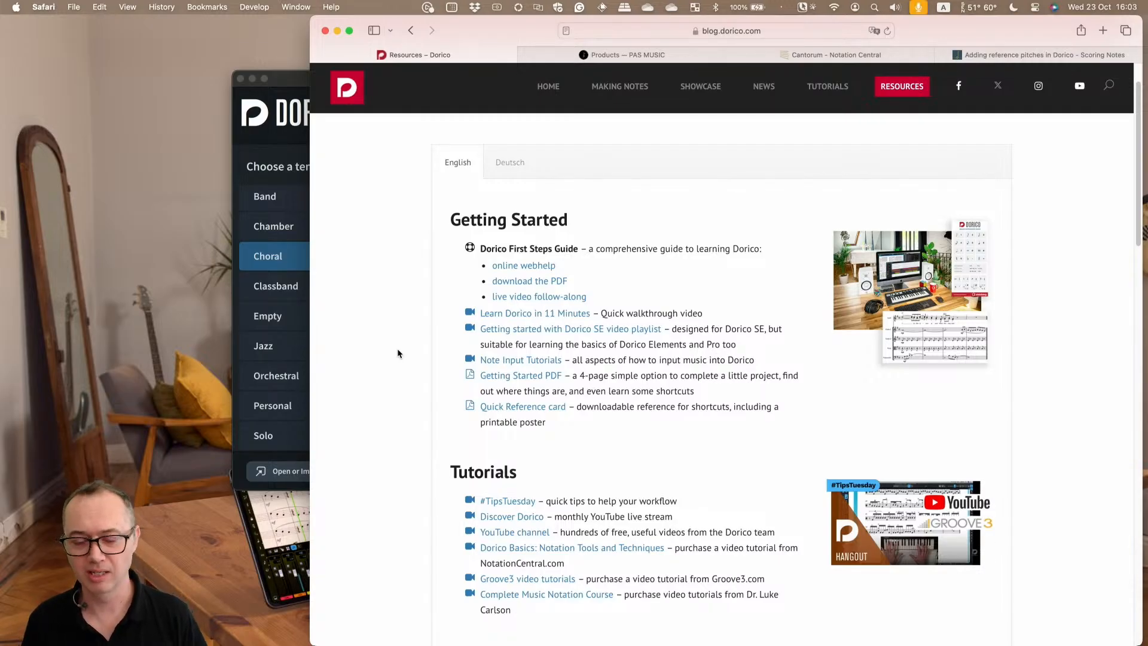
Switch to Dorico, create a project from the Choir SATB with piano template, and enlarge its window to fill the screen
left_click(289, 80)
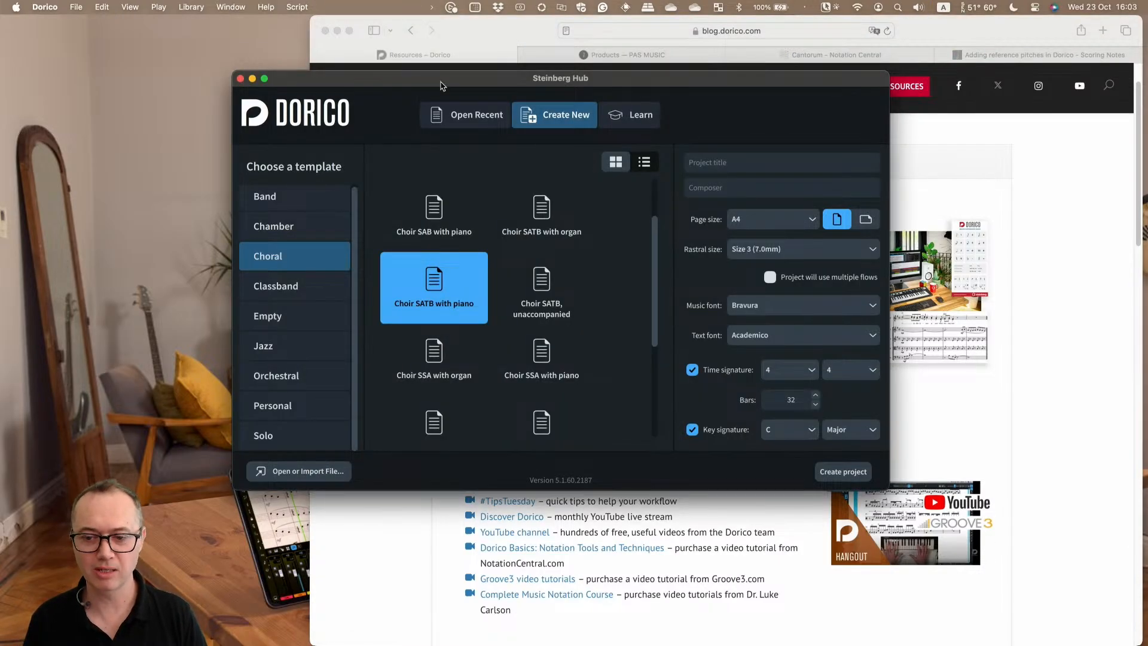
left_click_drag(441, 83, 433, 84)
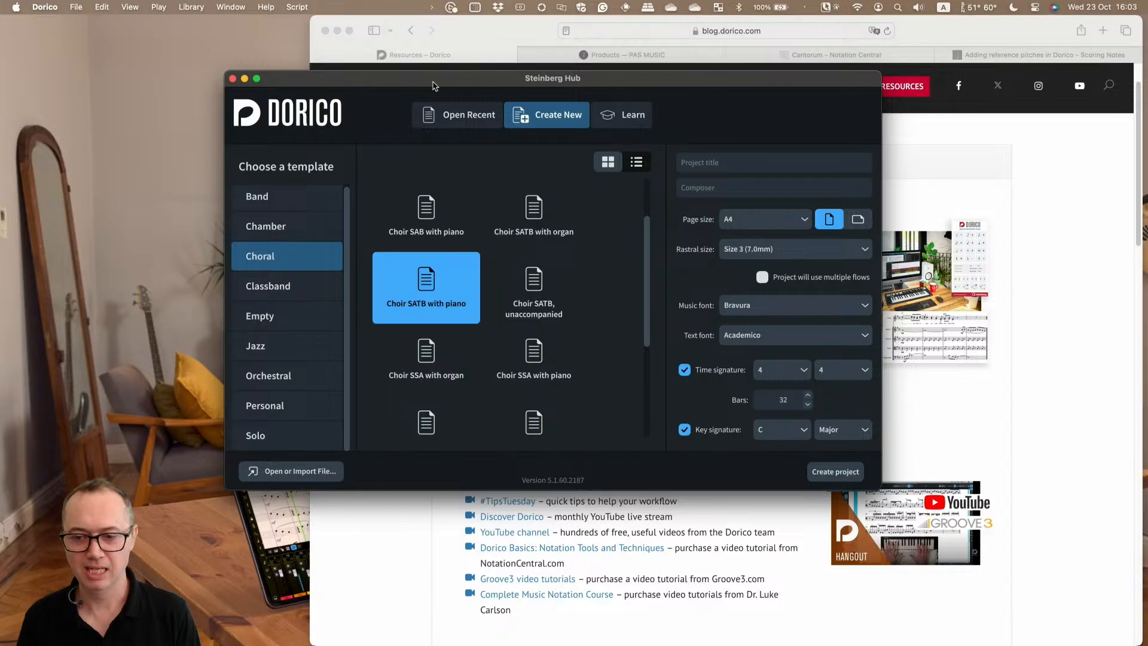
left_click_drag(433, 83, 436, 84)
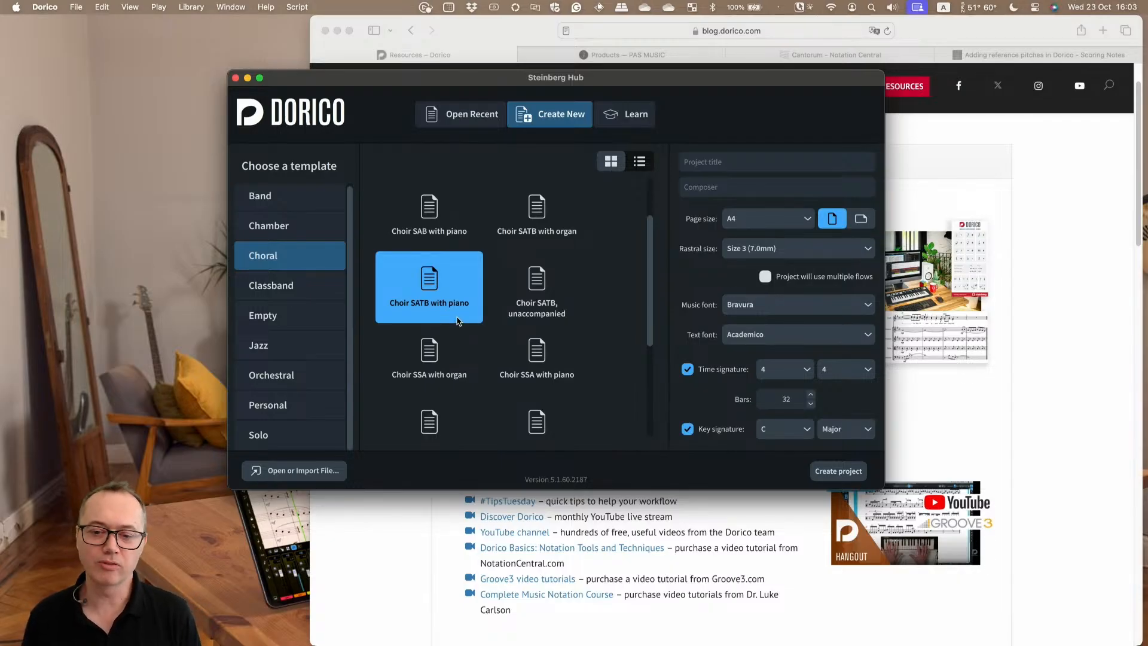
scroll(448, 307, "up", 2)
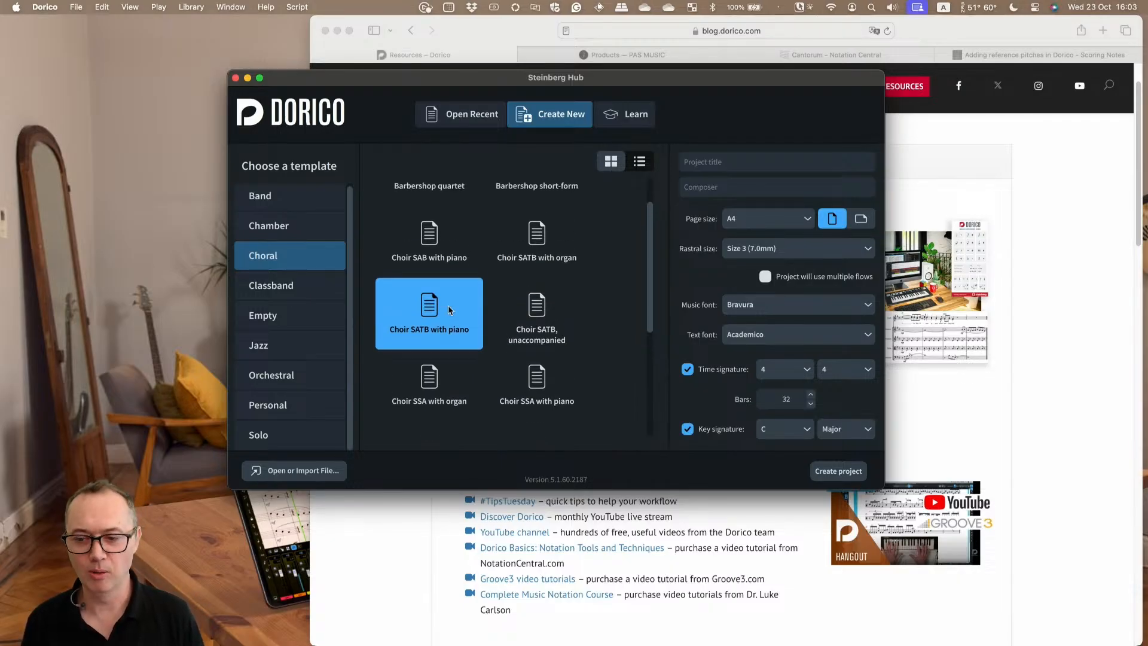
scroll(450, 308, "down", 1)
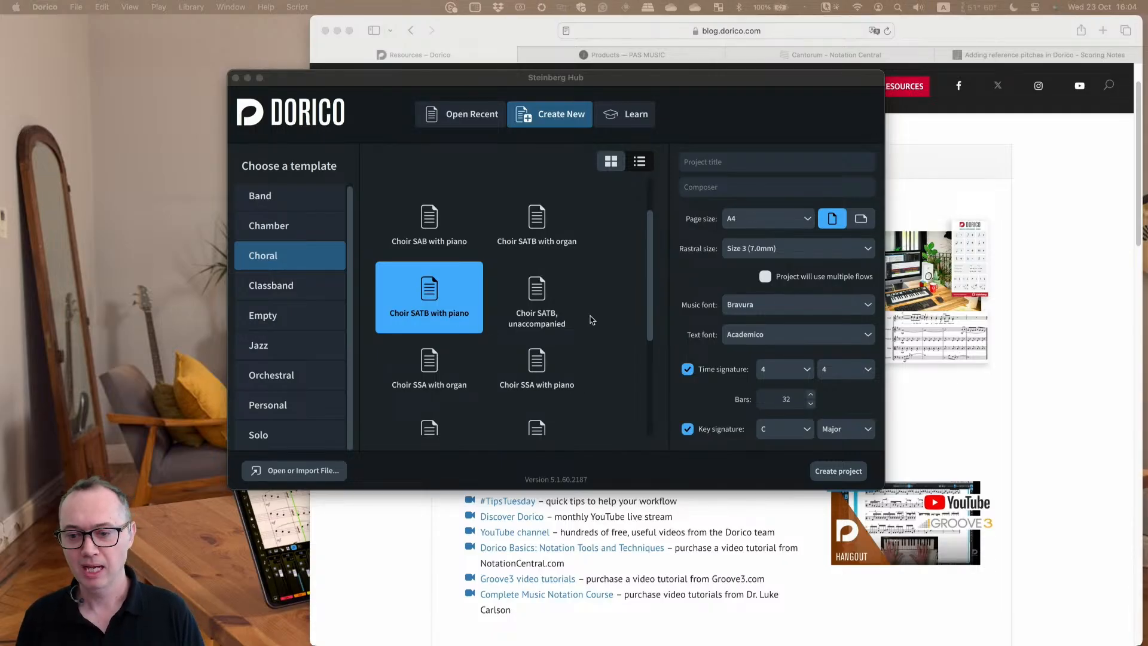
left_click(831, 471)
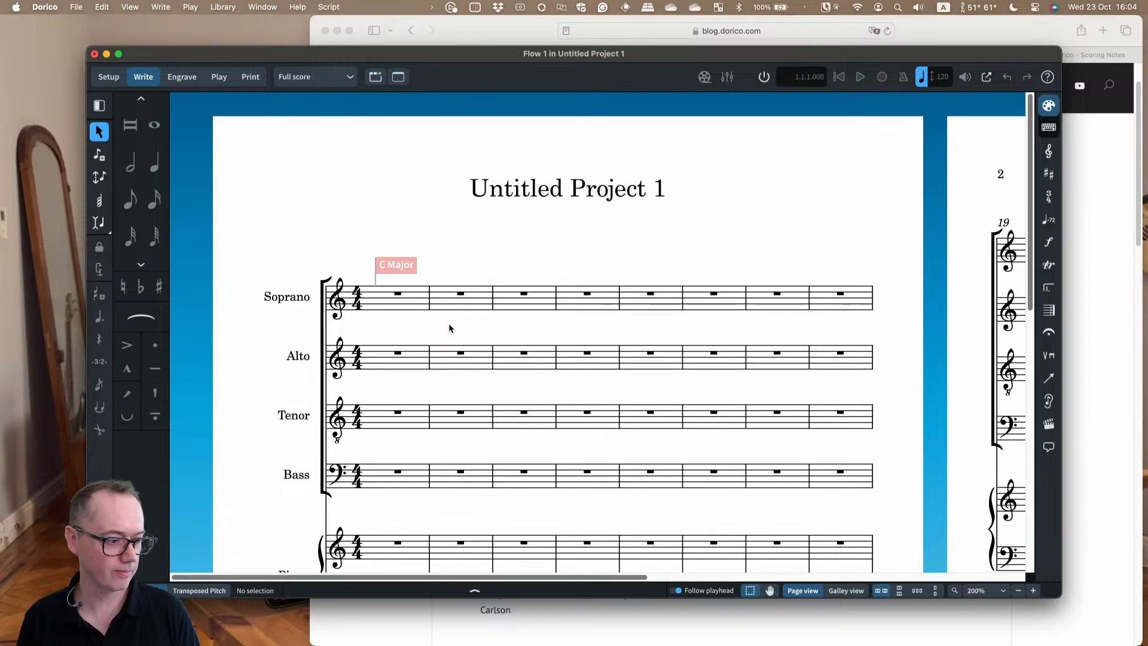
double_click(390, 55)
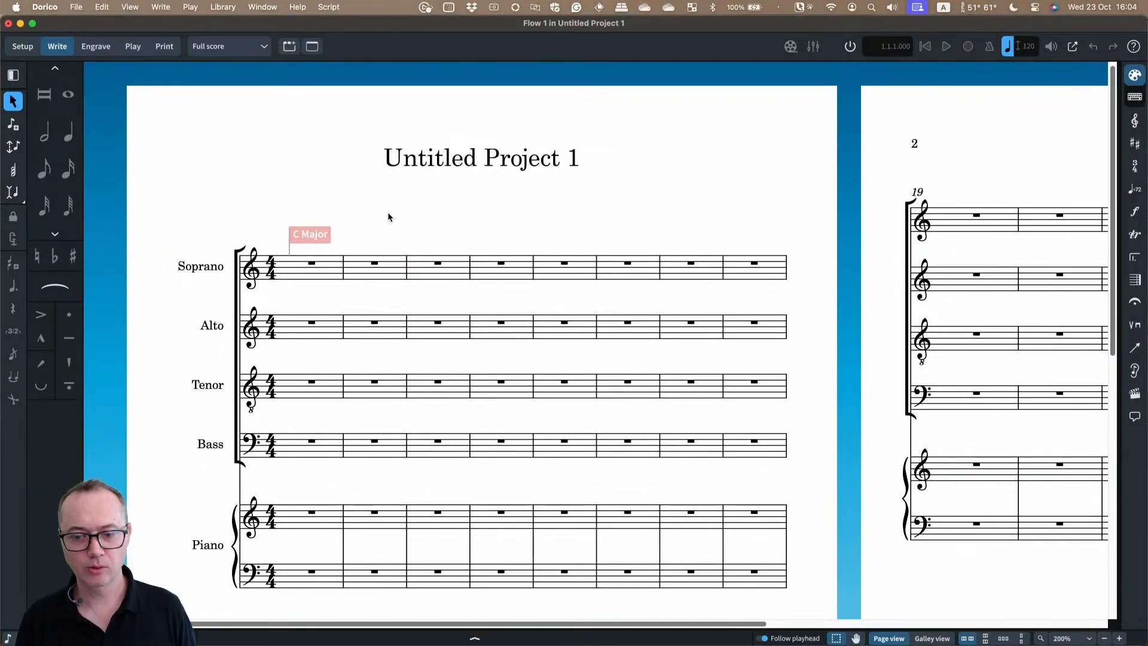
Try switching between Setup and Write modes, finishing in Setup mode
scroll(386, 213, "down", 2)
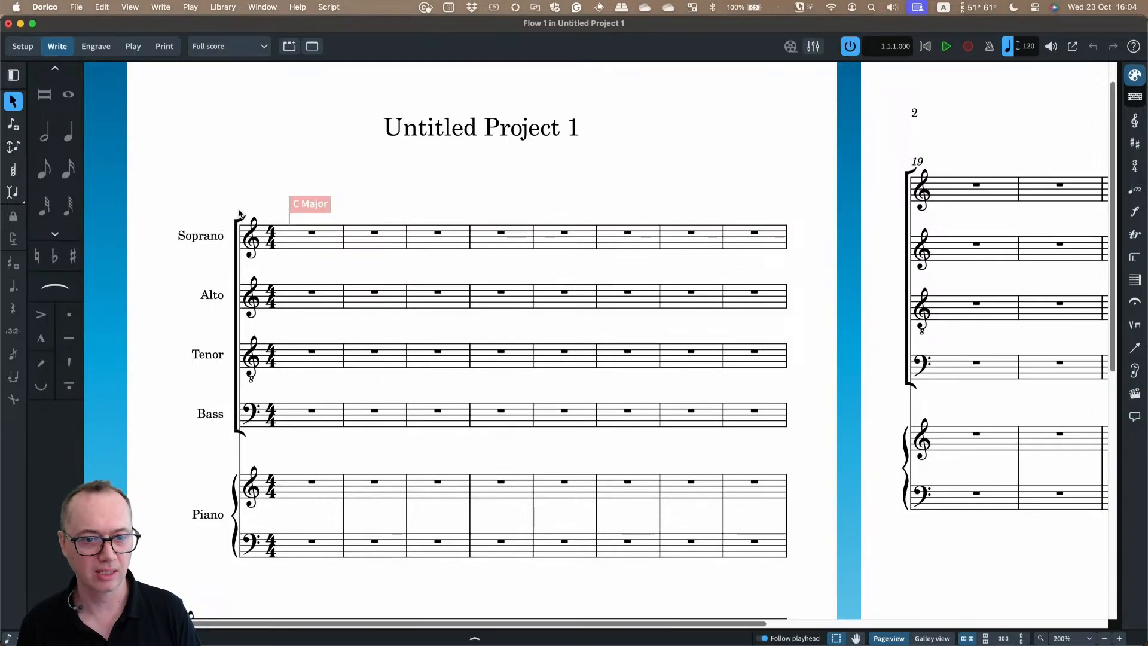
scroll(228, 189, "down", 1)
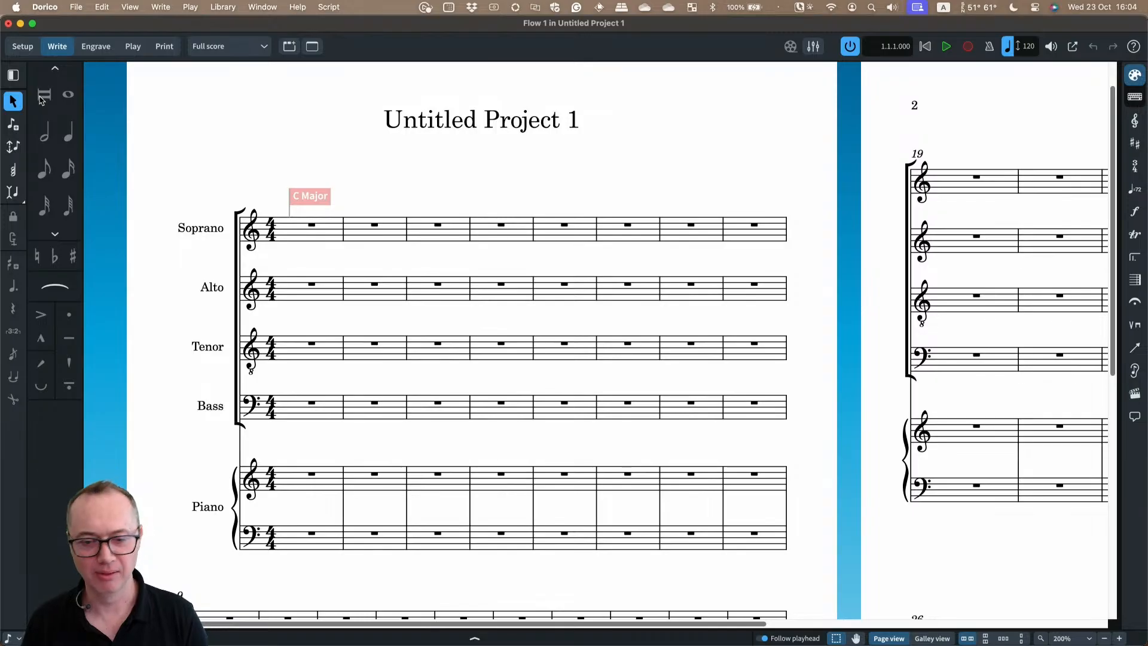
left_click(24, 50)
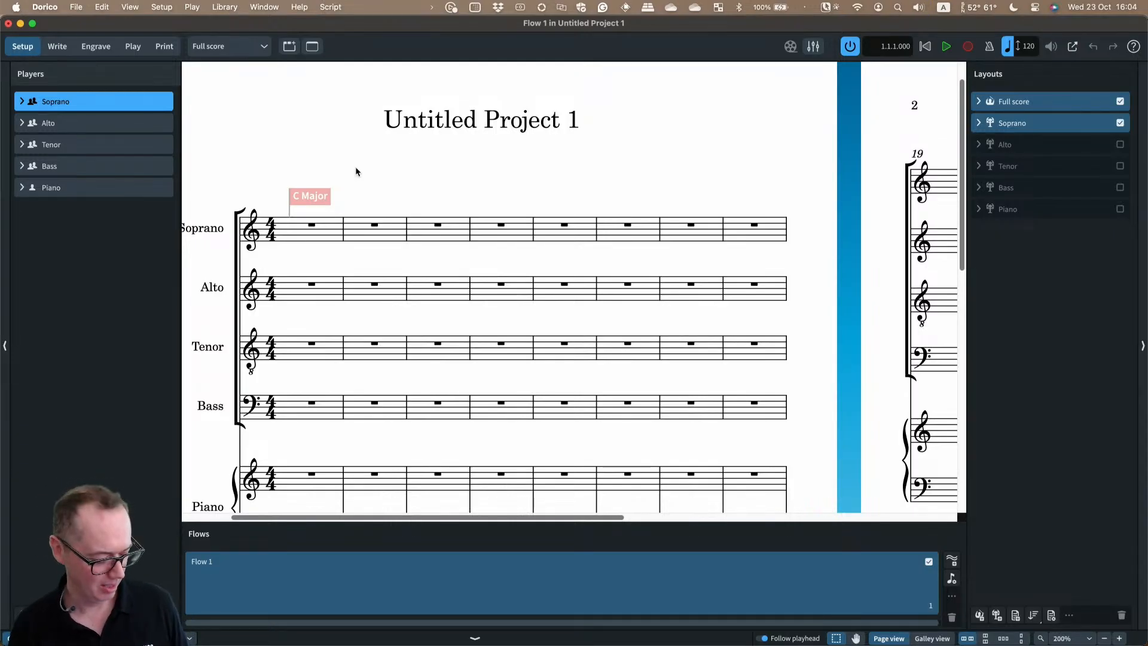
key("super+2")
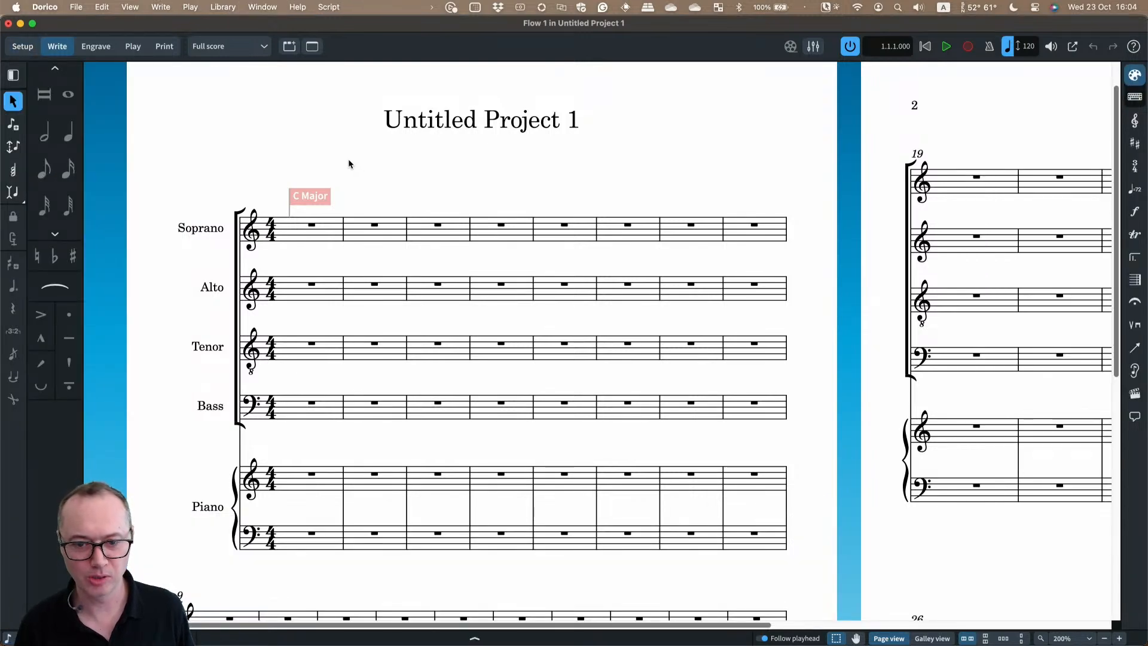
key("super+1")
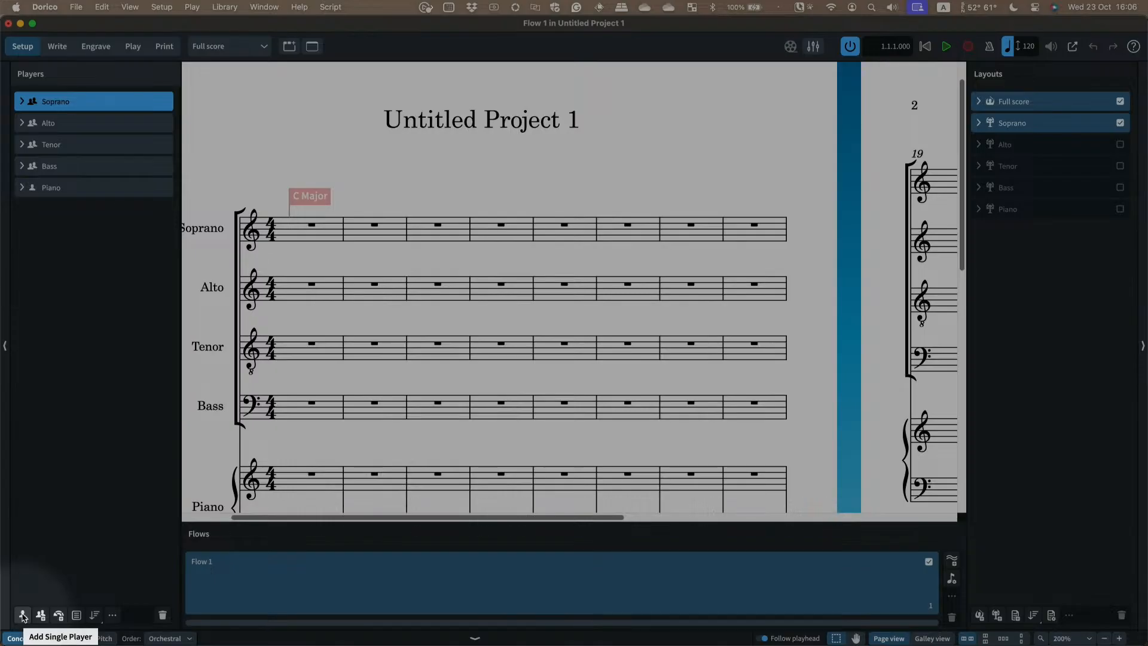
Add a single player without choosing an instrument, and move the Soprano instrument from its section player to it
left_click(22, 616)
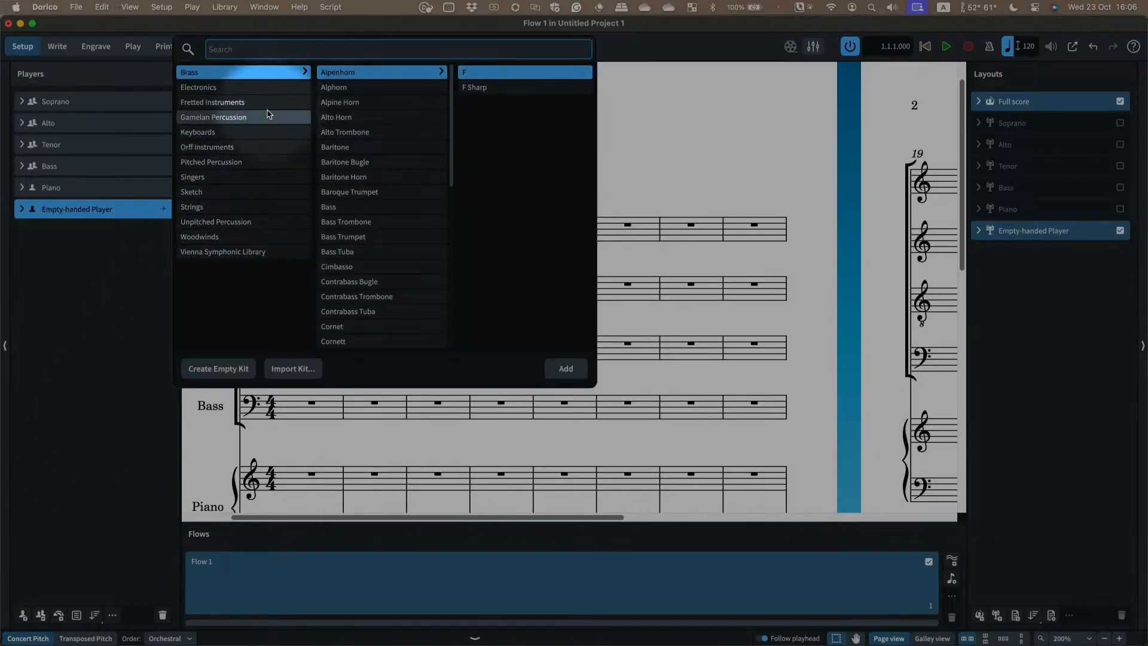
key("Escape")
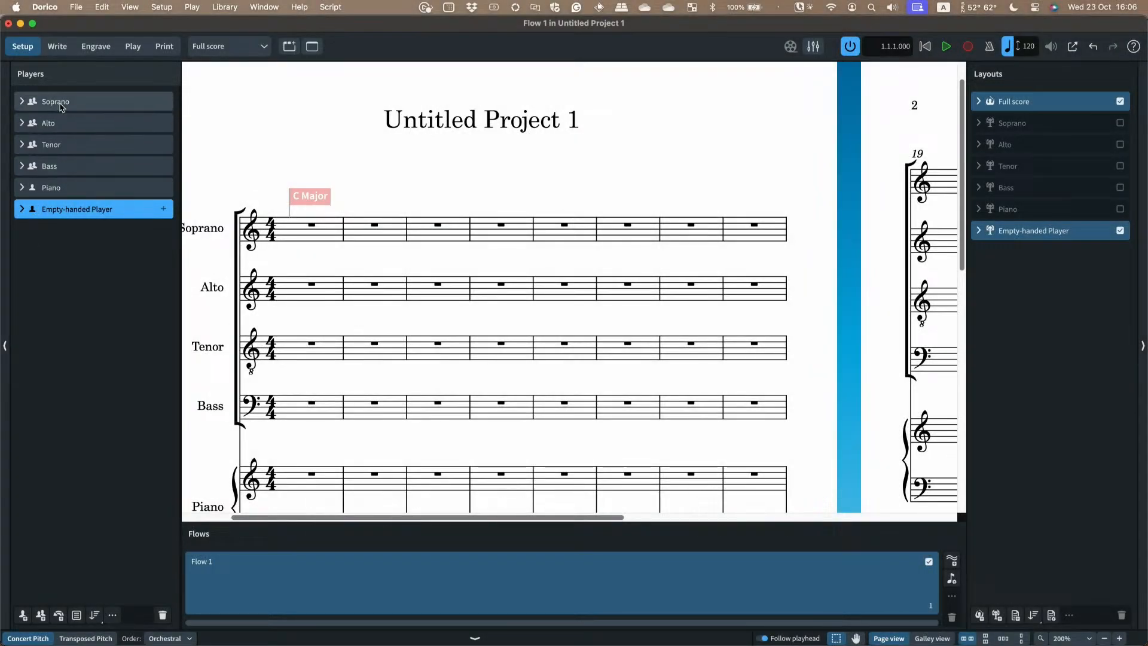
left_click(23, 102)
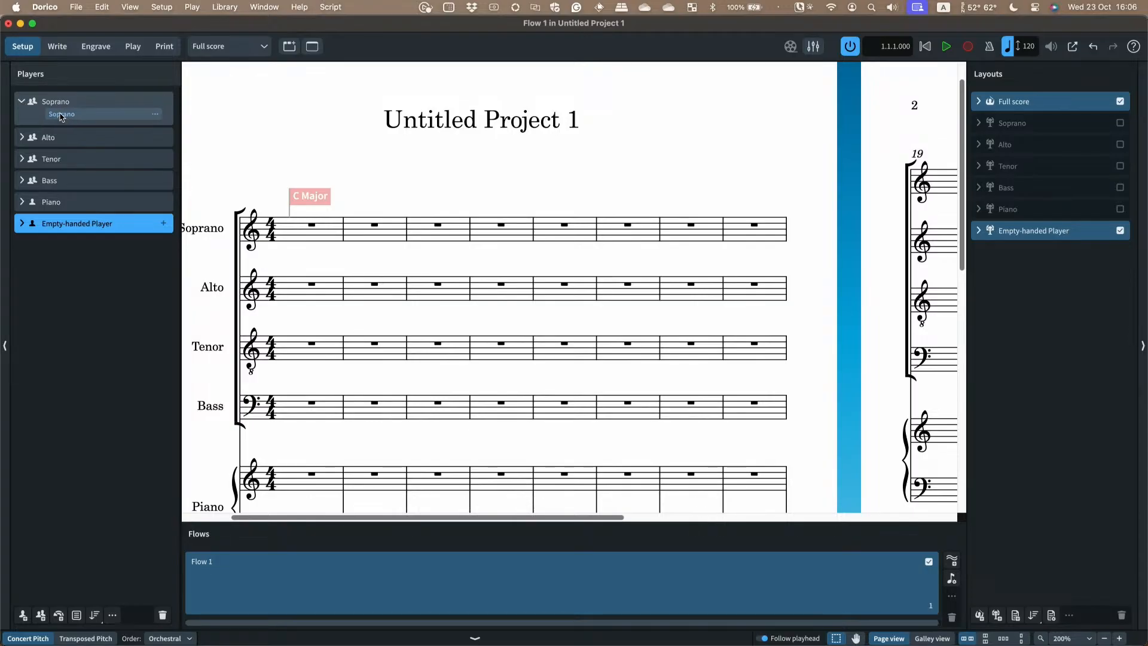
left_click_drag(58, 117, 68, 222)
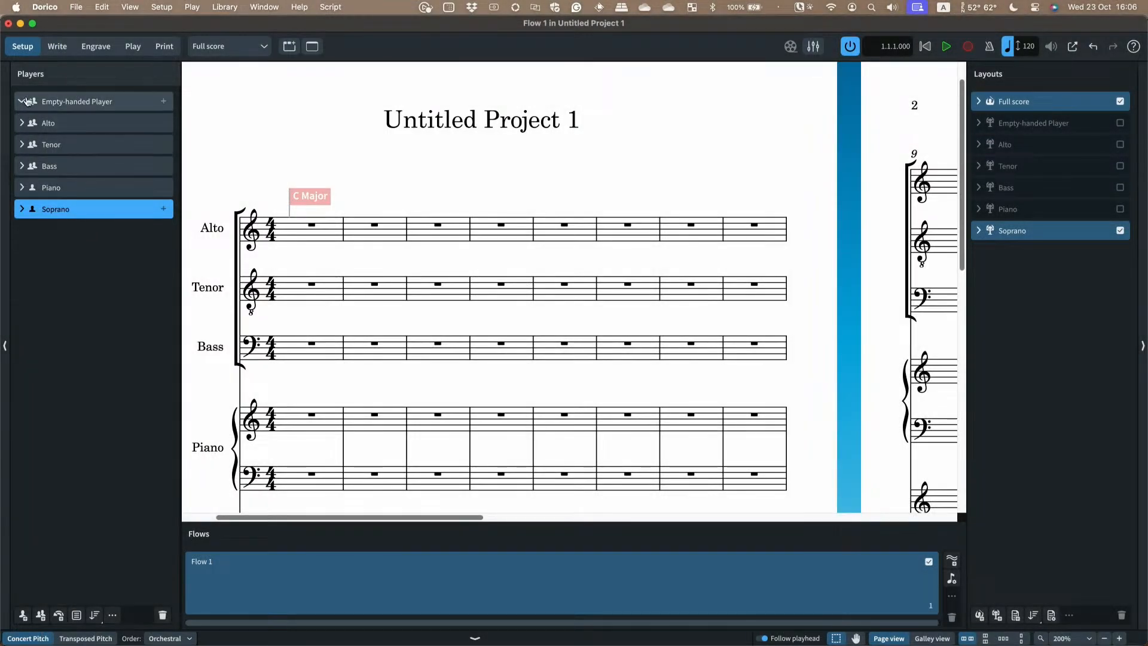
Move the Soprano instrument back to its original section player, and delete the empty-handed player together with its part layouts
left_click(21, 209)
left_click_drag(71, 225, 90, 105)
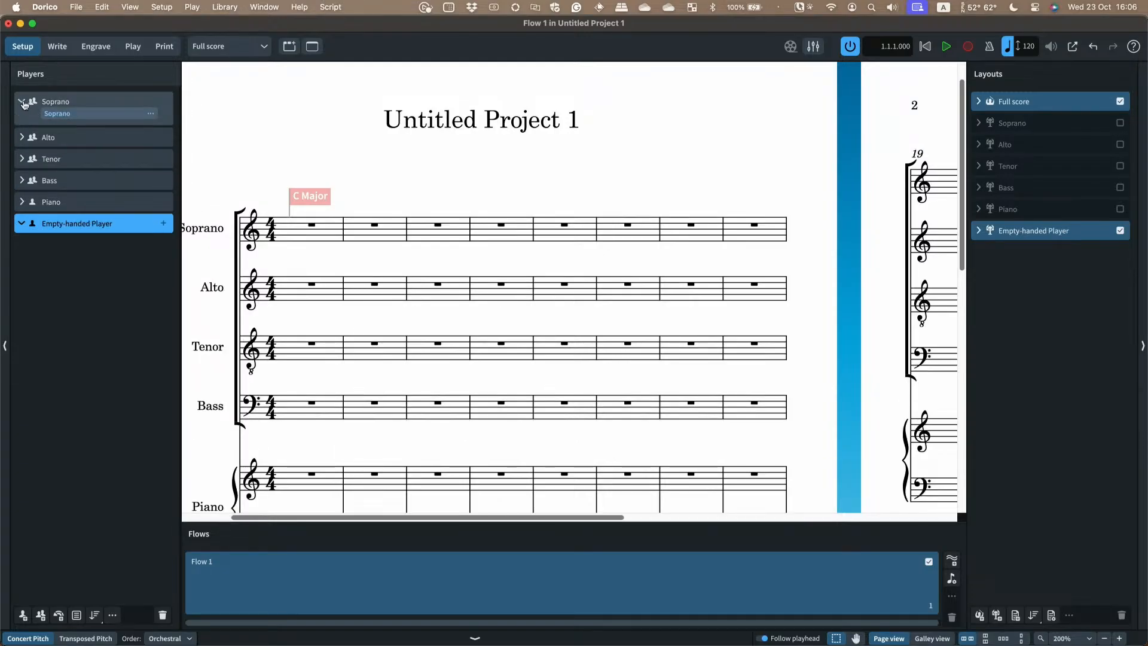
left_click(22, 103)
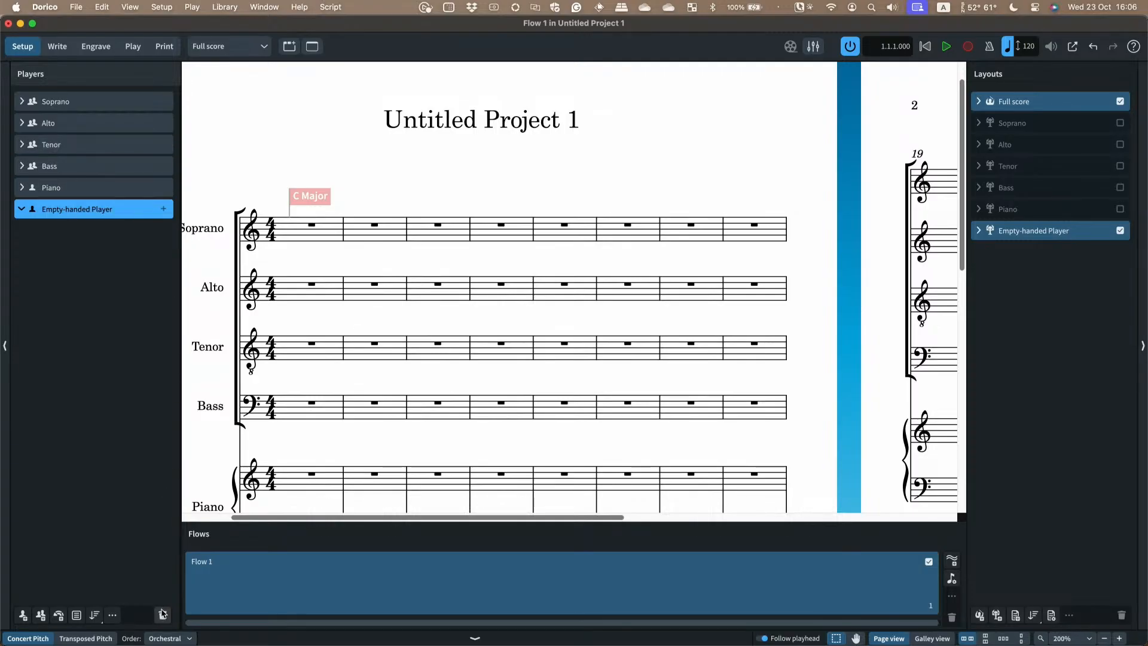
left_click(162, 614)
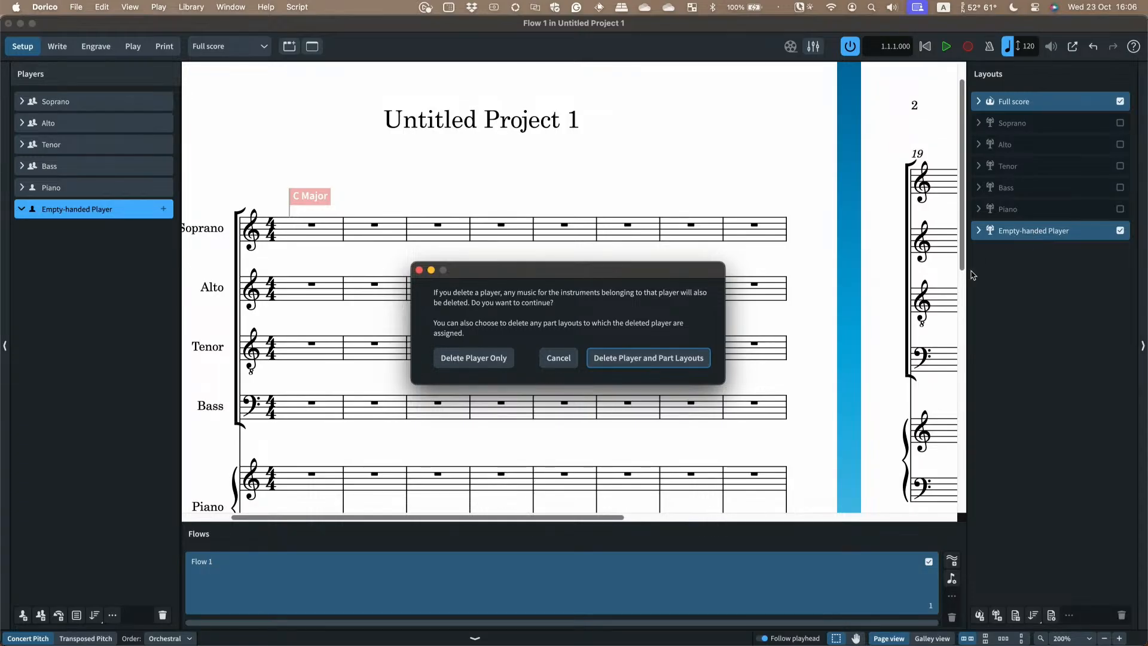
left_click(656, 362)
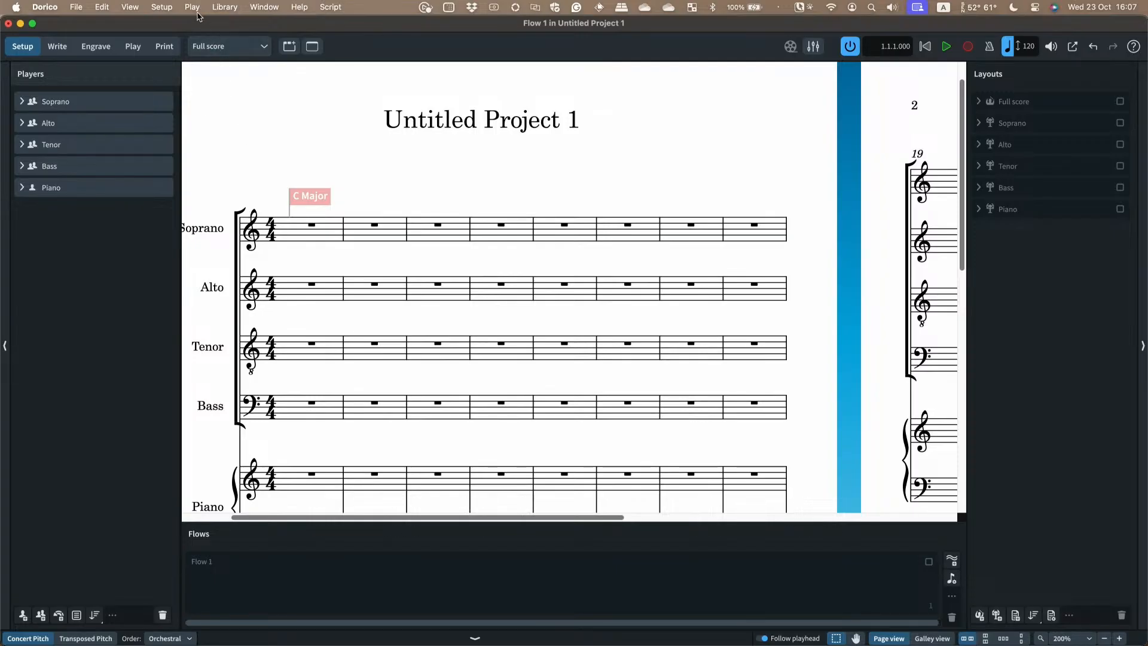
View the available playback templates and close the dialog without applying one
left_click(196, 9)
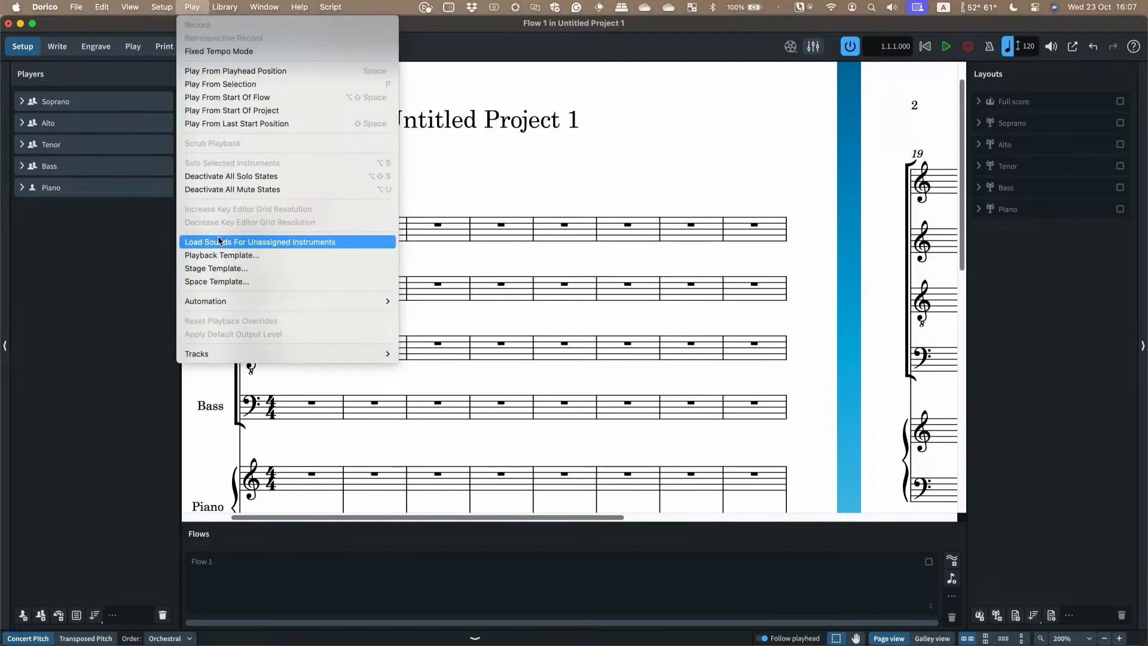
left_click(219, 256)
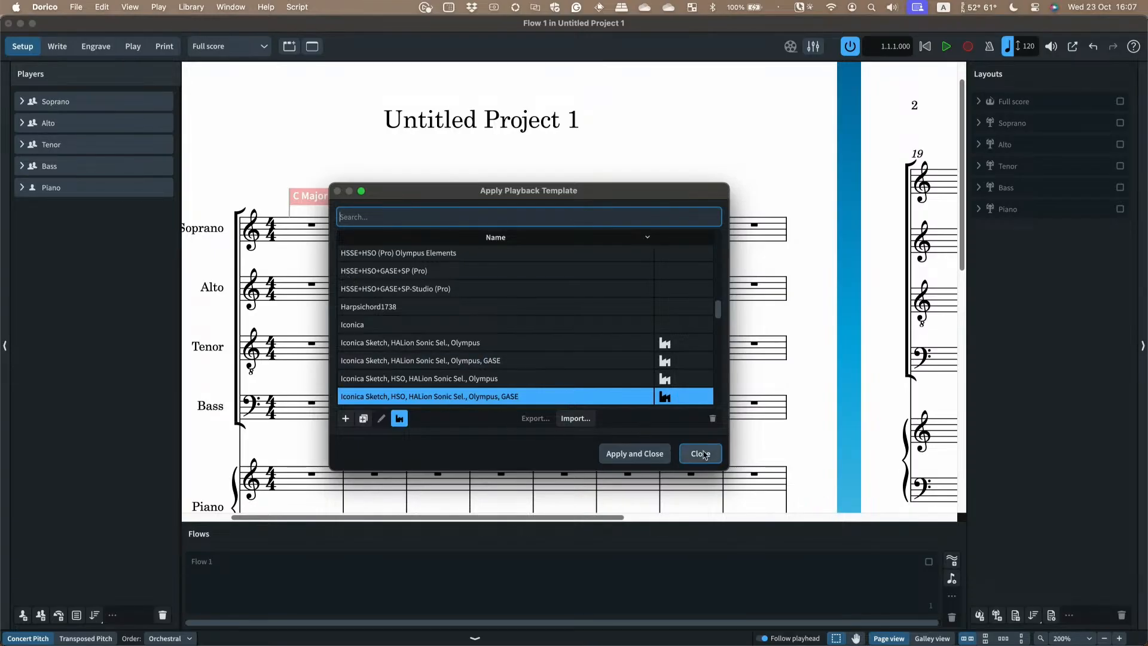
left_click(701, 453)
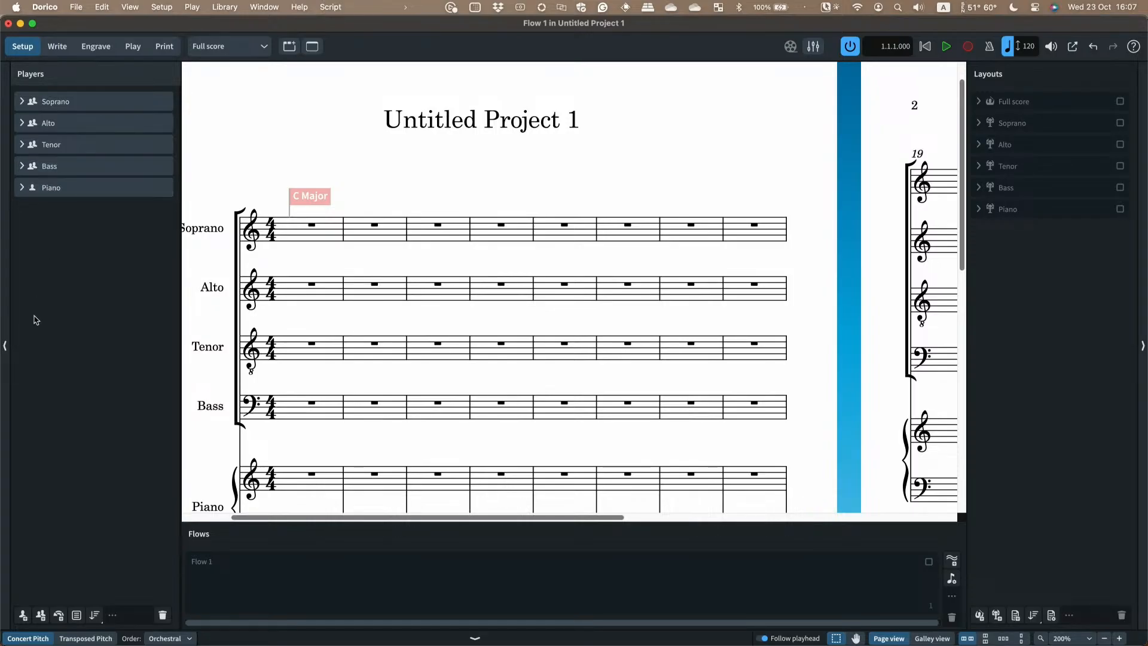
Add a single player and view the Singers instruments, leaving the player without an instrument
left_click(22, 616)
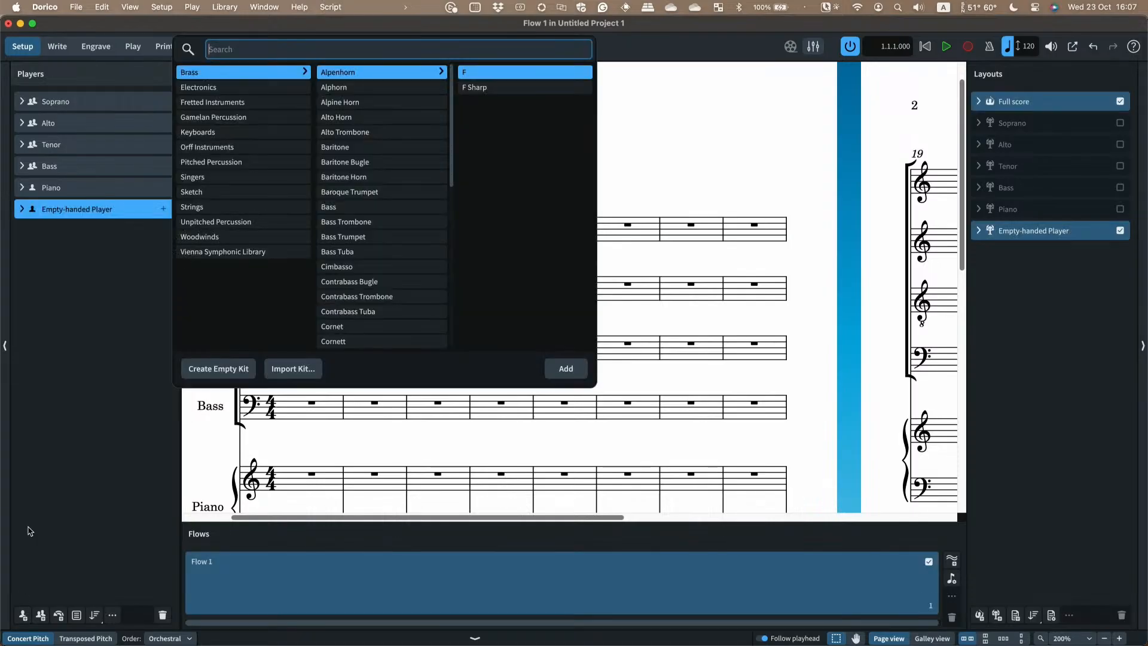
left_click(192, 177)
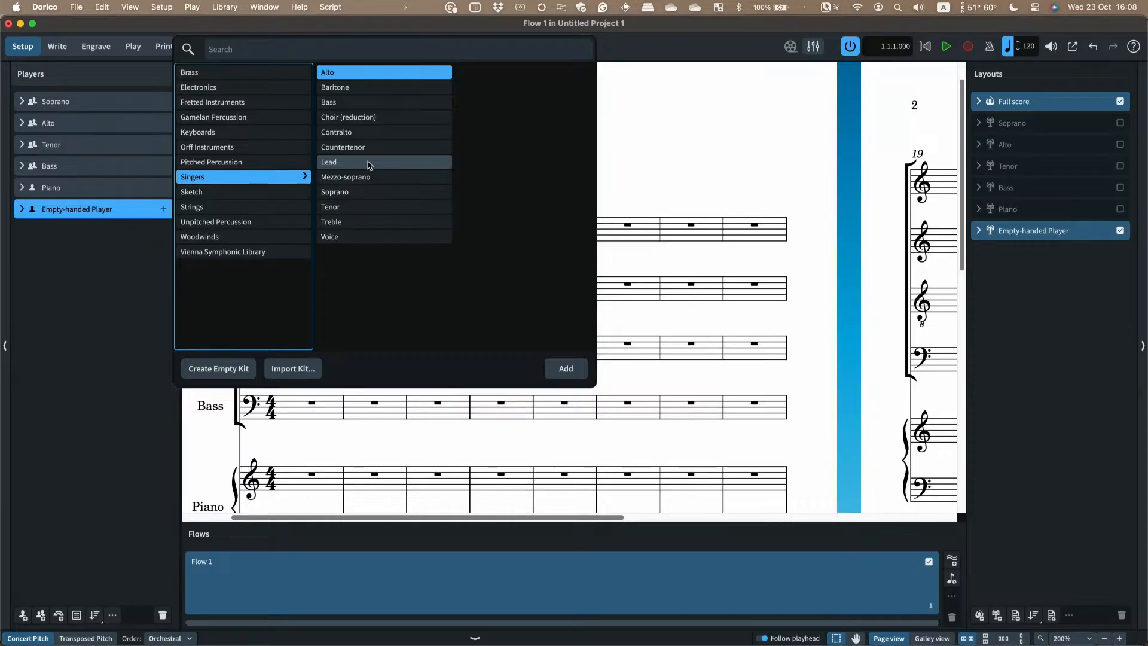
left_click(143, 318)
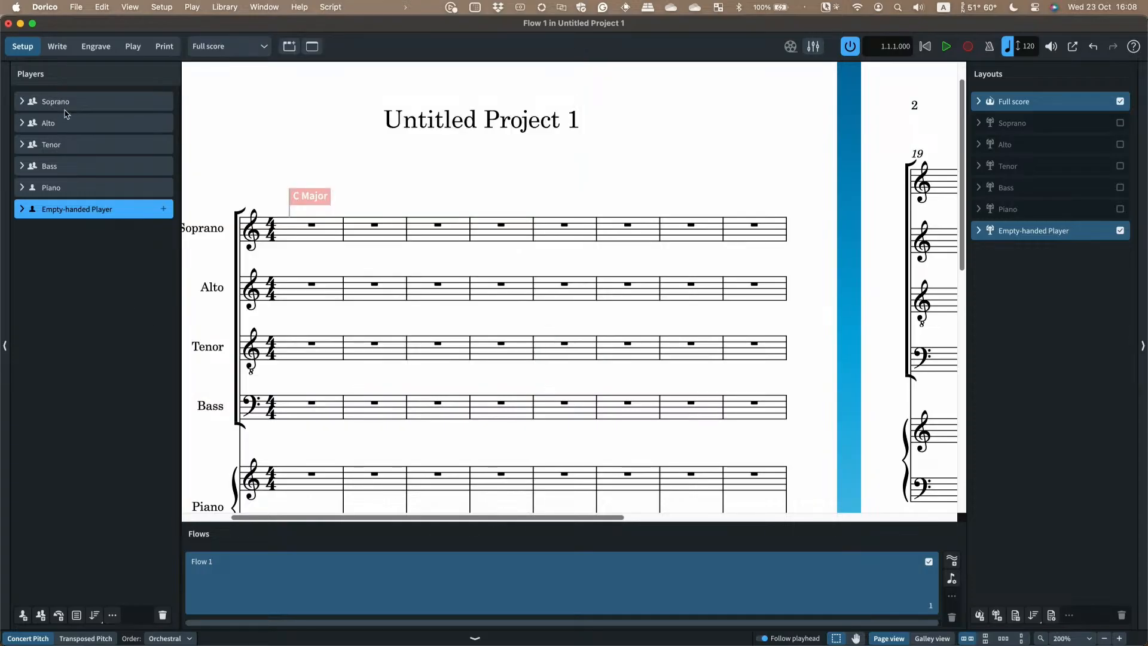
Select the Soprano player, and look through the Choral and Vocal project templates without creating a project
left_click(64, 103)
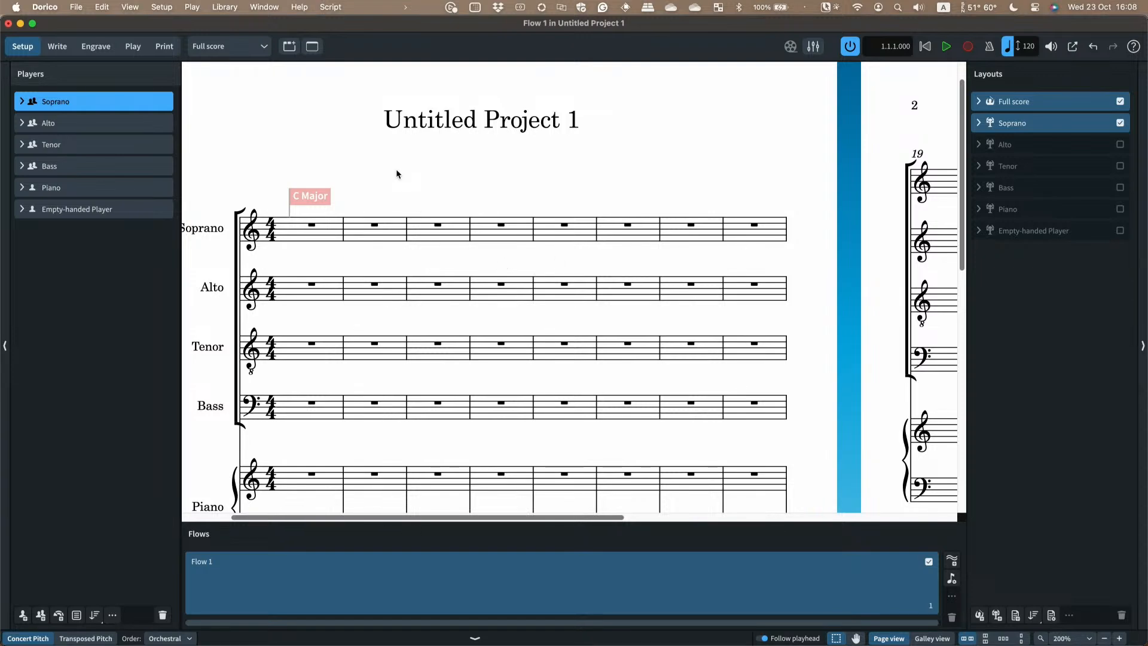
scroll(397, 174, "left", 2)
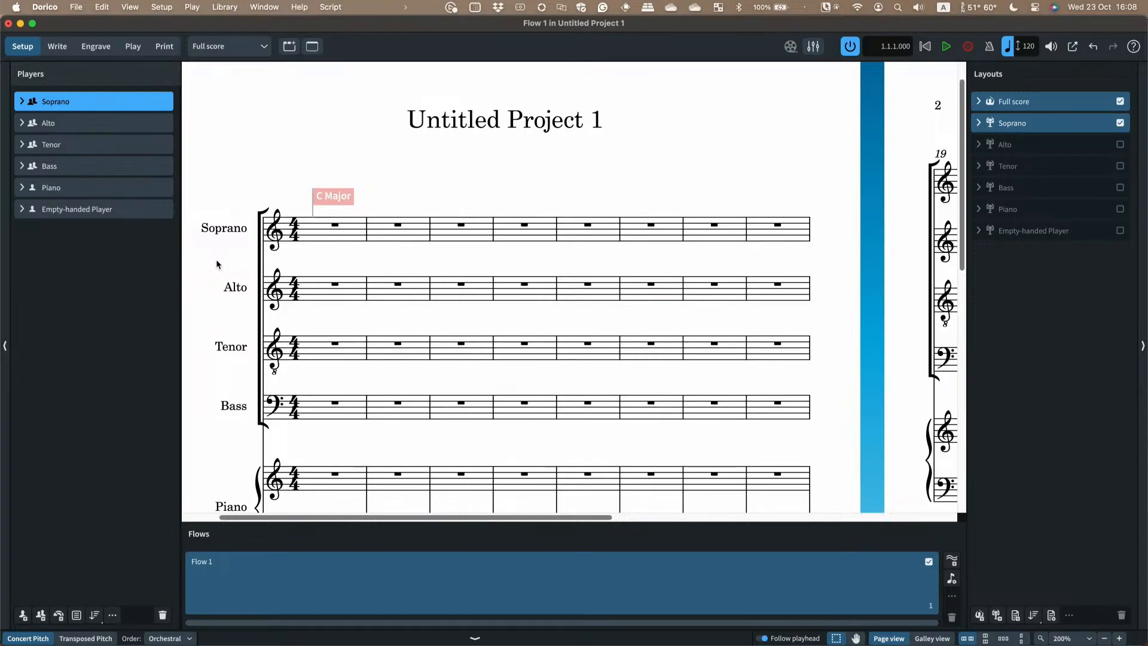
left_click(77, 7)
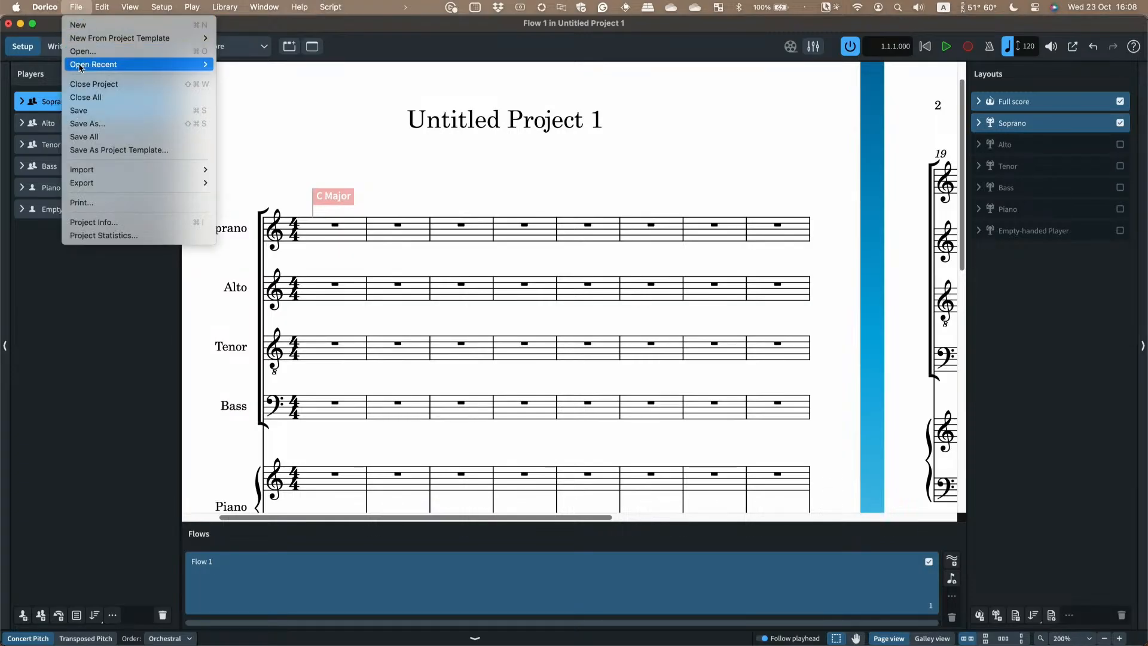
mouse_move(150, 38)
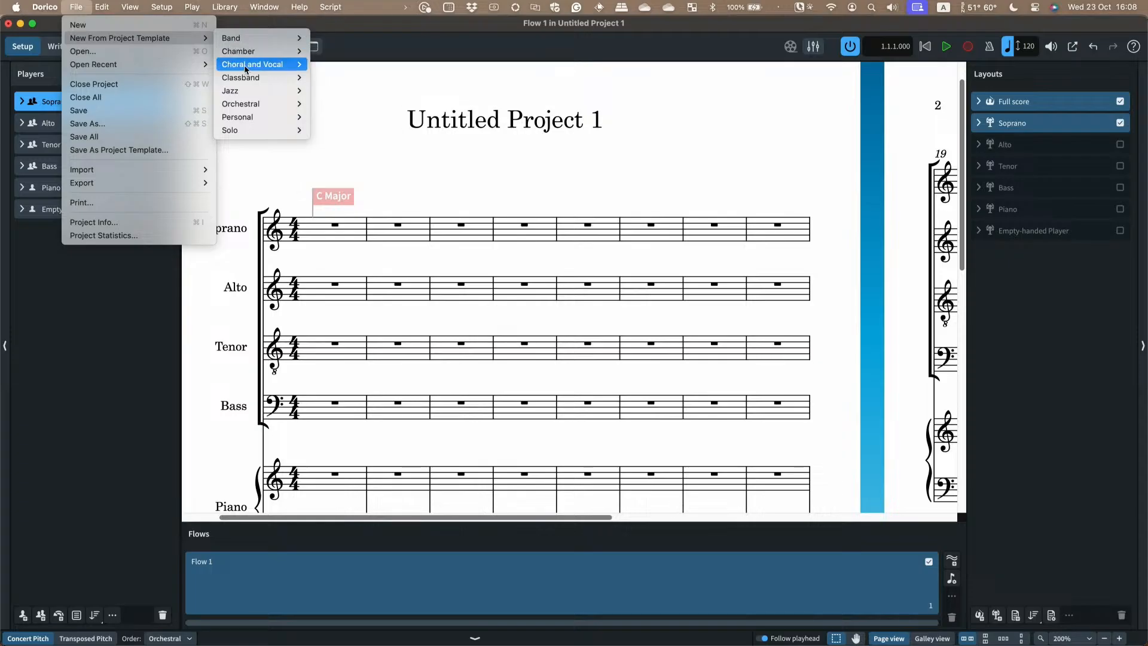
mouse_move(247, 70)
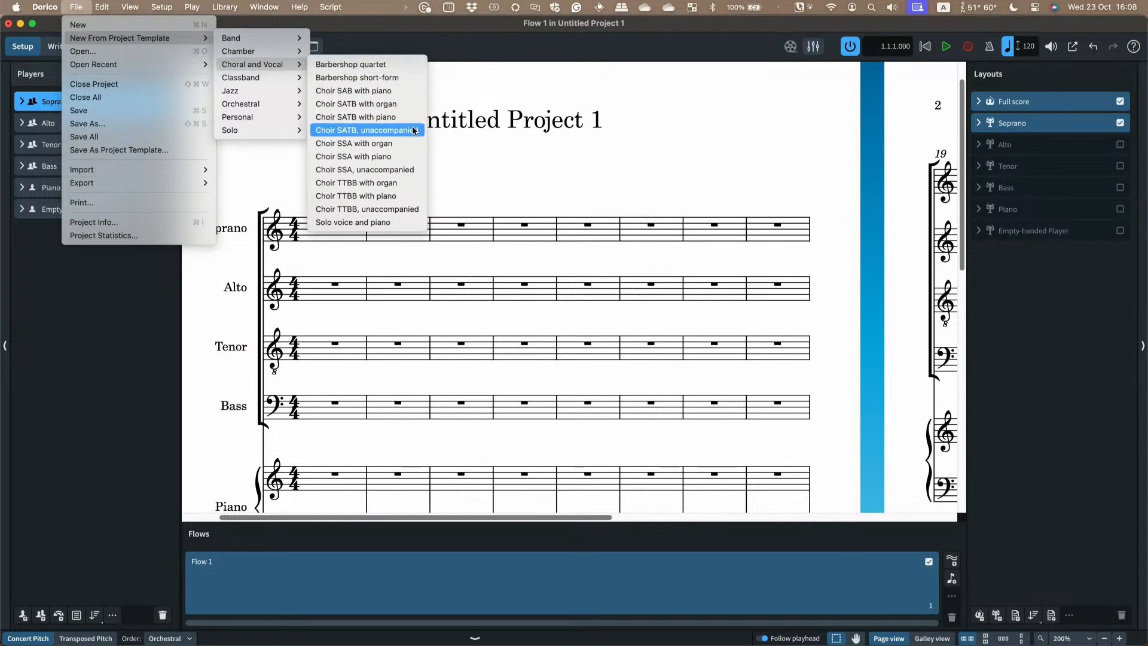
left_click(472, 165)
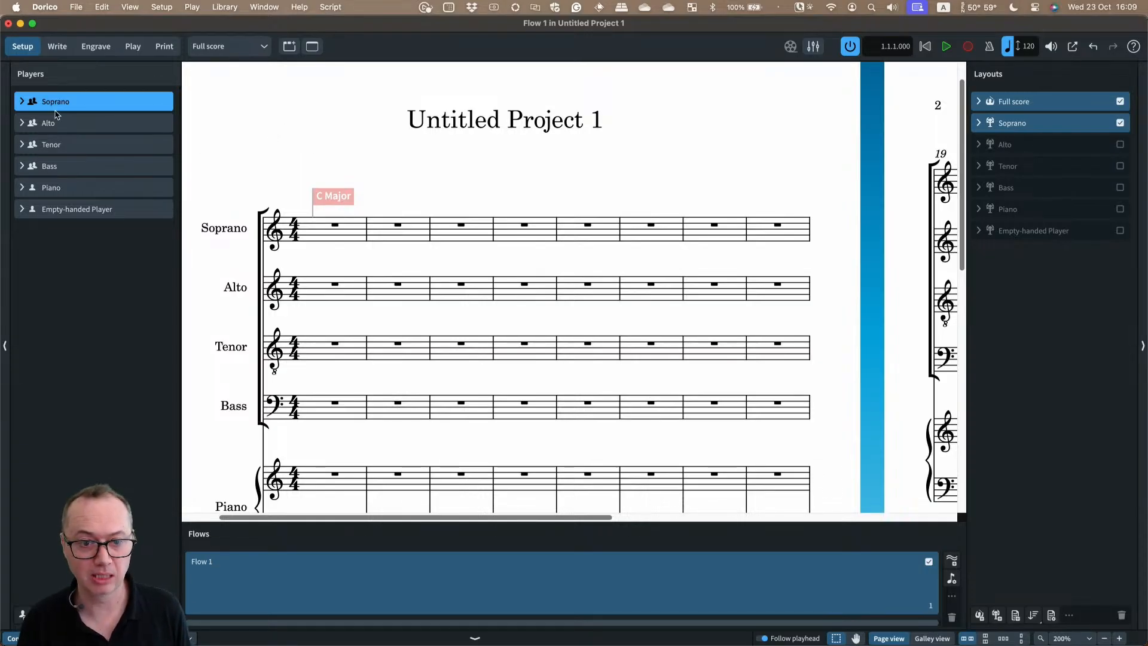
Edit the Soprano instrument's names, adding Alto on a second line of the full name and A. on a second line of the short name
left_click(22, 104)
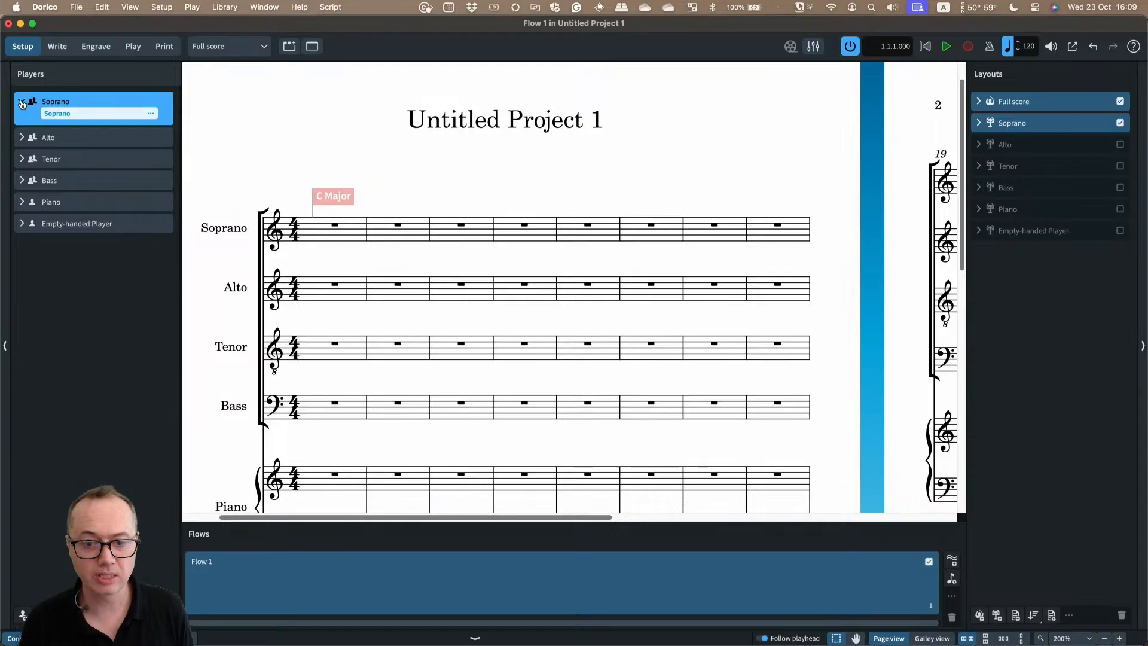
left_click(152, 116)
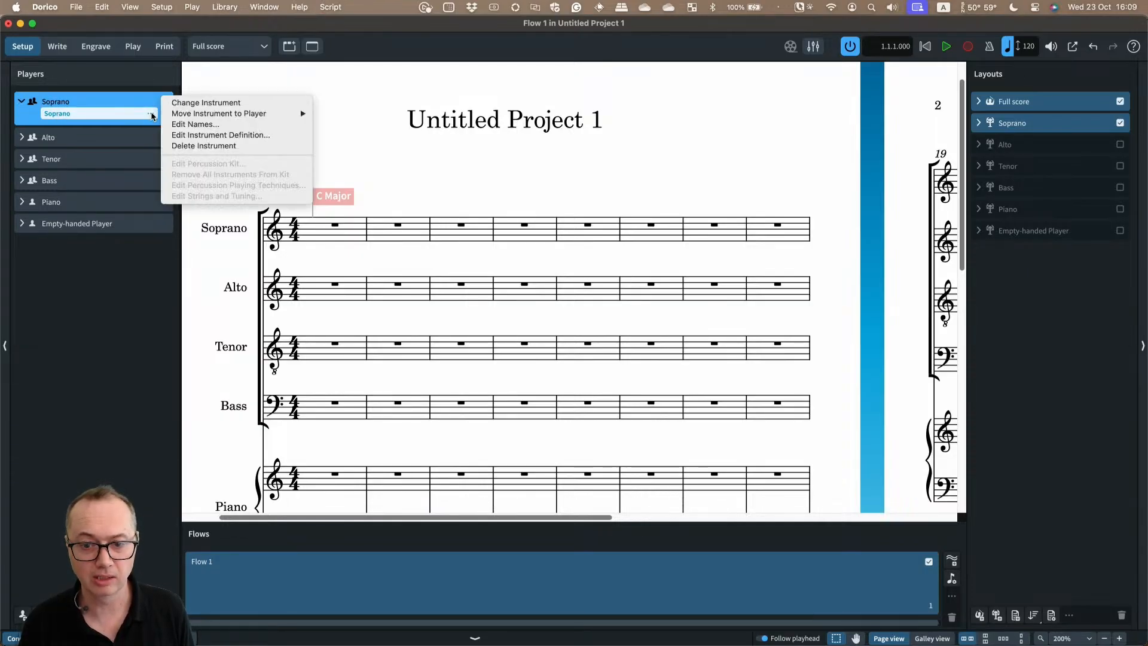
left_click(189, 125)
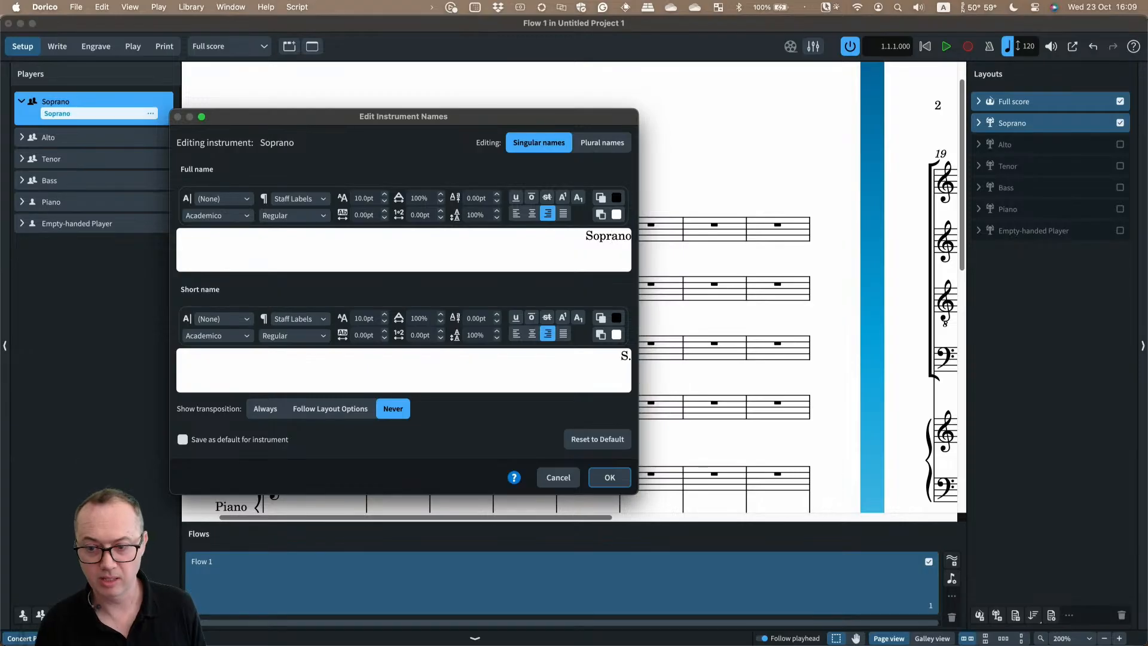
key("Return")
type("Alto")
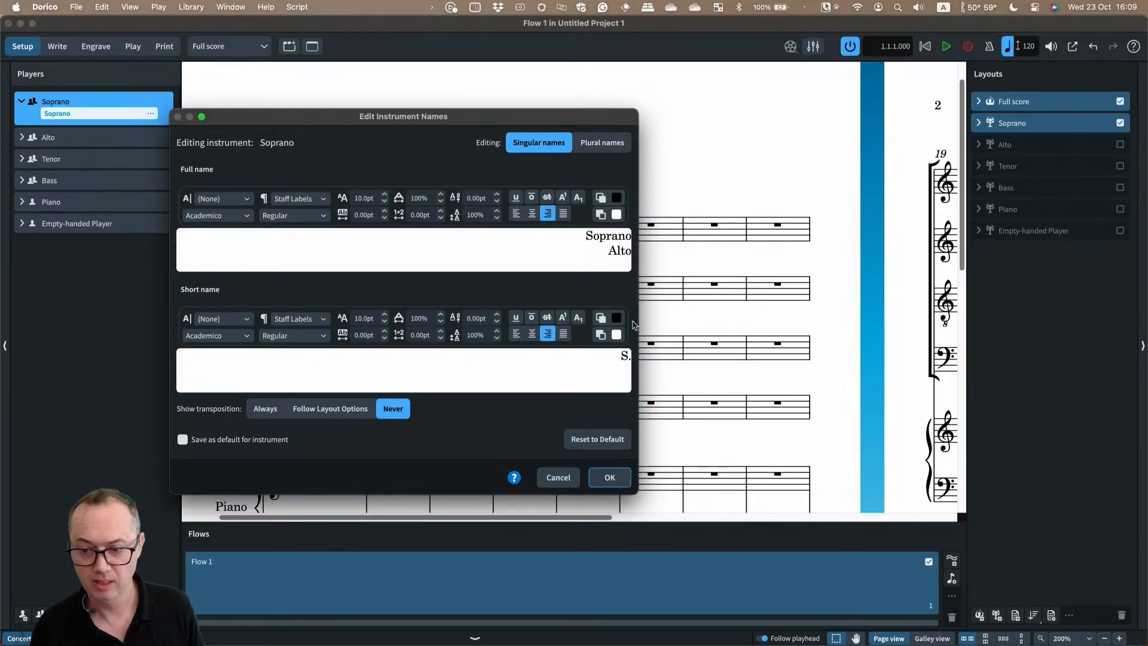
left_click(615, 365)
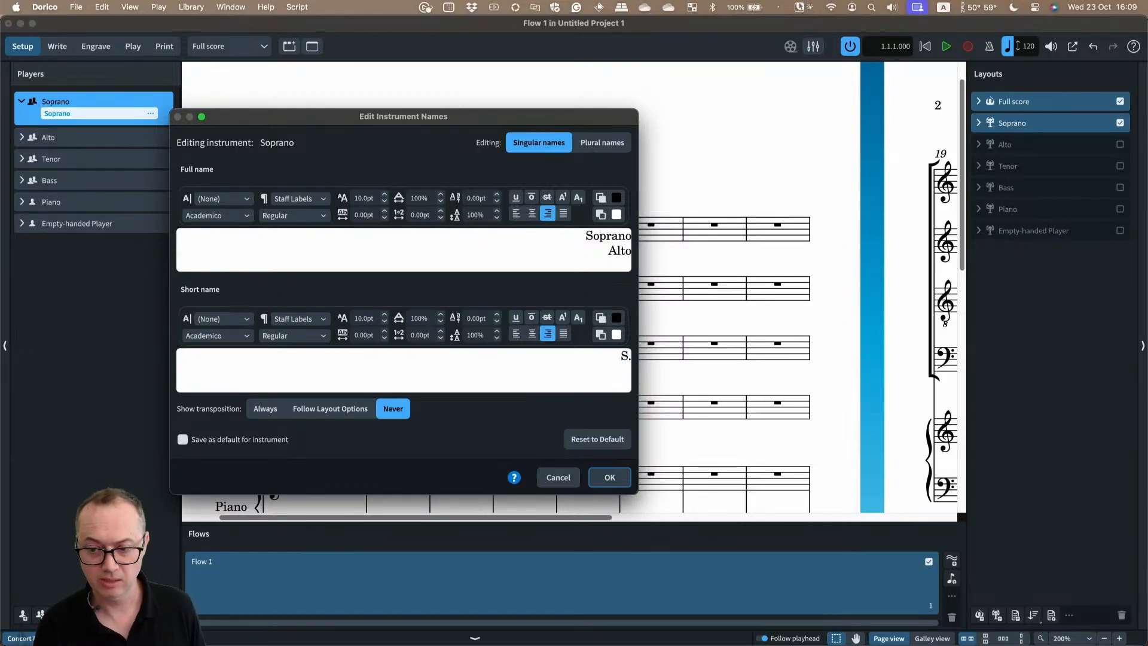
key("Return")
type("A.")
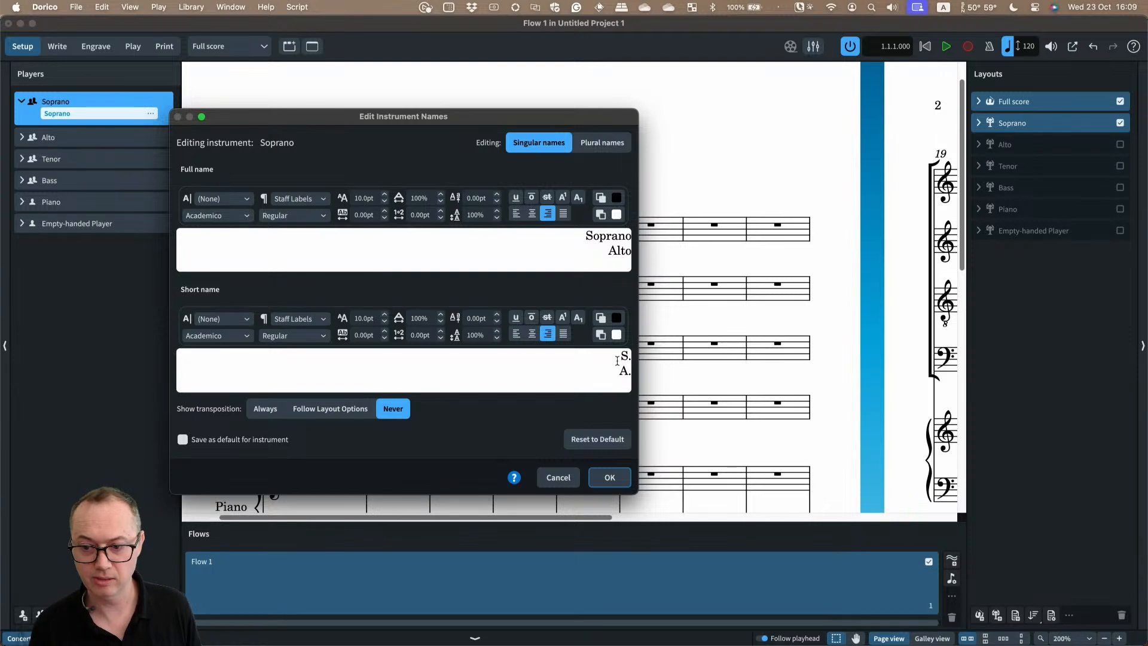
left_click(609, 477)
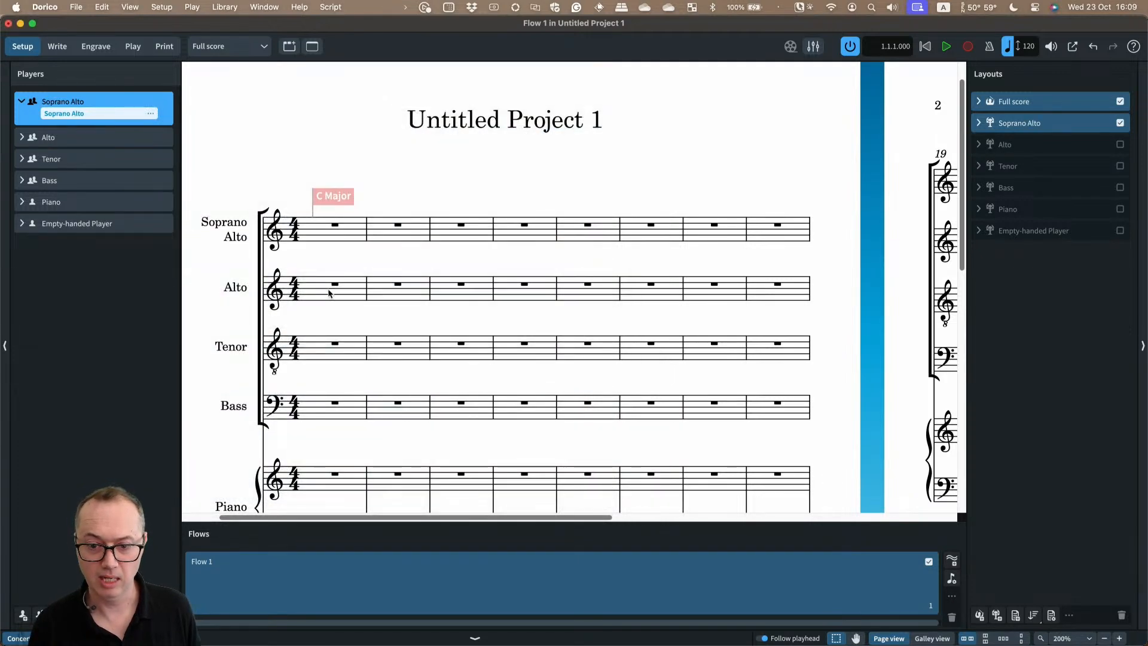
Edit the Bass instrument's names to Tenor above Bass for the full name and T. above B. for the short name
left_click(88, 160)
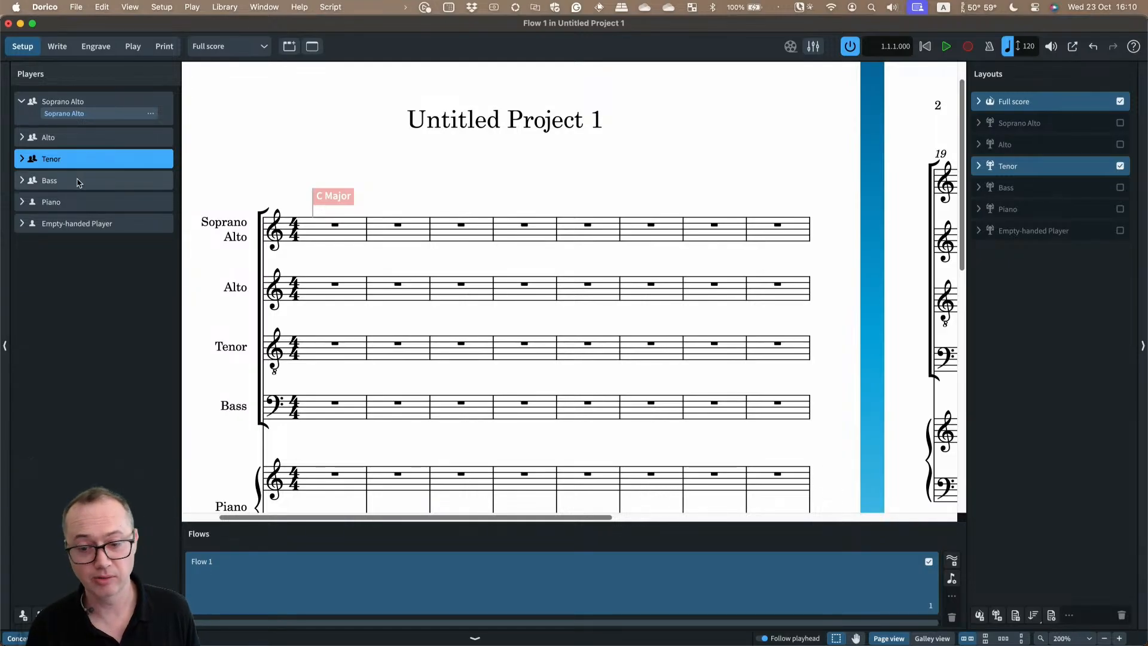
left_click(22, 159)
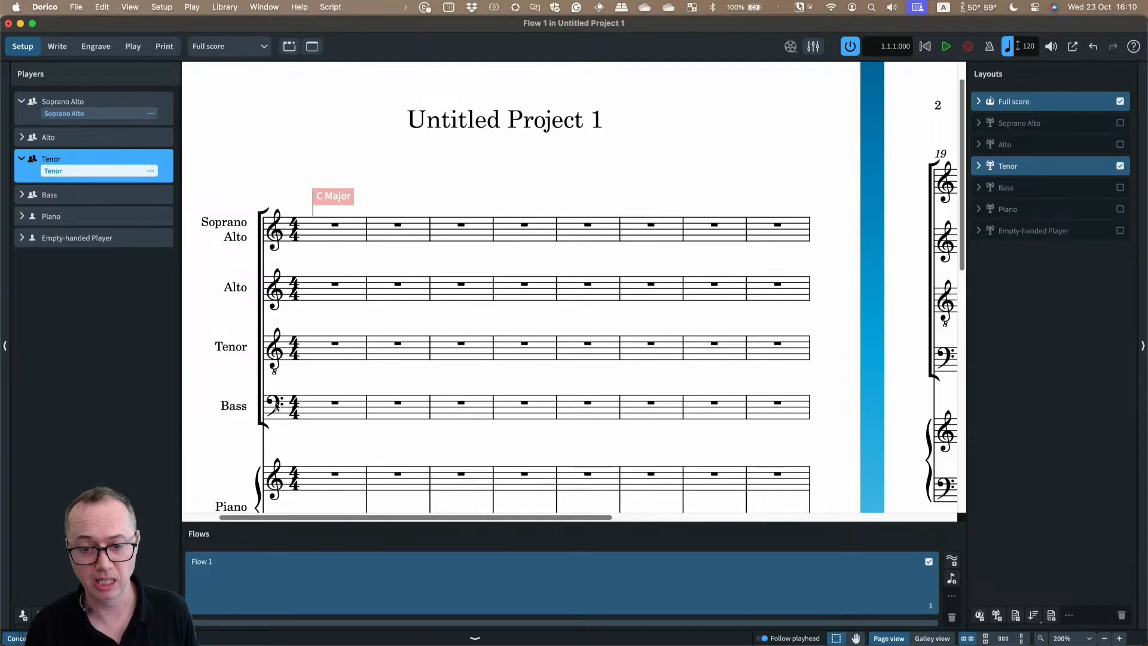
left_click(22, 195)
left_click(151, 207)
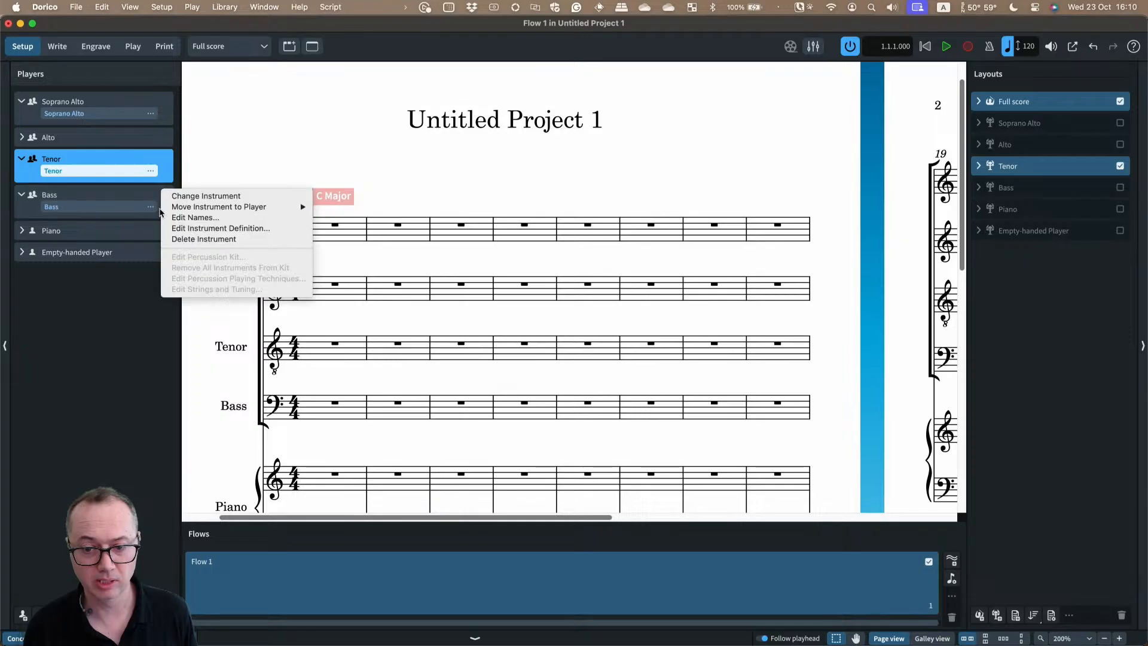
left_click(191, 218)
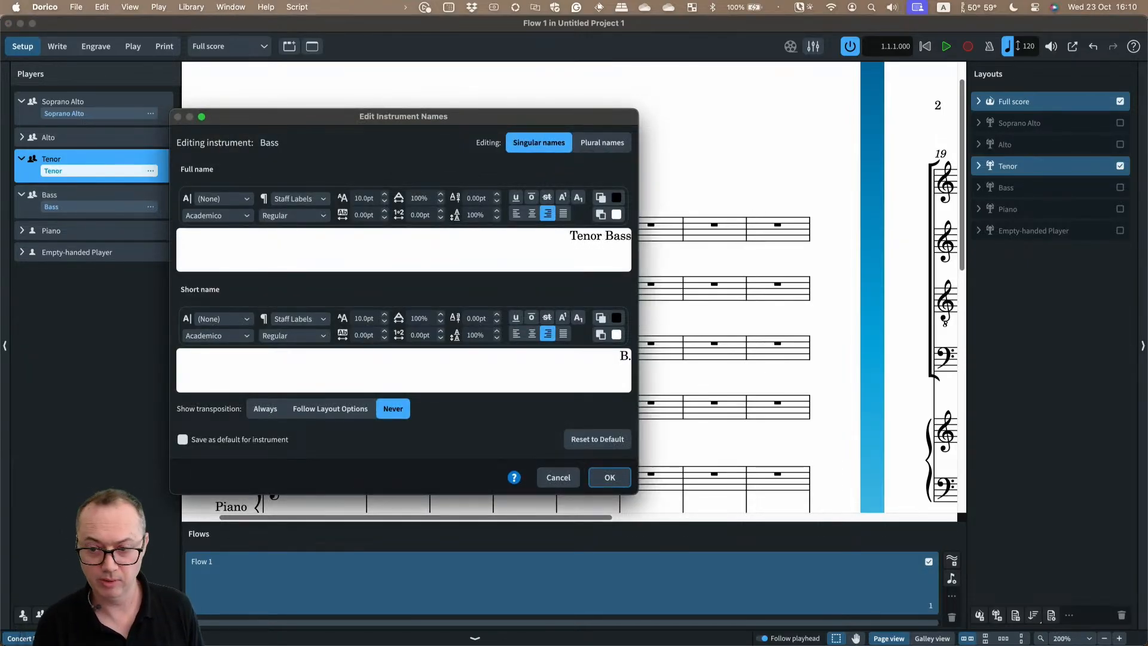
key("Return")
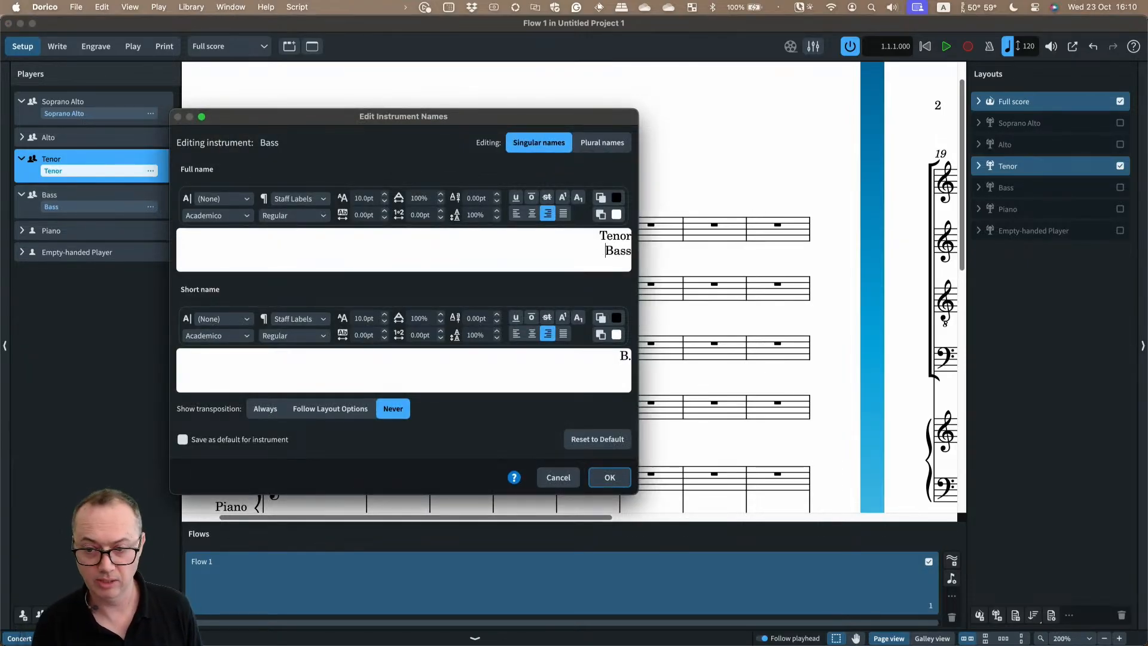
left_click(618, 356)
key("Return")
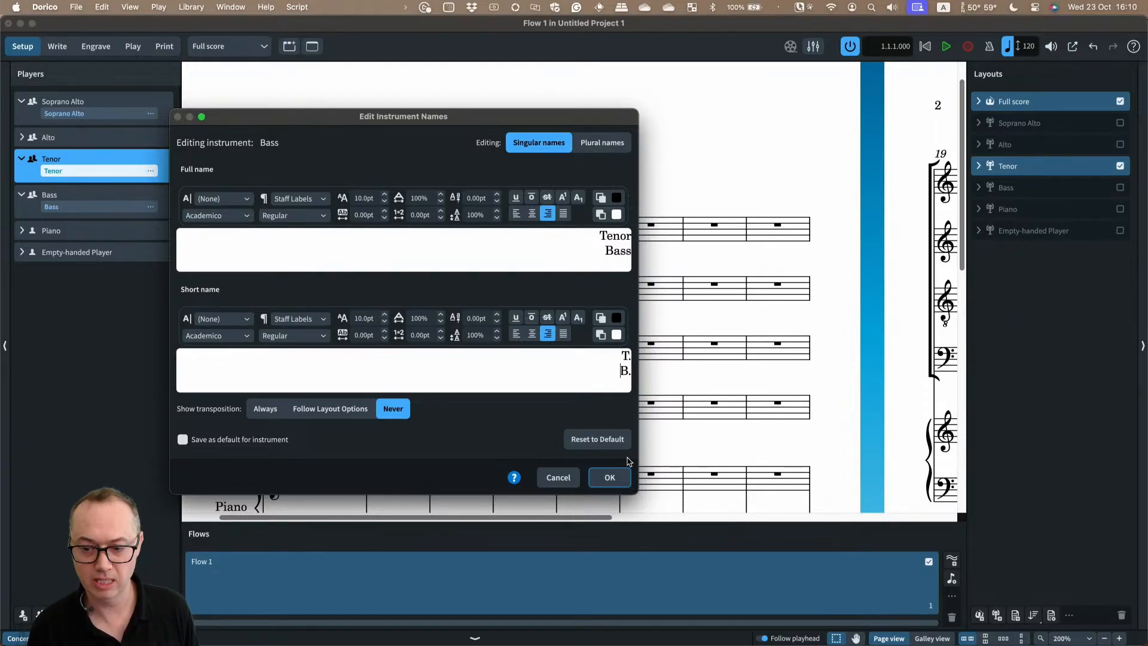
left_click(610, 478)
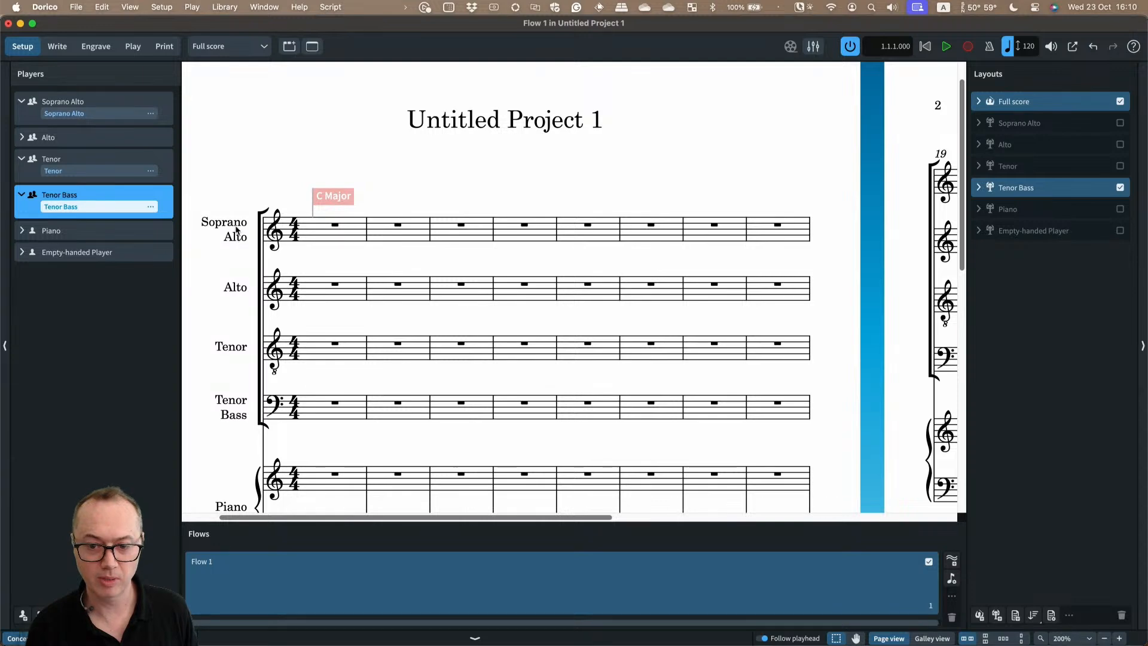
Set the full score's staff labels on subsequent systems to Abbreviated in Layout Options, and close the dialog
scroll(291, 371, "down", 10)
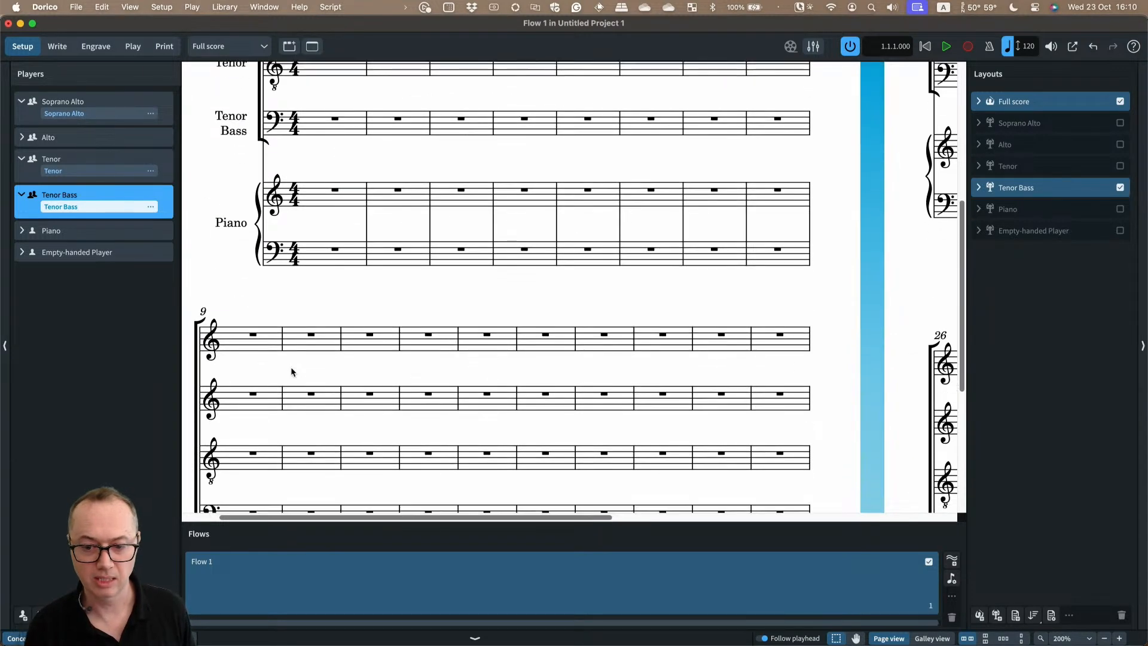
scroll(292, 372, "left", 3)
scroll(269, 388, "down", 2)
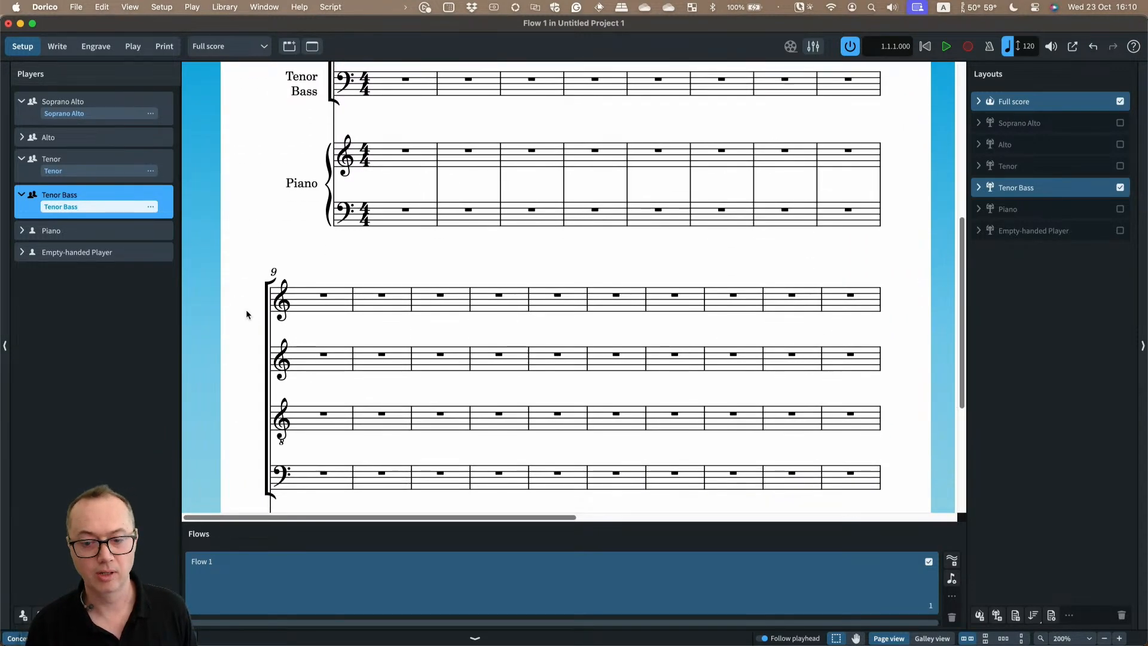
scroll(302, 322, "down", 2)
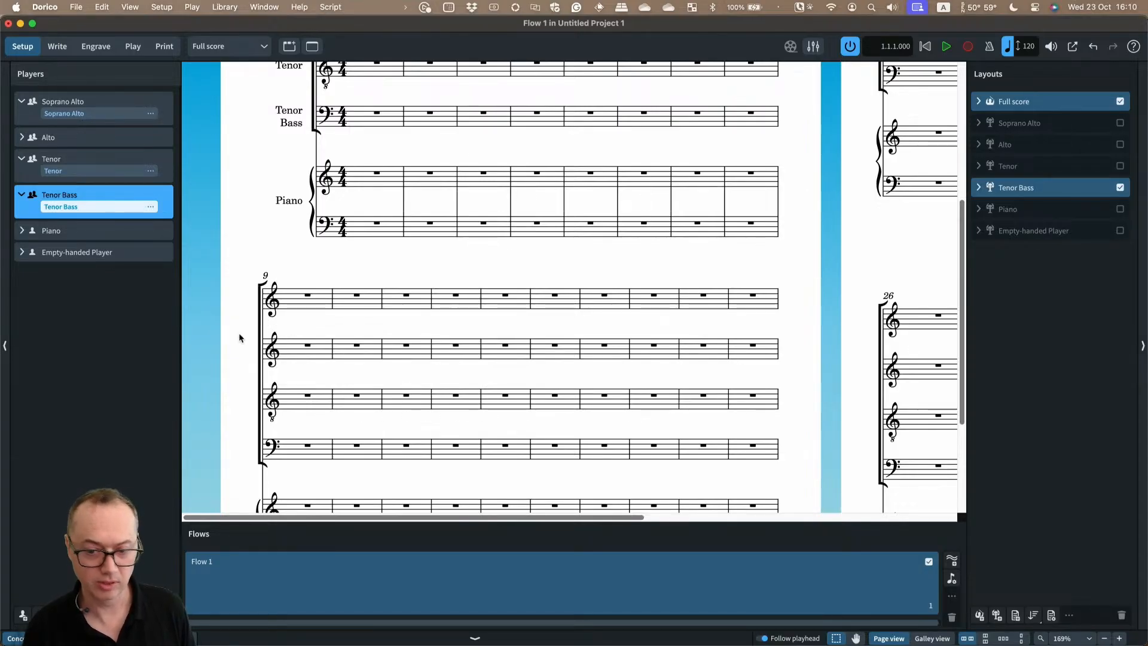
left_click(225, 8)
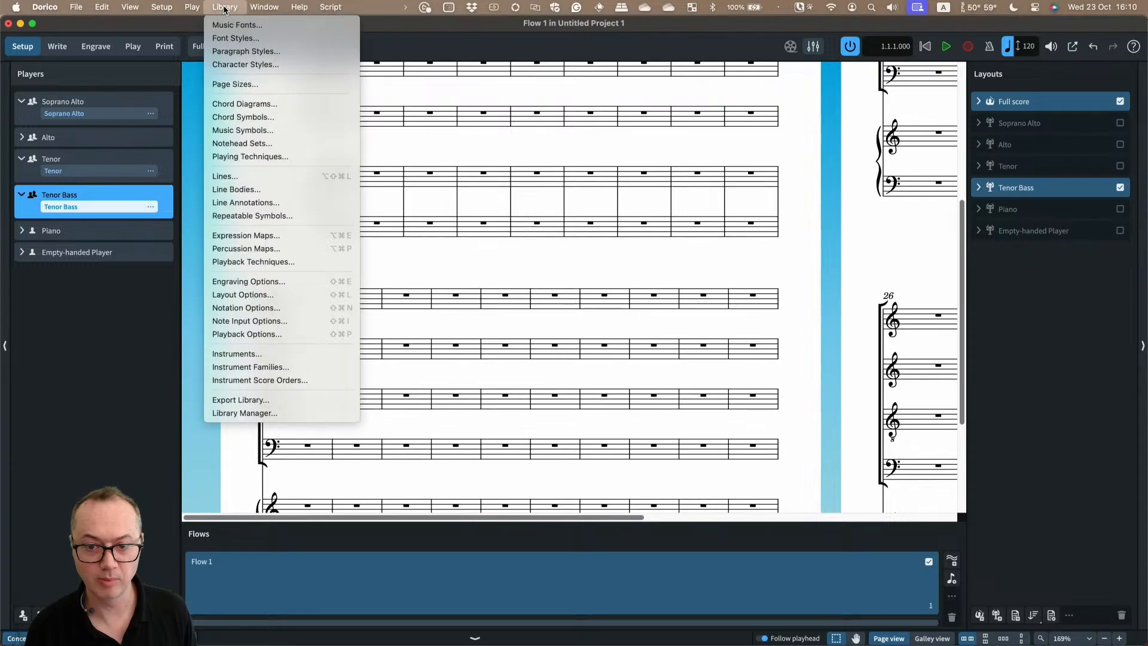
left_click(243, 295)
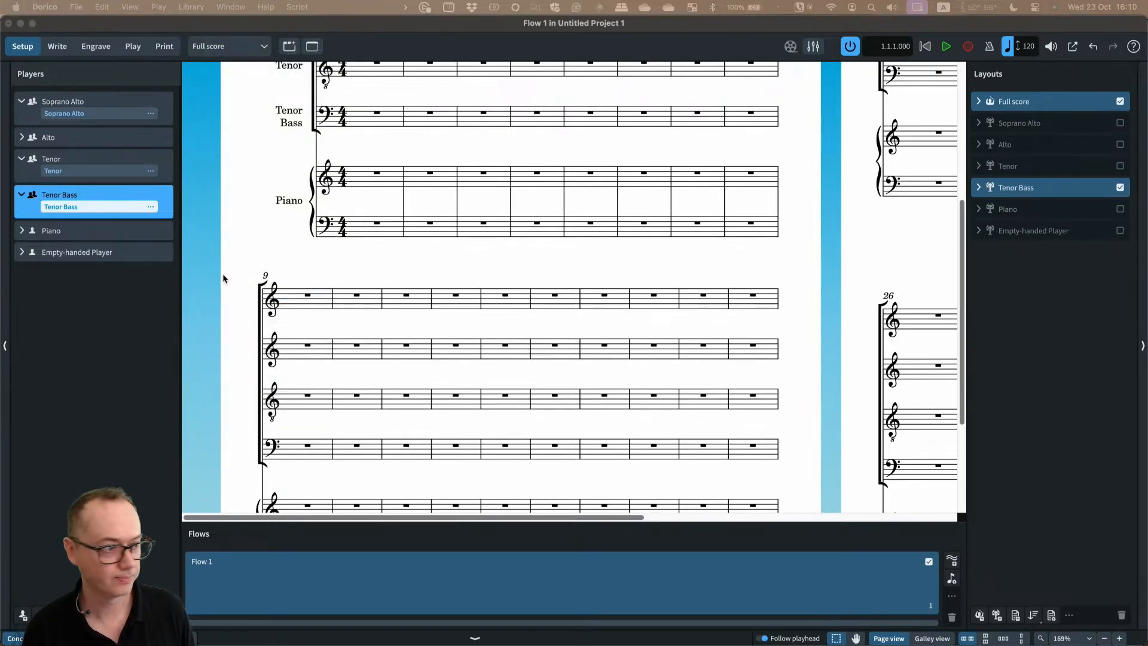
right_click(222, 275)
left_click_drag(460, 209, 795, 78)
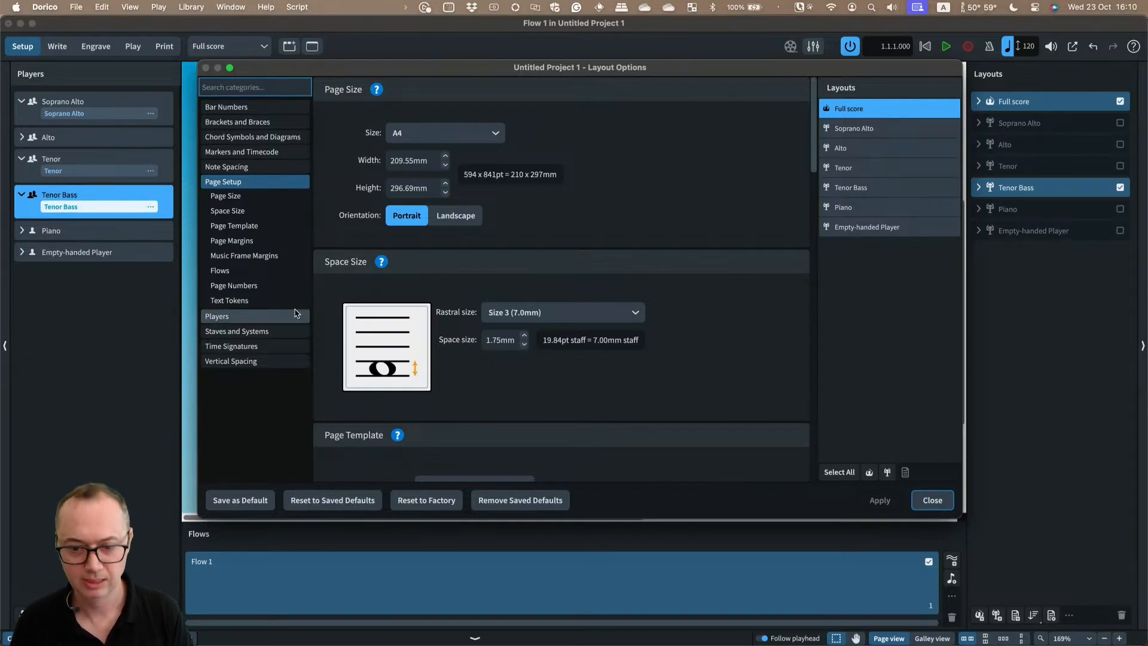
left_click(279, 331)
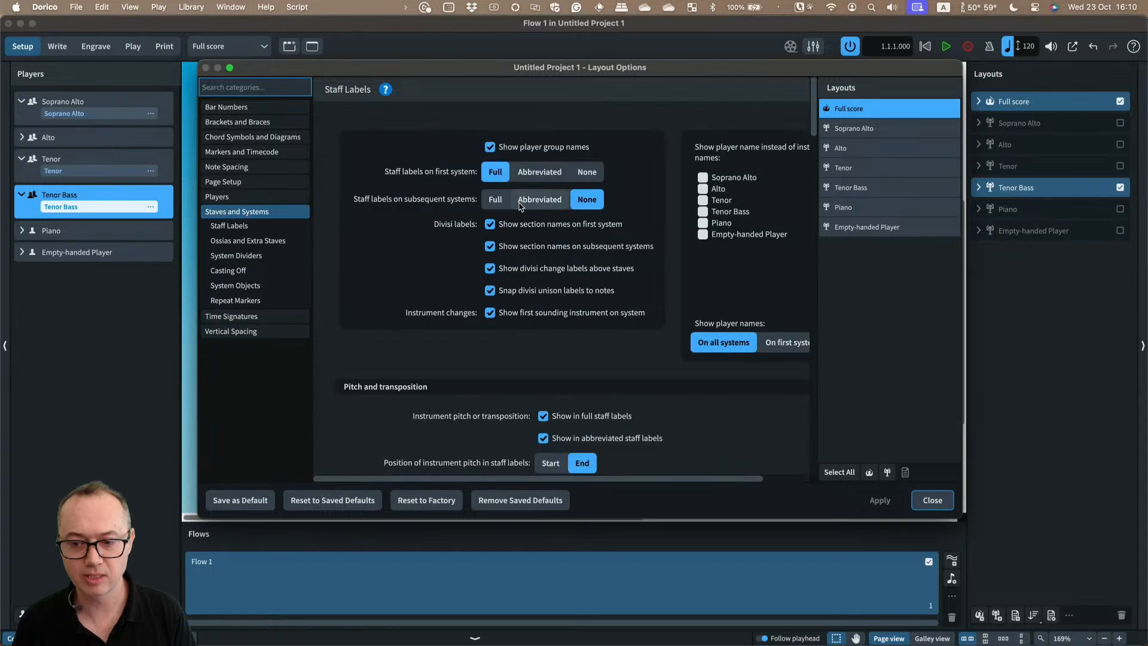
left_click(537, 201)
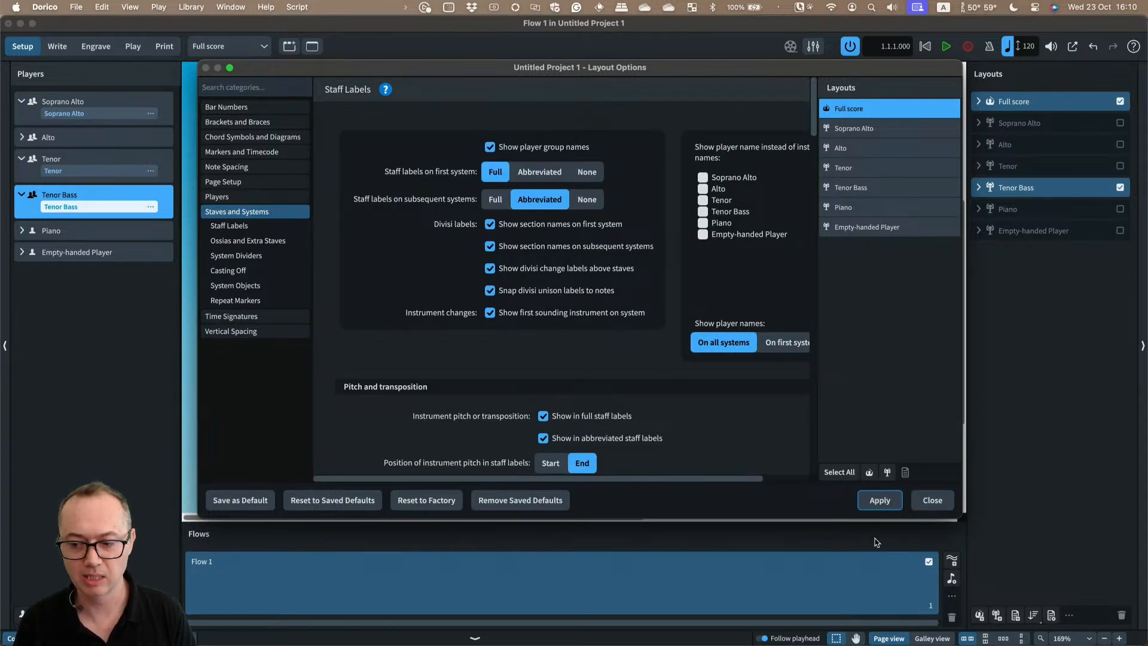
left_click(879, 500)
left_click_drag(340, 68, 619, 104)
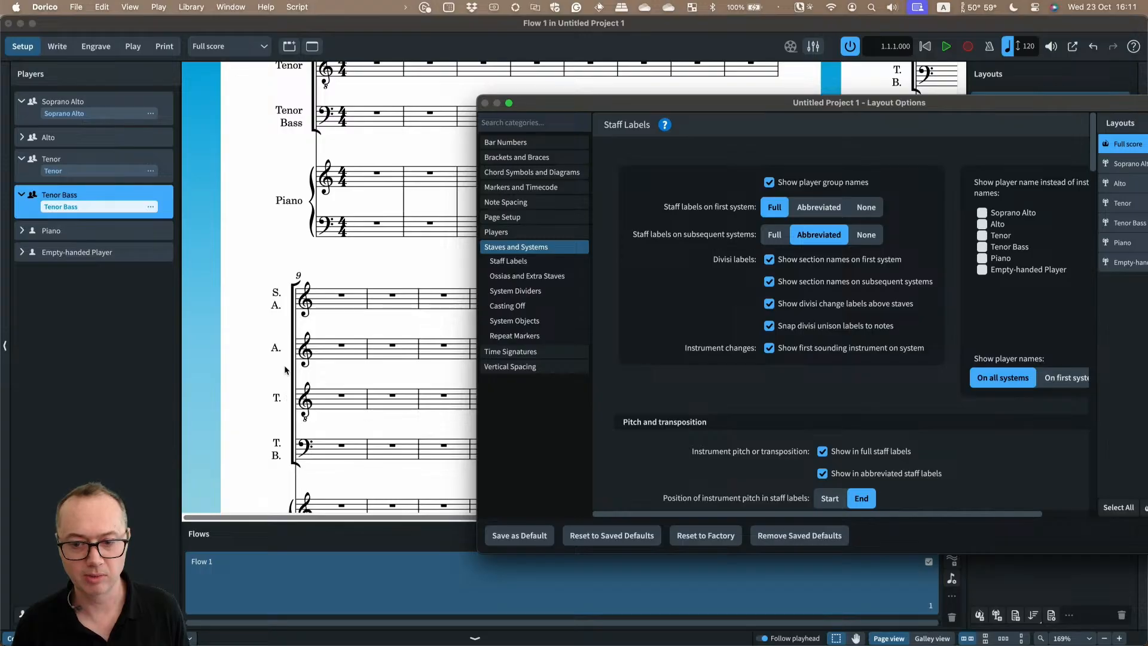
key("Escape")
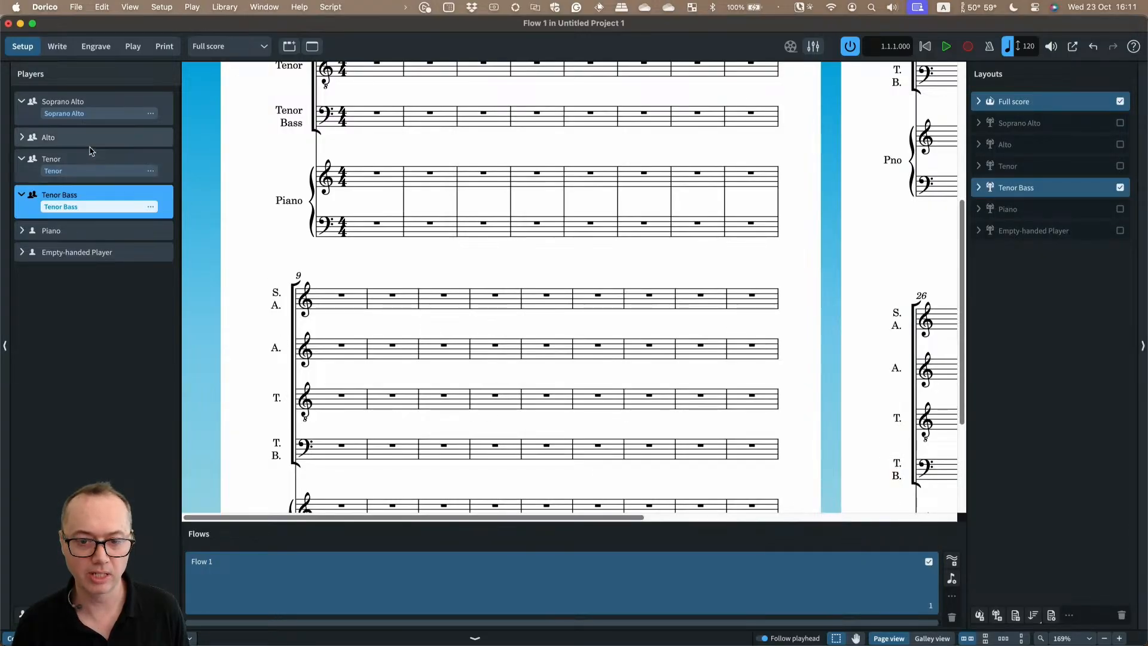
Exclude the separate Alto and Tenor players from the Full score layout
left_click(85, 139)
left_click(86, 159, "shift")
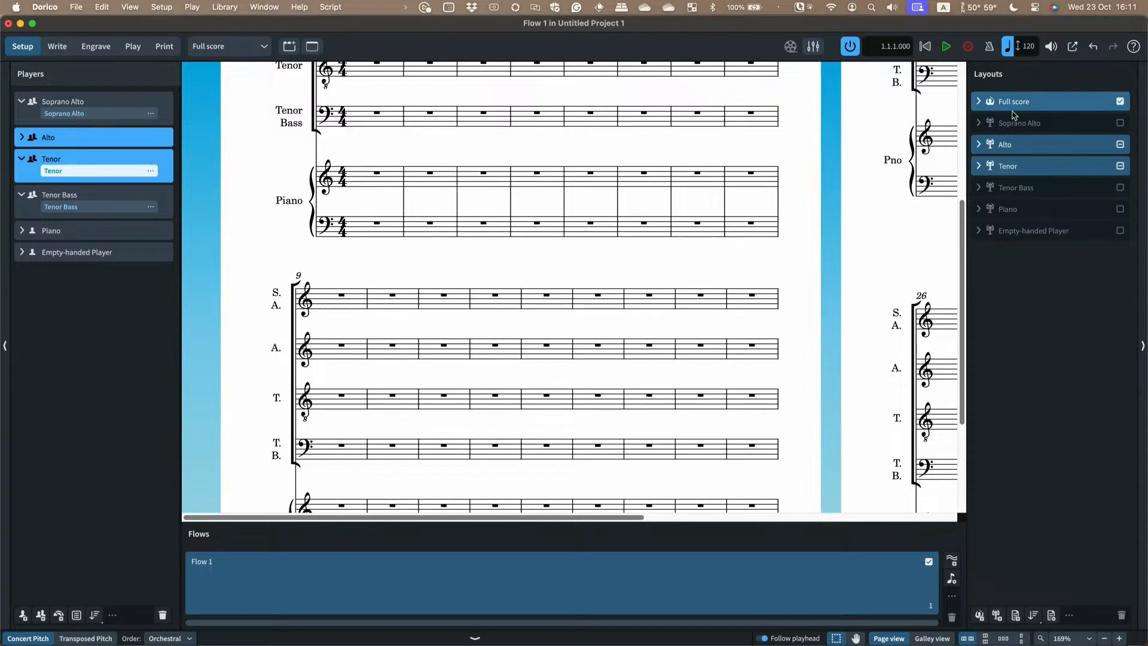
left_click(1044, 103)
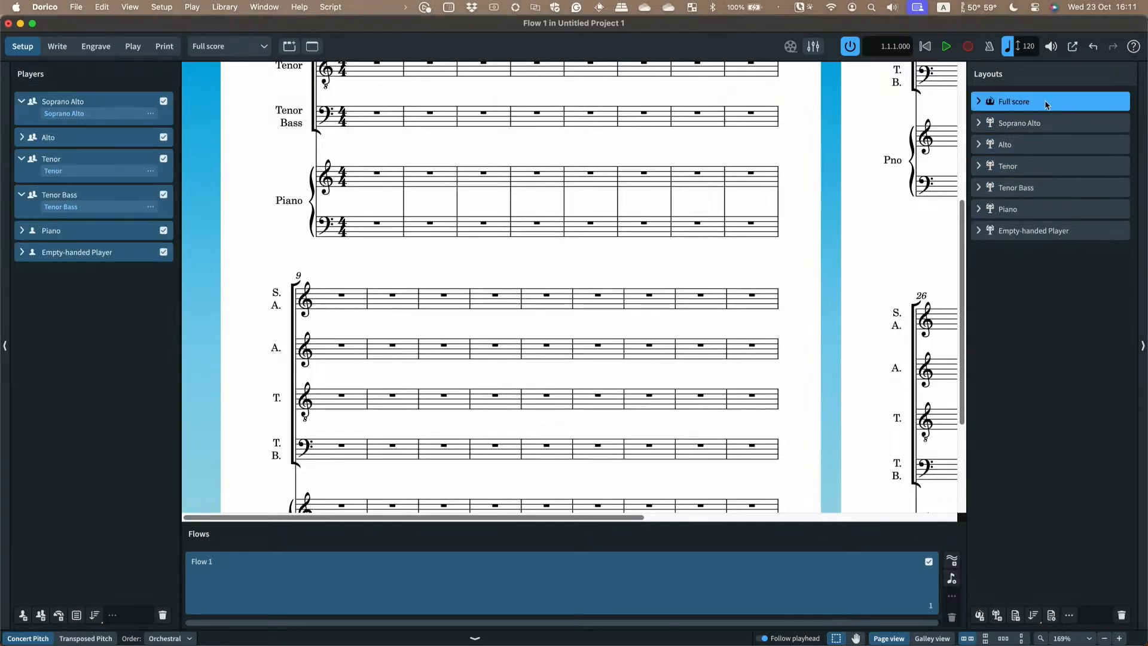
left_click(163, 137)
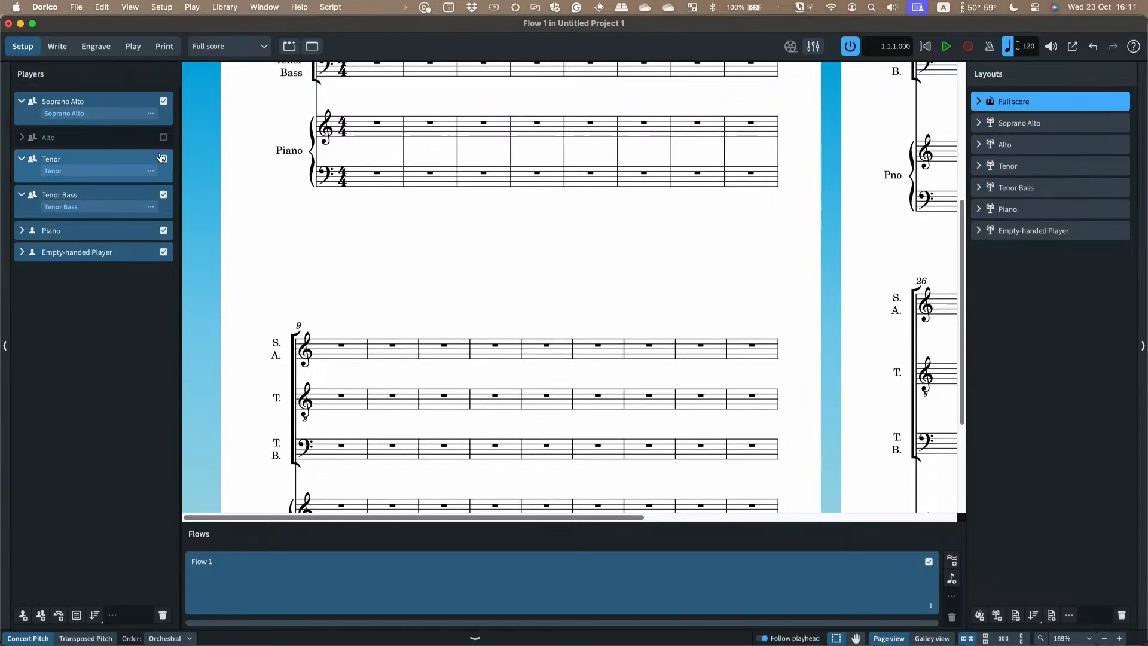
left_click(164, 159)
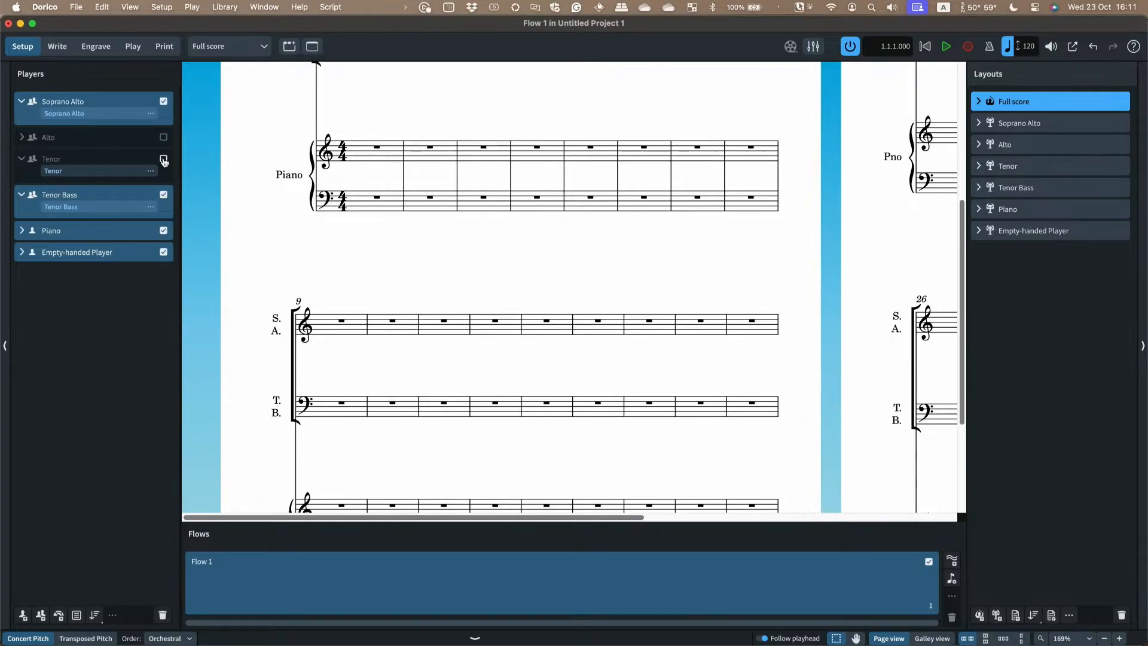
Display the Full score layout from its first page, and examine the reduced choral staves in Write mode
scroll(379, 248, "up", 2)
left_click(239, 46)
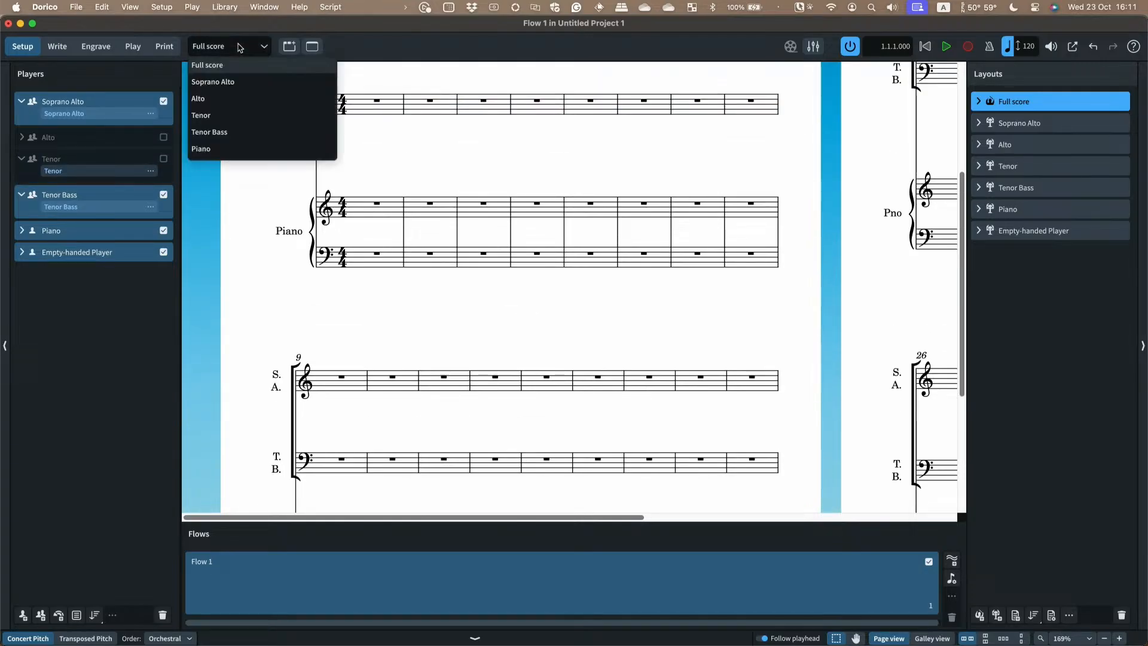
left_click(226, 63)
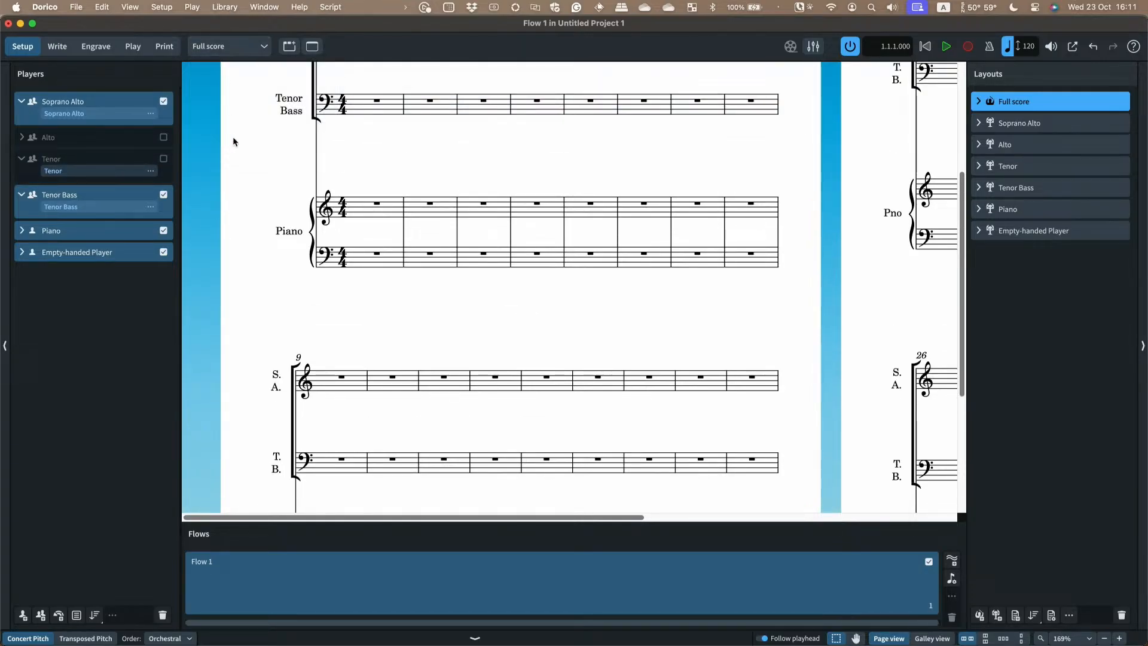
scroll(278, 200, "up", 6)
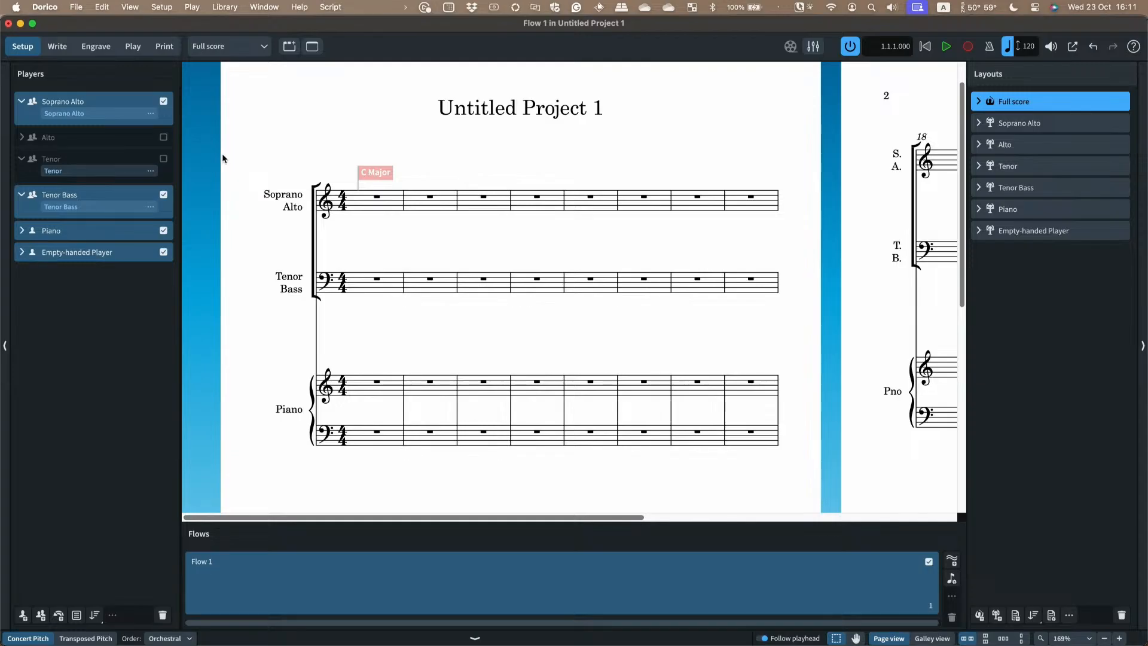
left_click(65, 47)
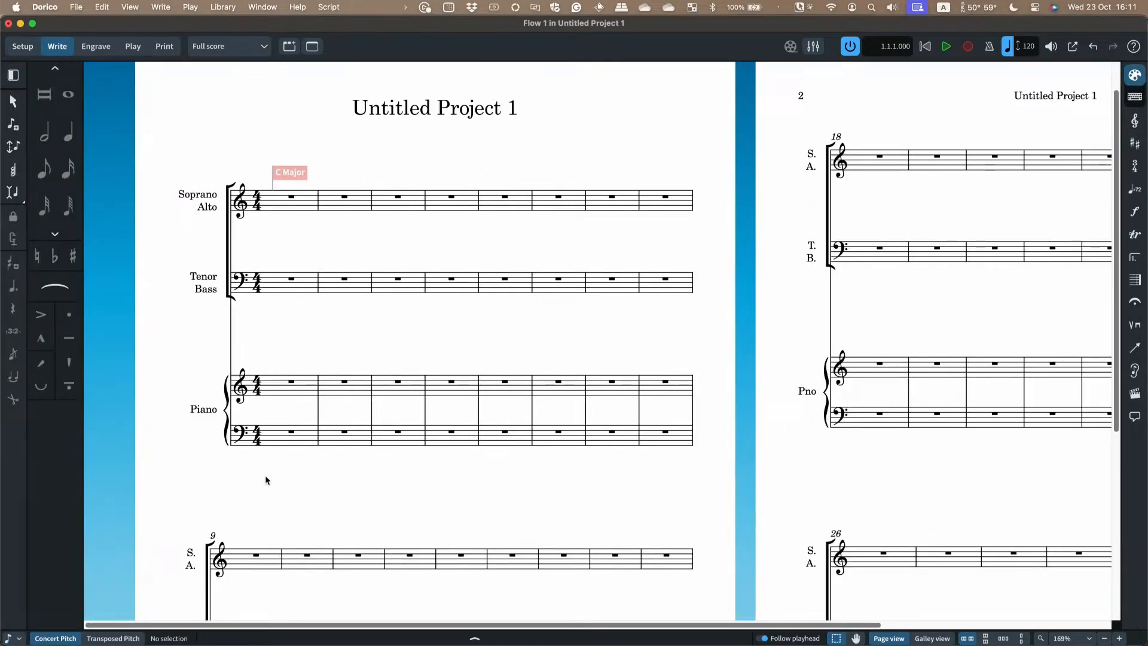
scroll(266, 480, "down", 1)
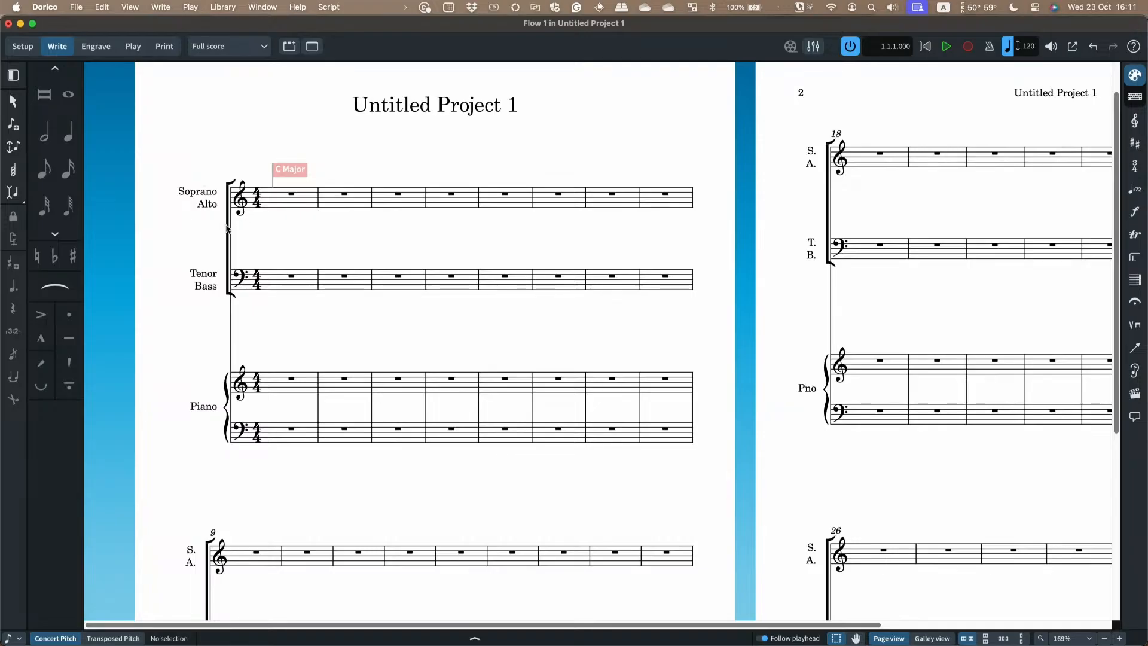
Delete the separate Alto and Tenor players from the project in Setup mode, and return to Write mode
left_click(23, 46)
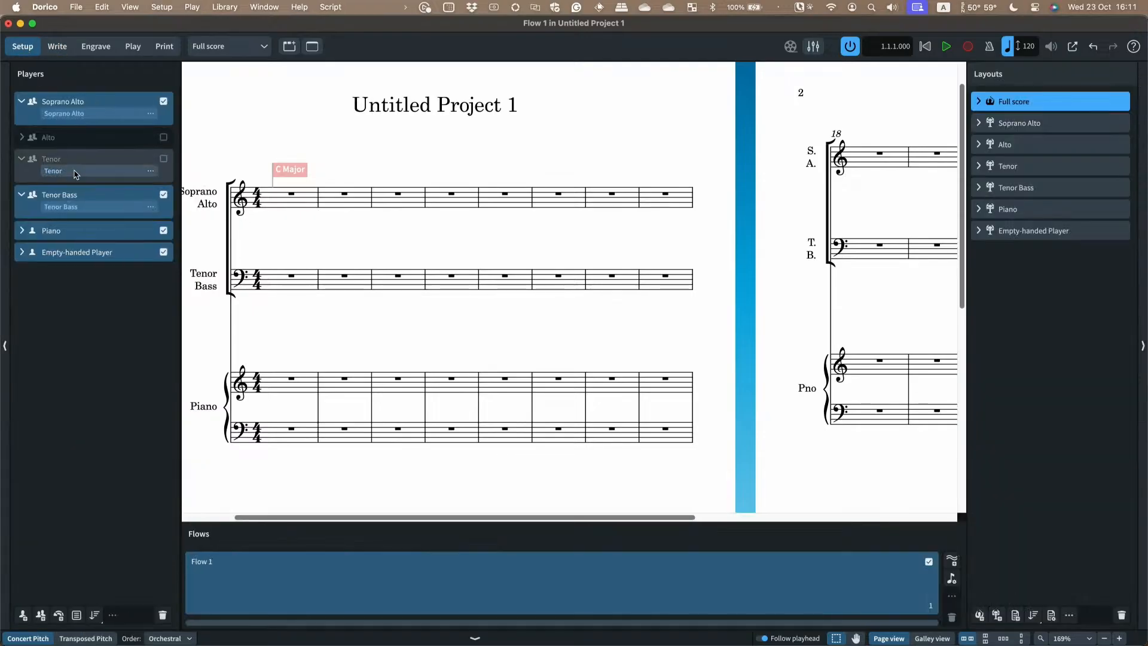
left_click(83, 135)
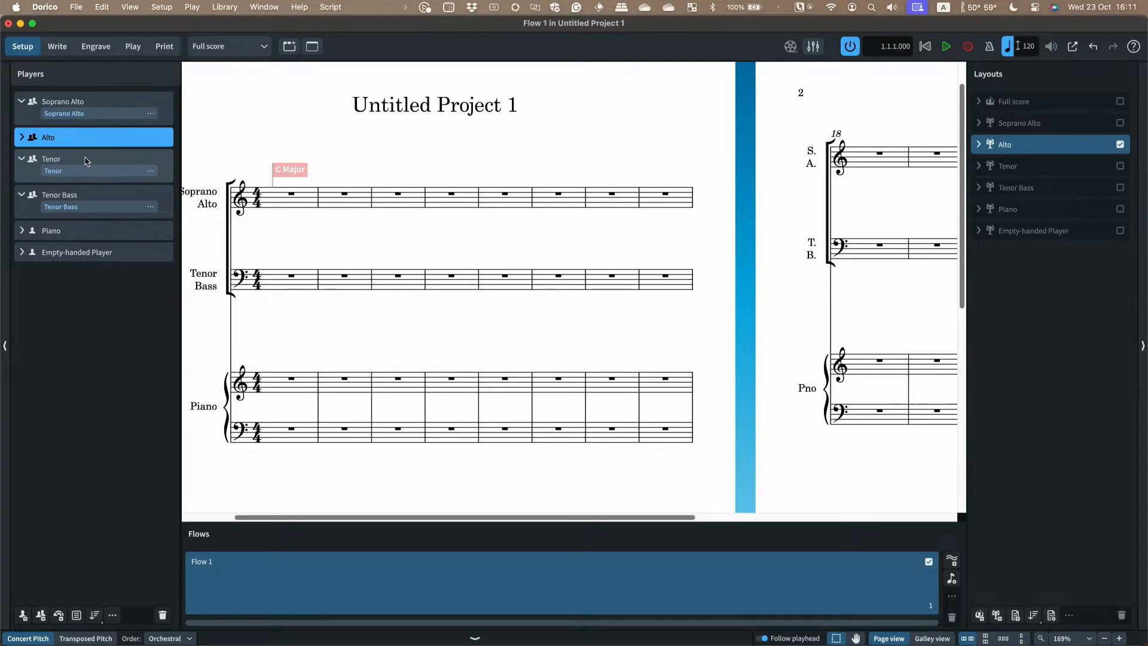
left_click(87, 162, "shift")
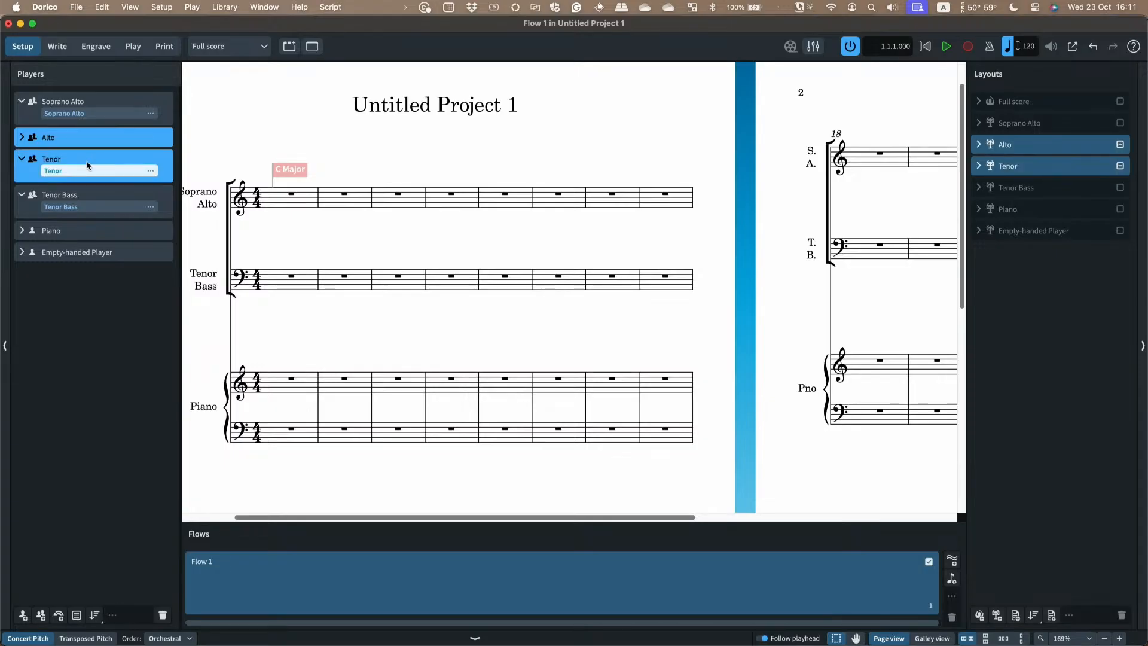
left_click(162, 615)
left_click(637, 360)
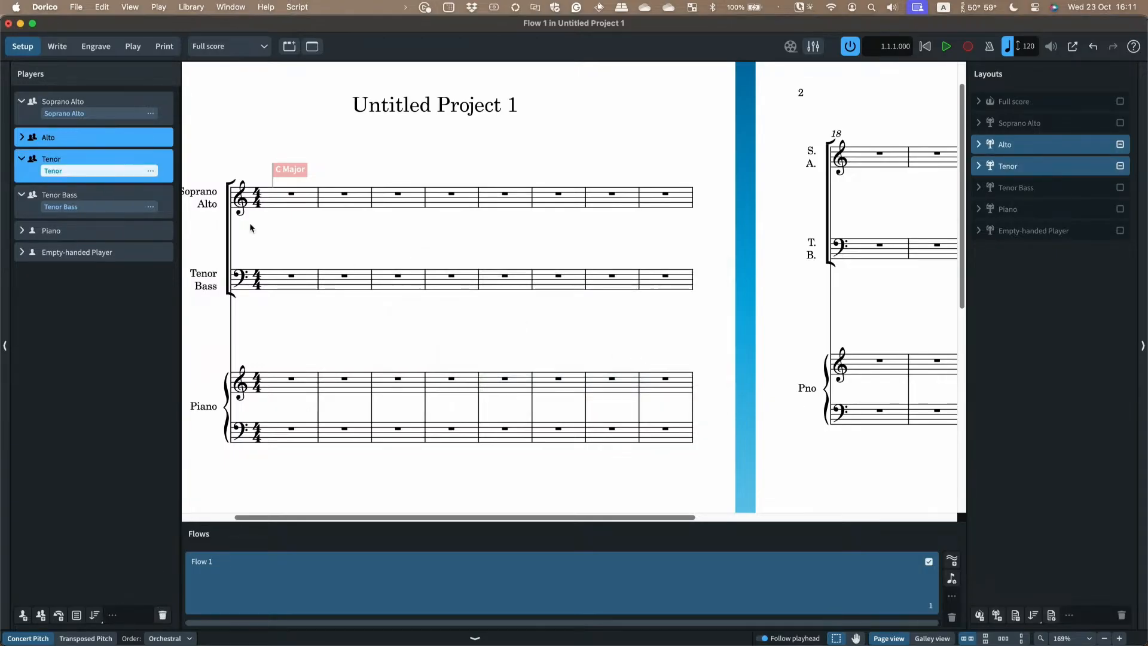
key("super+2")
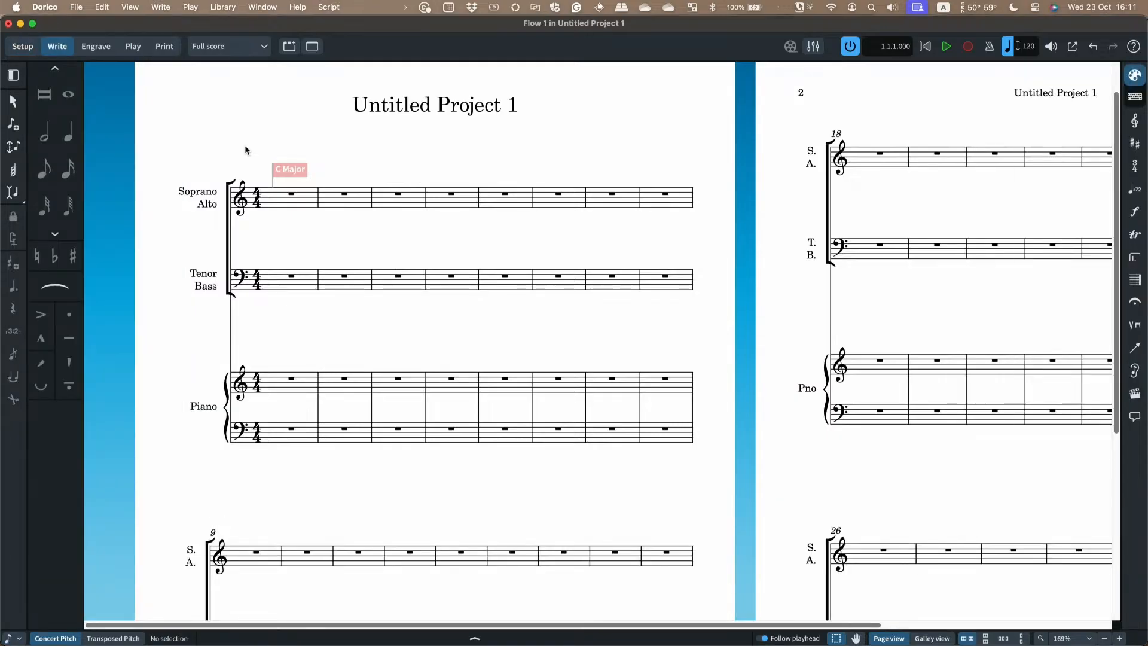
Set the full score's staff labels on subsequent systems to None in Layout Options, and close the dialog
key("super+shift+l")
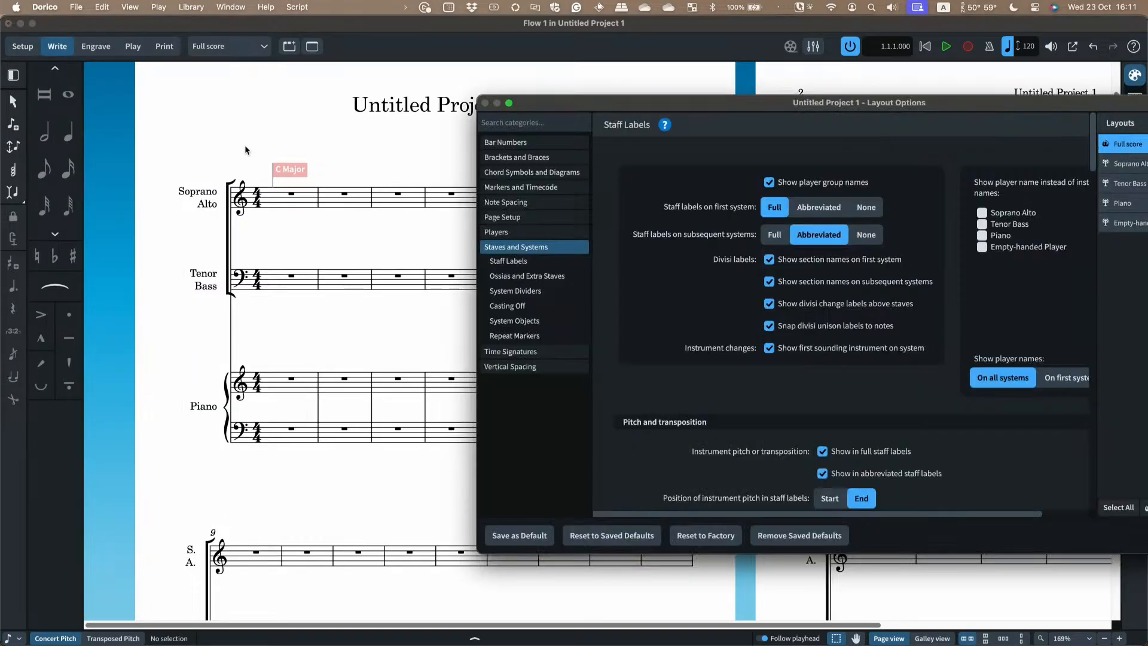
left_click(866, 234)
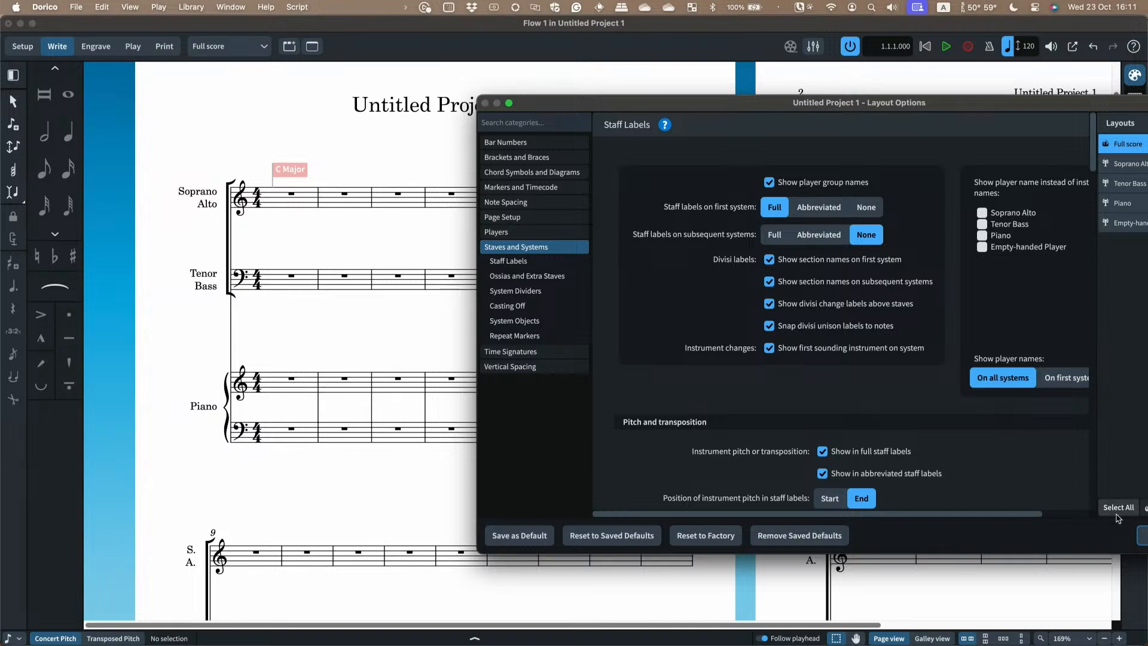
left_click_drag(935, 103, 732, 102)
left_click(1007, 534)
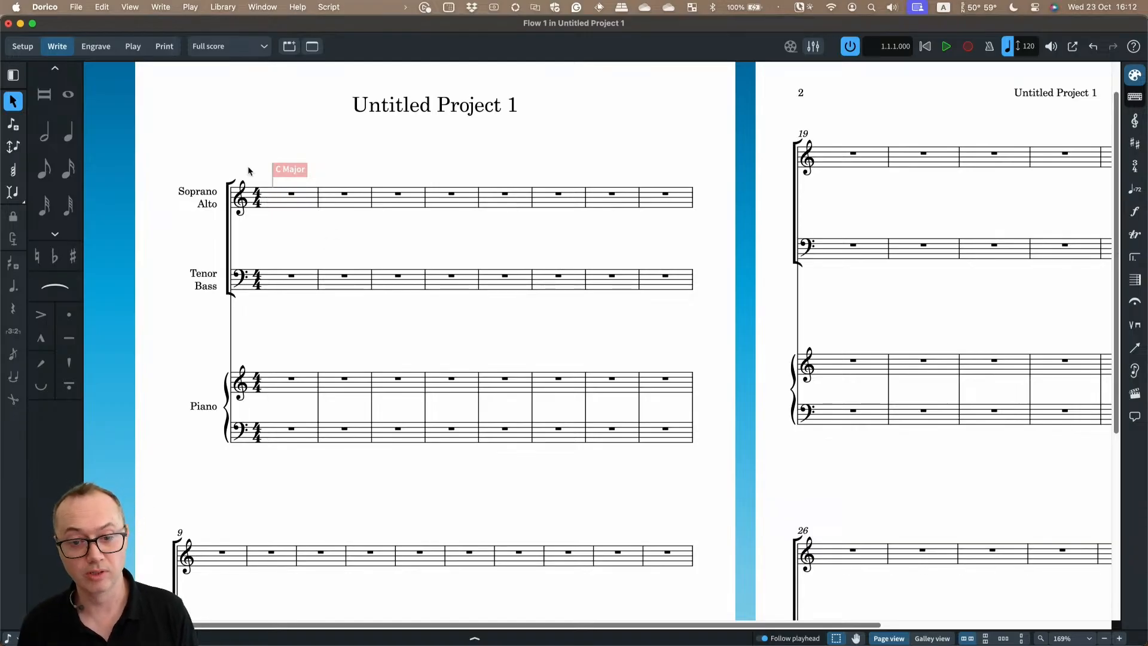
left_click(76, 7)
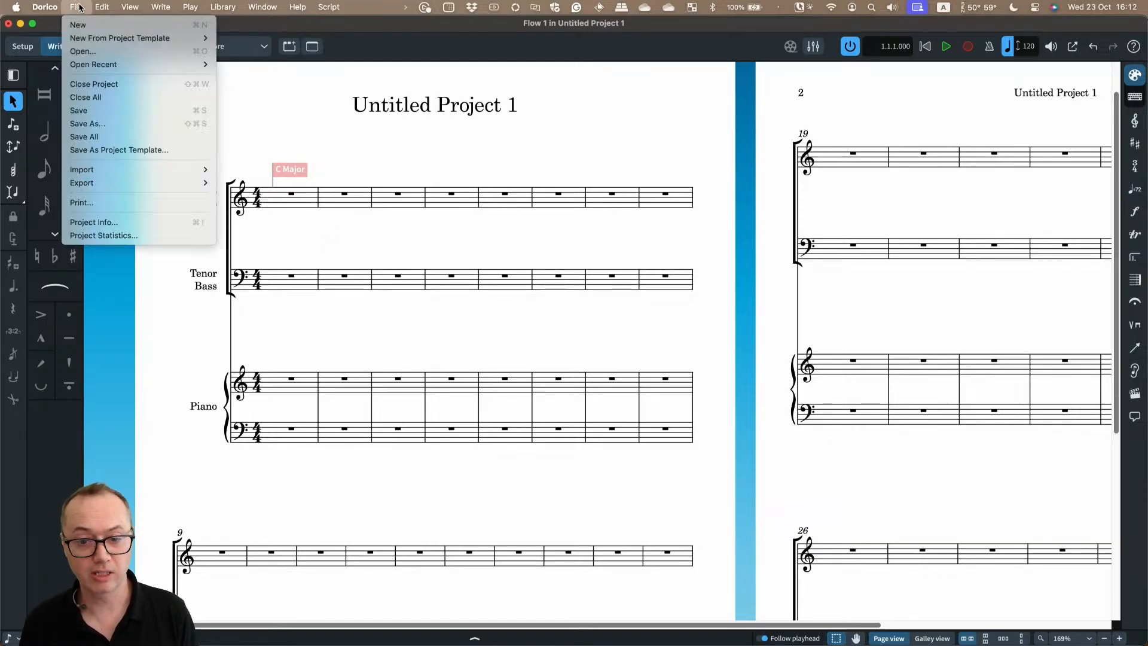
left_click(75, 153)
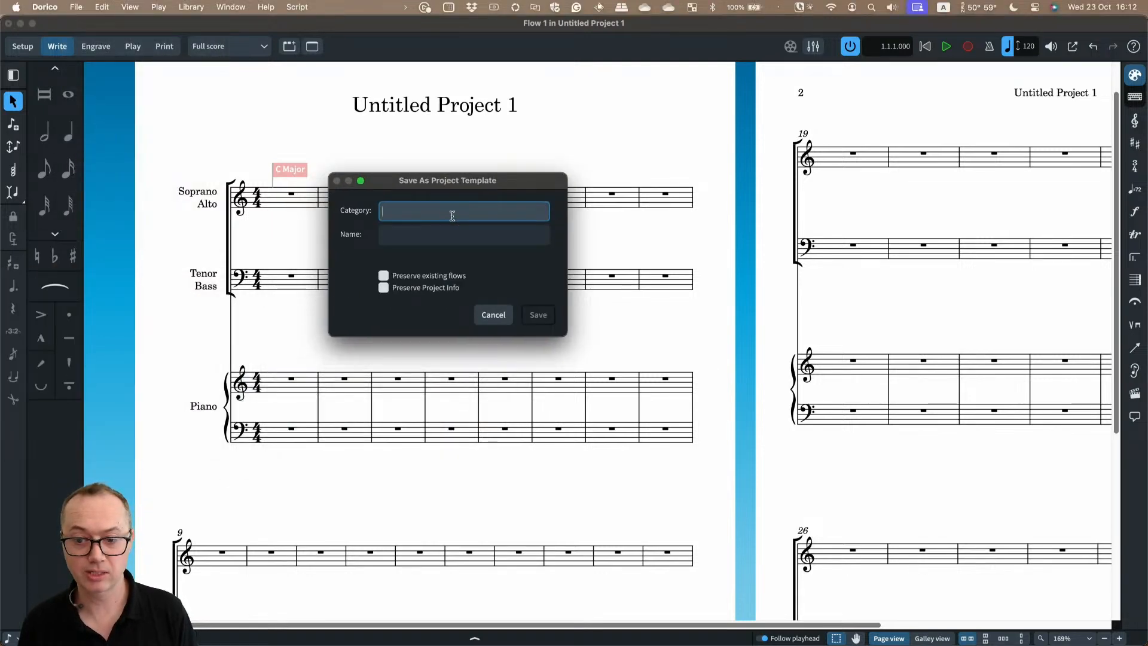
type("c")
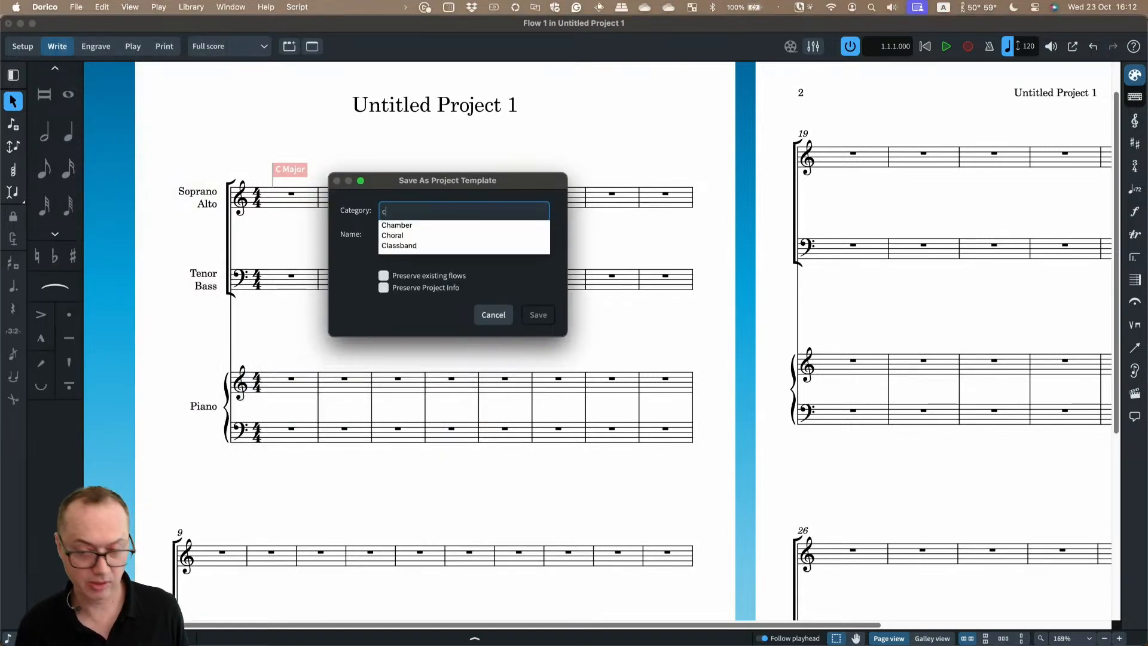
left_click(425, 236)
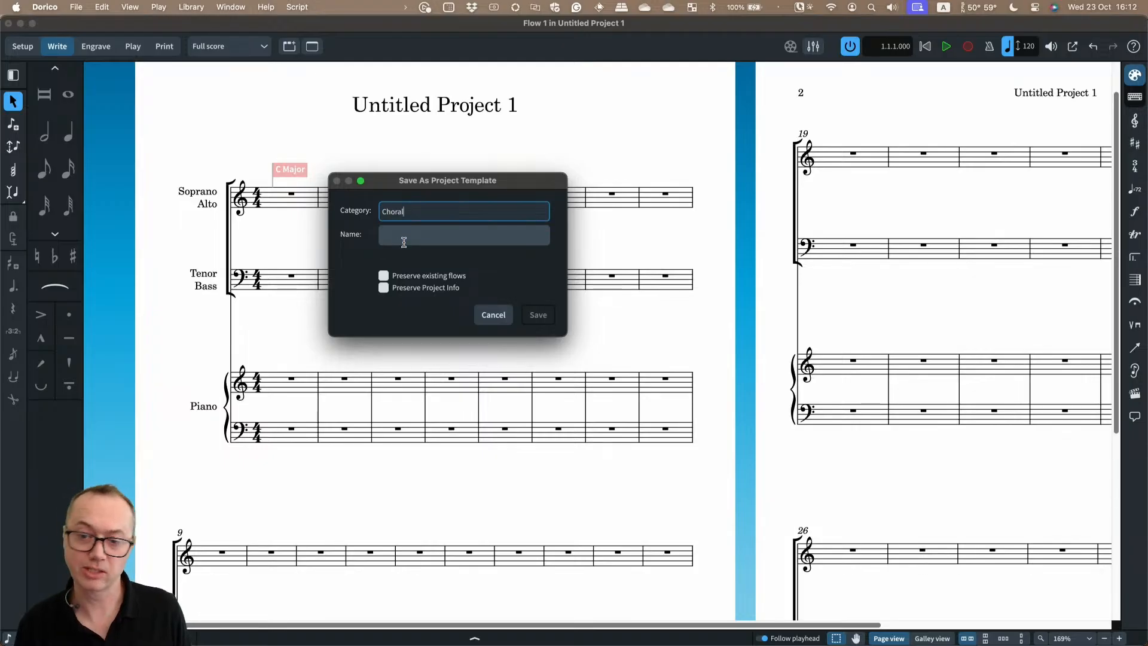
left_click(405, 239)
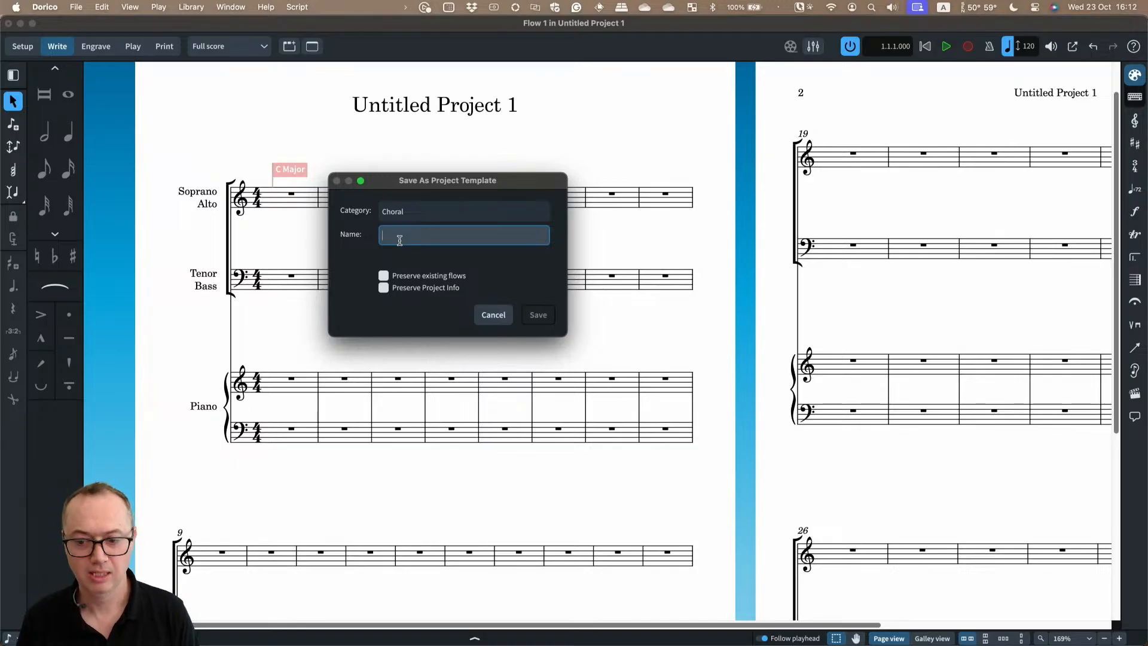
left_click(489, 320)
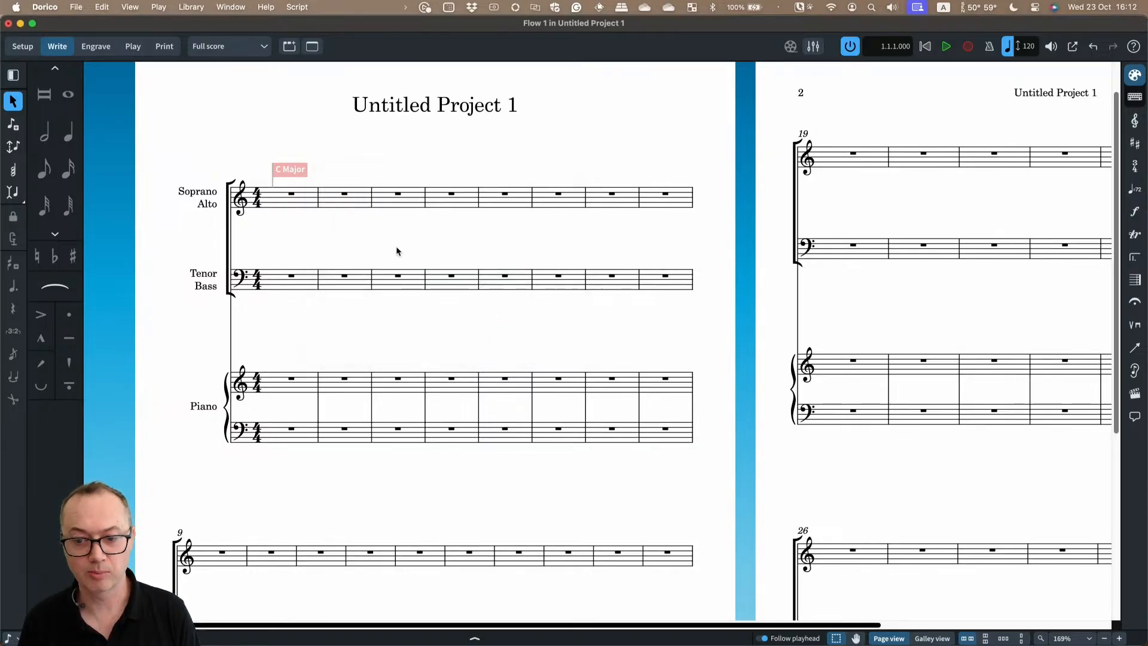
Create a new project from the Choral and Vocal template Barbershop short-form, and enlarge its window to fill the screen
left_click(76, 7)
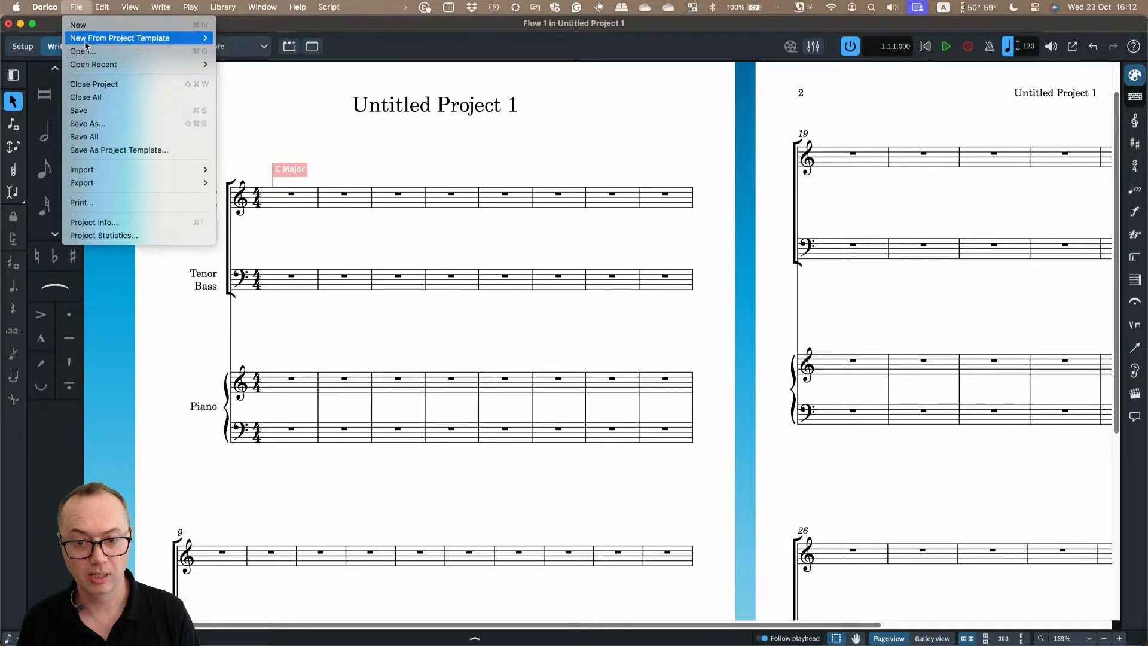
mouse_move(88, 40)
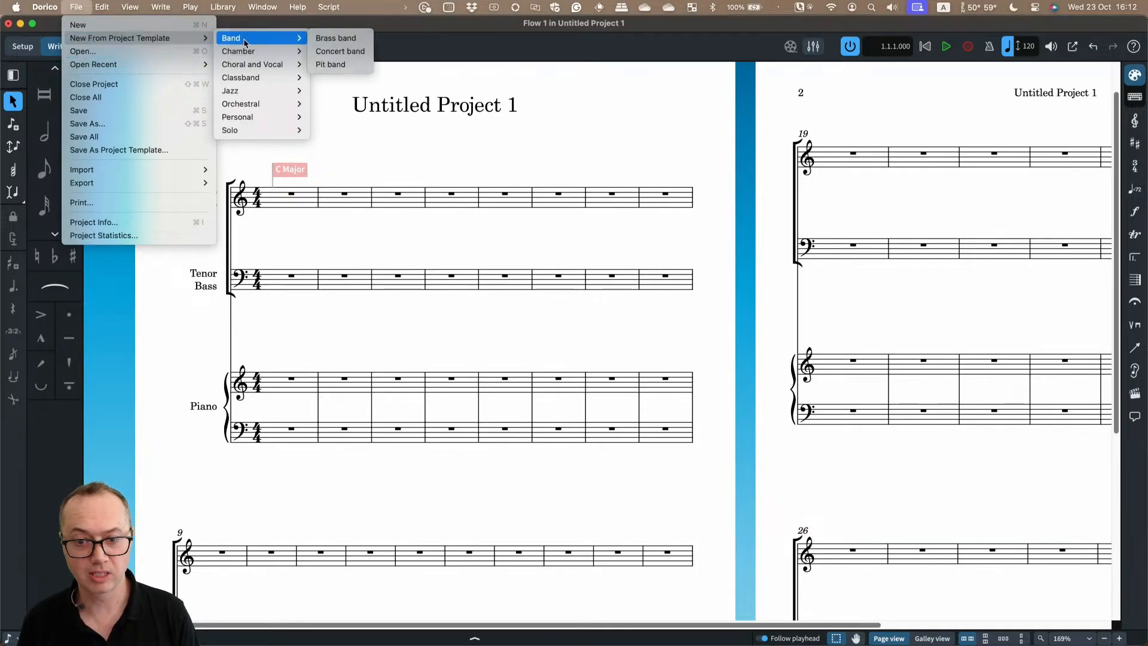
mouse_move(250, 68)
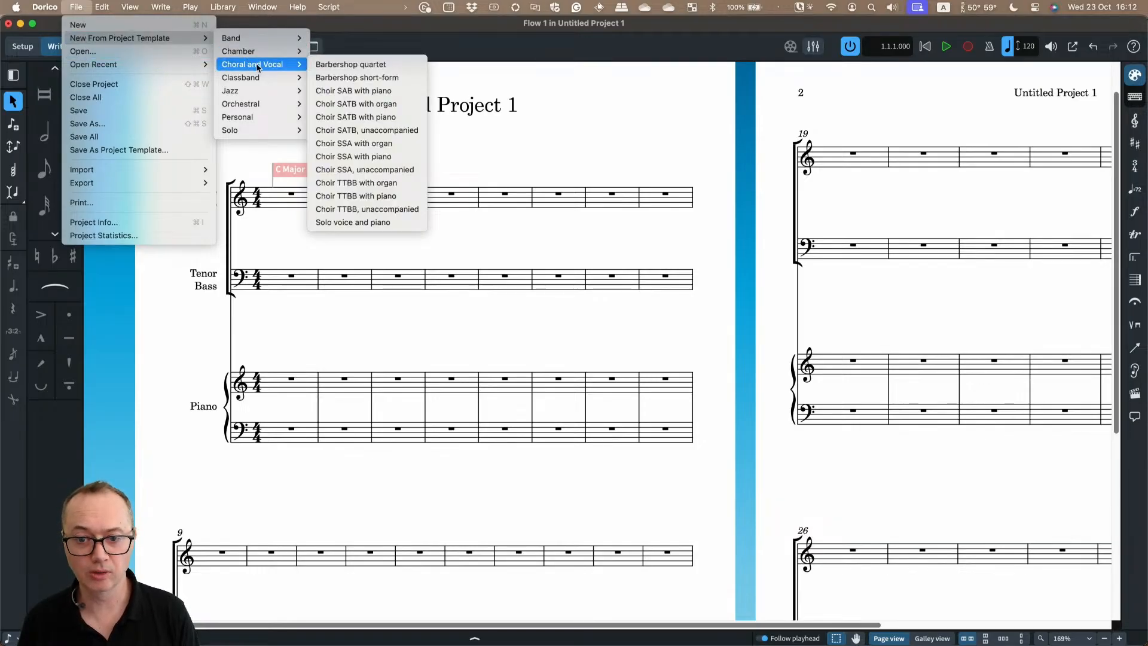
left_click(356, 78)
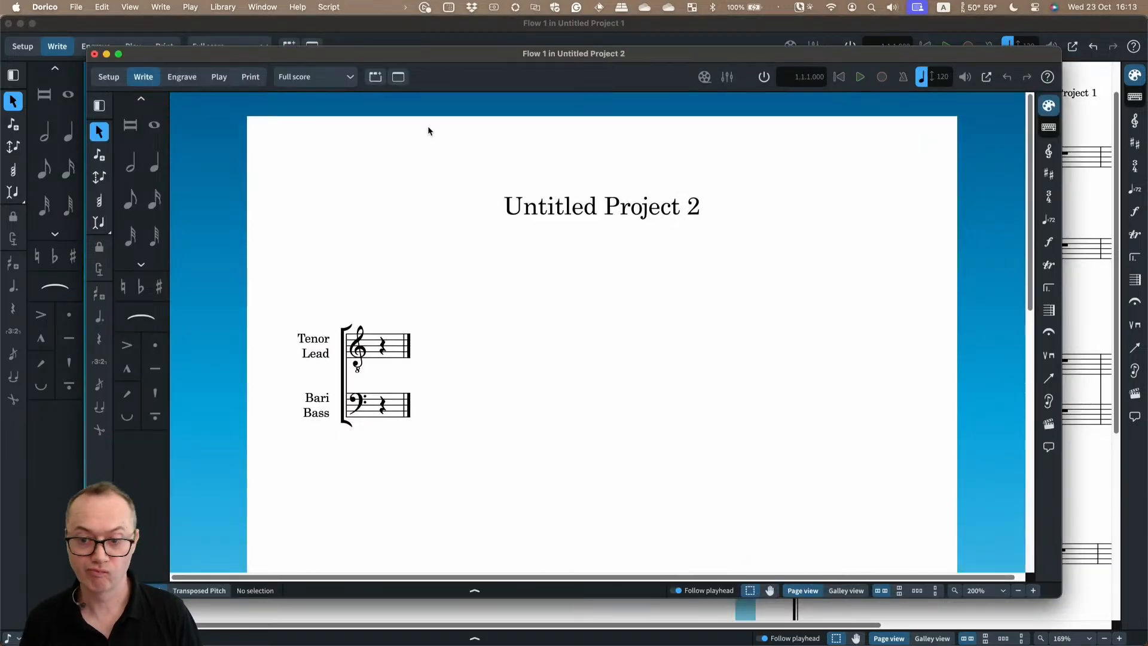
double_click(427, 58)
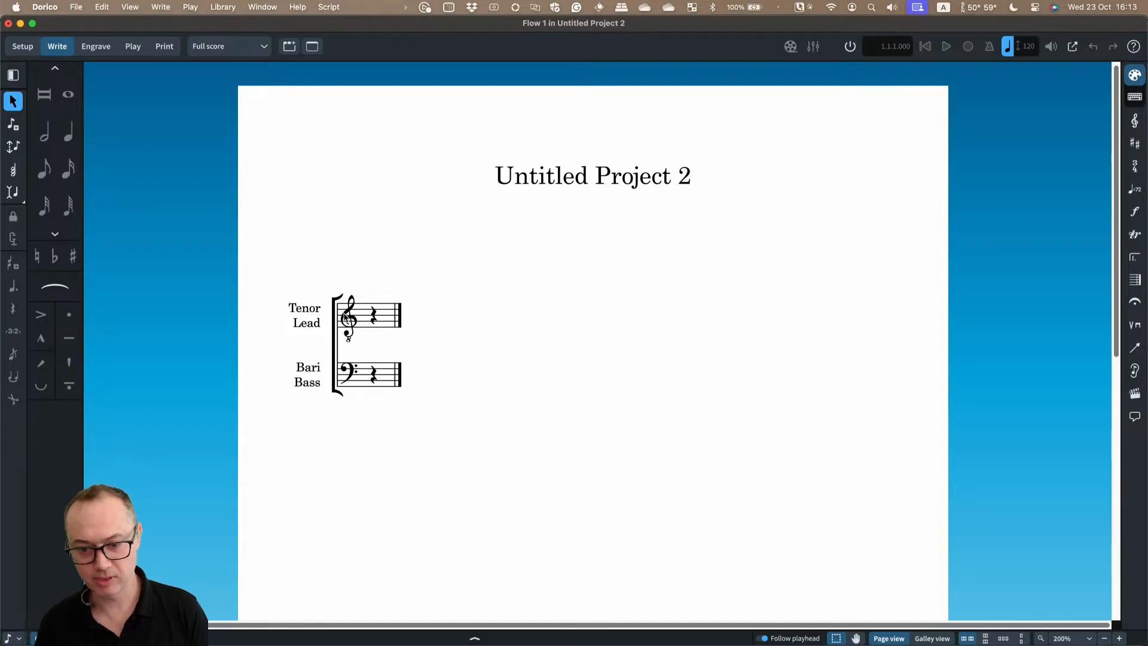
Add a 4/4 time signature at the start of the barbershop score and insert 23 more bars
left_click(372, 319)
key("shift+m")
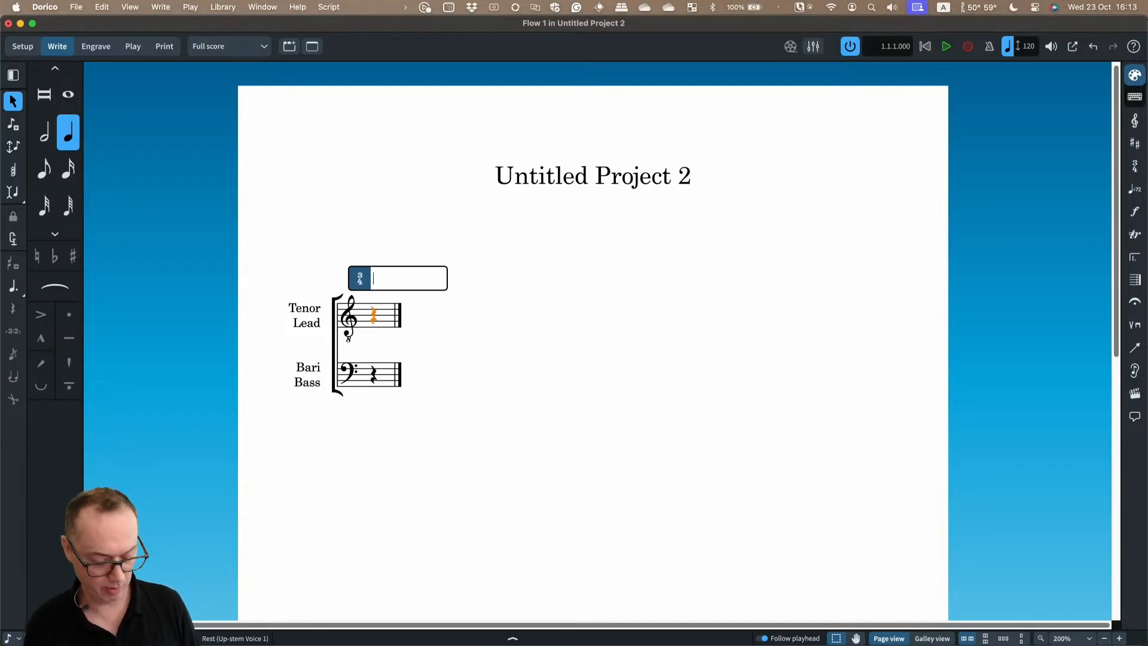
type("4/4")
key("Return")
key("shift+b")
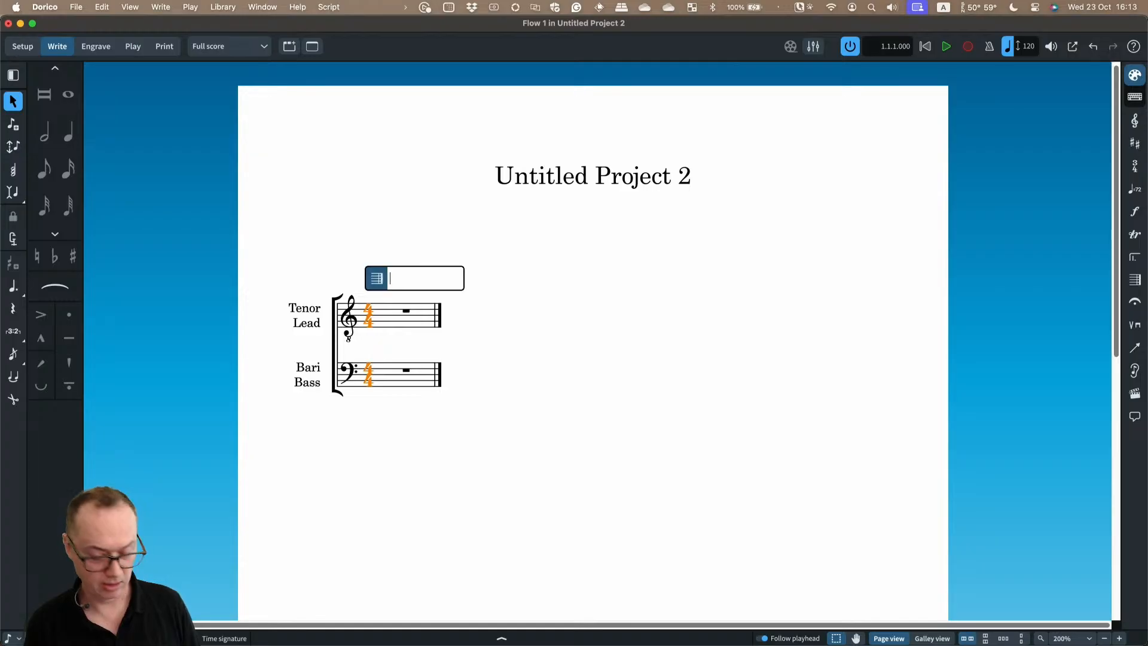
type("23")
key("Return")
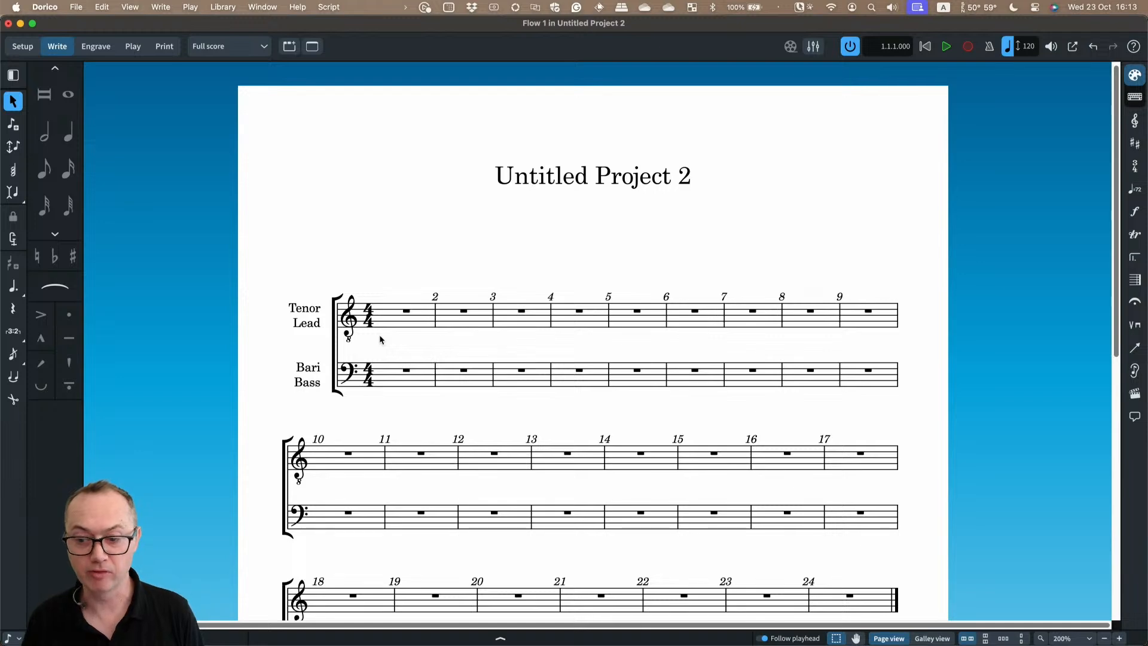
Examine the Full score's Bar Numbers settings in Layout Options against the barbershop score, close the dialog, and review the staves
scroll(405, 341, "down", 5)
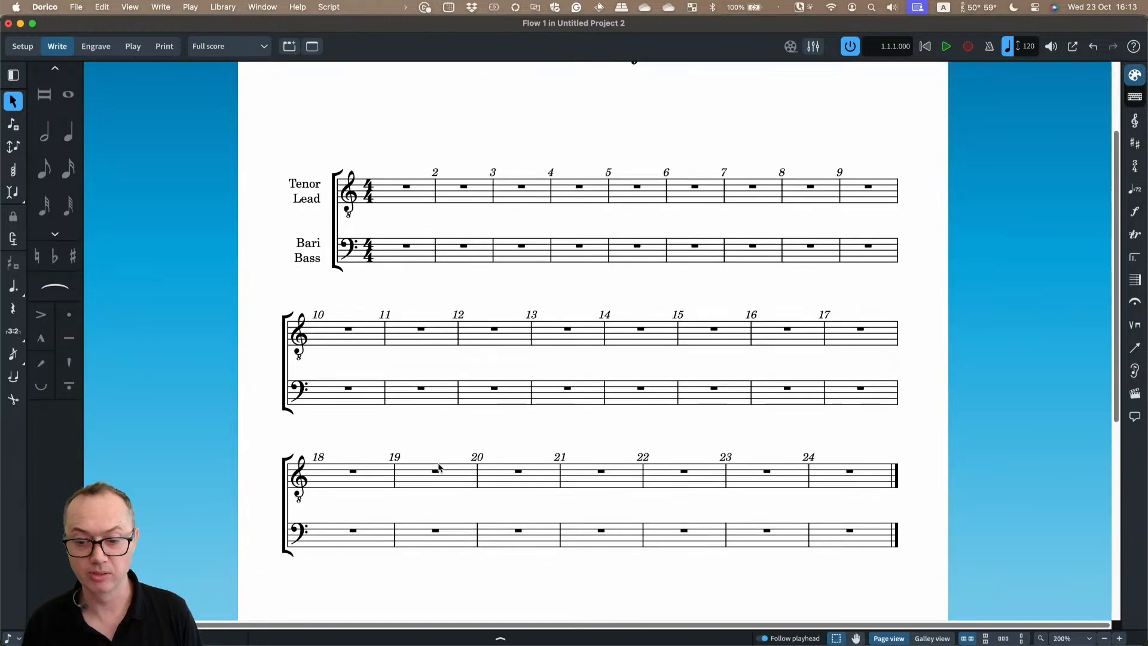
scroll(434, 335, "up", 2)
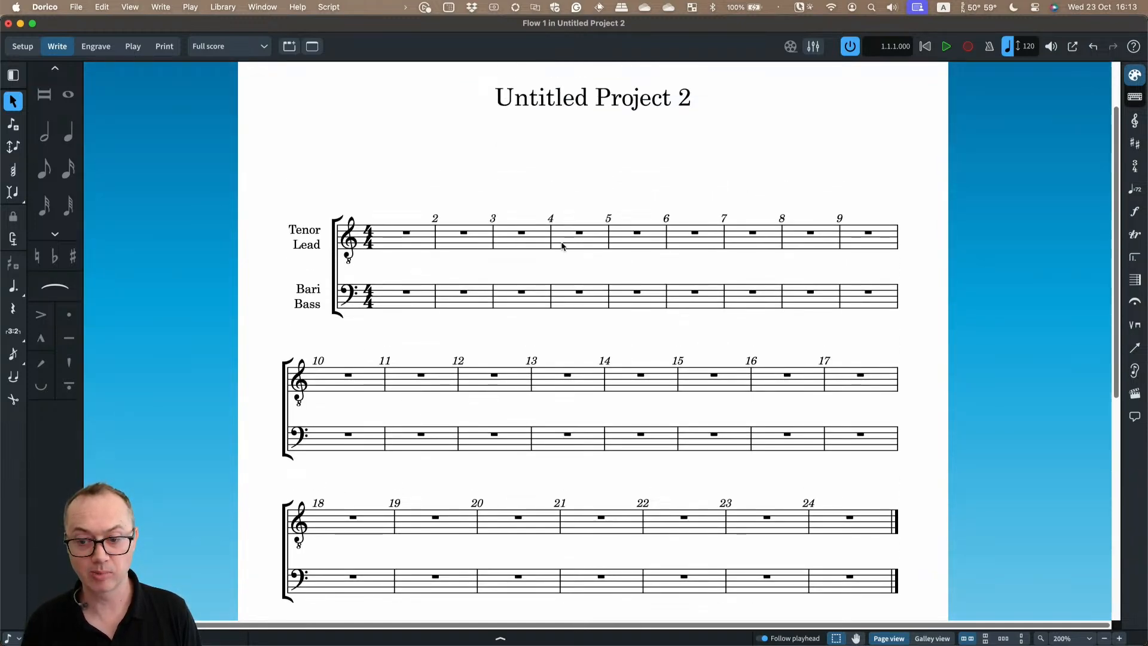
left_click(222, 7)
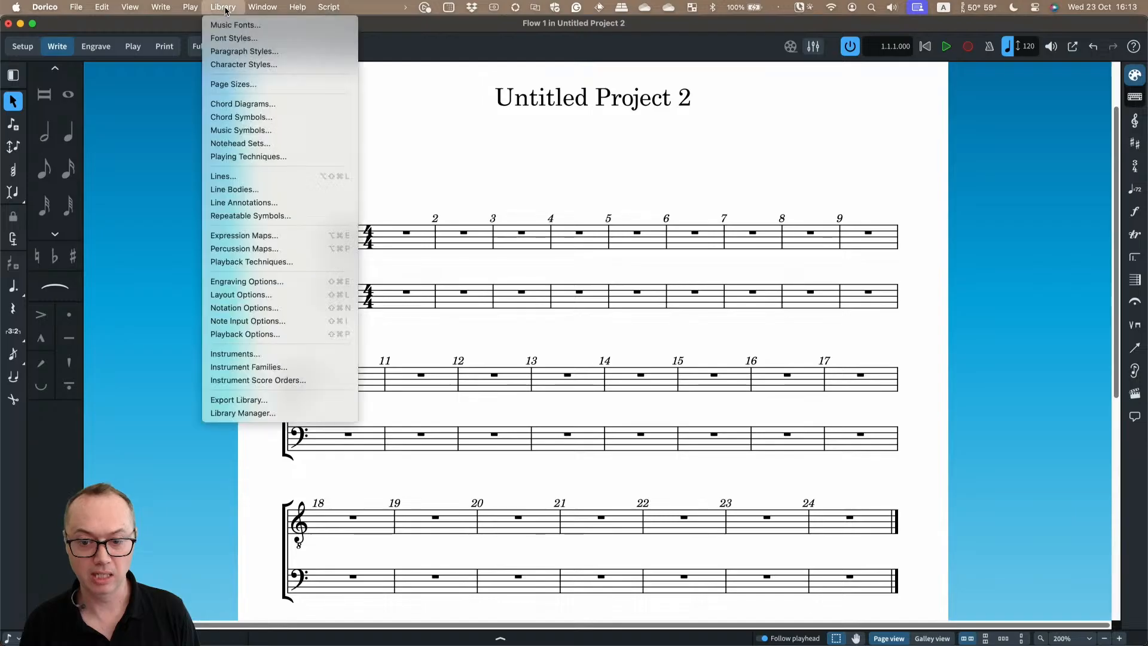
left_click(264, 295)
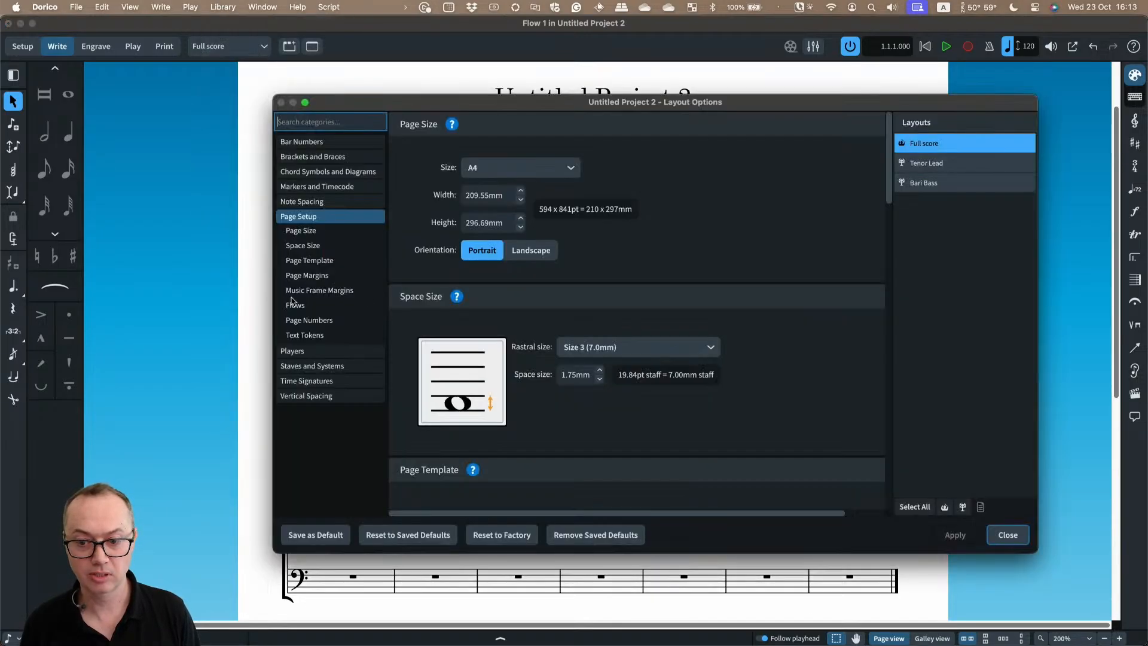
left_click(329, 146)
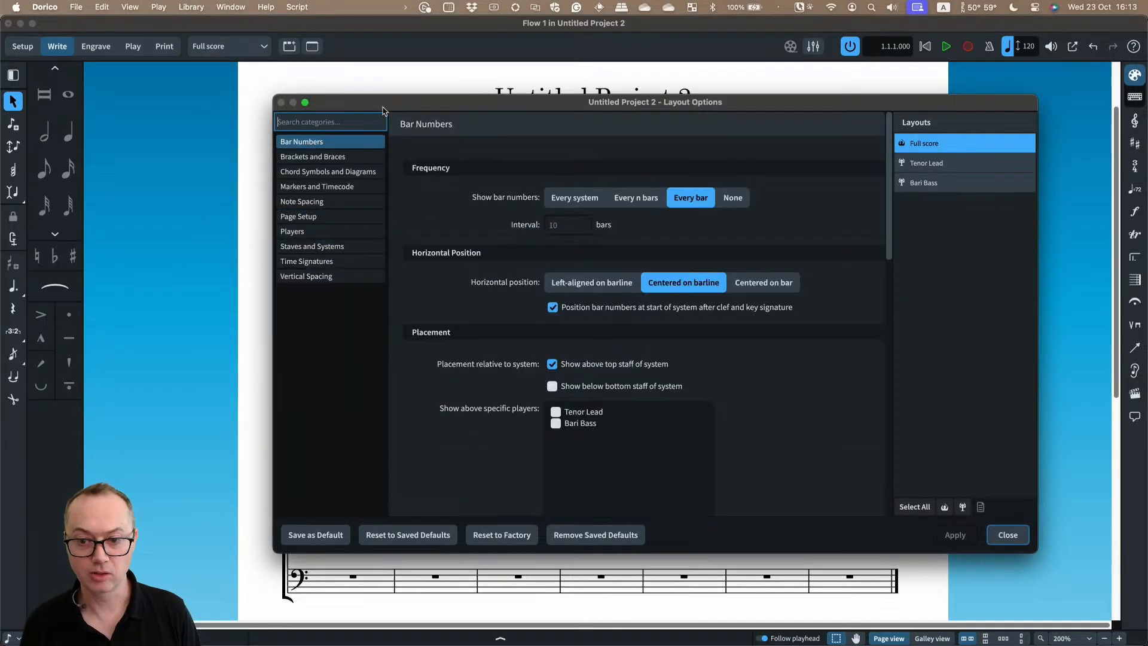
left_click_drag(390, 103, 515, 196)
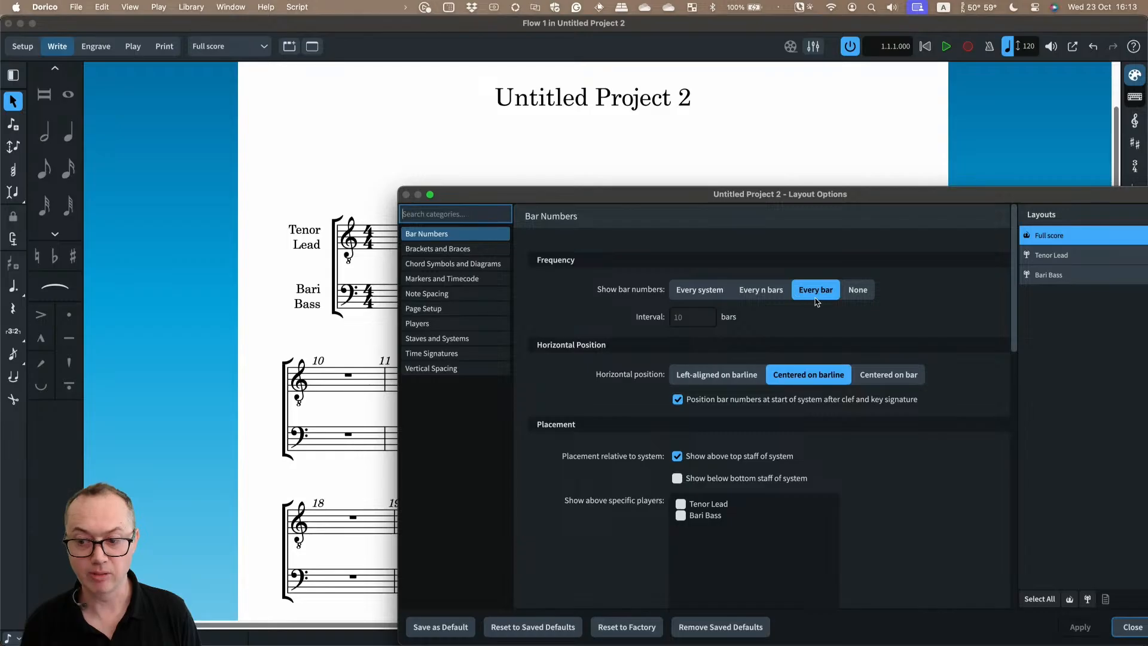
left_click_drag(642, 196, 641, 107)
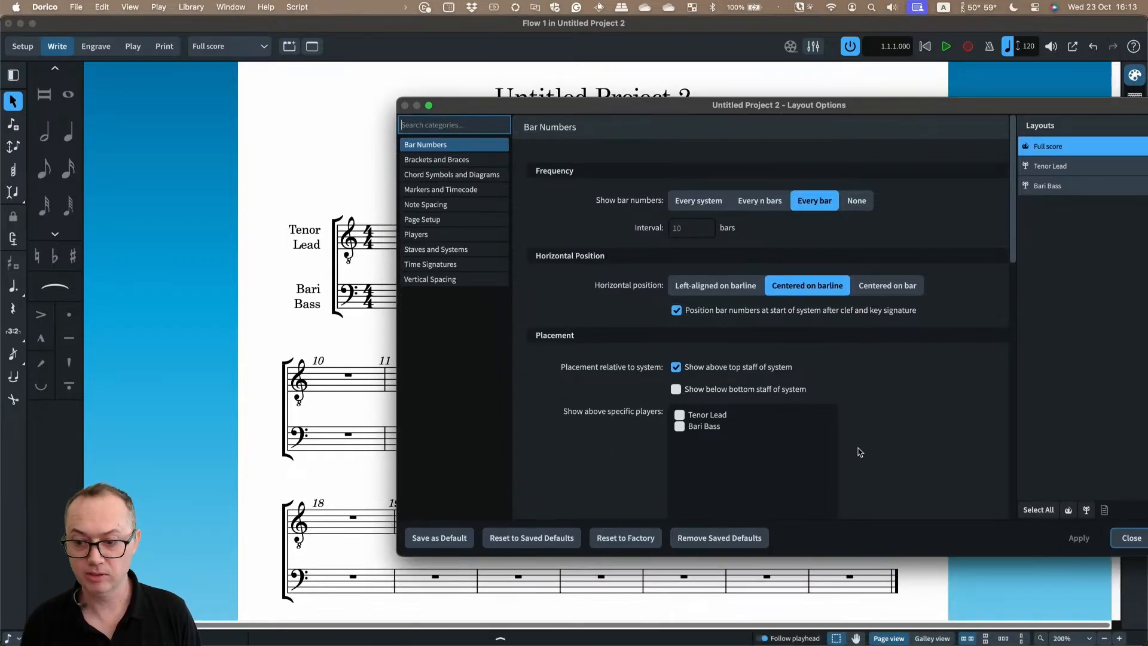
scroll(886, 438, "down", 5)
scroll(902, 440, "down", 2)
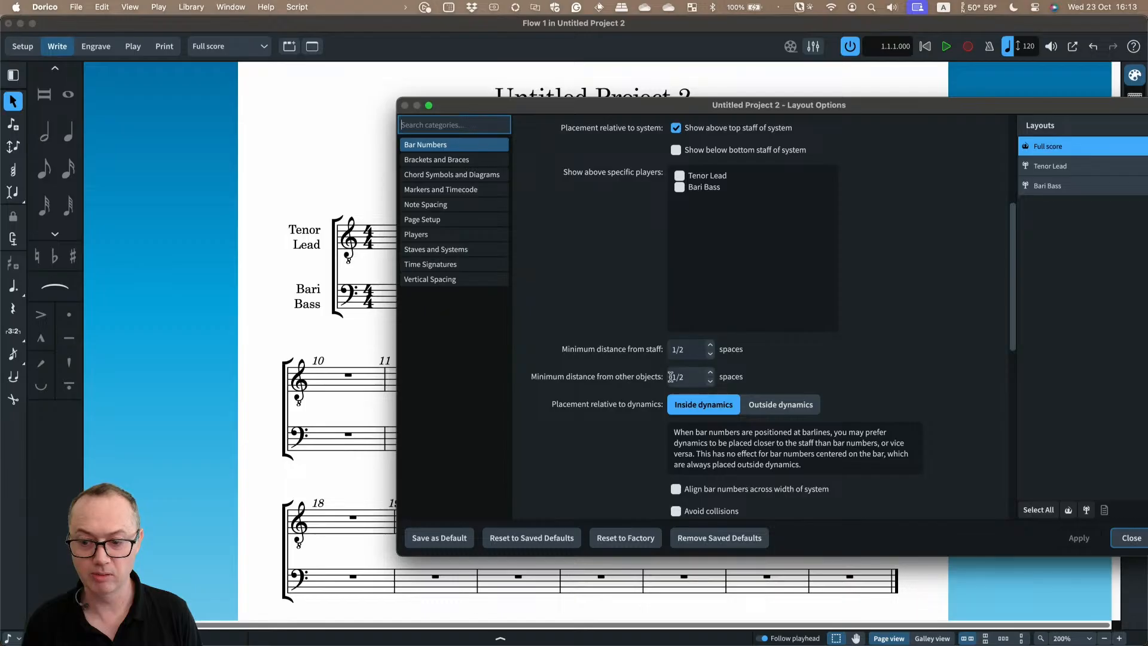
left_click_drag(674, 109, 656, 271)
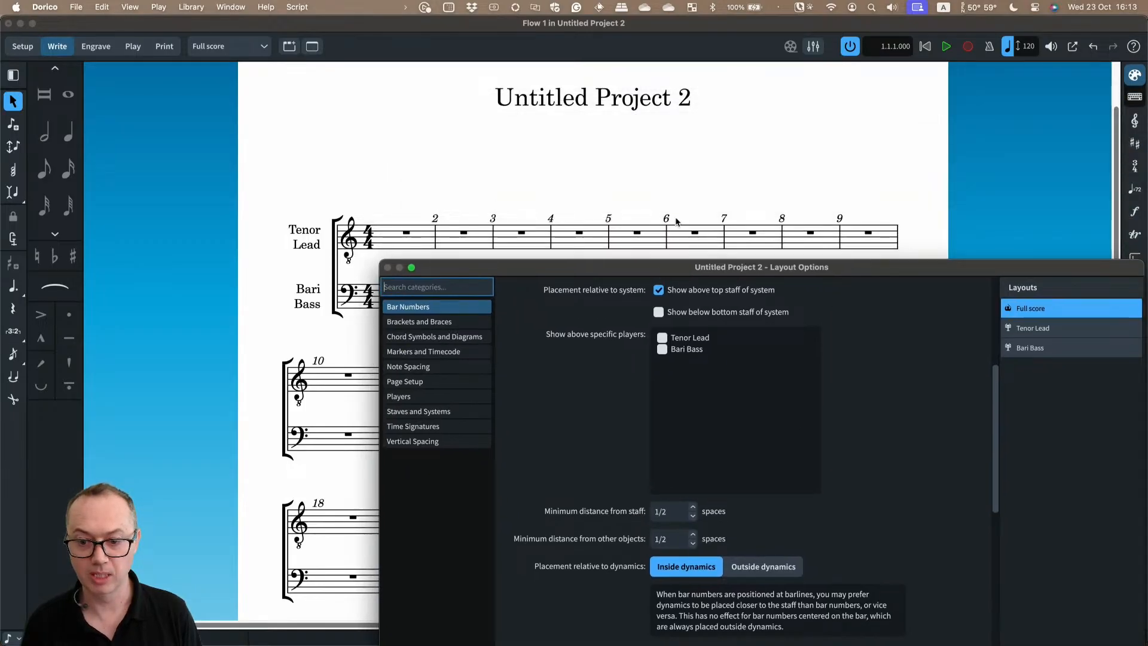
left_click_drag(545, 273, 446, 115)
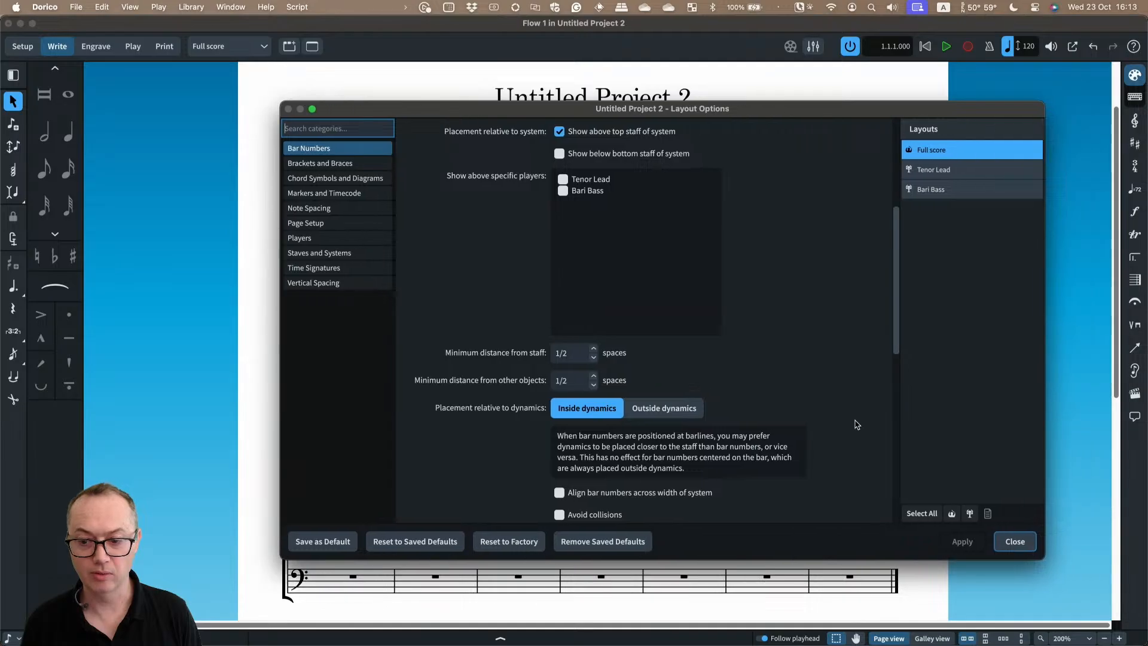
left_click(1013, 542)
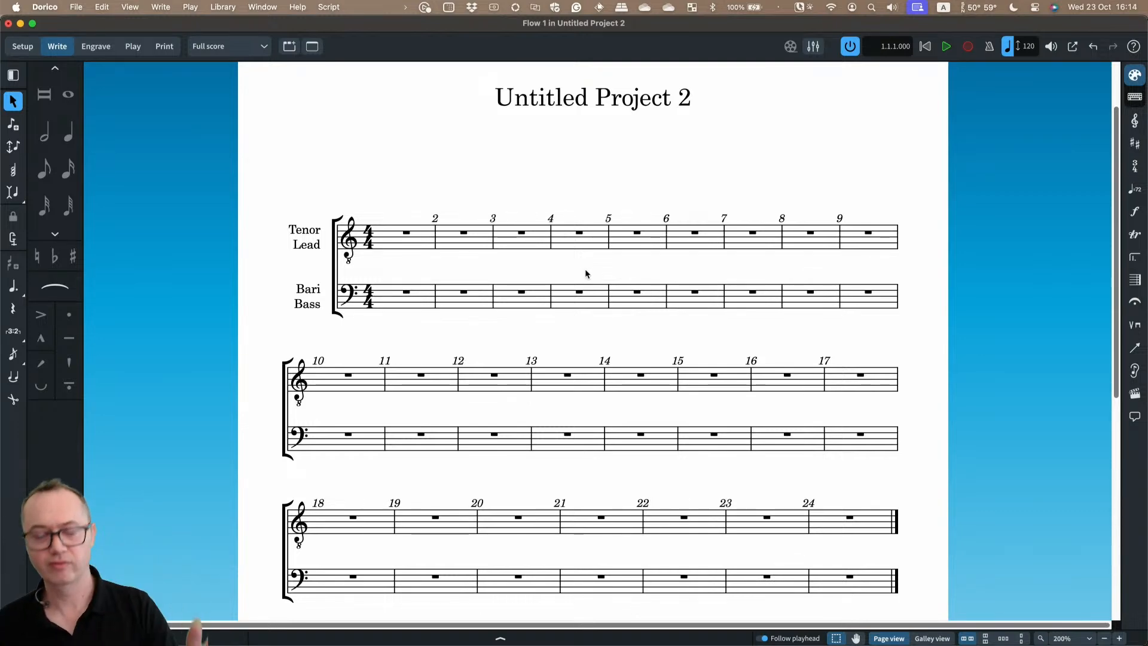
scroll(575, 268, "up", 3)
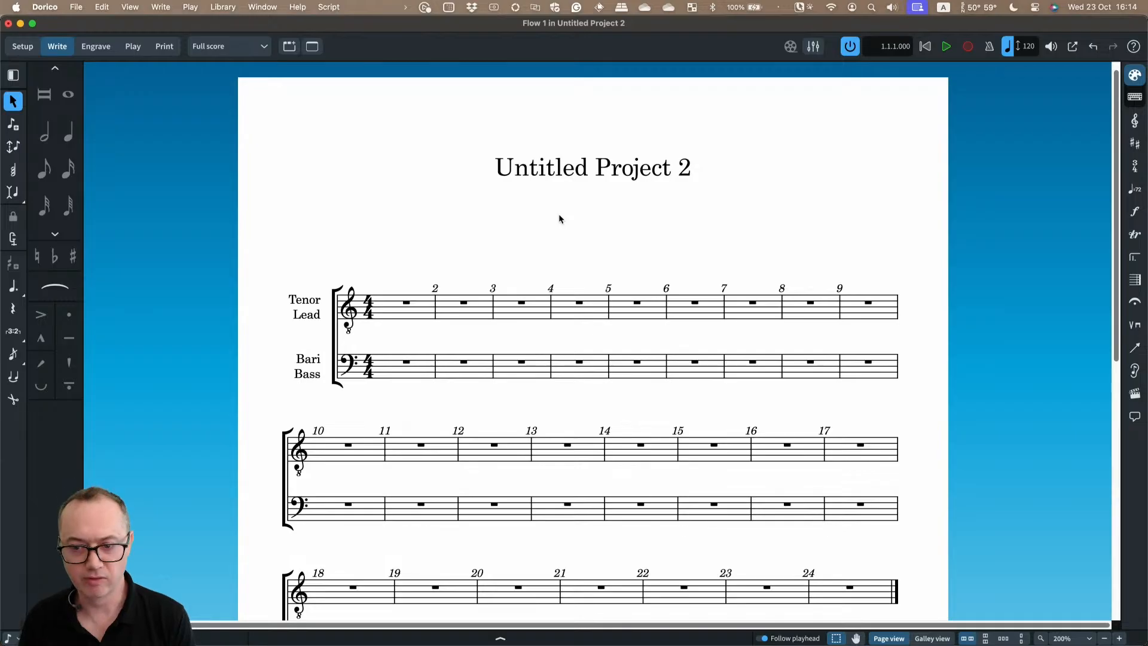
scroll(323, 190, "down", 1)
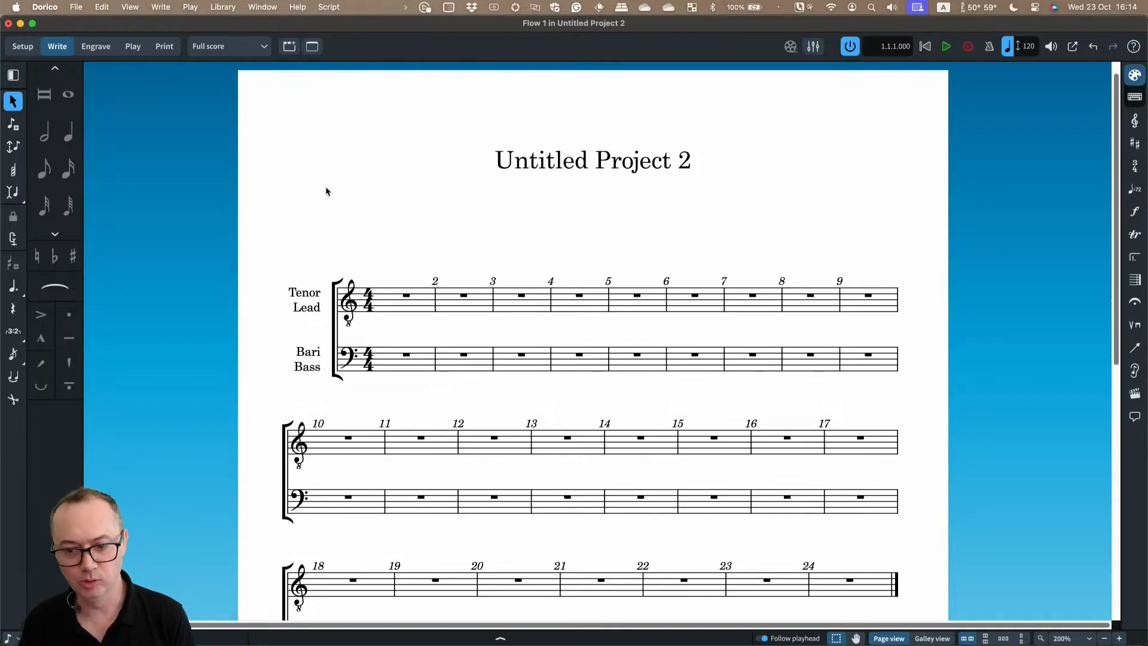
Switch to Engrave mode, examine the First page template of the Default Full Score set, and close its editor
left_click(97, 51)
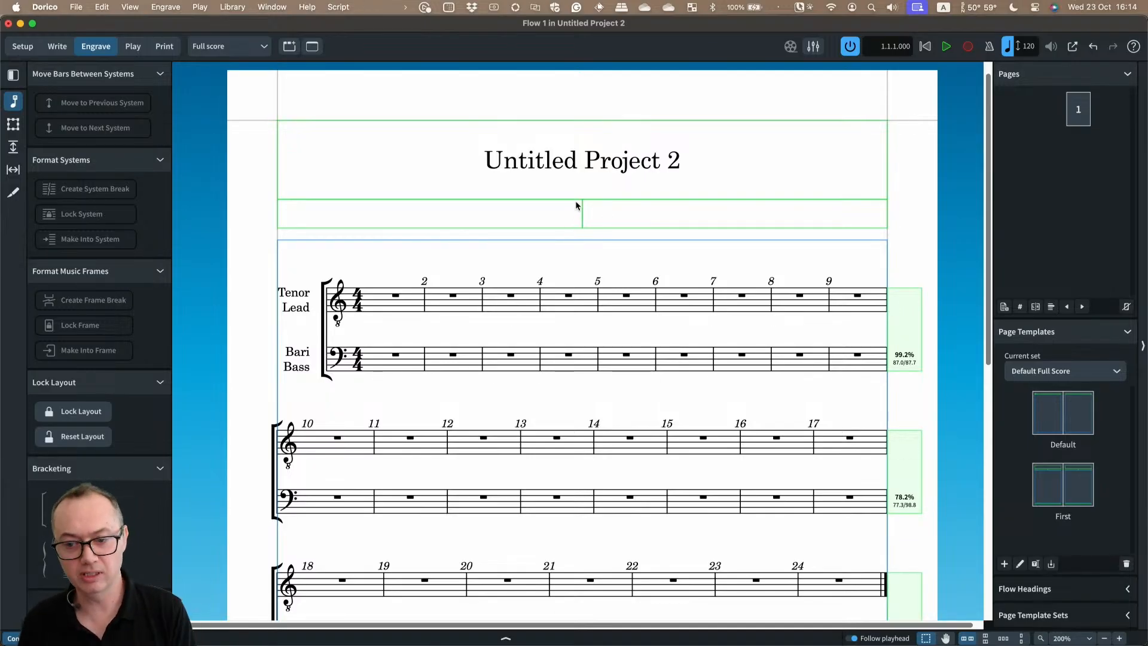
left_click(1048, 492)
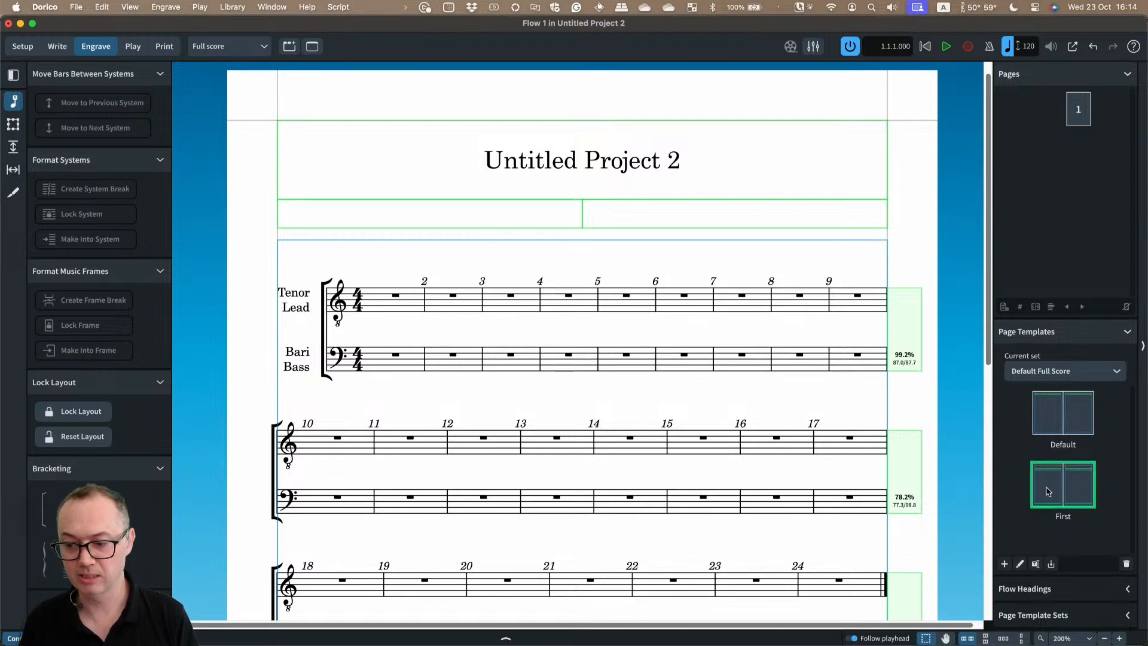
double_click(1048, 492)
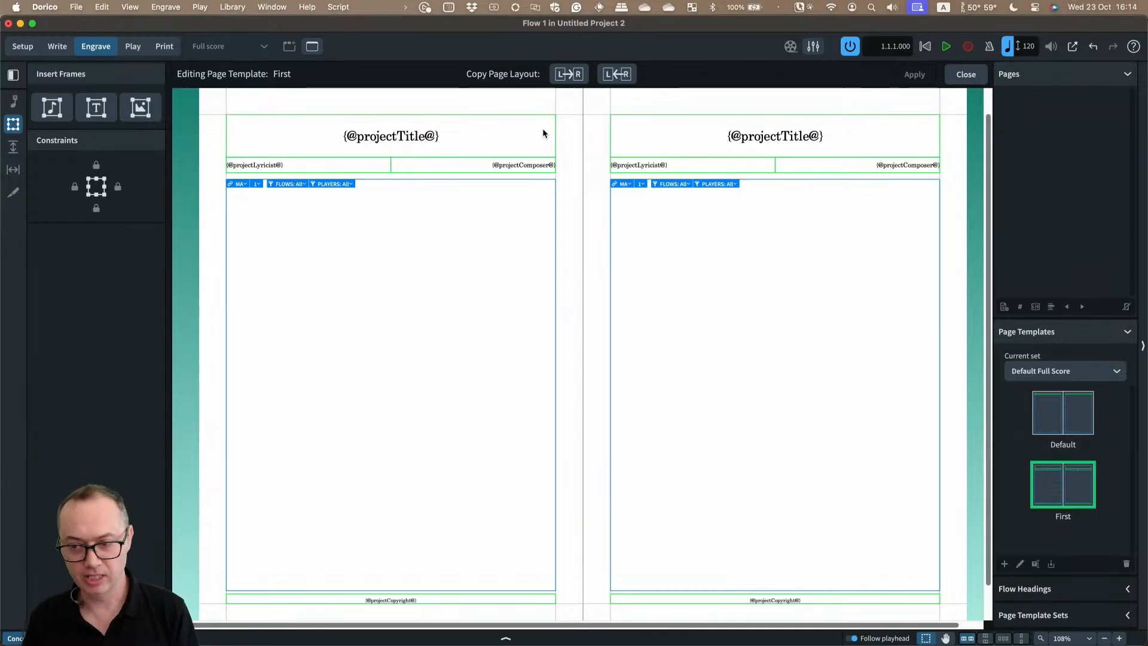
left_click(955, 79)
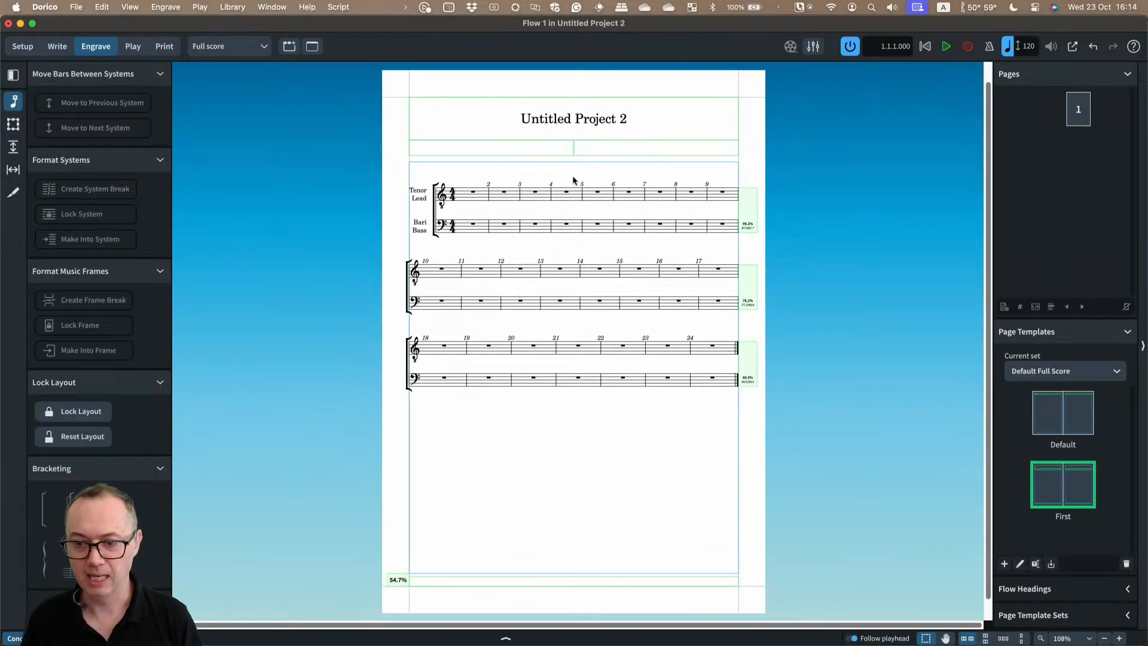
Examine the project's page template sets with Default Full Score selected, and collapse the list again
left_click(76, 6)
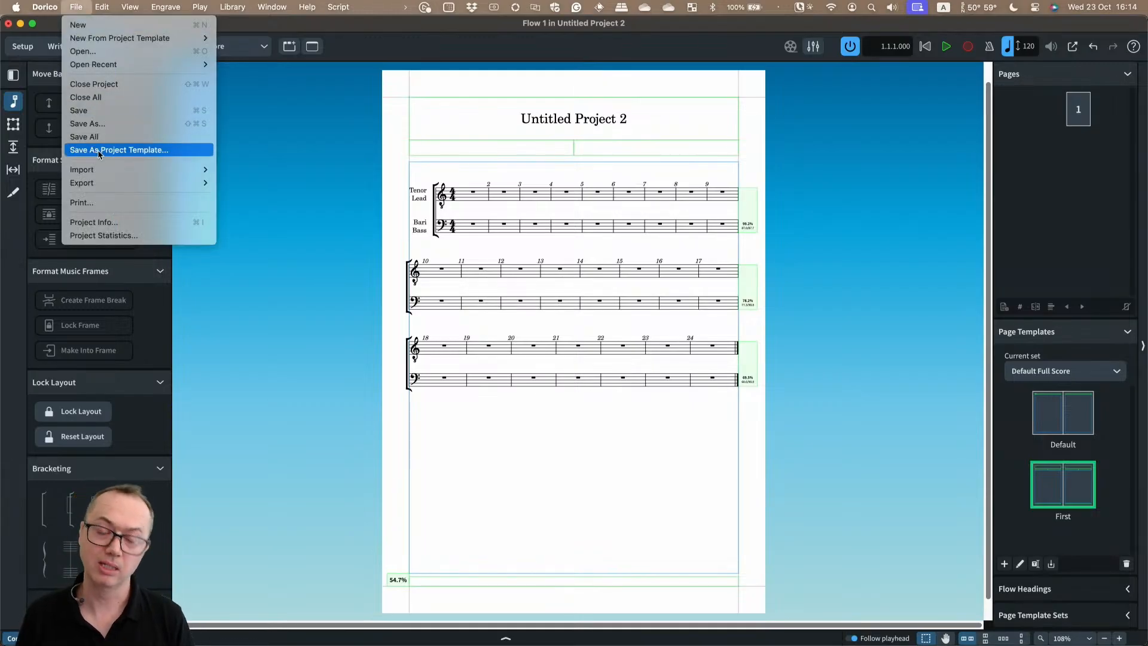
left_click(424, 186)
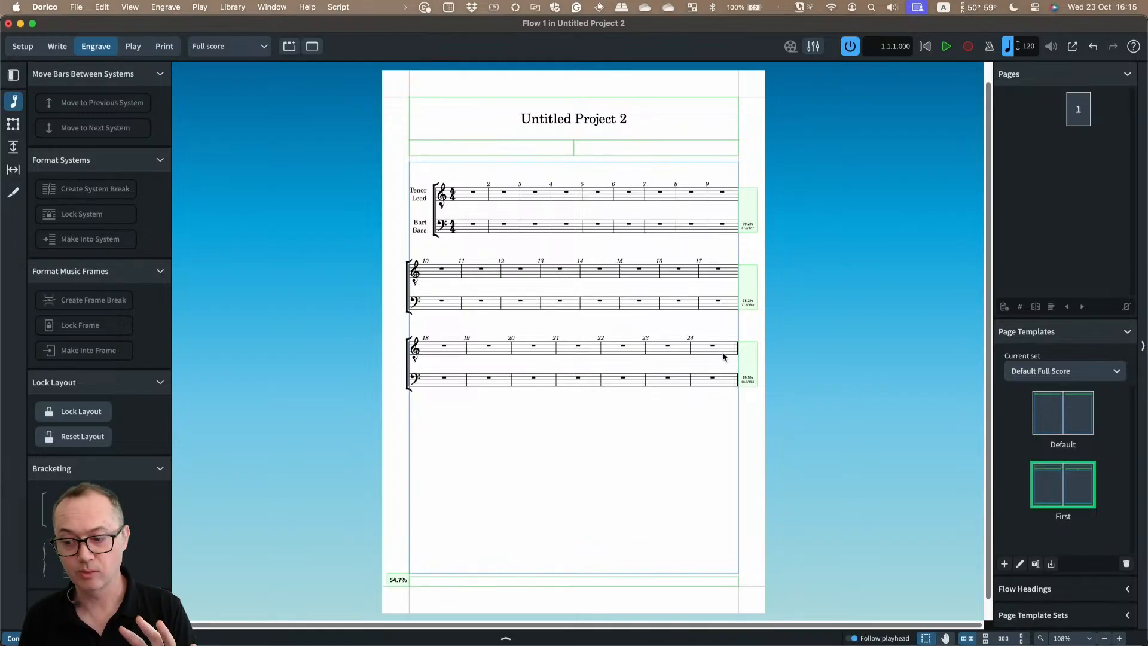
left_click(1019, 618)
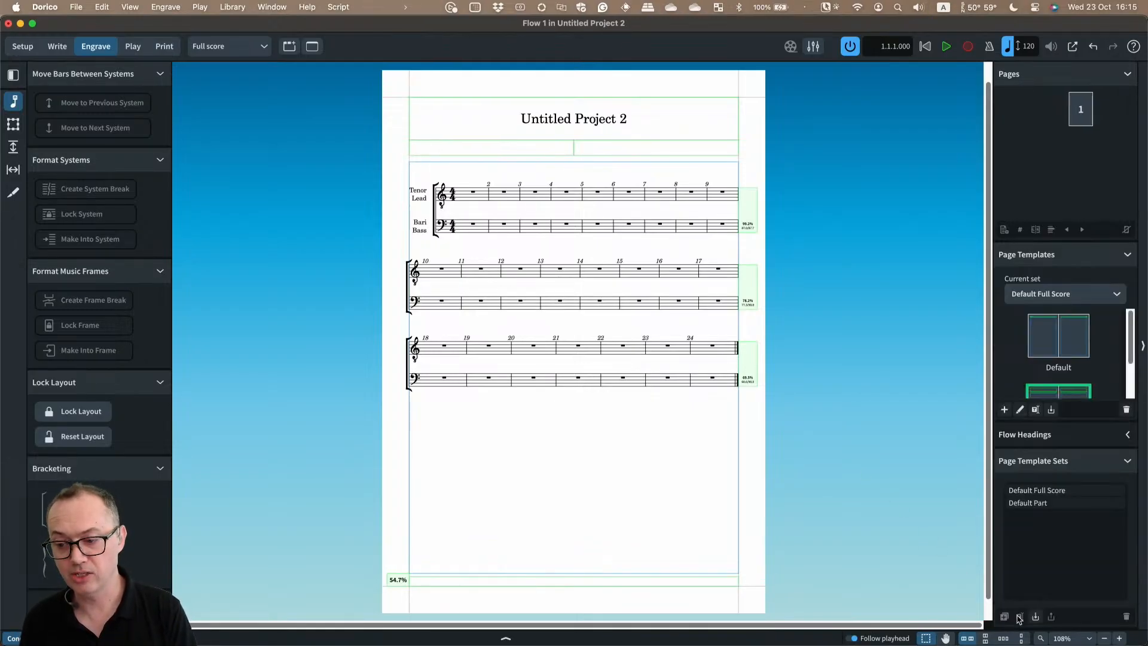
left_click(1047, 492)
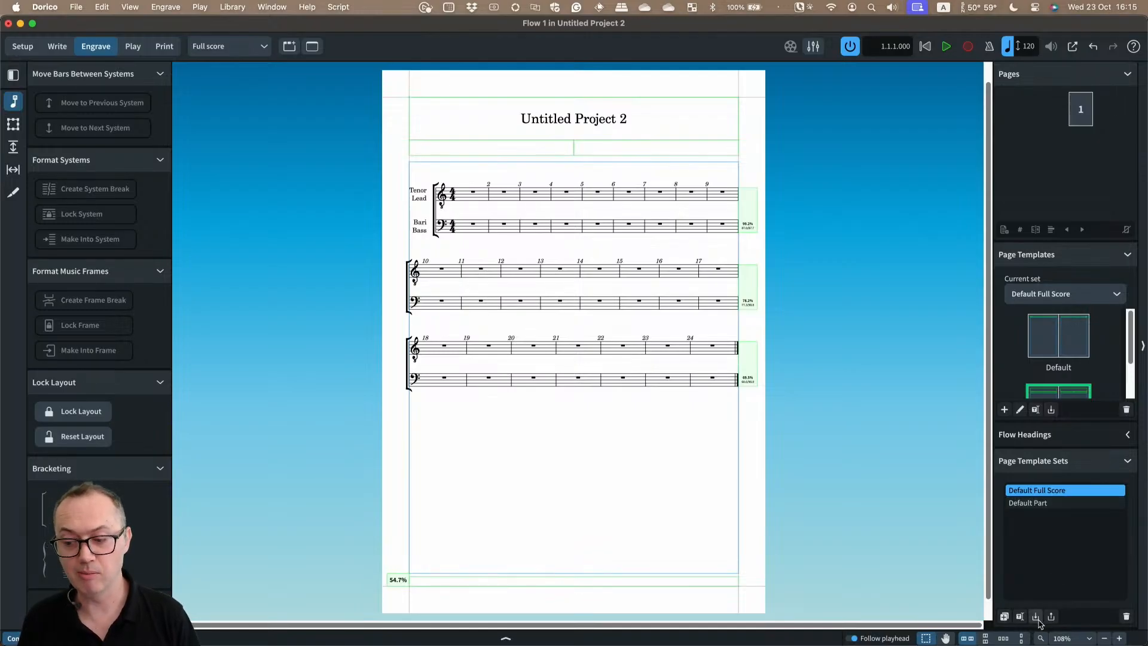
left_click(1125, 463)
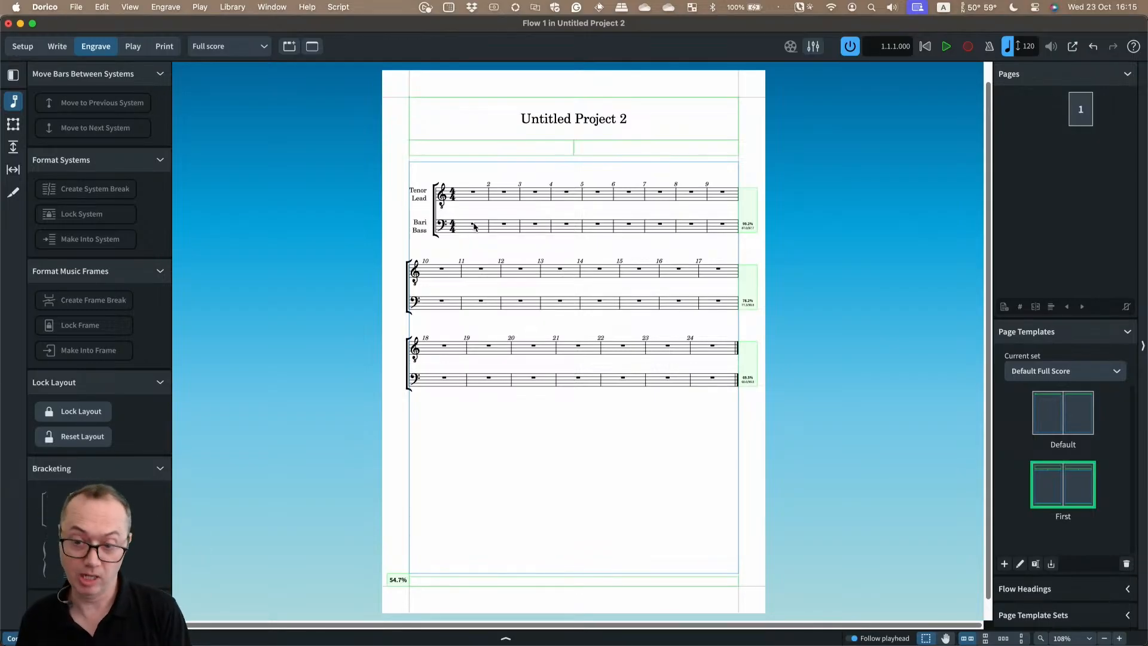
left_click(76, 7)
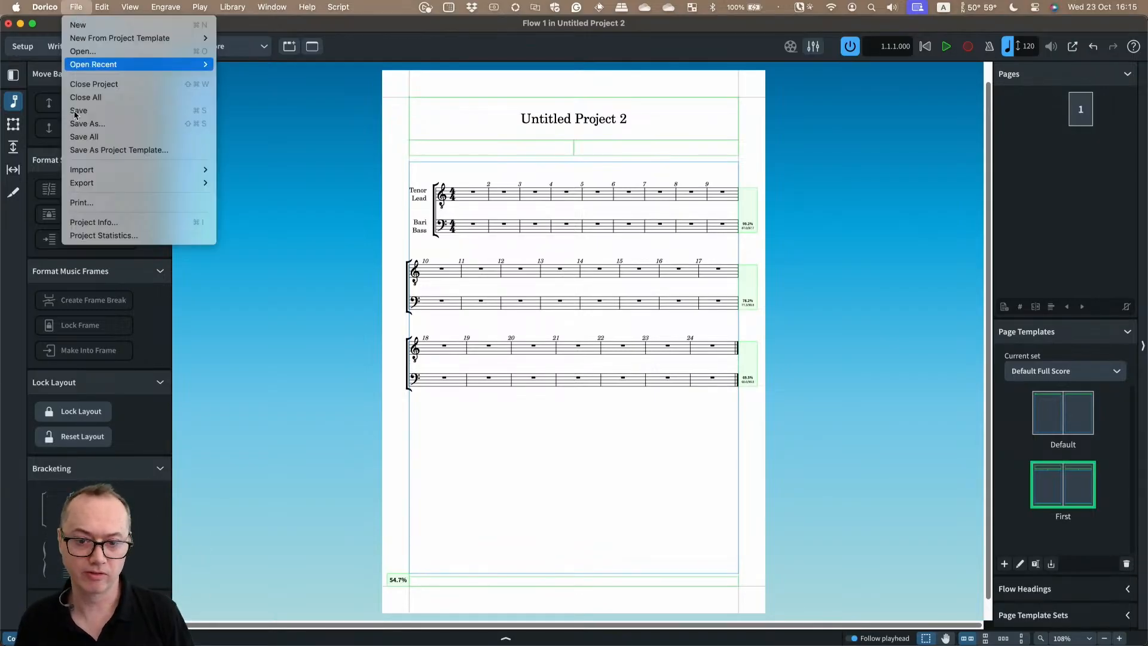
mouse_move(90, 173)
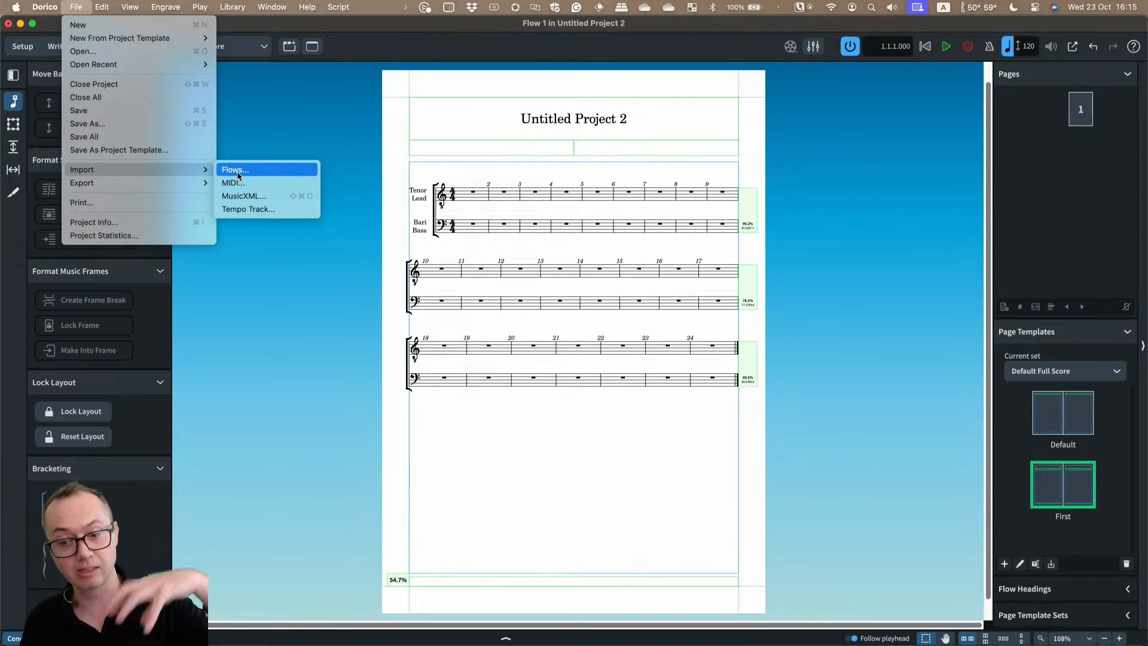
left_click(377, 301)
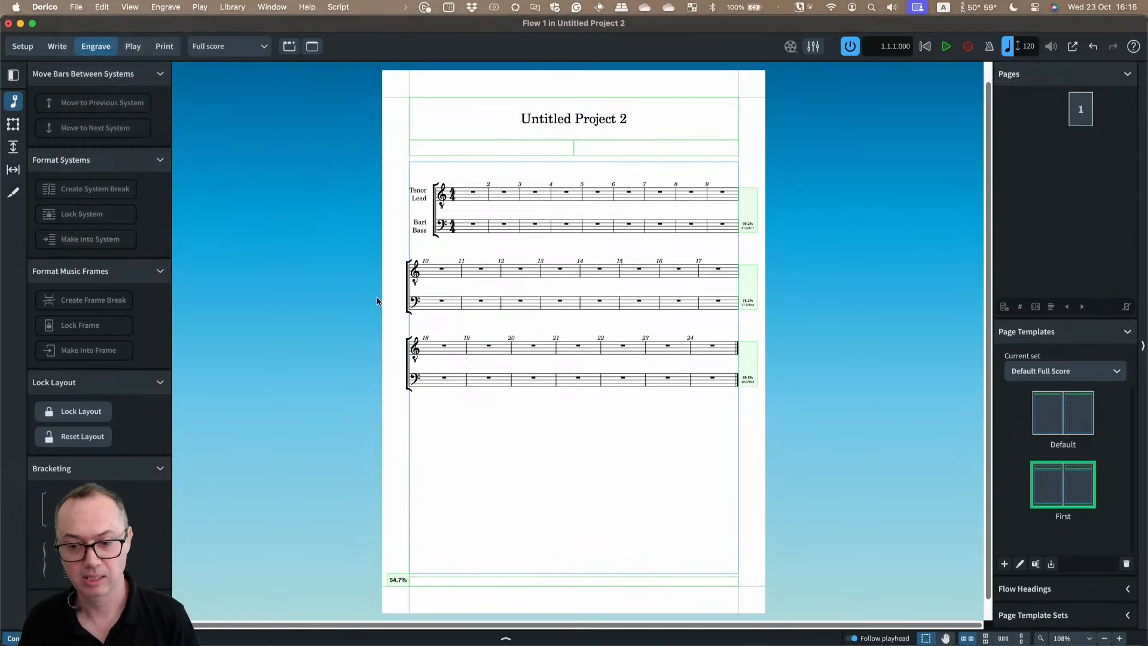
scroll(479, 287, "up", 3)
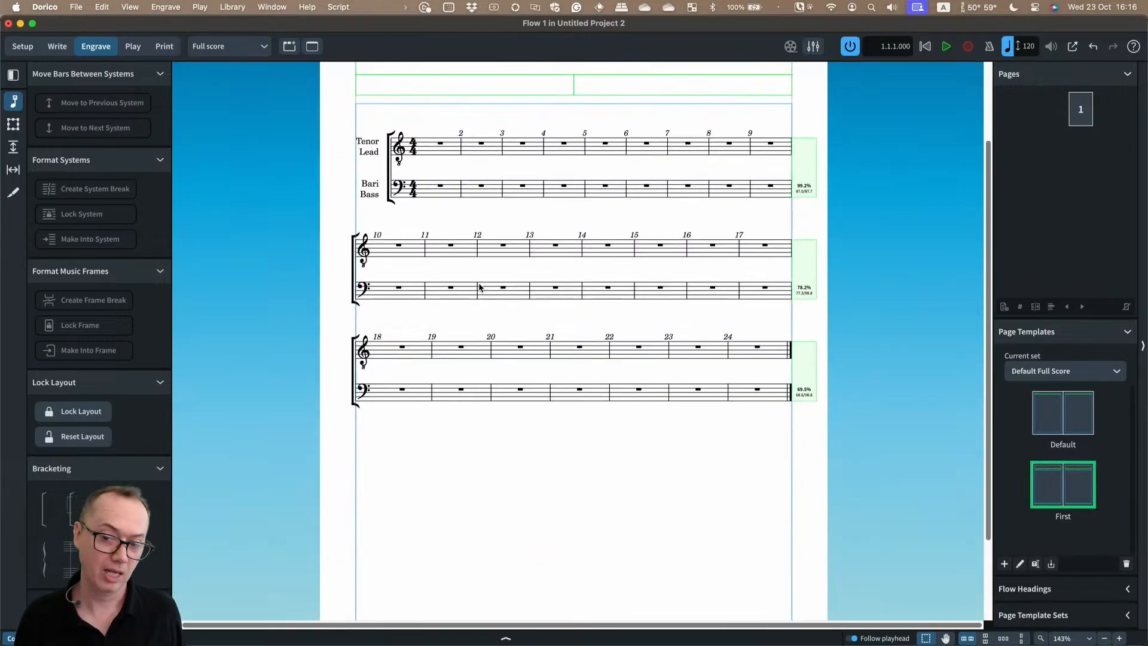
scroll(479, 288, "up", 1)
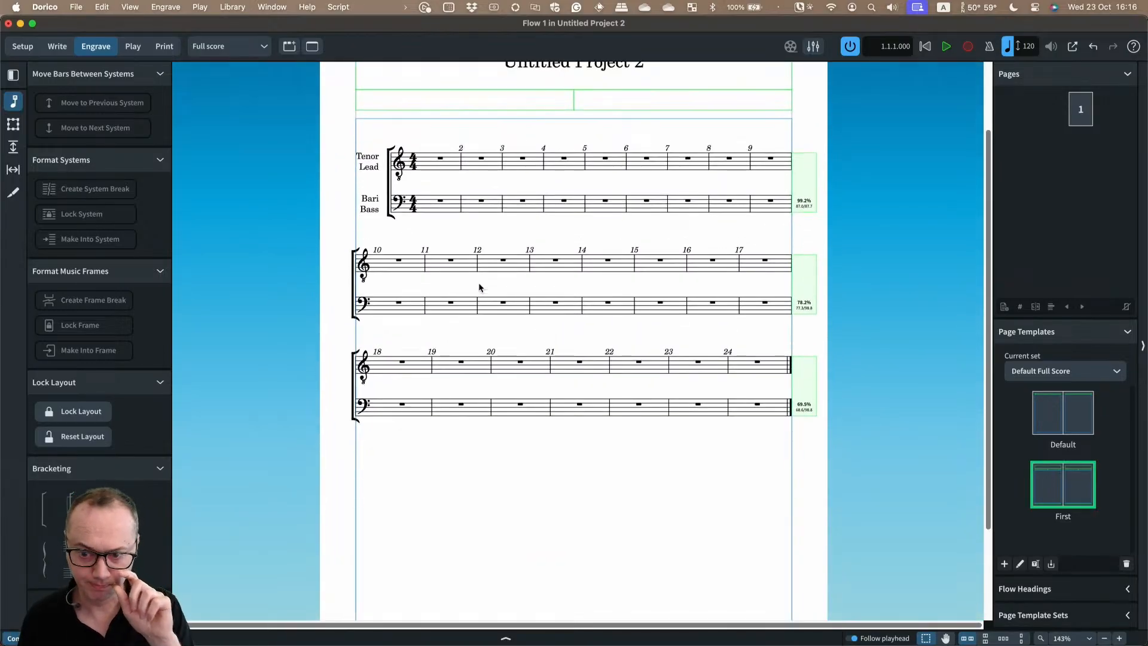
scroll(465, 251, "up", 1)
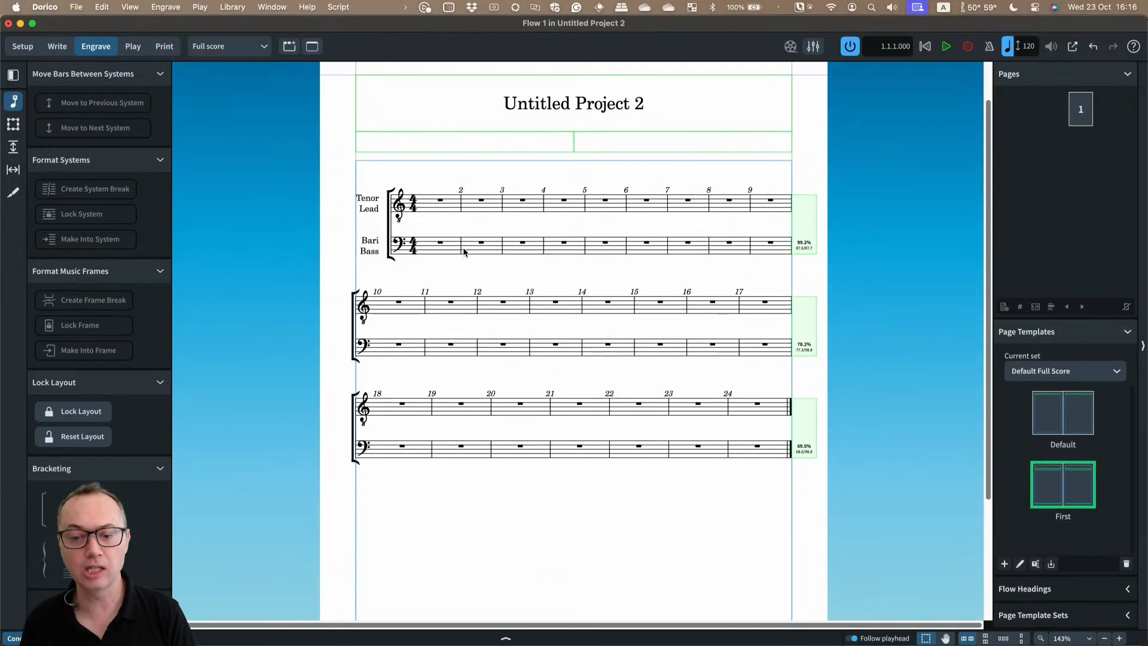
Switch to the open project Untitled Project 1 with the Soprano/Alto, Tenor/Bass and Piano staves
left_click(266, 8)
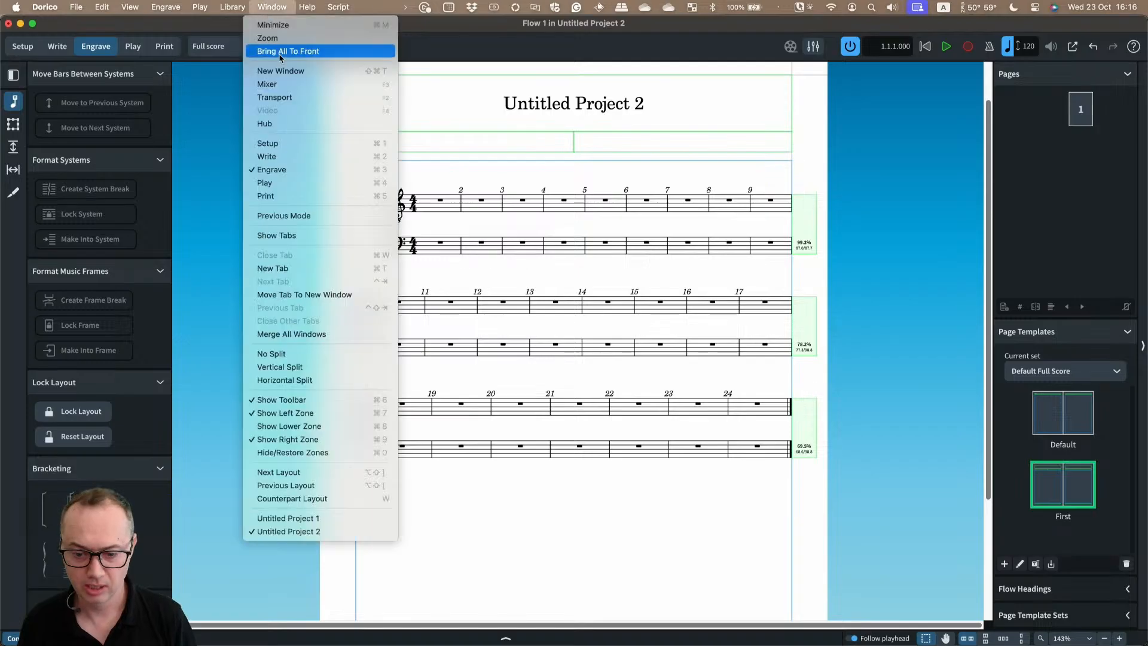
left_click(322, 519)
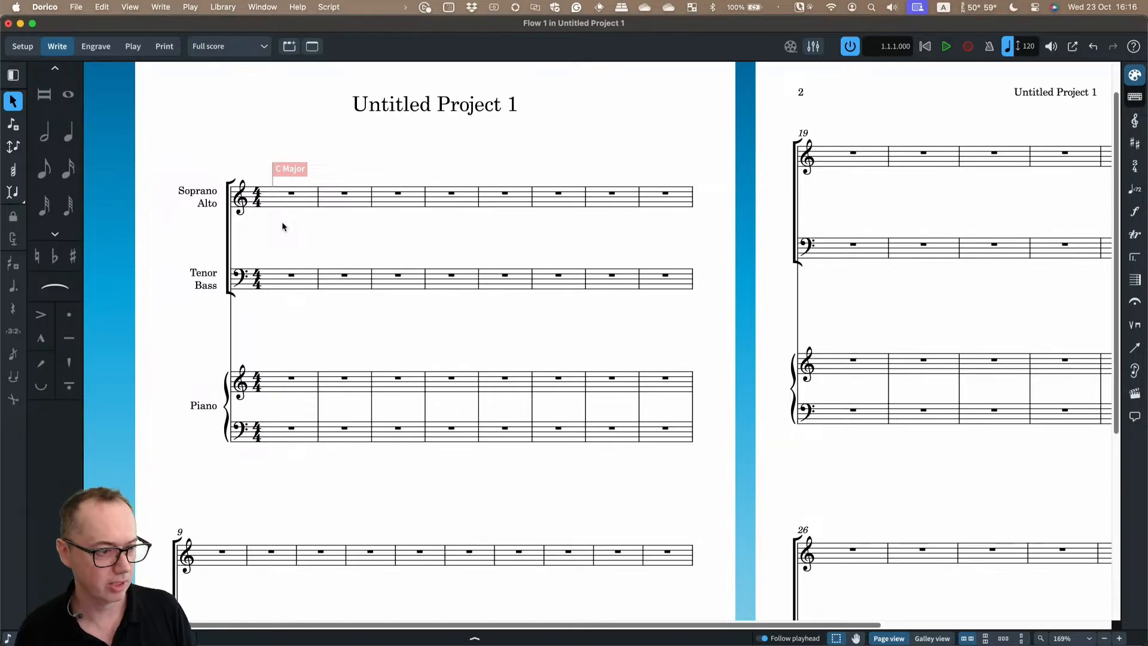
left_click(292, 194)
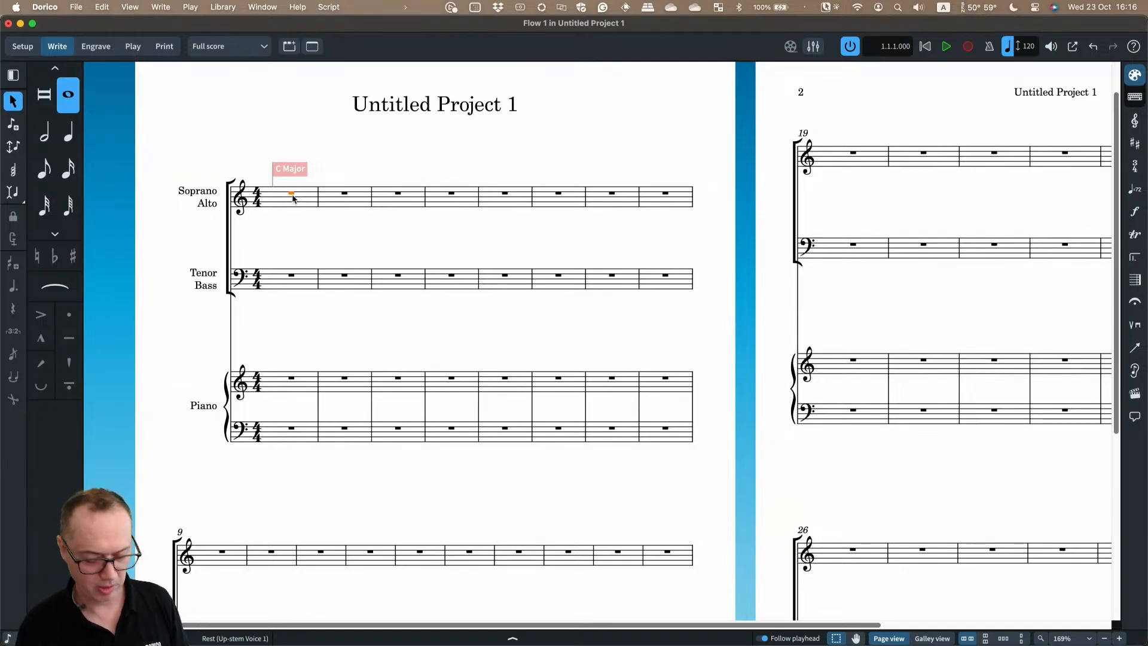
key("Return")
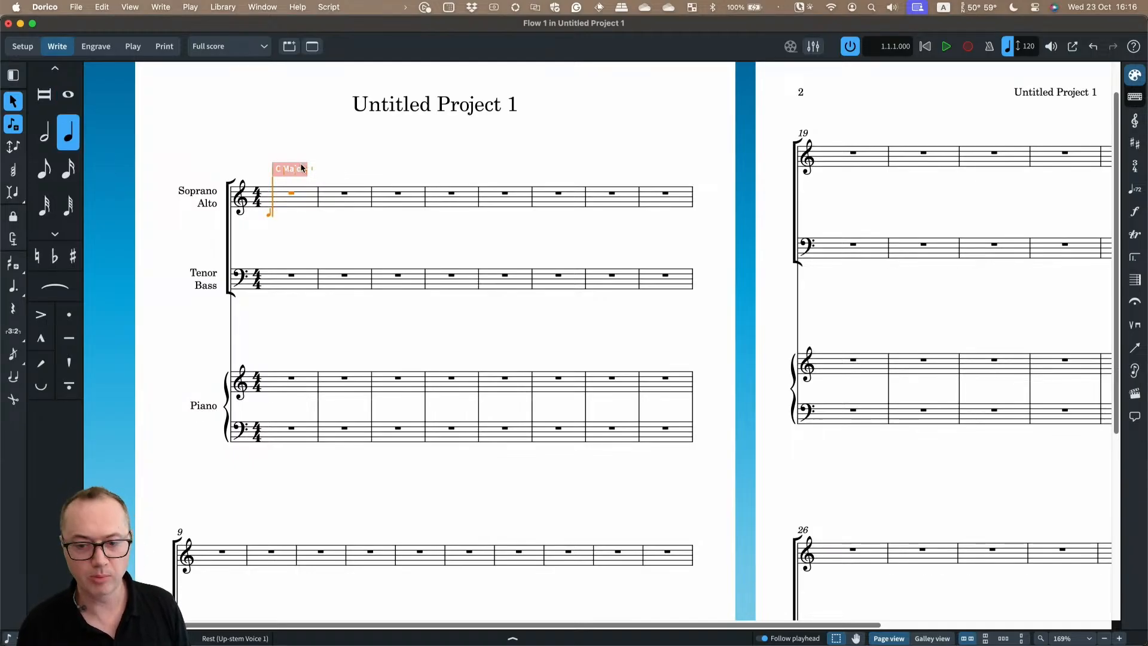
key("Escape")
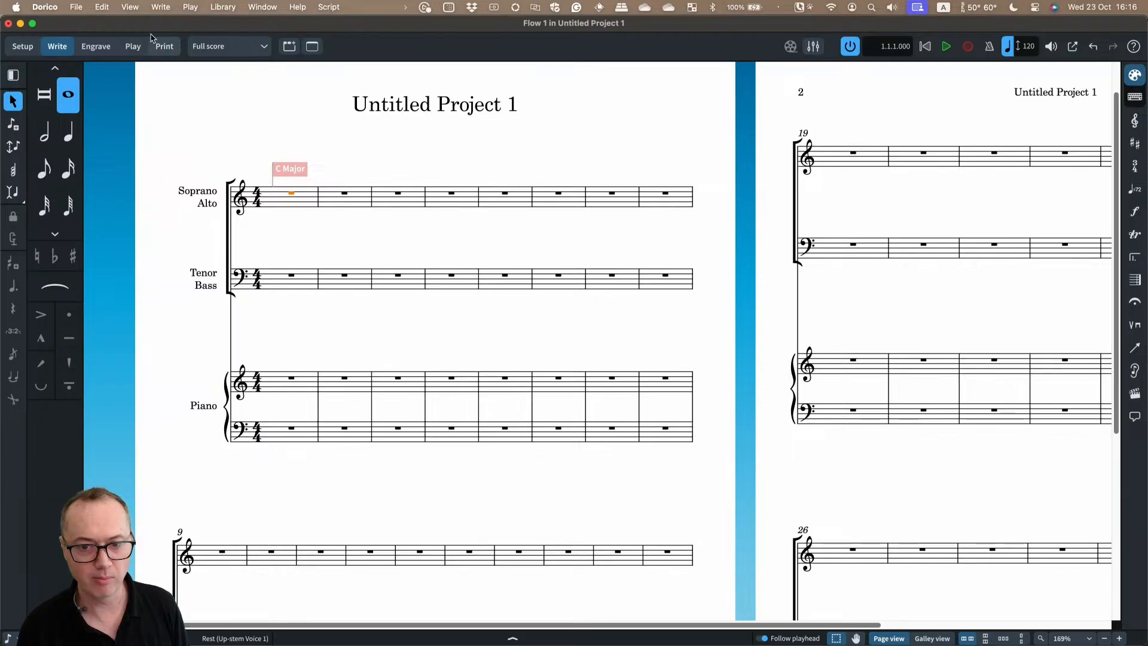
Hide all signposts in the Untitled Project 1 score
left_click(133, 7)
mouse_move(142, 111)
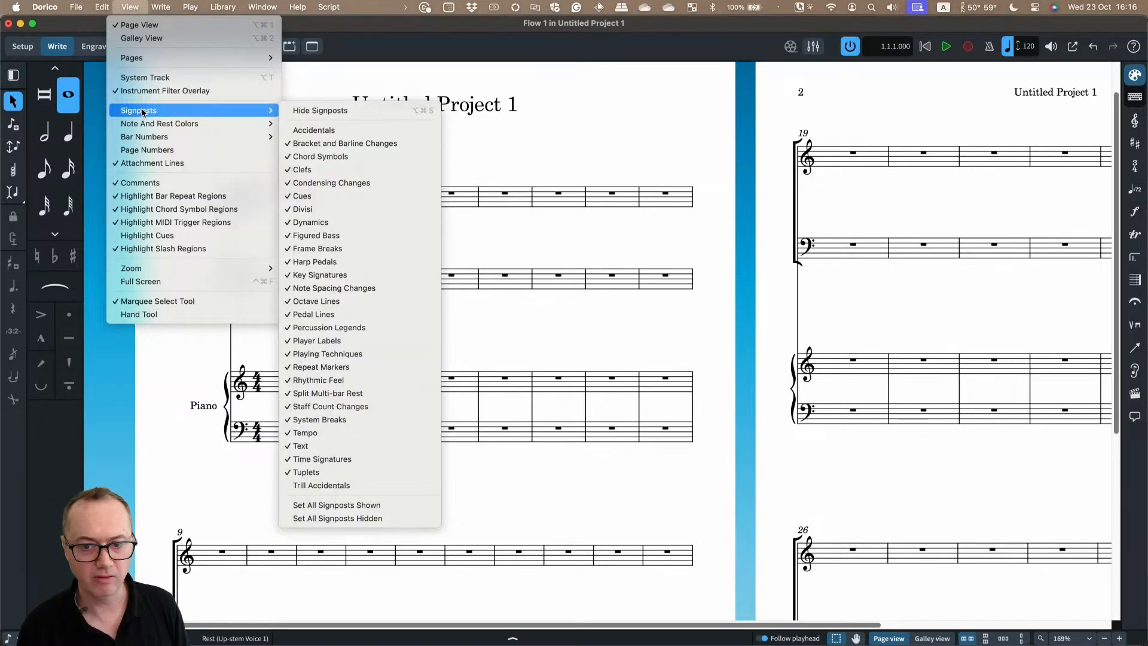
left_click(321, 111)
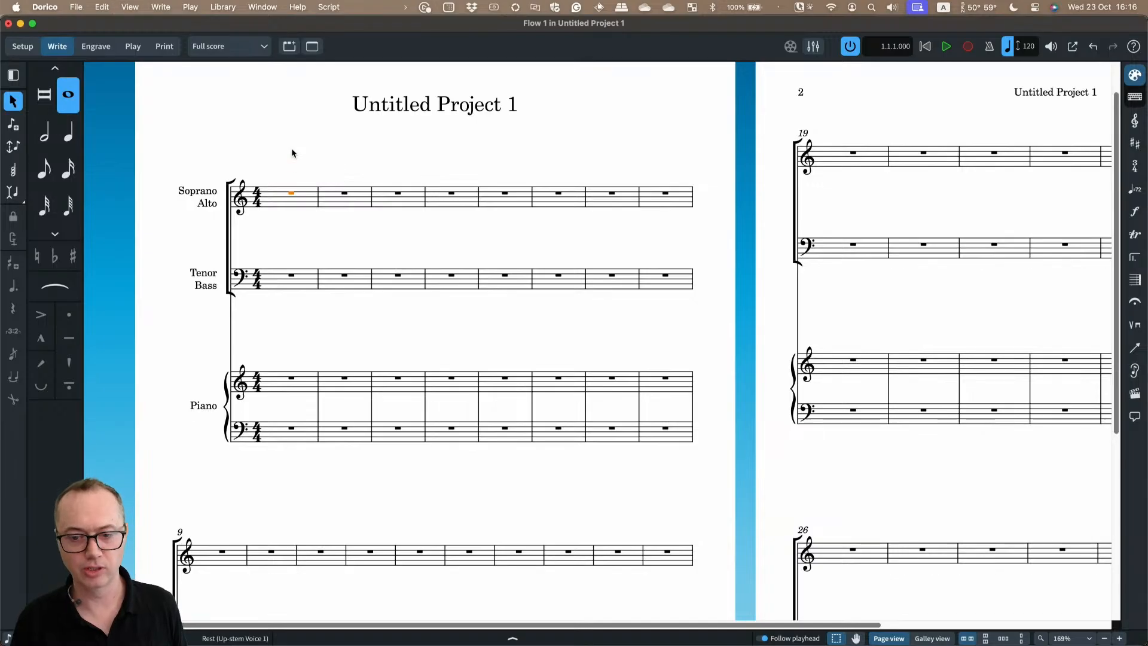
Enter quarter notes C, E, G and D in bar 1 of the Soprano/Alto staff, removing the stray B below the C
double_click(271, 206)
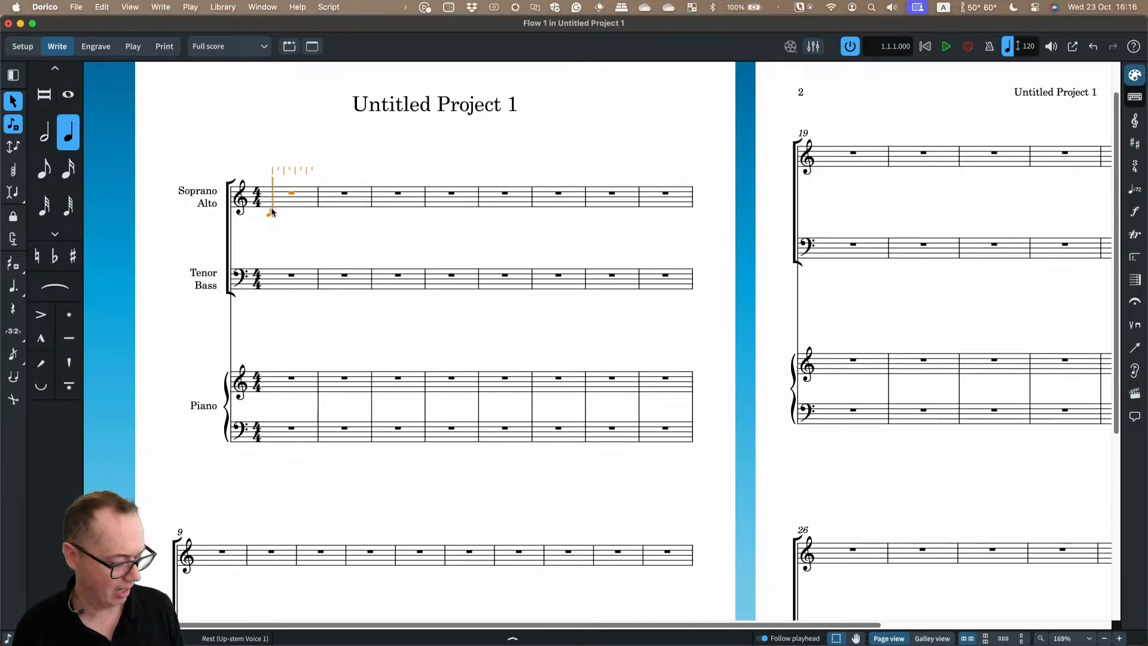
scroll(272, 212, "up", 5)
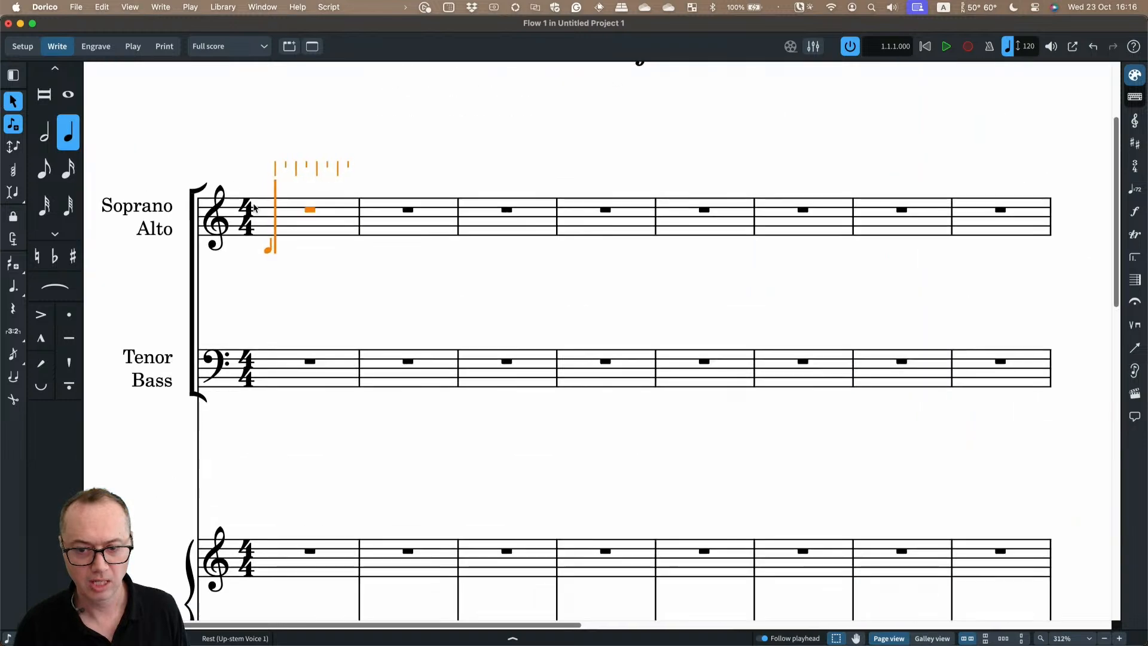
scroll(311, 239, "left", 2)
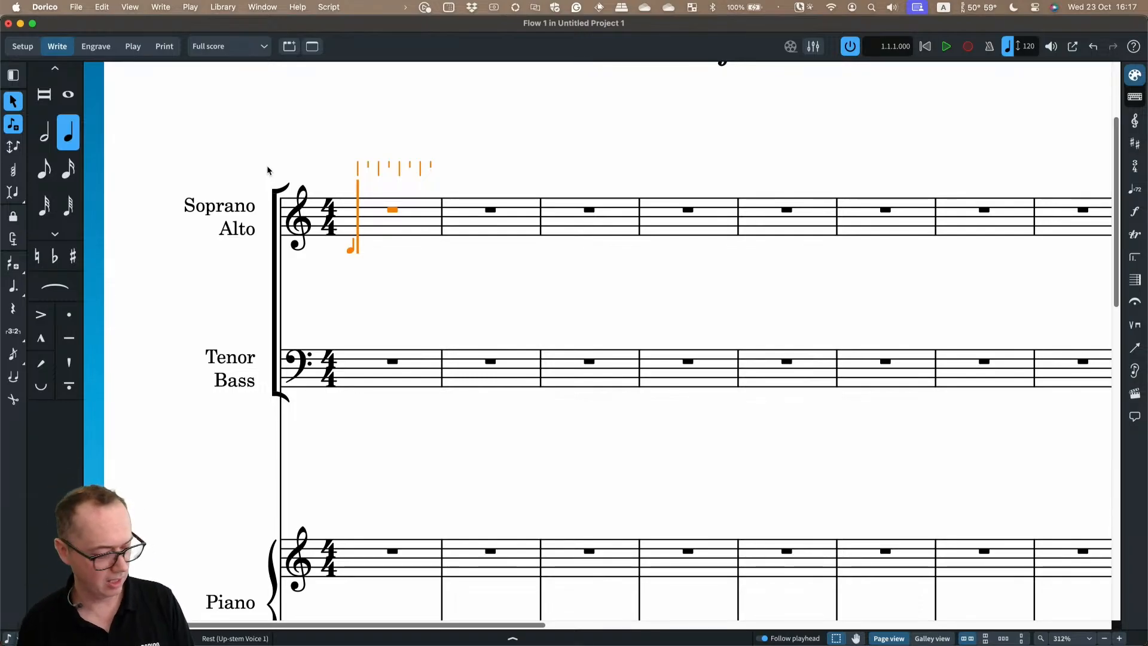
key("c")
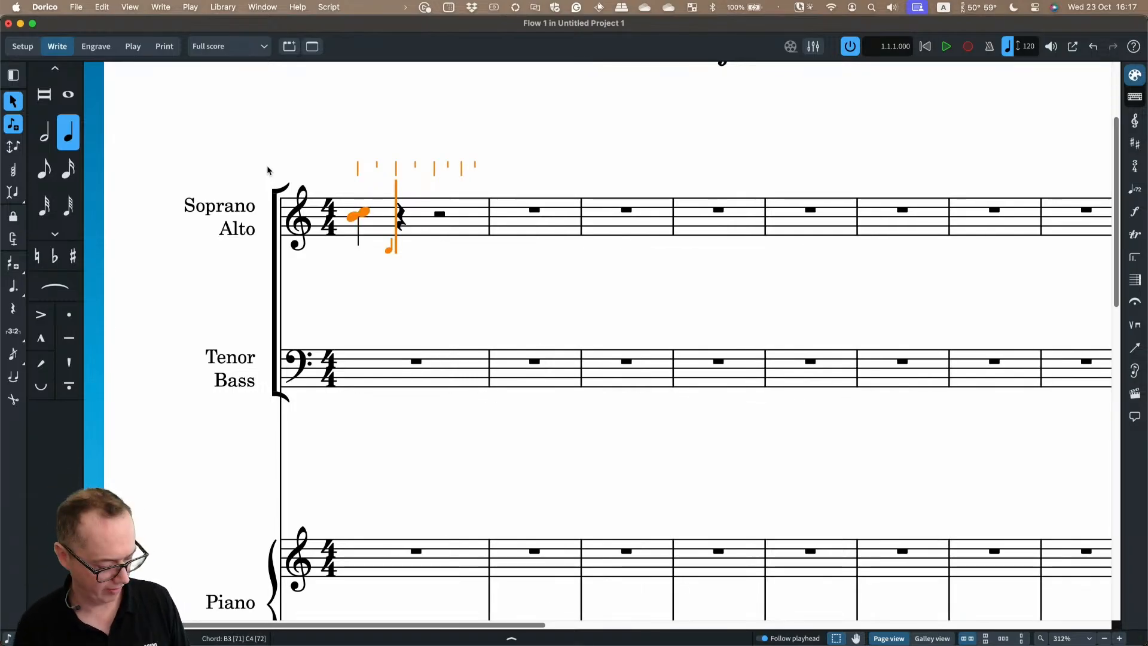
key("super+z")
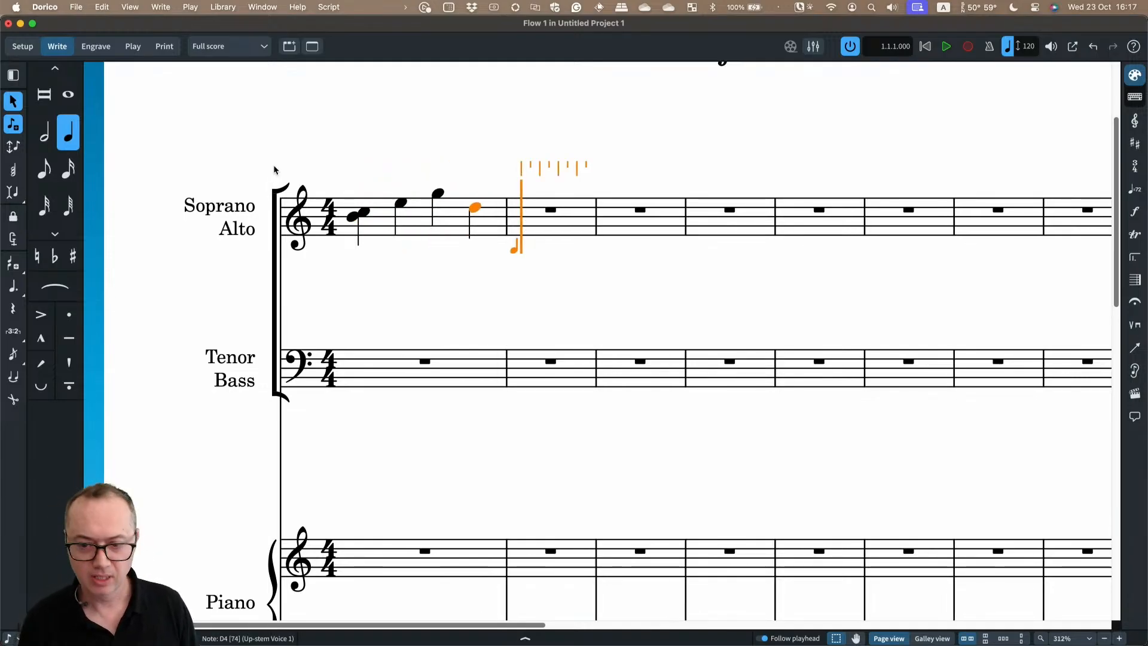
key("Escape")
left_click(356, 215)
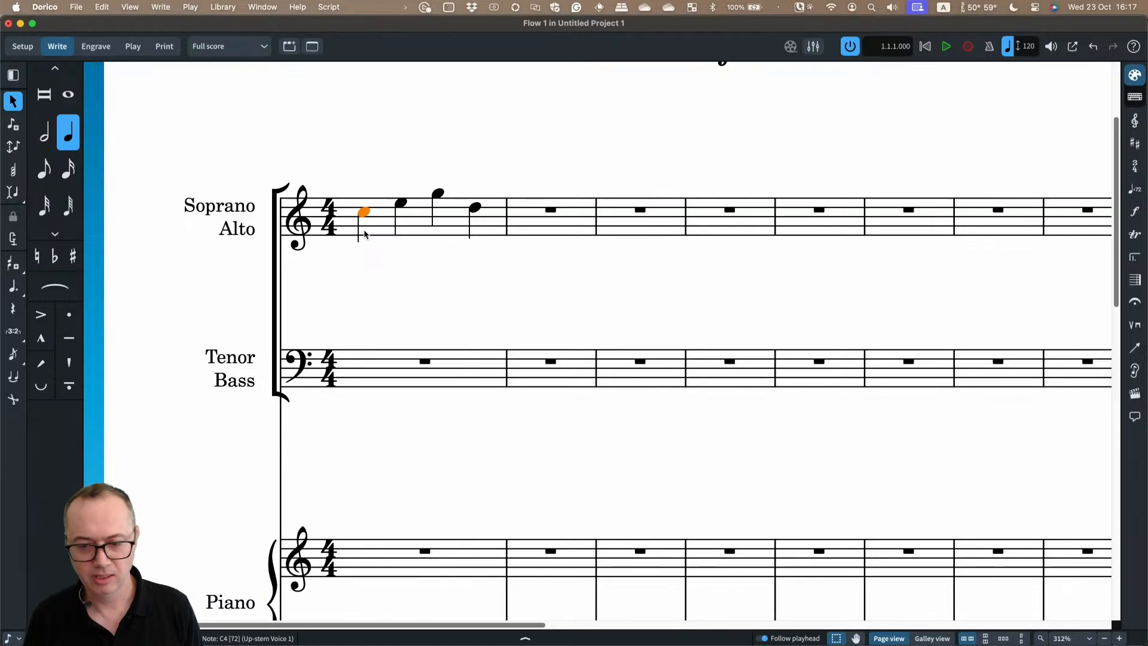
Add a down-stem voice to bar 1 of the Soprano/Alto staff with half notes G and E
double_click(365, 233)
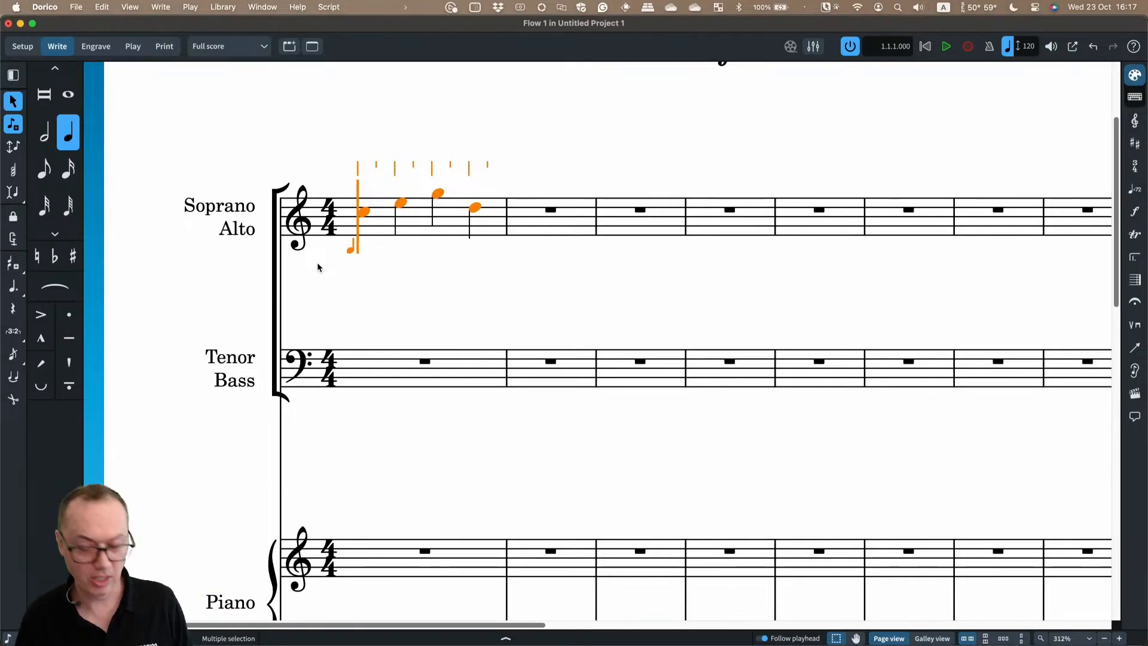
key("q")
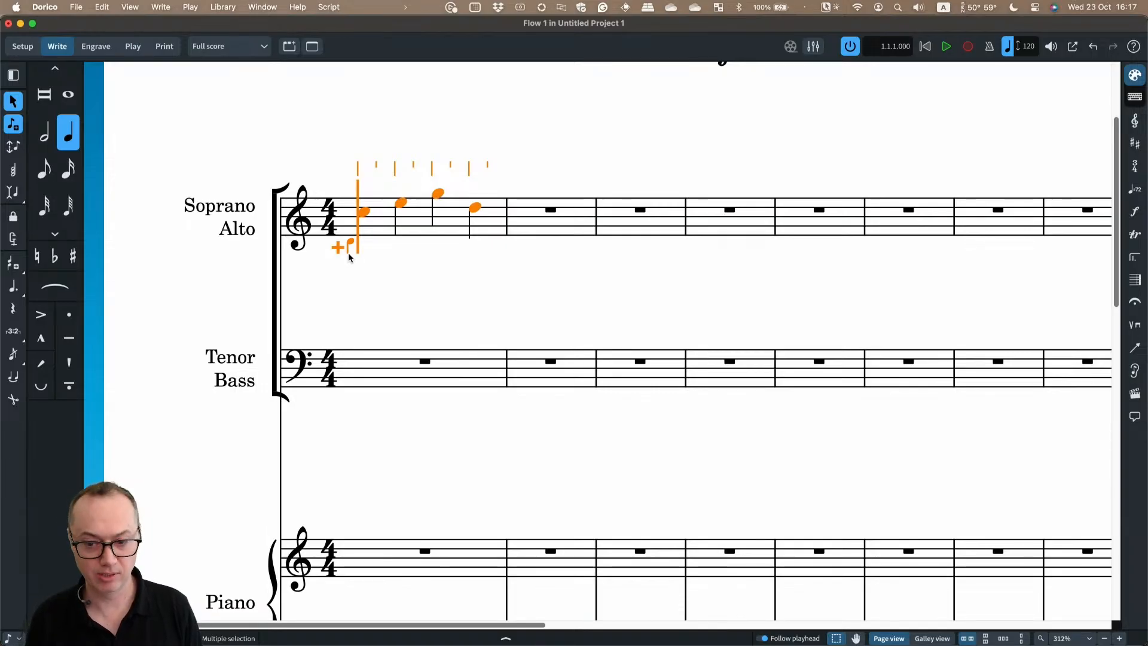
key("6")
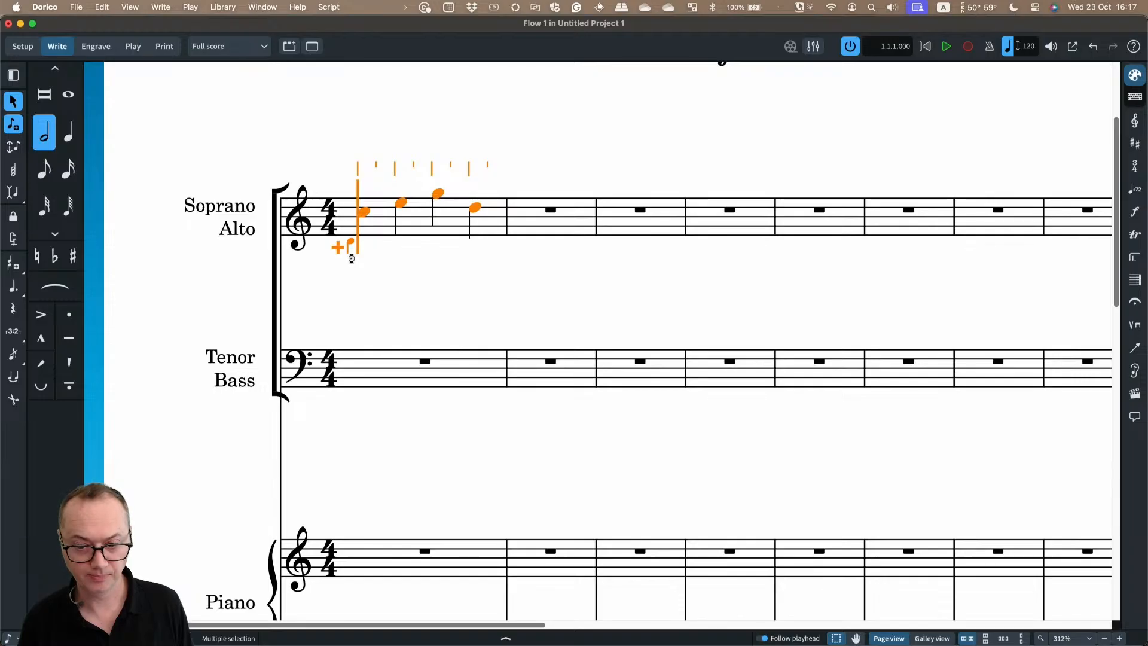
key("g")
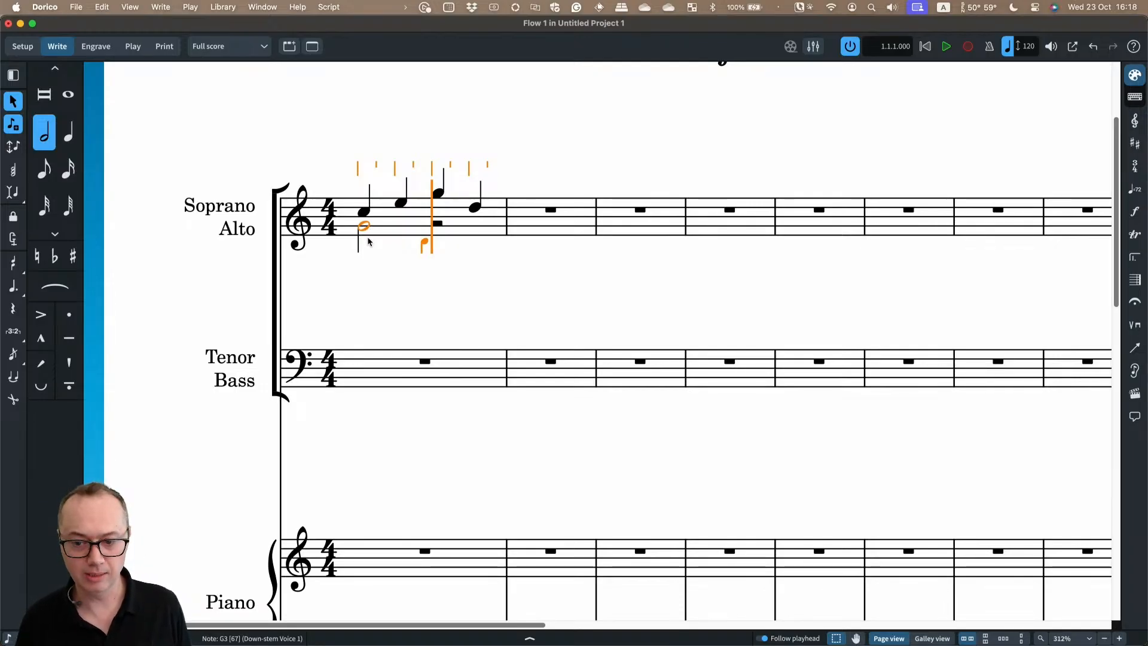
key("e")
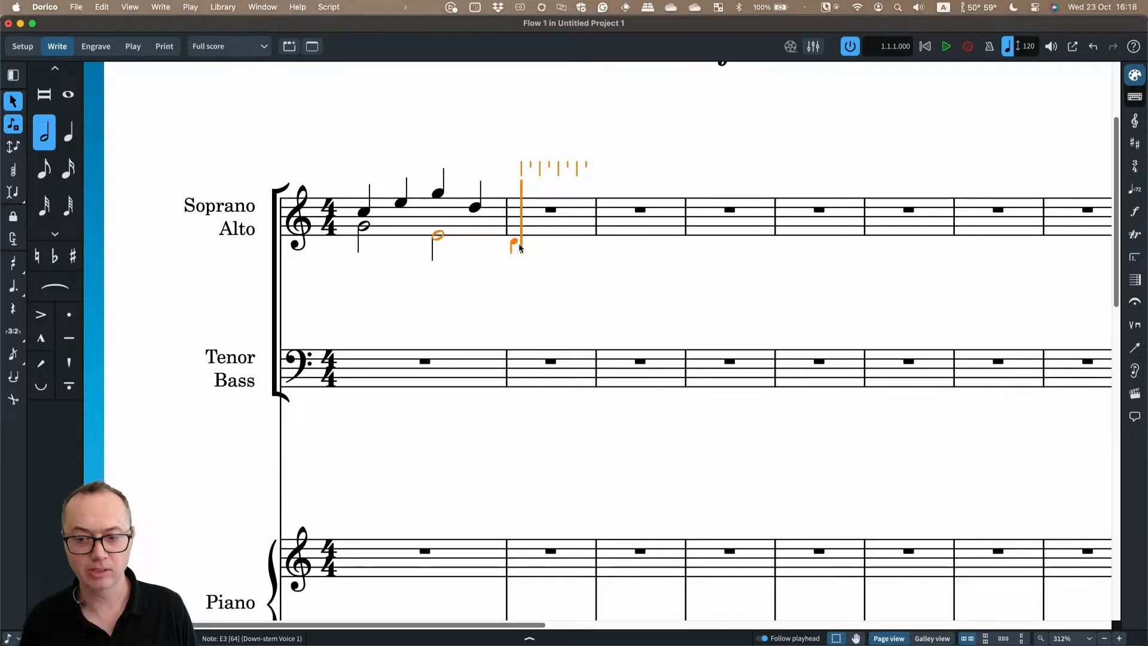
key("Escape")
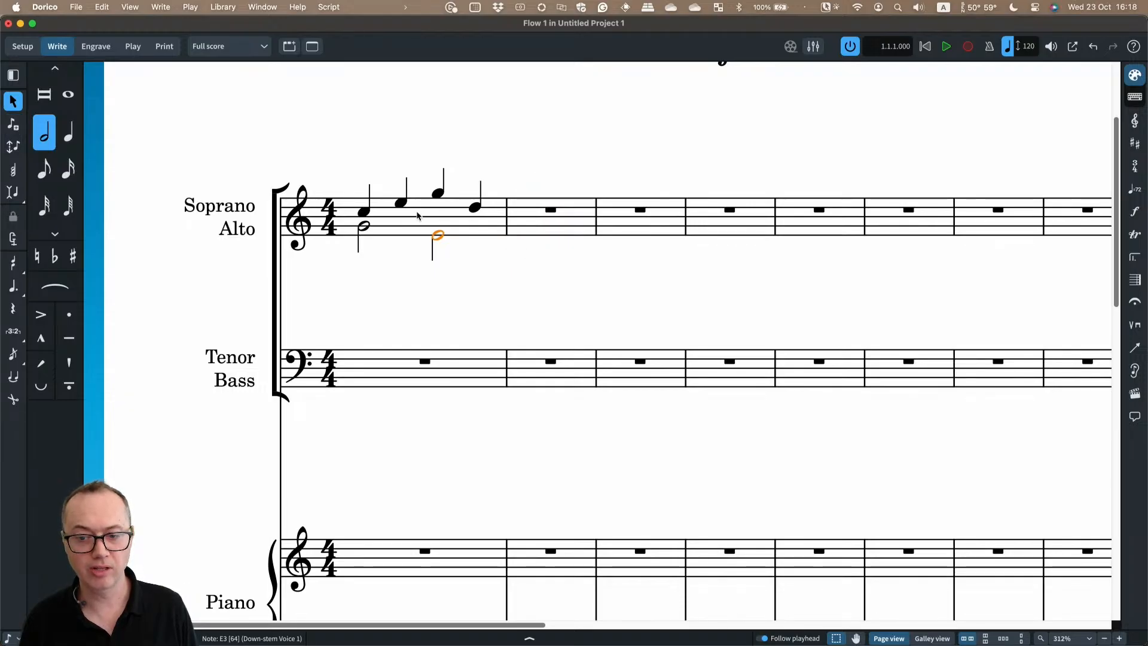
Enter a quarter note C in the up-stem voice and three quarter note Gs on beats 2 to 4 in the down-stem voice in bar 3 of the Soprano/Alto staff
double_click(612, 221)
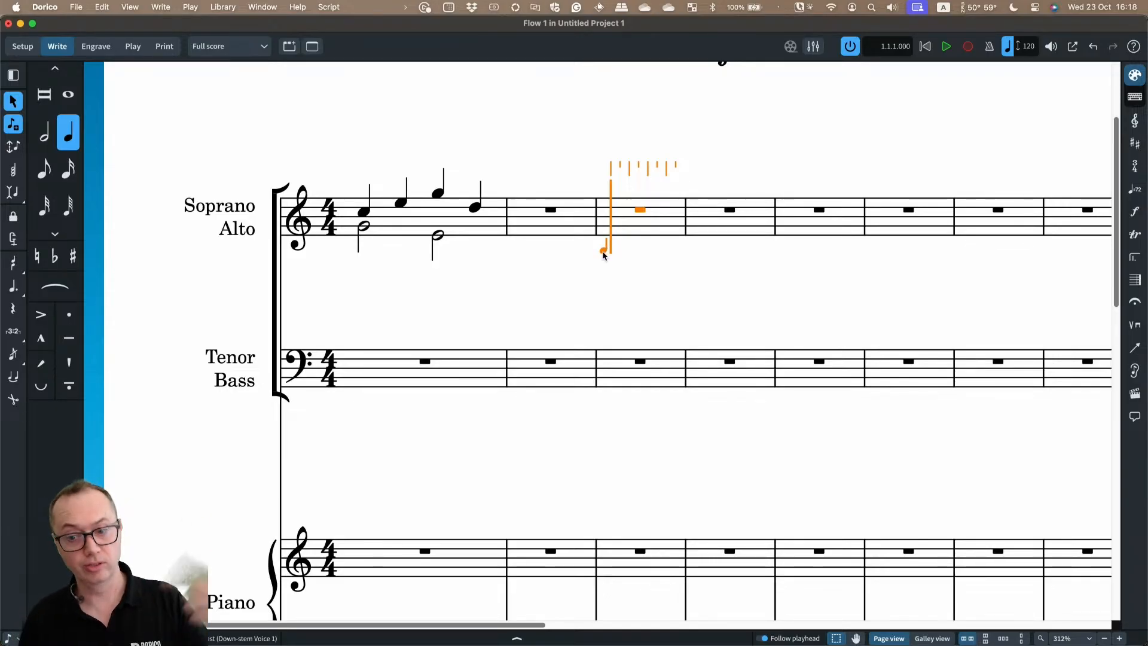
key("c")
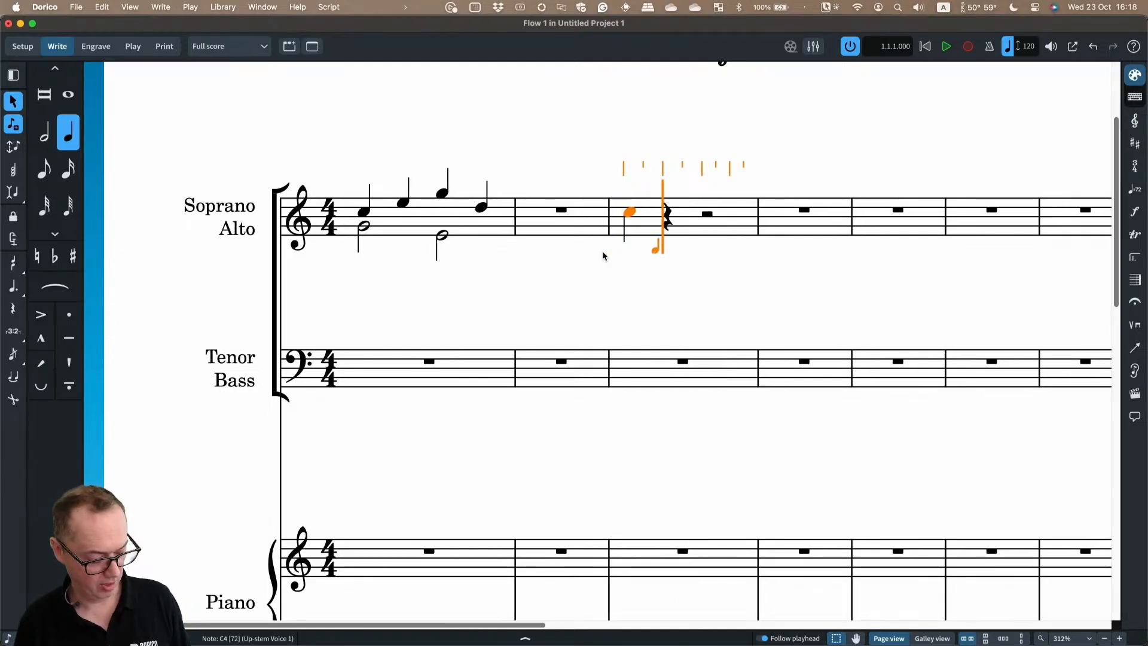
key("shift+v")
key("g")
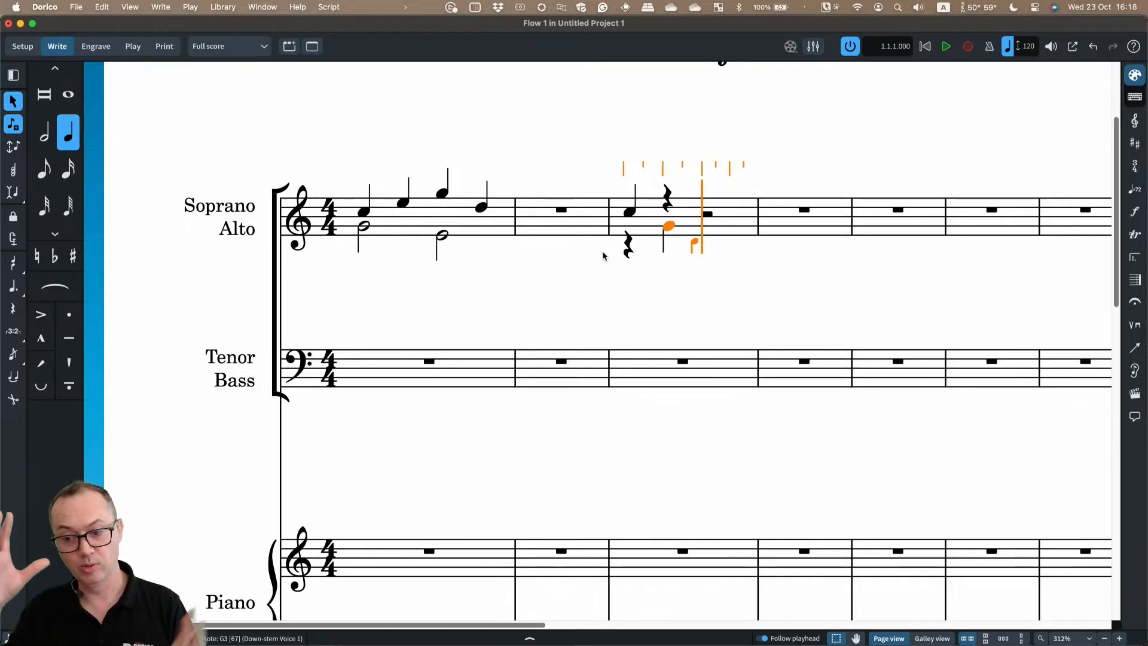
key("g")
key("g")
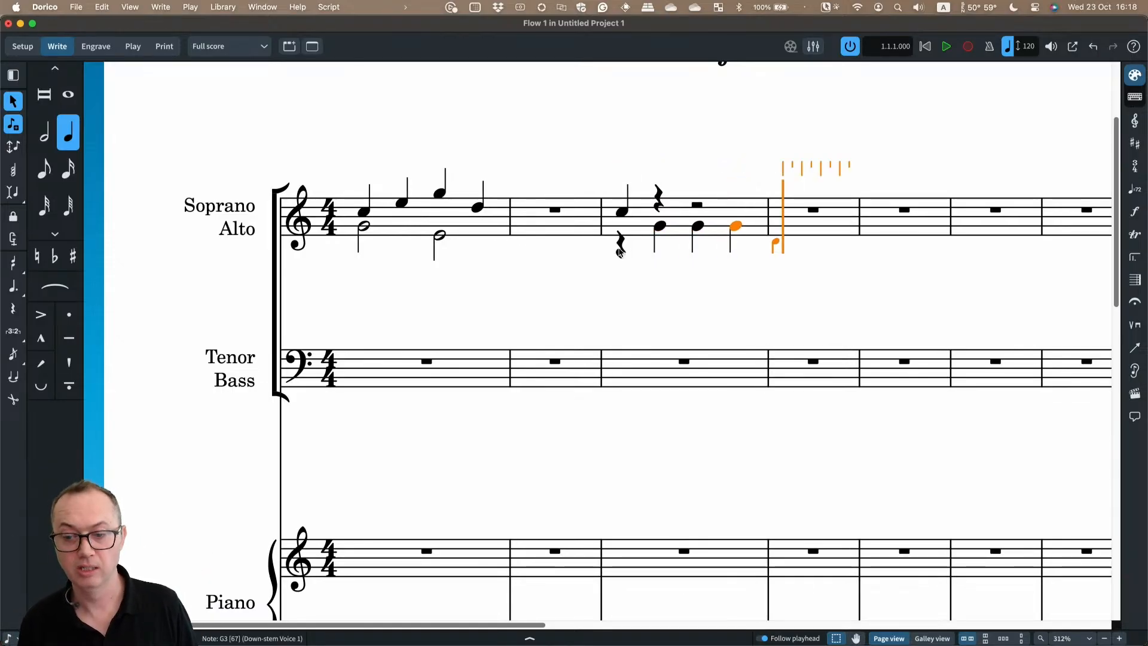
key("Escape")
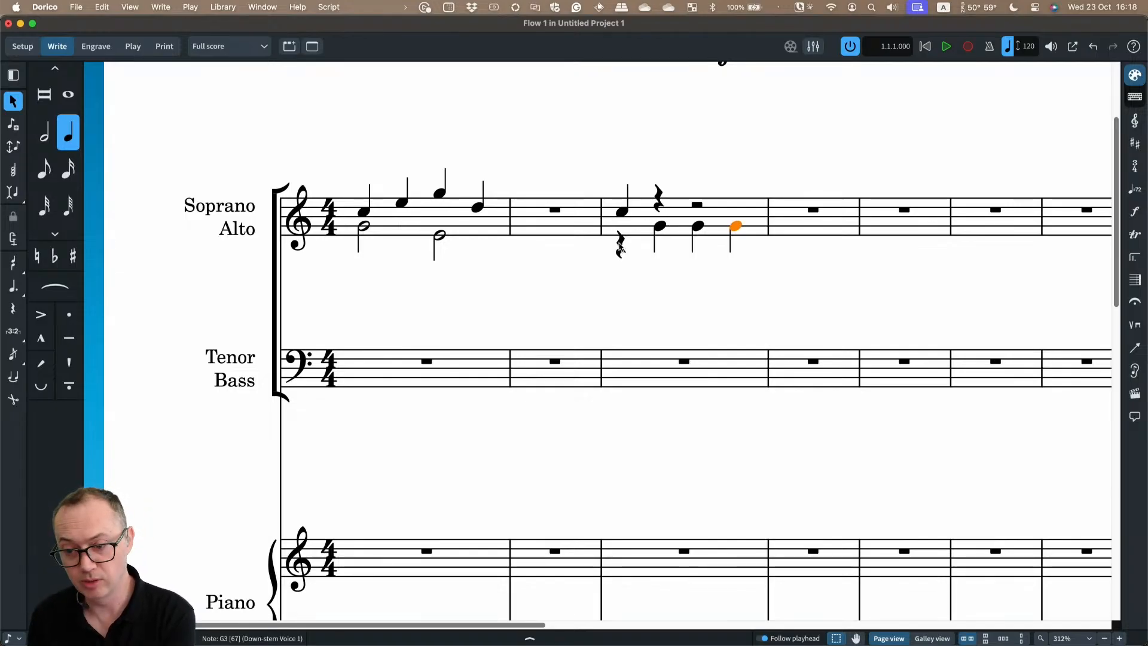
Delete the down-stem voice's quarter rest on beat 1 of bar 3, with the note and rest properties shown
left_click(620, 249)
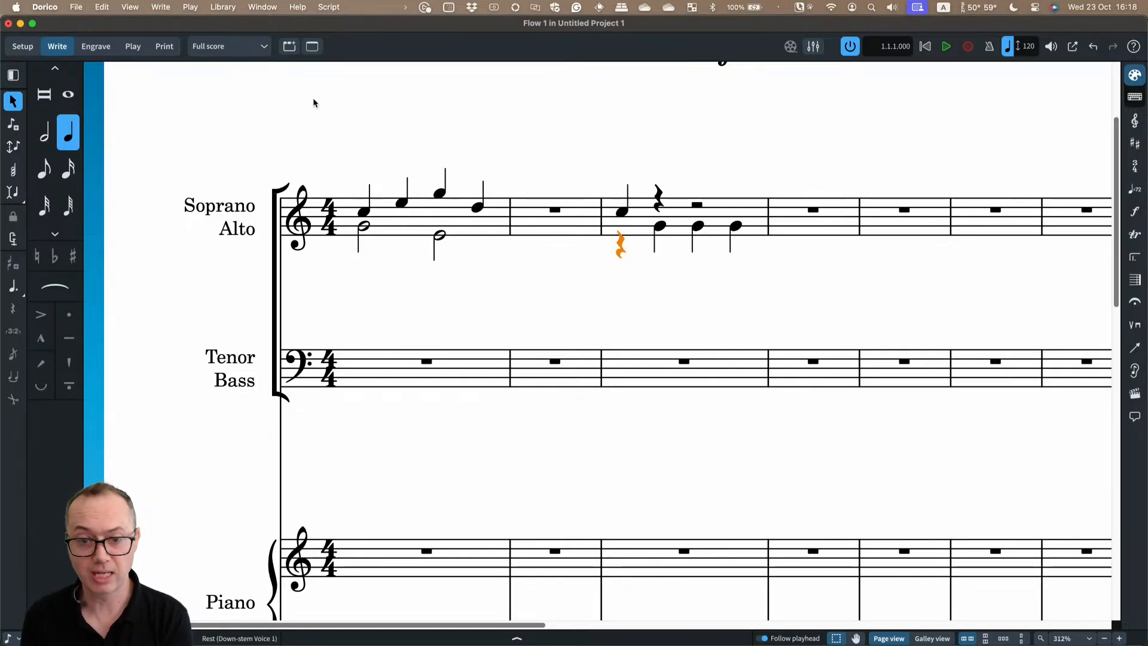
left_click(110, 9)
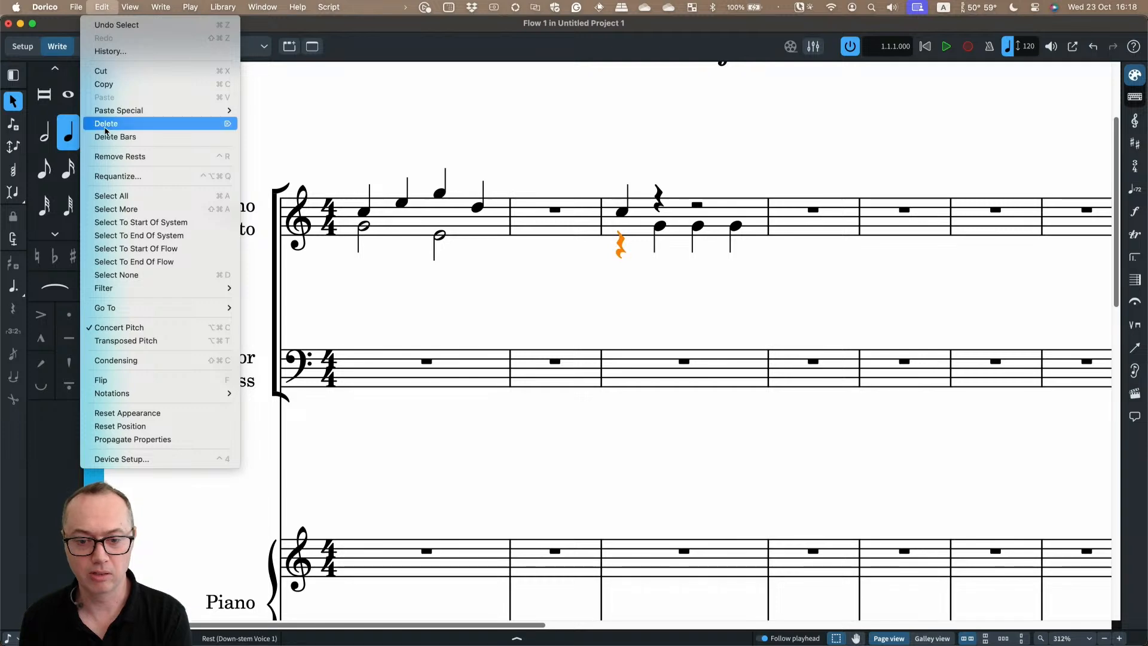
left_click(443, 130)
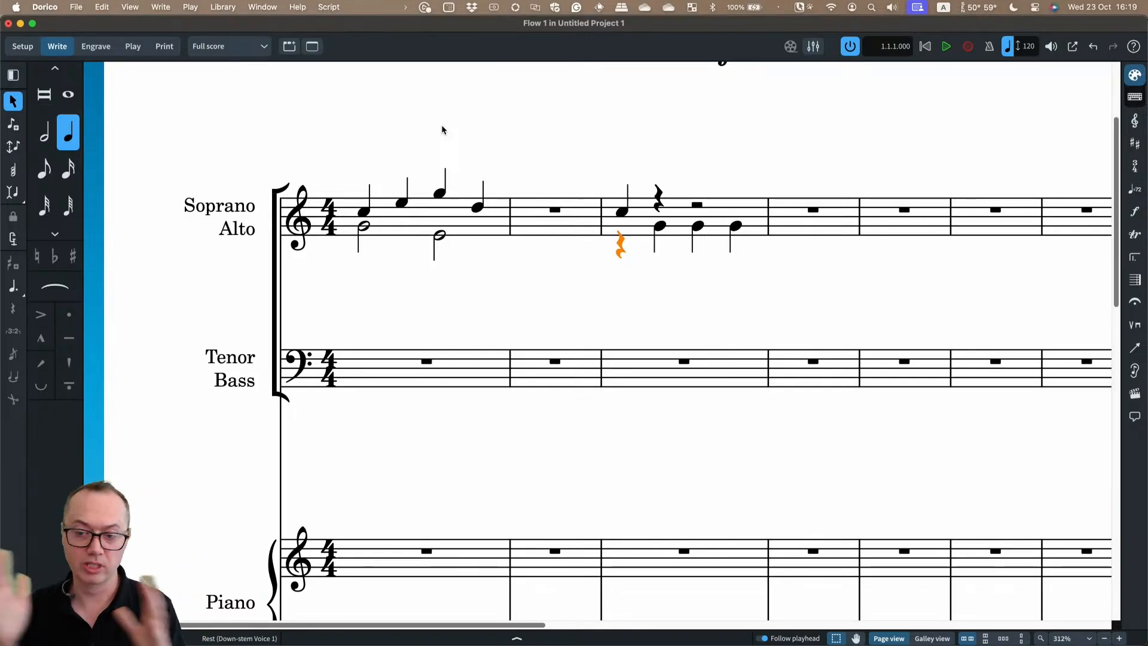
left_click(478, 207)
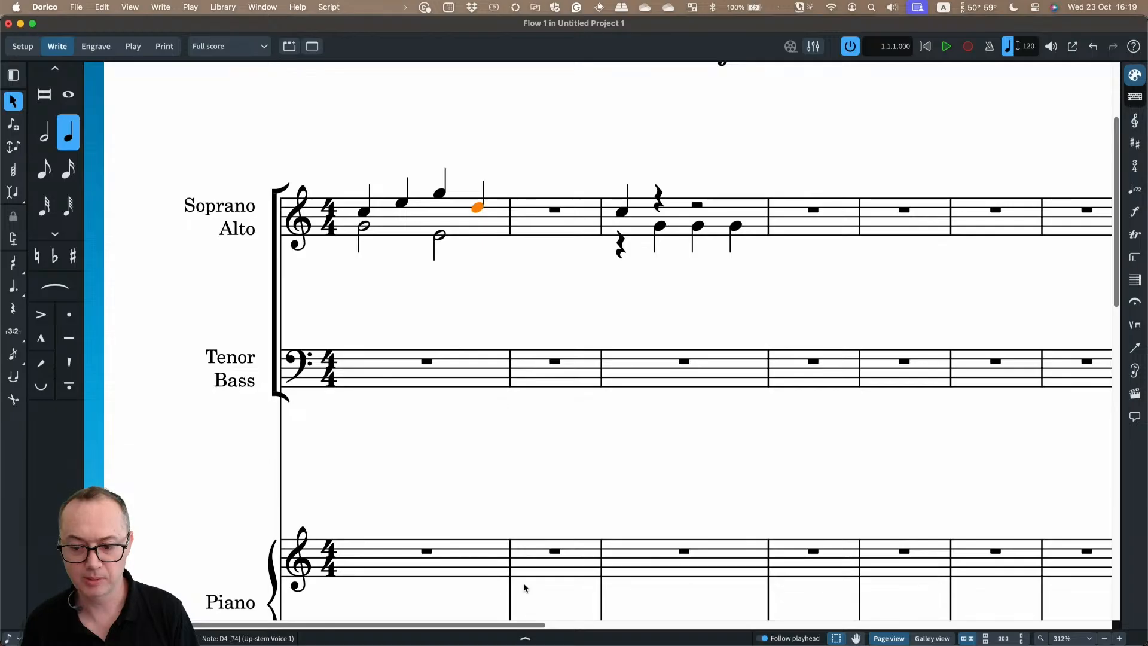
left_click(519, 639)
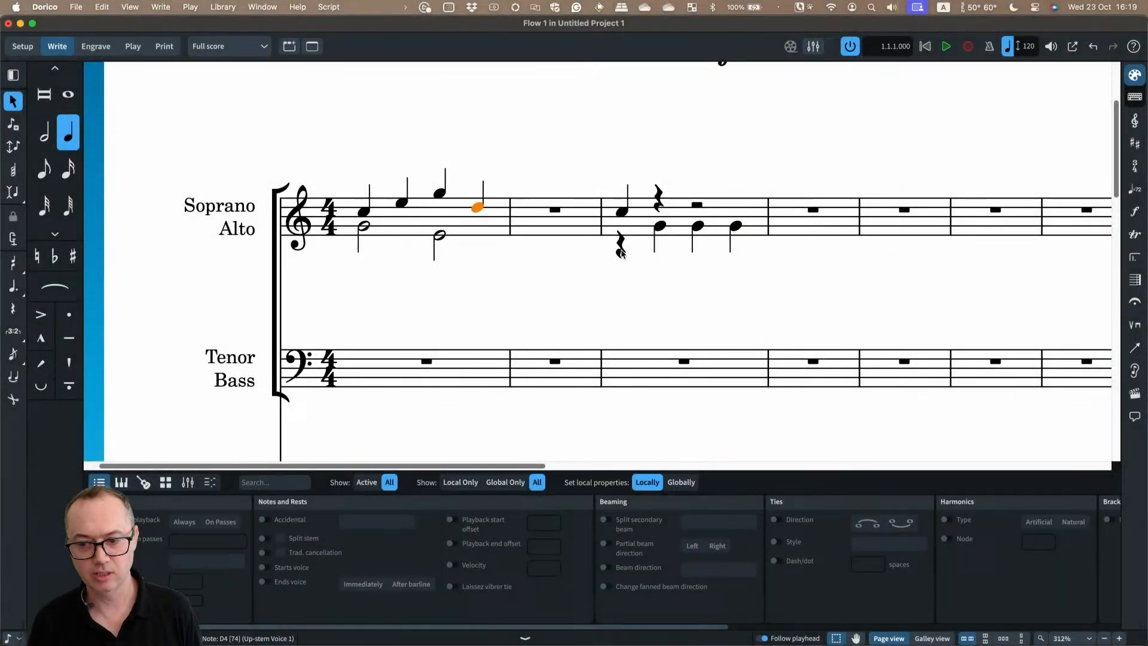
left_click(621, 252)
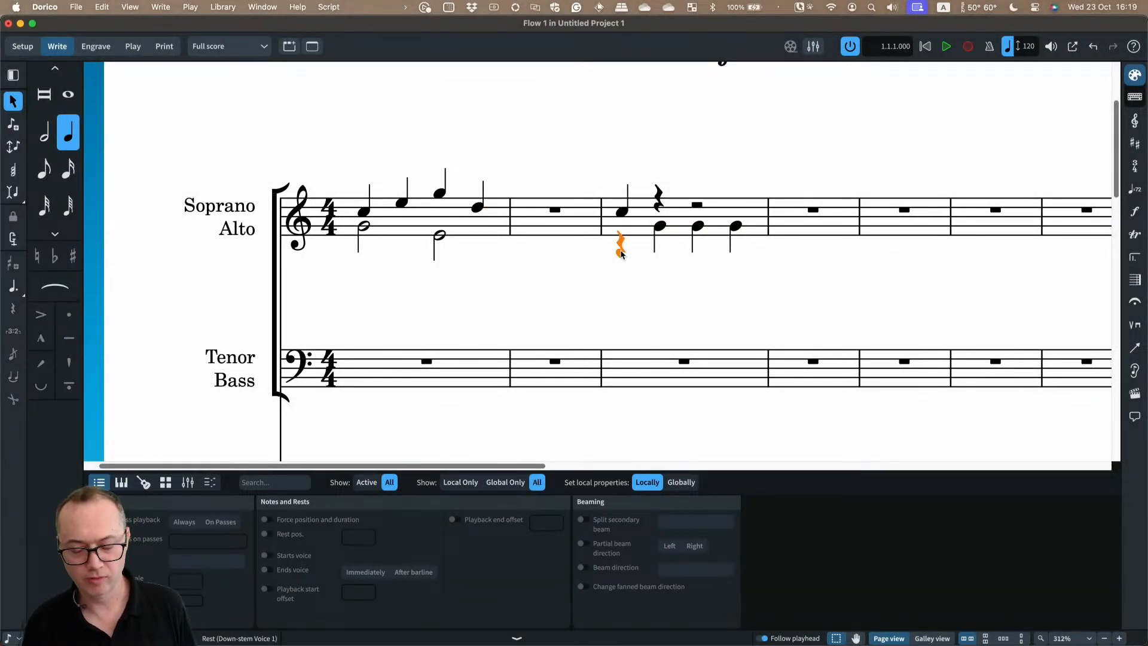
key("Delete")
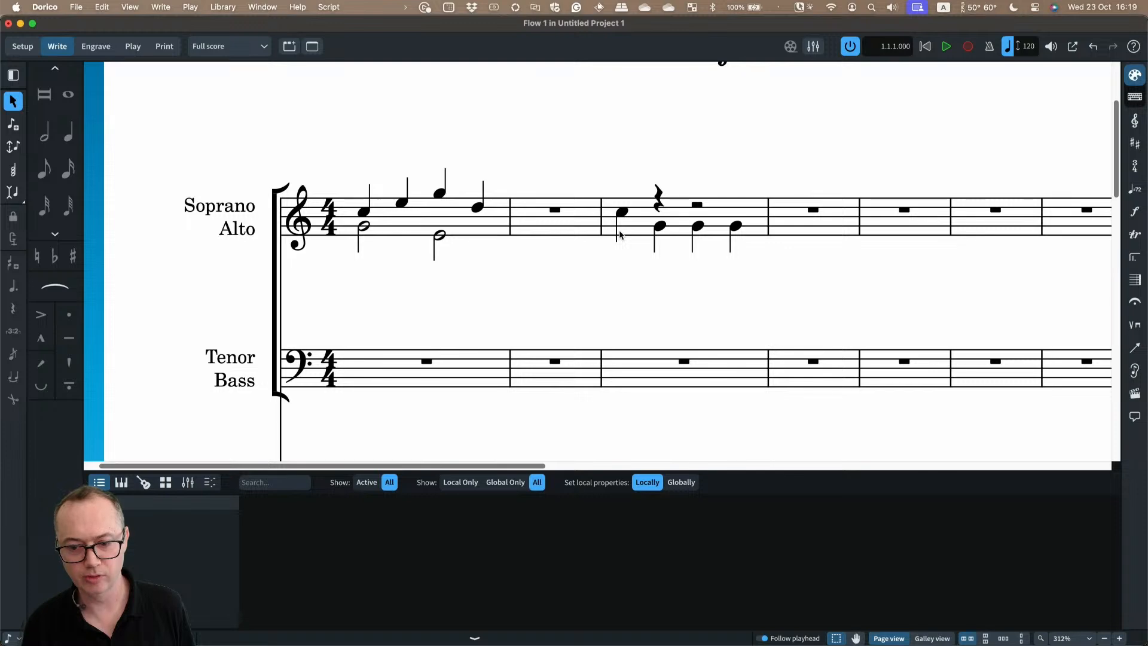
Turn off the Starts voice property on the first down-stem G in bar 3 and hide the properties
left_click(659, 228)
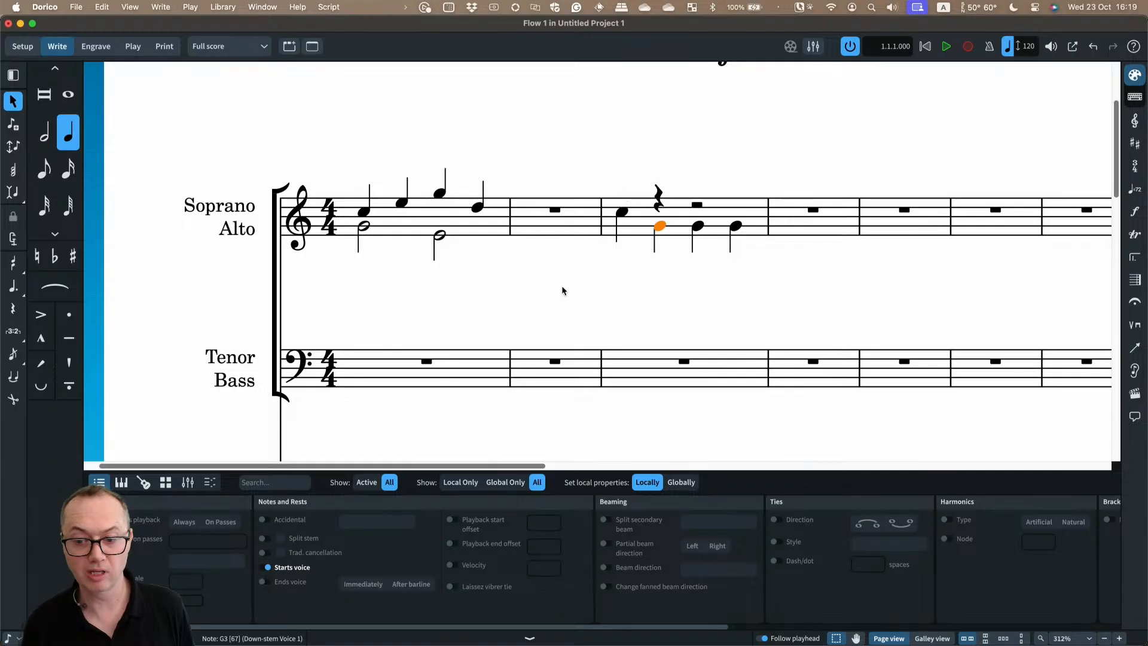
left_click(265, 570)
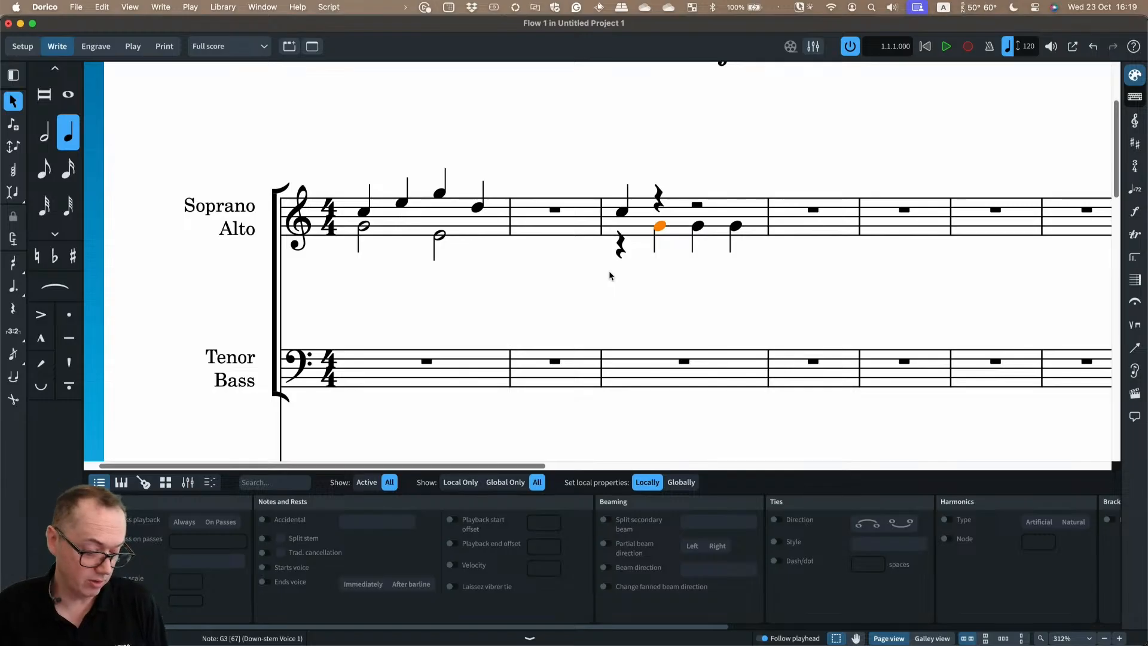
key("super+8")
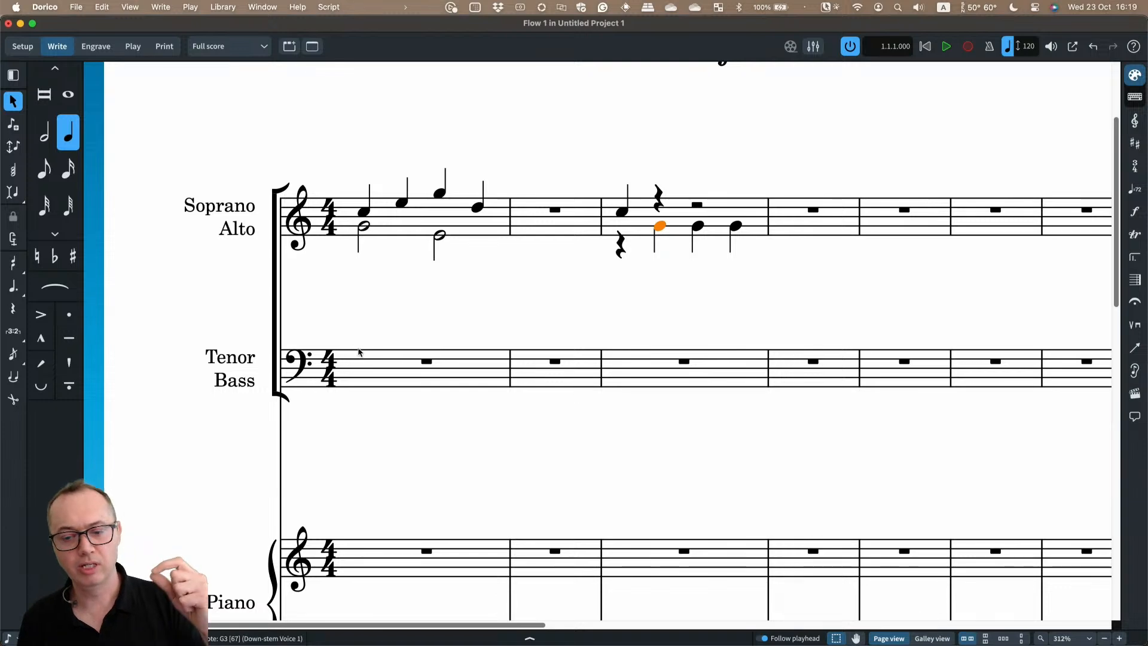
Enter quarter notes C, D, E and F in bar 1 and G in bar 2 of the Tenor/Bass staff
left_click(359, 371)
key("shift+n")
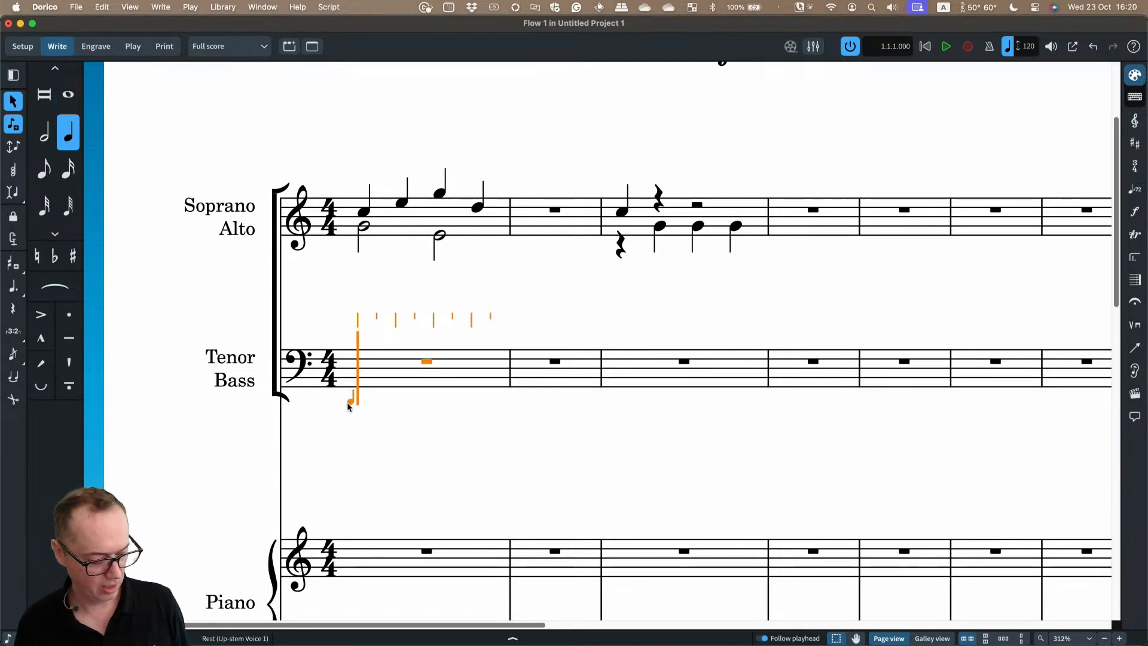
key("c")
key("d")
key("e")
key("f")
key("g")
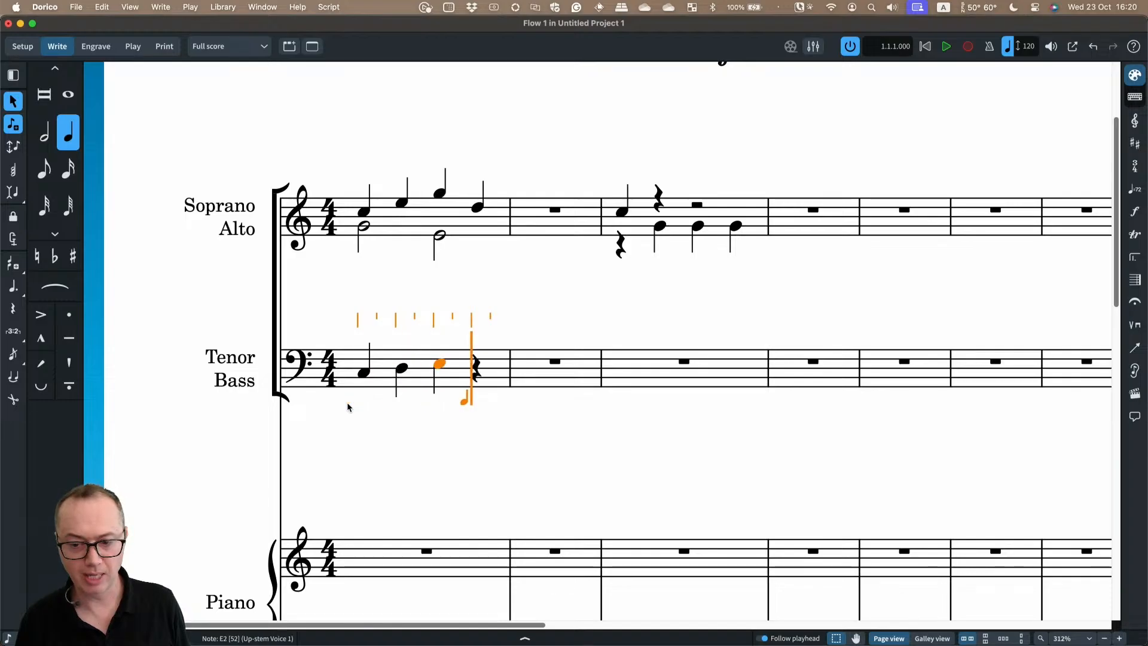
key("Escape")
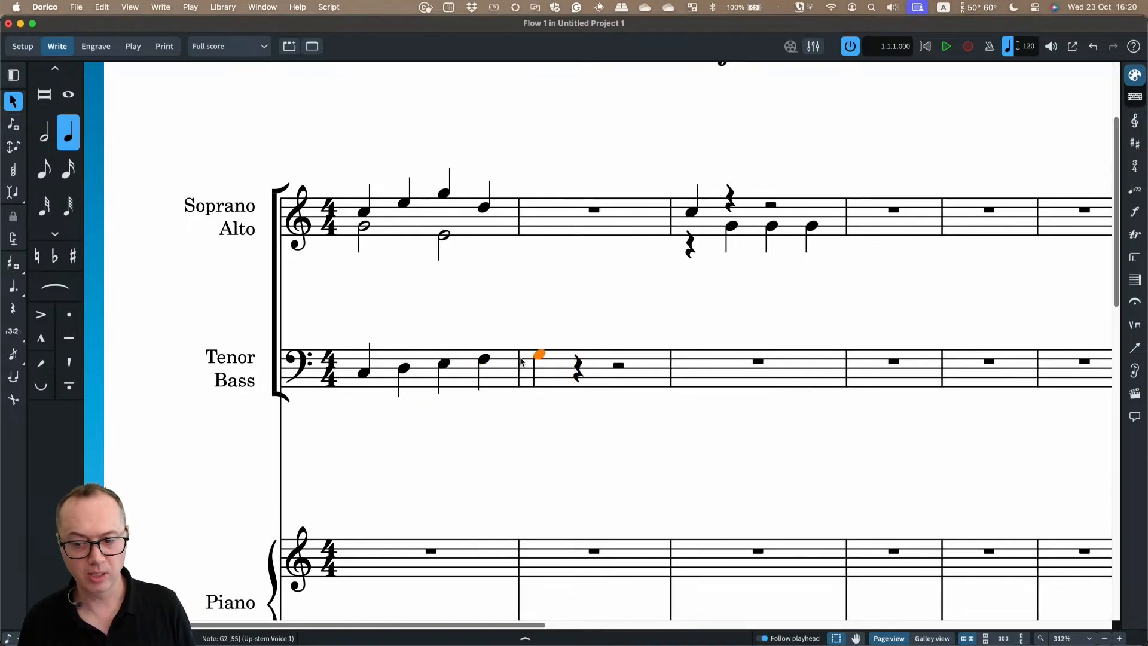
Add a down-stem voice to bar 1 of the Tenor/Bass staff with a whole note low F
double_click(356, 387)
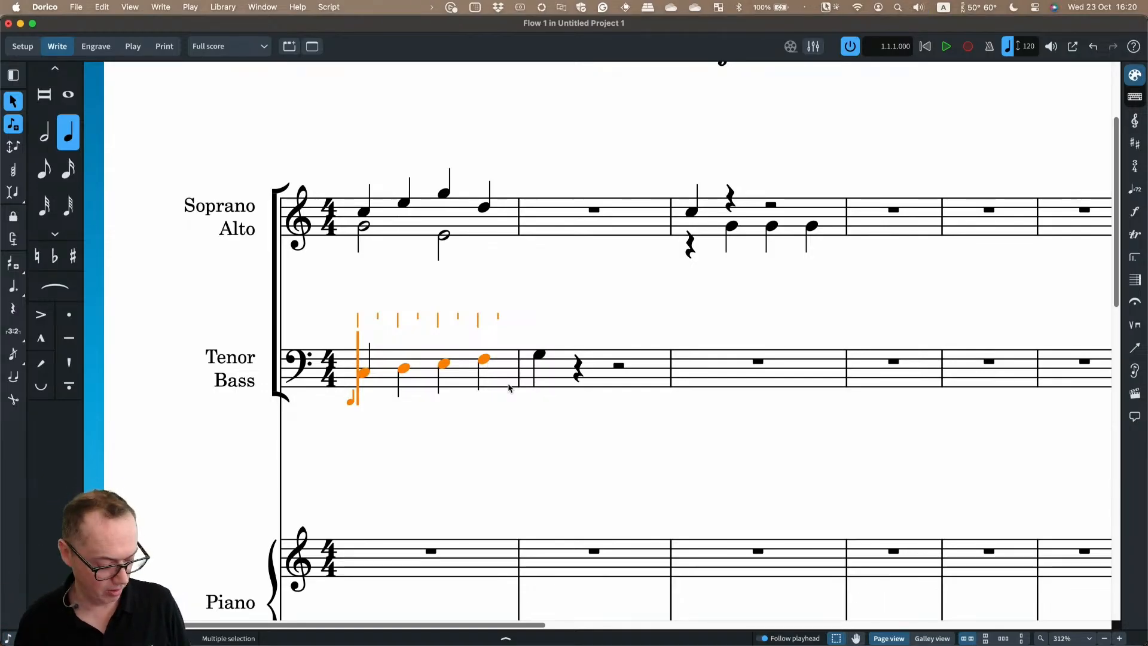
key("q")
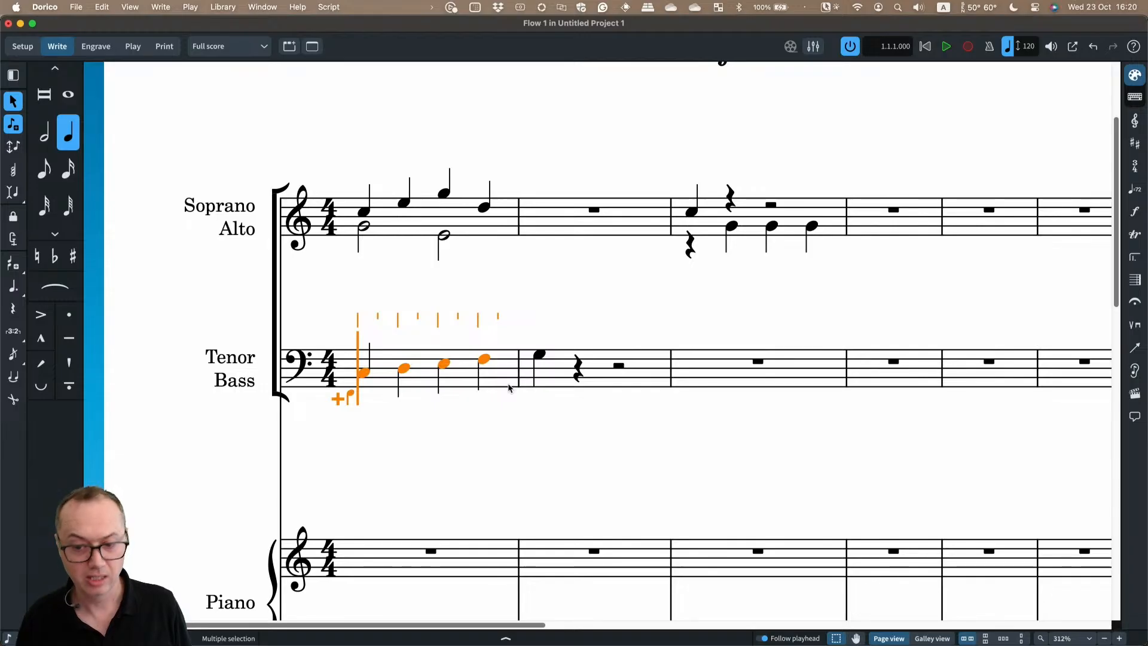
key("7")
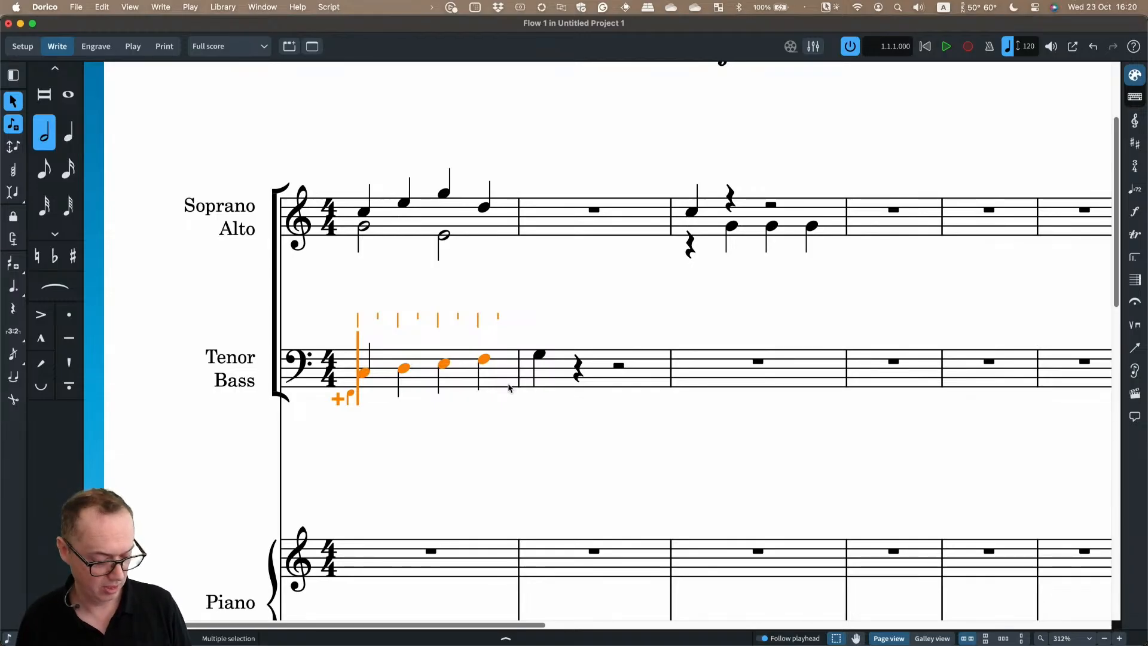
key("8")
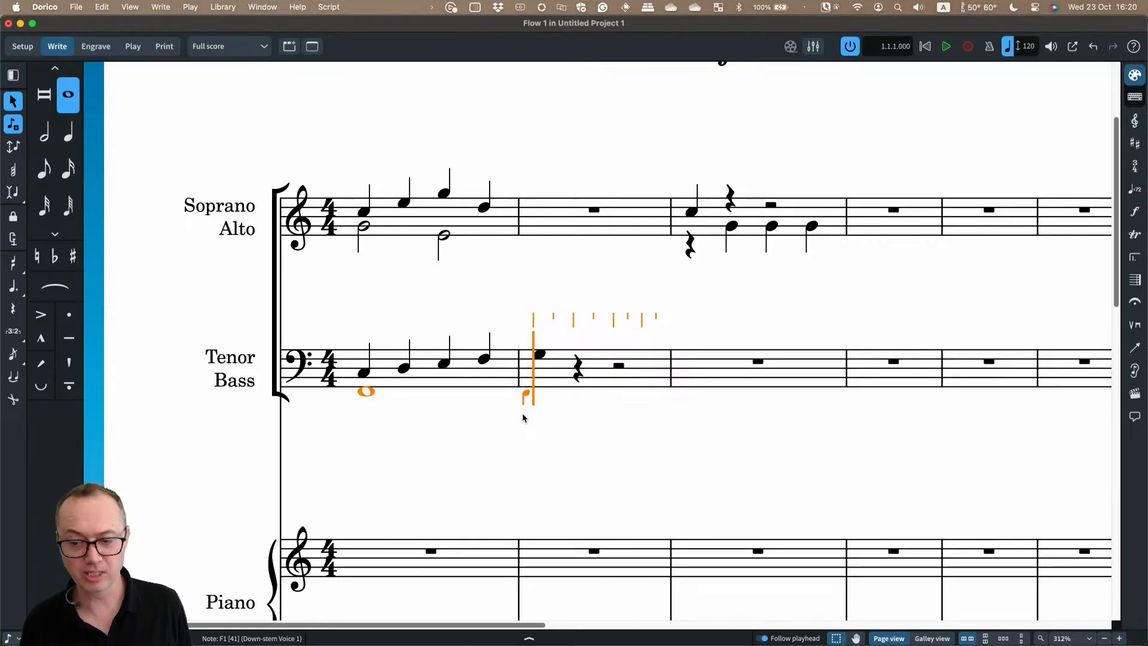
key("Up")
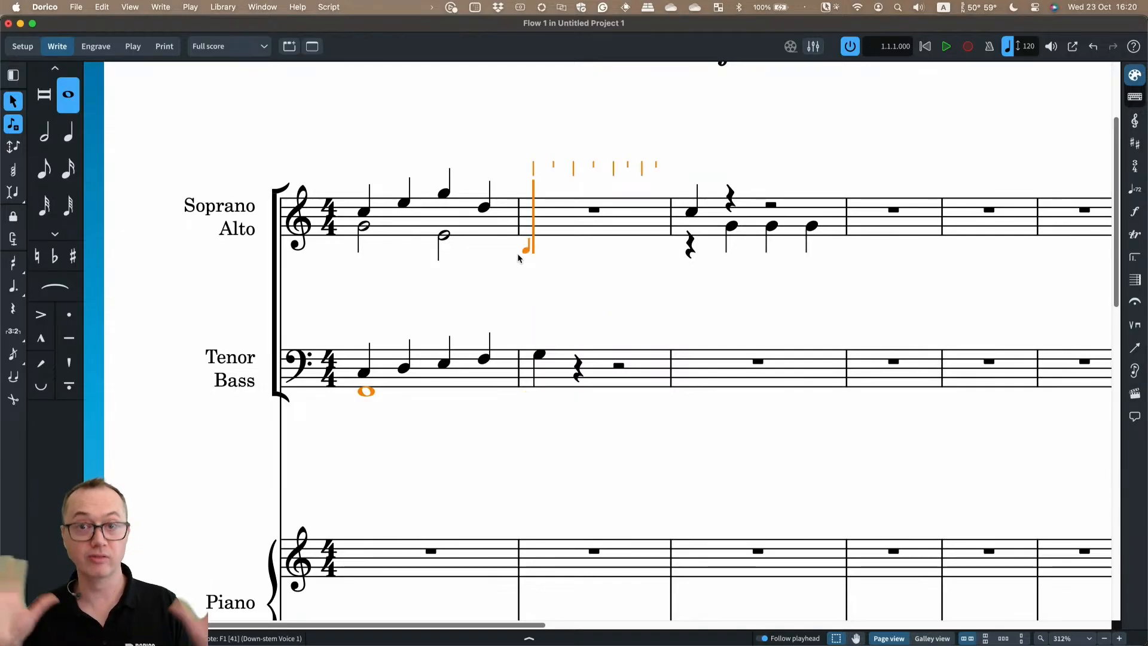
key("Escape")
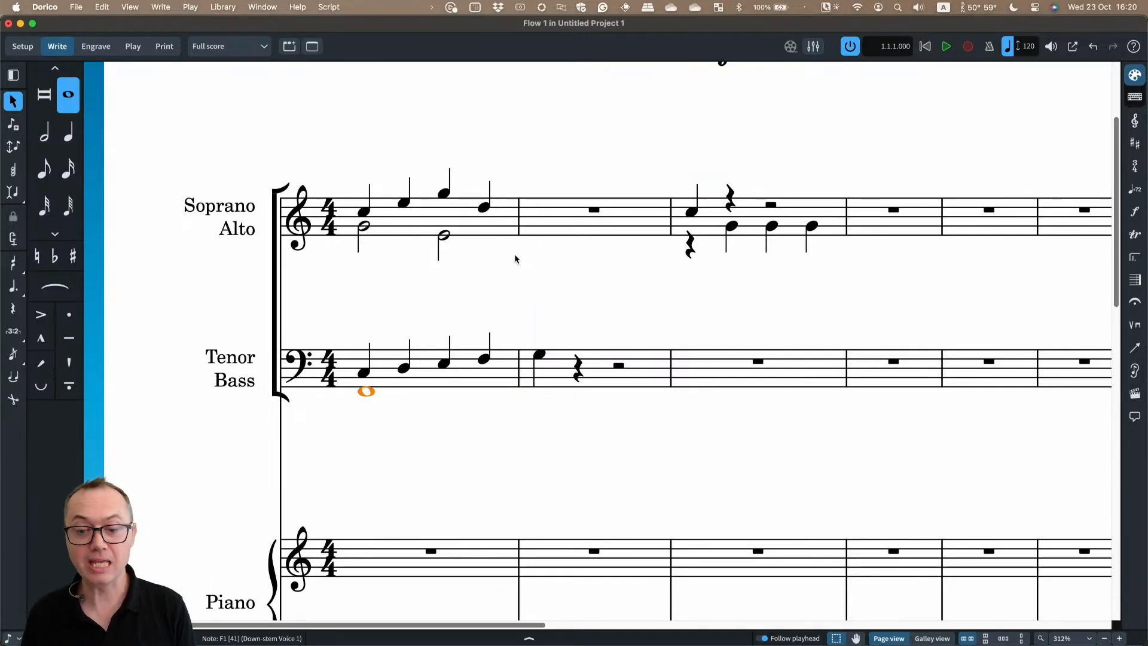
Set the note and rest colors to Voice Colors and clear the selection
left_click(135, 6)
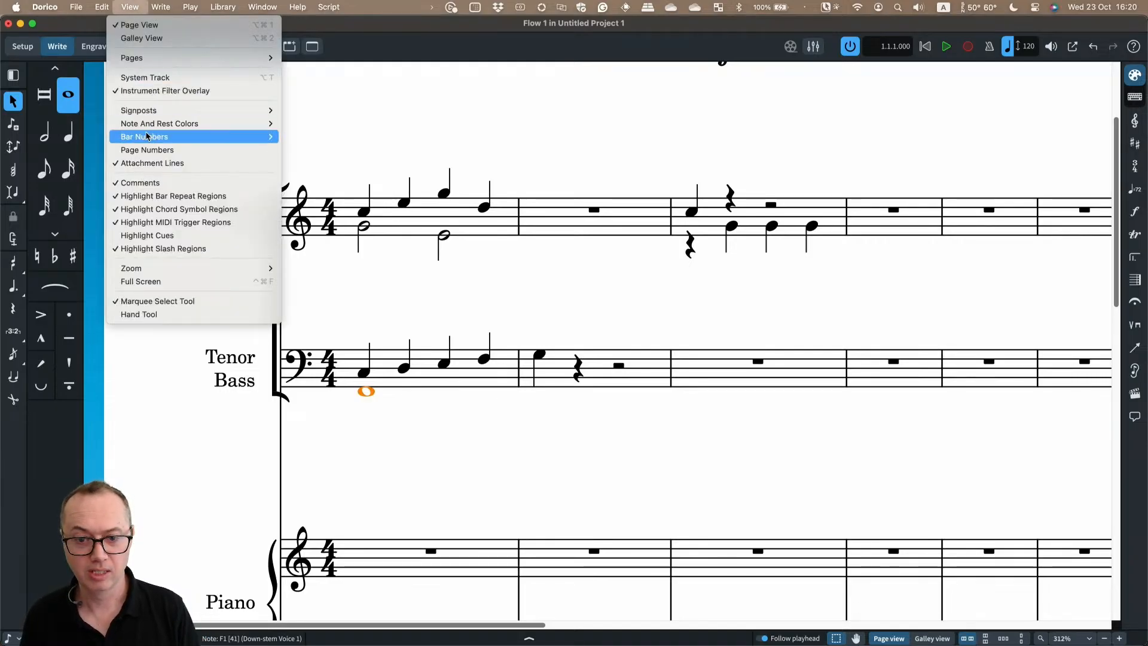
mouse_move(276, 125)
left_click(326, 136)
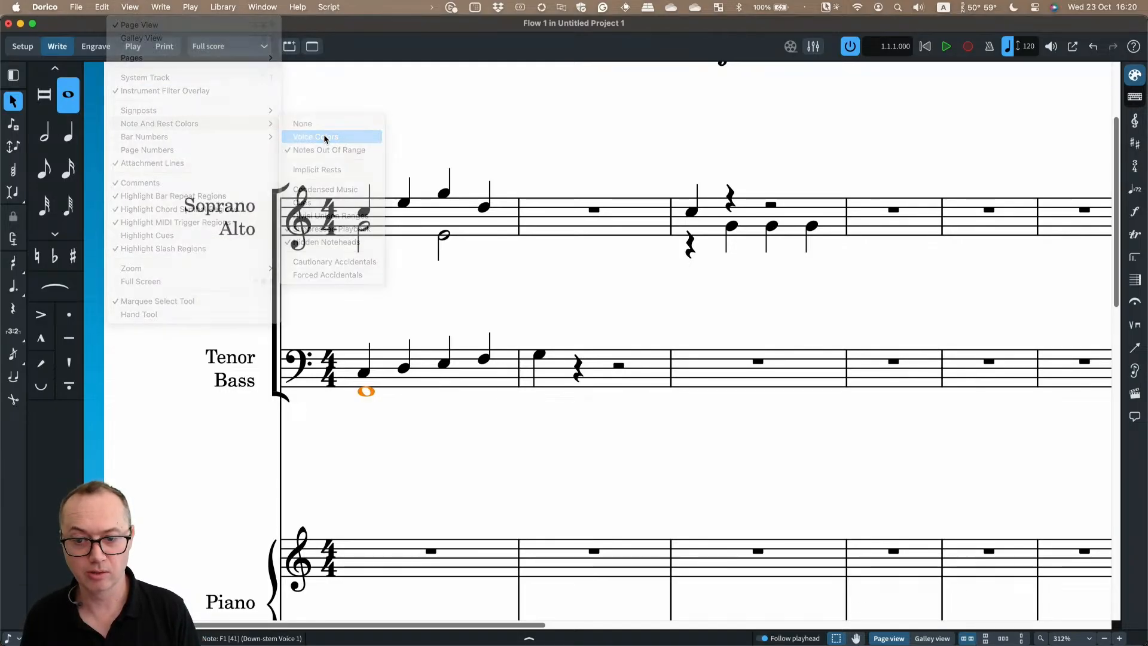
left_click(488, 286)
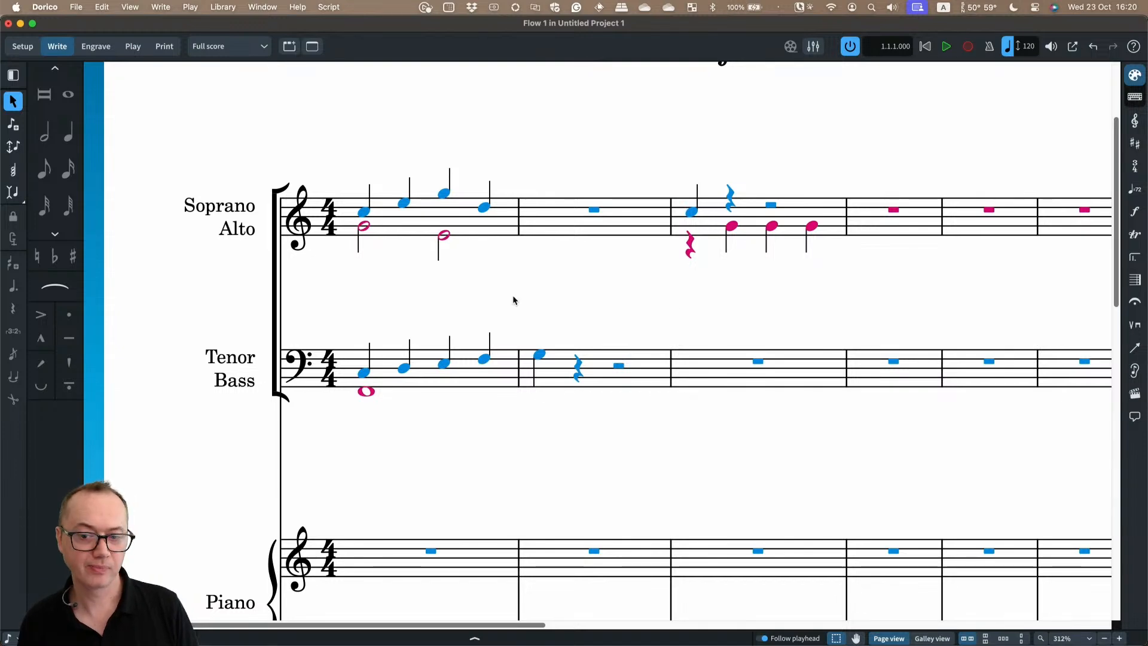
Set the note and rest colors to Notes Out Of Range
left_click(130, 8)
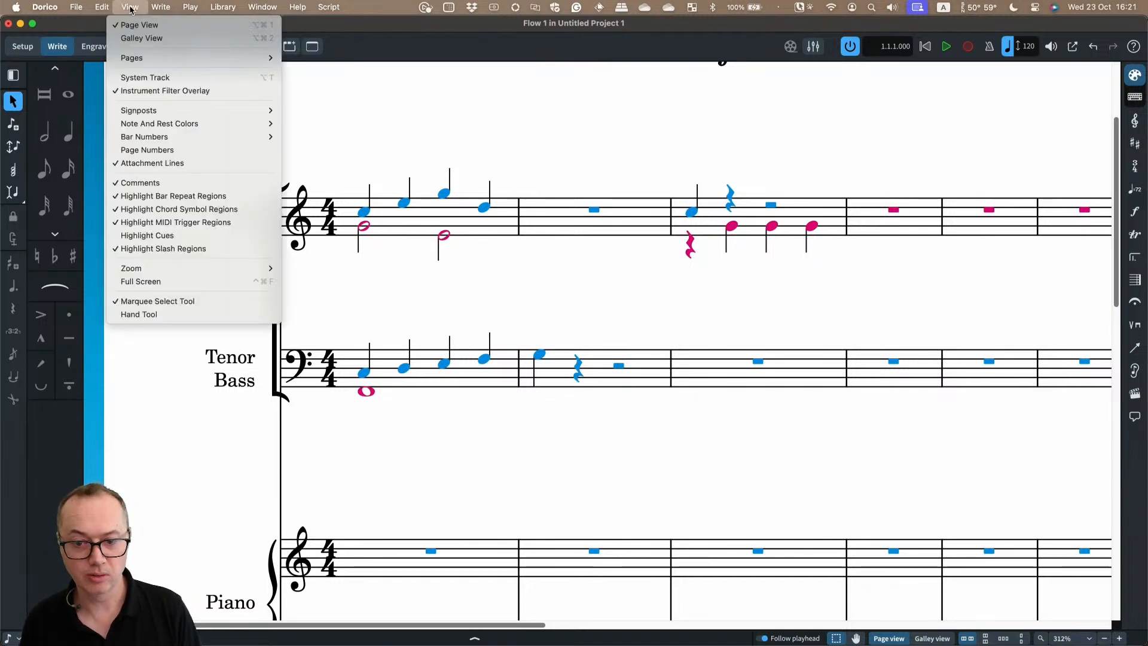
mouse_move(177, 125)
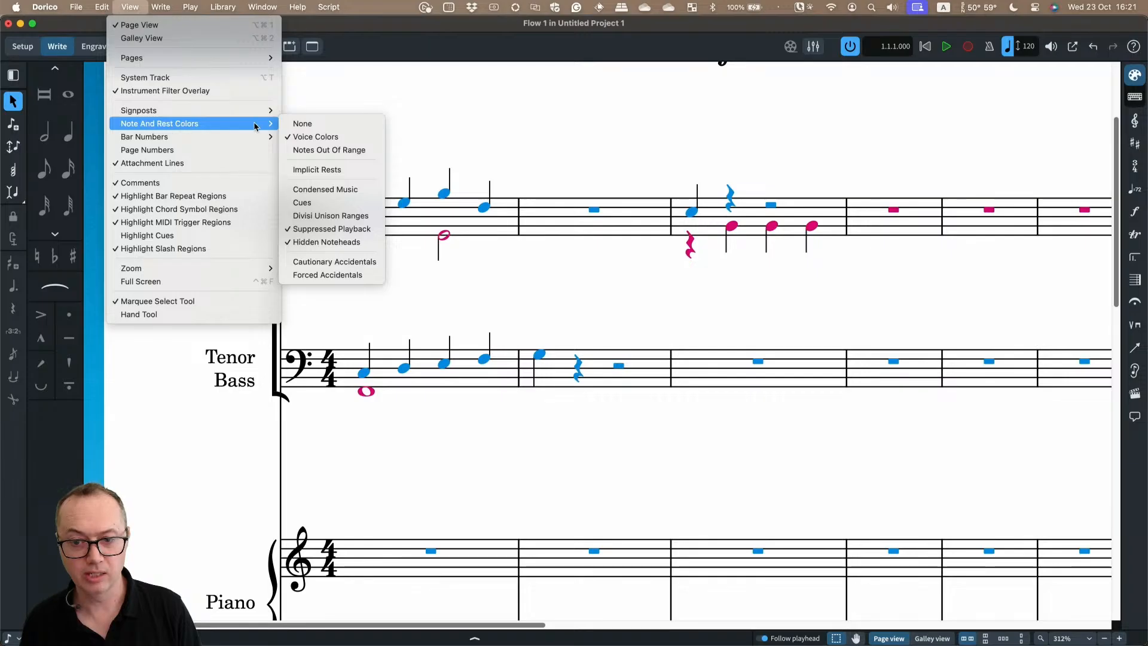
left_click(314, 149)
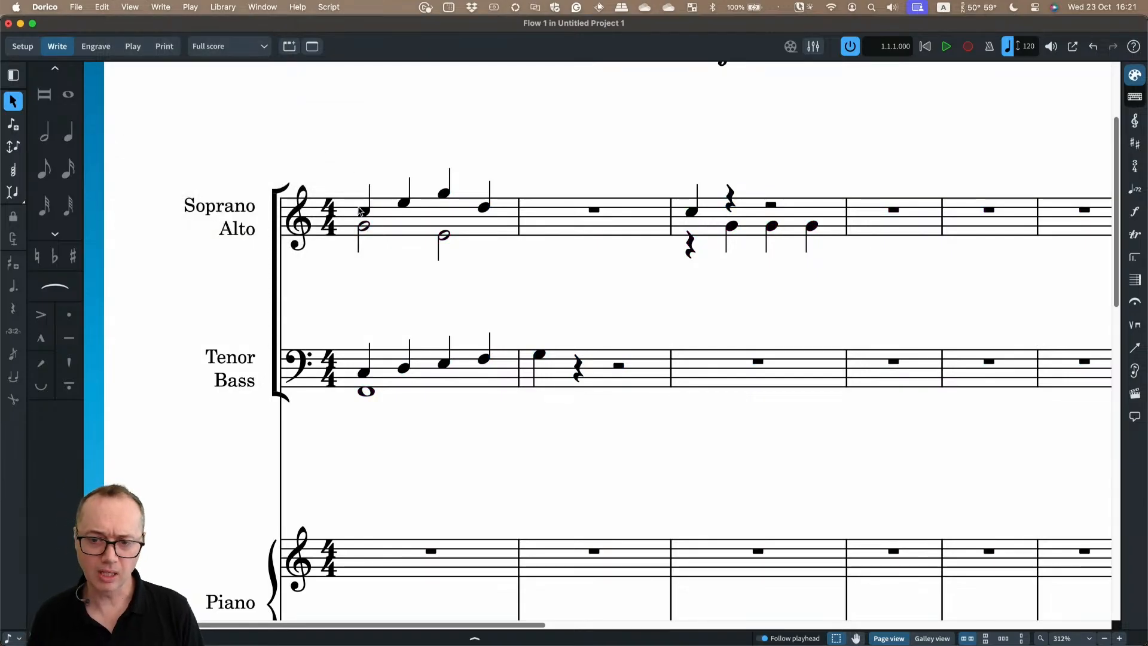
Raise the first Soprano note in bar 1 by two octaves to C6 and deselect it
key("Right")
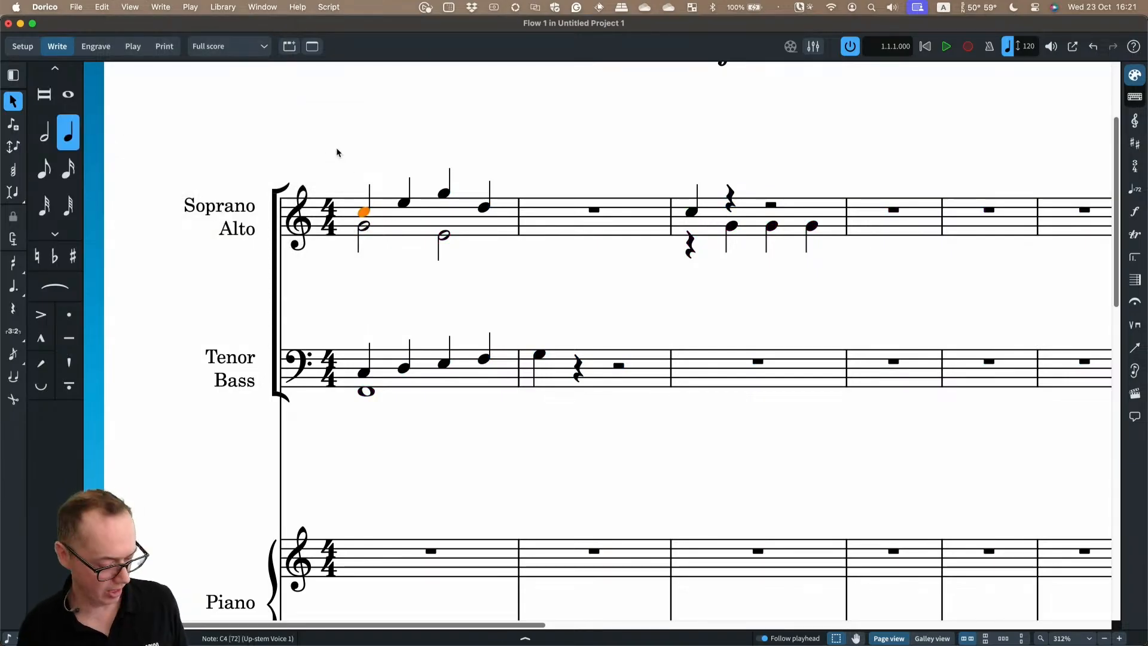
key("alt+super+Up")
key("alt+super+Up")
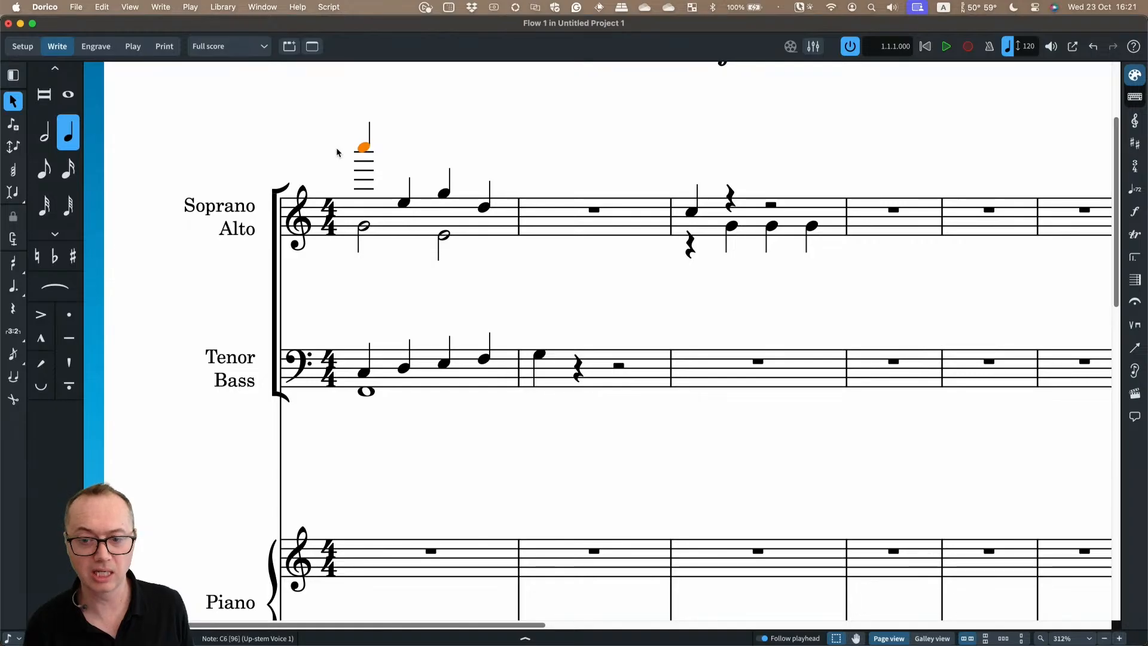
key("Escape")
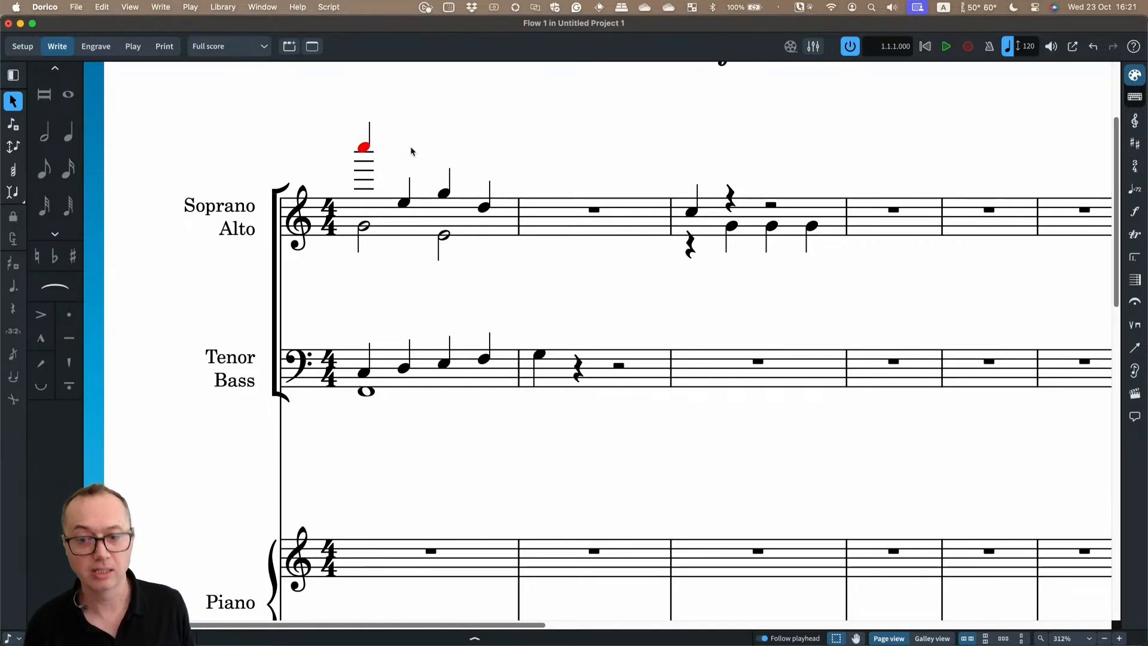
Lower the high first Soprano note in bar 1 stepwise to E5 and deselect it
key("Right")
key("alt+Down")
key("alt+Down")
key("alt+Down")
key("alt+Down")
key("alt+Down")
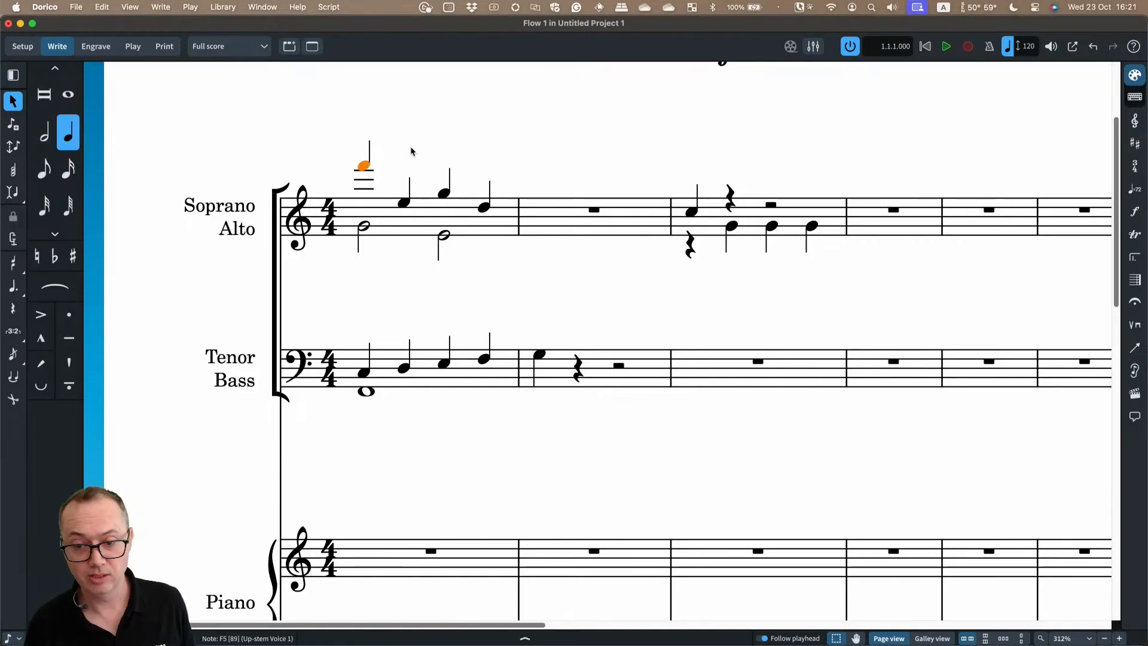
key("Escape")
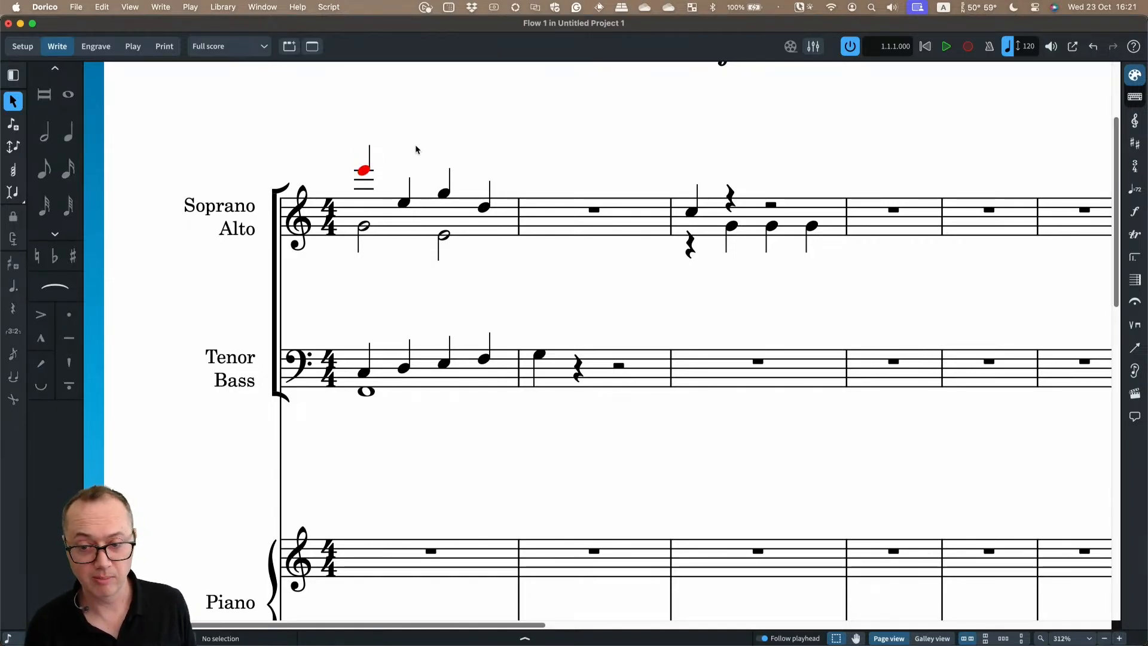
Lower the high first Soprano note in bar 1 to C5 and deselect it
left_click(364, 173)
key("alt+Down")
key("Escape")
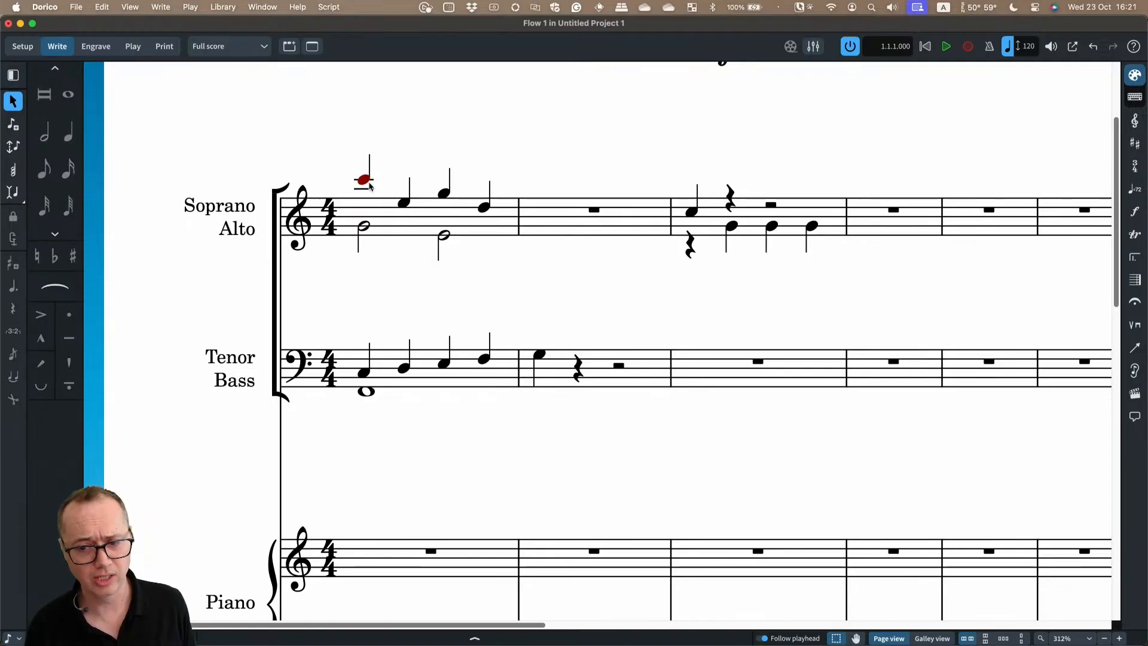
Lower the first Soprano note in bar 1 stepwise by an octave to C4 and clear the selection
left_click(364, 180)
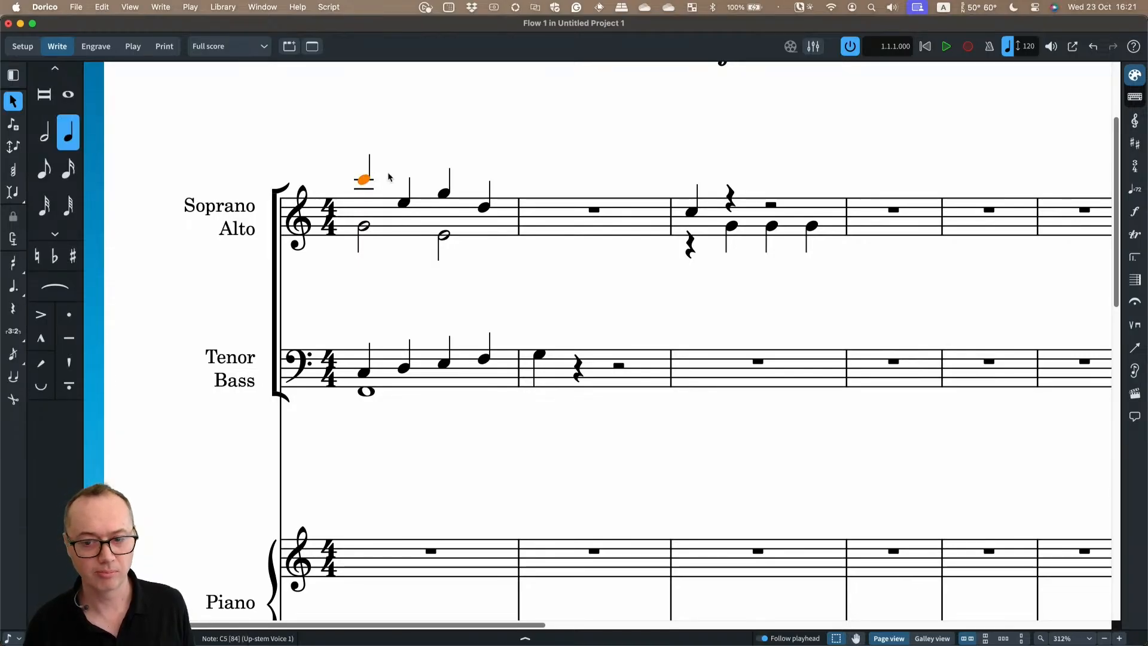
key("alt+Down")
key("alt+Down")
key("alt+Down")
key("alt+Down")
key("alt+Down")
key("alt+Down")
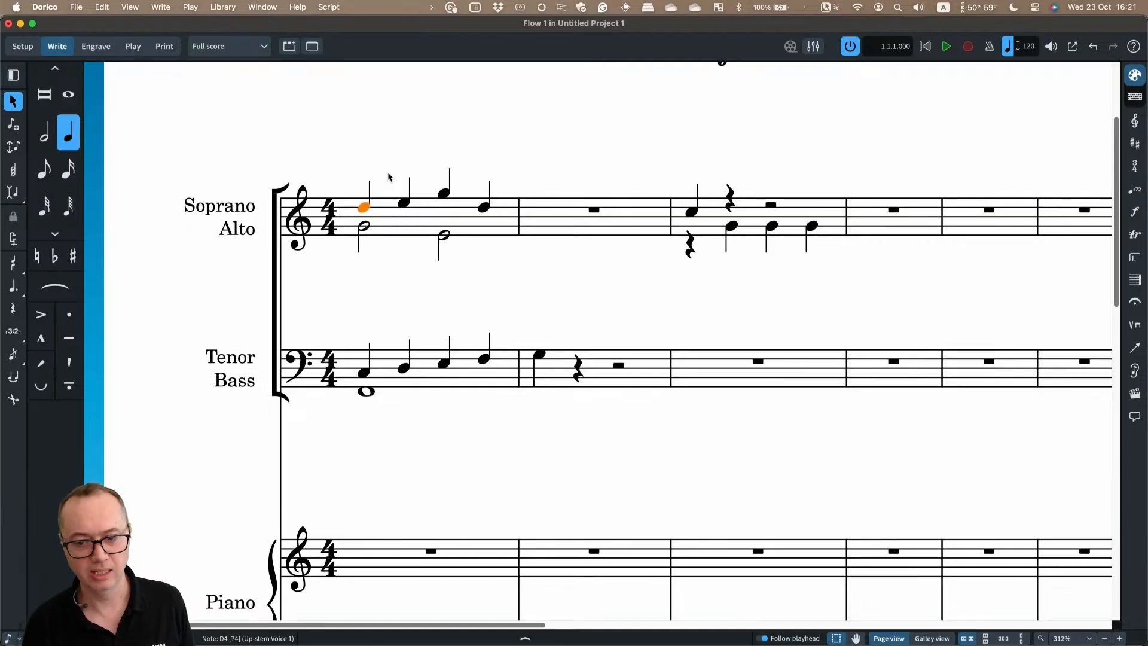
key("alt+Down")
key("Escape")
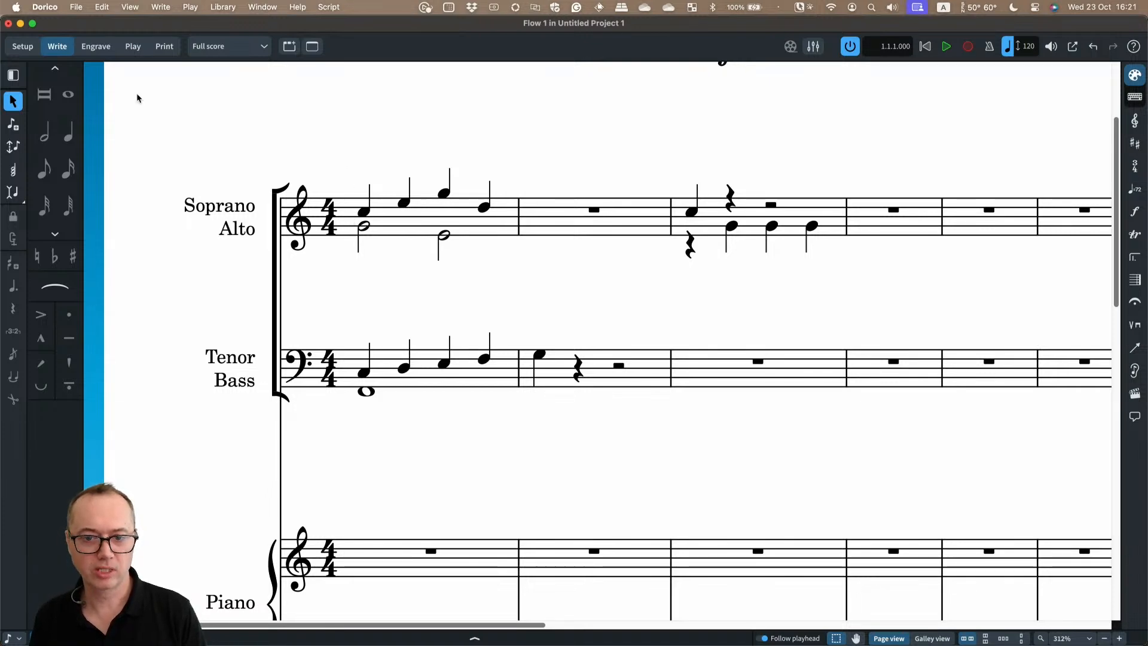
Review the Voice Colors assigned to voices 1 to 8 in the color preferences, and close the preferences
left_click(75, 8)
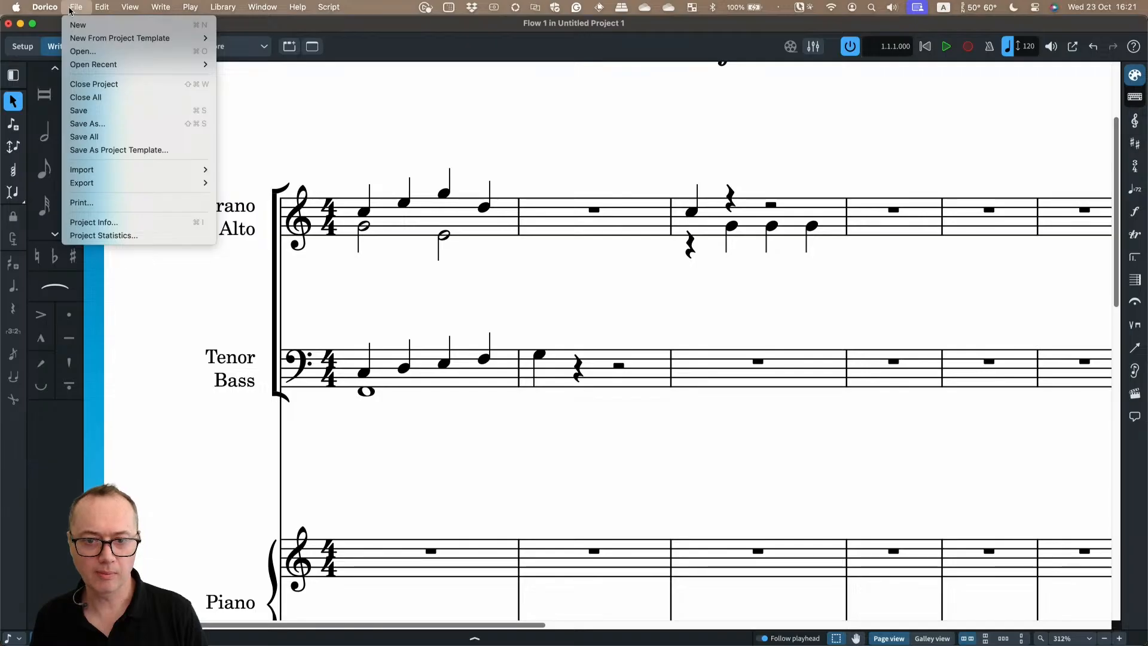
mouse_move(45, 7)
left_click(63, 43)
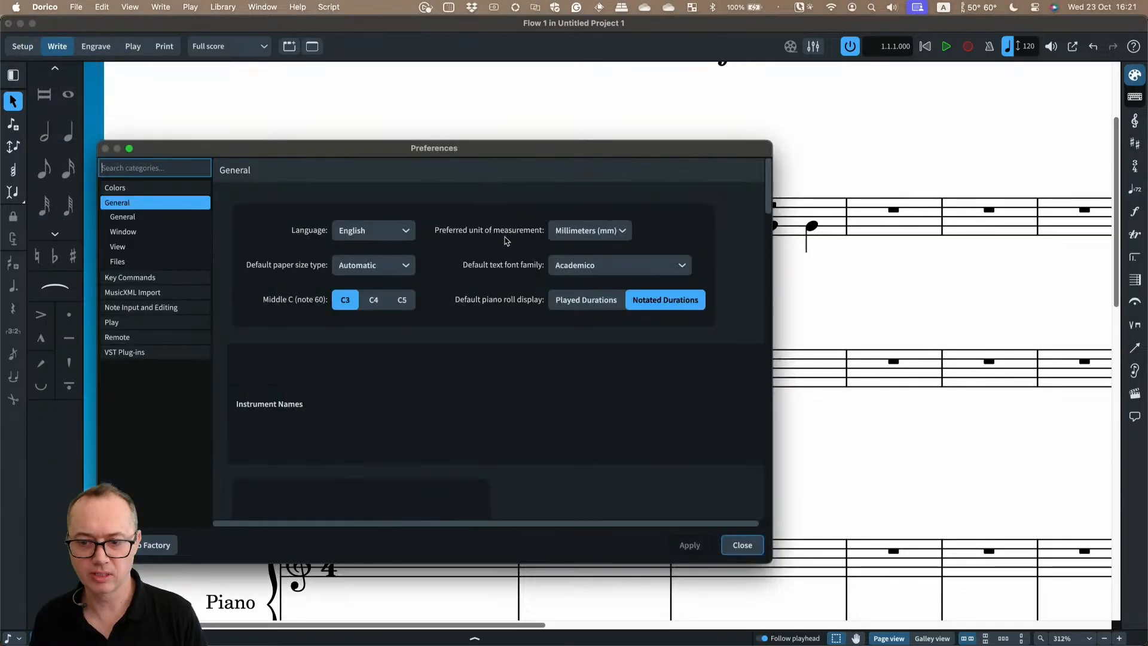
left_click(136, 189)
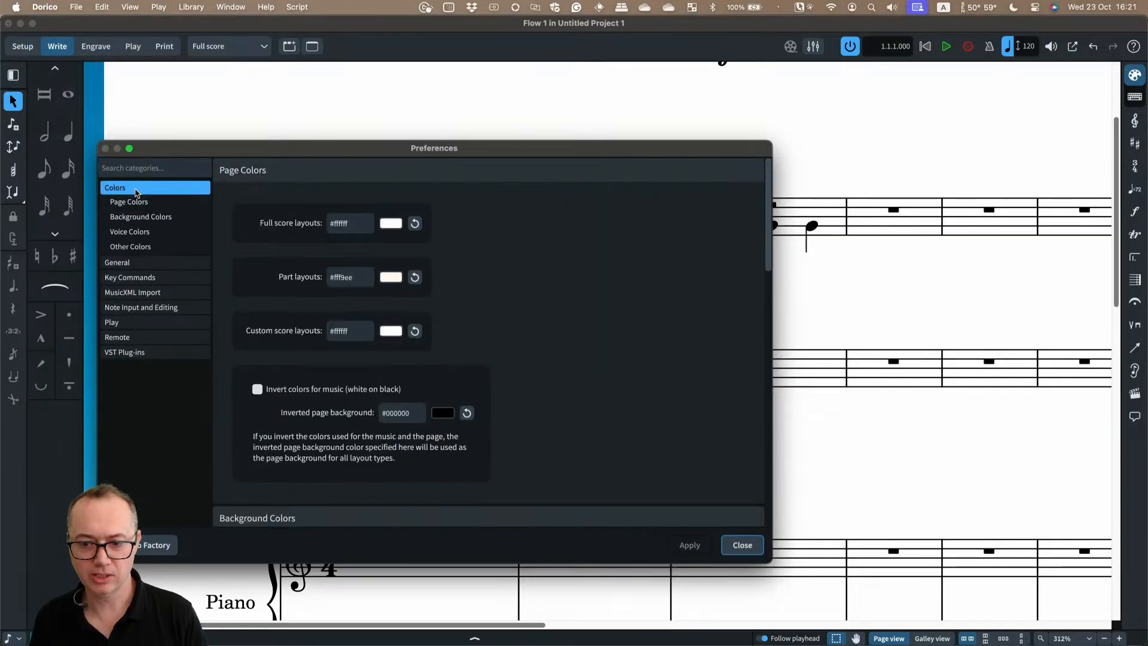
left_click_drag(287, 152, 357, 96)
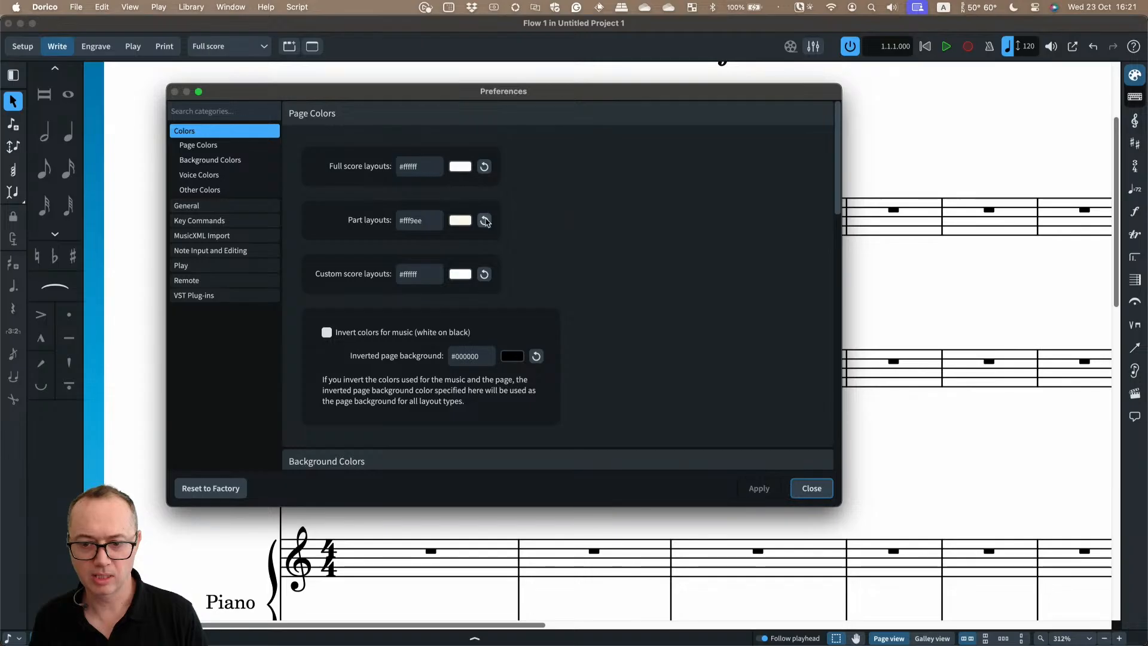
scroll(664, 338, "down", 10)
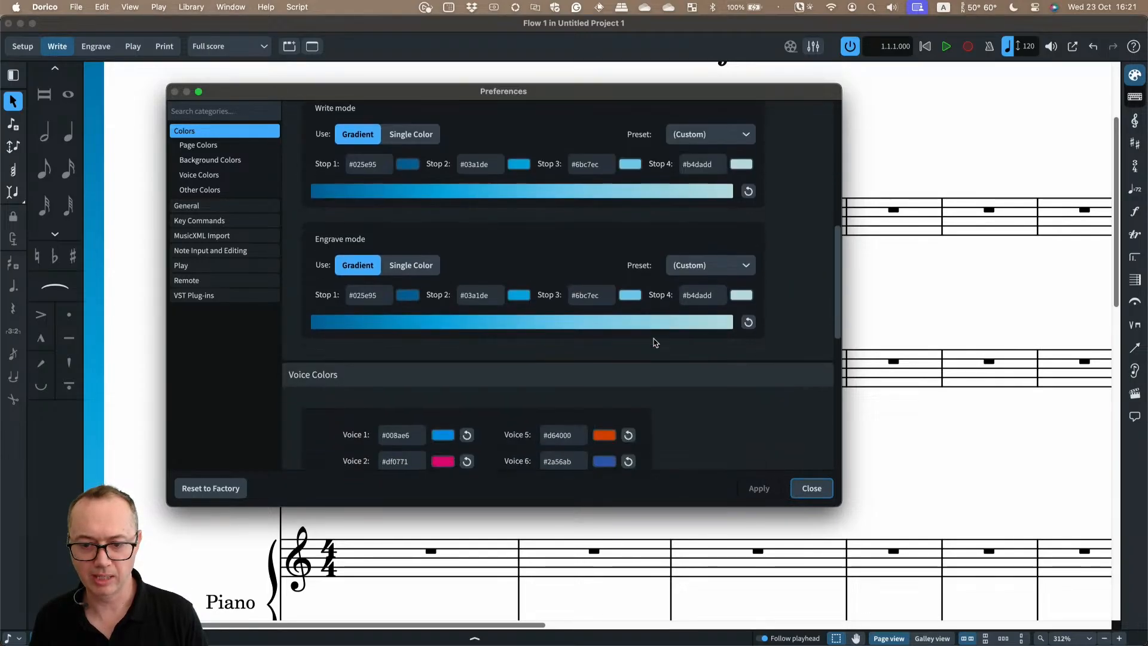
scroll(657, 342, "down", 5)
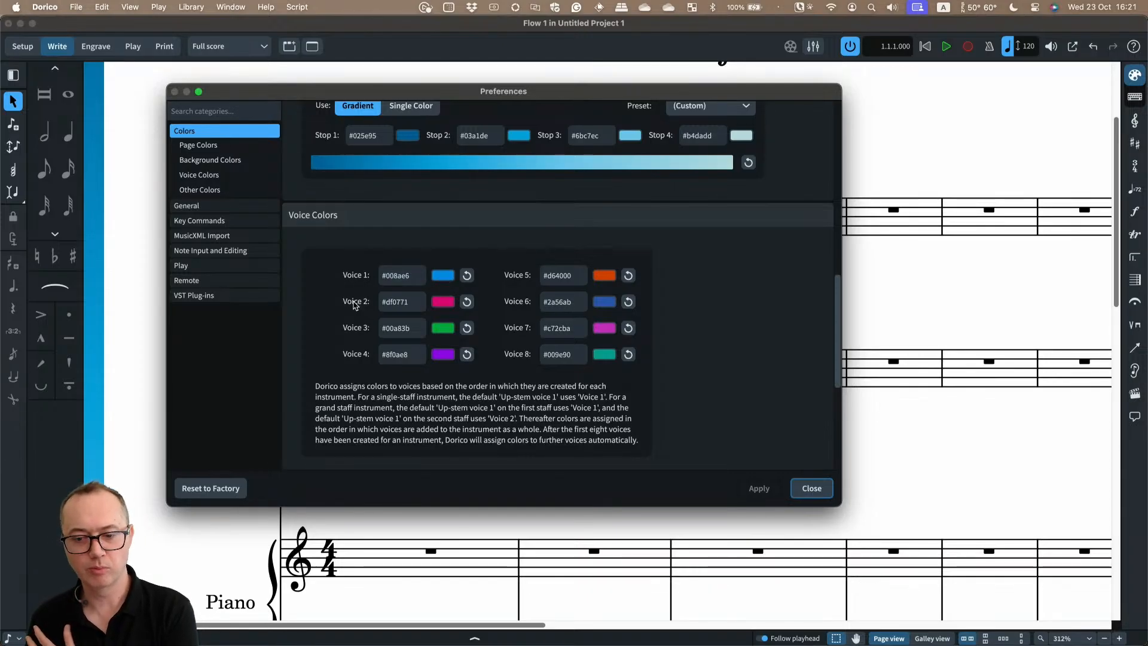
left_click(811, 488)
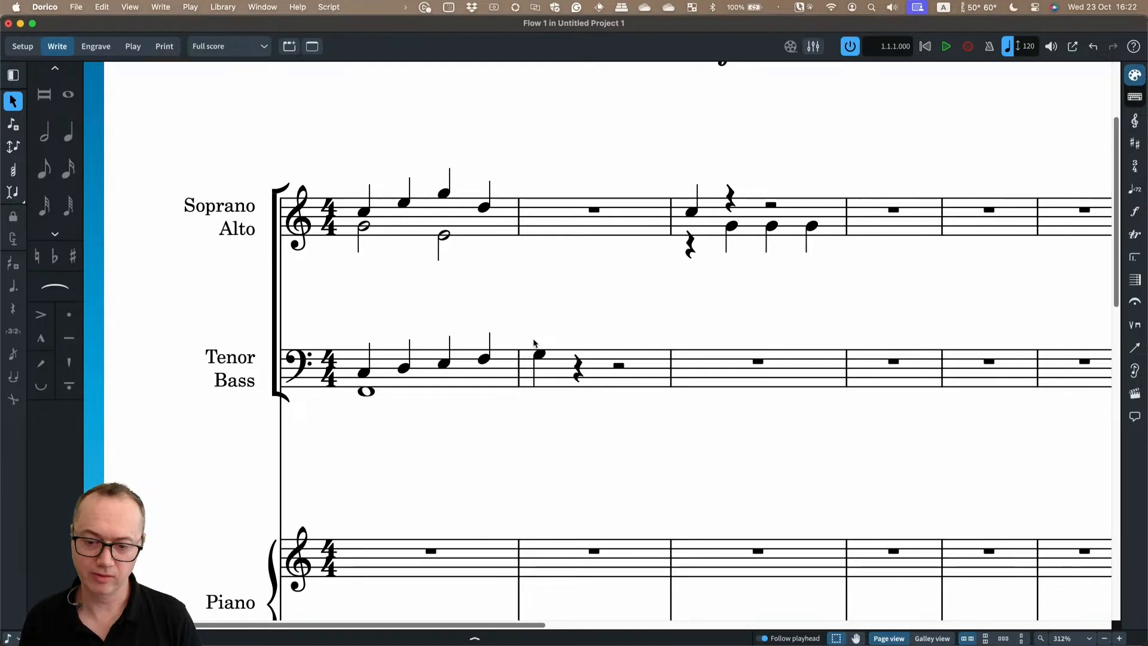
Extend the up-stem caret across both choir staves in bar 4 and enter two quarter-note chords, C over E and C over G, E, C, C
scroll(536, 336, "down", 3)
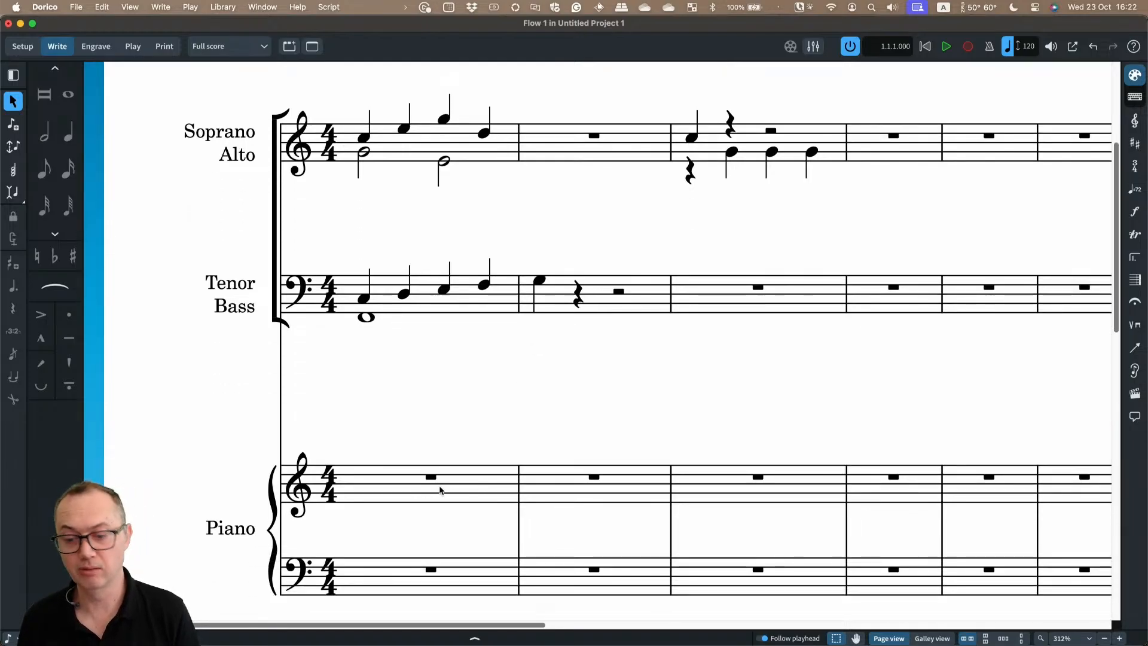
scroll(418, 411, "up", 1)
scroll(418, 411, "up", 5)
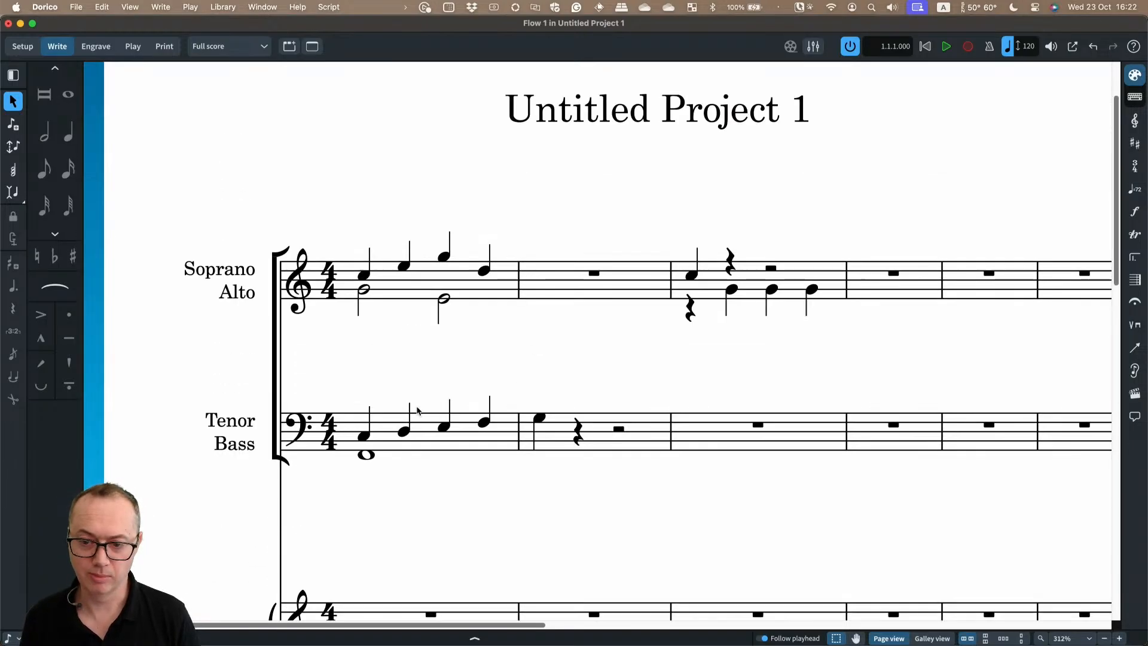
scroll(455, 369, "down", 3)
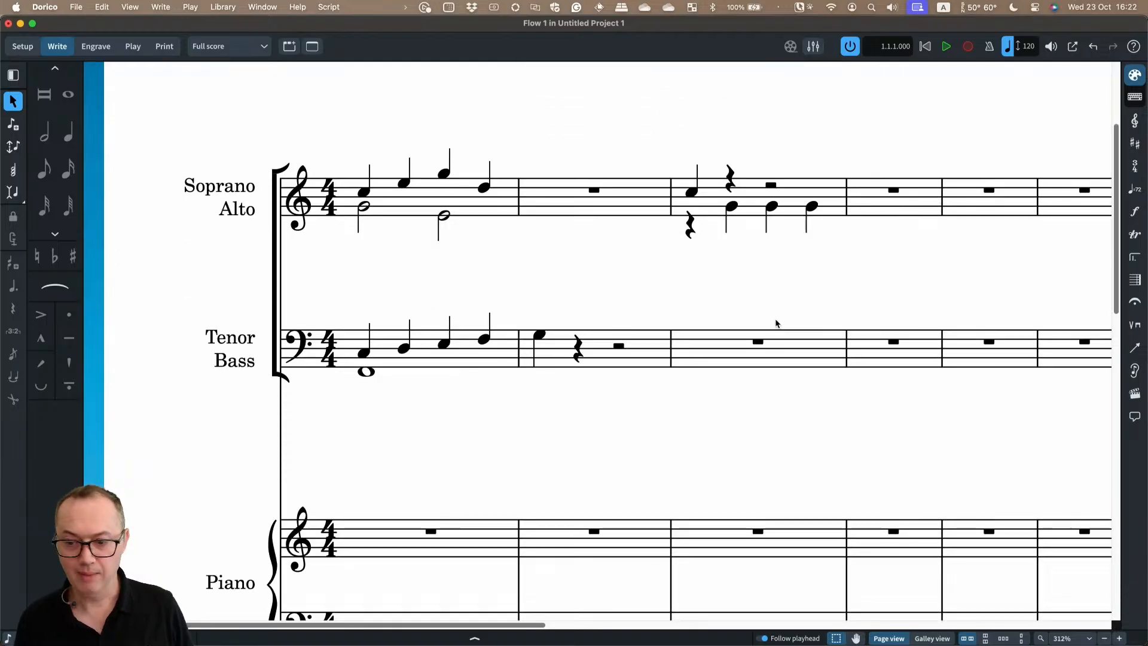
left_click(859, 206)
key("Return")
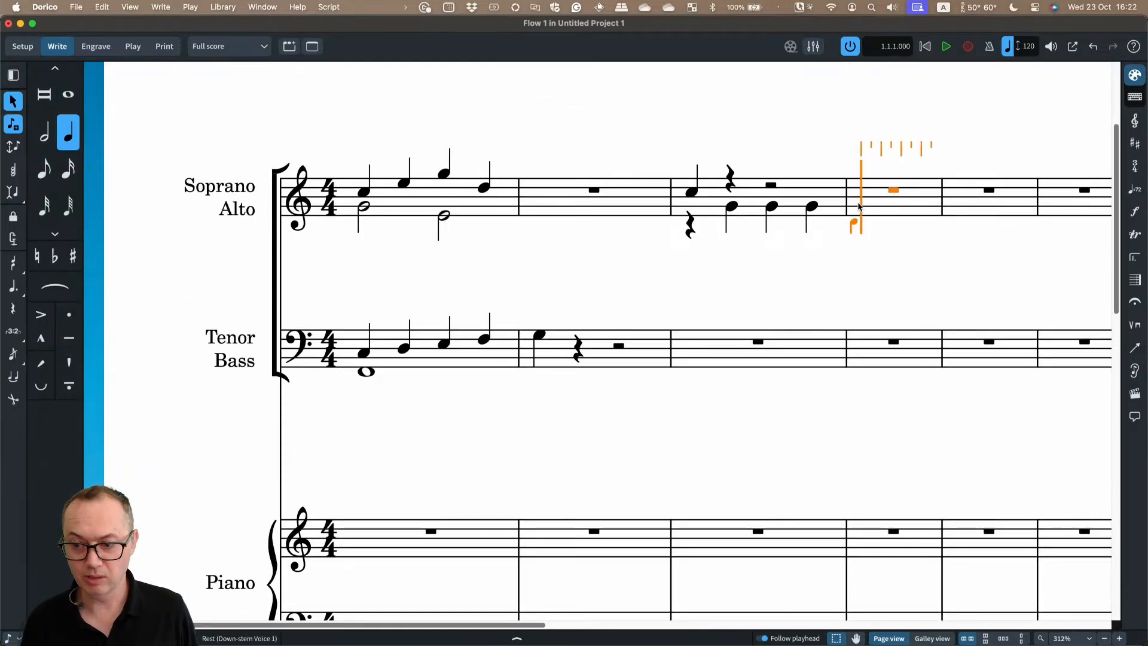
key("v")
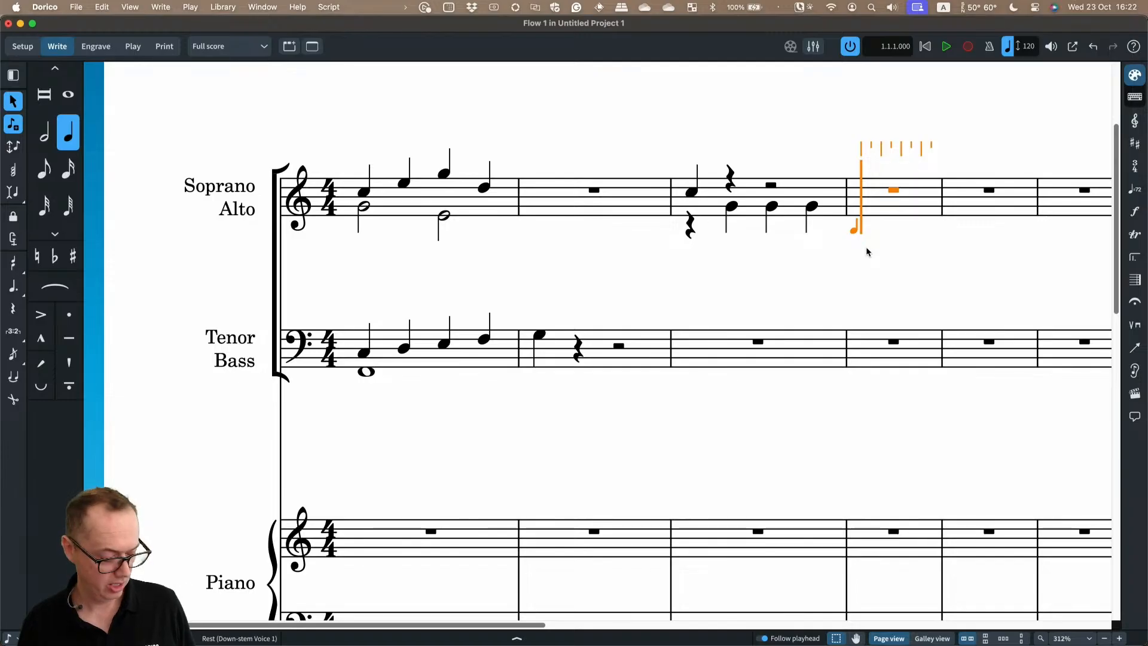
key("shift+Down")
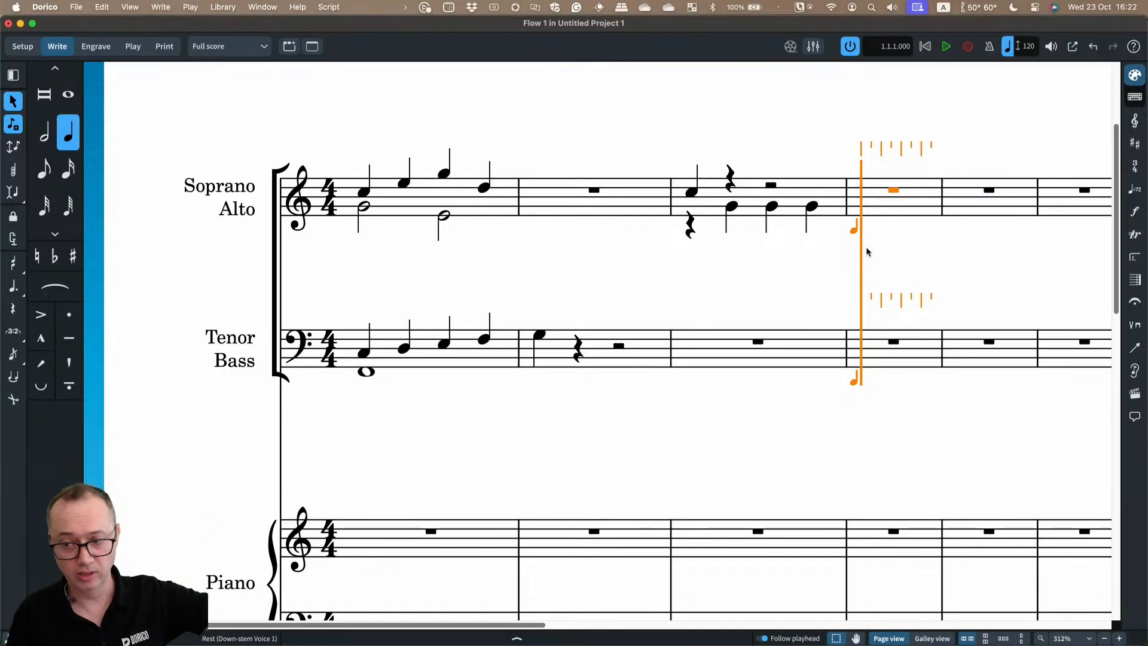
key("e")
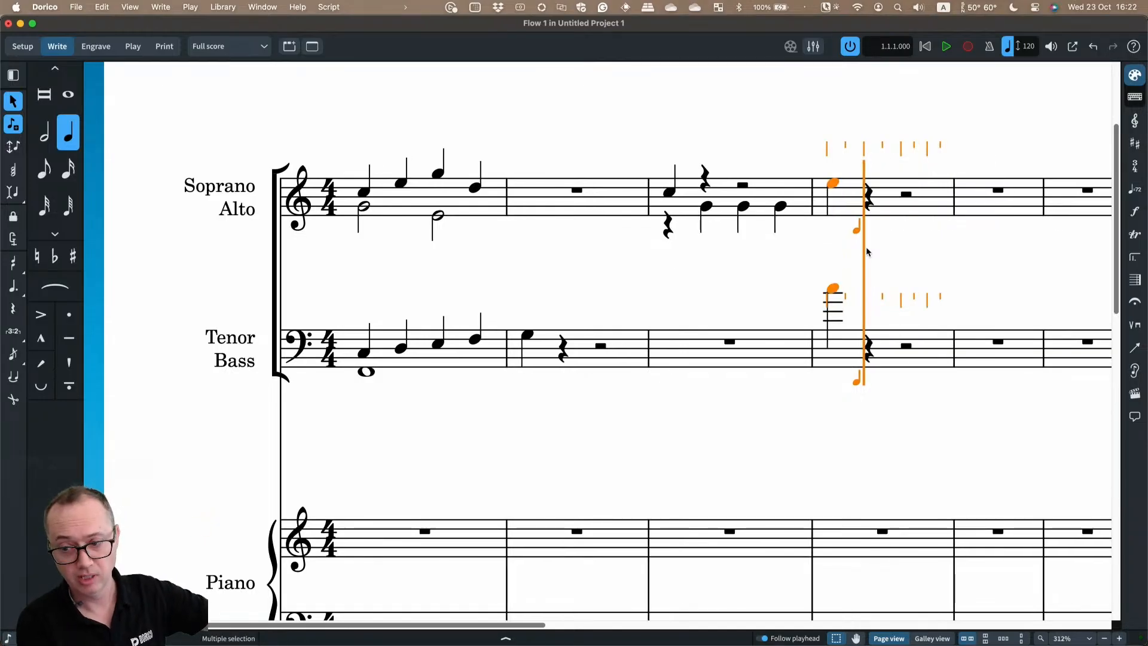
key("super+z")
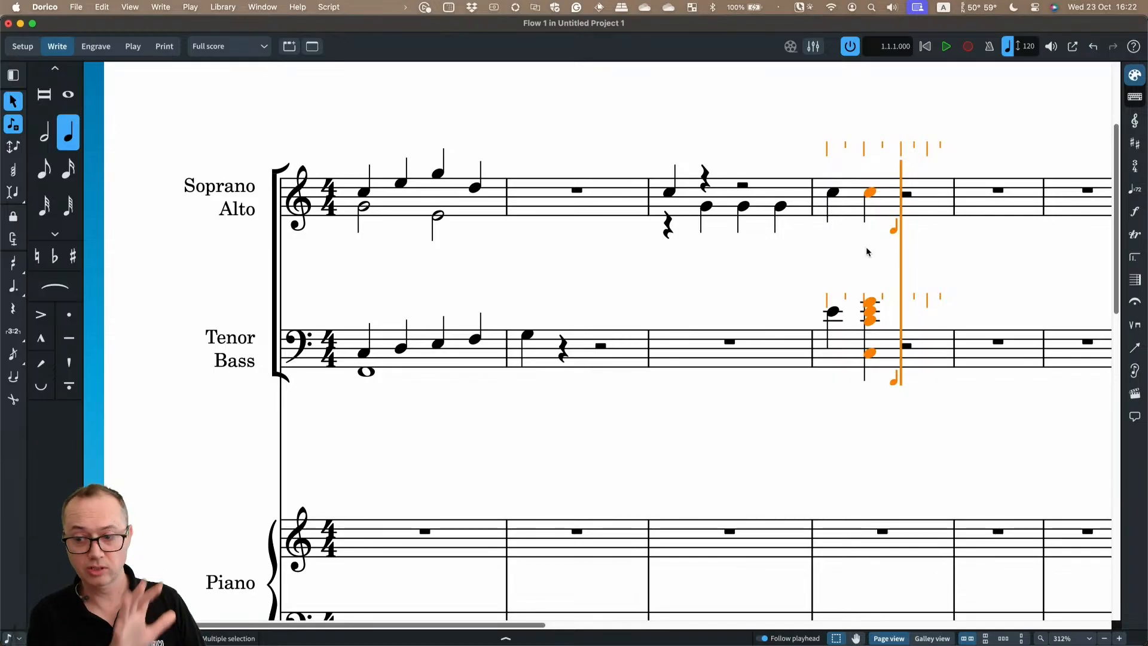
key("Escape")
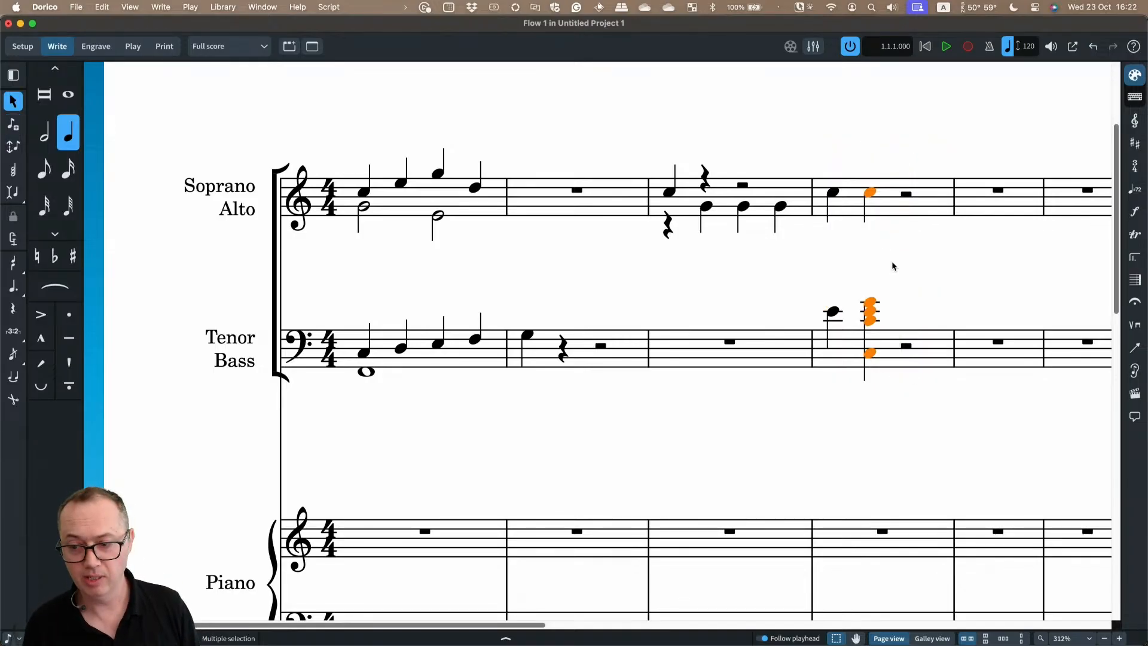
Move the upper G and E of the second Tenor/Bass chord in bar 4 to the Soprano/Alto staff above
left_click(871, 304)
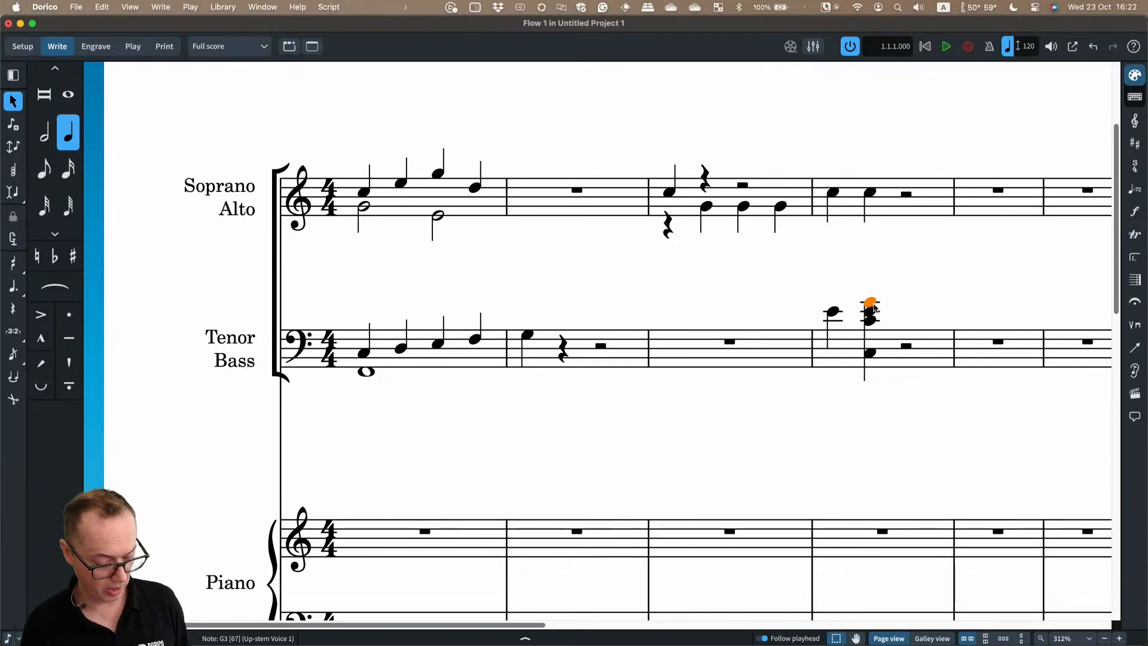
key("super+shift+Up")
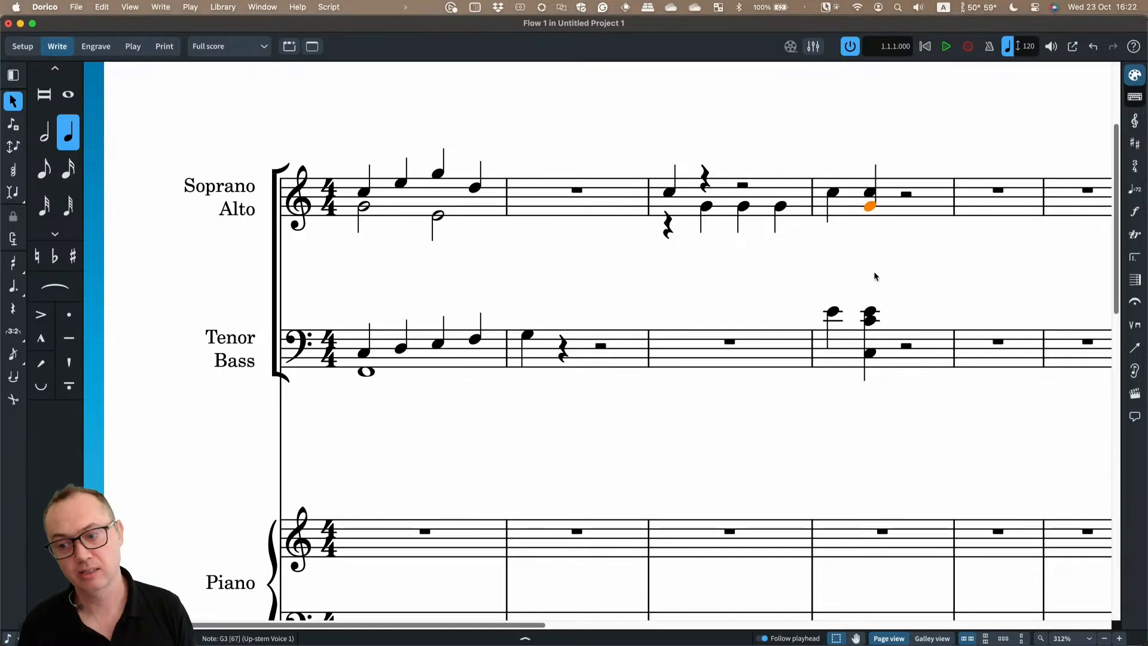
key("alt+Down")
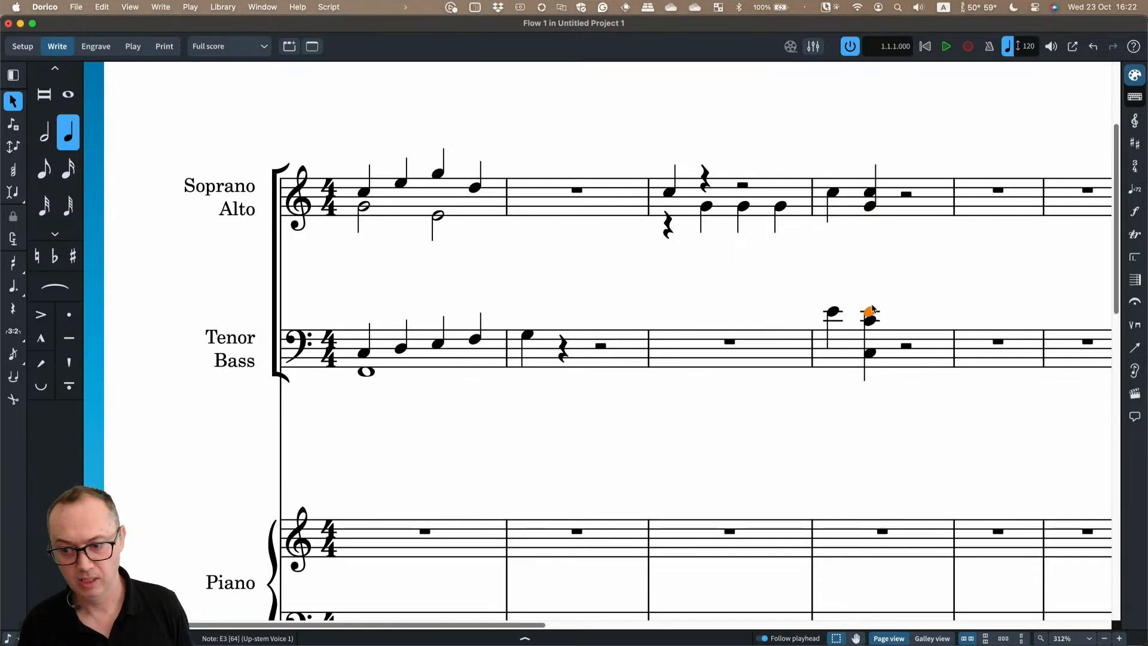
key("super+shift+Up")
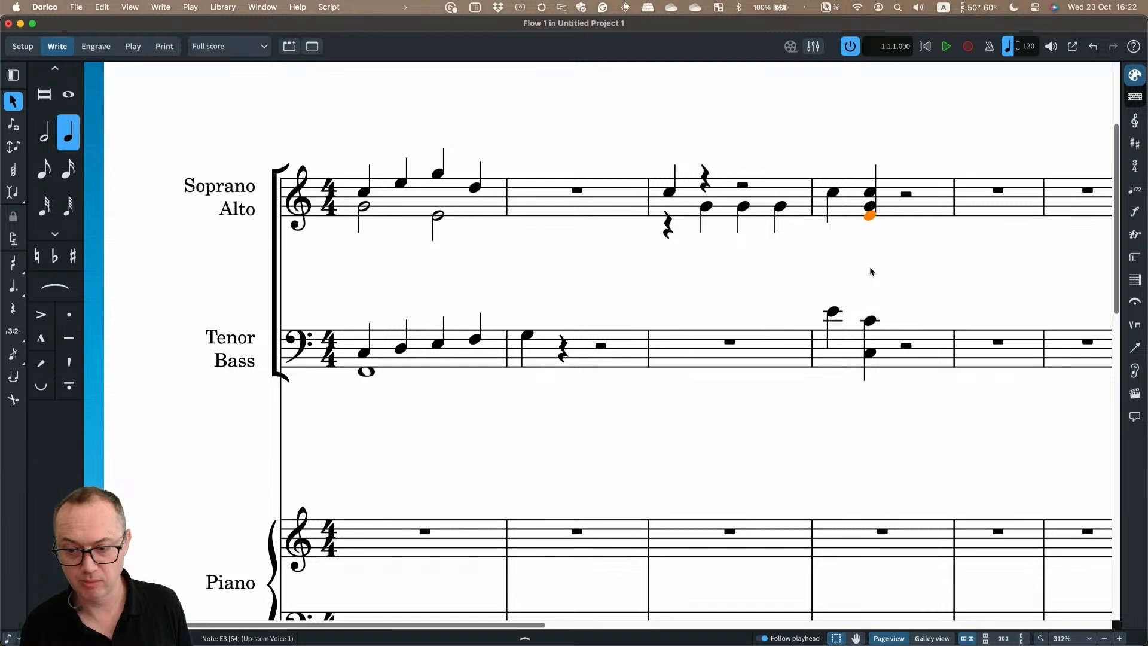
Move the last Alto G in bar 3 to the staff below and back to the Soprano/Alto staff
key("Left")
key("Left")
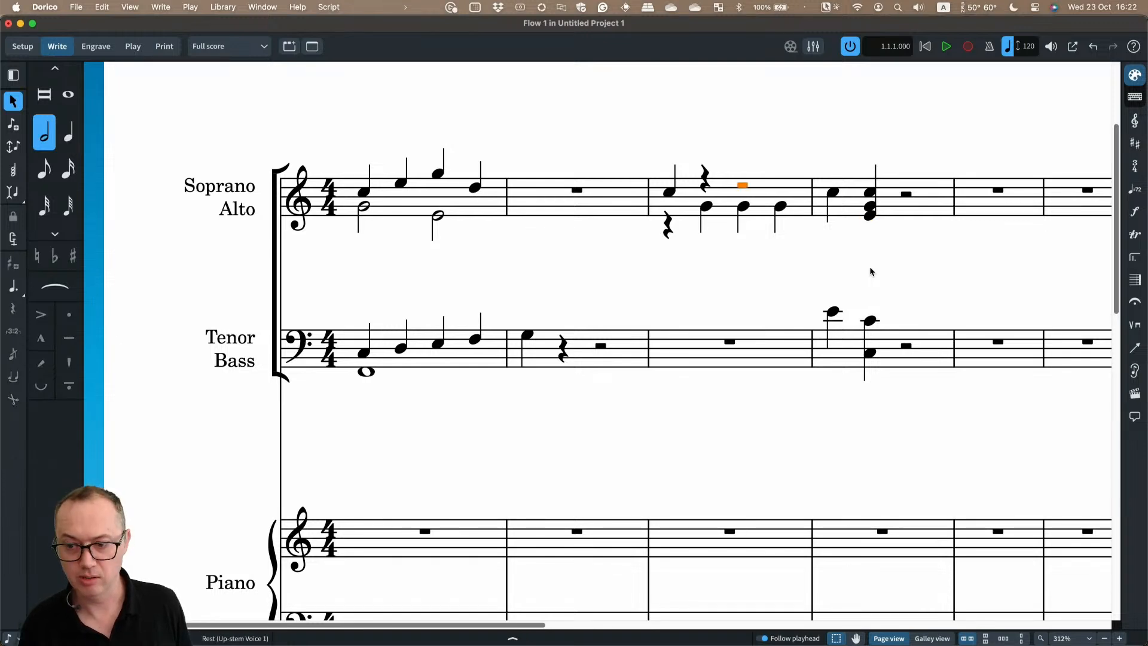
key("Down")
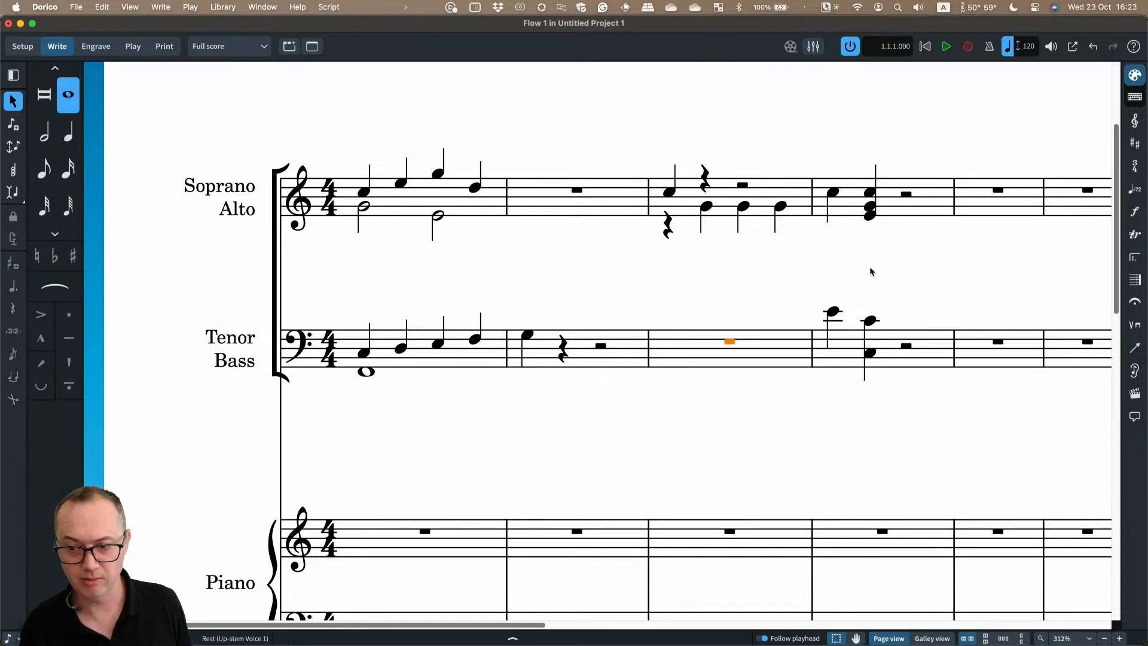
left_click(779, 209)
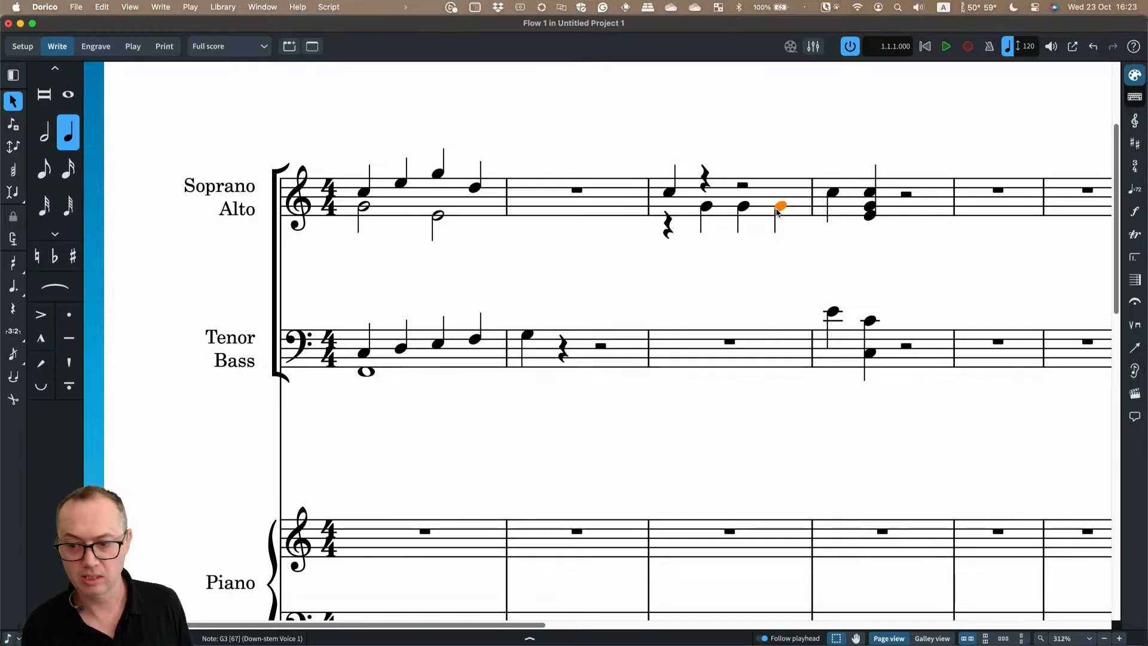
key("super+shift+Down")
key("super+shift+Up")
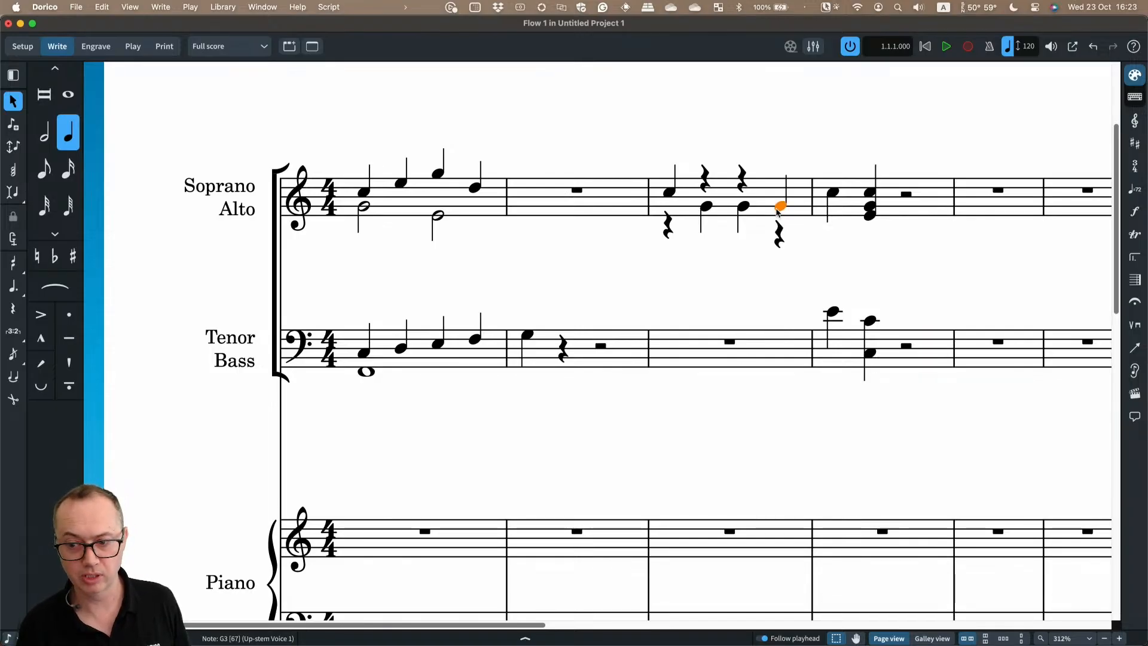
Look up the Move to Staff Above and Move to Staff Below commands among the special paste options
left_click(102, 7)
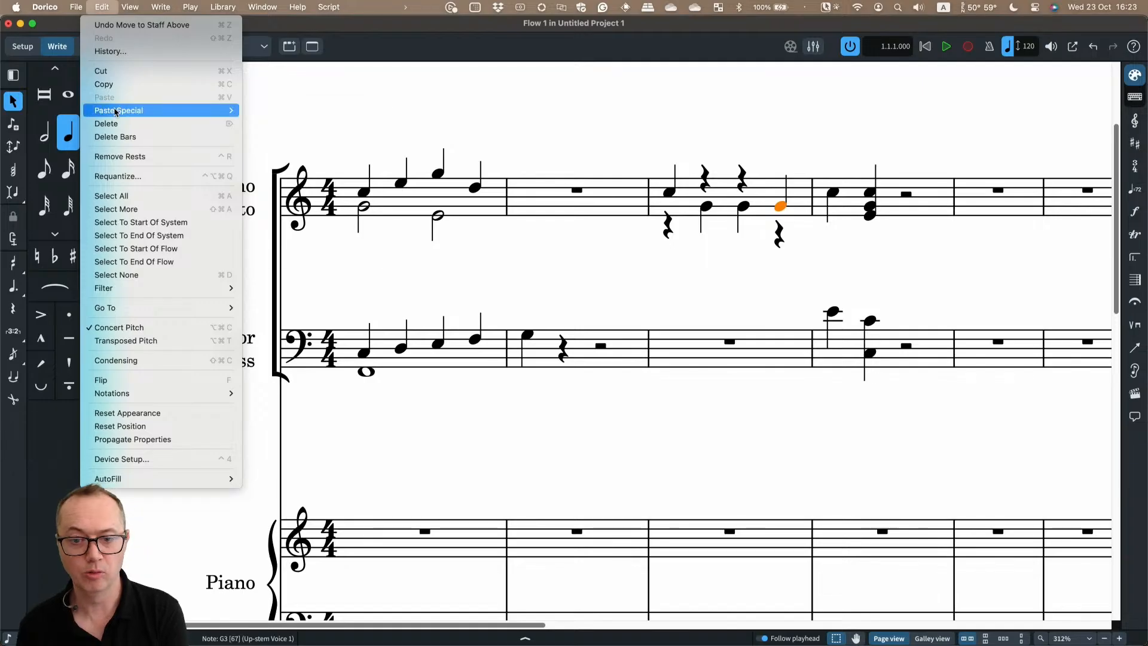
mouse_move(168, 111)
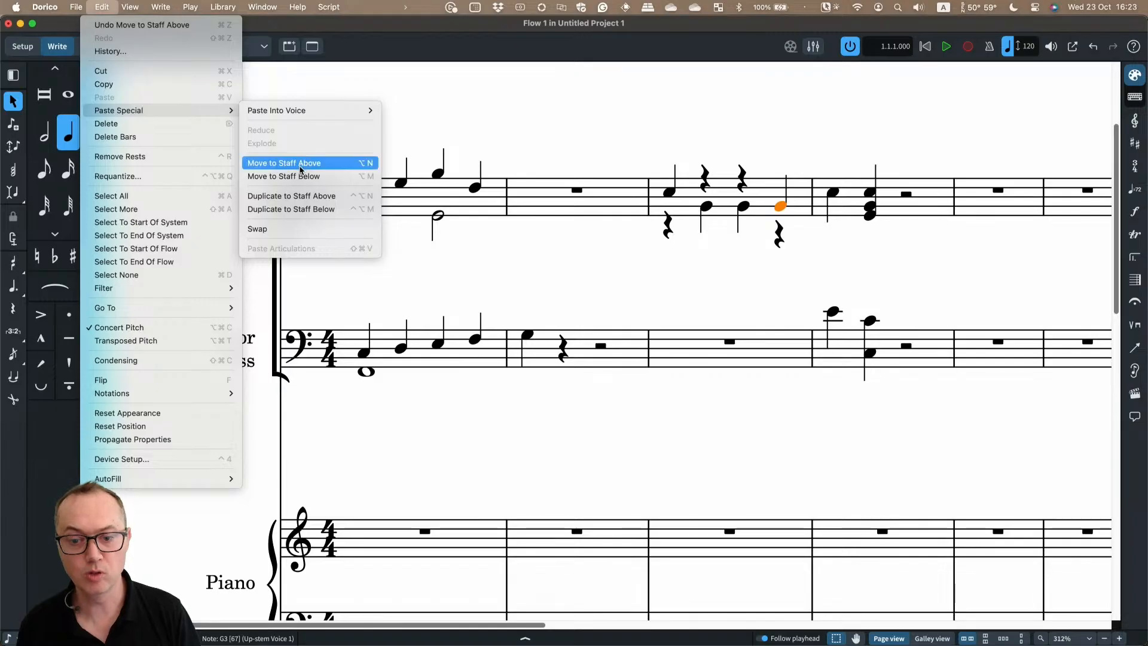
left_click(369, 167)
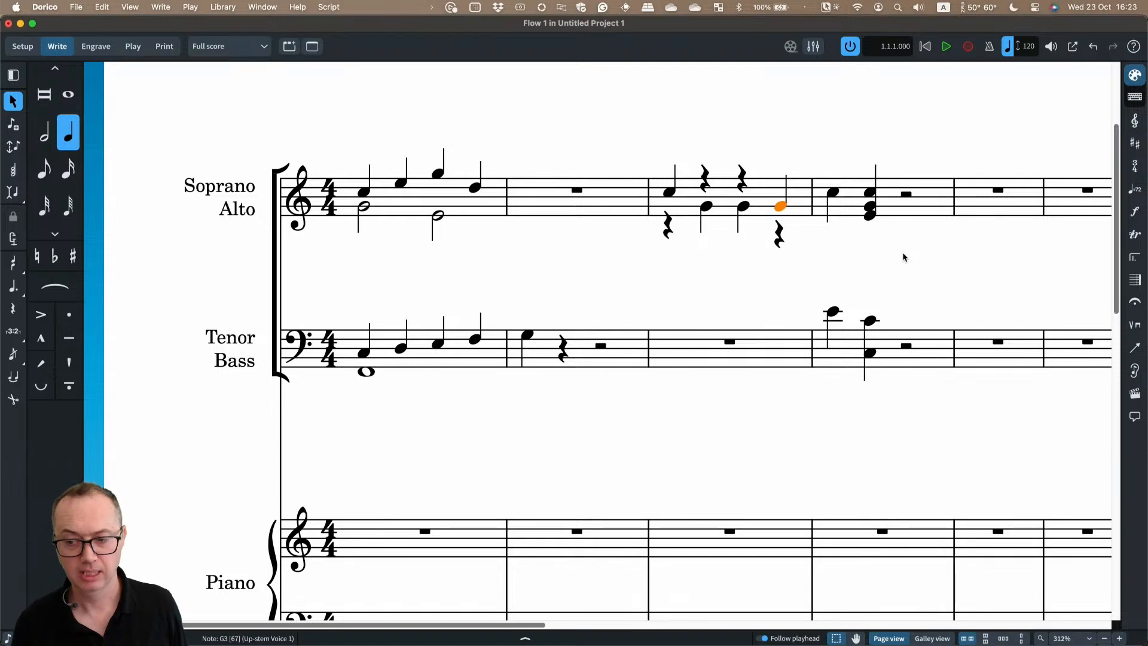
Assign the last G in bar 3 and the E in bar 4's Soprano/Alto chord to the down-stem voice
scroll(904, 253, "right", 4)
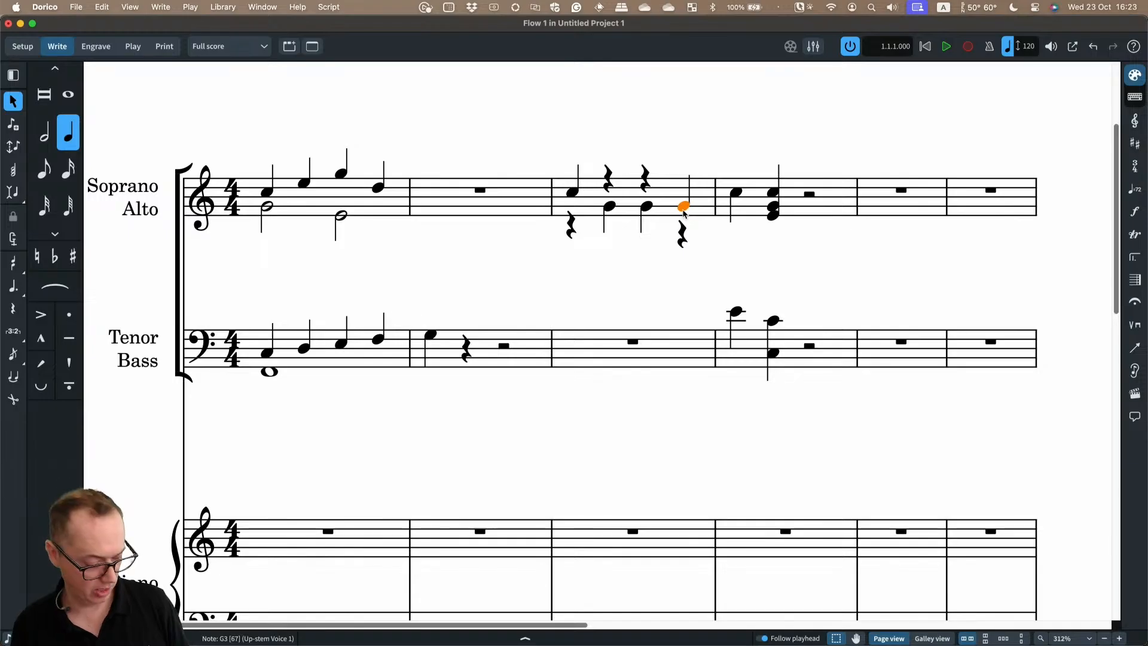
key("v")
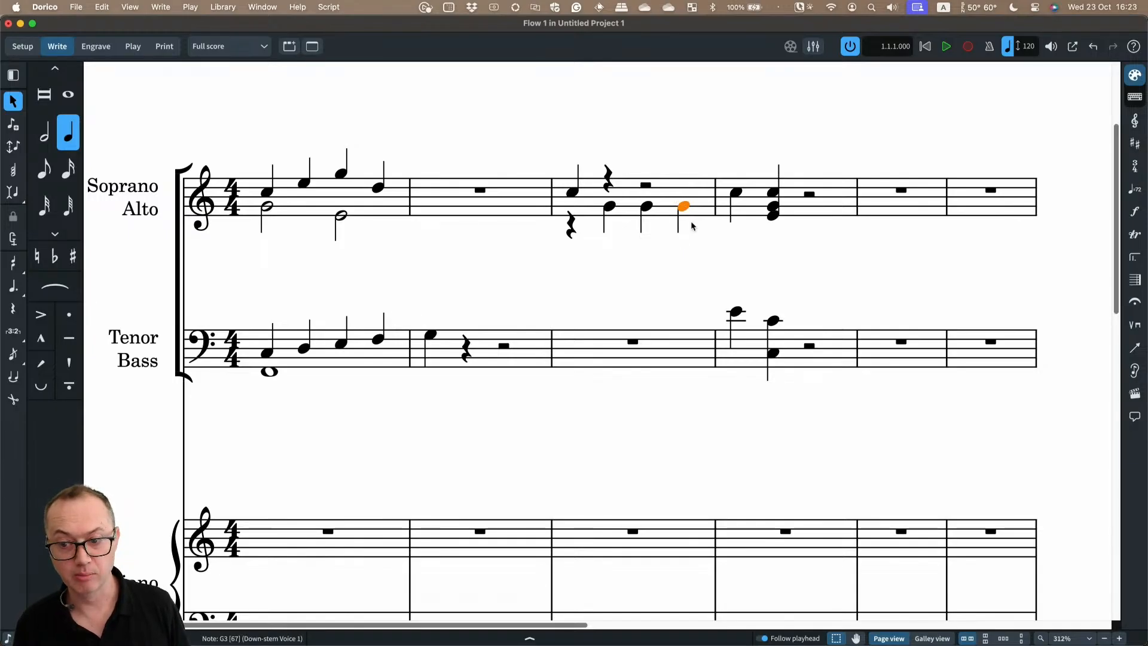
left_click(773, 219)
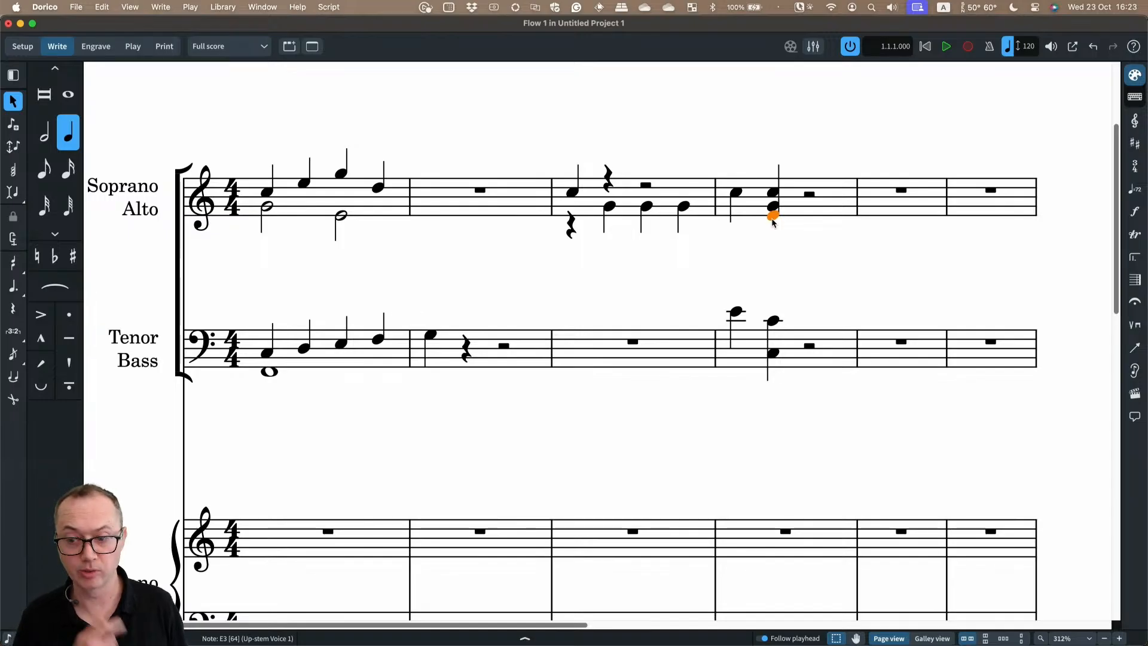
key("v")
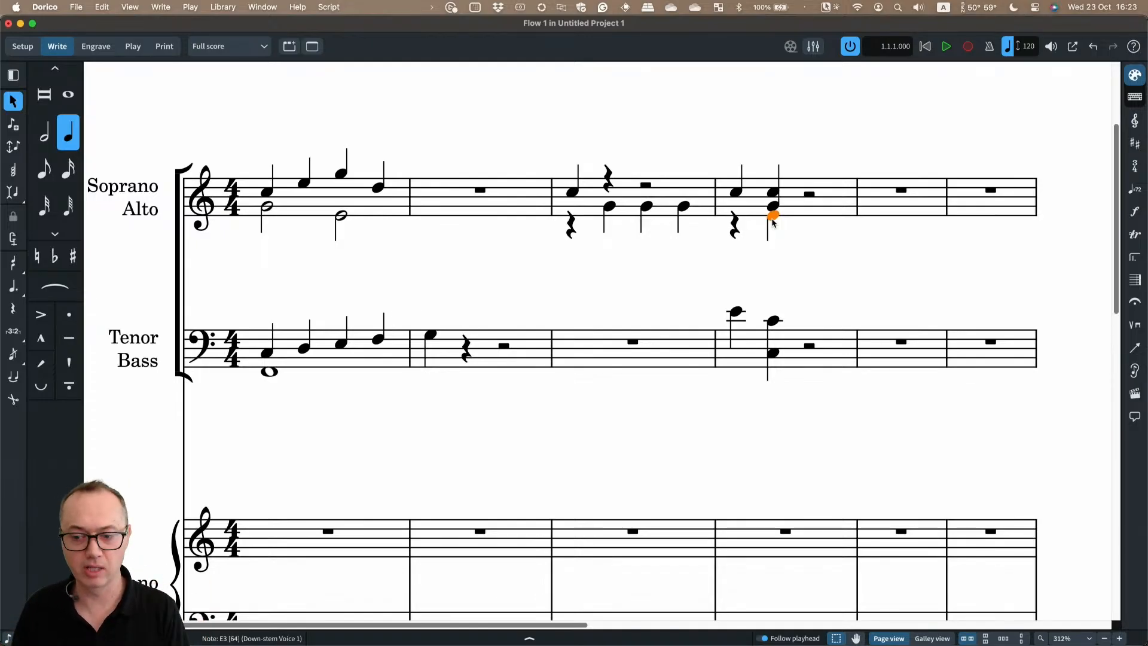
Assign both the G and the E of bar 4's Soprano/Alto chord to the down-stem voice
key("v")
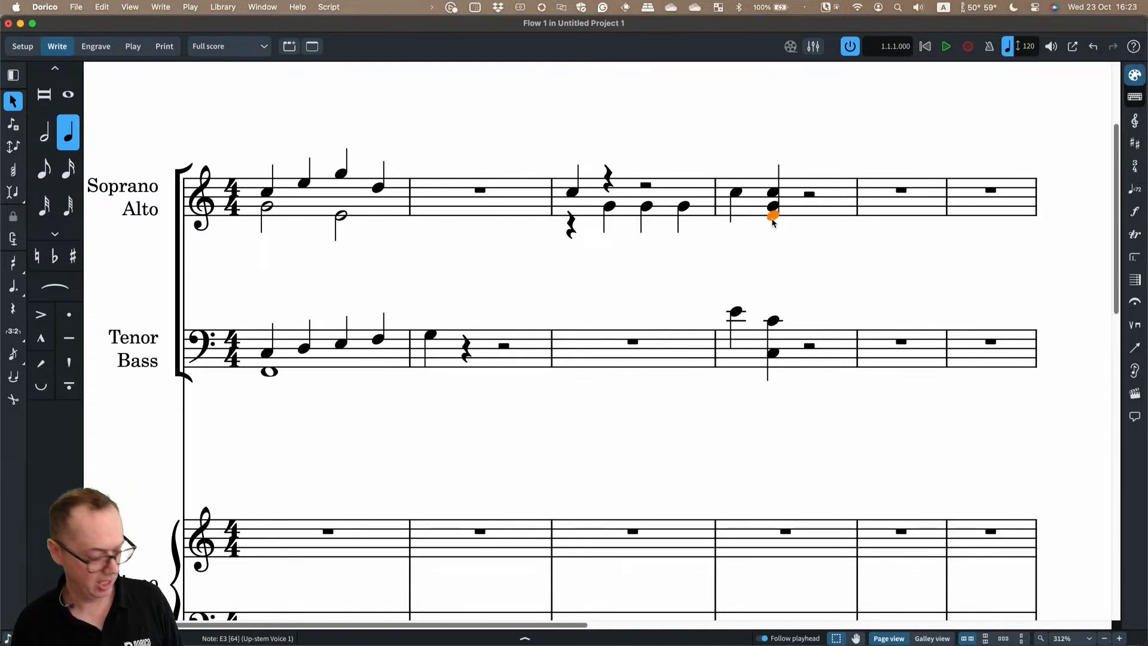
left_click(773, 207, "shift")
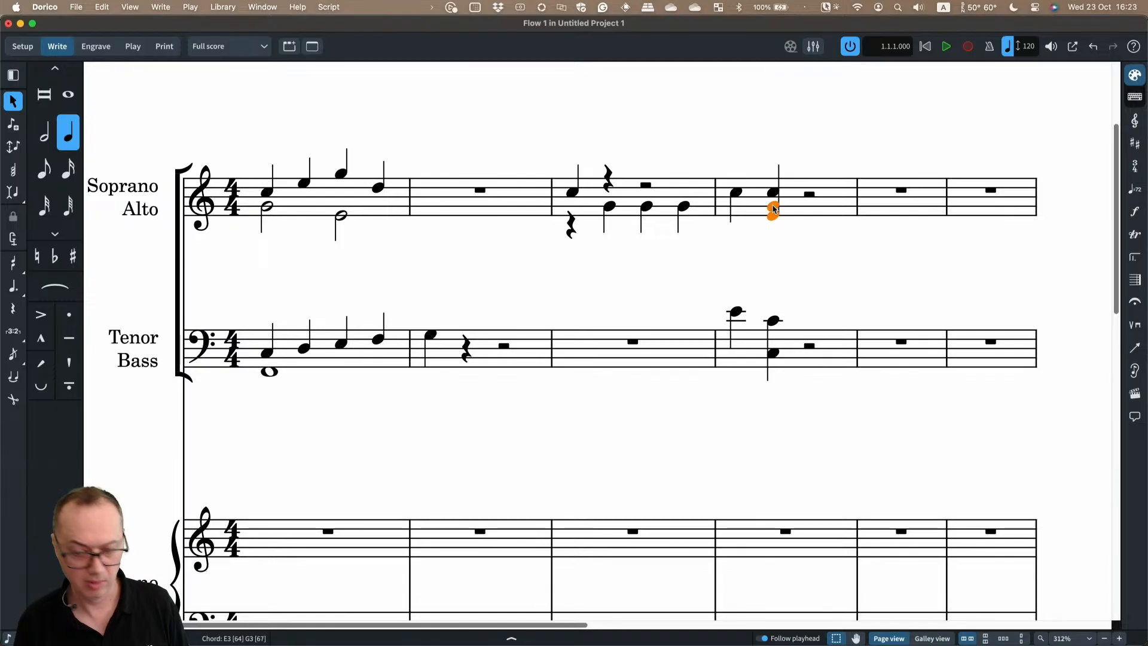
key("v")
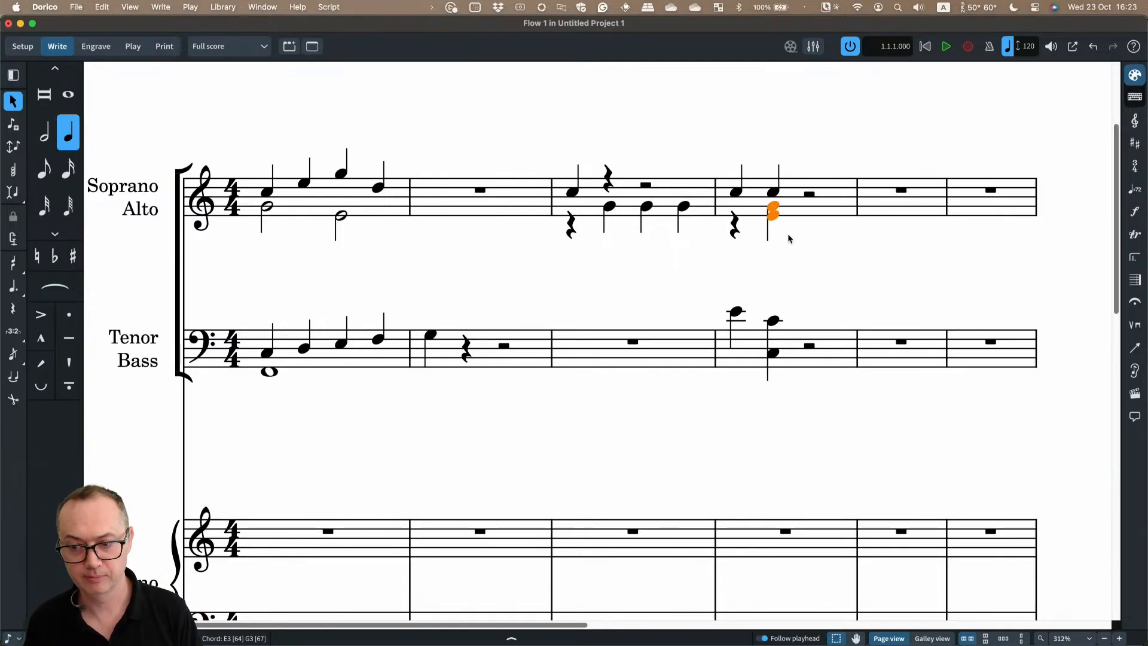
key("Escape")
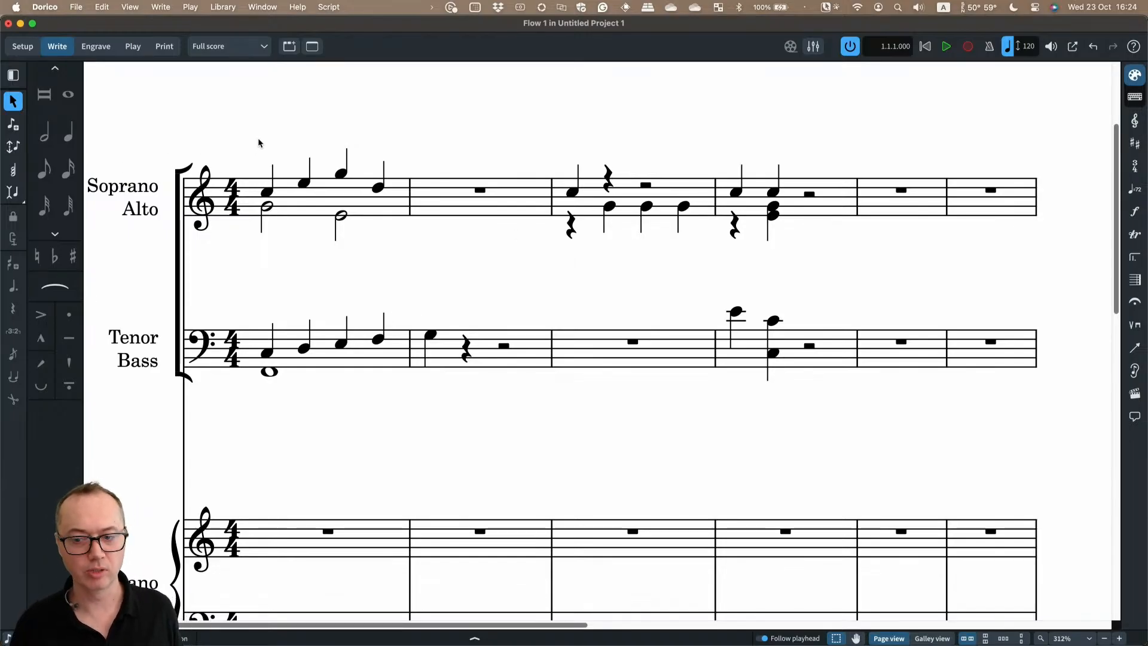
Apply the Funk 7-shape noteheads in the Notes engraving options and uncover the score to examine the note shapes
scroll(258, 142, "left", 2)
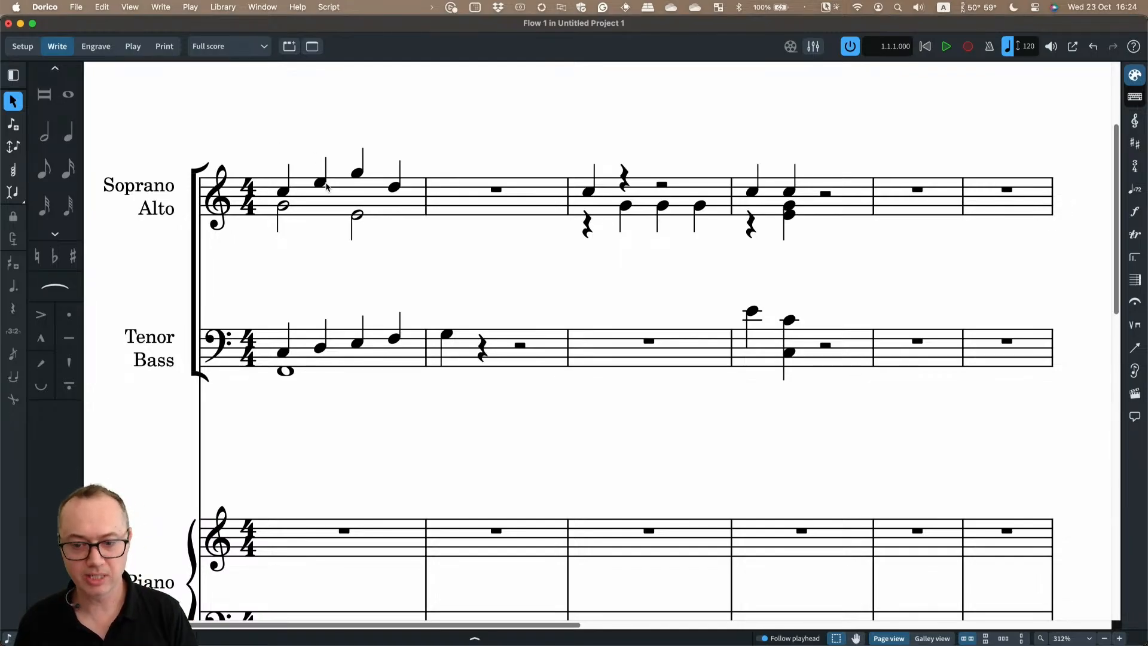
left_click(223, 7)
left_click(247, 281)
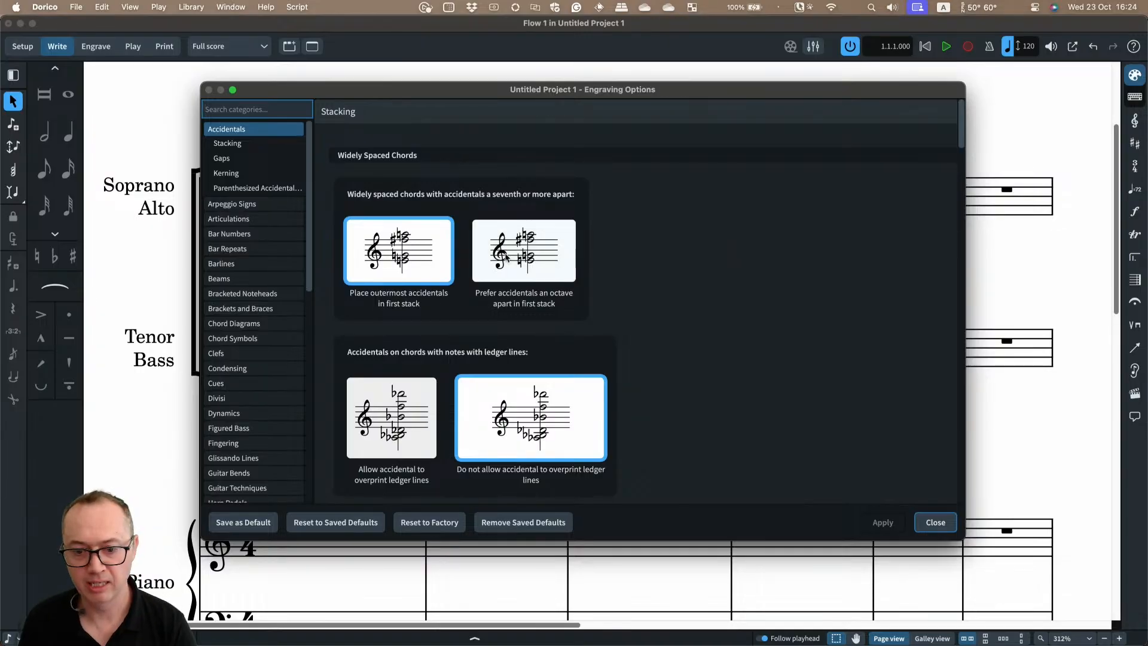
scroll(250, 452, "down", 1)
scroll(250, 449, "down", 8)
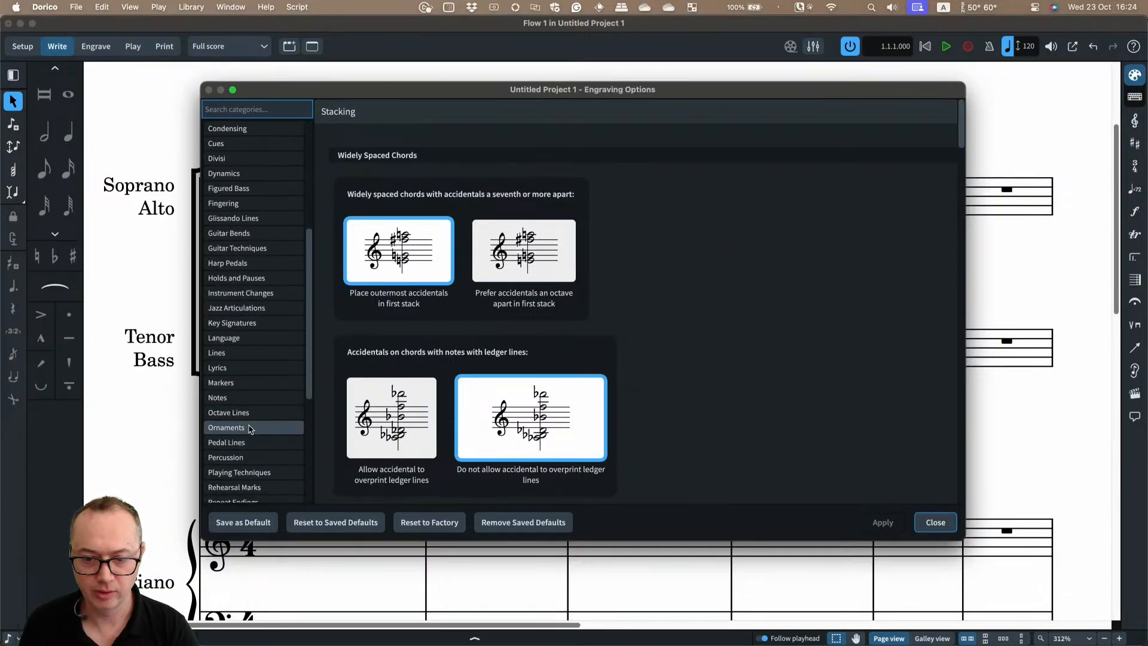
left_click(239, 398)
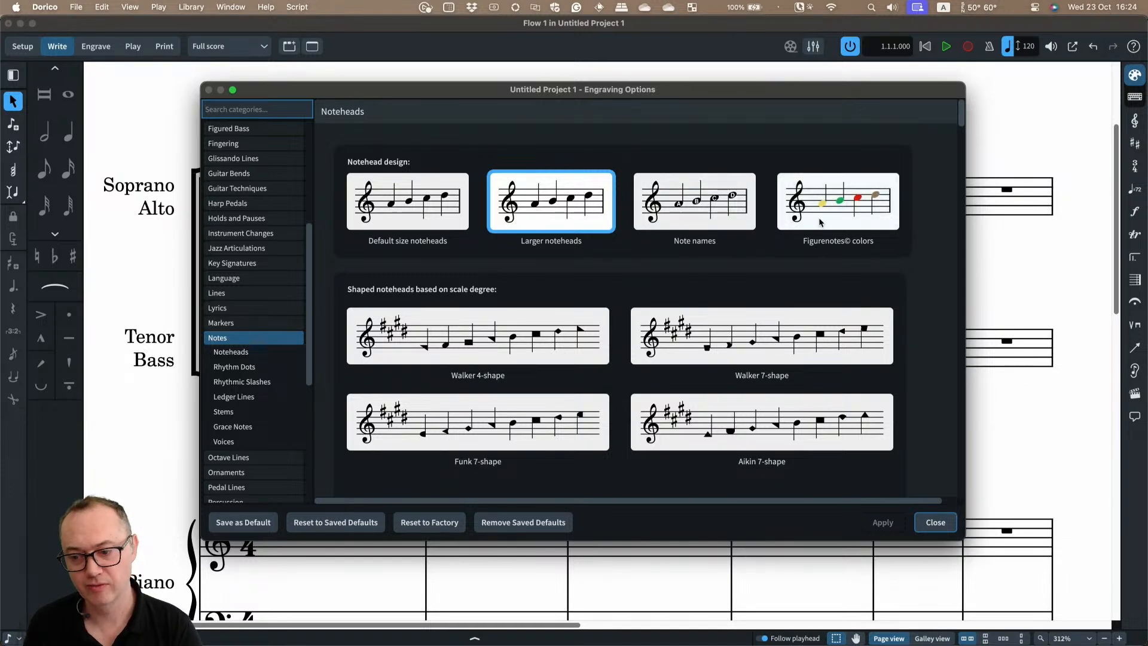
scroll(546, 273, "down", 3)
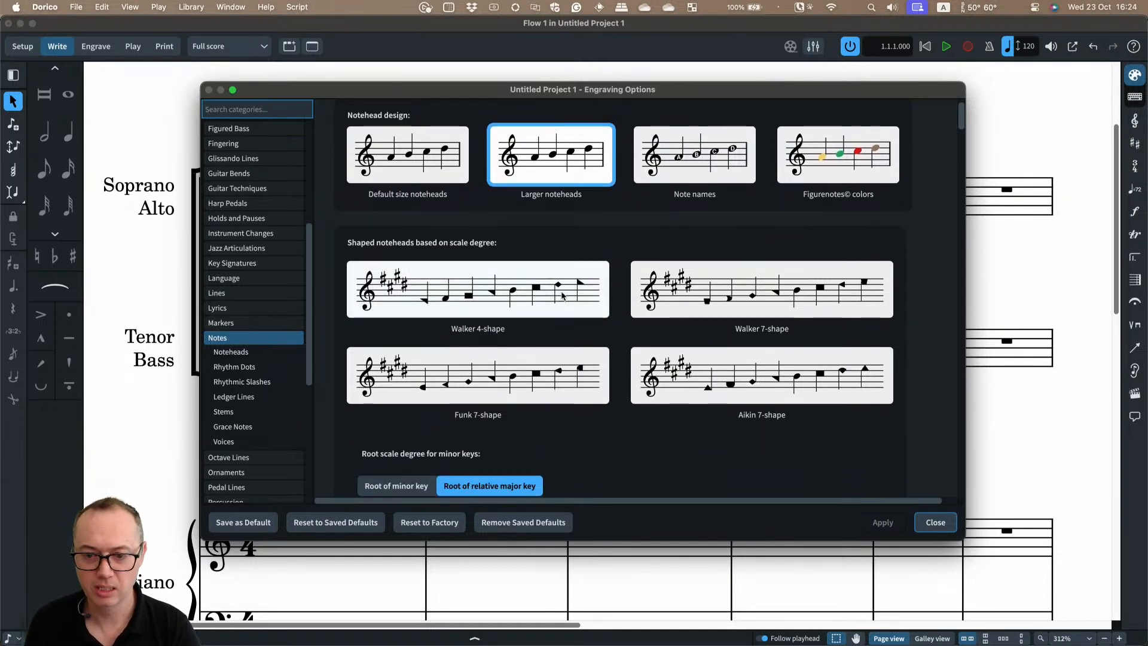
scroll(562, 293, "down", 4)
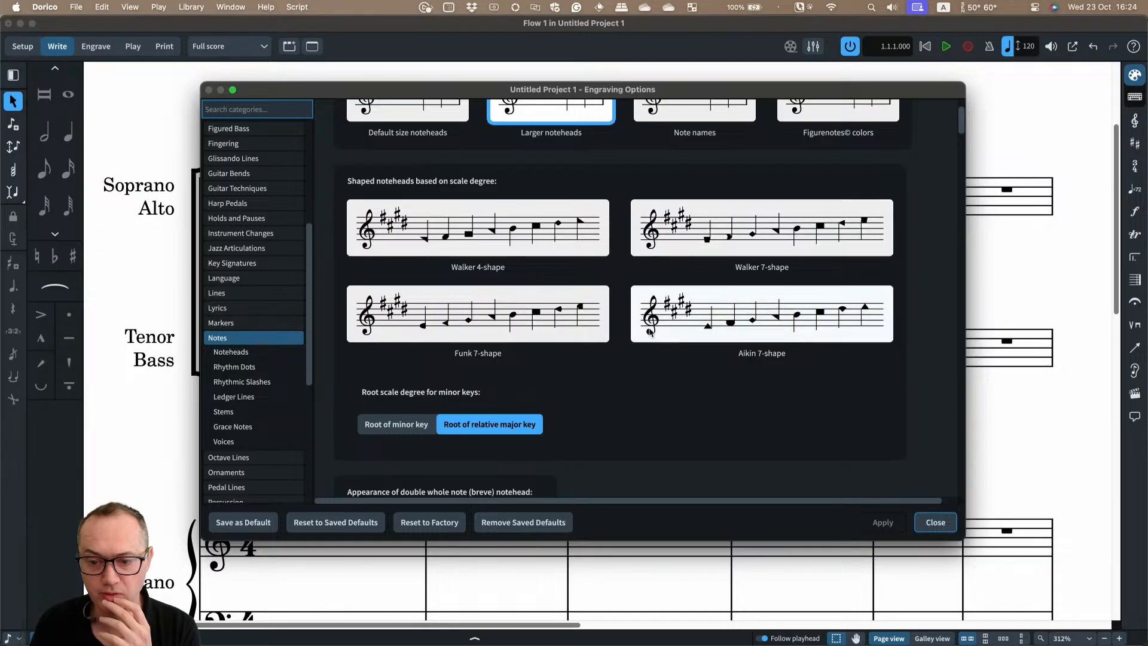
left_click(508, 328)
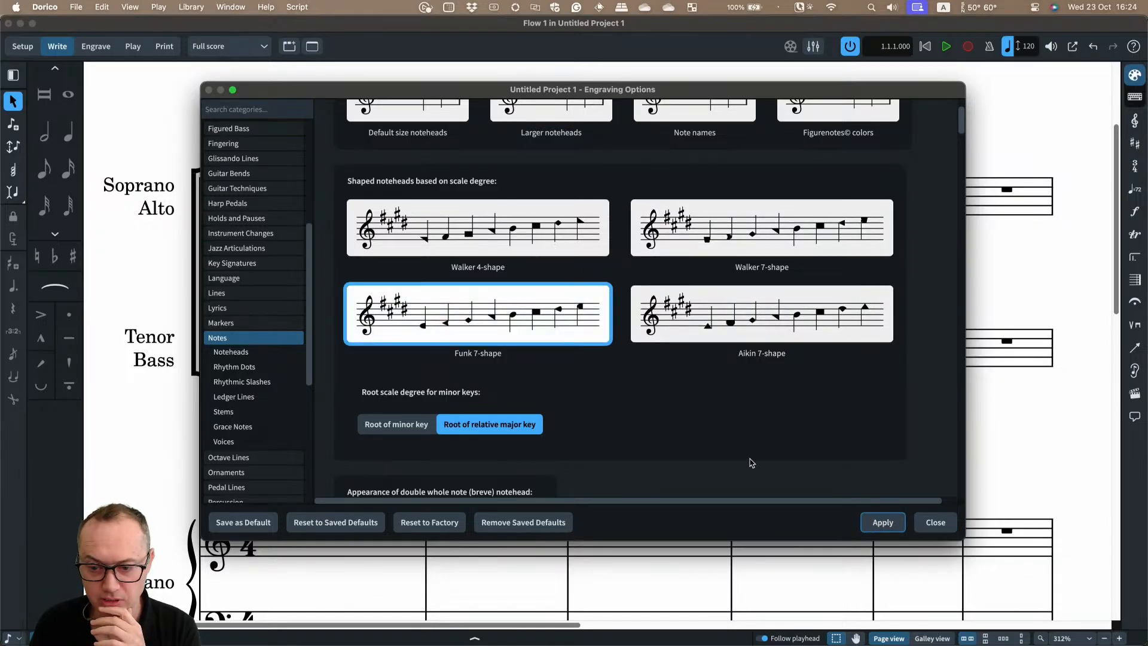
left_click(878, 530)
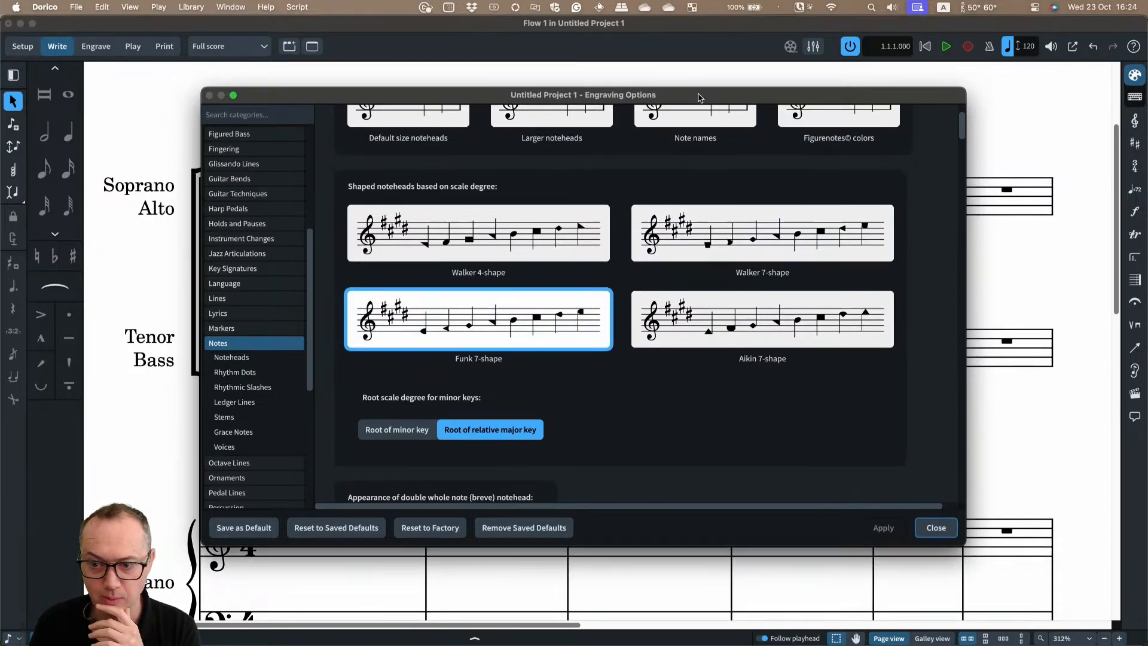
left_click_drag(700, 92, 721, 426)
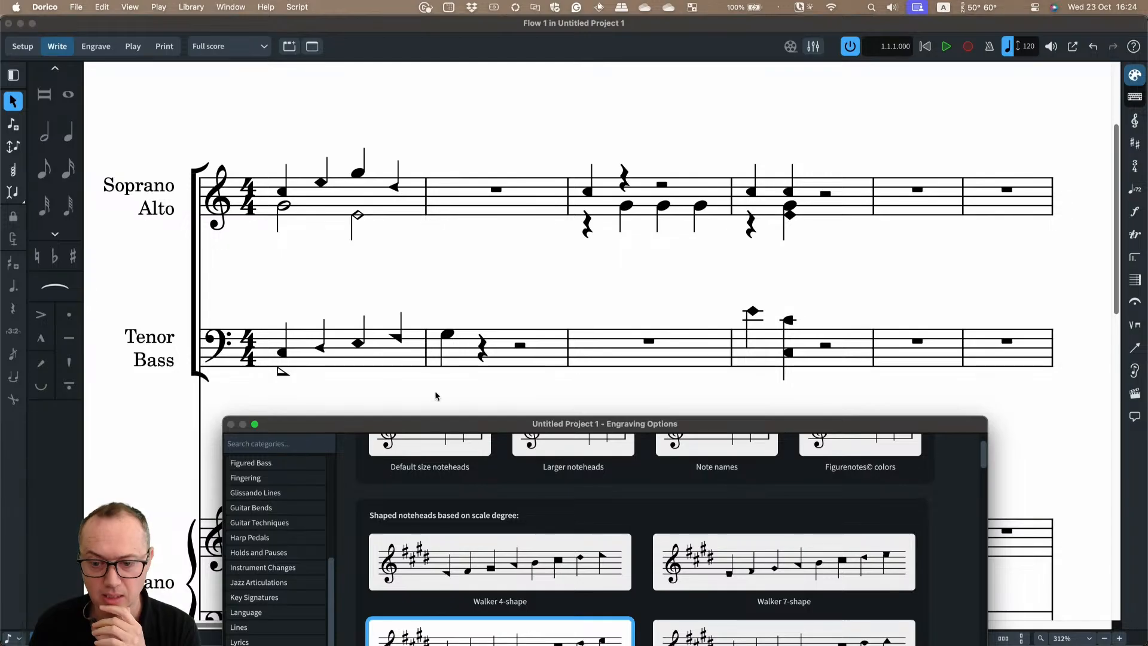
left_click_drag(449, 427, 456, 418)
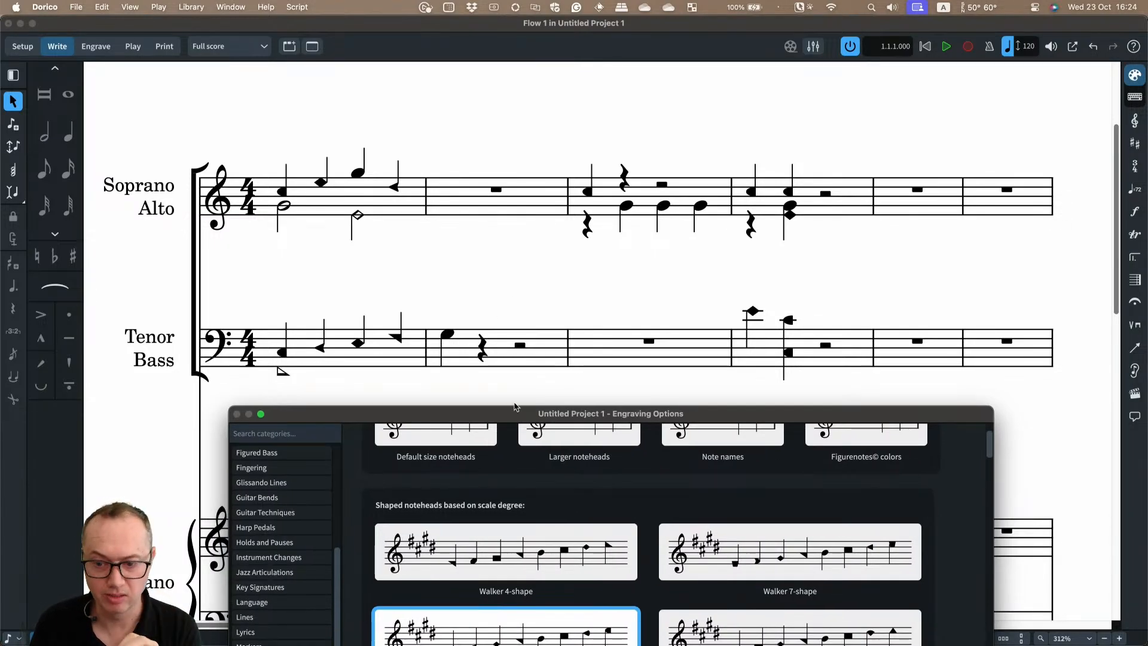
Try the Aikin 7-shape noteheads and replace them with the Walker 7-shape noteheads
left_click_drag(517, 414, 521, 325)
left_click(795, 560)
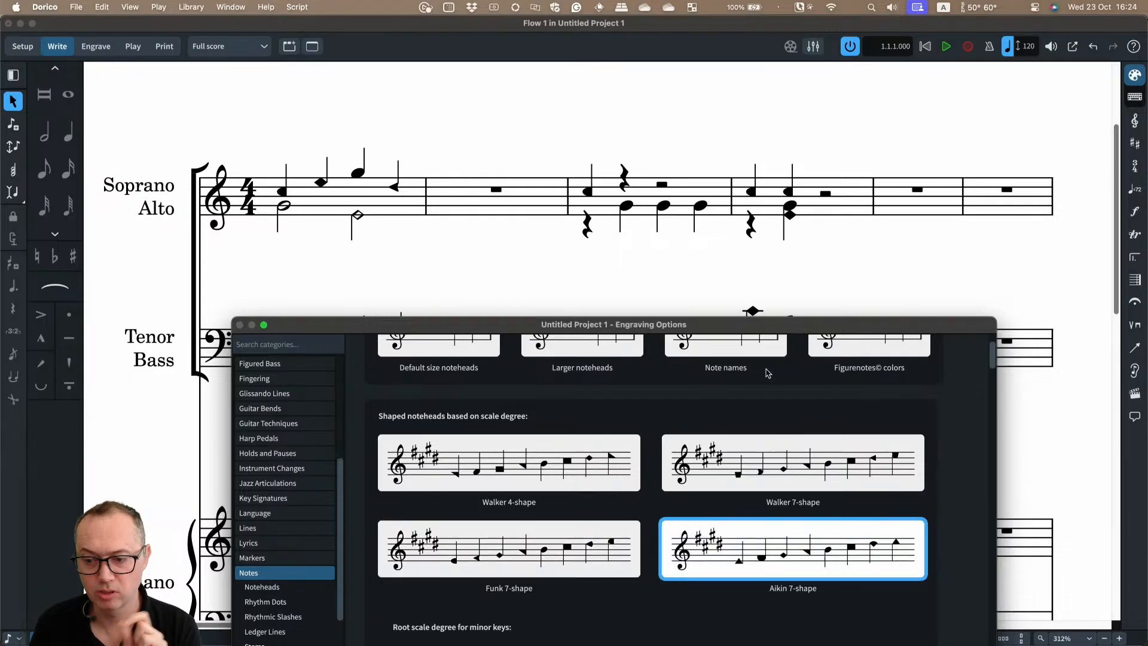
left_click_drag(775, 326, 710, 139)
left_click(906, 567)
left_click(780, 278)
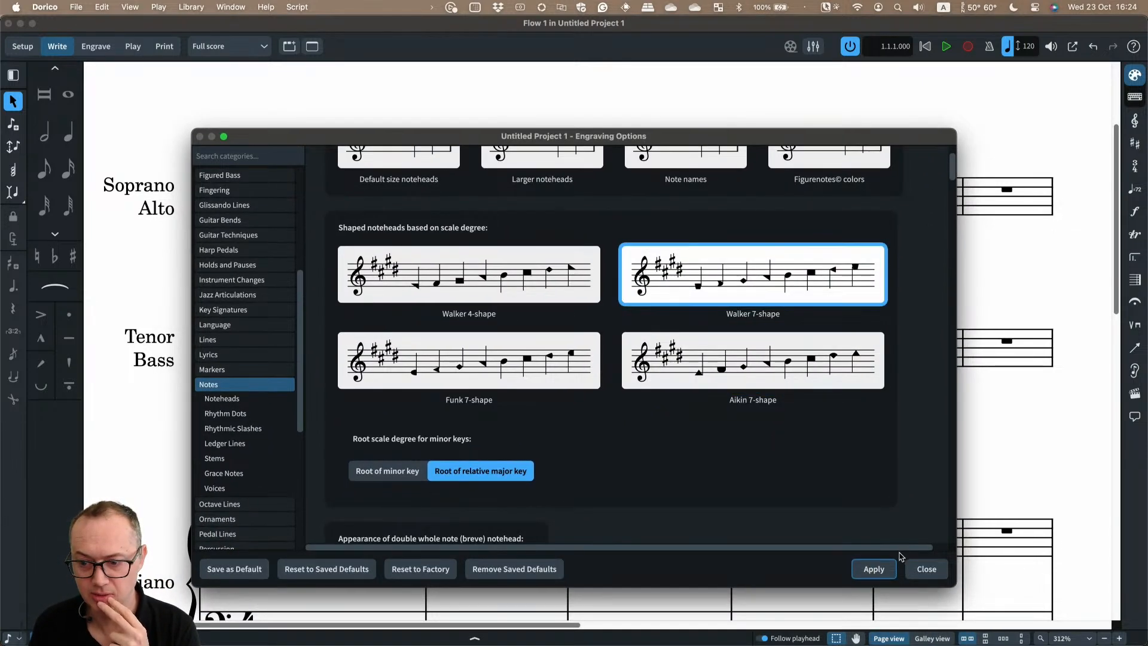
left_click(888, 569)
left_click_drag(805, 137, 852, 110)
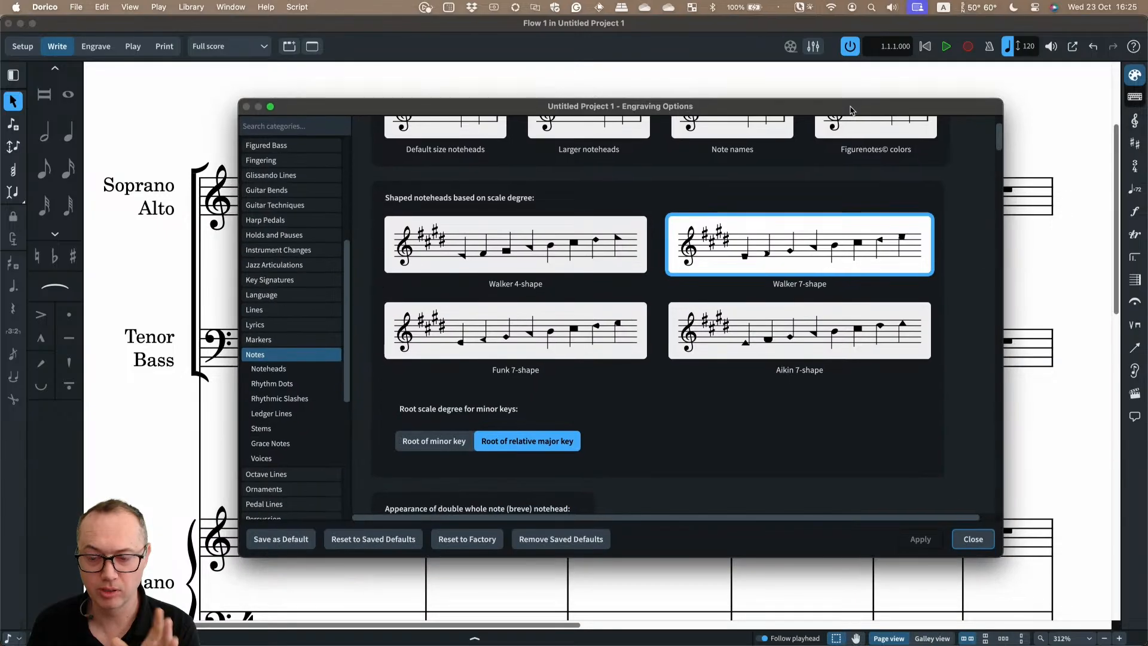
Set the notehead design to Larger noteheads, apply it and close the engraving options
scroll(724, 295, "up", 3)
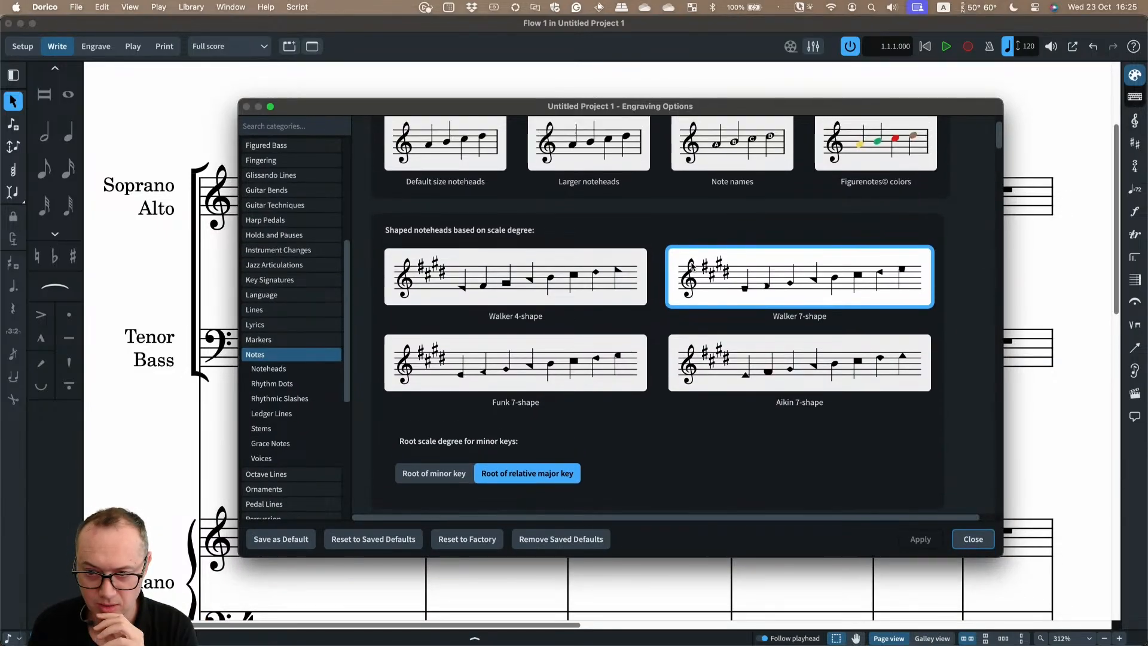
left_click(589, 182)
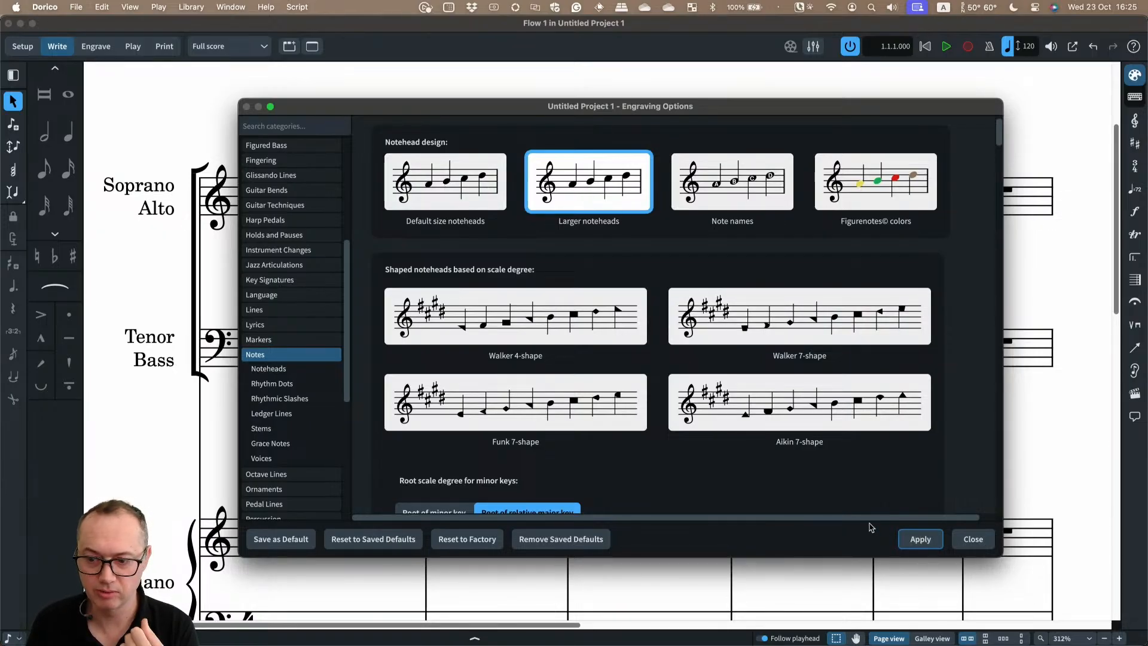
left_click(917, 544)
left_click(972, 540)
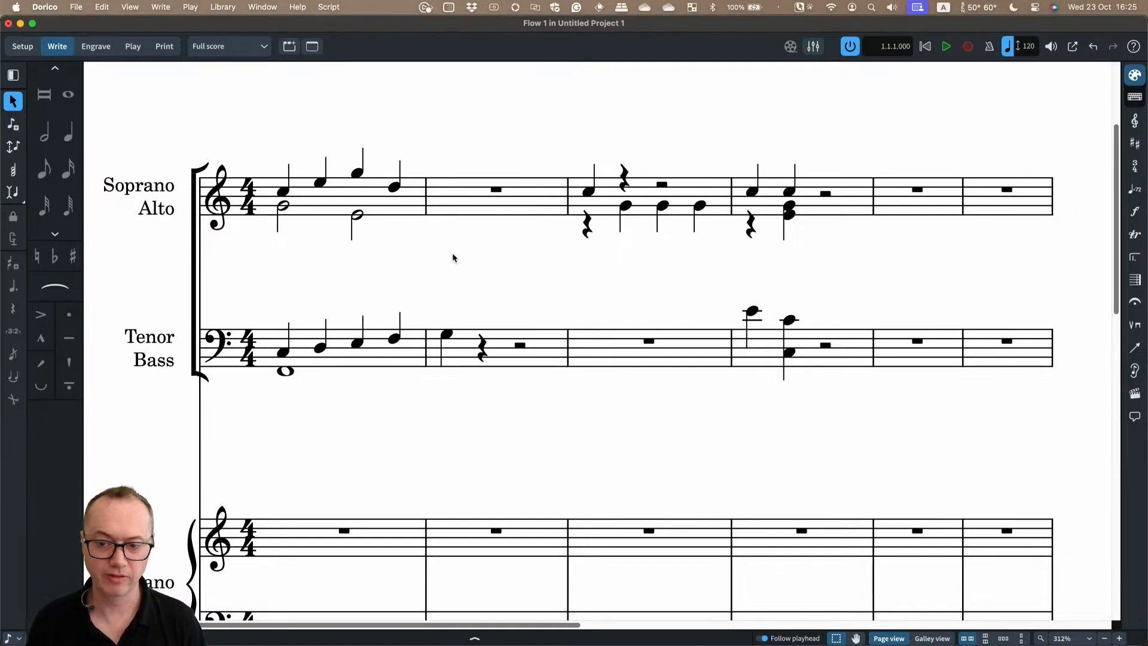
Show the properties of the last Soprano note in bar 1, the D, and clear the selection
left_click(395, 189)
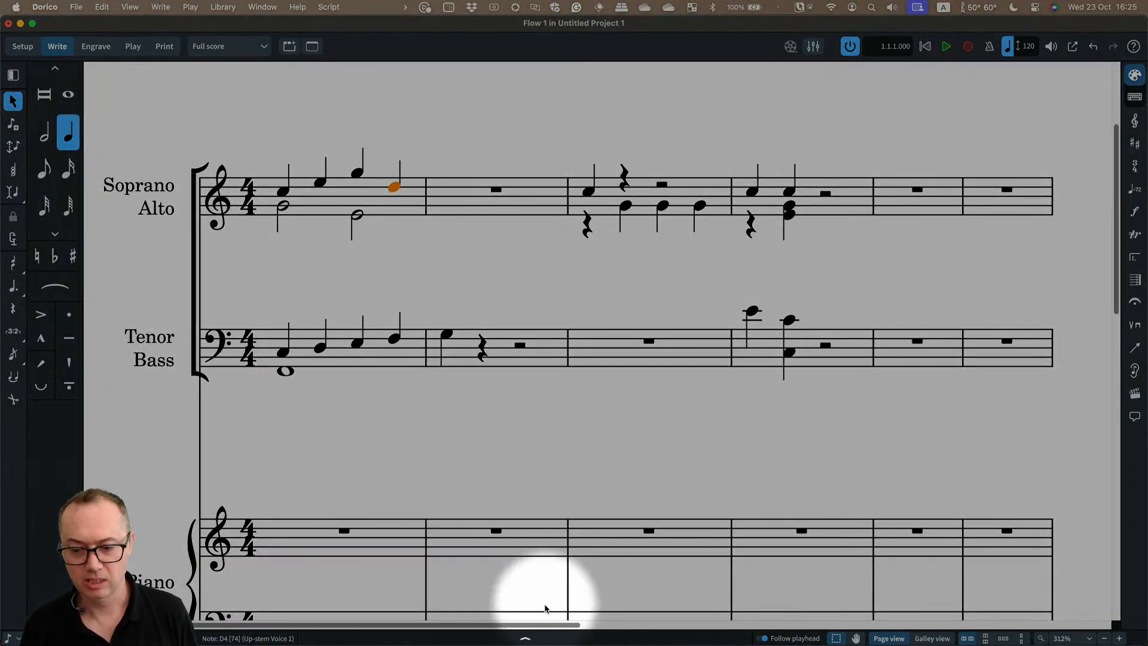
left_click(529, 638)
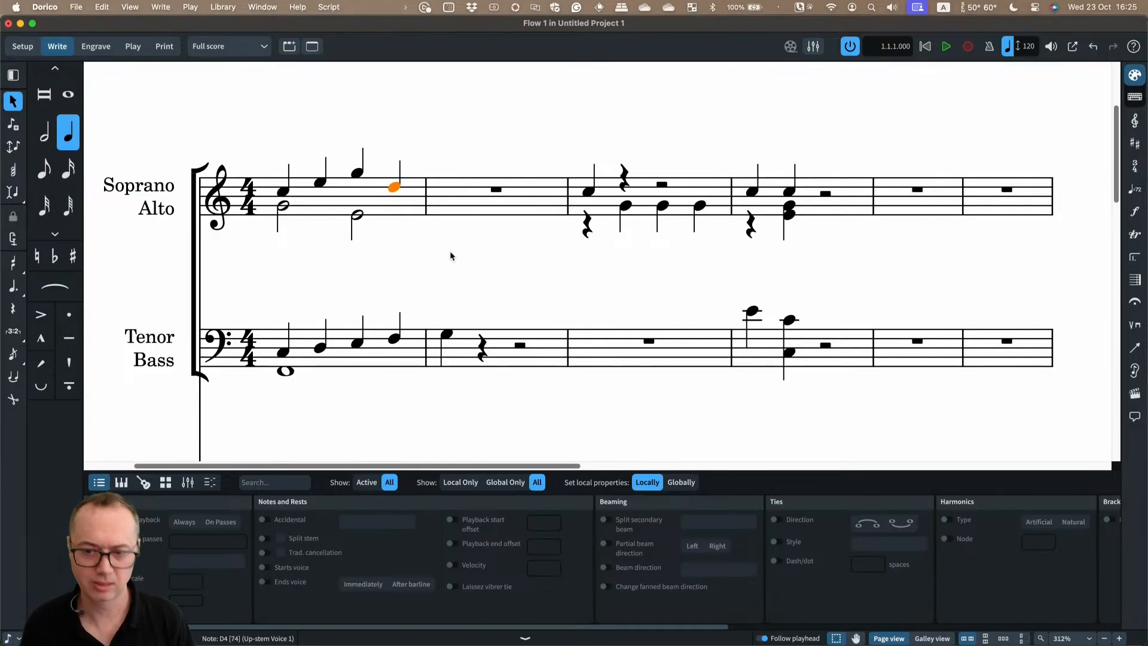
key("Escape")
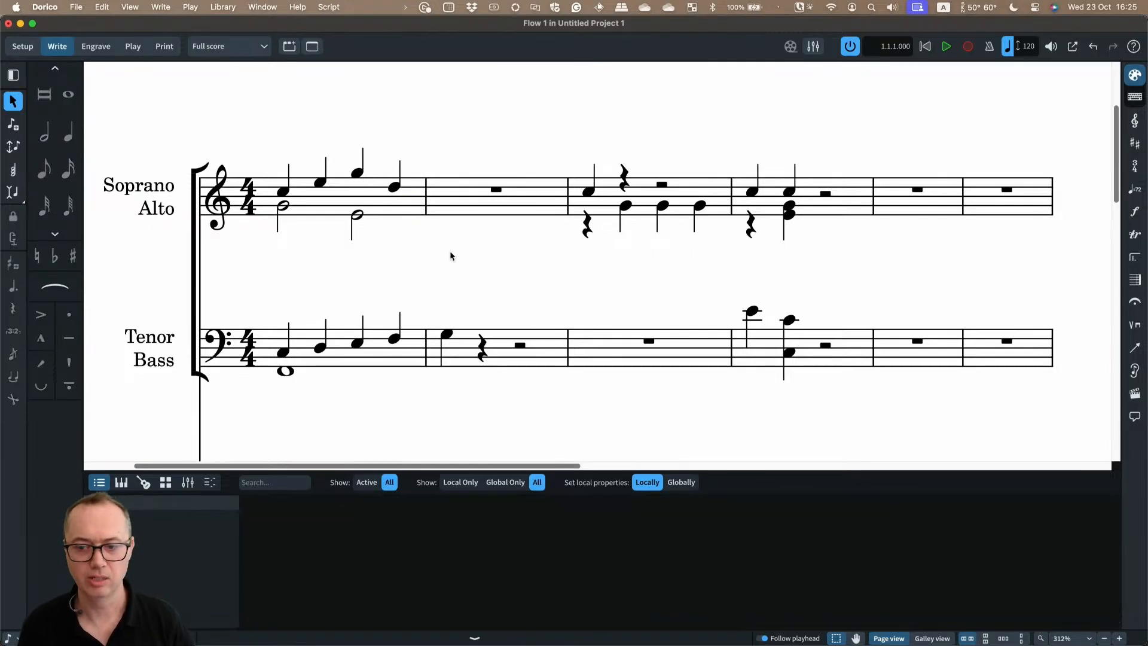
Look up the notehead types available for the last Soprano D in bar 1, including the slashes and crosses
left_click(394, 188)
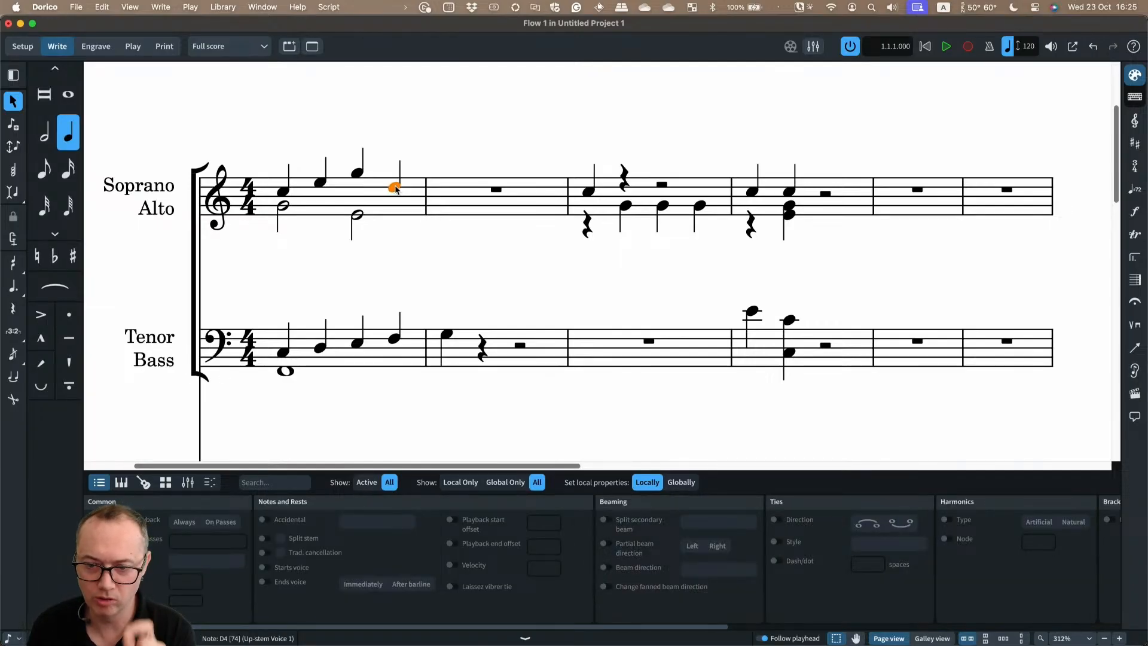
right_click(396, 189)
mouse_move(446, 295)
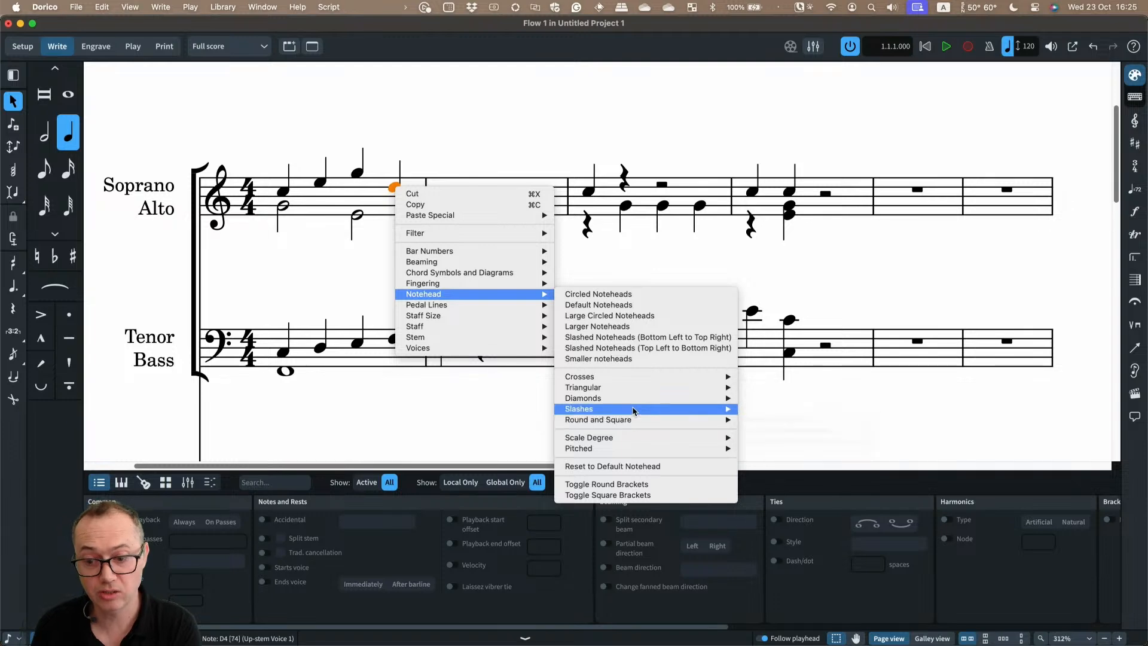
mouse_move(635, 405)
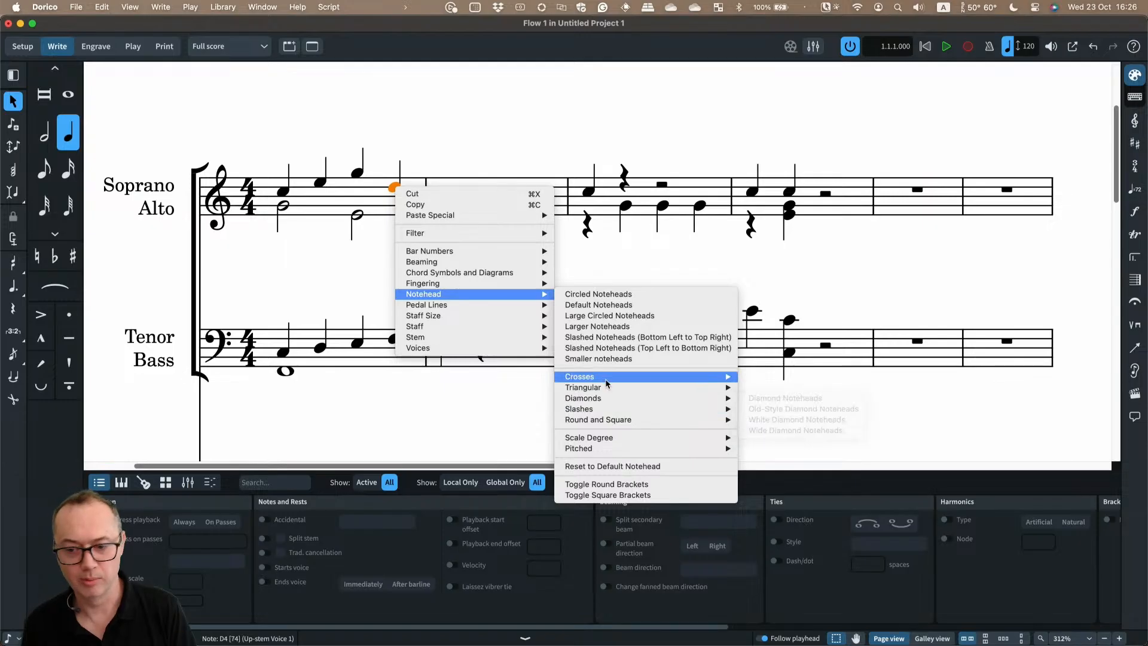
mouse_move(607, 383)
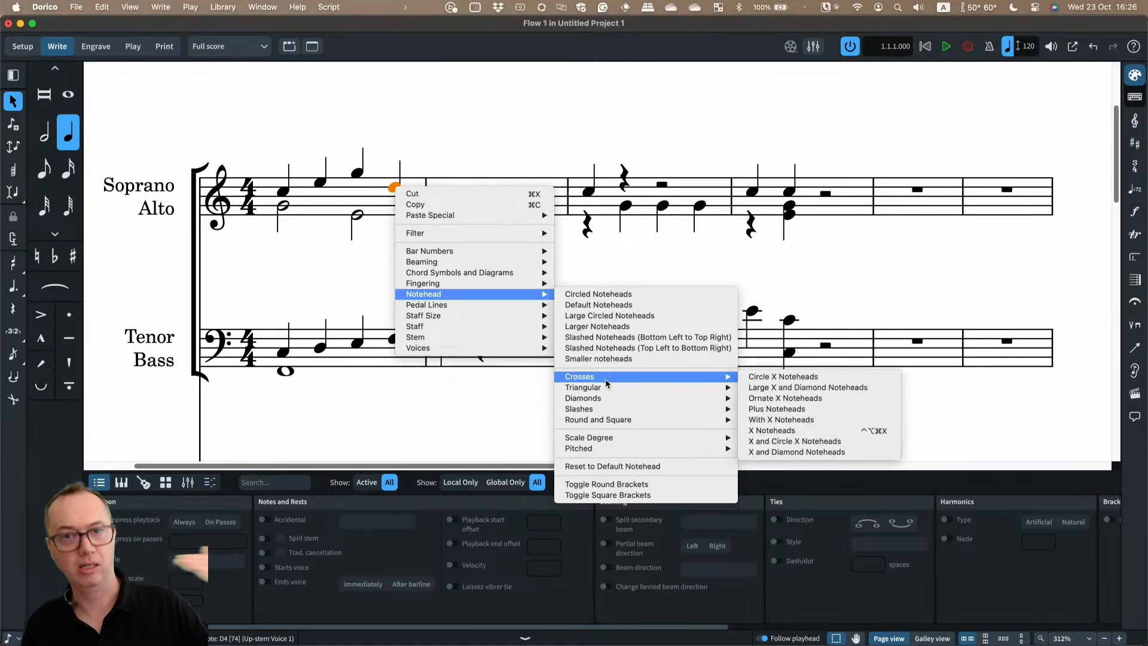
left_click(608, 265)
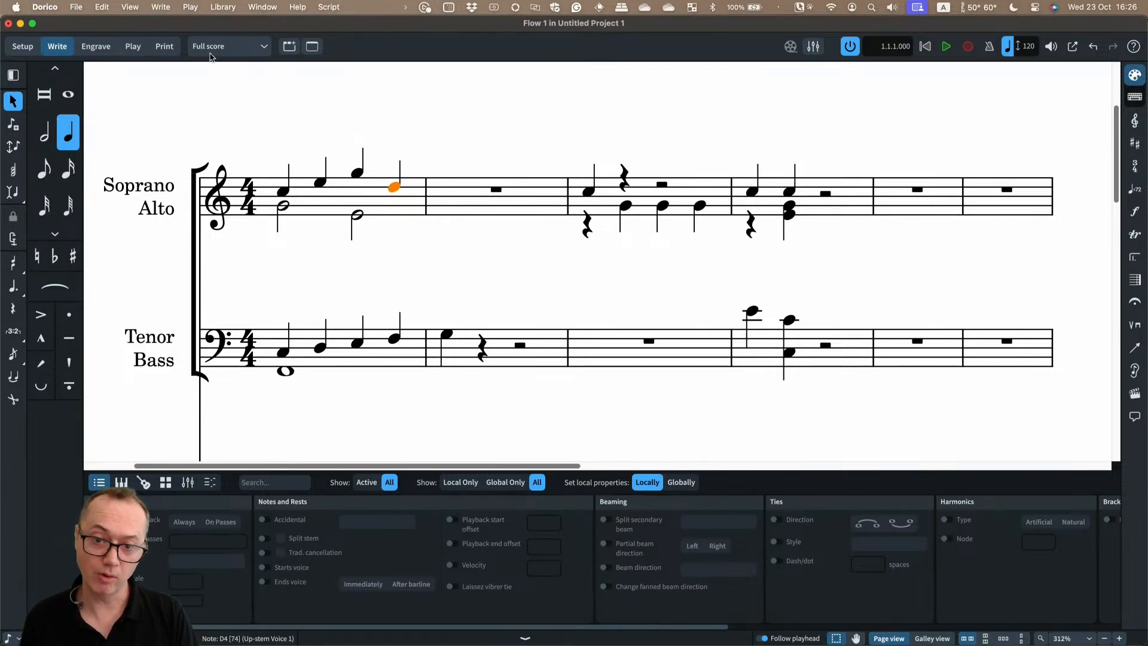
Look up the Notehead Sets editor among the library commands and deselect the Soprano D
left_click(216, 9)
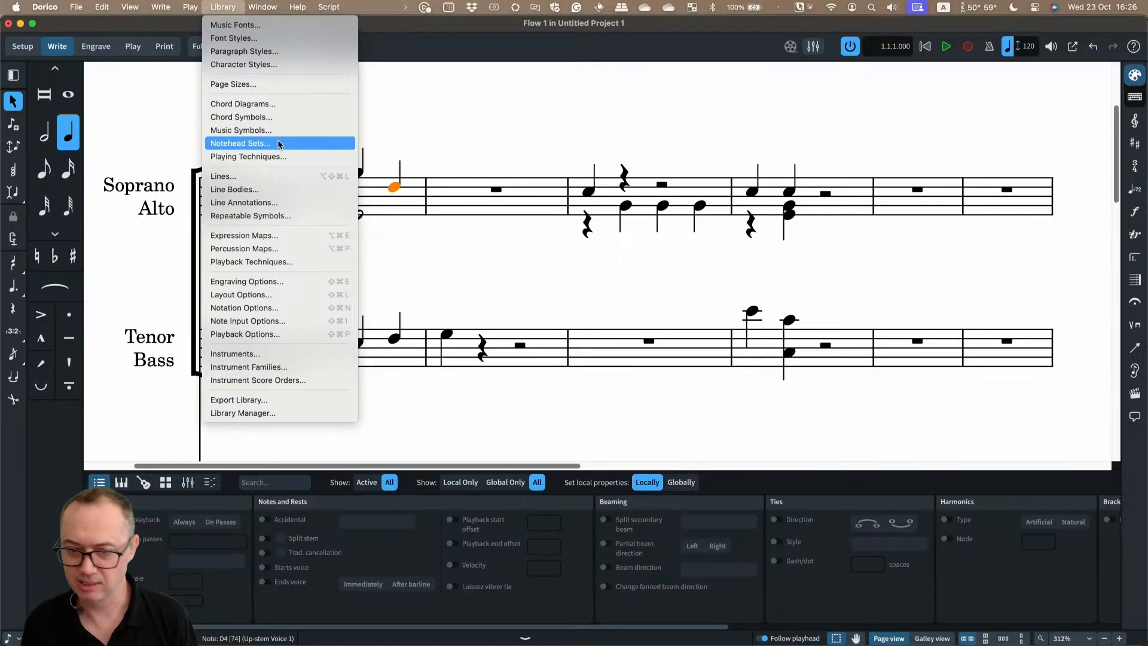
left_click(442, 141)
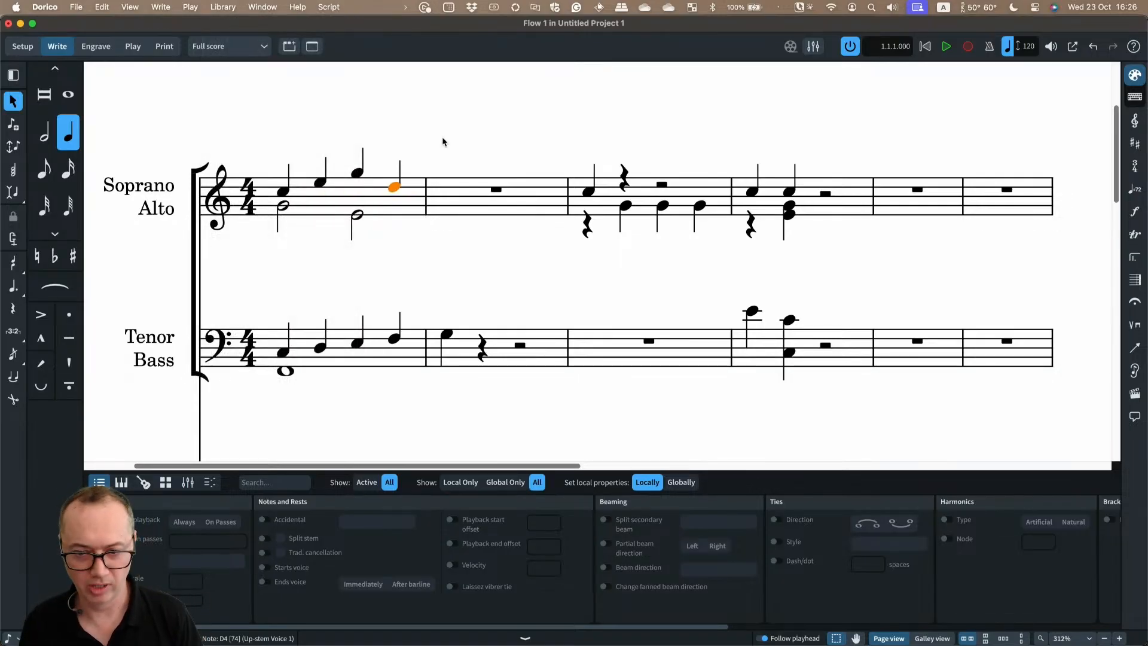
left_click(443, 141)
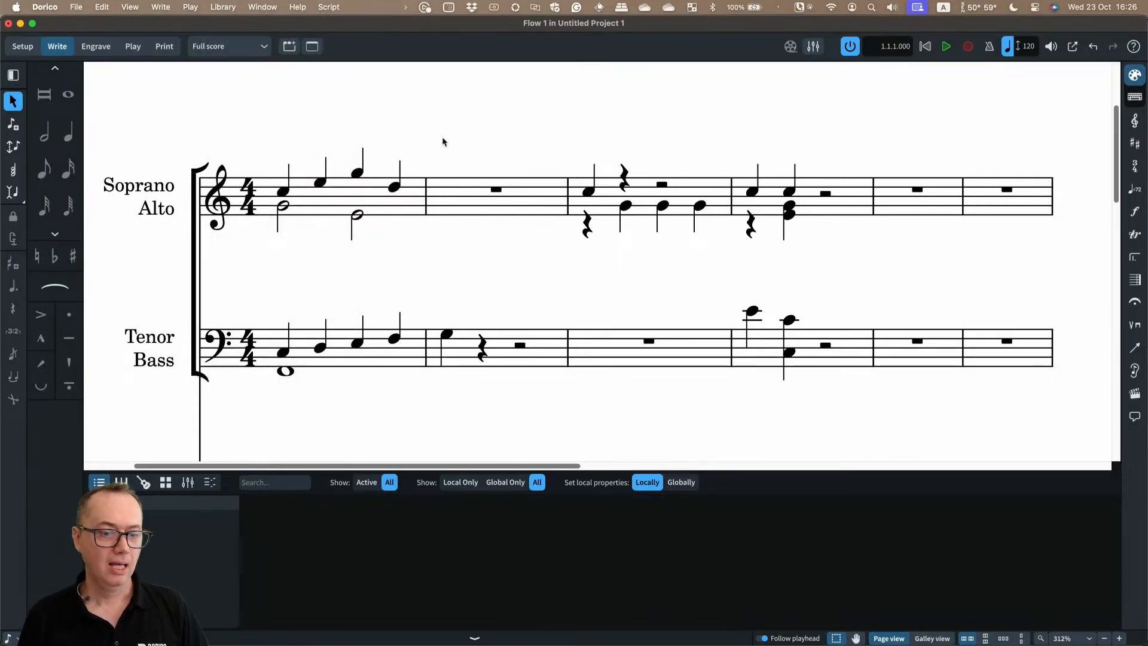
Add a p dynamic to the first Soprano note, the C, in bar 1
left_click(284, 193)
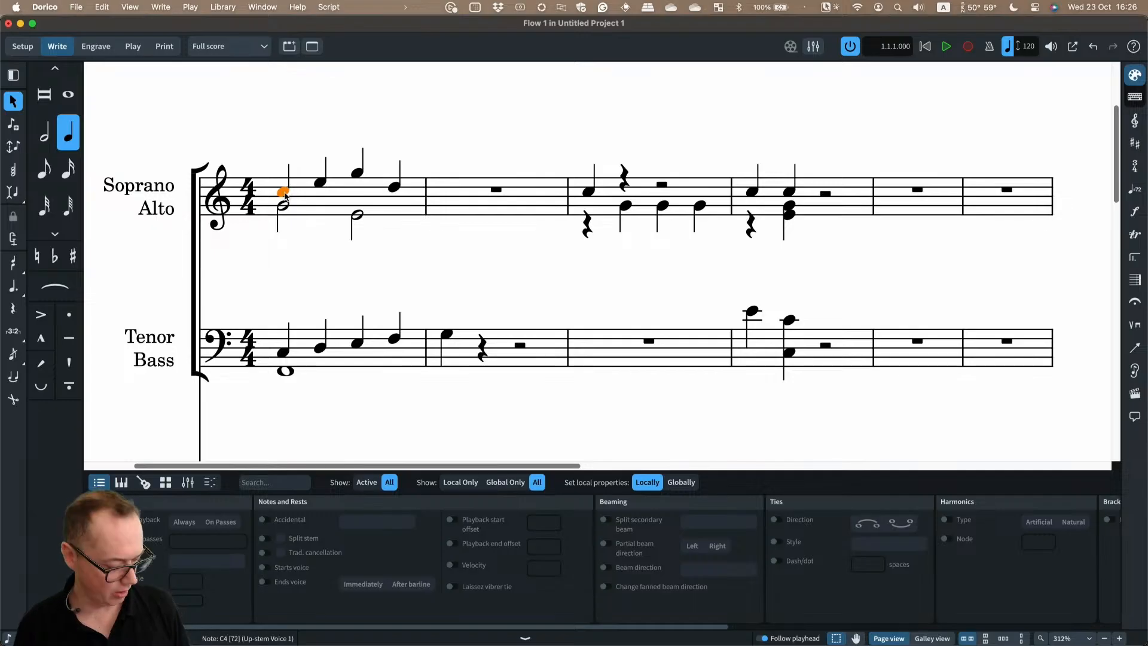
left_click(1138, 212)
left_click(1138, 212)
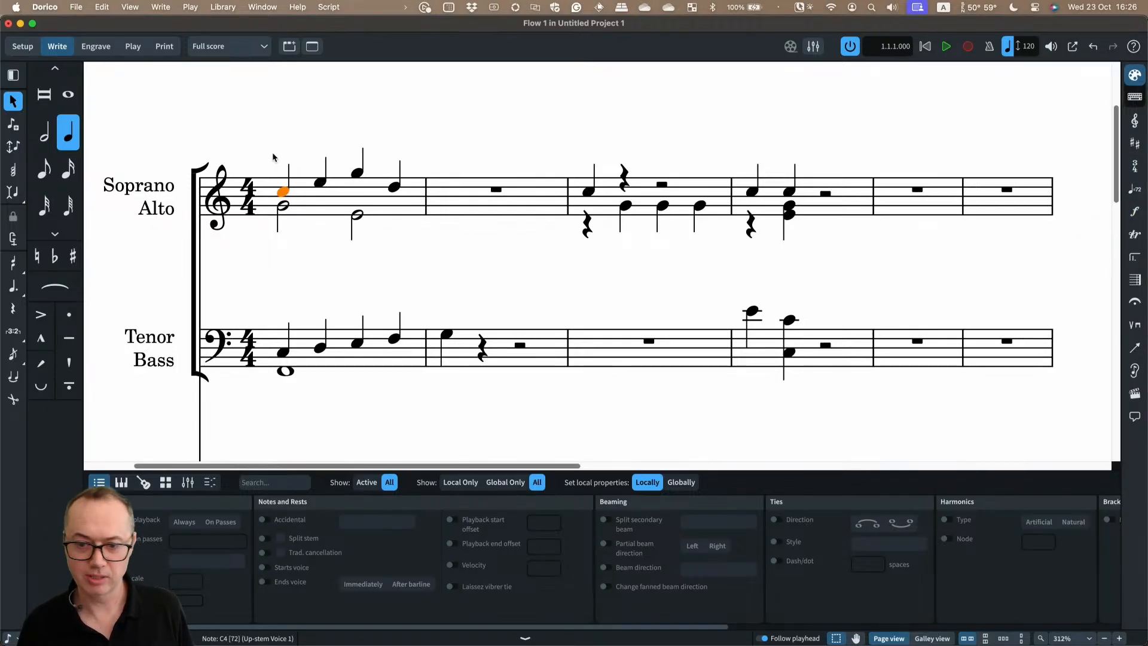
key("shift+d")
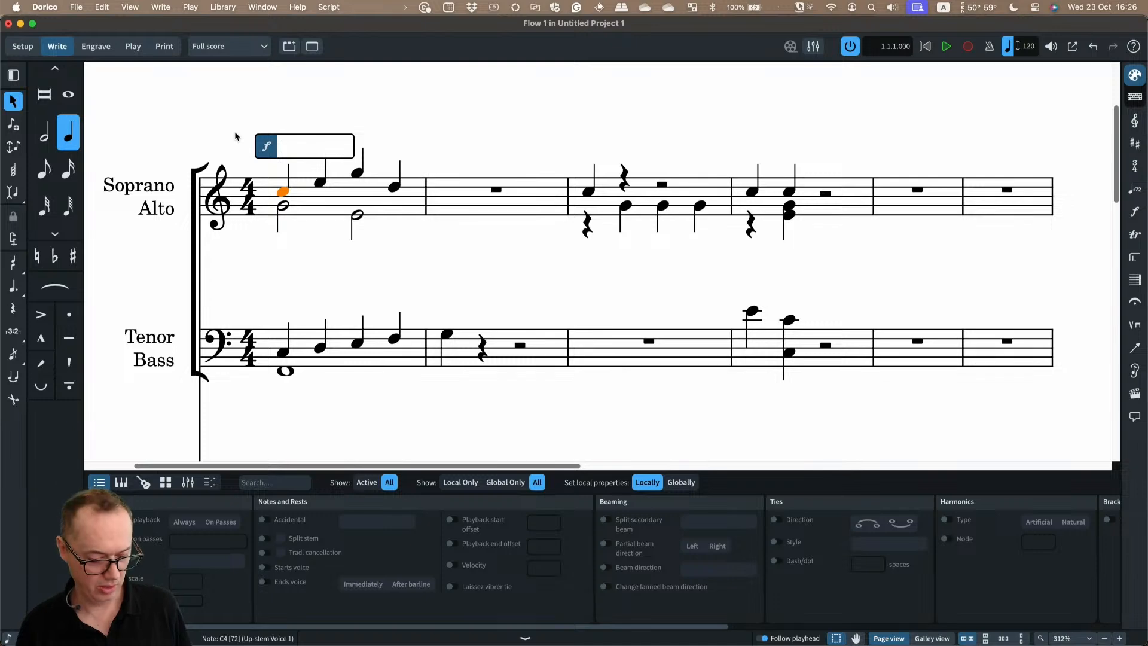
type("p")
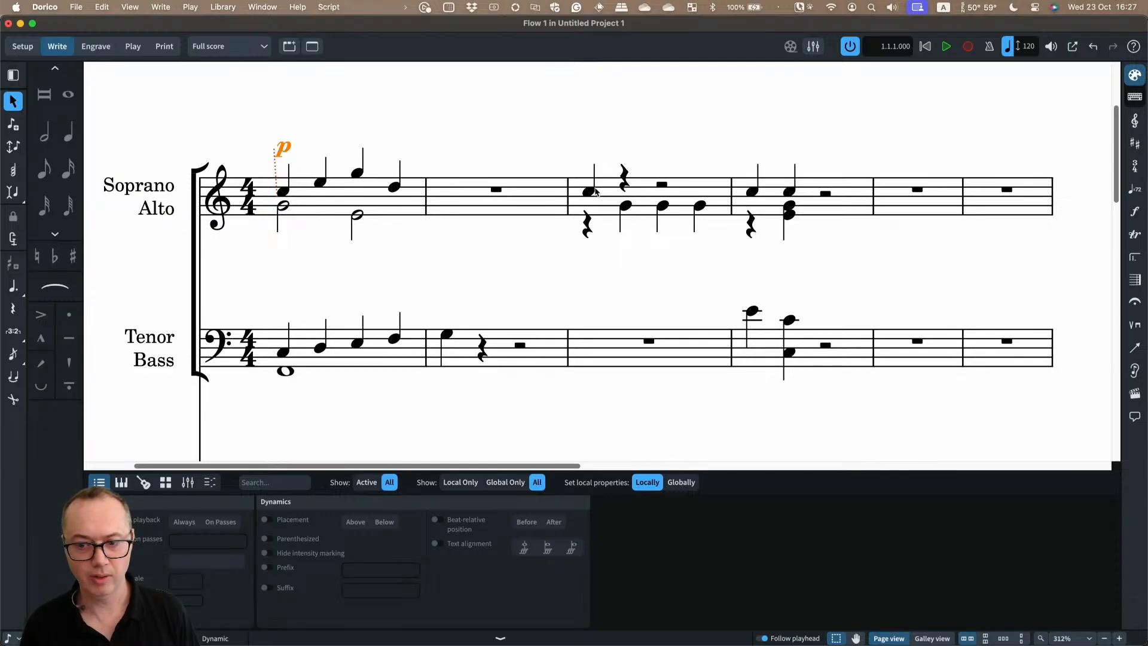
Try adding an f dynamic to the Soprano C at the start of bar 3, and undo it
left_click(590, 192)
key("shift+d")
type("f")
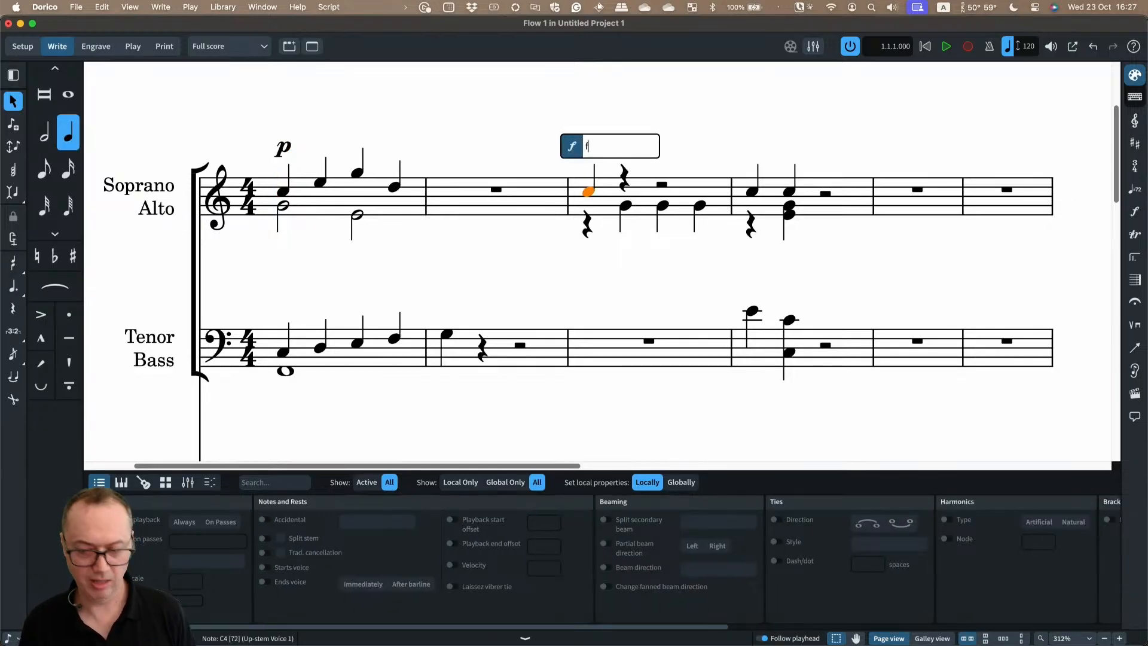
key("Return")
key("super+z")
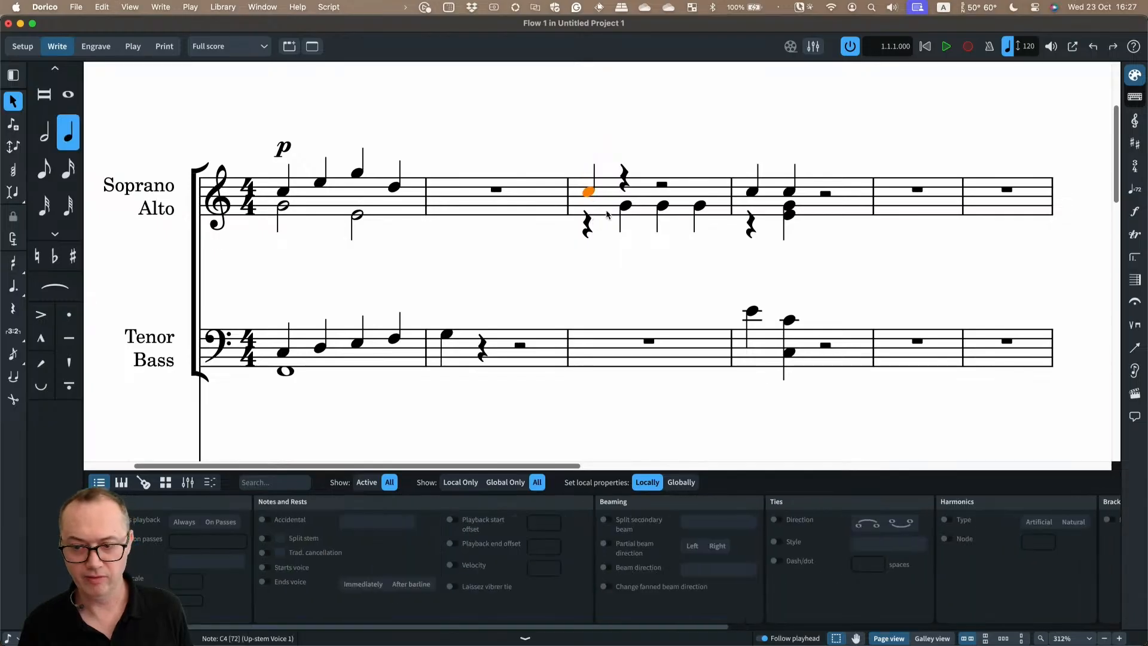
Add an f dynamic to the first Alto G in bar 3 and move it one beat earlier, above the Soprano C
left_click(625, 207)
key("shift+d")
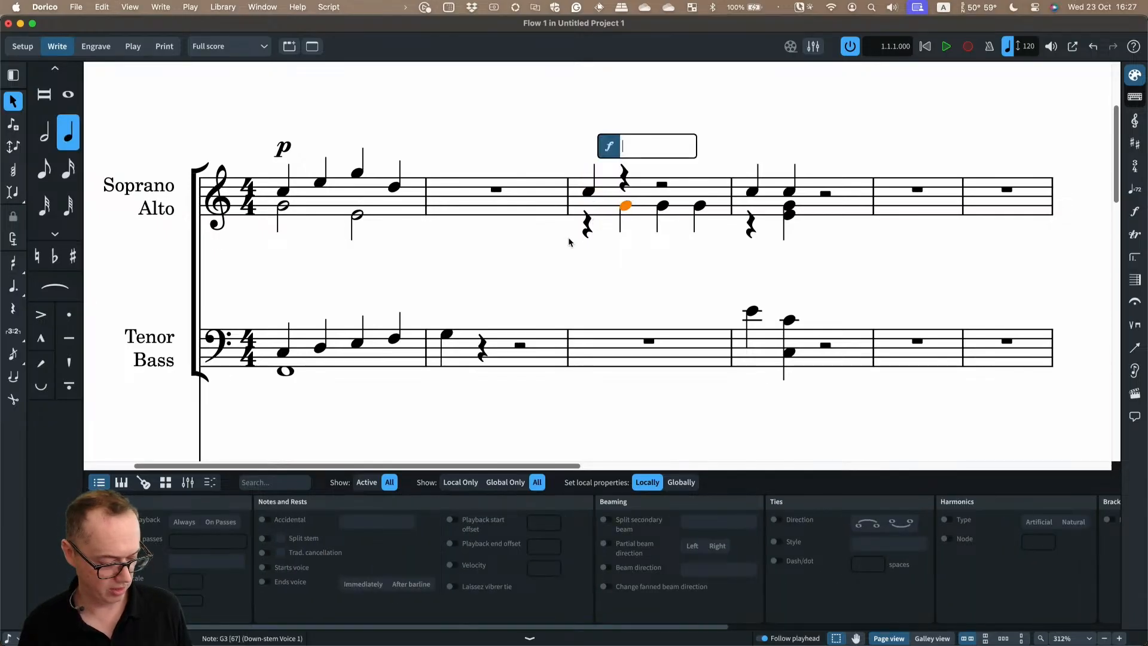
type("f")
key("Return")
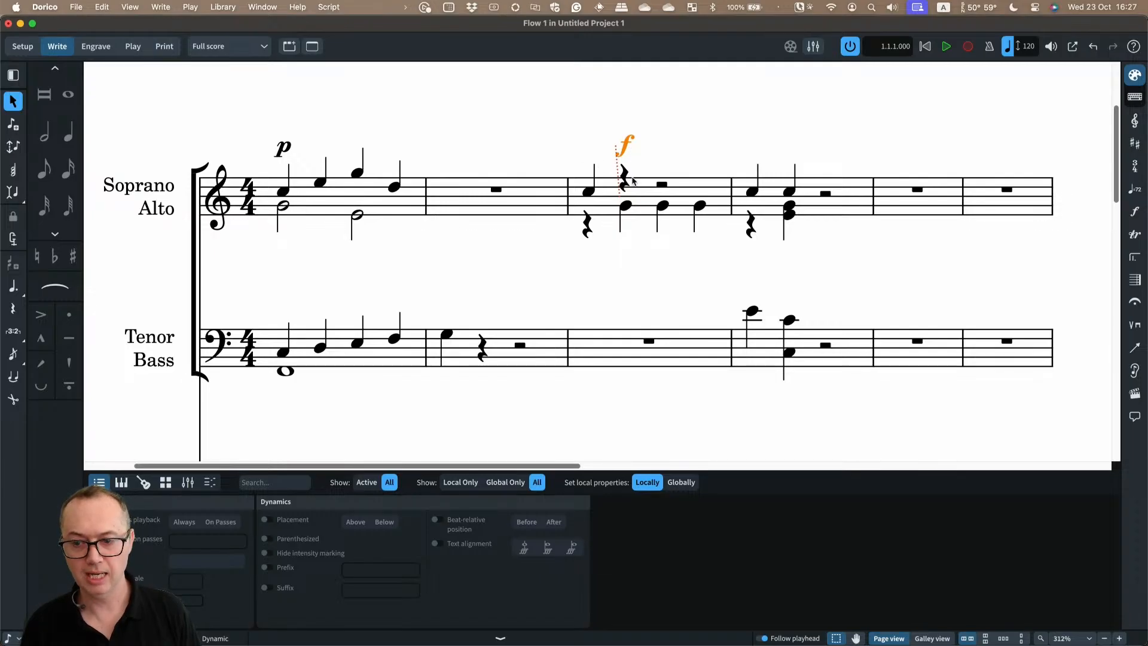
key("alt+Left")
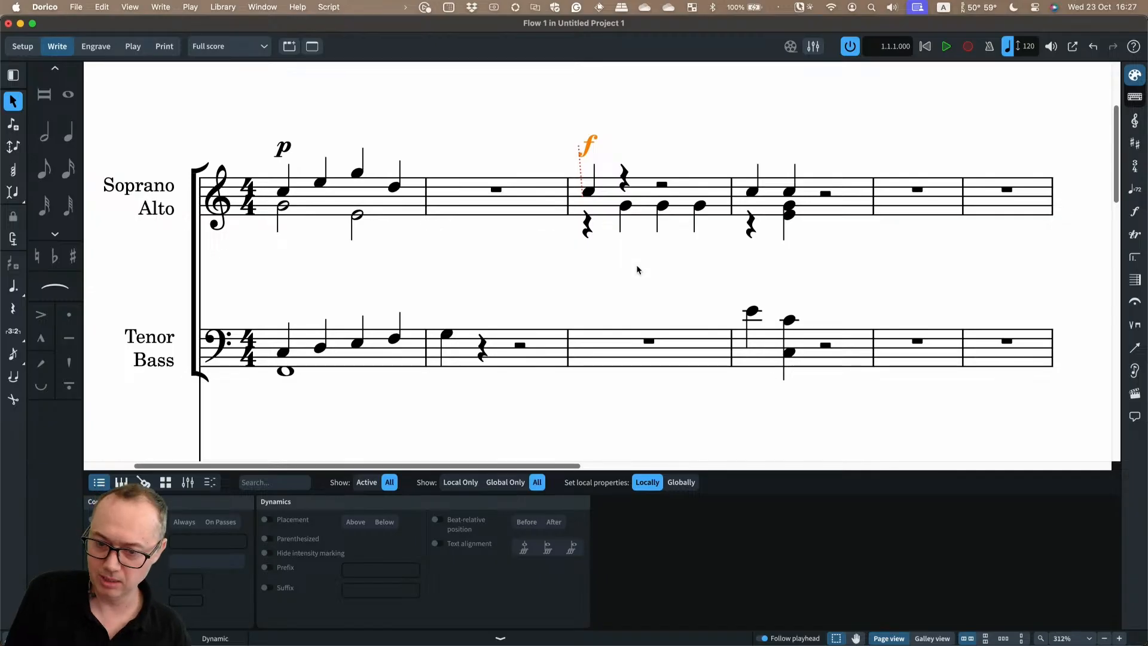
Enter line 1 lyrics for the Soprano: "This is verse one" on the bar 1 notes and "This" on the C in bar 3
left_click(285, 196)
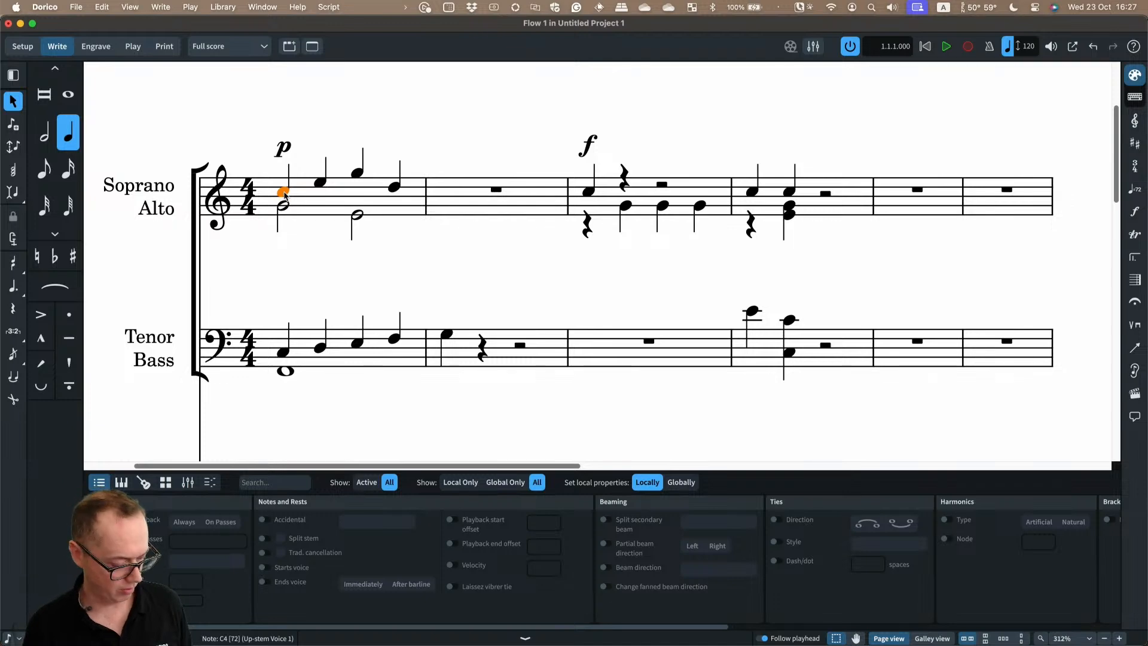
key("shift+f")
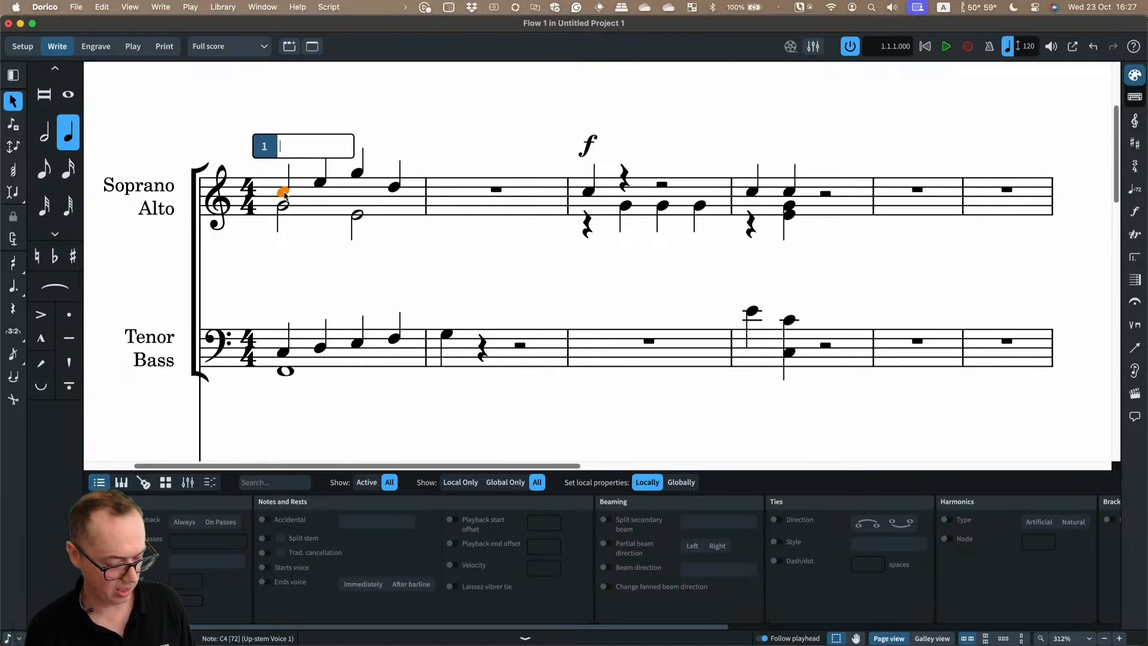
type("This")
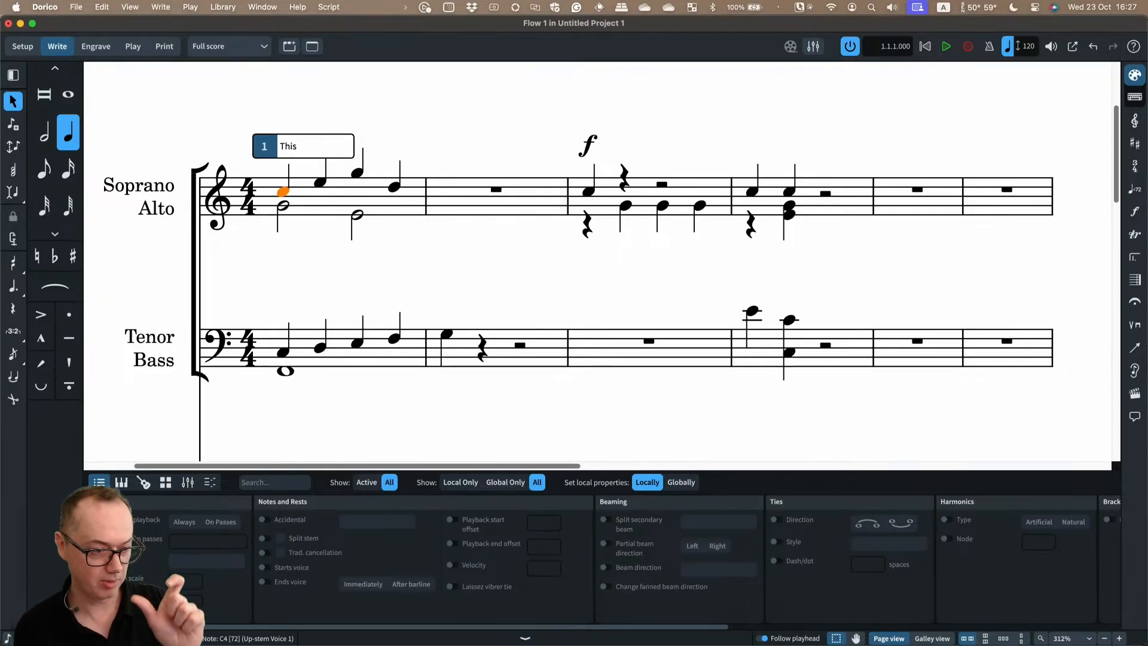
key("space")
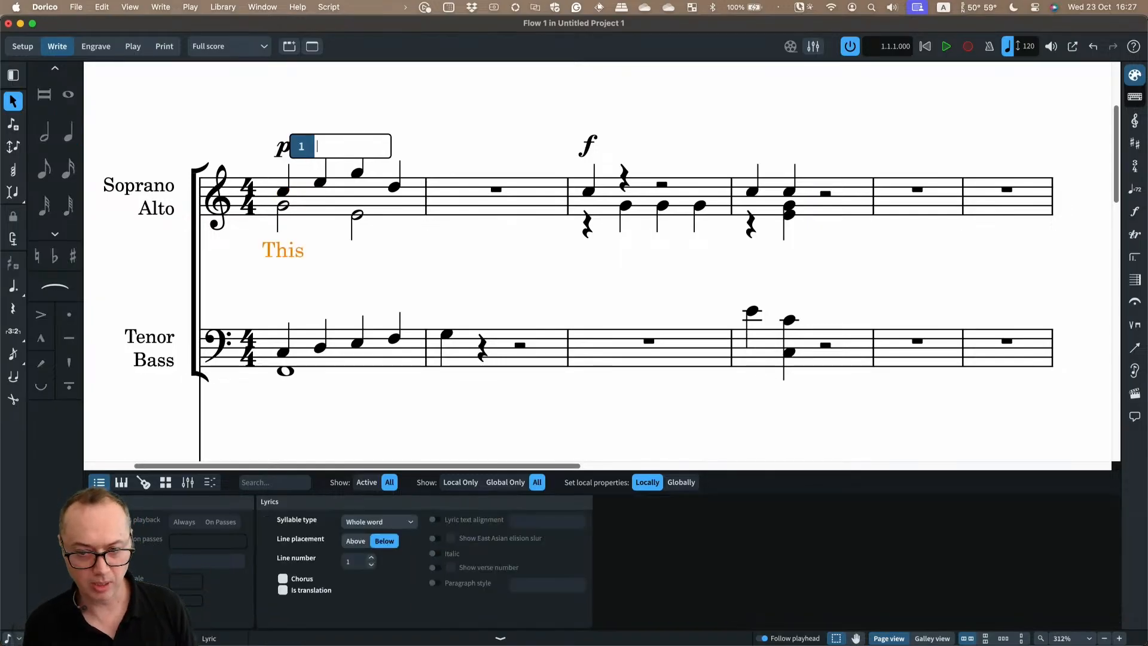
type("i")
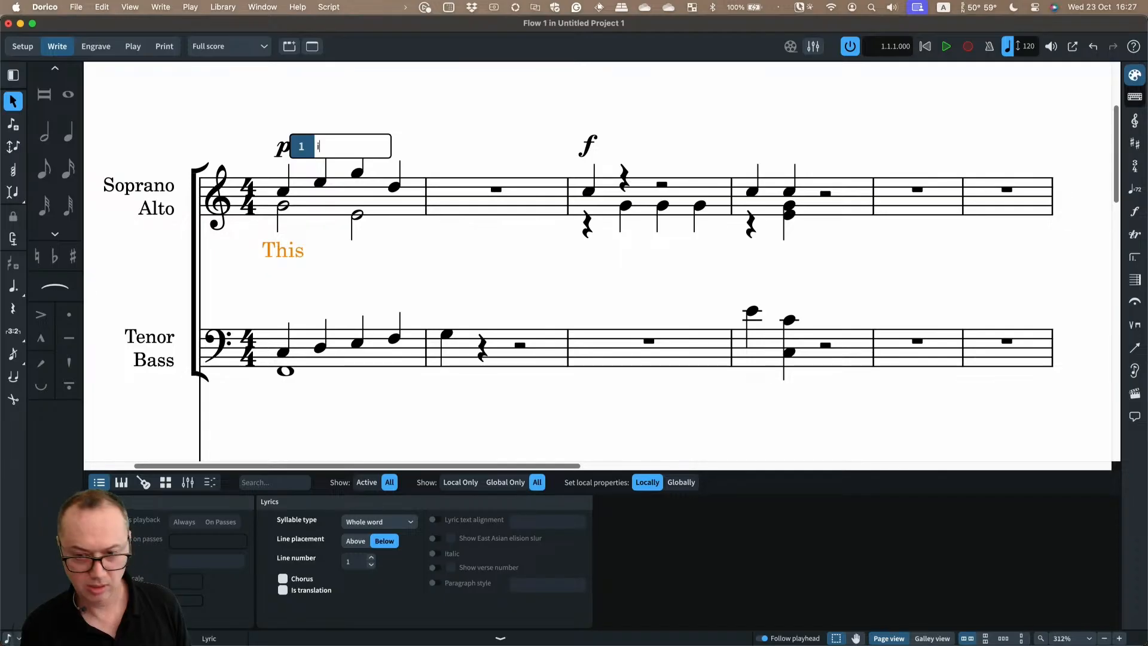
type("s")
key("space")
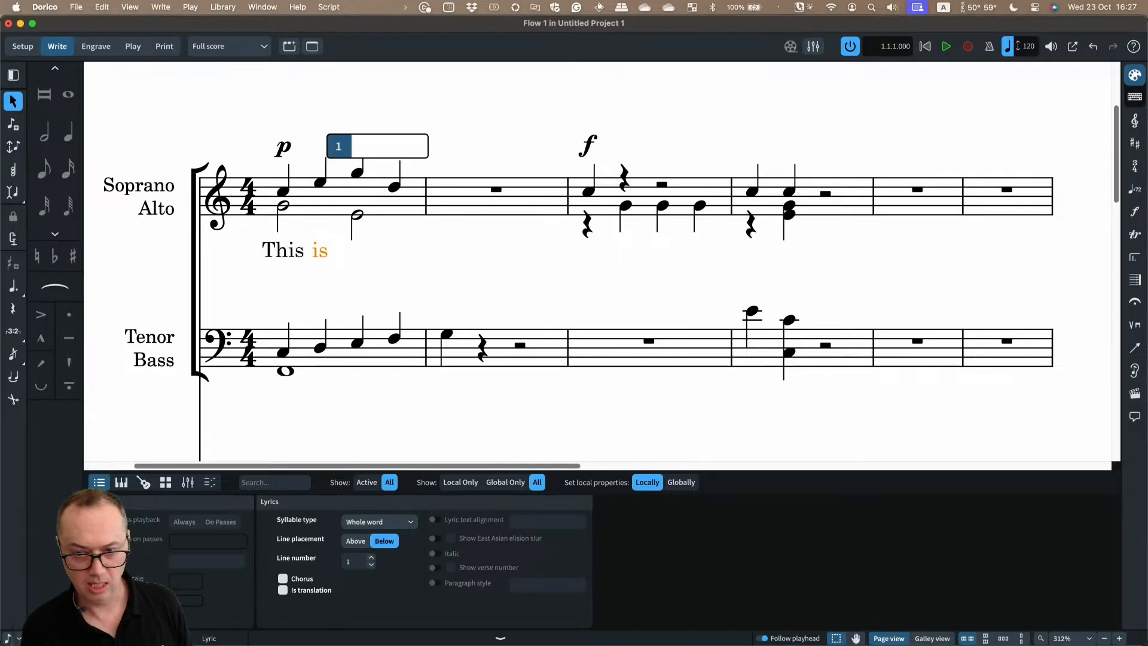
type("verse")
key("space")
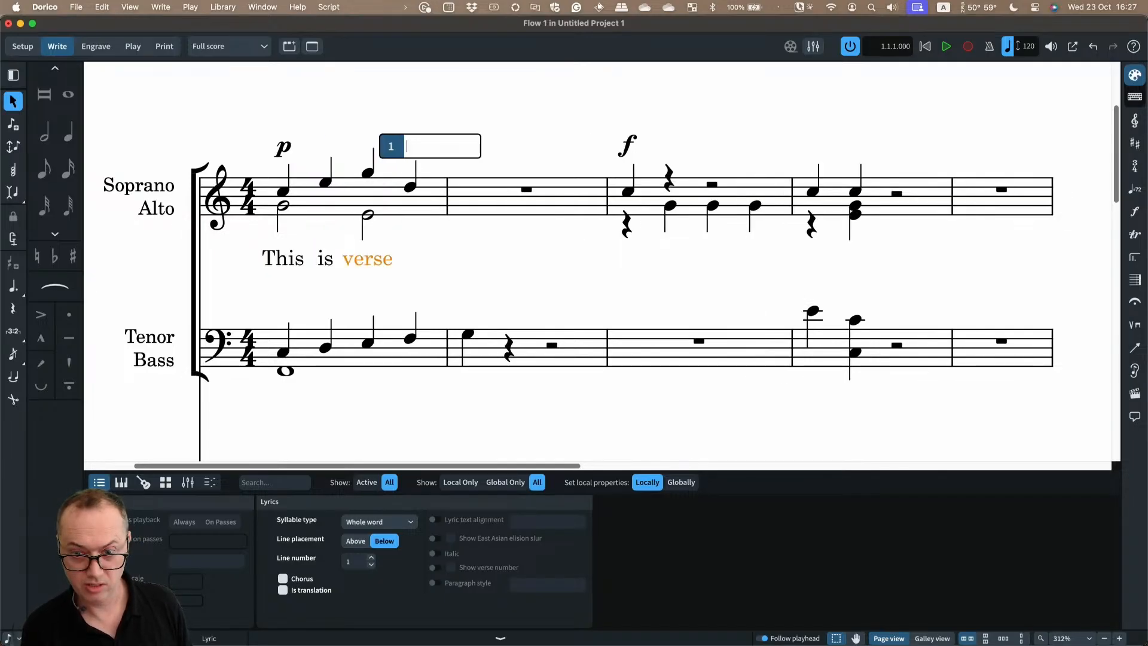
type("one")
key("space")
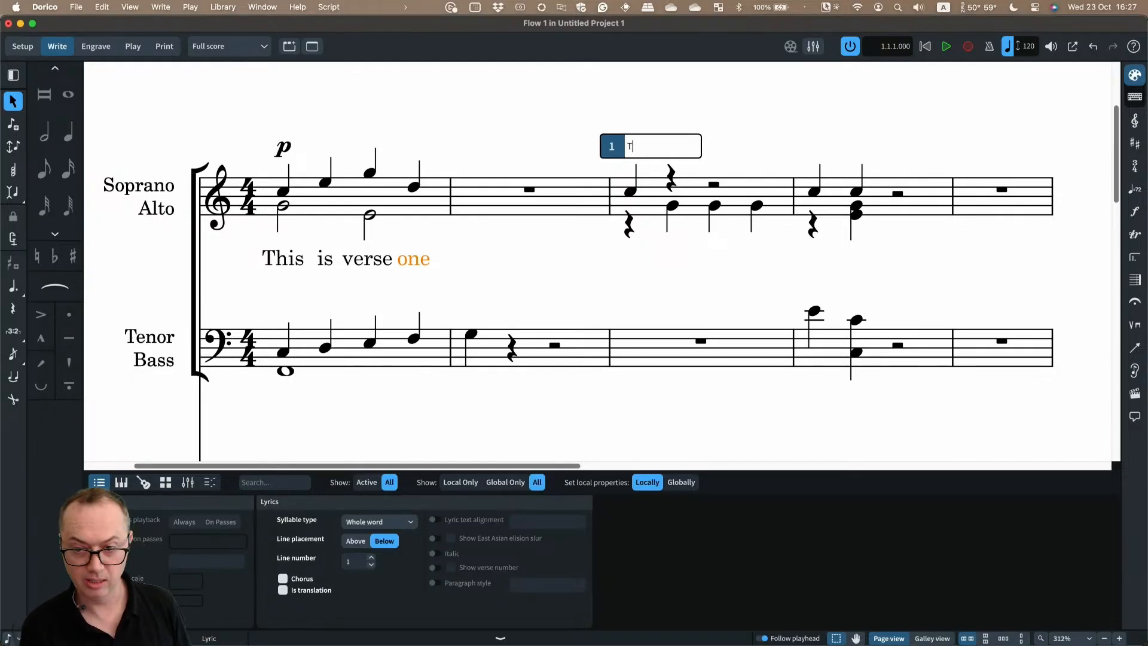
type("This")
key("space")
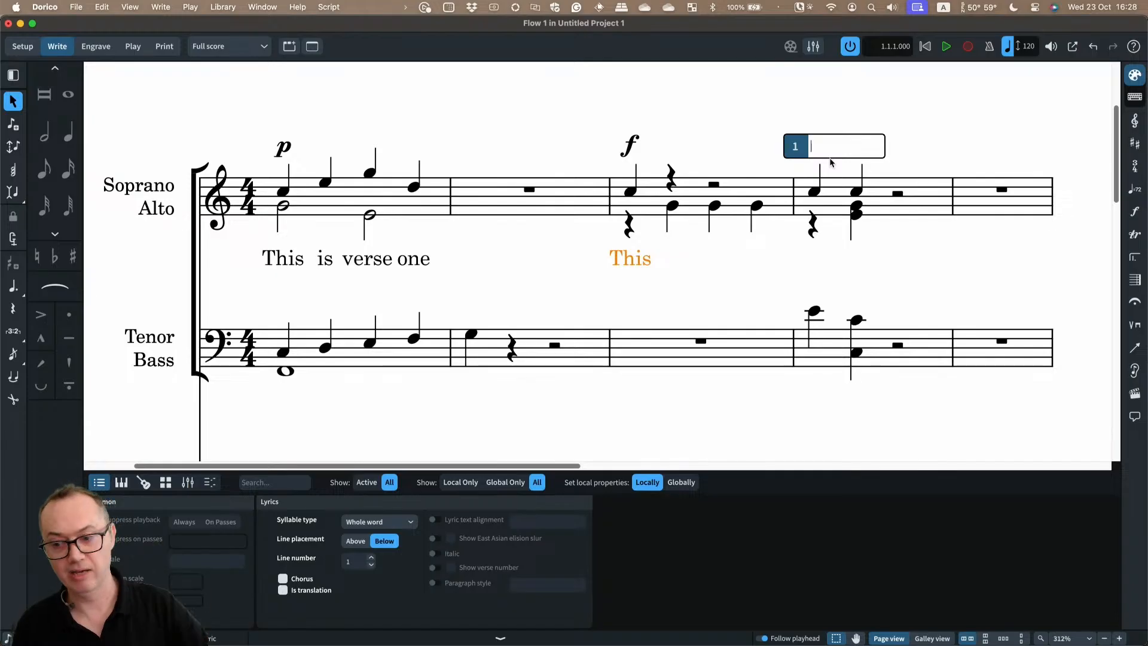
left_click(671, 208)
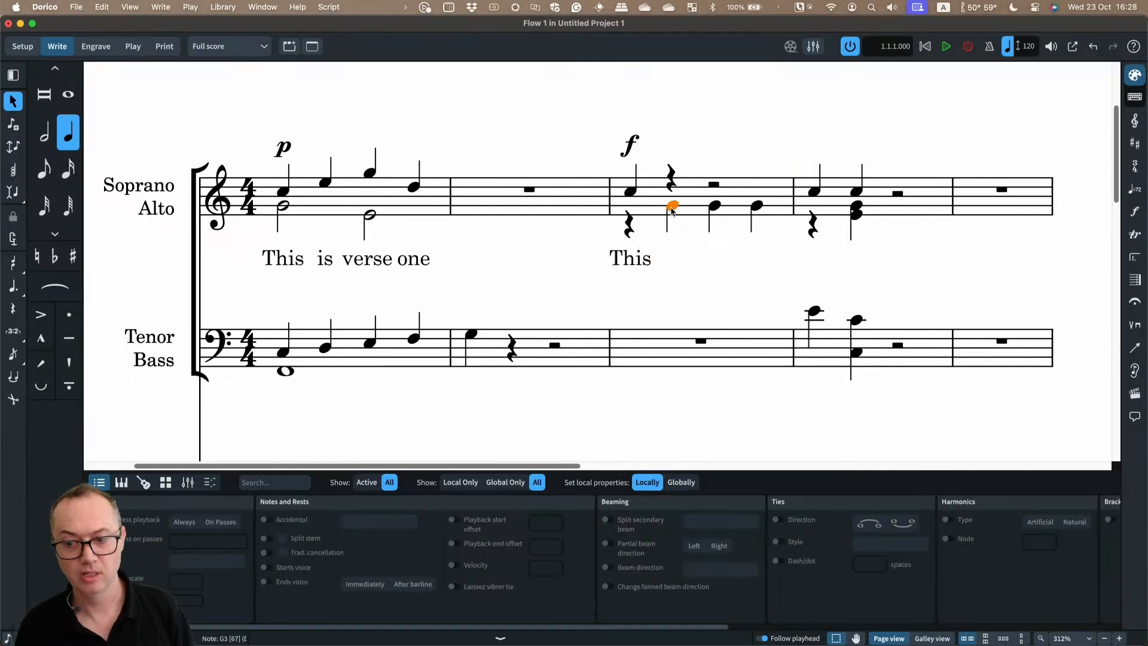
key("shift+l")
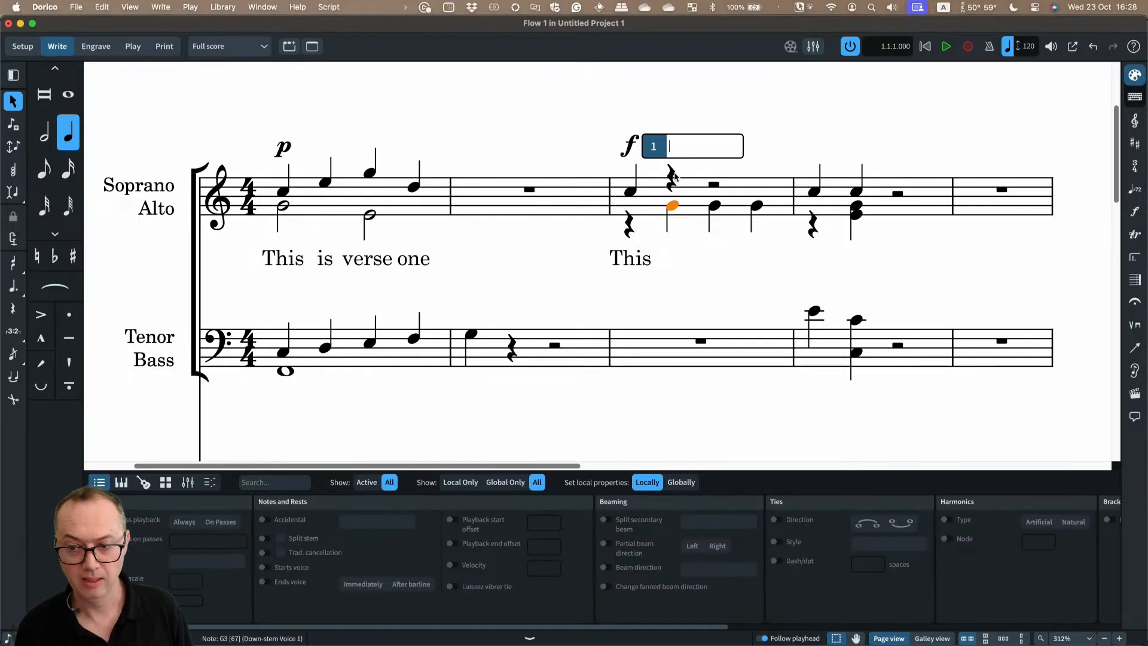
key("Escape")
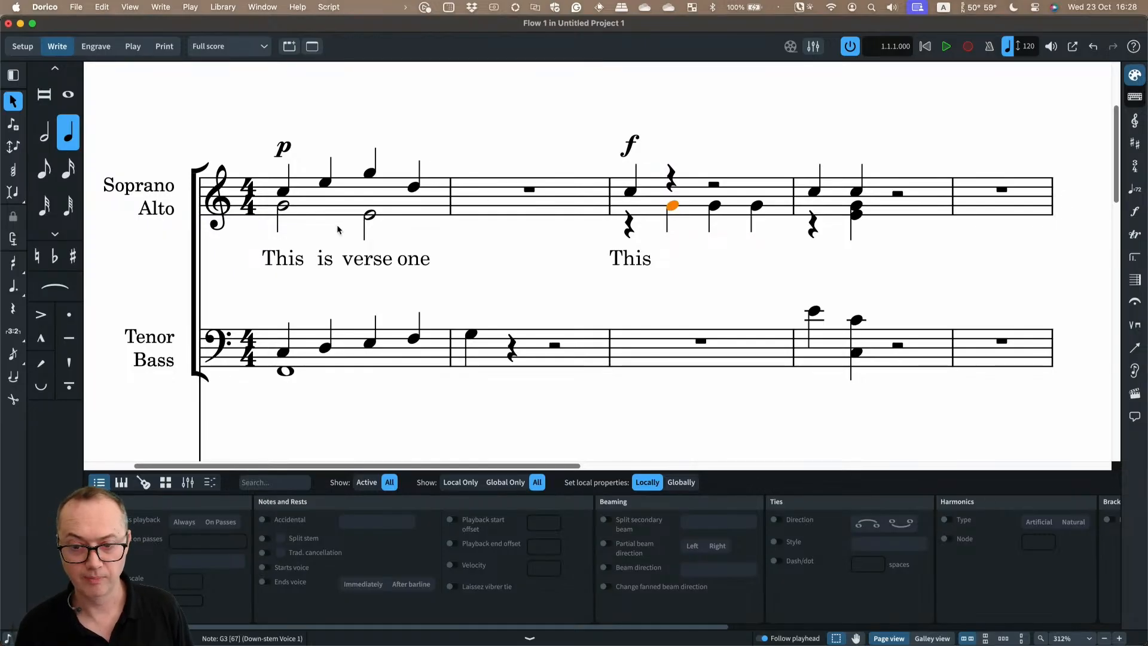
Look through the chorus and numbered verse lines offered for lyrics on the first Soprano C in bar 1
left_click(282, 193)
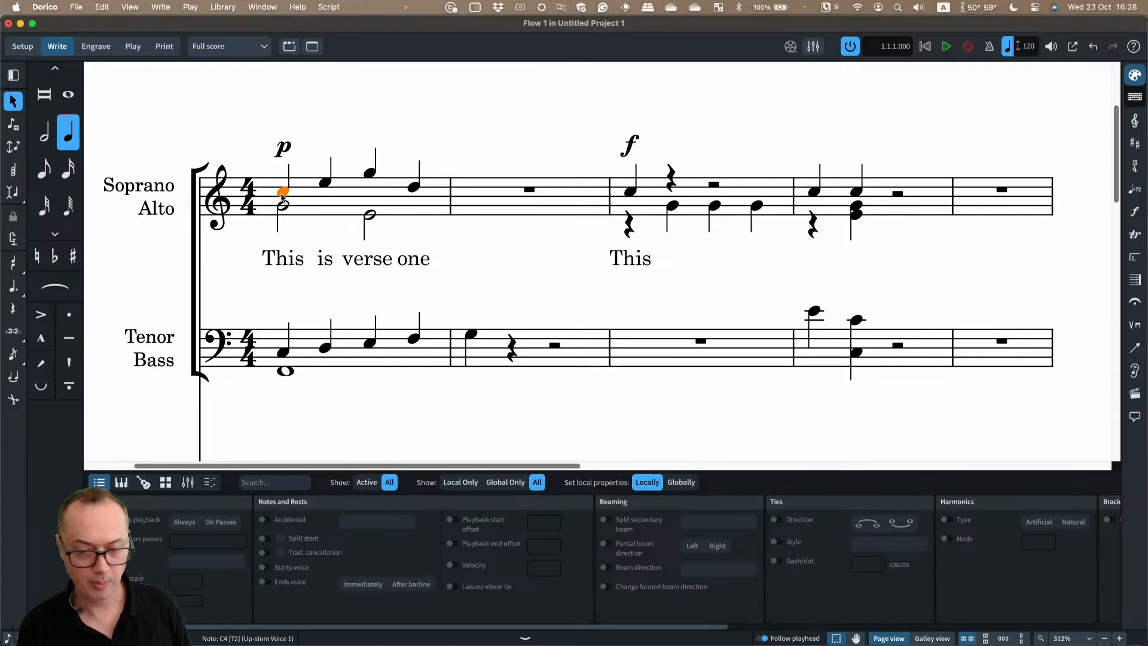
key("super+l")
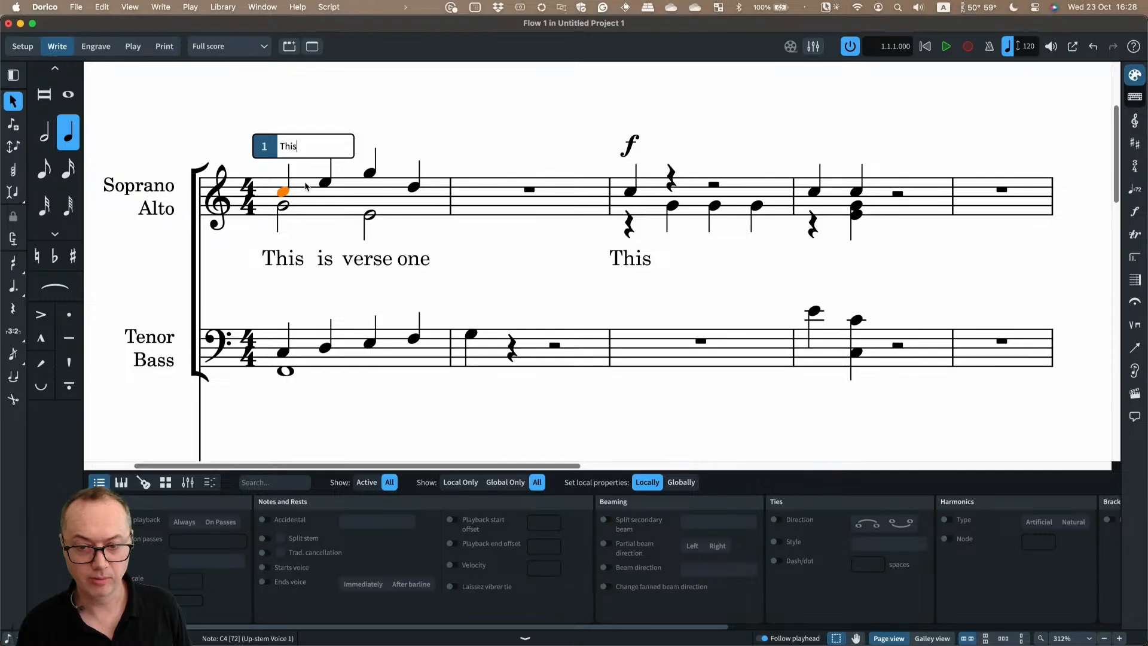
key("alt+Down")
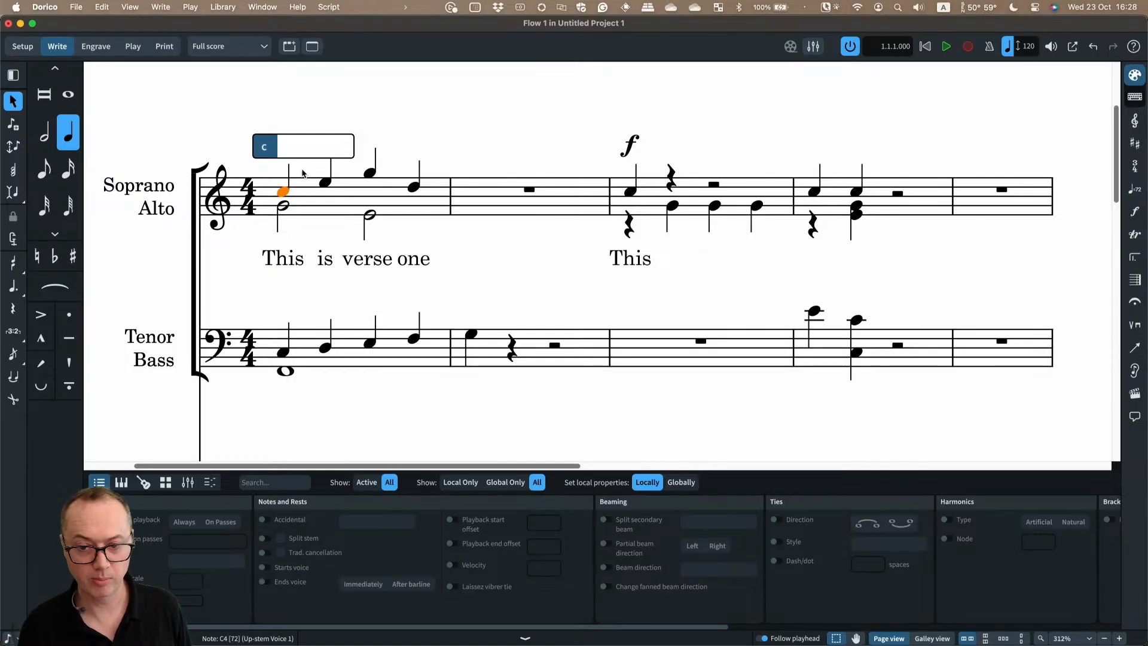
key("alt+Up")
key("Down")
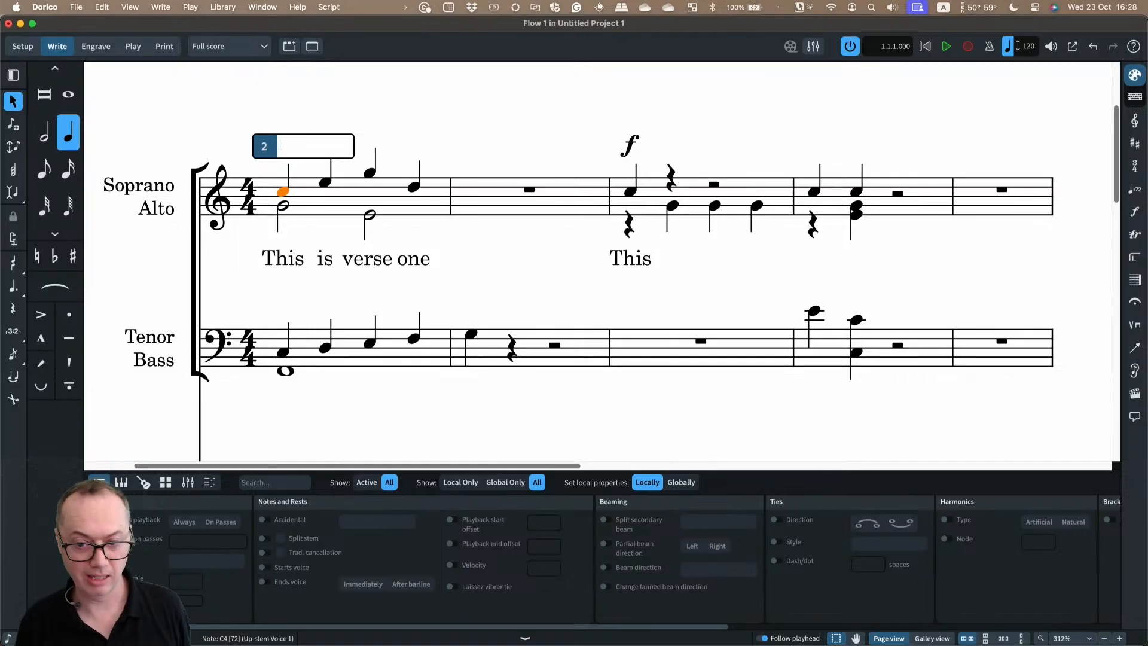
key("Down")
key("Down")
key("Down")
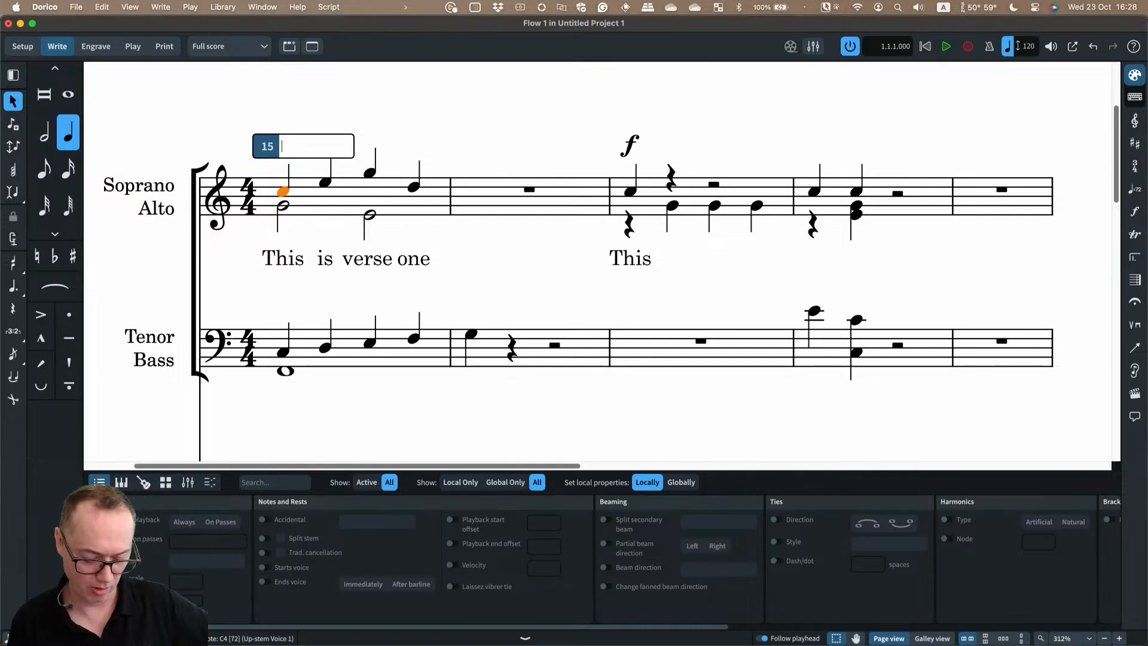
key("Down")
key("Down")
key("Down")
key("Down")
key("Down")
key("Down")
key("Down")
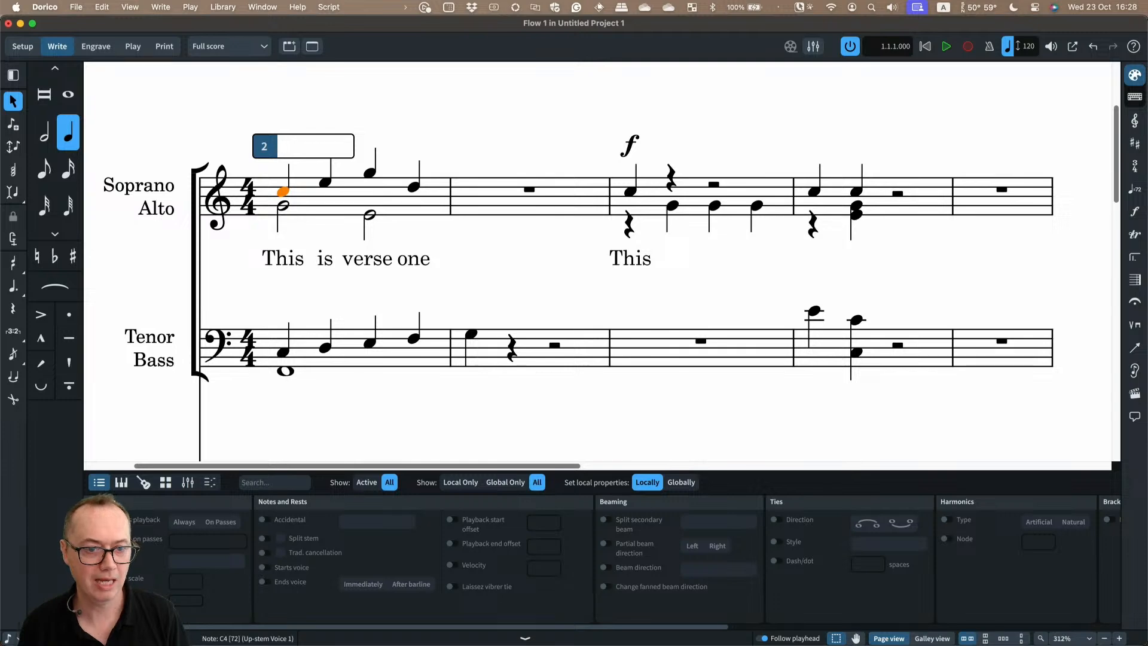
Copy the hyphenated text "Please sub-scribe to our You-Tube chan-nel" from the TextEdit document and return to the Dorico score
left_click_drag(3, 326, 219, 156)
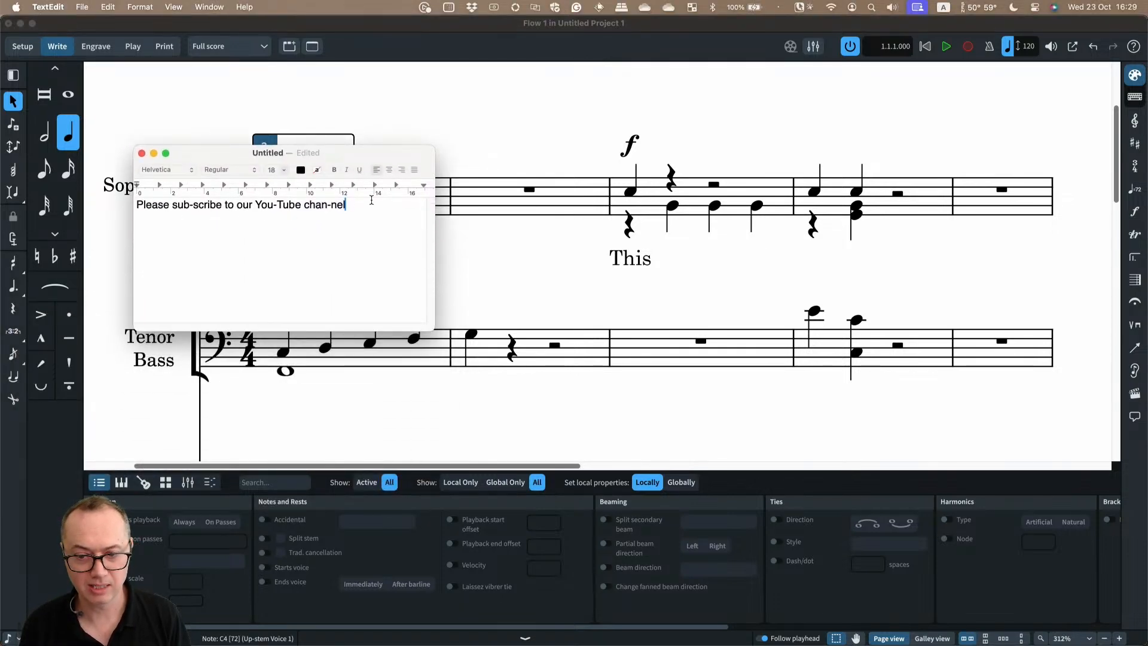
left_click_drag(369, 202, 134, 205)
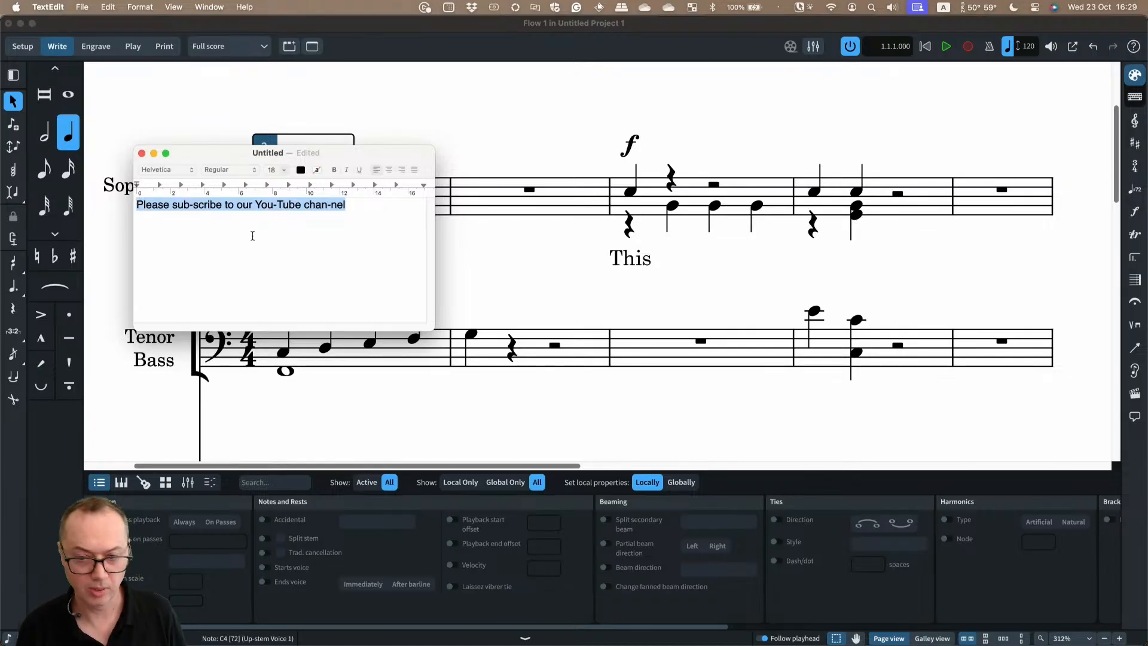
left_click_drag(311, 153, 0, 153)
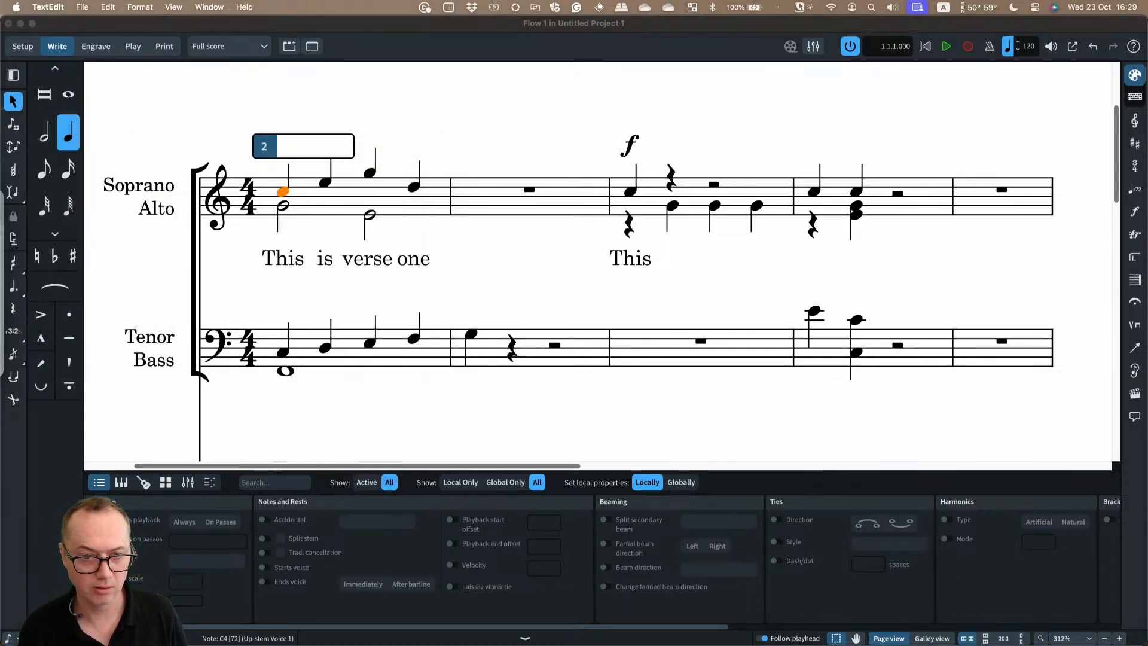
left_click(295, 307)
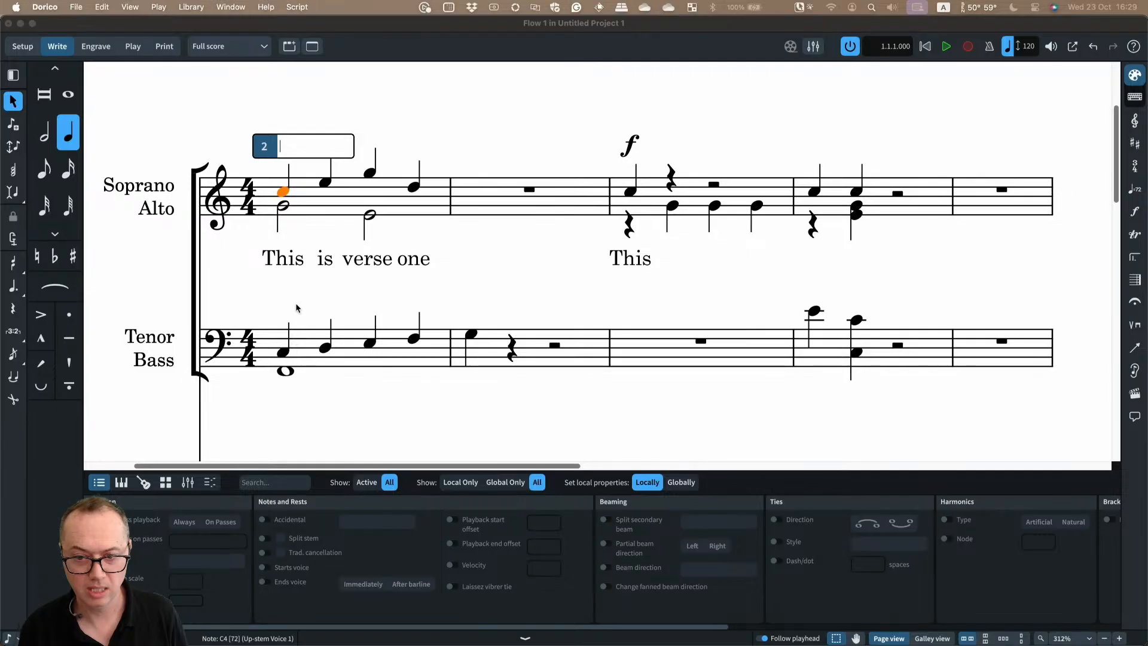
Try entering "Please" as a chorus lyric on the first Soprano C in bar 1, and undo it
left_click(283, 191)
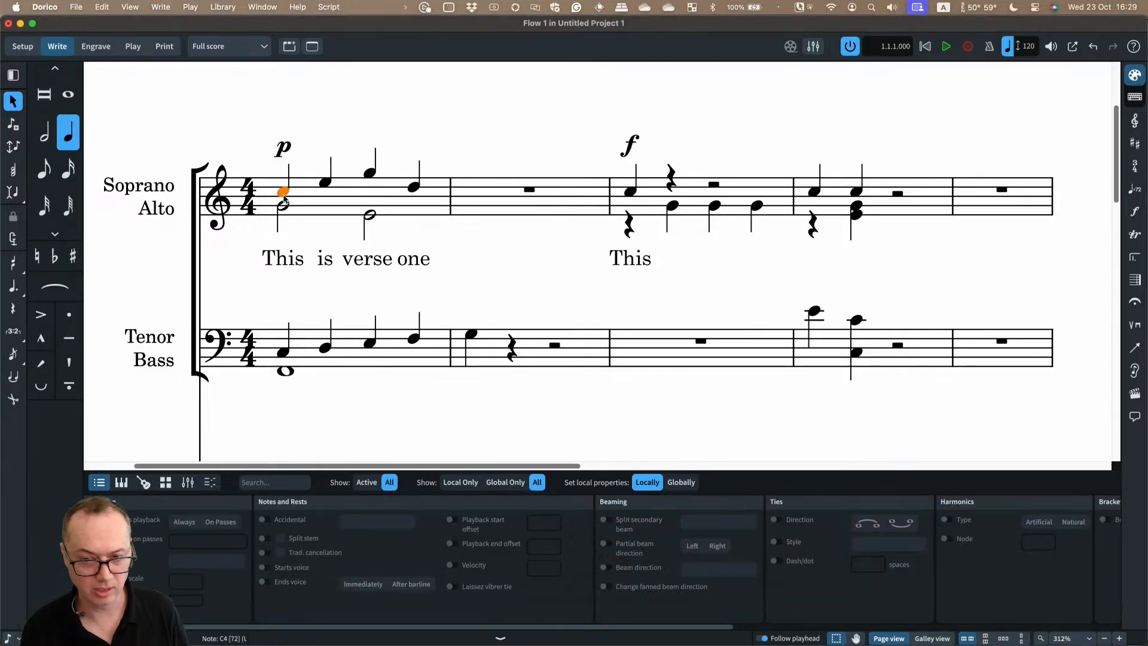
key("shift+l")
key("alt+Down")
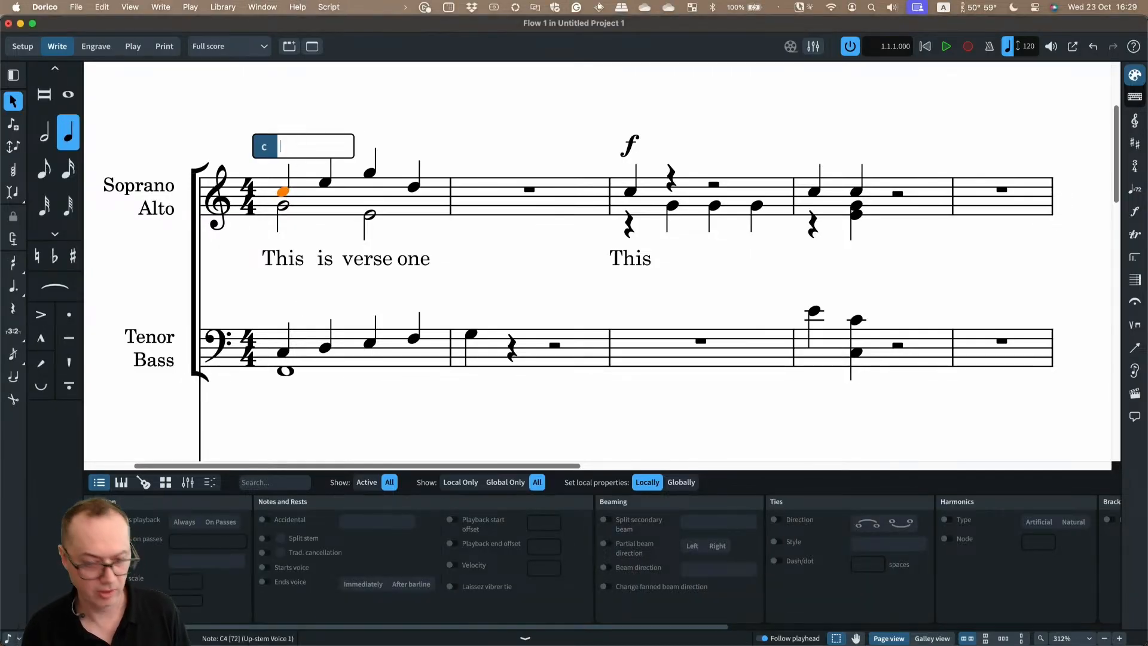
type("Please")
key("space")
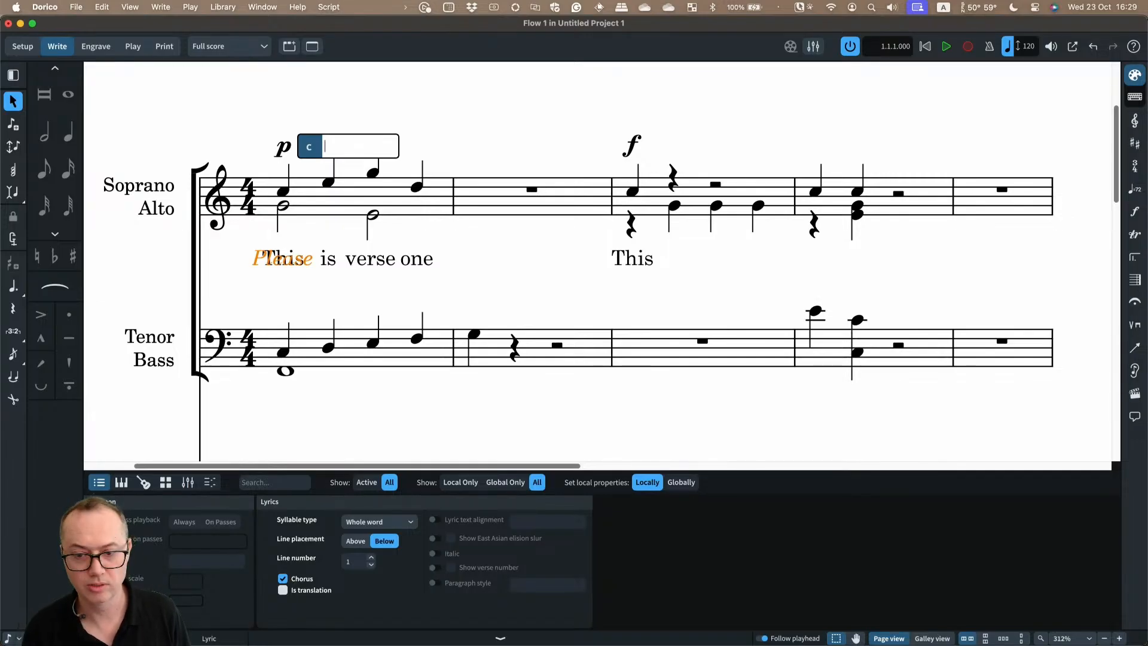
key("Escape")
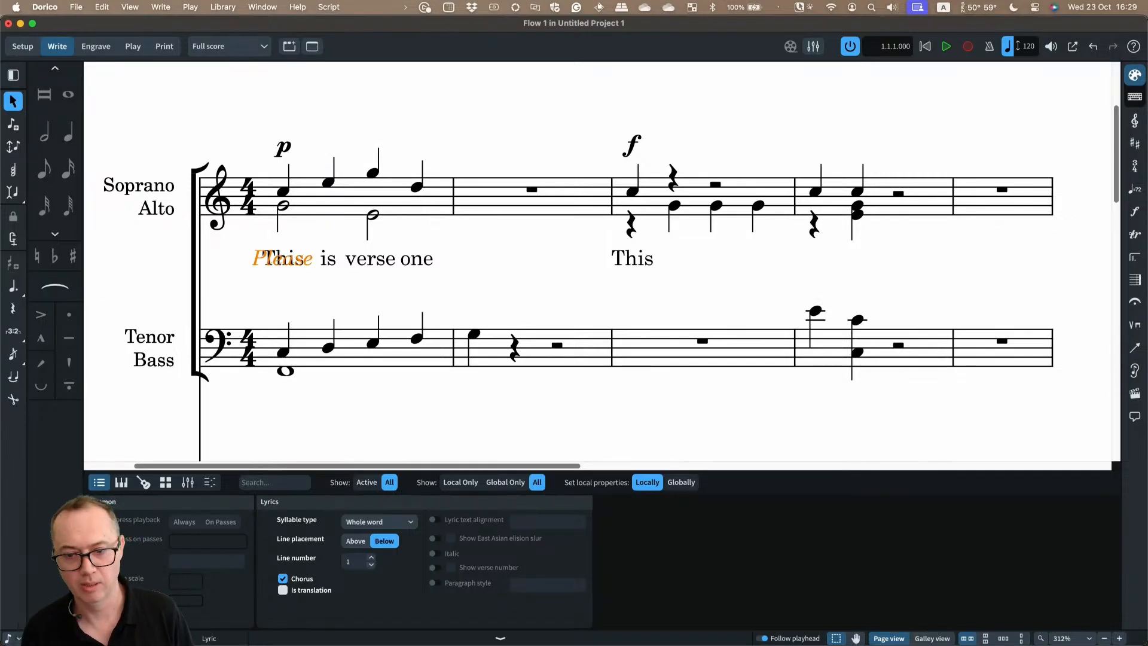
key("super+z")
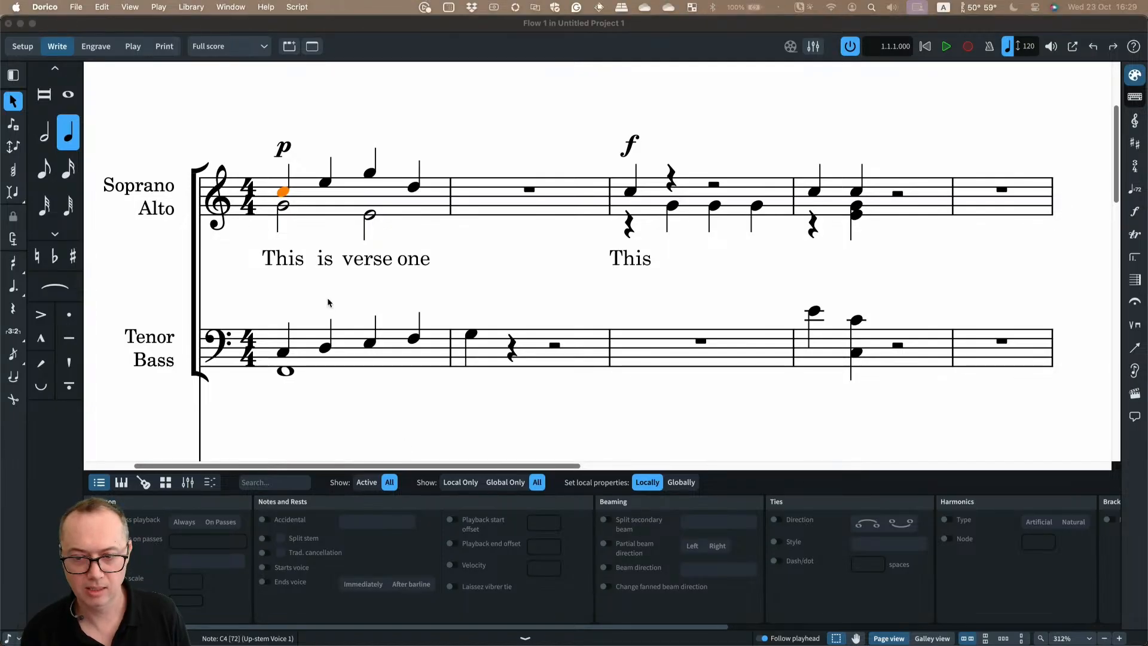
Enter line 2 lyrics "Please sub-scribe to" on the four Soprano notes in bar 1
left_click(362, 303)
left_click(283, 191)
key("shift+l")
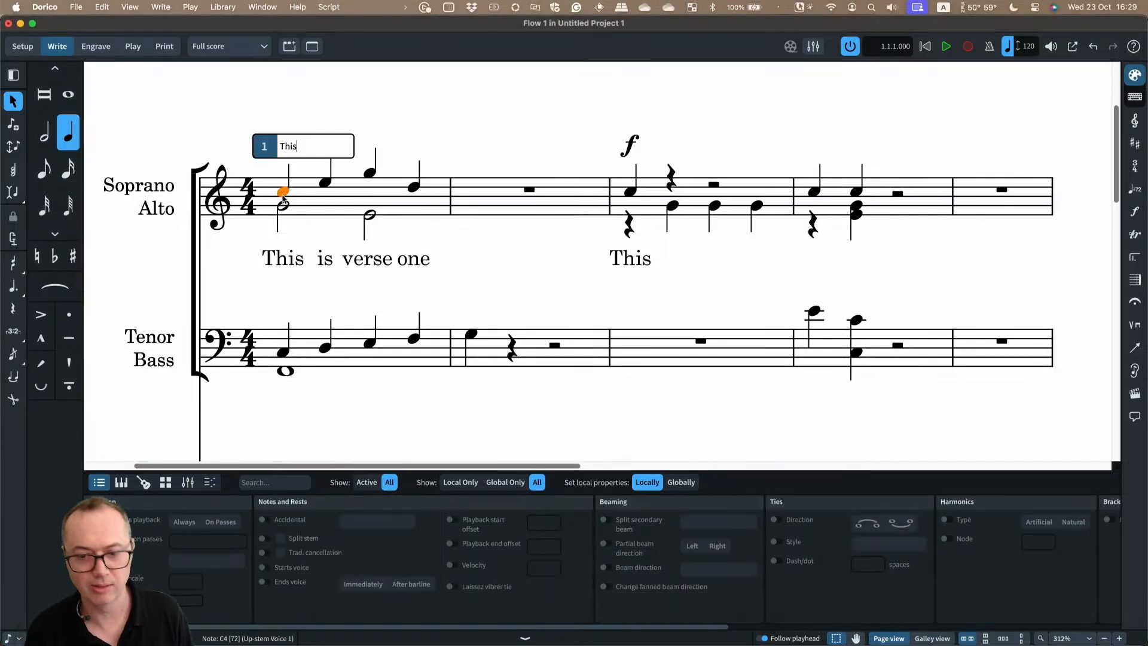
key("Down")
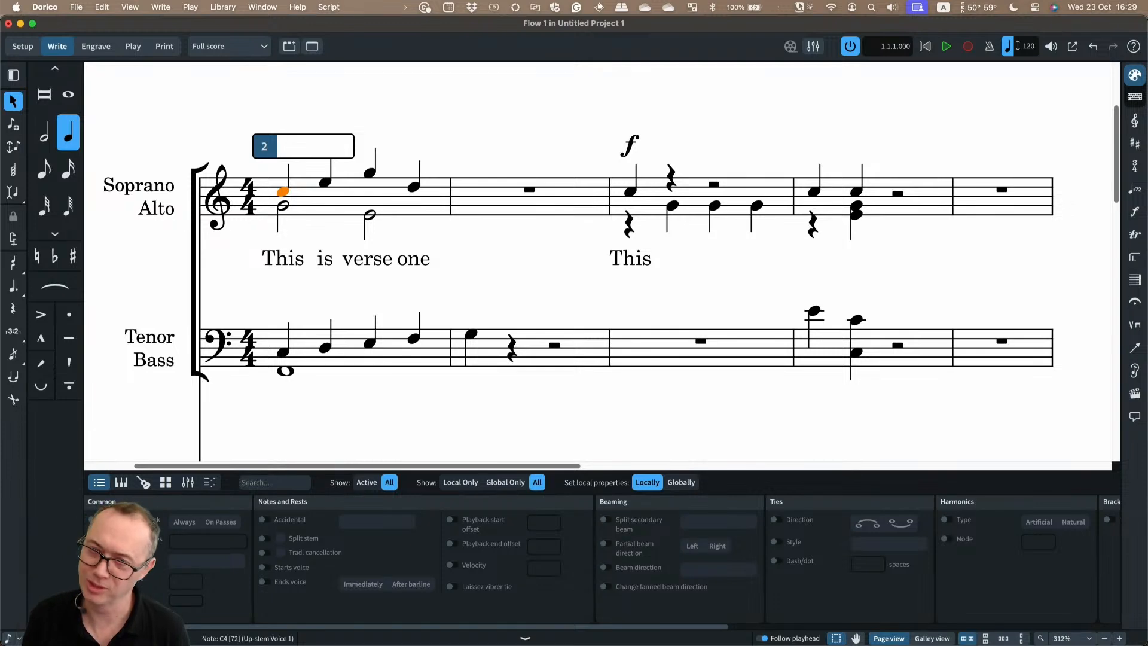
type("Please")
key("space")
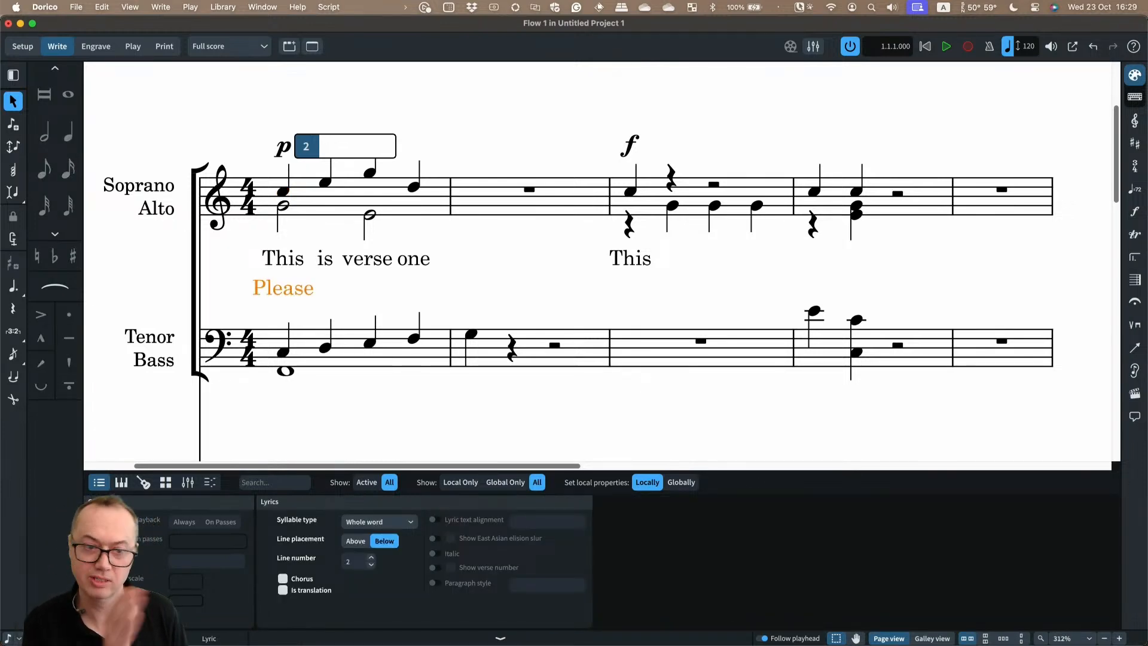
type("sub - scribe")
key("space")
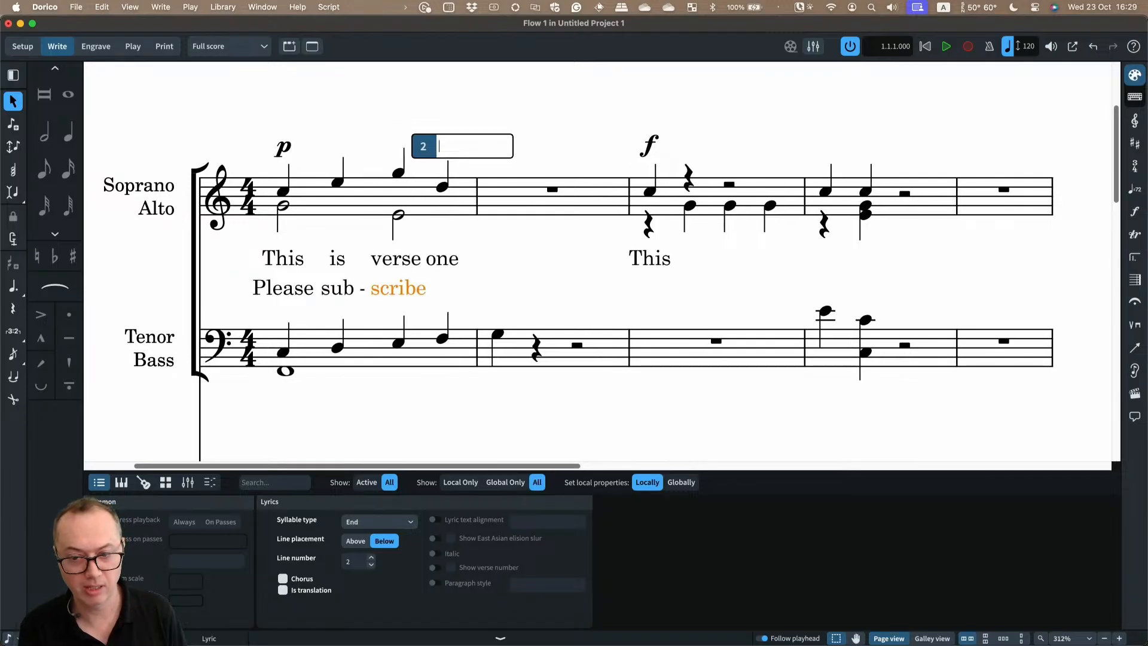
type("to")
key("space")
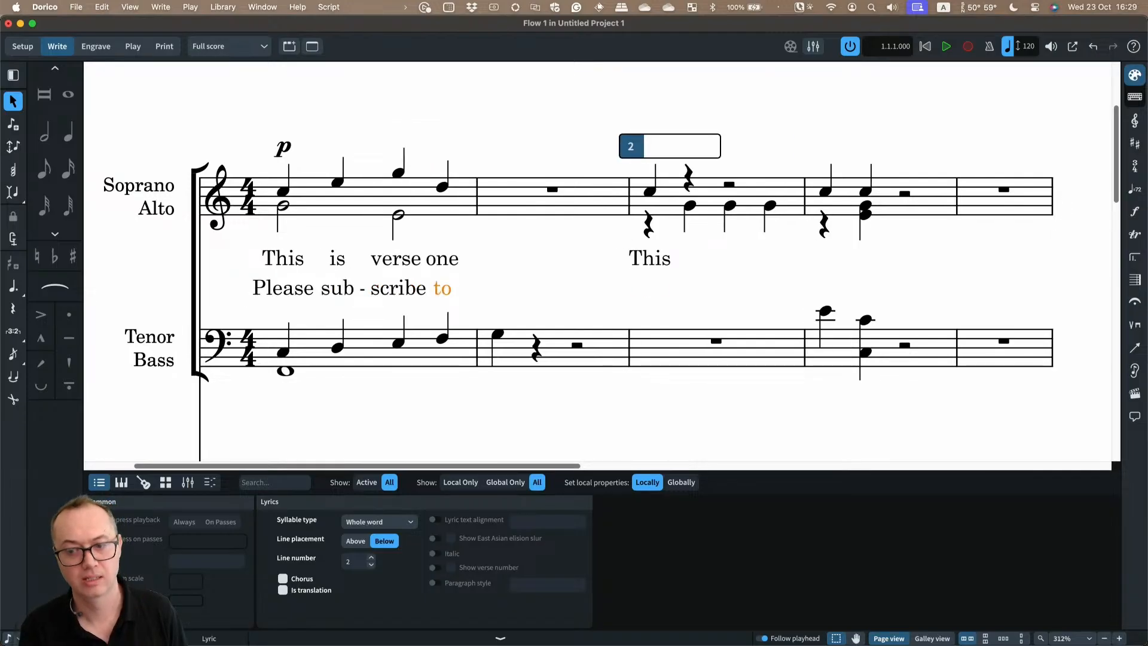
Continue the line 2 lyrics with "our" on the Soprano C in bar 3 and "You-Tube" on the two notes in bar 4
type("our")
key("space")
type("You - ")
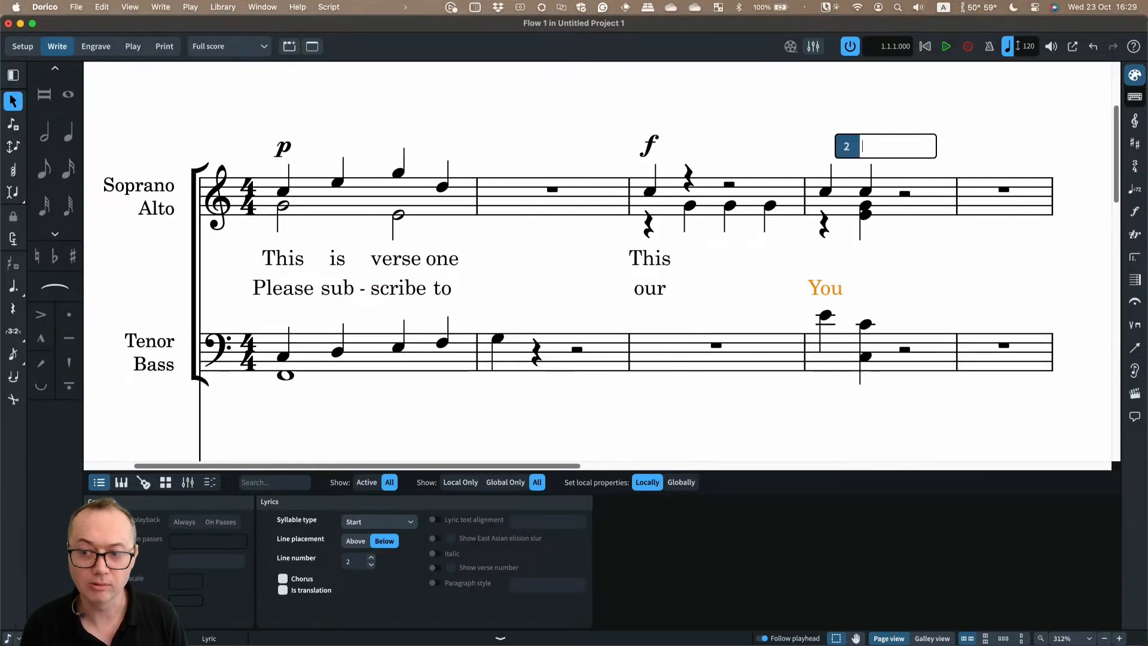
type("Tube")
key("Return")
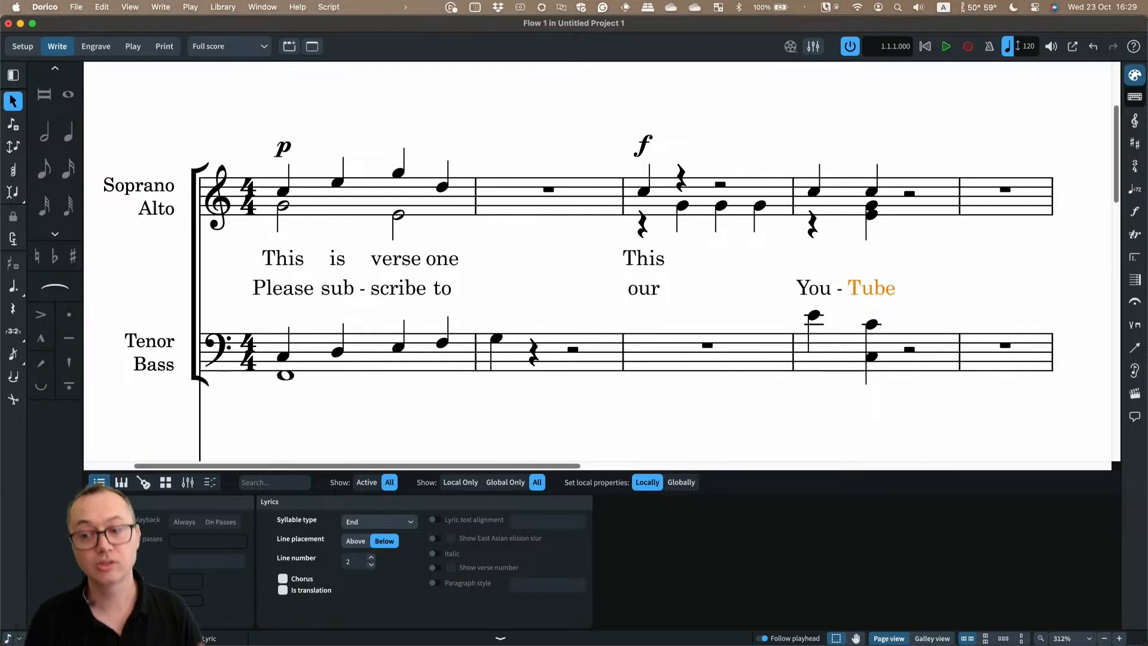
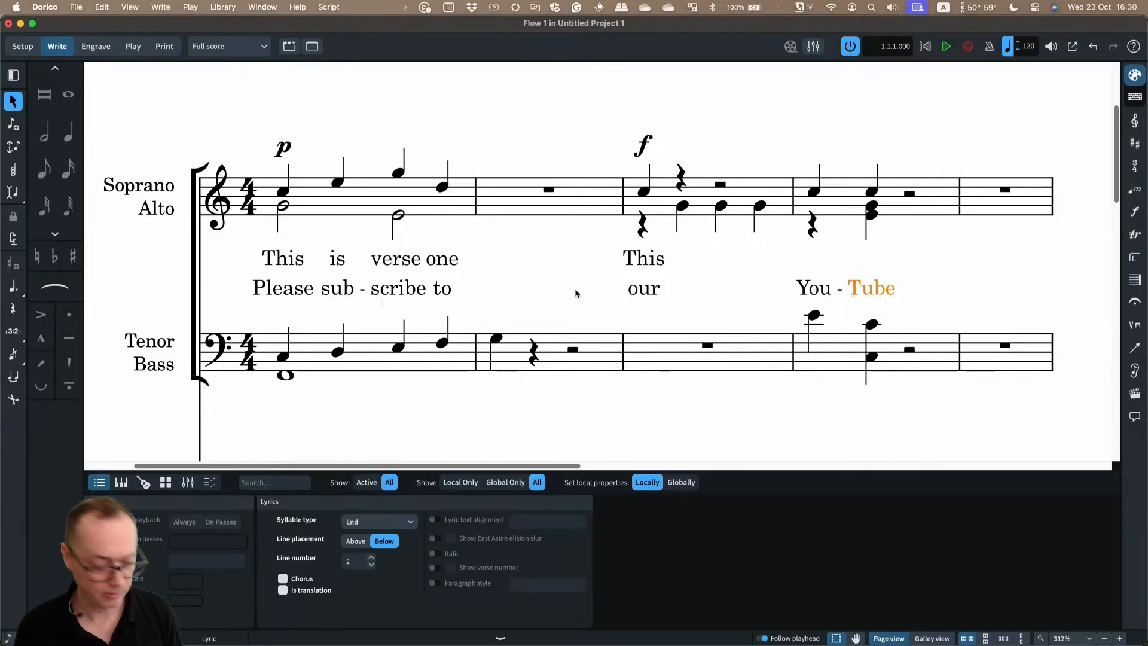
Hide the lower zone and compare the staff spacing around the lyrics in galley view and page view, finishing in galley view
scroll(584, 289, "down", 5)
scroll(535, 298, "down", 2)
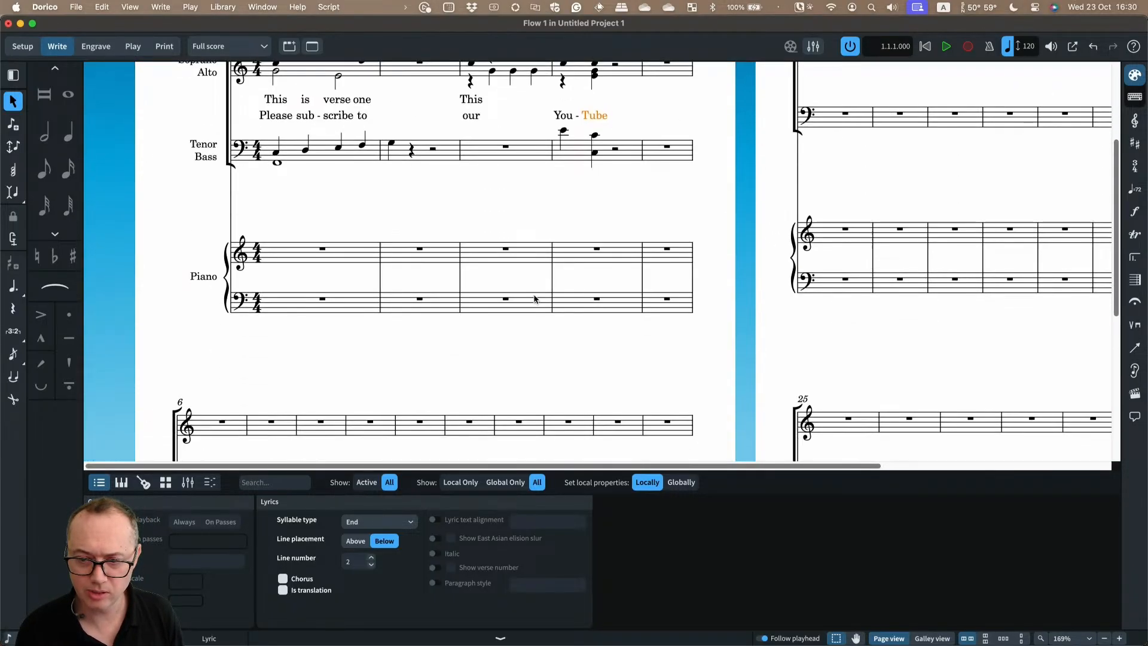
scroll(535, 298, "up", 3)
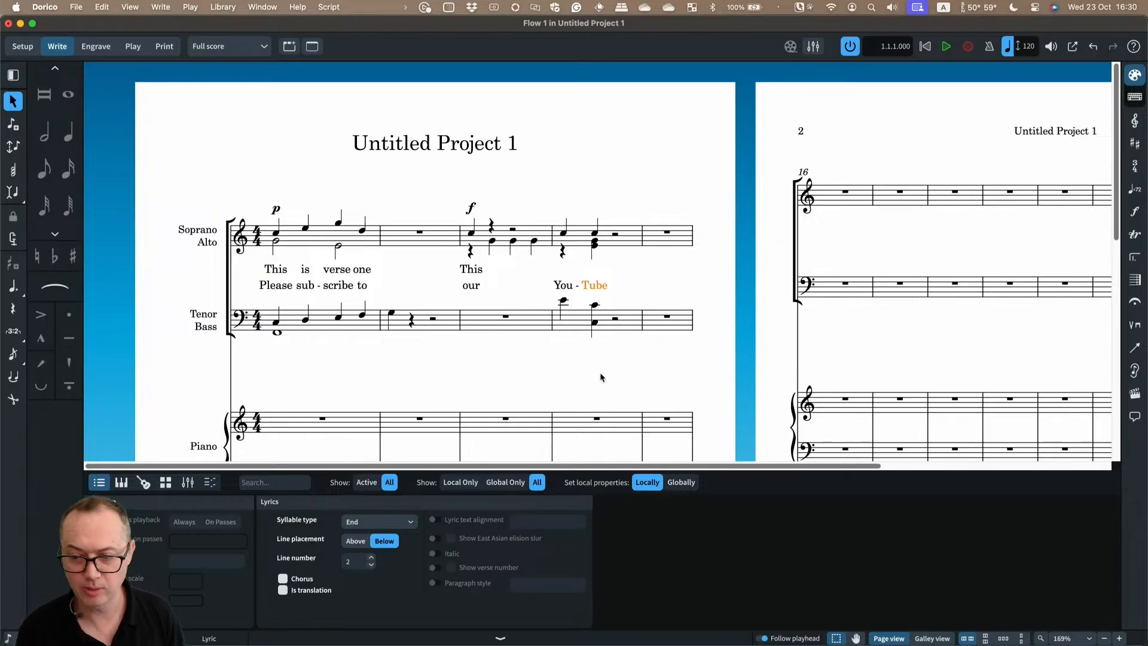
left_click(932, 638)
left_click(500, 638)
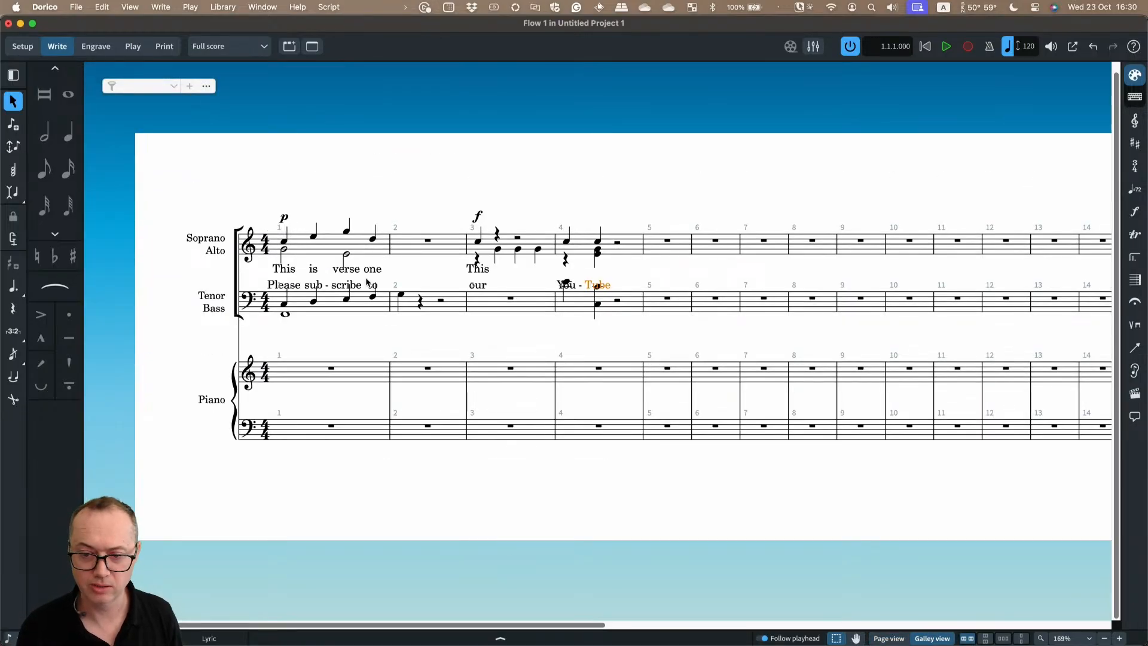
scroll(367, 282, "up", 3)
scroll(357, 269, "left", 3)
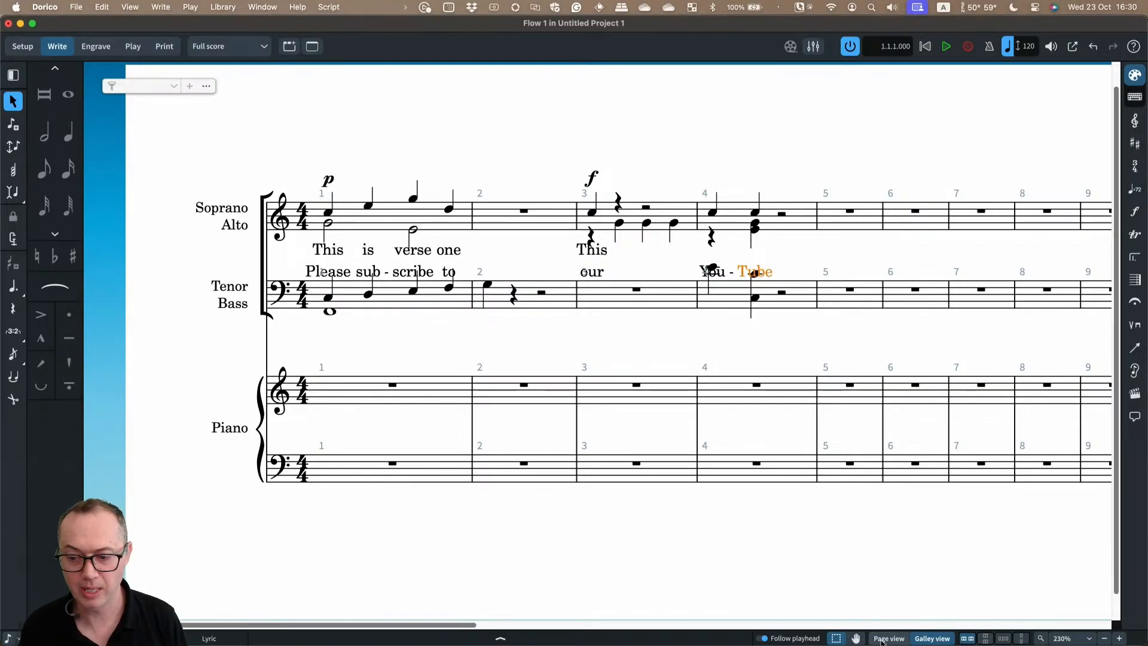
left_click(889, 638)
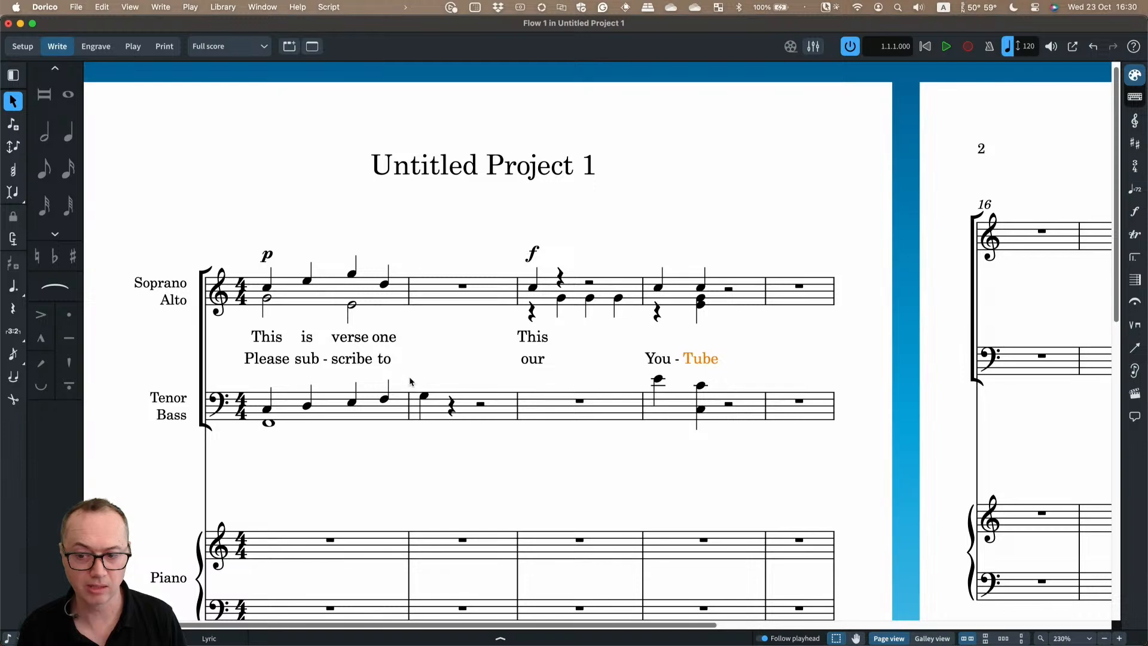
left_click(933, 638)
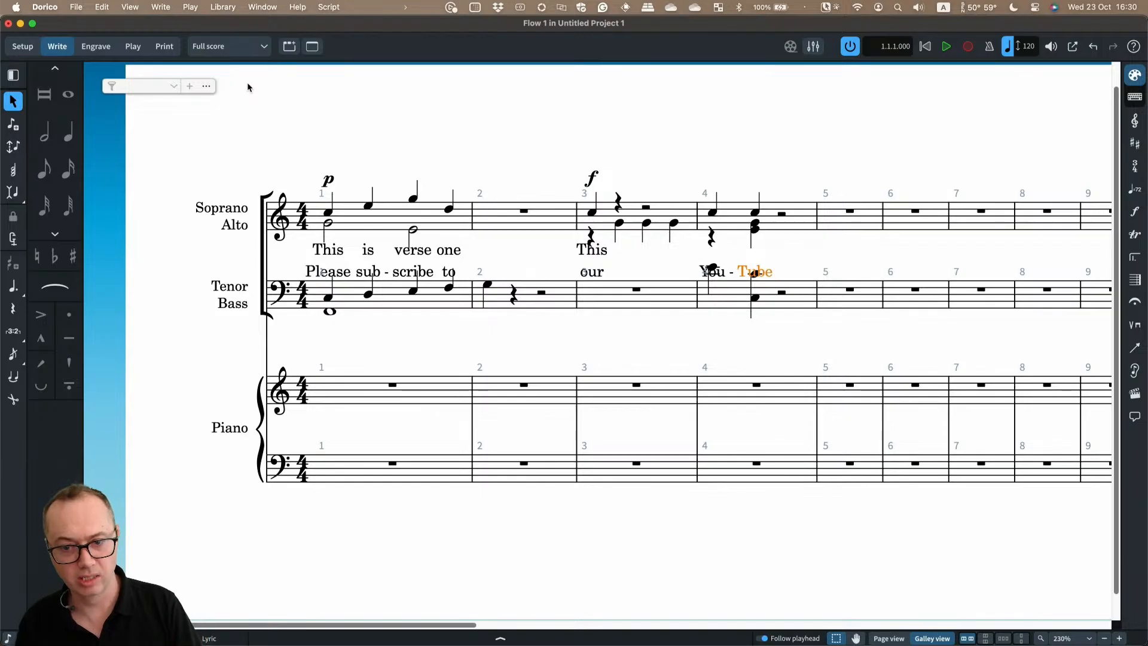
In the Full score's vertical spacing layout options, set the ideal staff gap expansion for galley view to 175% and apply it
left_click(222, 7)
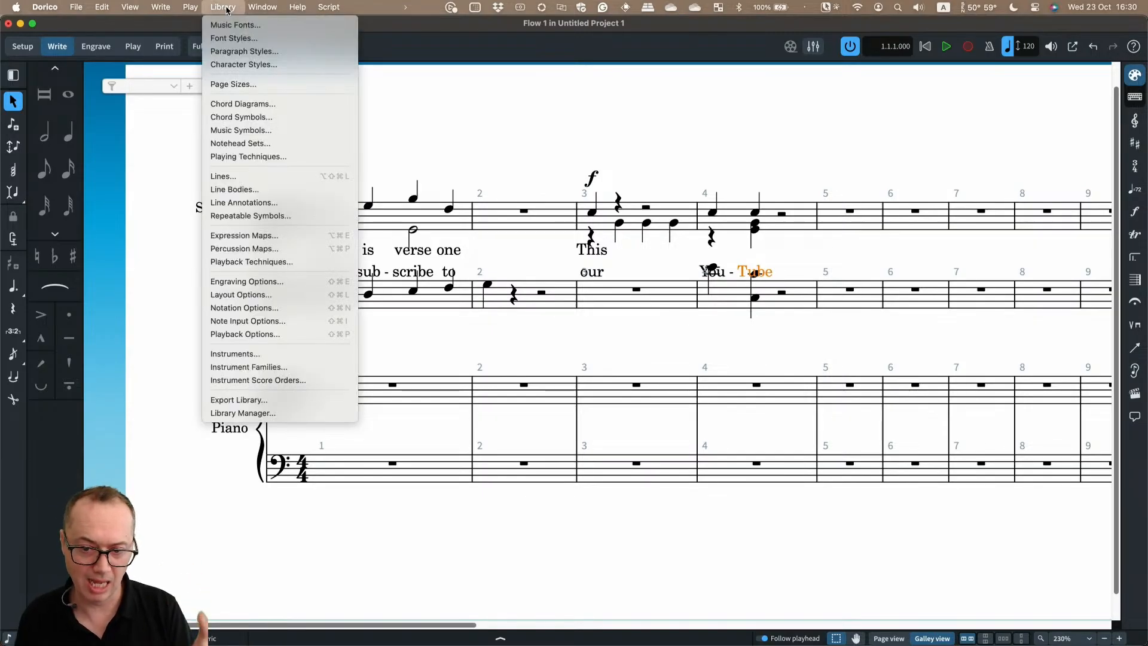
left_click(281, 296)
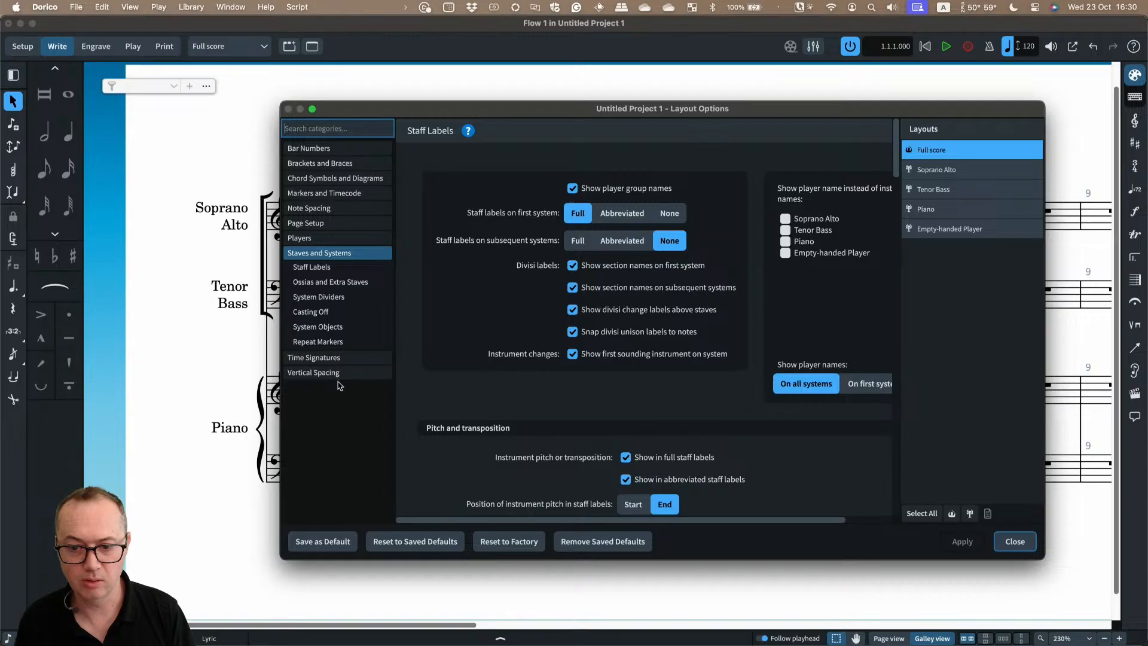
left_click(339, 374)
scroll(563, 371, "down", 6)
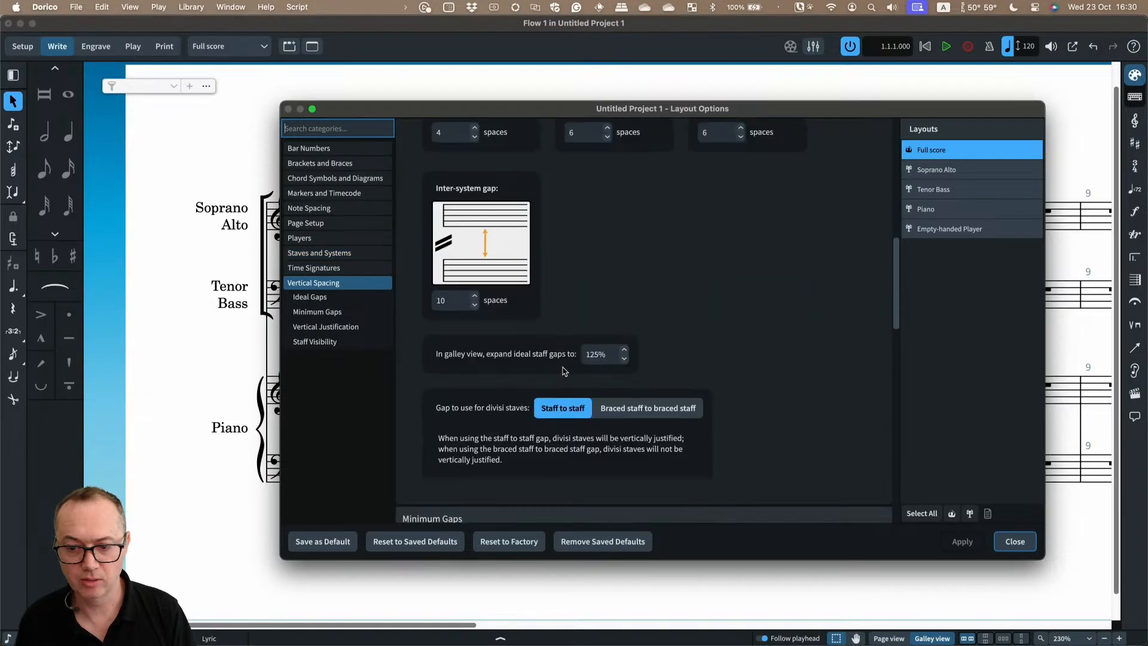
scroll(562, 370, "down", 2)
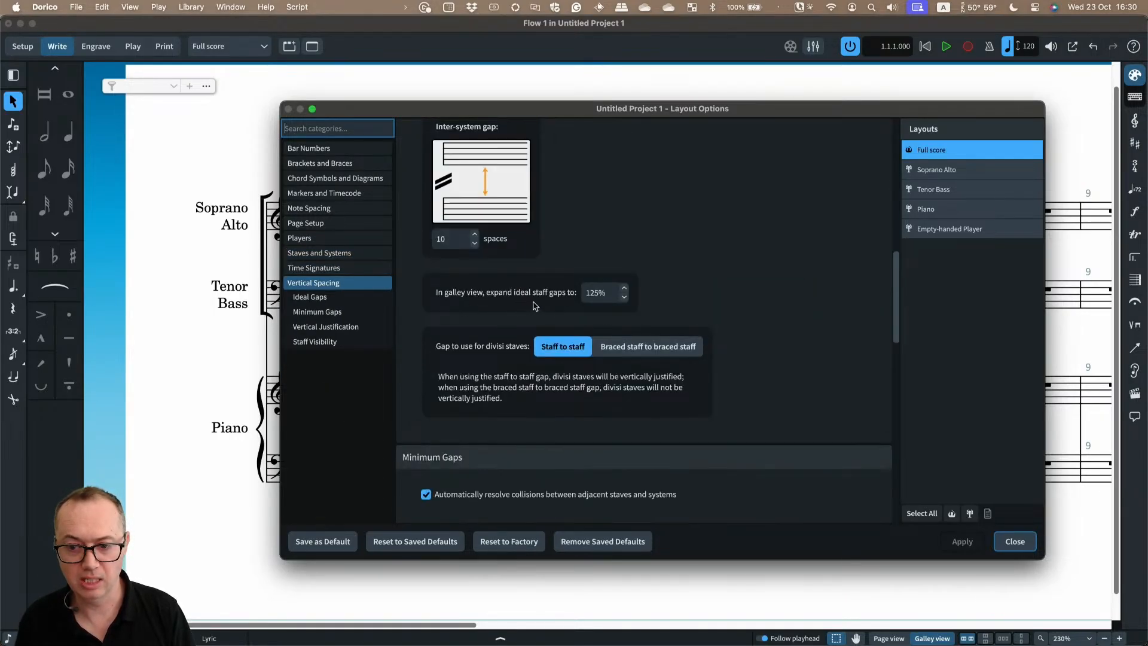
left_click(618, 292)
left_click_drag(617, 292, 562, 296)
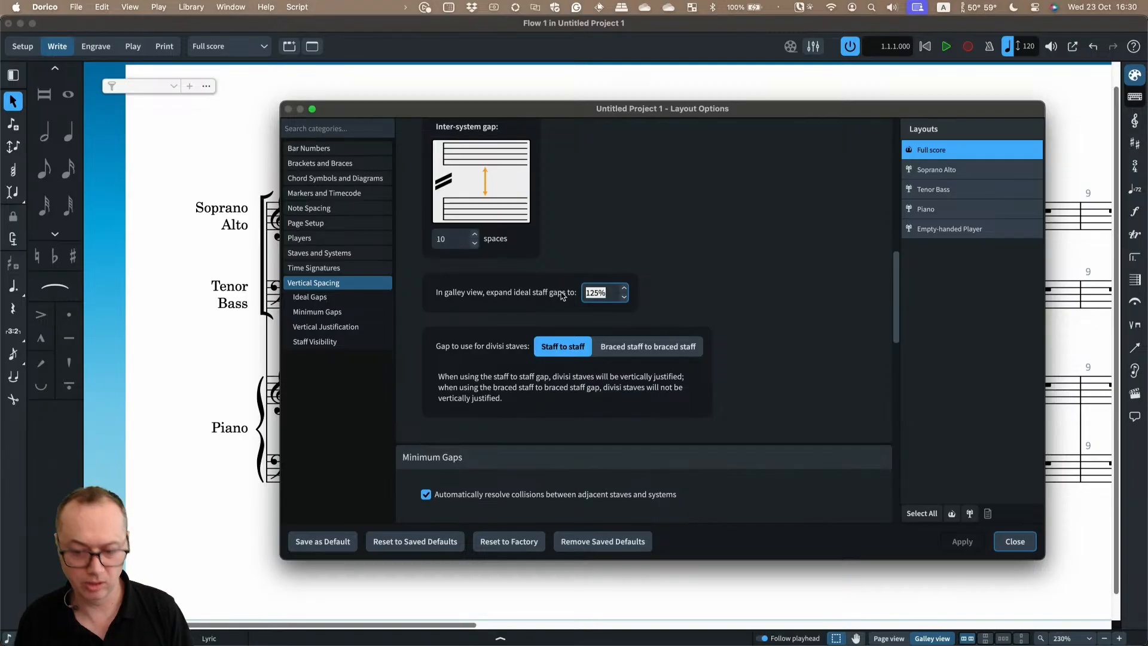
type("175")
key("Tab")
scroll(595, 328, "up", 5)
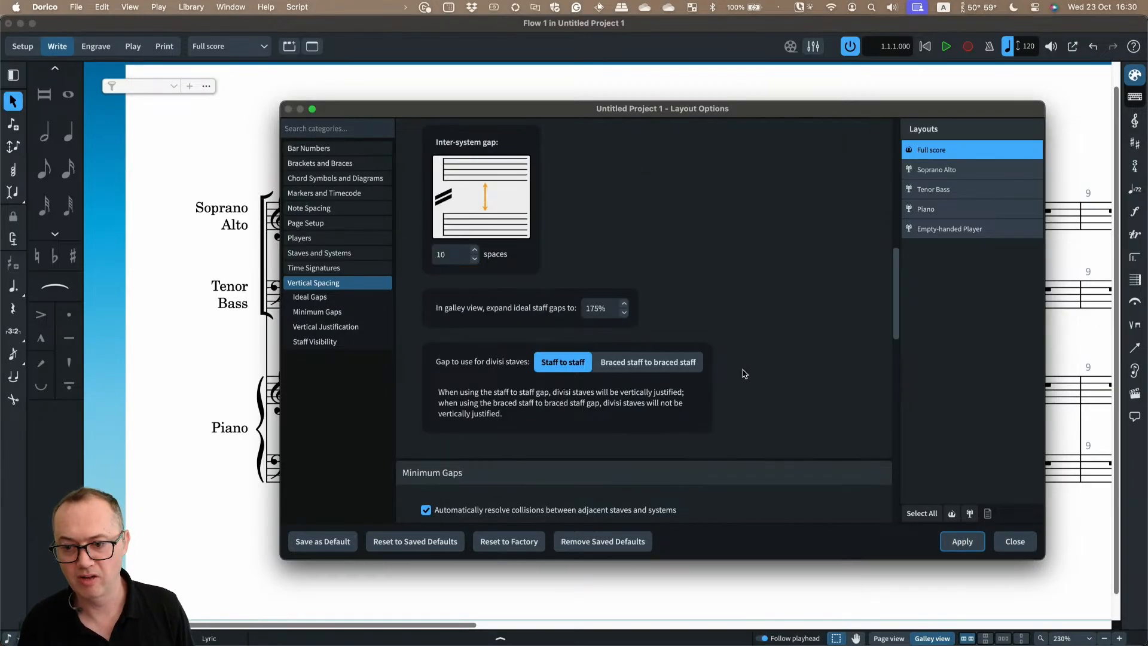
left_click(1007, 542)
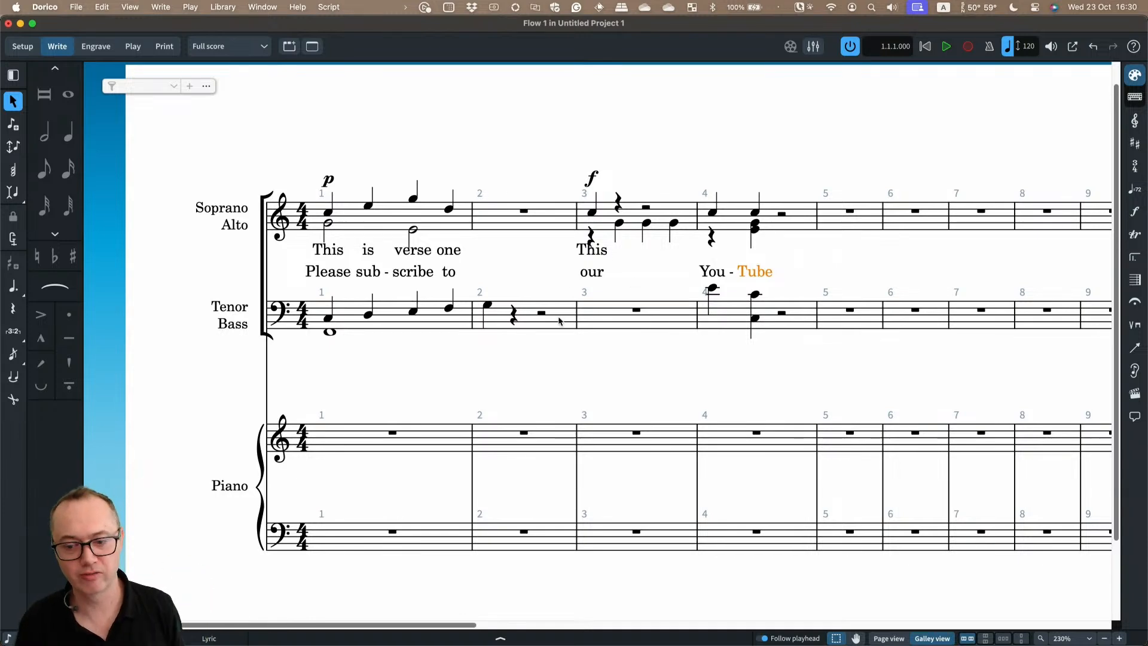
scroll(550, 319, "right", 5)
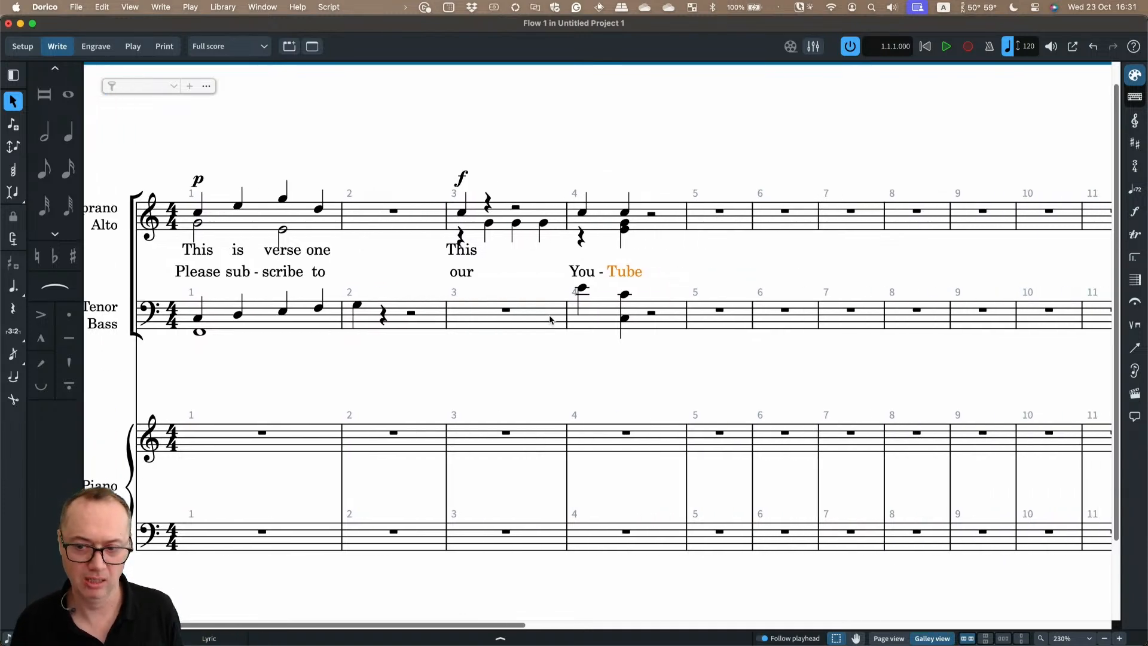
Enter eighth notes D E A C F G A G in bar 5 and F C E D C F G in bar 6 of the Soprano/Alto staff
left_click(706, 214)
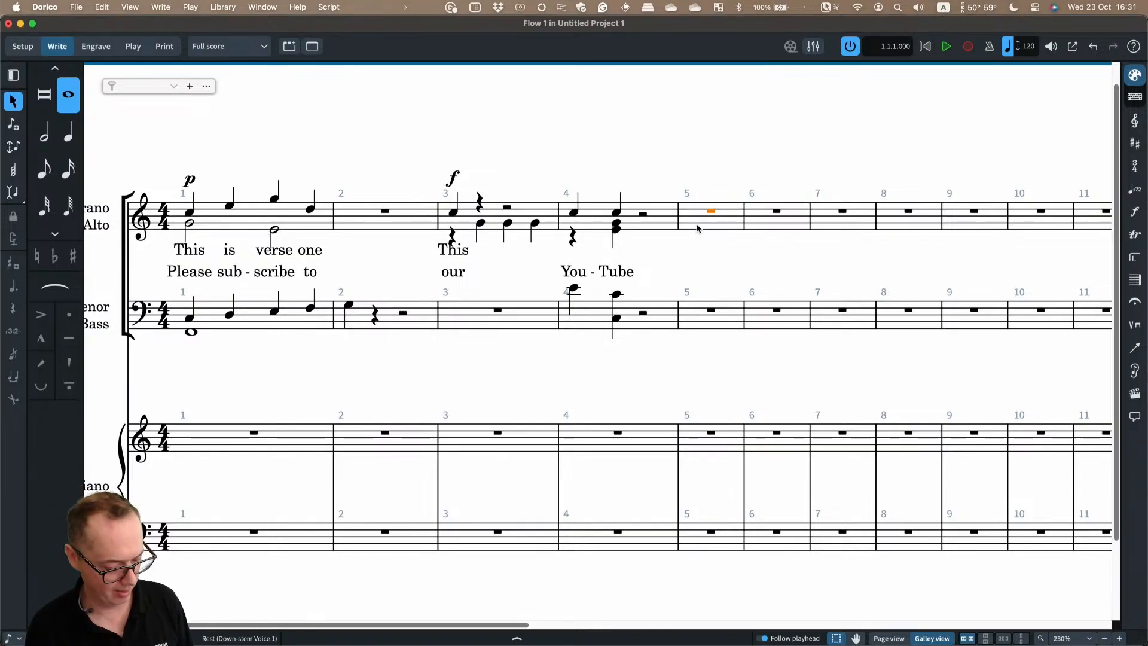
key("shift+n")
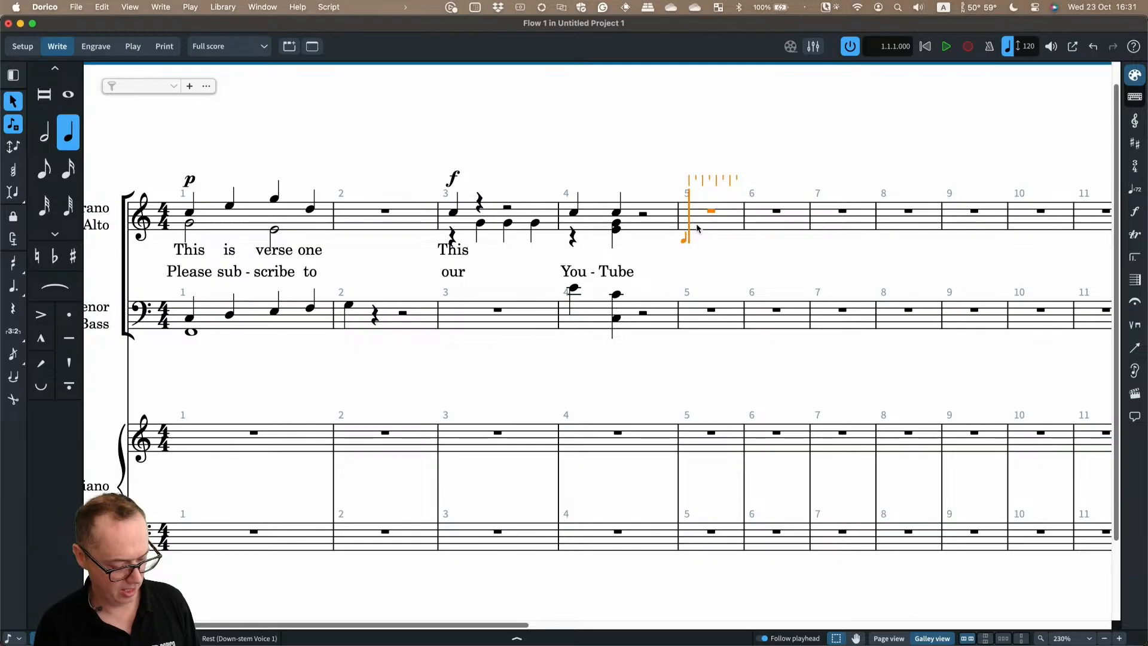
key("5")
type("deacfgagf")
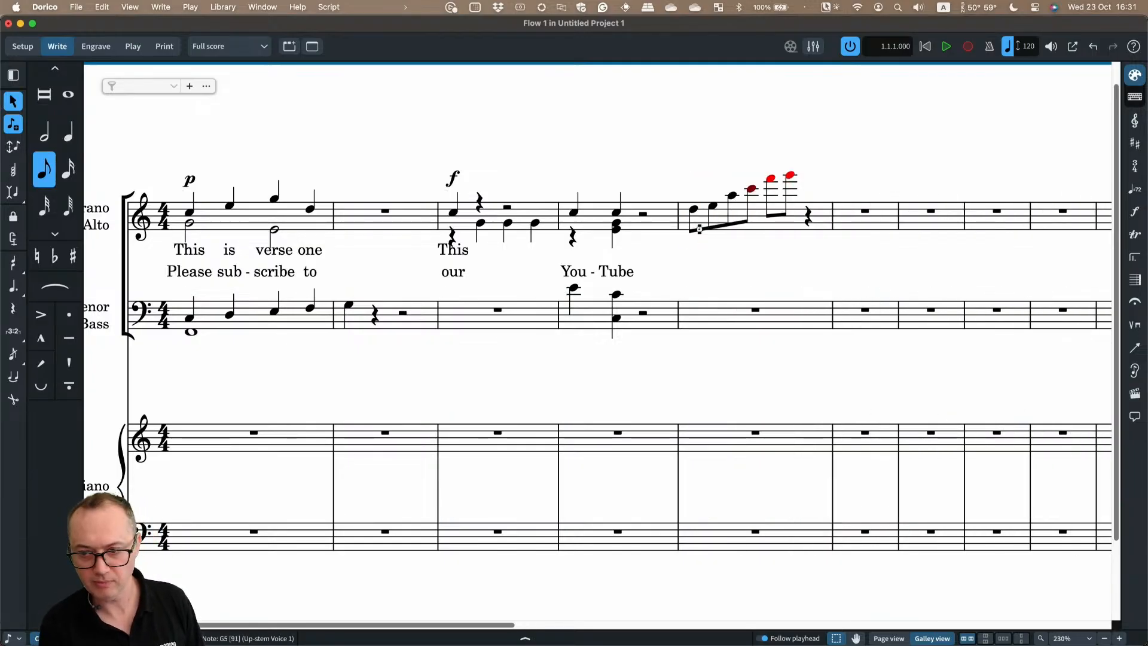
type("c e d c f g")
key("Escape")
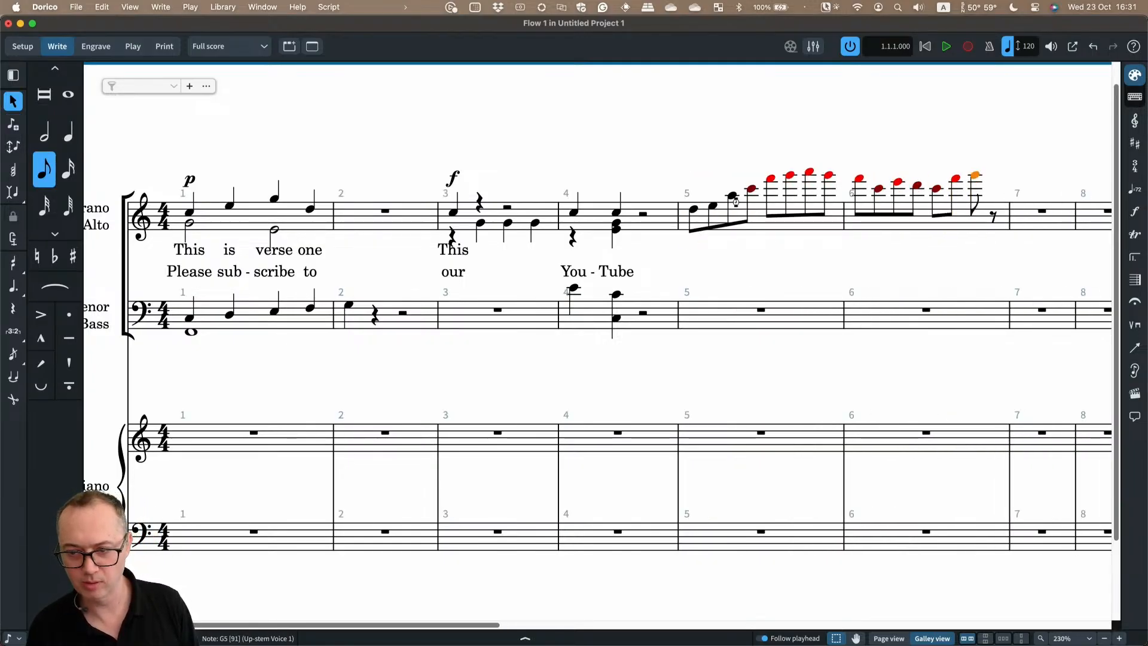
Lower the notes from bar 5's third note to the end of the phrase by two octaves, and raise that third note one octave
left_click(734, 201, "shift")
key("super+alt+Down")
key("super+alt+Down")
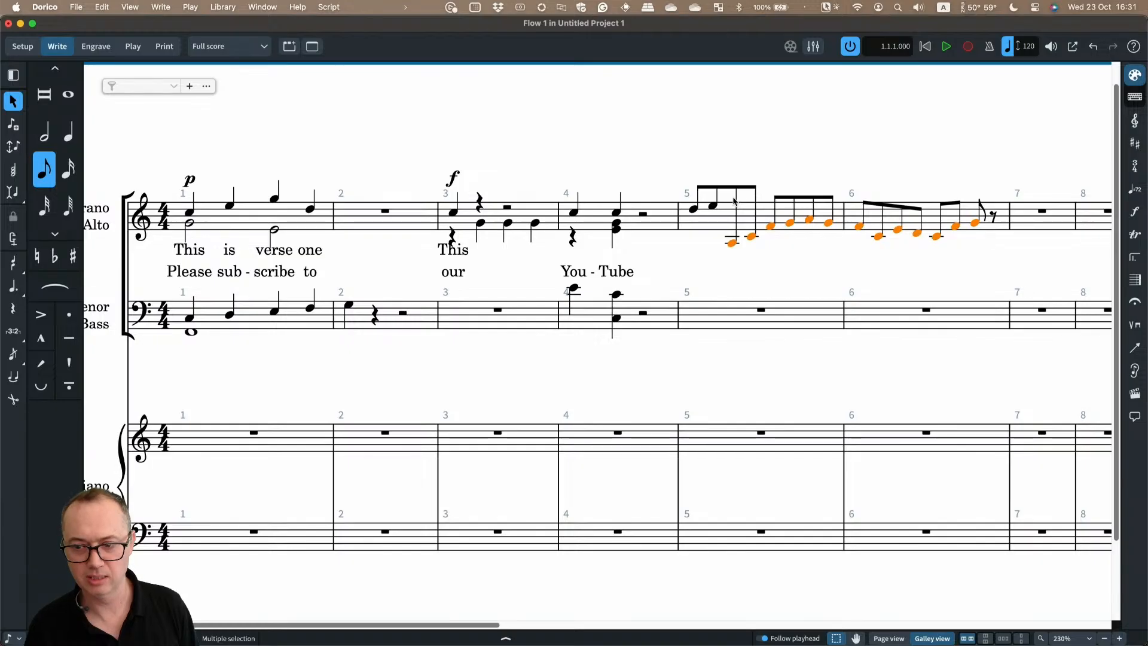
left_click(733, 243)
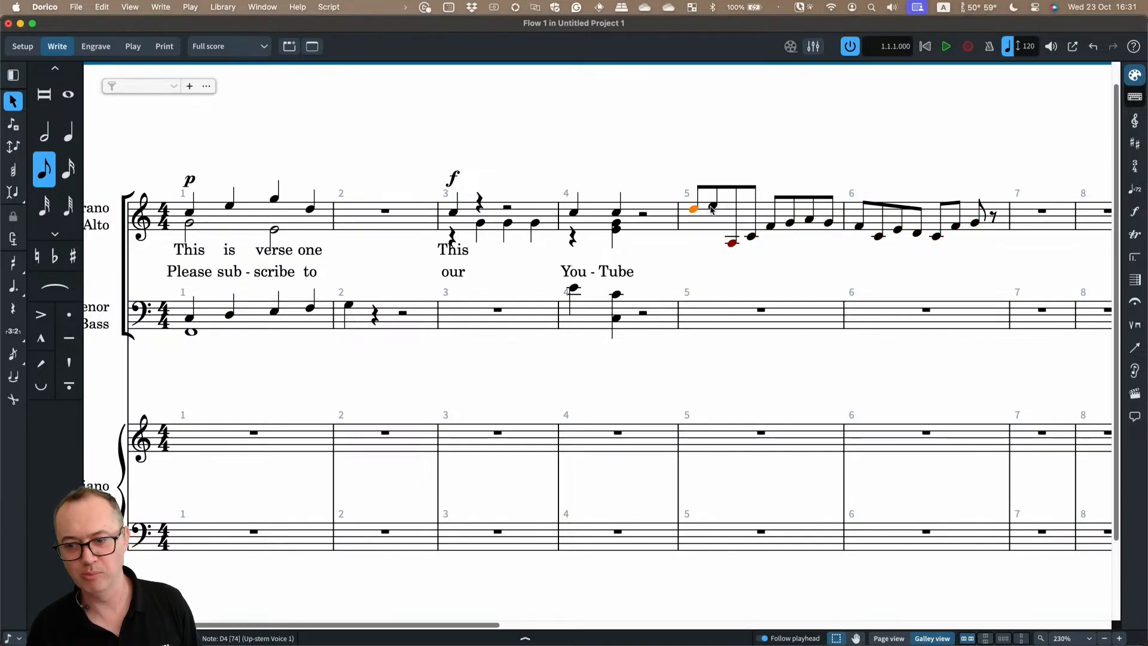
left_click(733, 244)
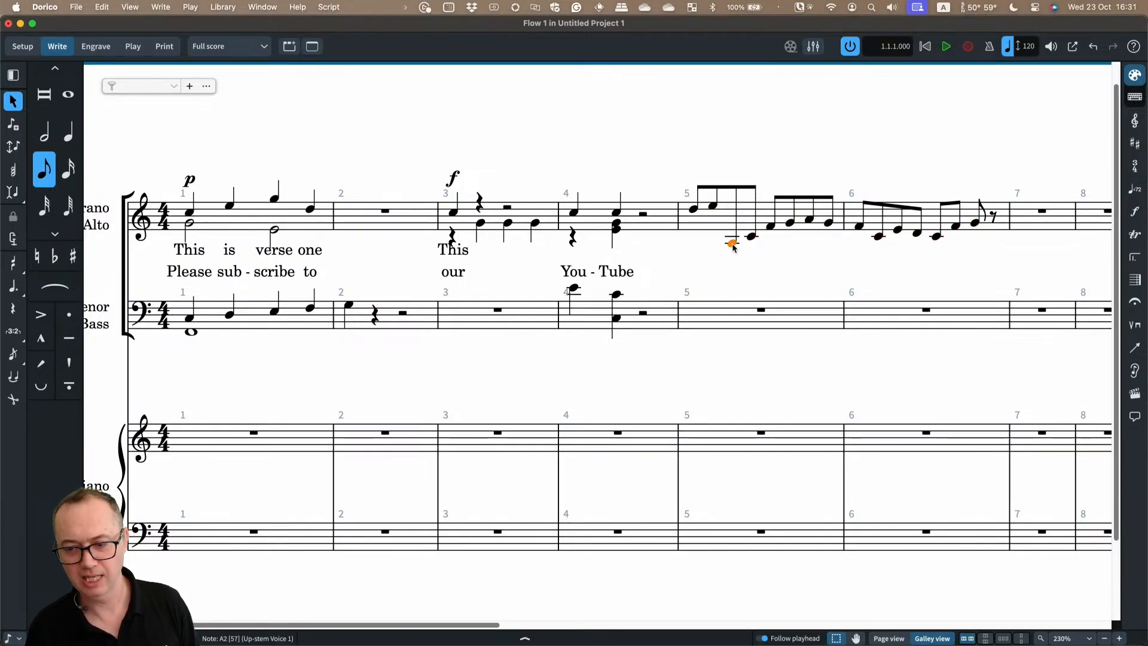
key("super+alt+Up")
Copy the Soprano/Alto music in bars 5 and 6 to the start of bar 5 on the Tenor/Bass staff
left_click(711, 225)
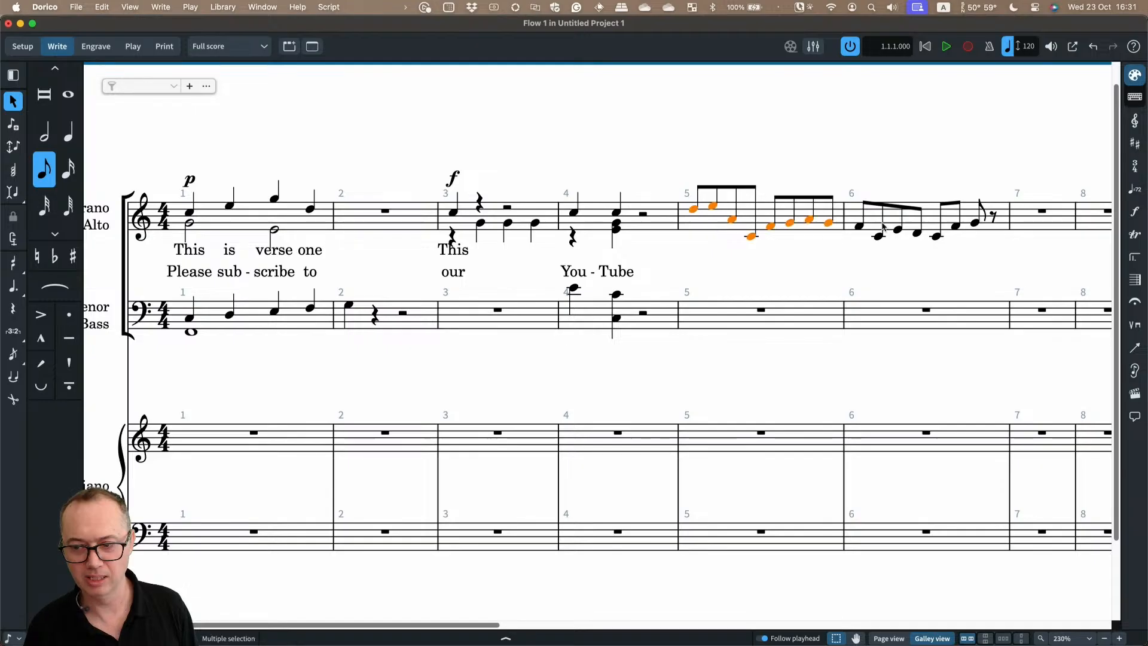
left_click(931, 219, "shift")
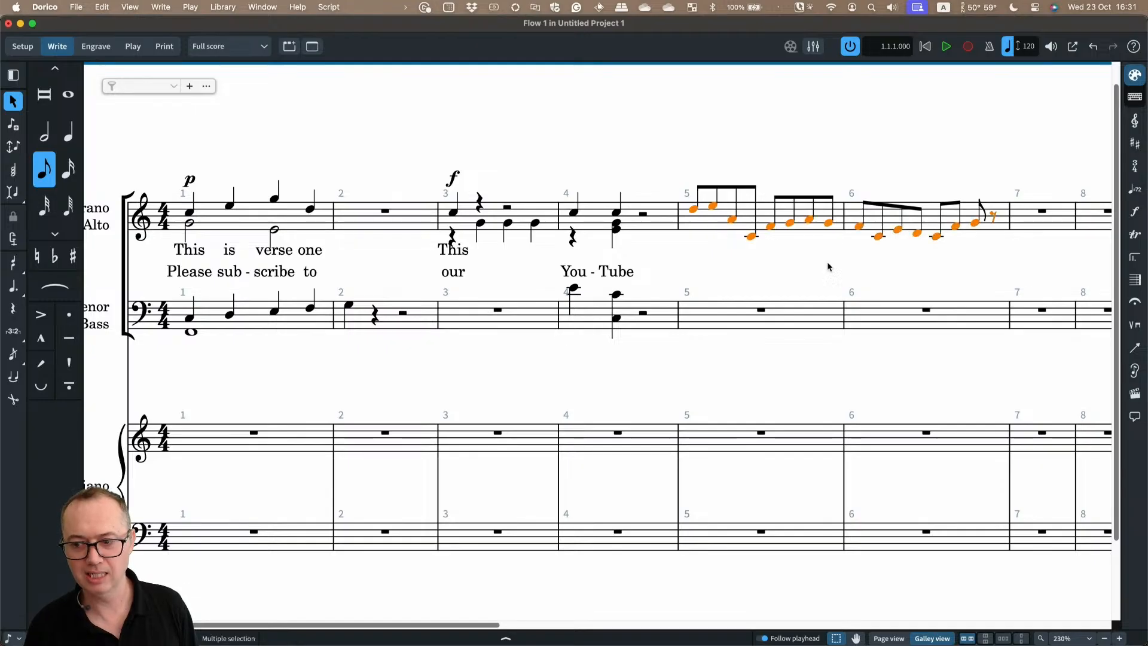
left_click(692, 317, "alt")
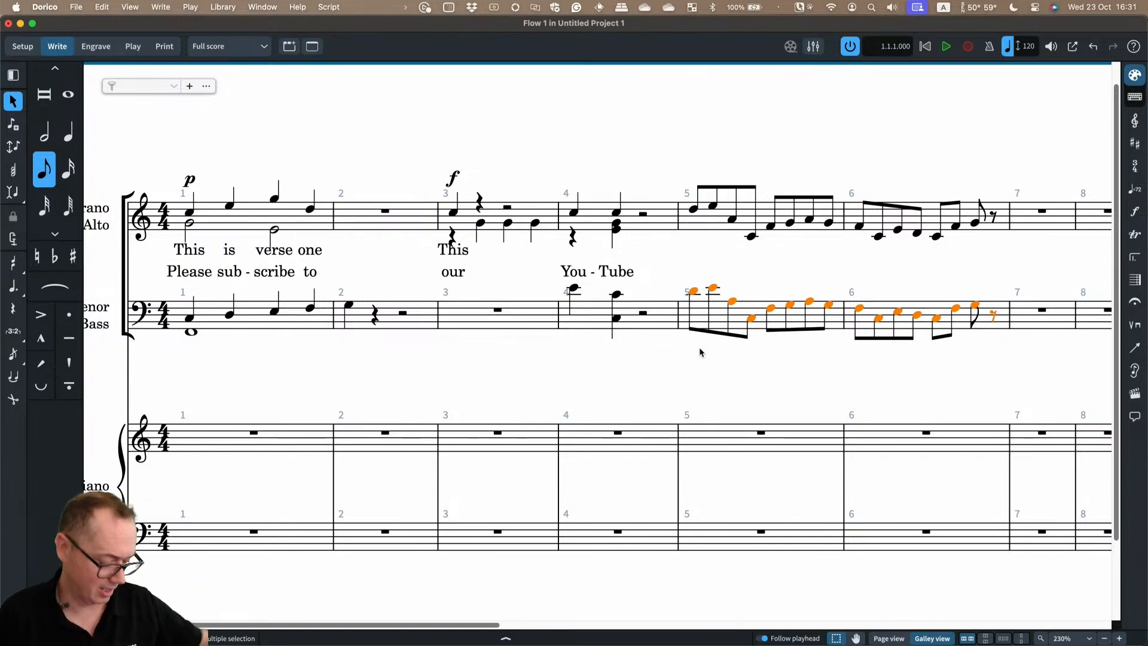
Try shifting the copied Tenor/Bass notes up and down by staff steps, and return them to their starting pitches
key("alt+Up")
key("alt+Up")
key("alt+Down")
key("alt+Down")
key("alt+Down")
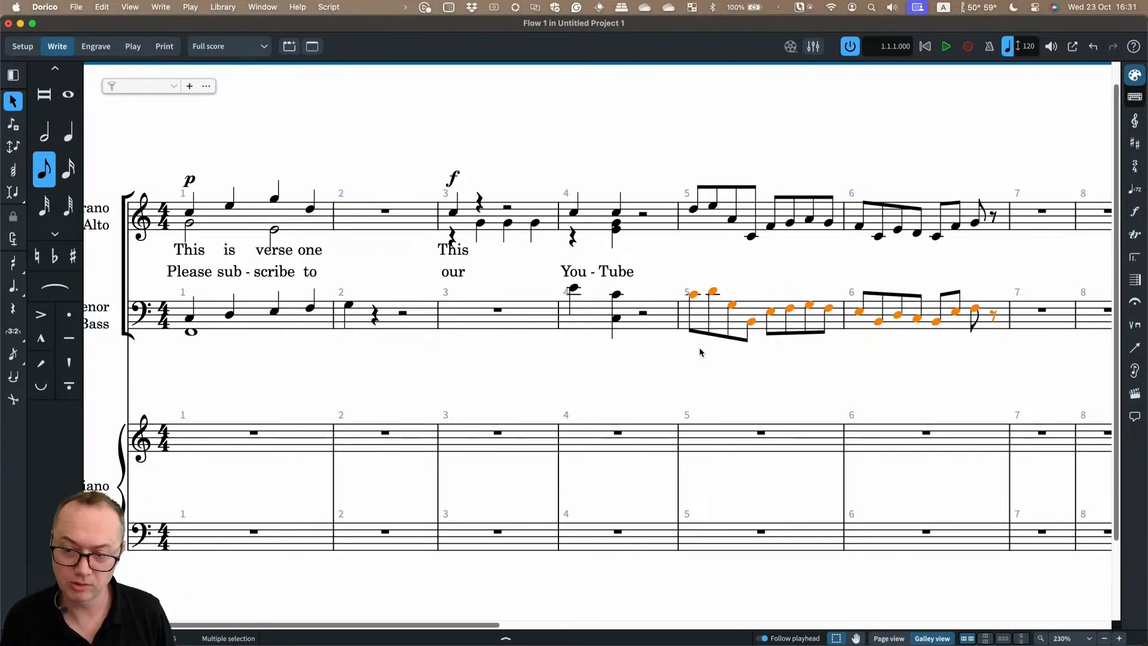
key("alt+Up")
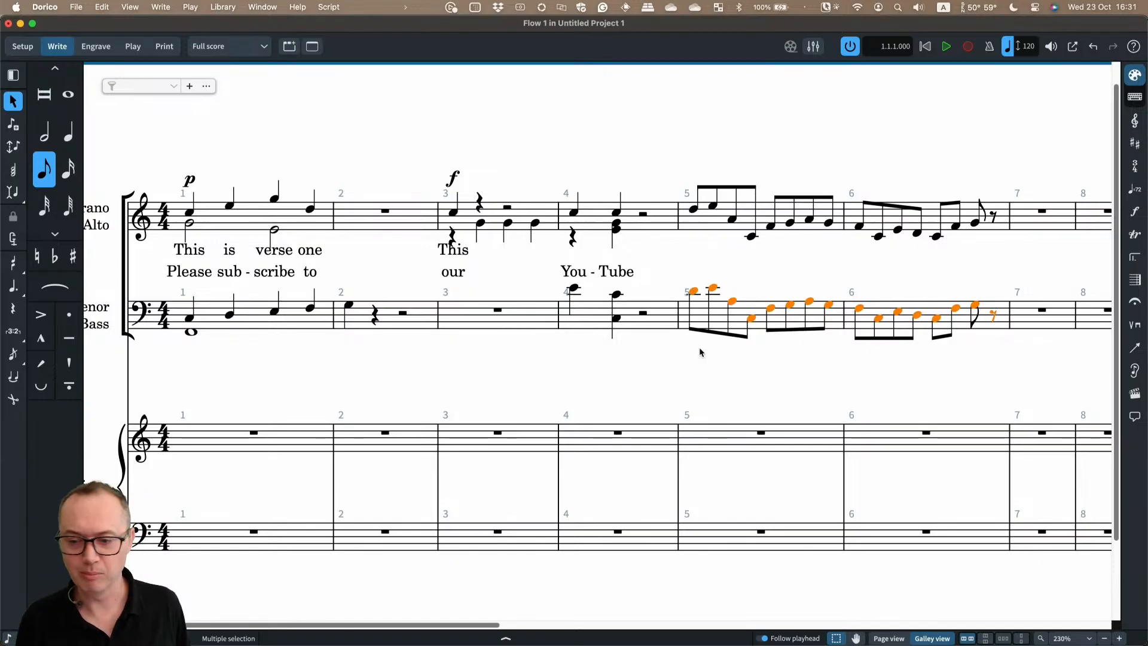
Try transposing the copied Tenor/Bass notes up and down by octaves, and return them to their starting octave
key("ctrl+alt+Up")
key("alt+super+Down")
key("alt+super+Down")
key("alt+super+Up")
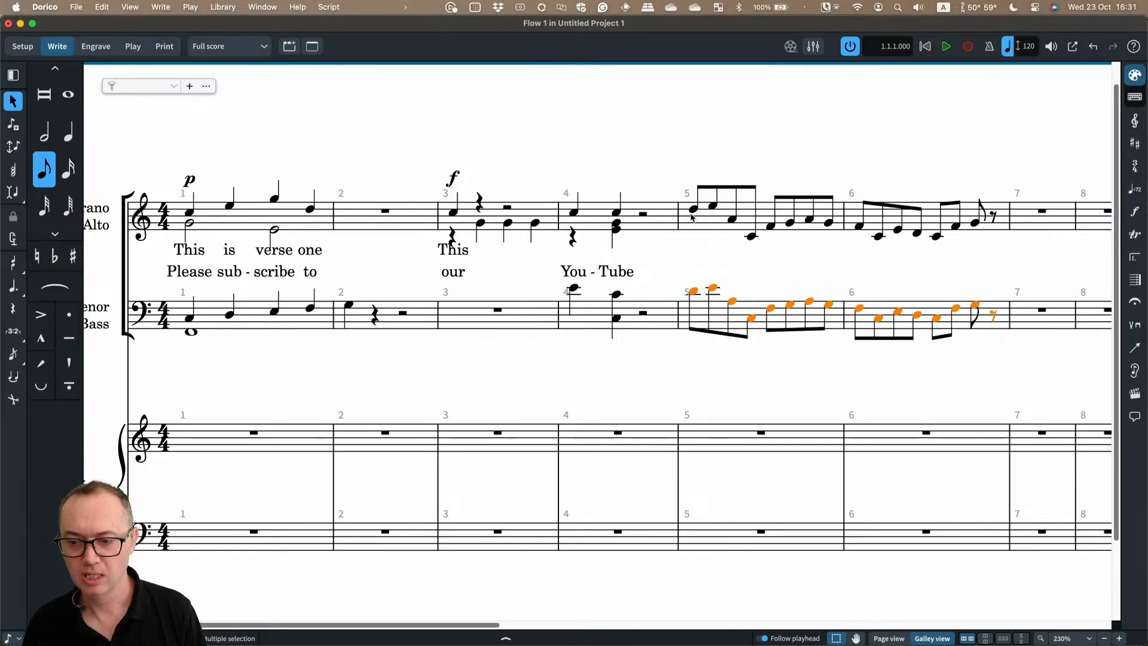
Add the chorus lyrics "This is the chorus" from the first note of bar 5 on the Soprano/Alto staff
left_click(694, 210)
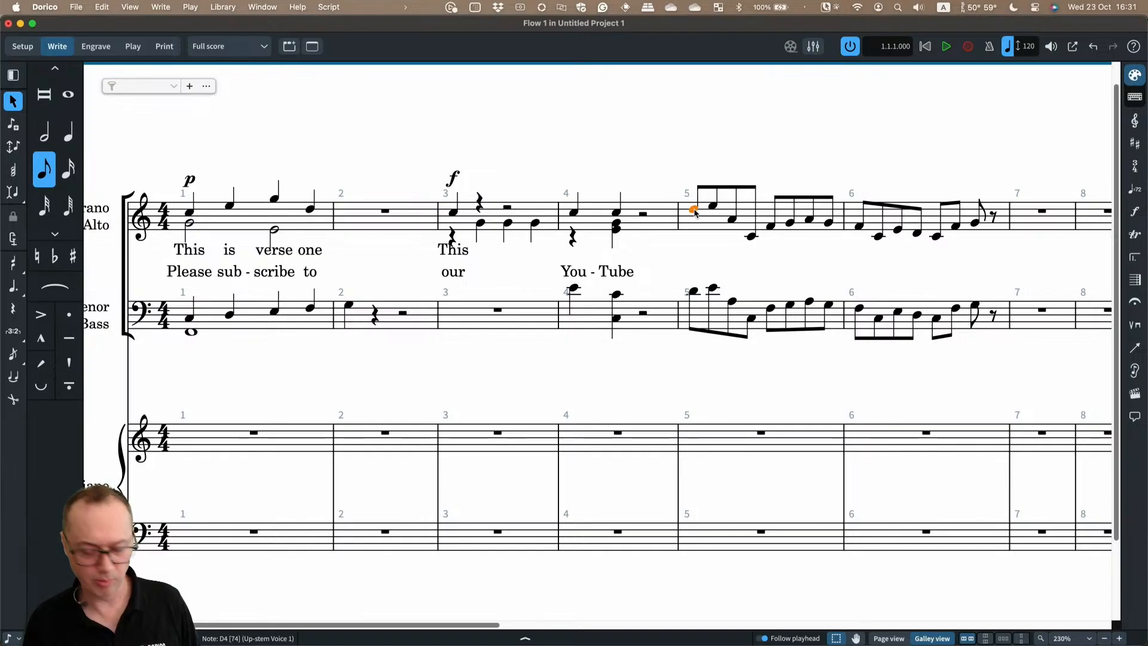
key("alt+shift+l")
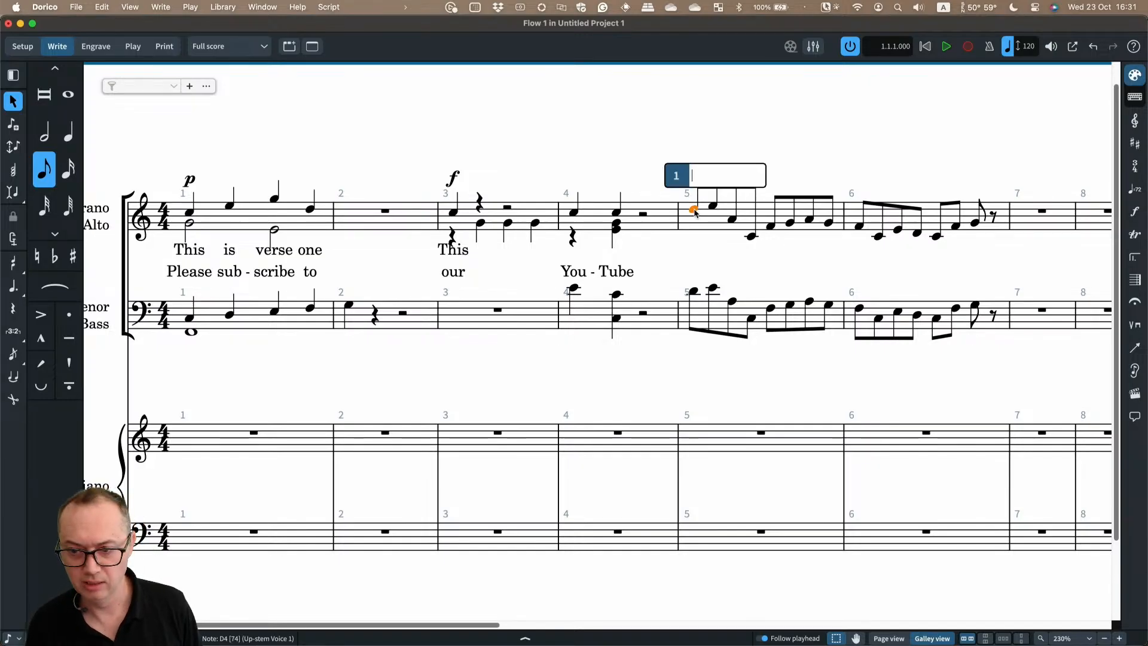
type("Thi")
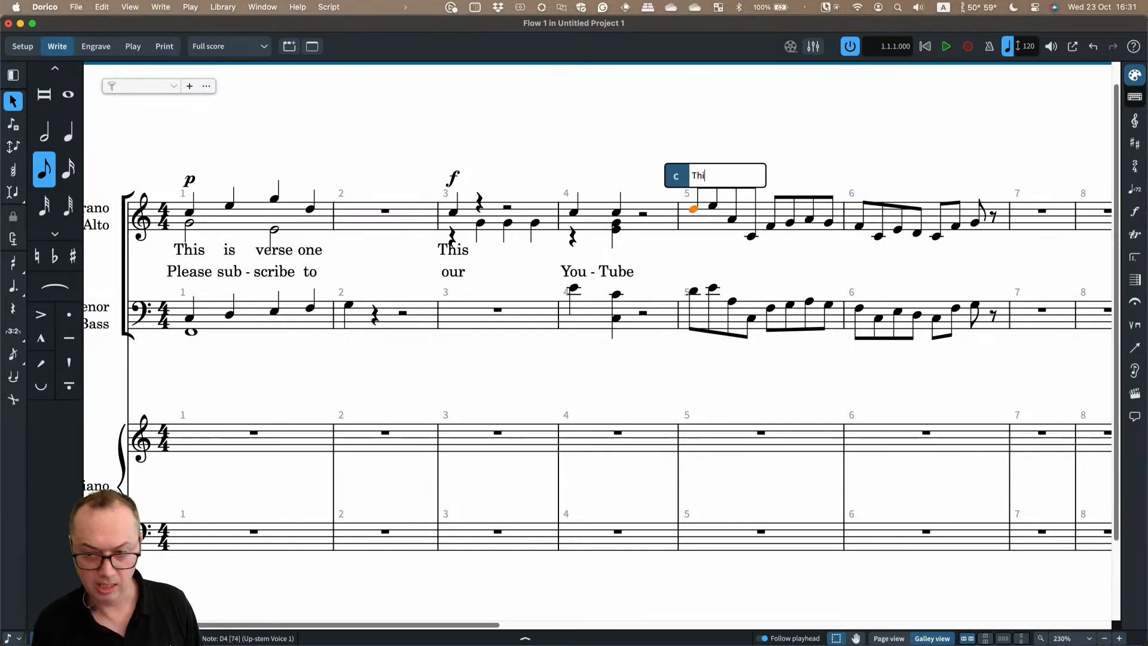
type("s is the chorus")
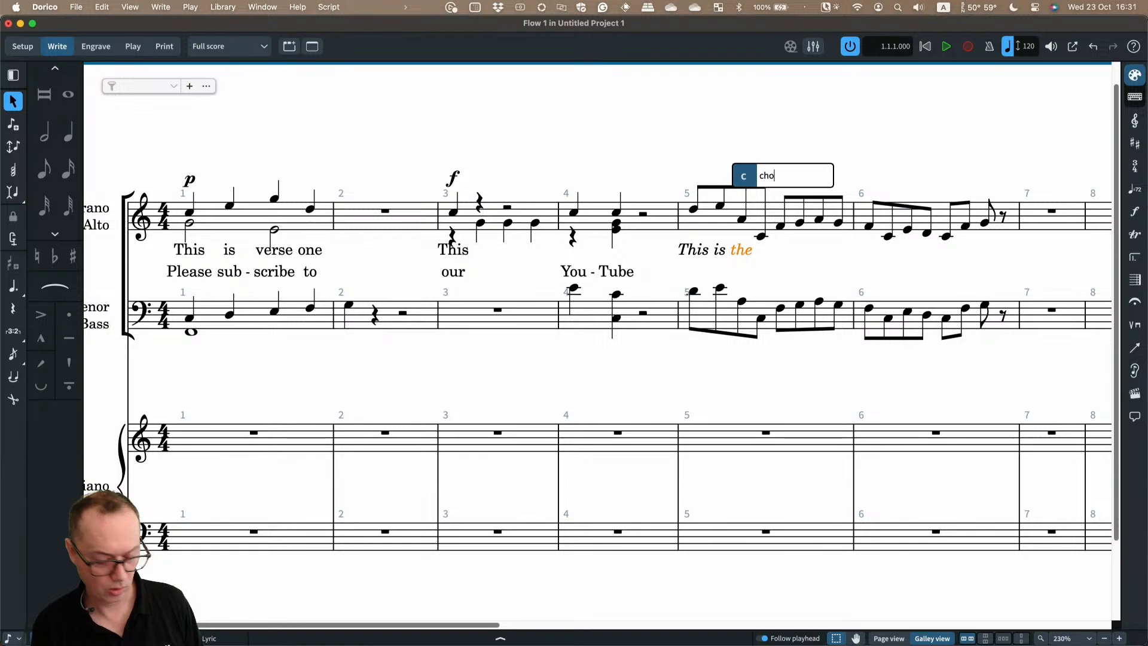
key("space")
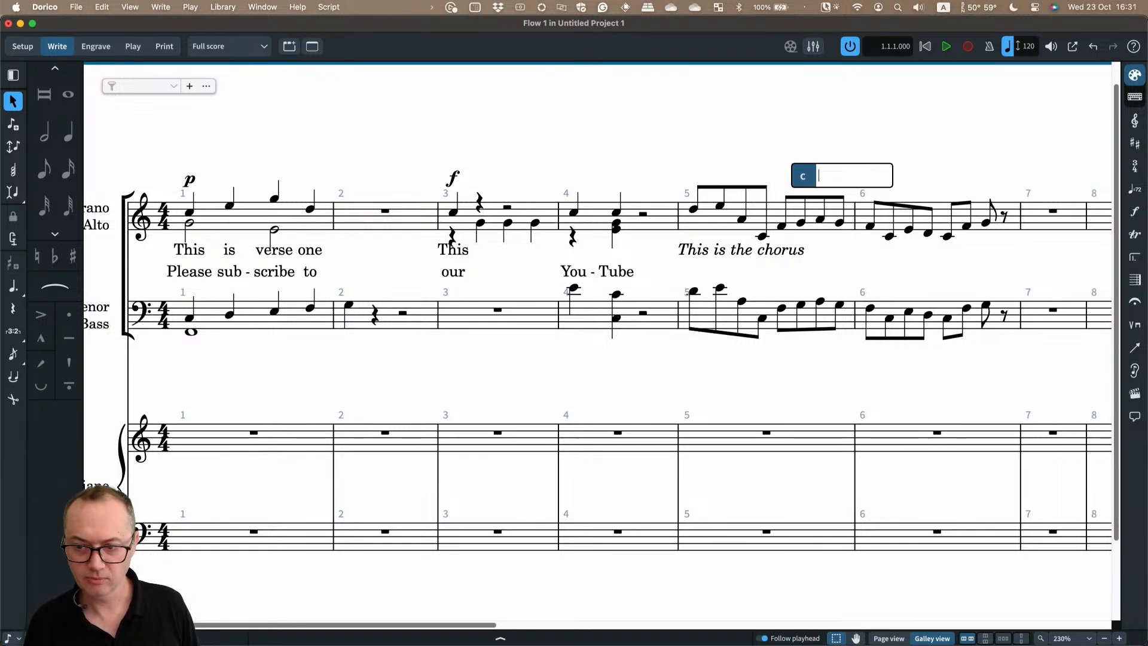
key("Escape")
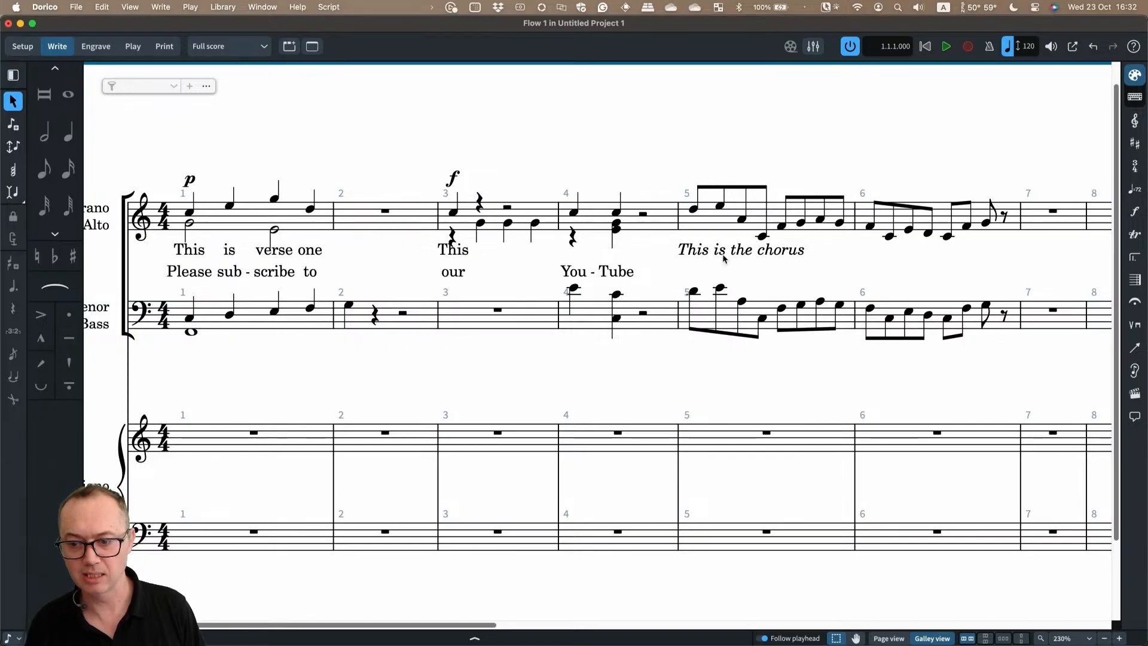
Switch to page view and inspect the verse and chorus lyrics, selecting the first verse-one lyric "This"
left_click(889, 638)
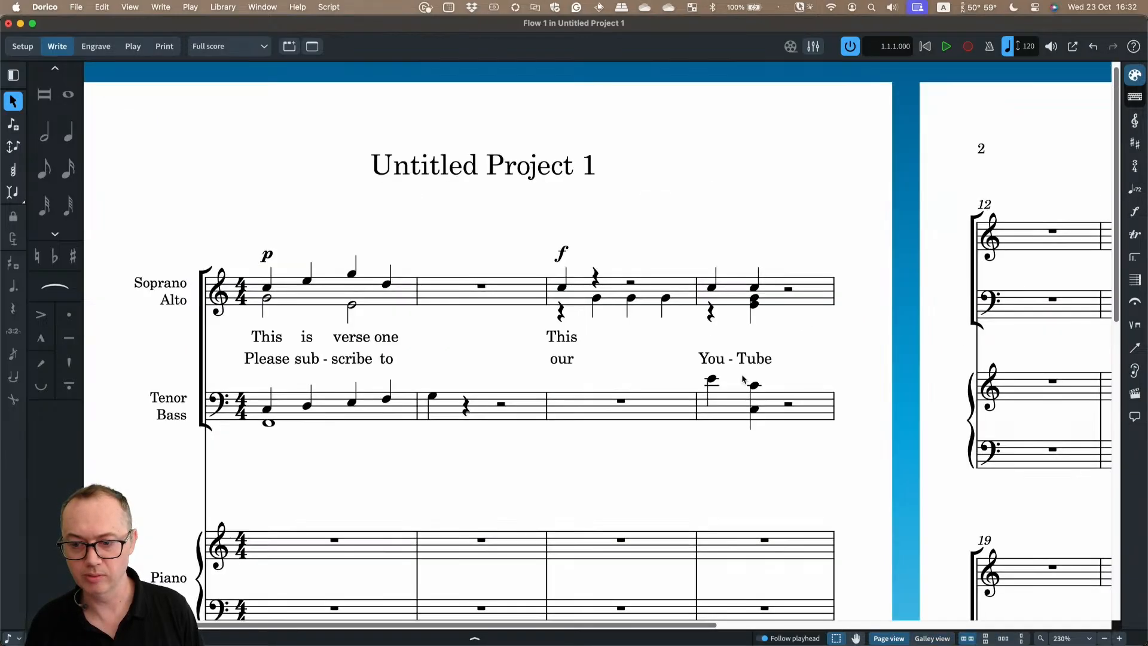
key("x")
key("x")
scroll(543, 403, "down", 2)
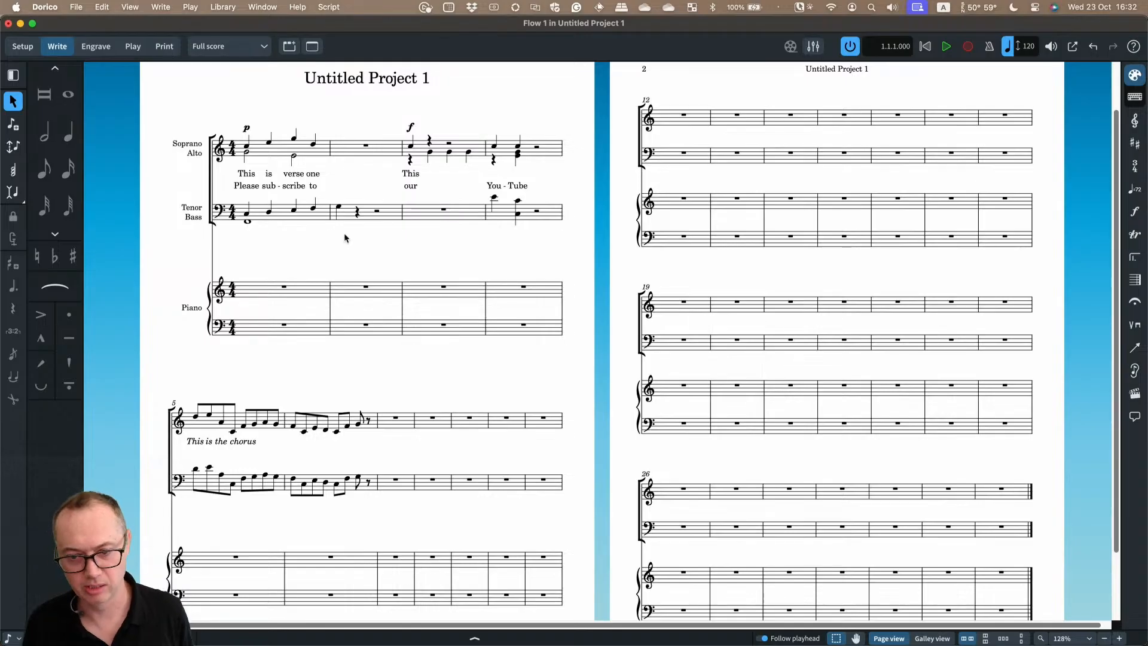
key("z")
key("z")
key("z")
key("z")
scroll(344, 233, "left", 8)
scroll(520, 499, "up", 2)
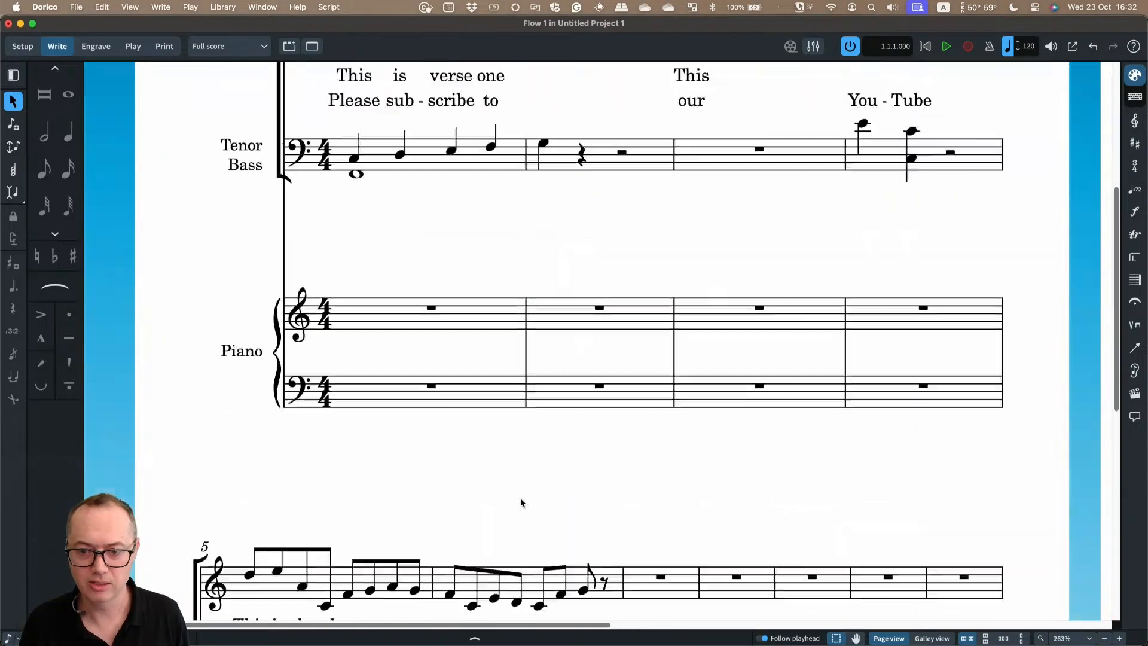
scroll(521, 503, "up", 3)
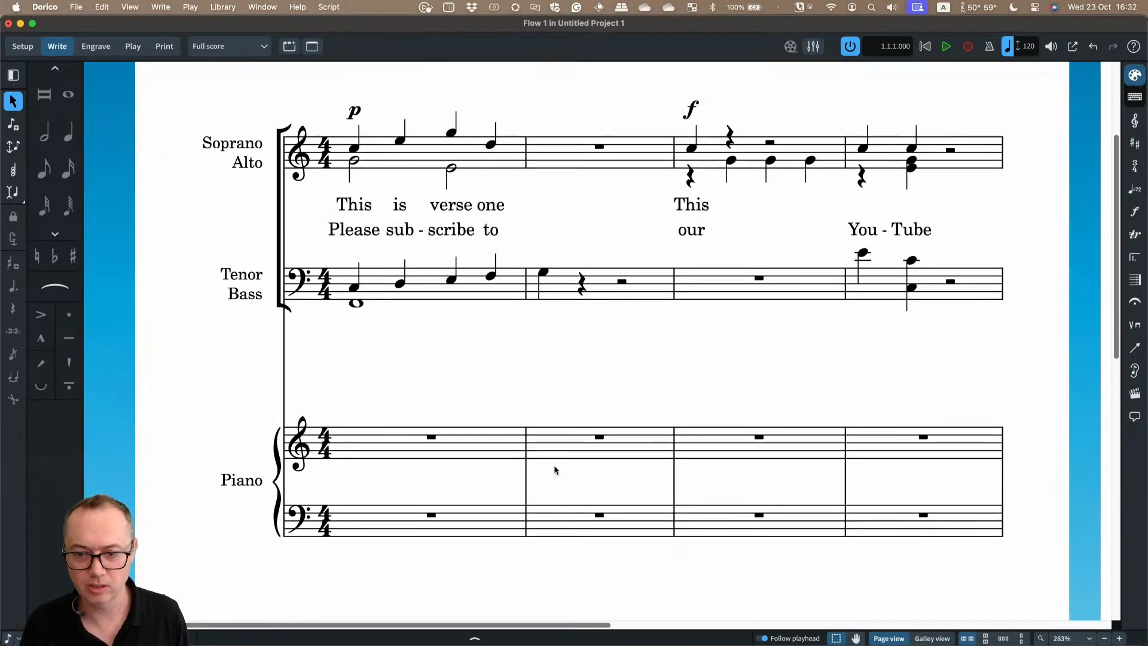
left_click(348, 204)
key("z")
scroll(333, 176, "up", 1)
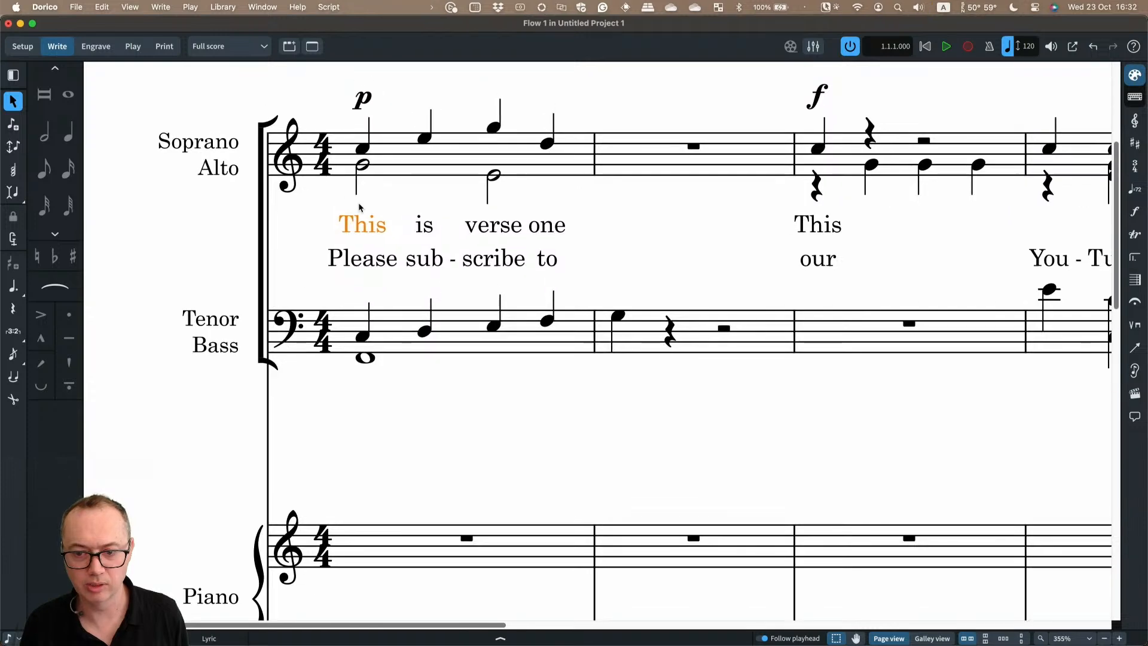
Open the Lyrics section of the Engraving Options
left_click(222, 6)
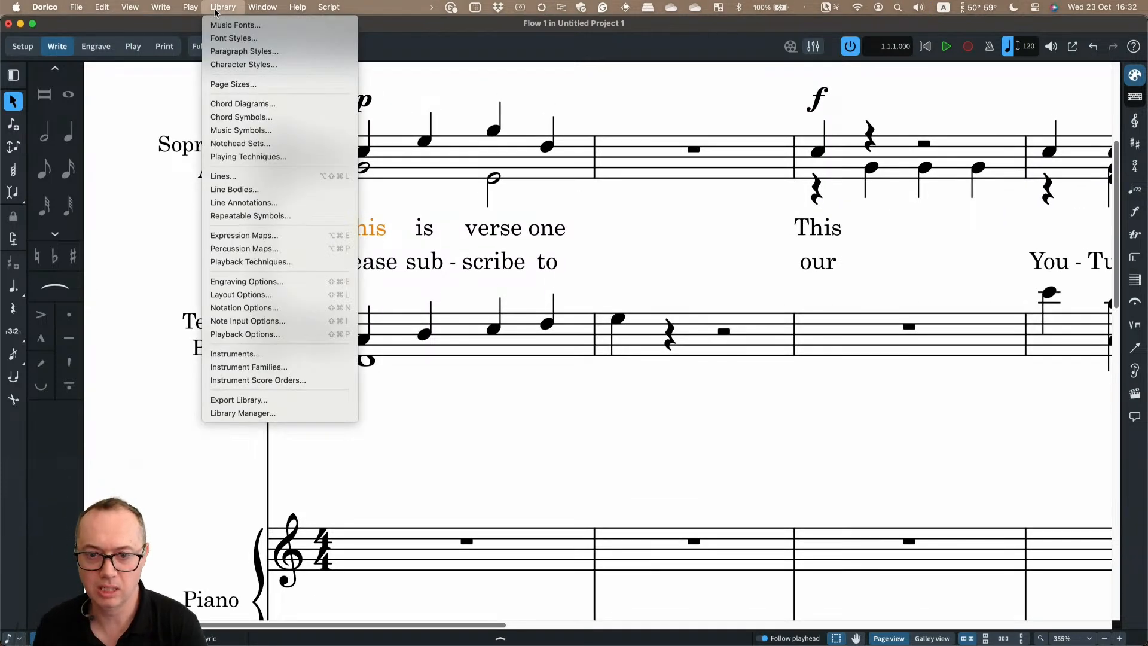
left_click(244, 283)
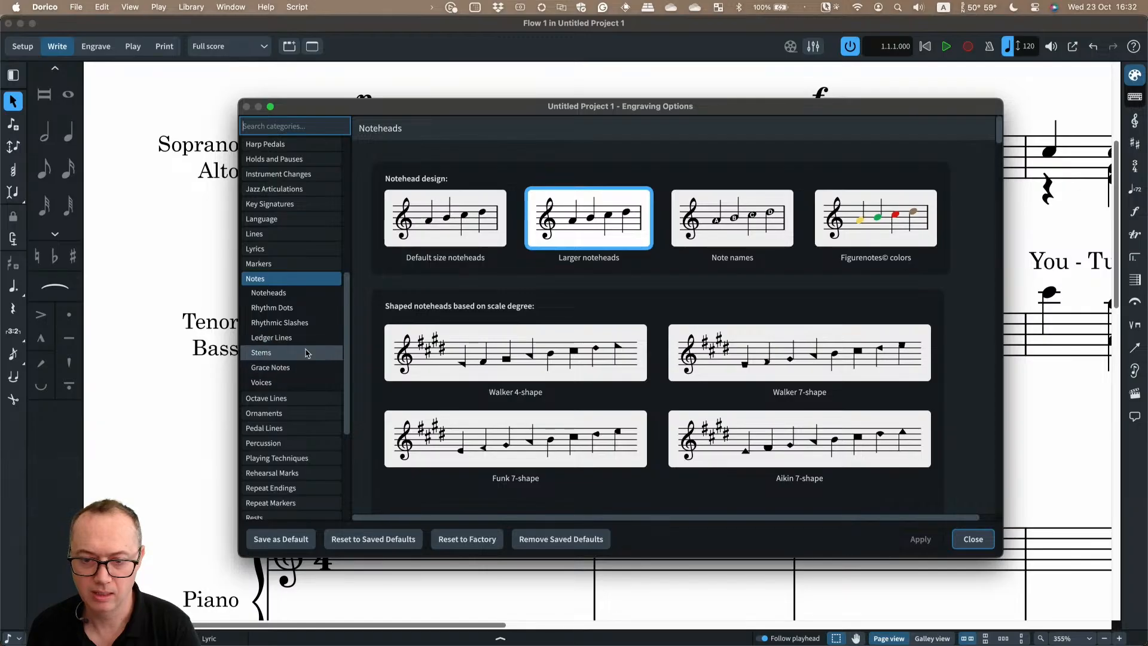
left_click(297, 250)
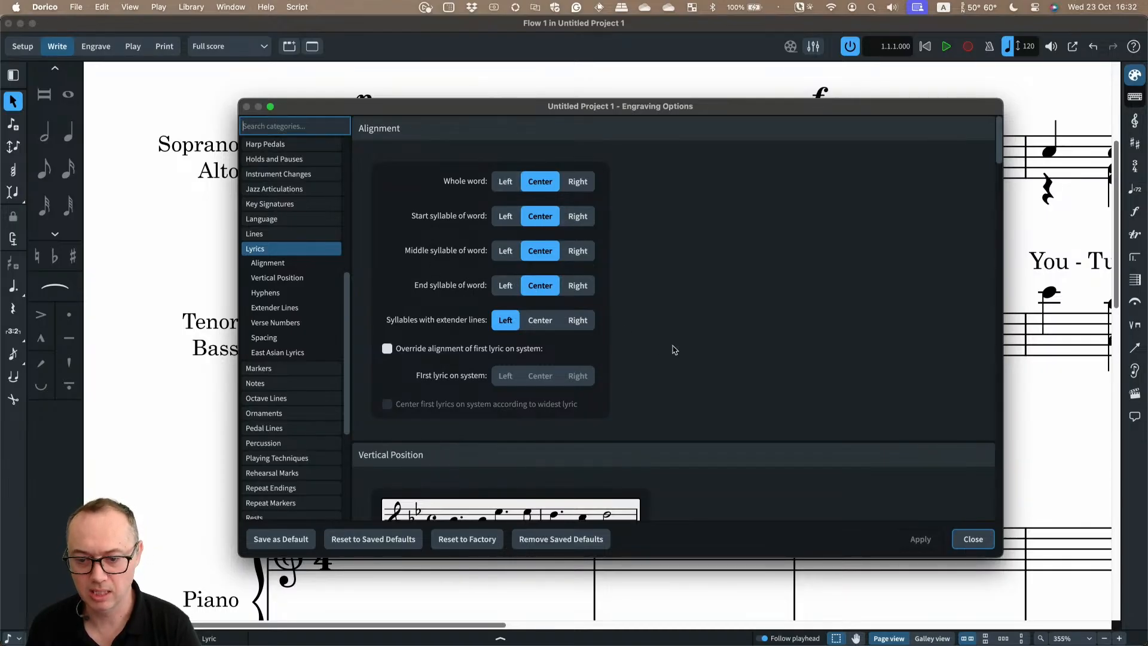
Review the lyric engraving settings and turn on verse numbers for each line of lyrics, applying the change and closing the options
scroll(671, 349, "down", 2)
scroll(666, 278, "down", 5)
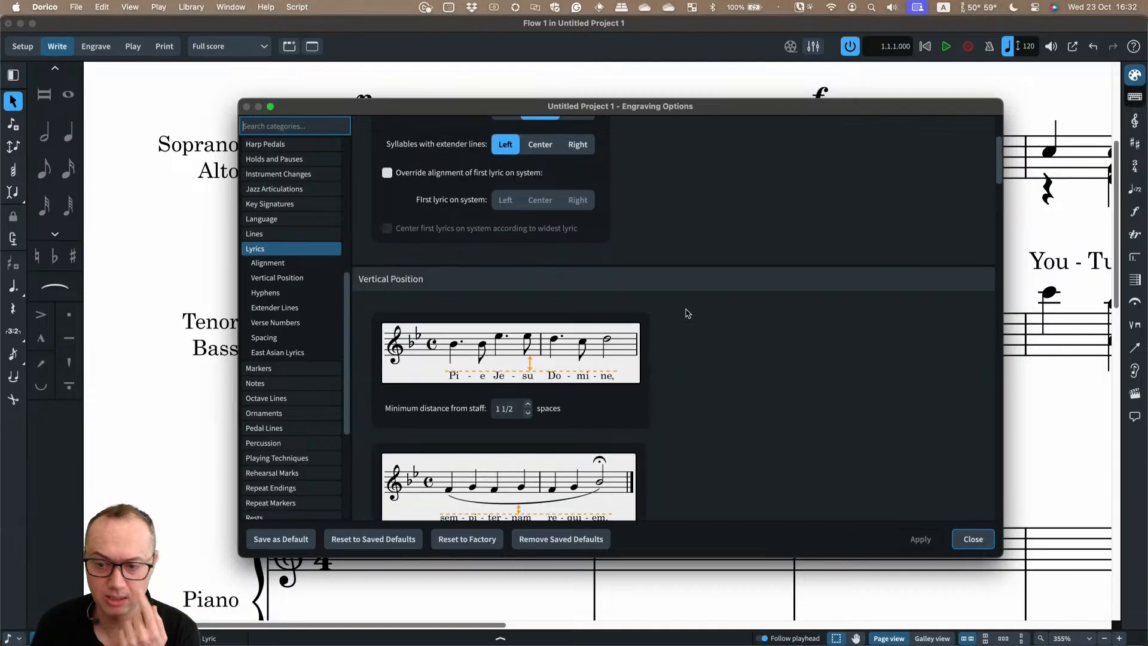
scroll(689, 349, "down", 3)
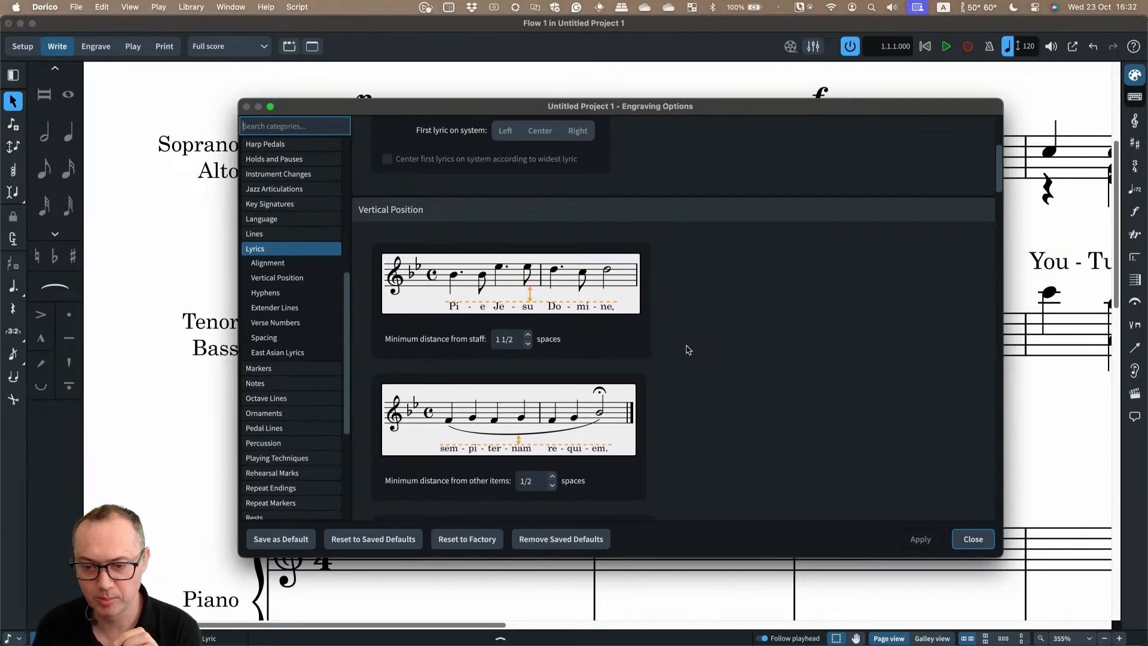
scroll(687, 339, "down", 20)
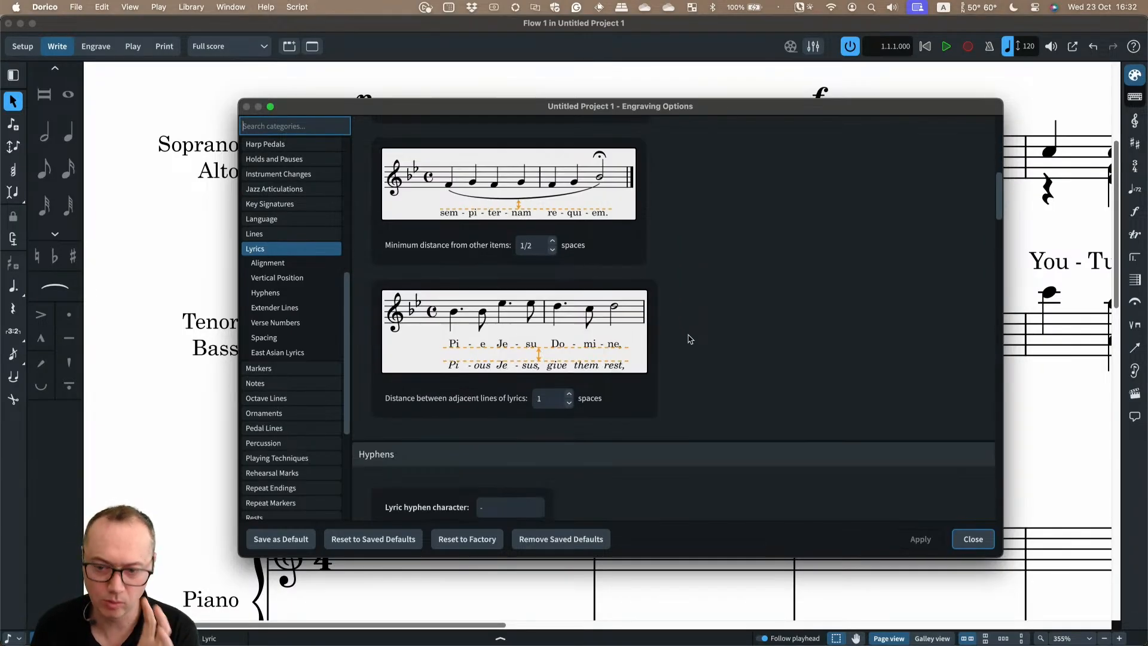
scroll(744, 347, "down", 12)
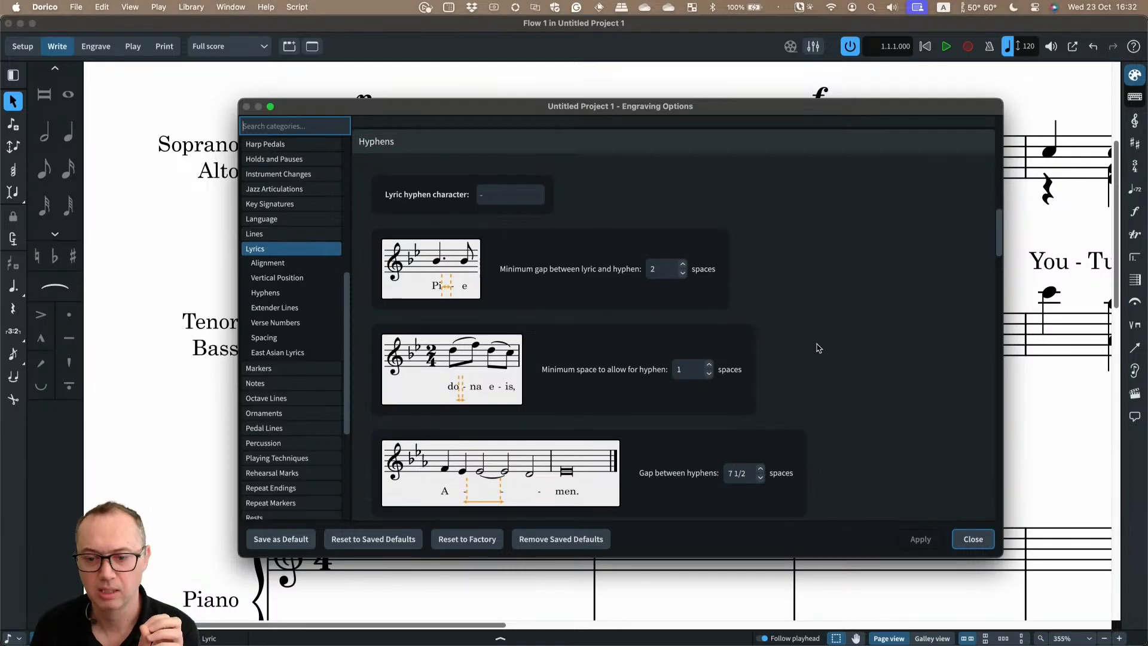
scroll(819, 349, "down", 17)
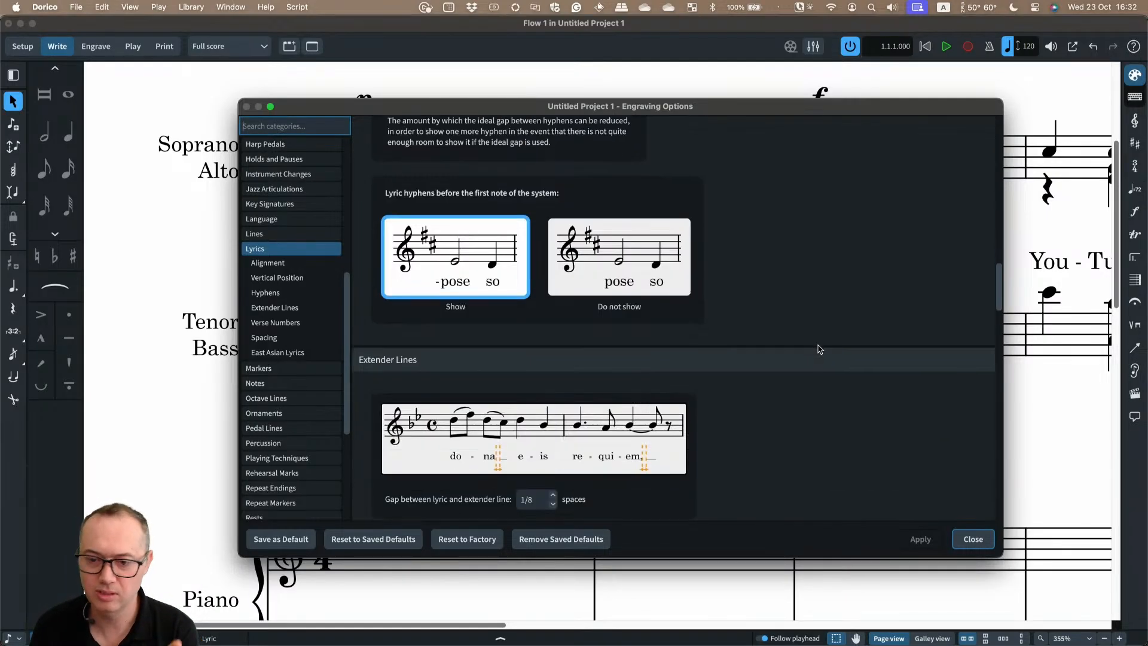
scroll(819, 348, "down", 20)
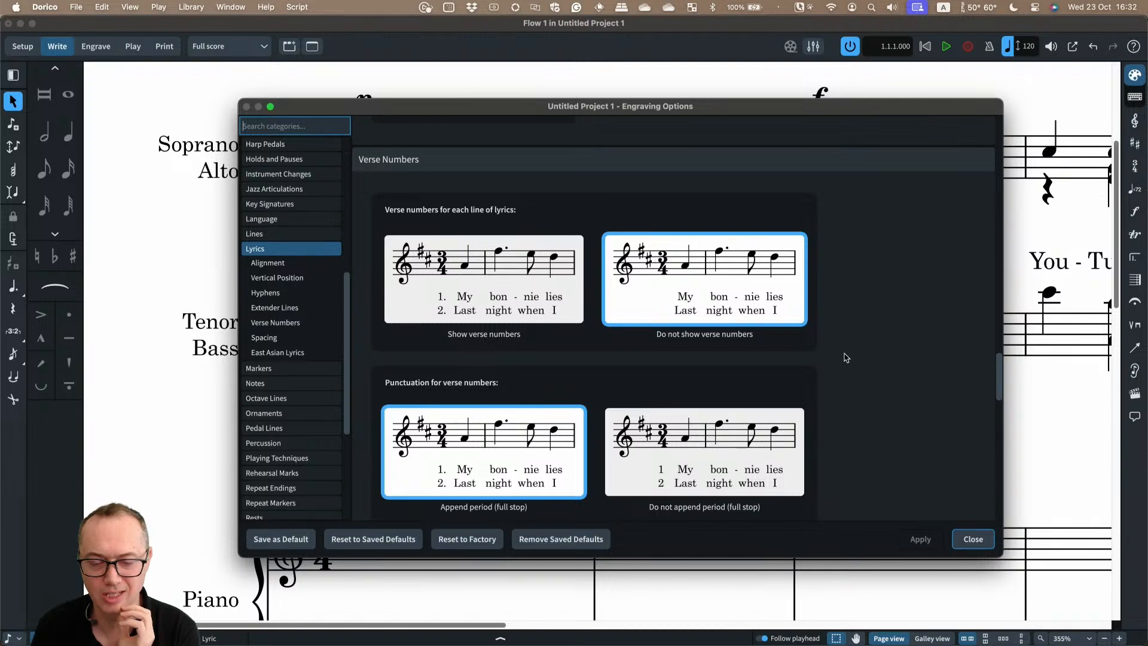
left_click(283, 328)
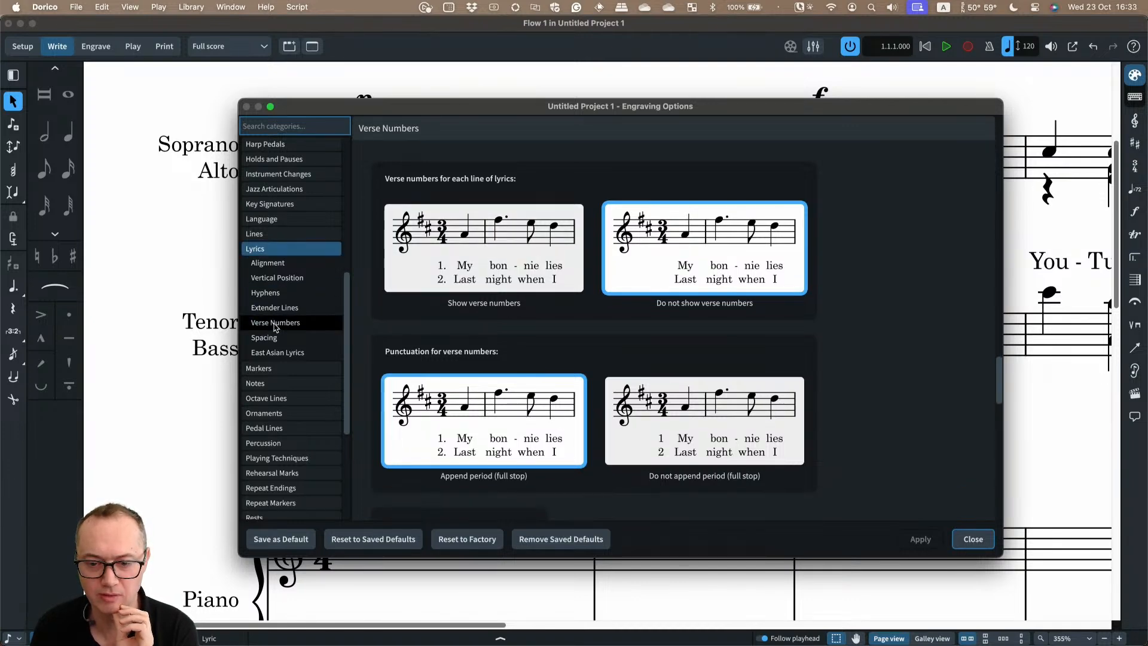
left_click(469, 257)
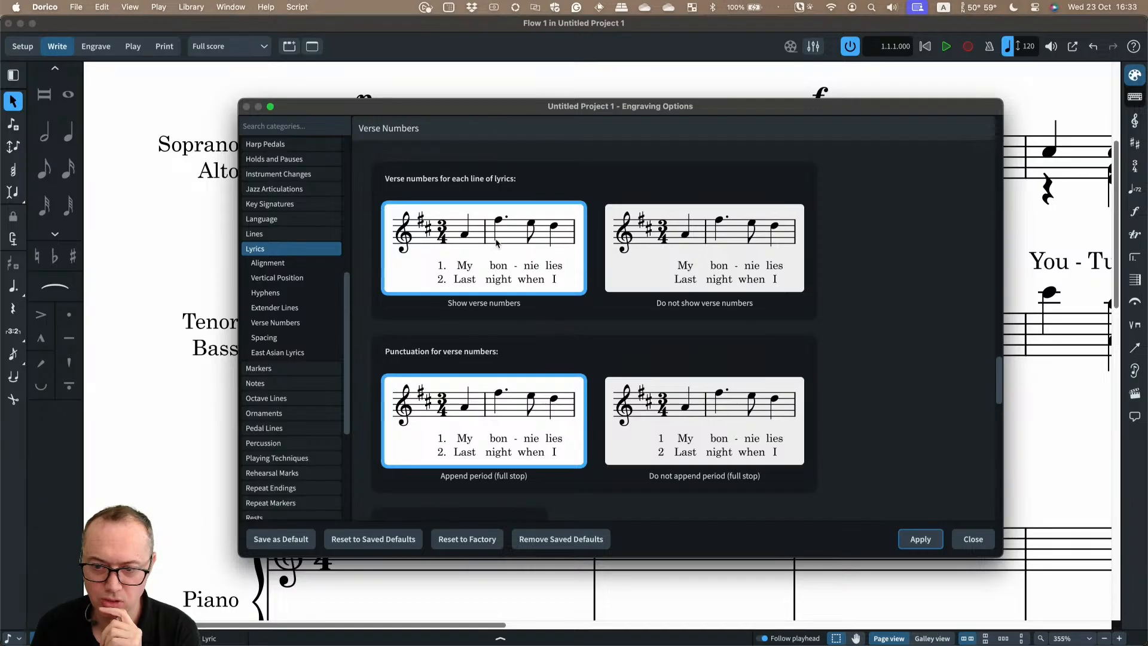
left_click(914, 538)
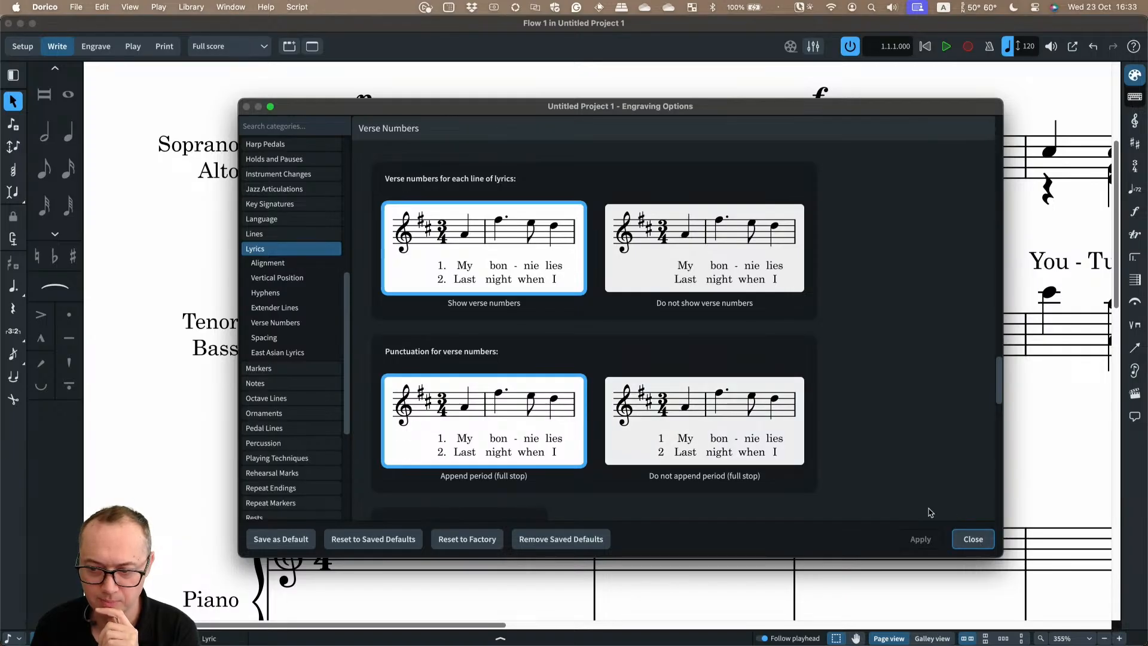
left_click(969, 534)
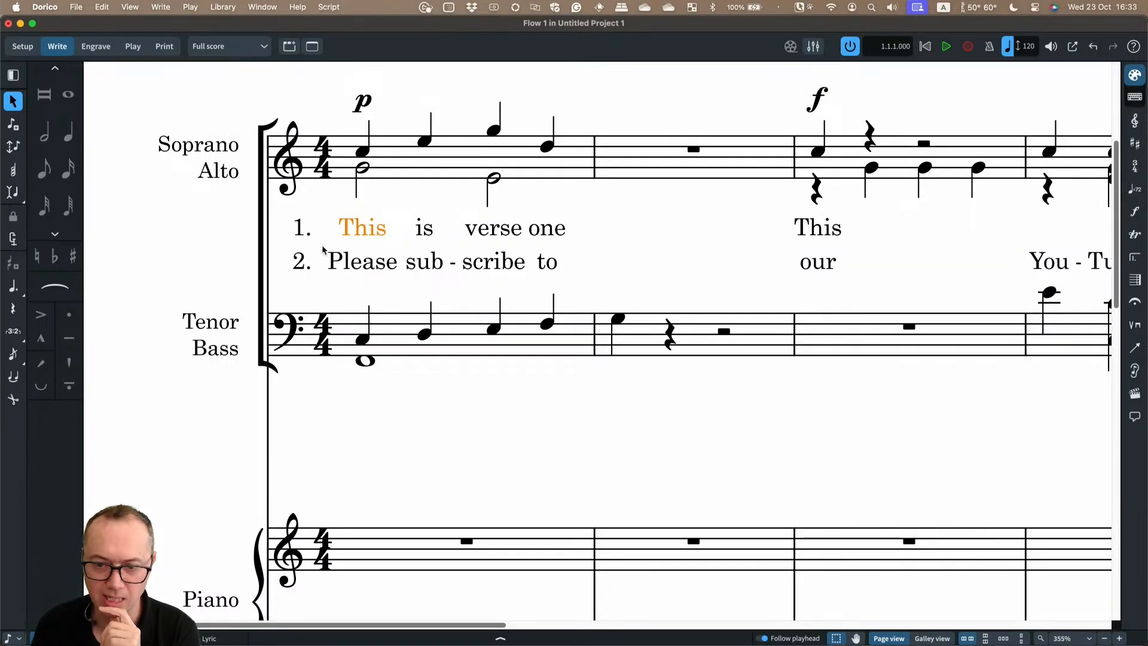
Add the translation lyrics "Trans-la-tion" to verse one, starting on the first note of bar 1 on the Soprano/Alto staff
scroll(326, 254, "down", 5)
scroll(386, 357, "down", 5)
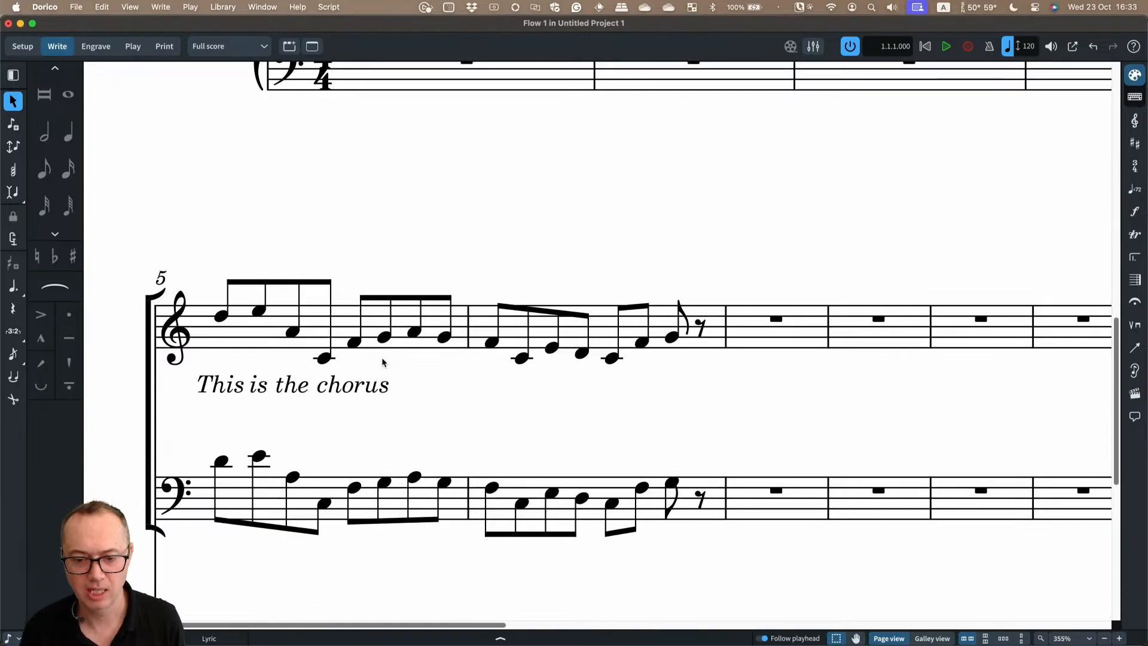
scroll(405, 344, "up", 10)
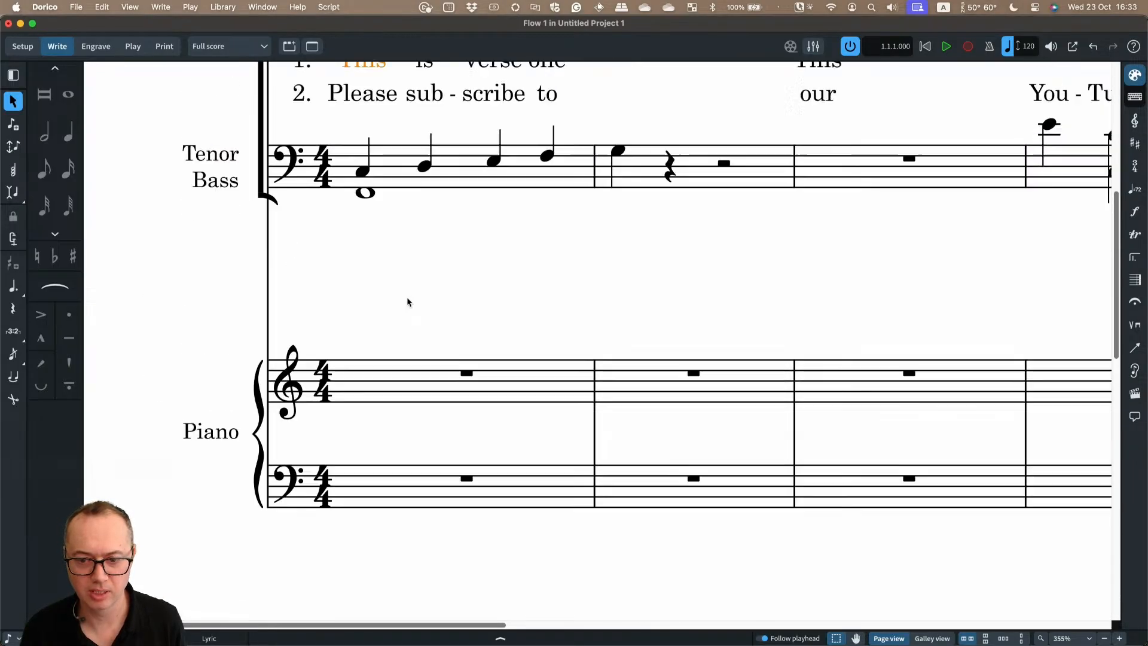
scroll(387, 272, "up", 2)
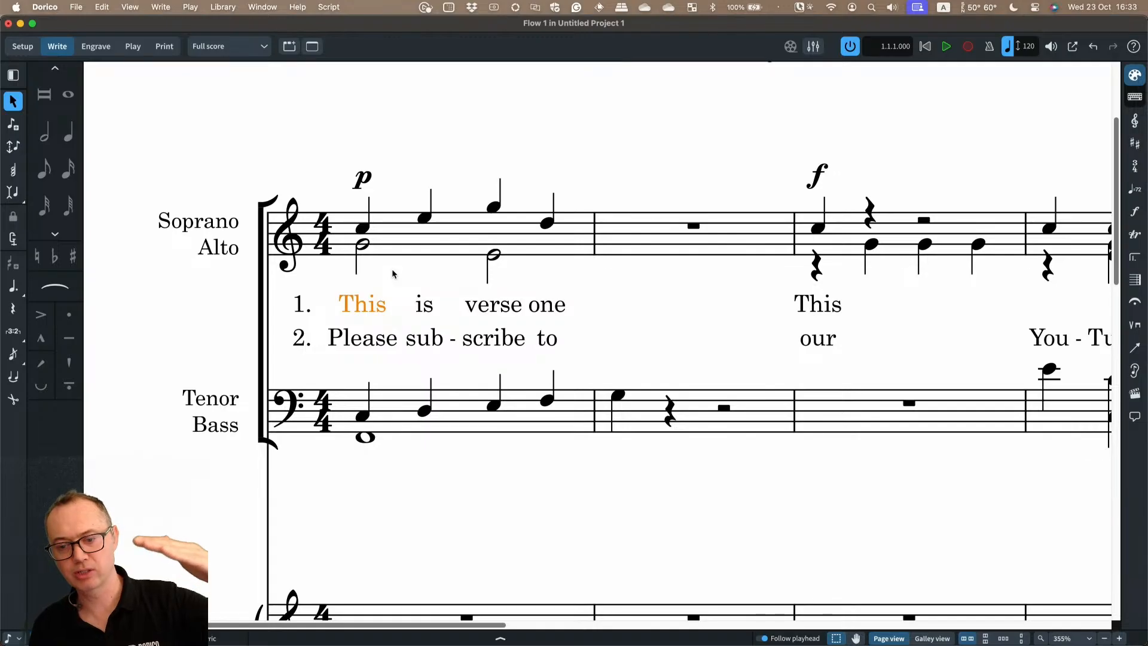
double_click(367, 304)
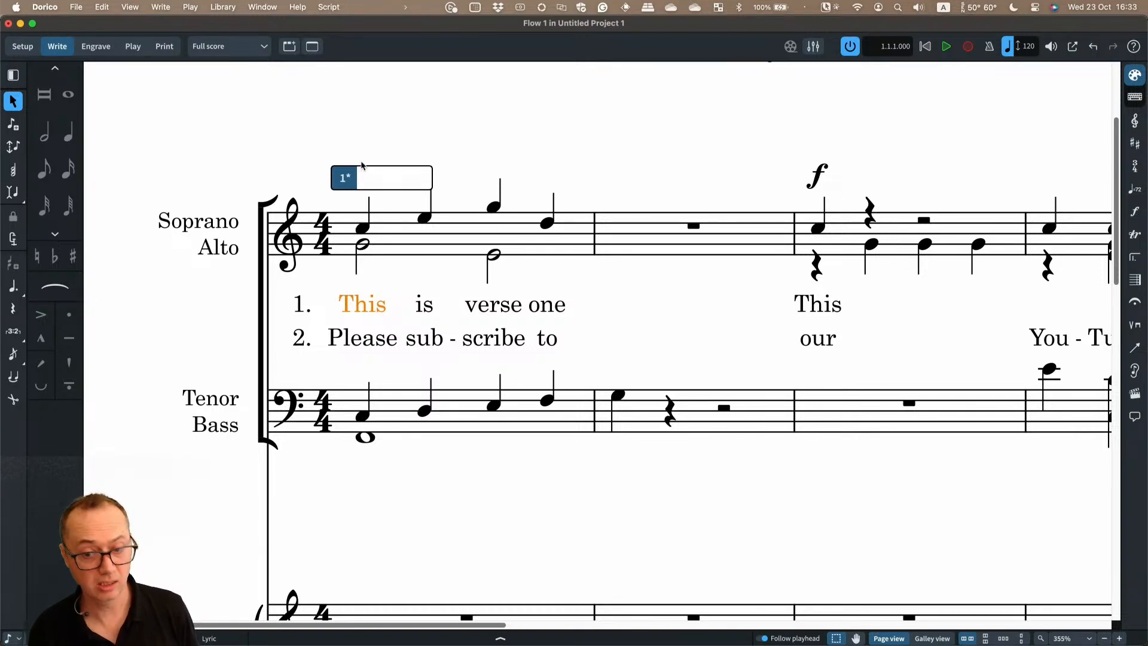
type("Tran")
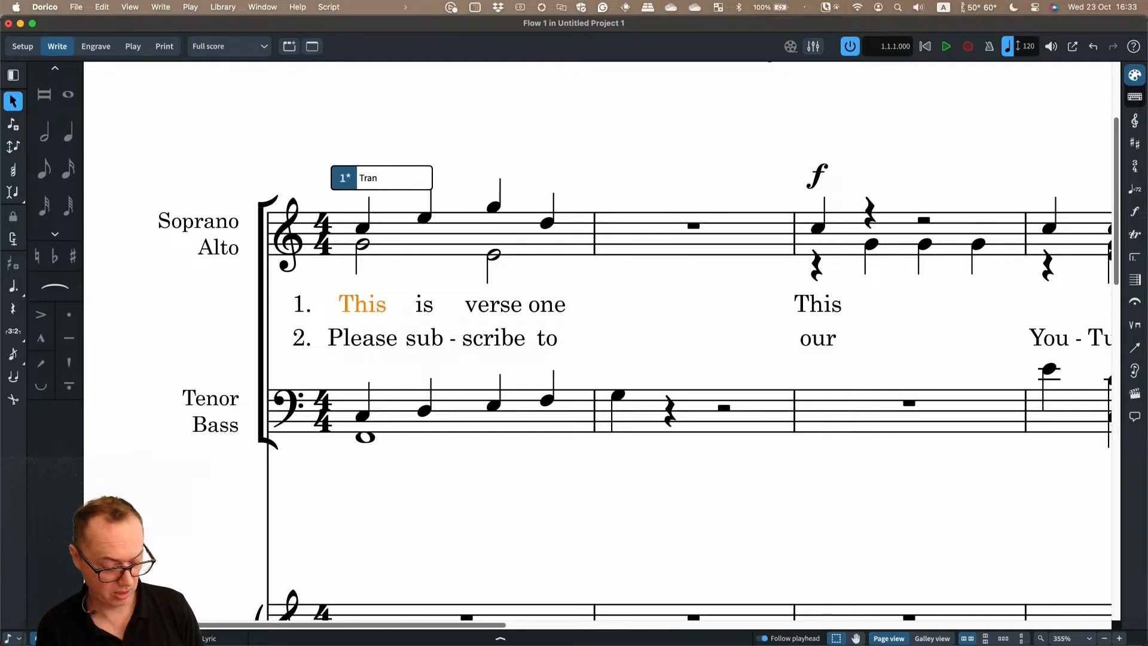
type("s")
key("space")
type("la - ")
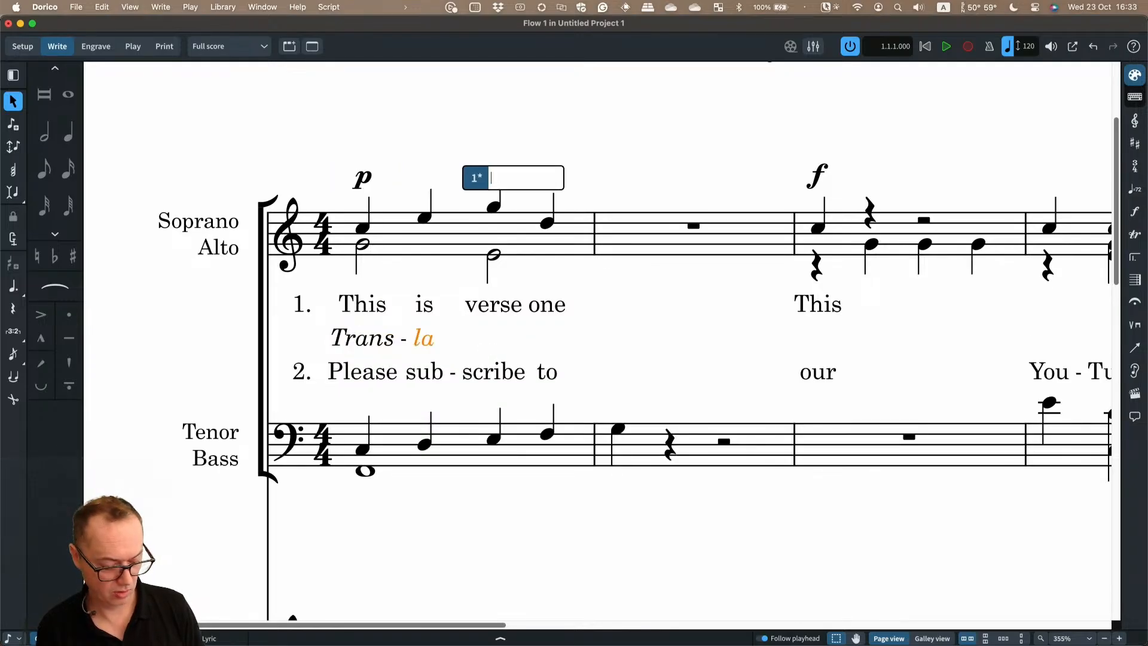
type("tion")
key("space")
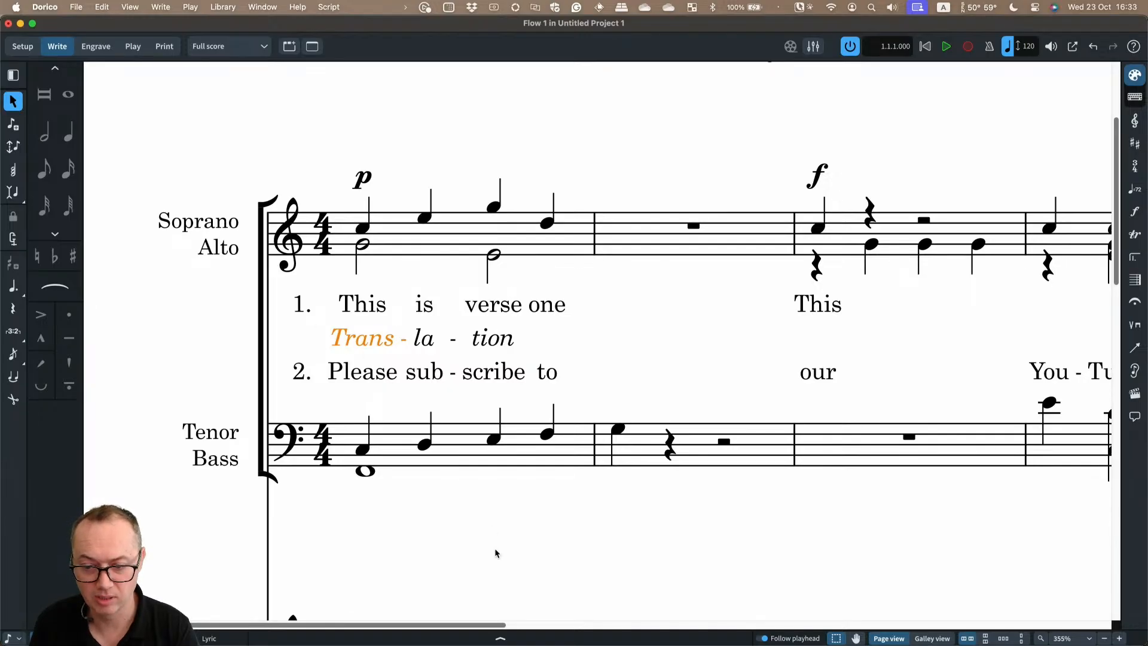
Show the lyric properties and compare the line number, chorus and translation settings for the verse, translation and chorus lyrics
left_click(508, 637)
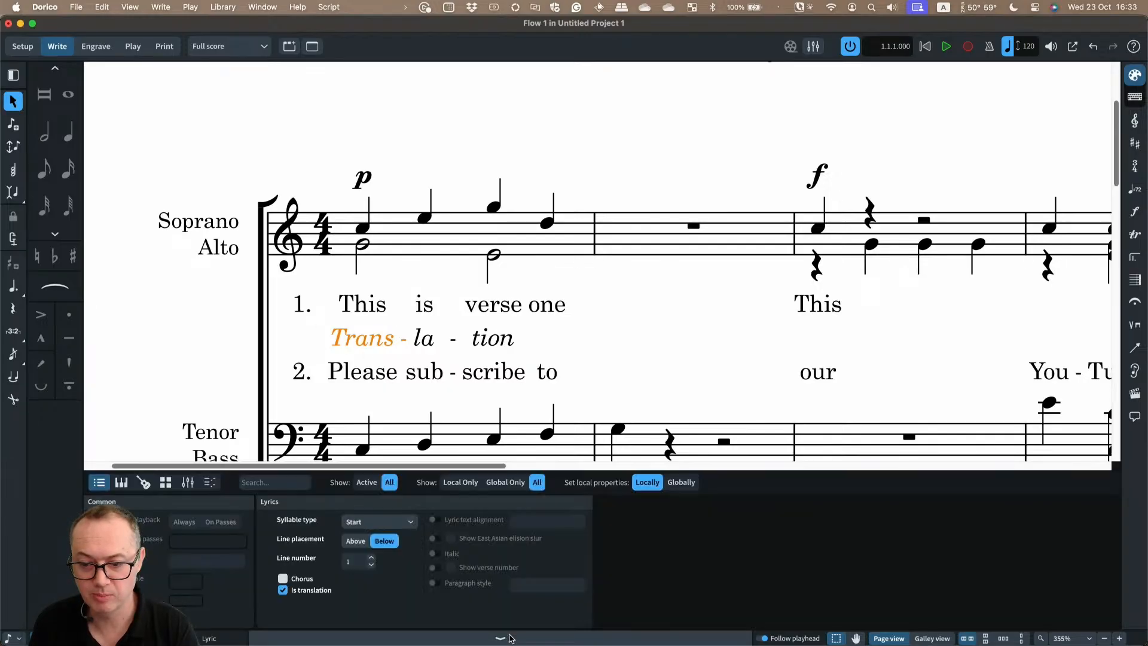
left_click(368, 308)
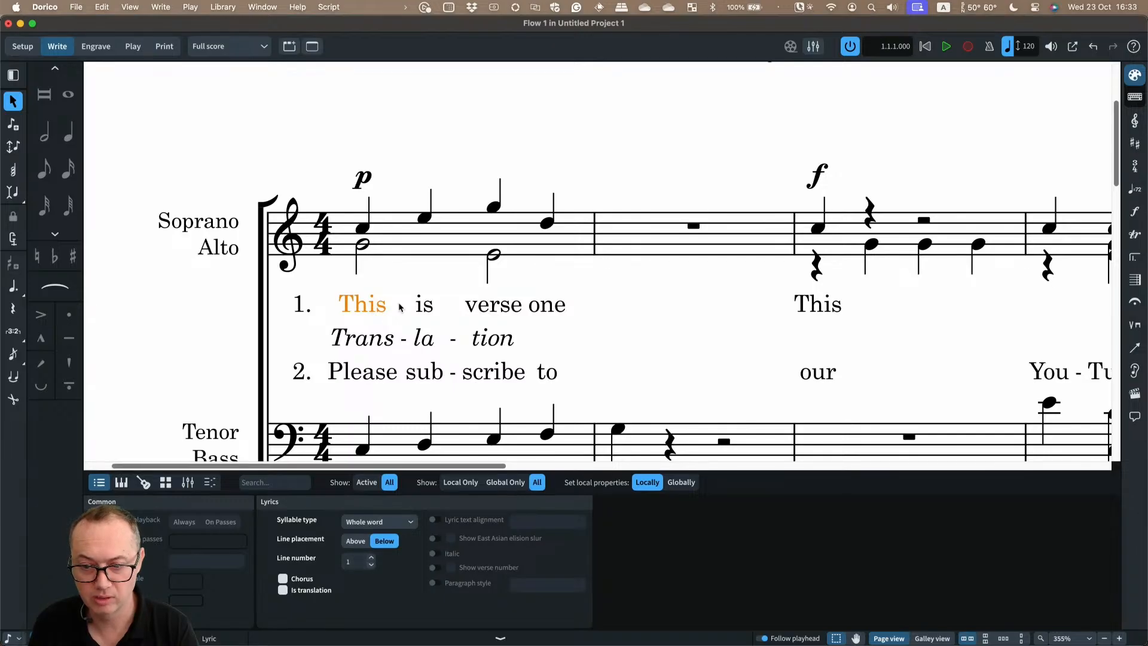
left_click(369, 347)
left_click(303, 591)
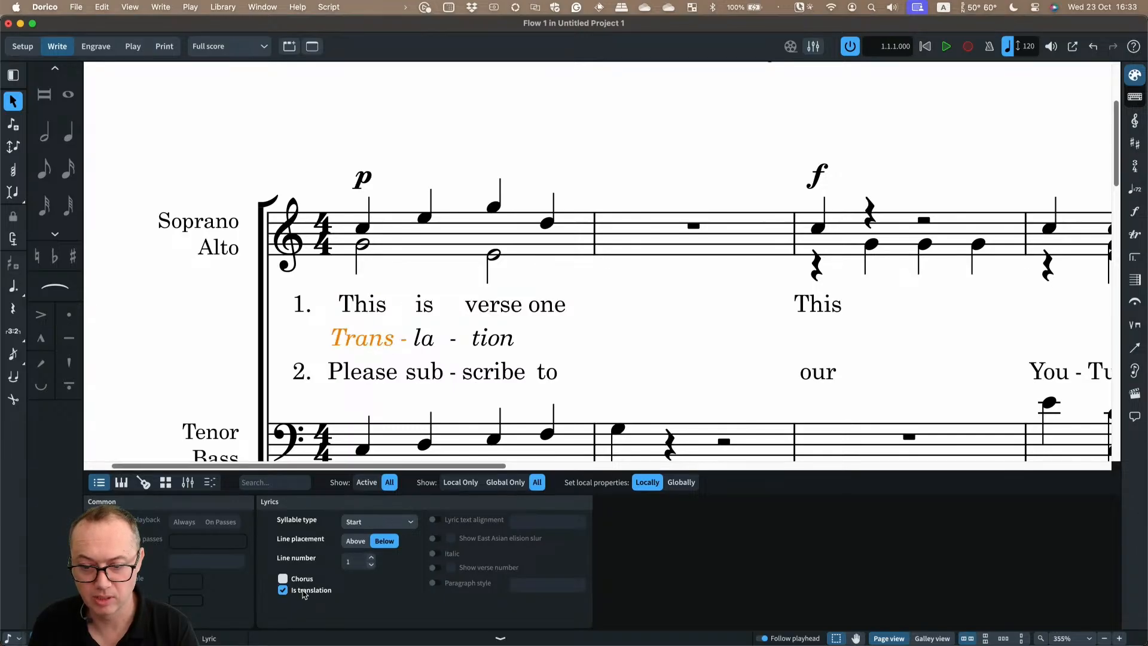
left_click(374, 375)
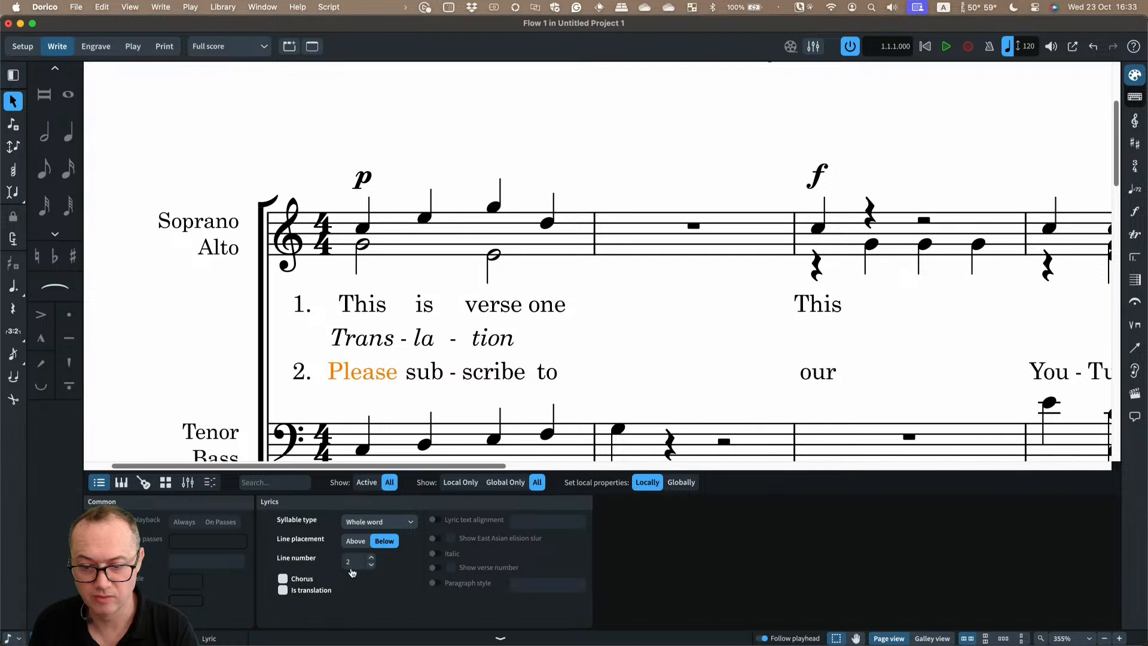
left_click(425, 382)
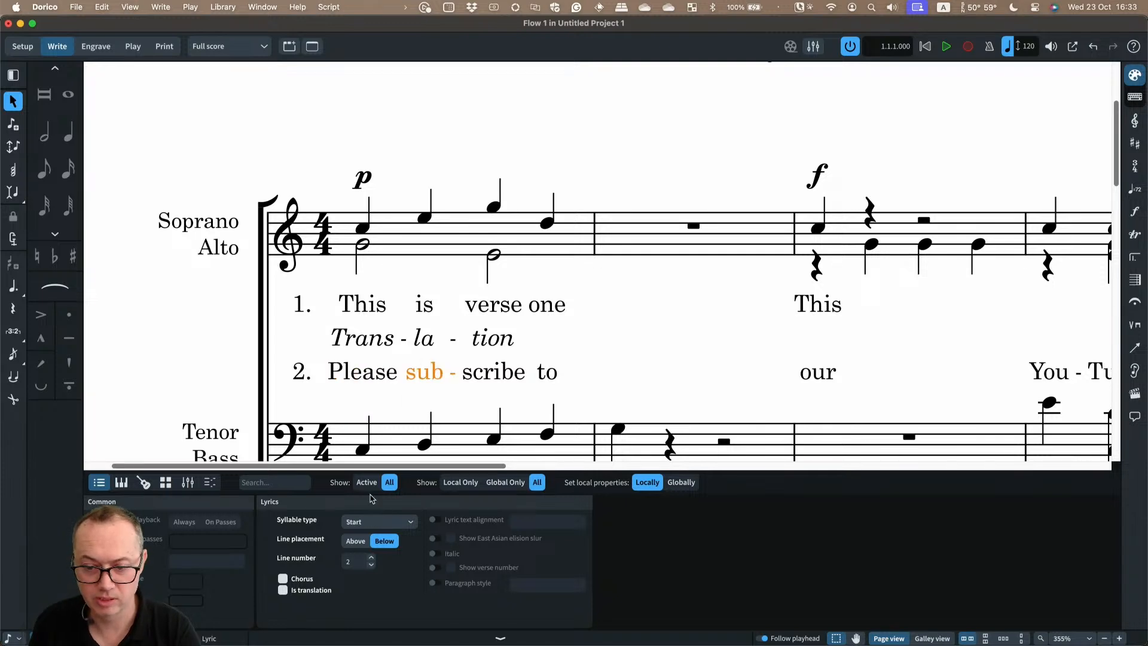
scroll(386, 376, "down", 10)
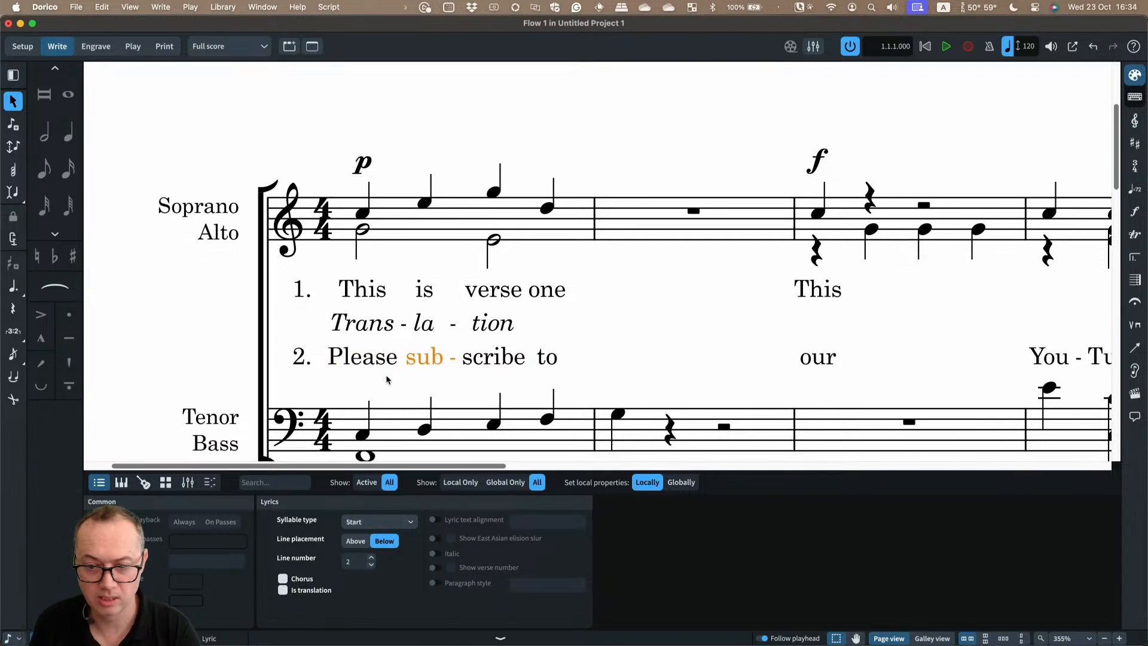
scroll(387, 377, "down", 4)
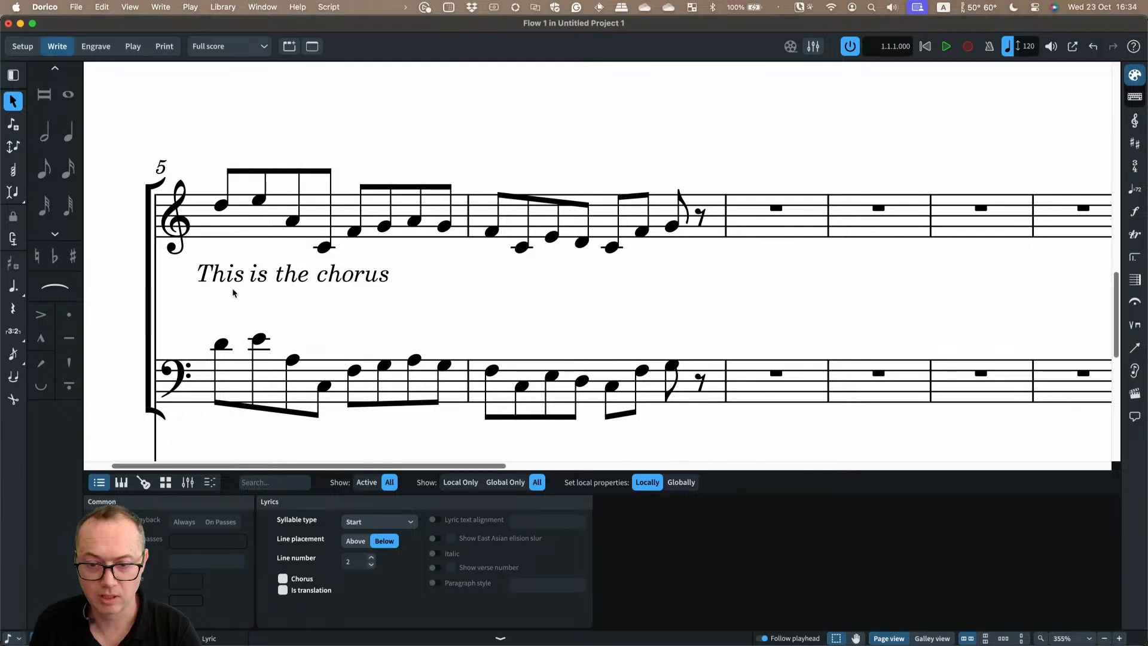
left_click(225, 274)
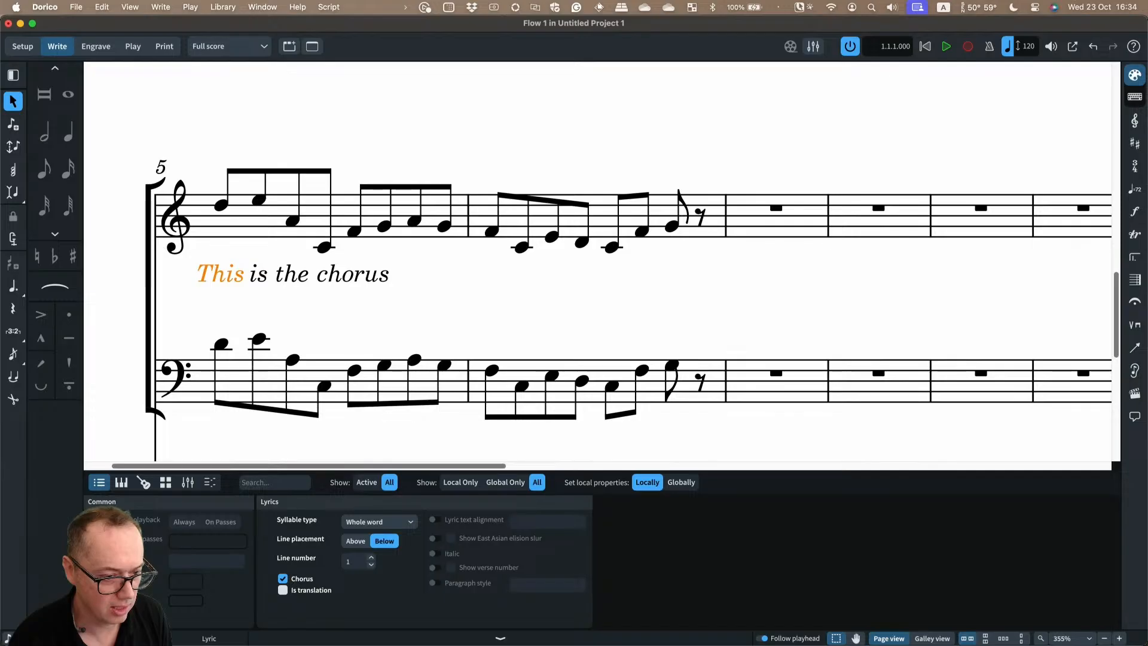
Switch to the Vaughan Williams – Linden Lea project and examine the paired regular and italic lyric lines under the voice staff
key("super+shift+e")
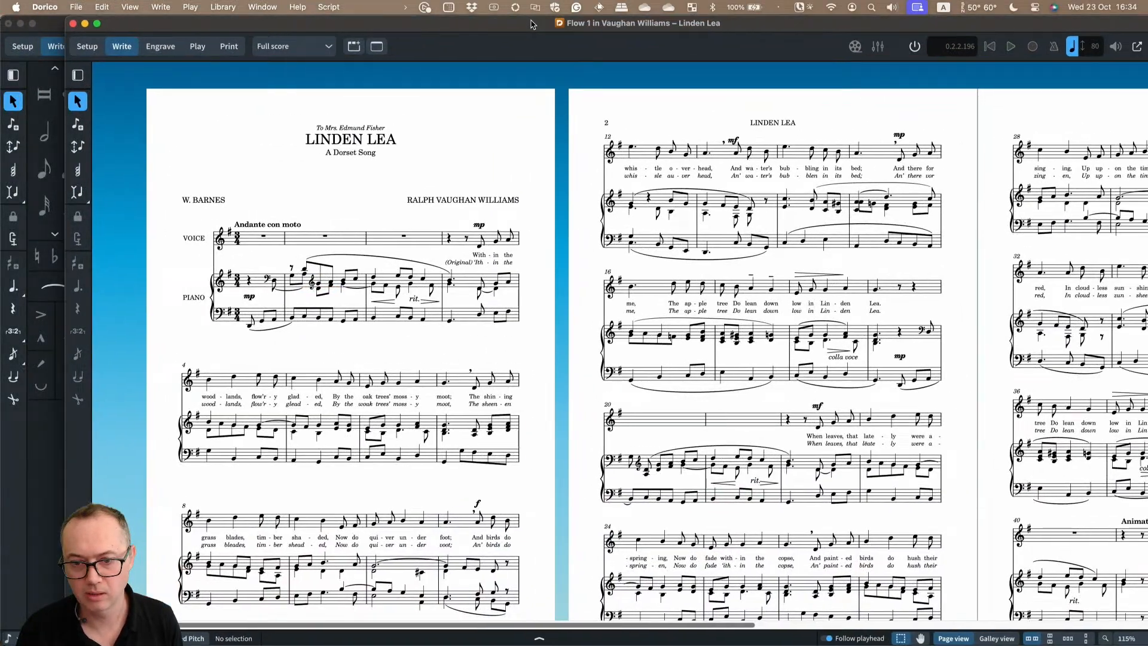
left_click_drag(532, 24, 467, 24)
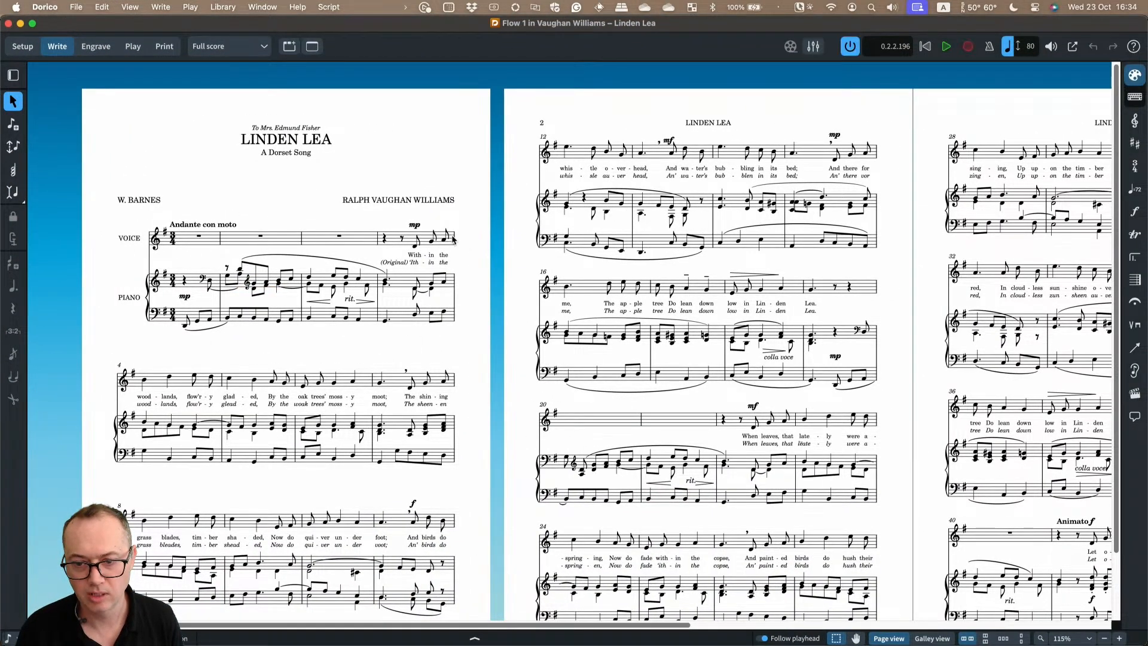
key("z")
key("z")
key("z")
key("z")
key("z")
key("z")
key("z")
key("z")
scroll(446, 239, "left", 3)
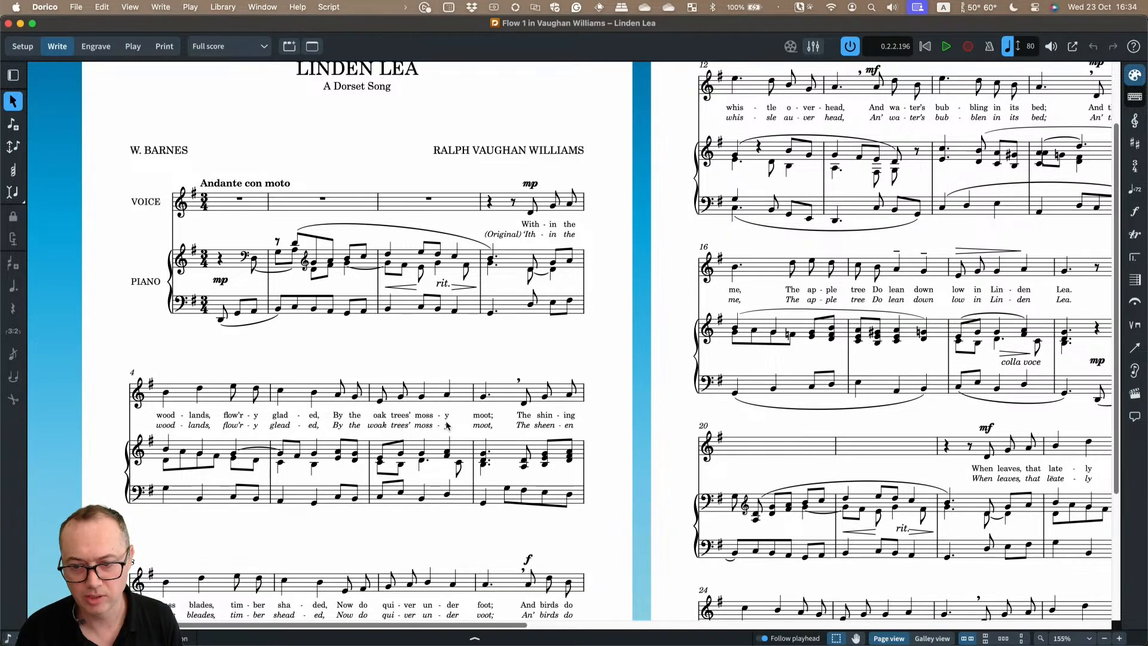
key("z")
key("z")
scroll(459, 424, "down", 3)
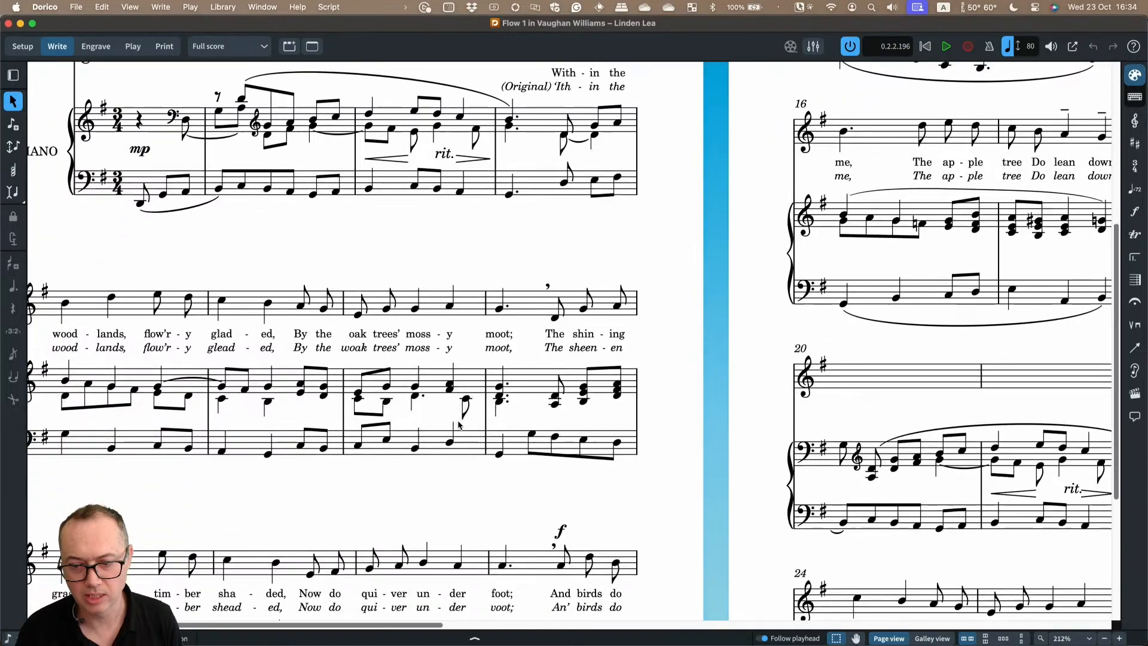
scroll(459, 424, "down", 5)
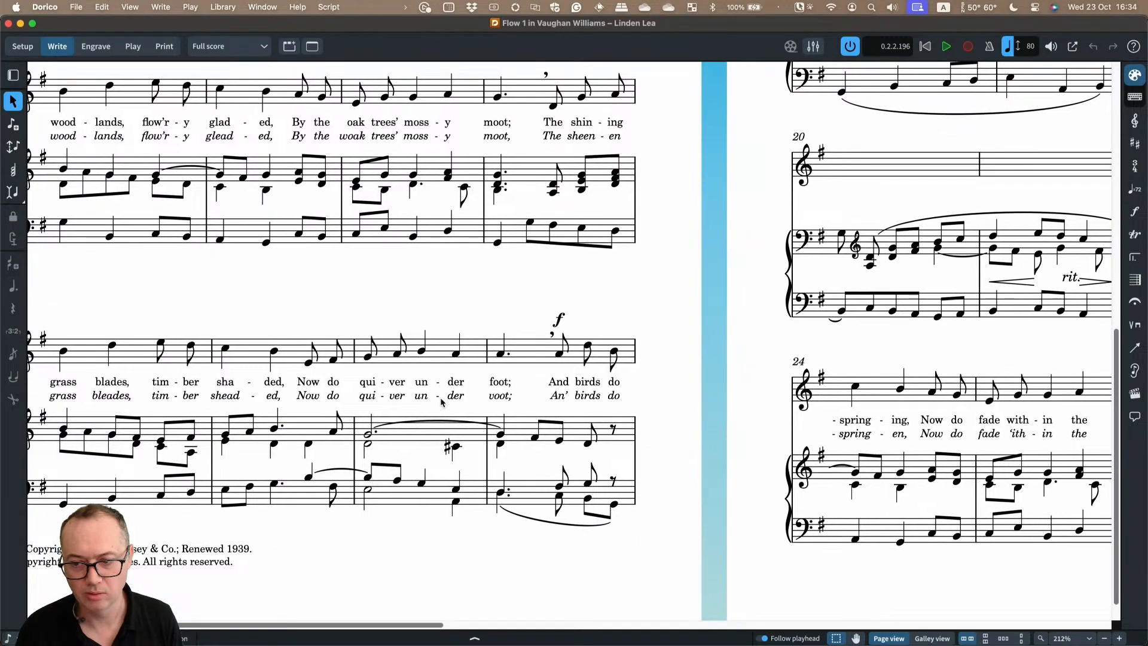
scroll(442, 402, "right", 10)
scroll(442, 402, "up", 5)
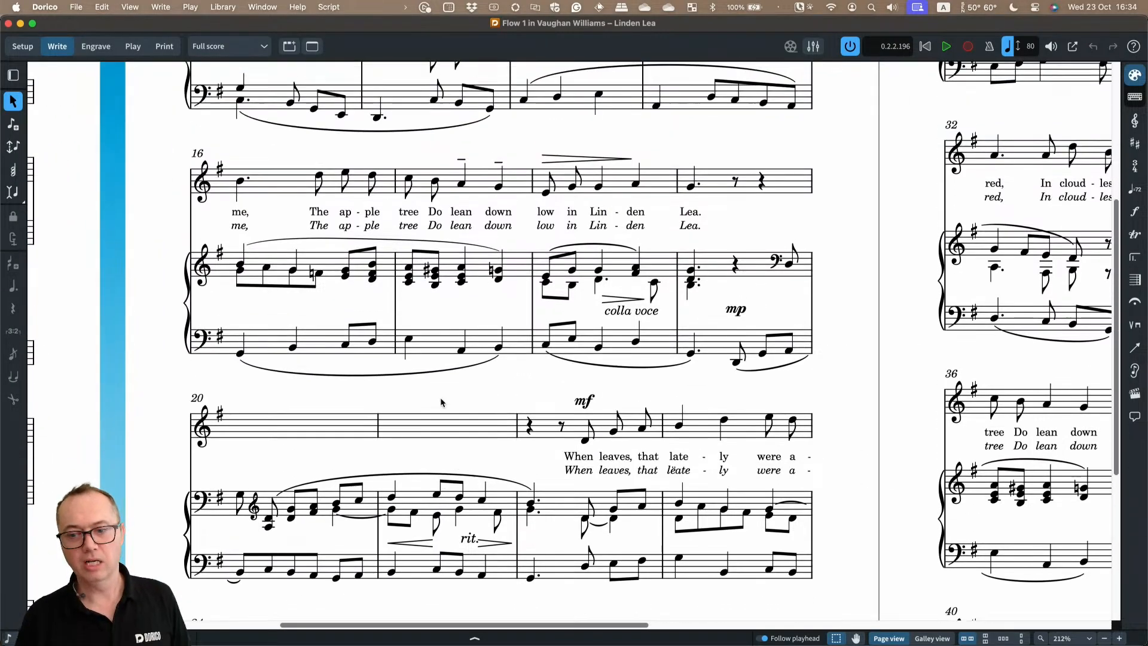
scroll(442, 402, "up", 5)
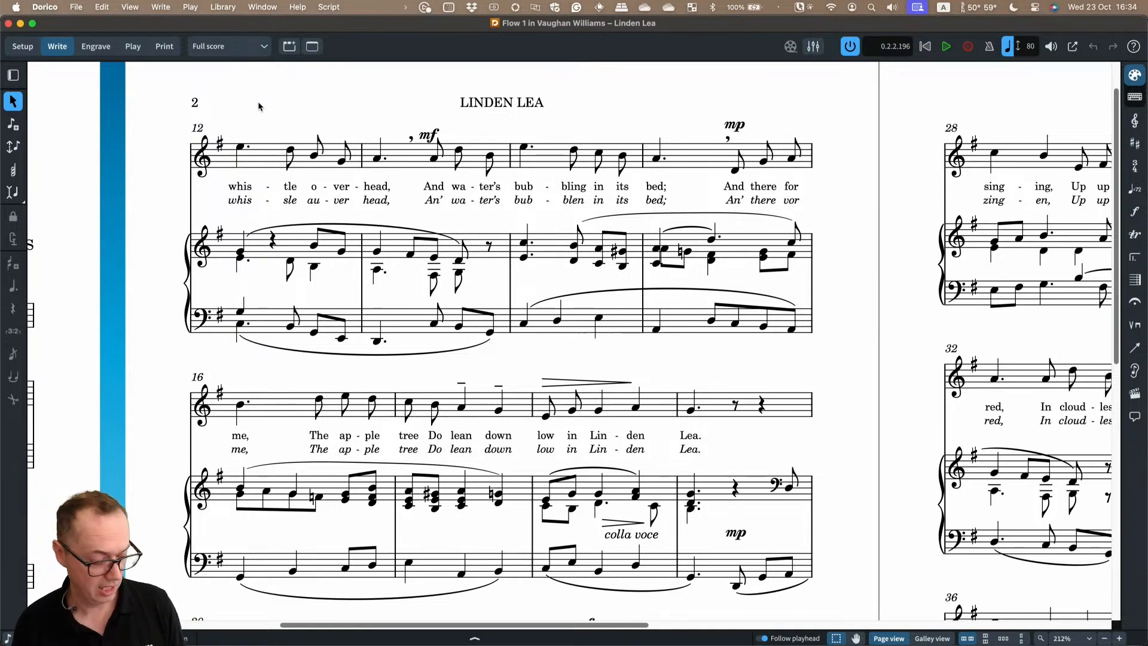
Return to Untitled Project 1 and view the verse, translation and chorus lyrics at a reduced zoom on the first page
key("super+o")
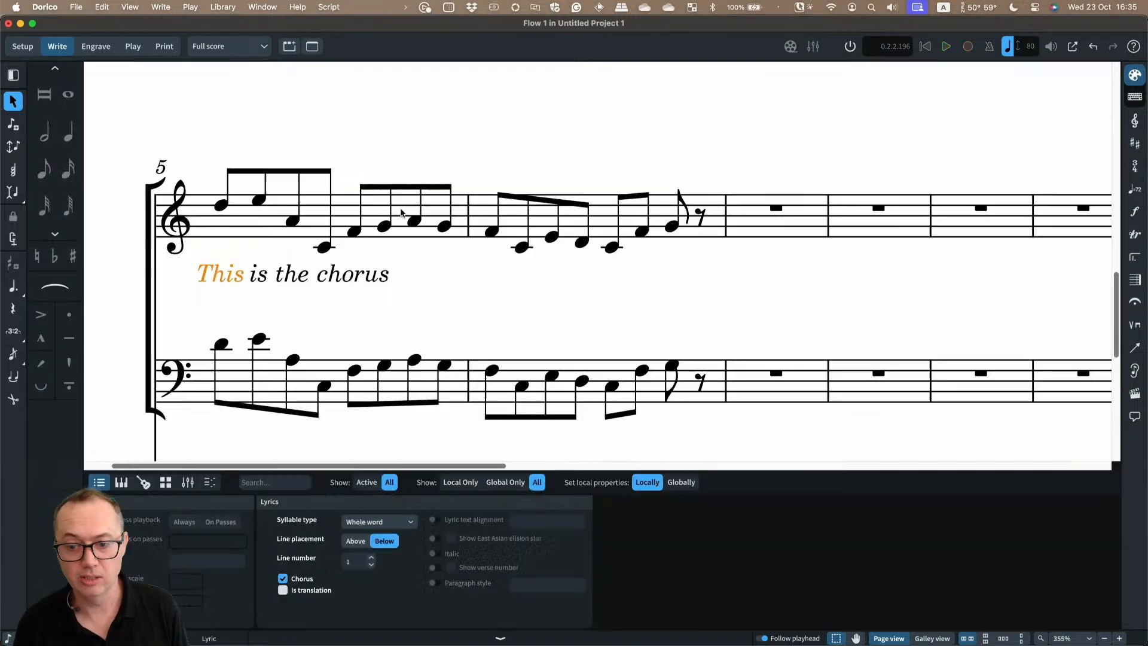
scroll(404, 148, "down", 5)
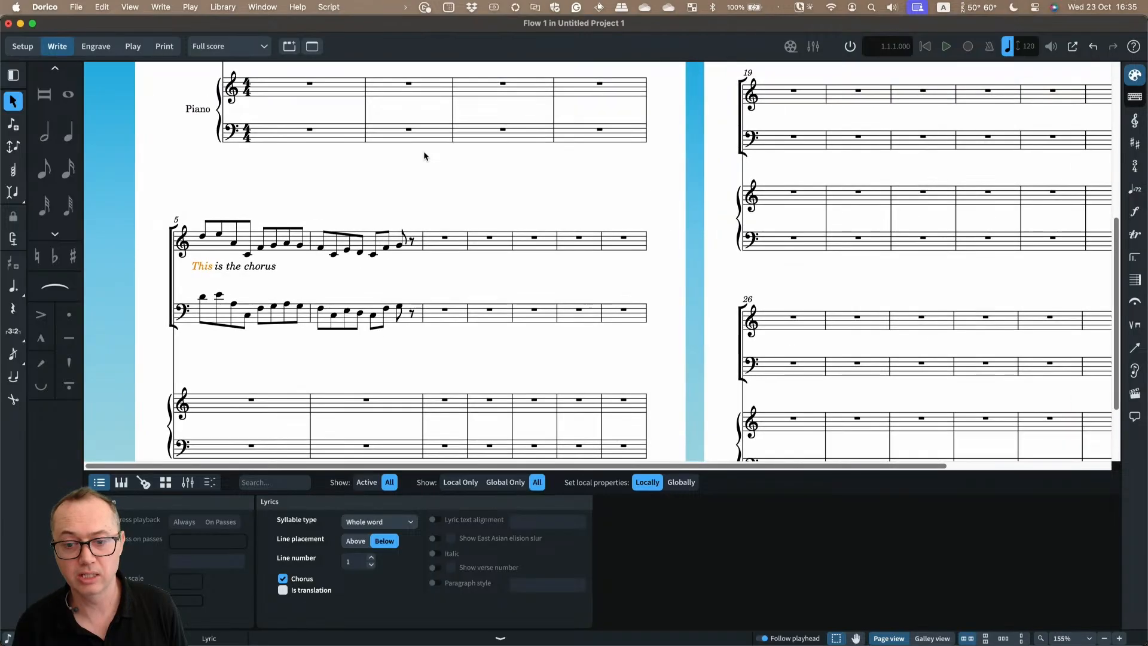
scroll(423, 153, "up", 6)
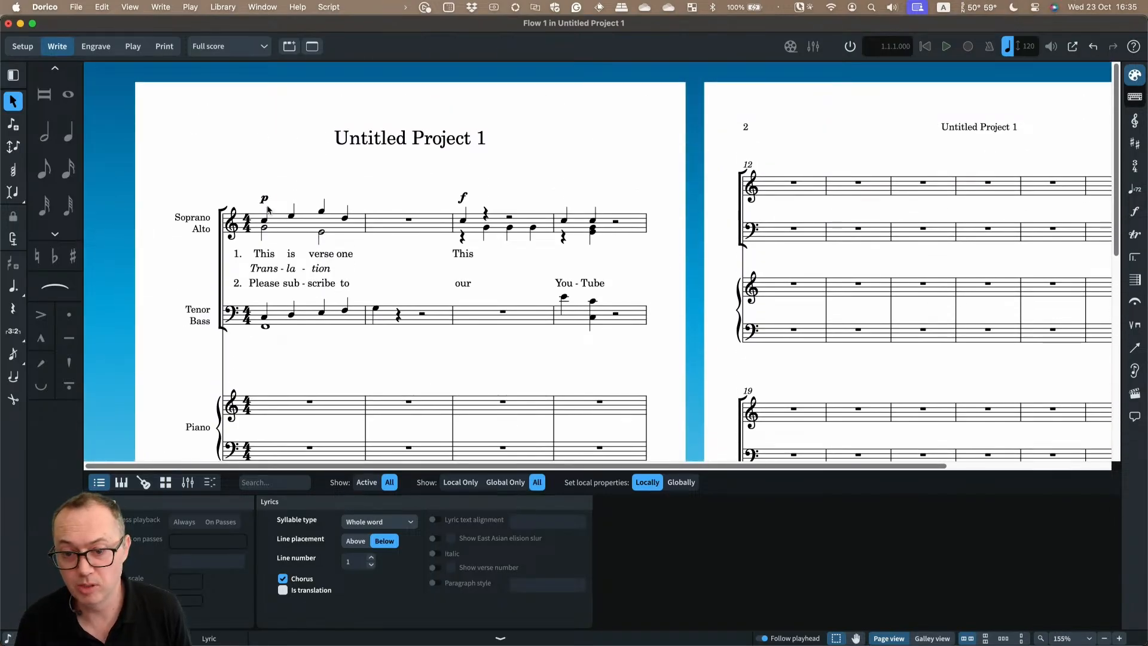
Hide the lyric properties and view the first system's verse and translation lyrics at a larger zoom
scroll(268, 210, "up", 4)
scroll(268, 210, "left", 5)
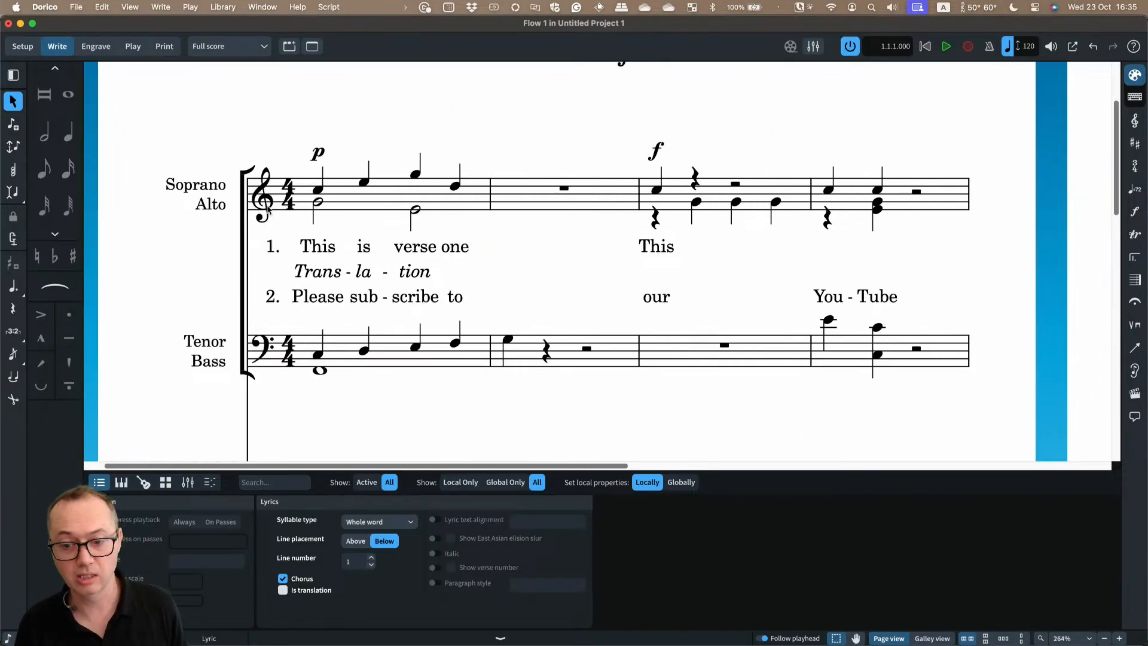
left_click(500, 638)
scroll(338, 173, "up", 2)
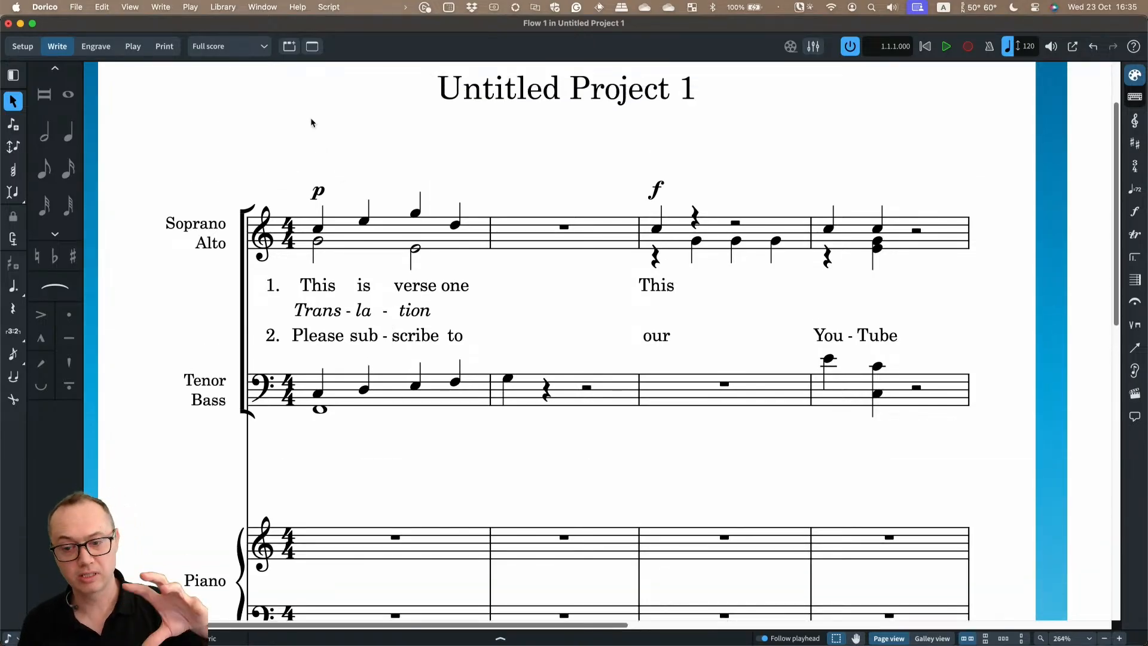
Open the Hub to view the music font and text font options for a new project, and close it
left_click(269, 7)
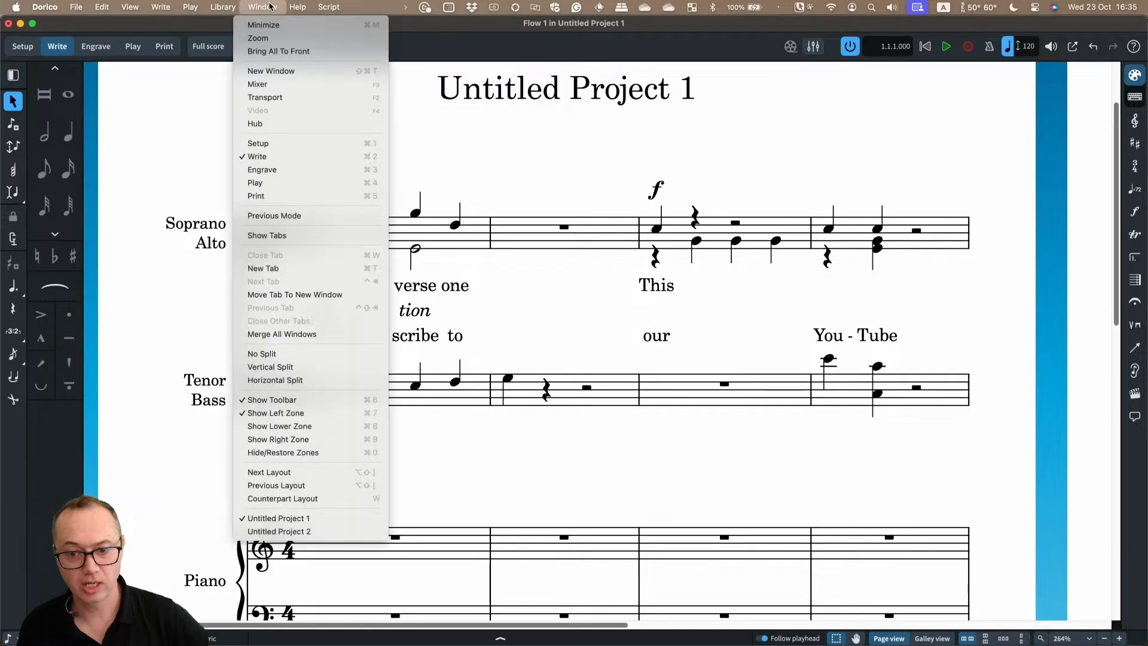
left_click(273, 124)
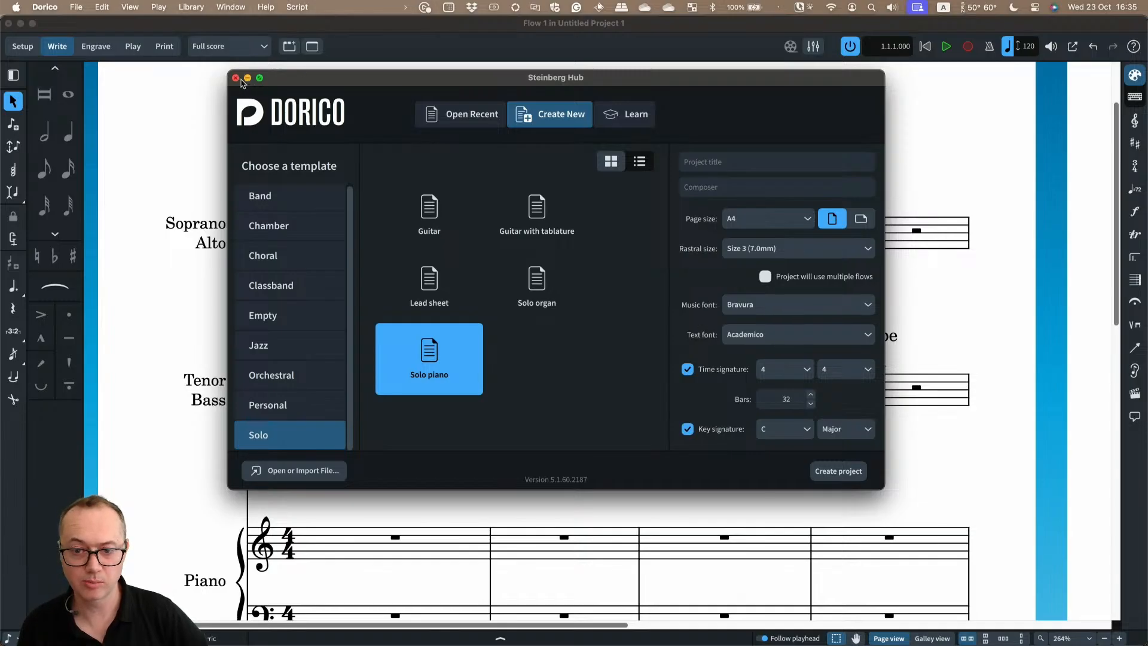
left_click(235, 79)
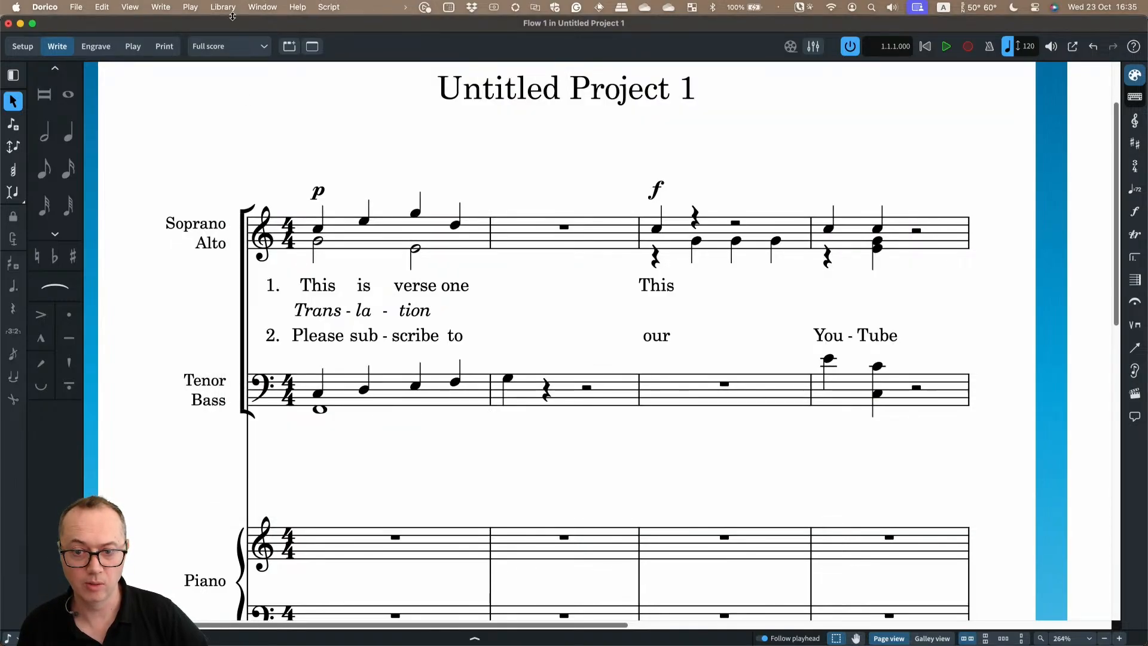
Change the project's music font to Sebastian, with text fonts and the font's recommended engraving options also updated
left_click(225, 9)
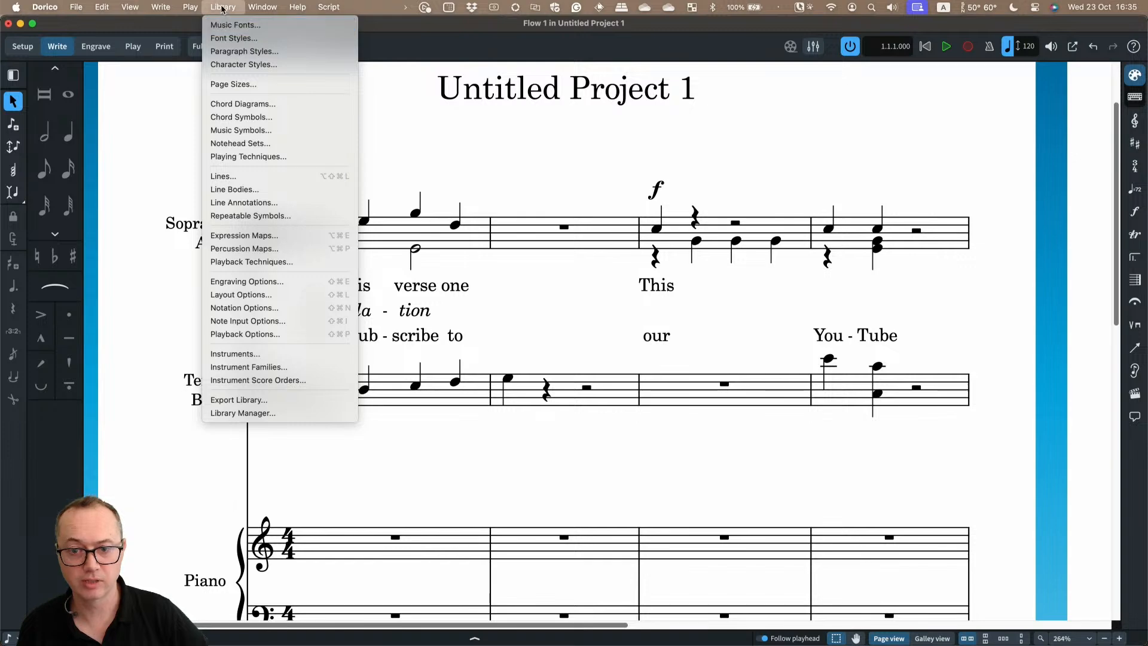
left_click(225, 25)
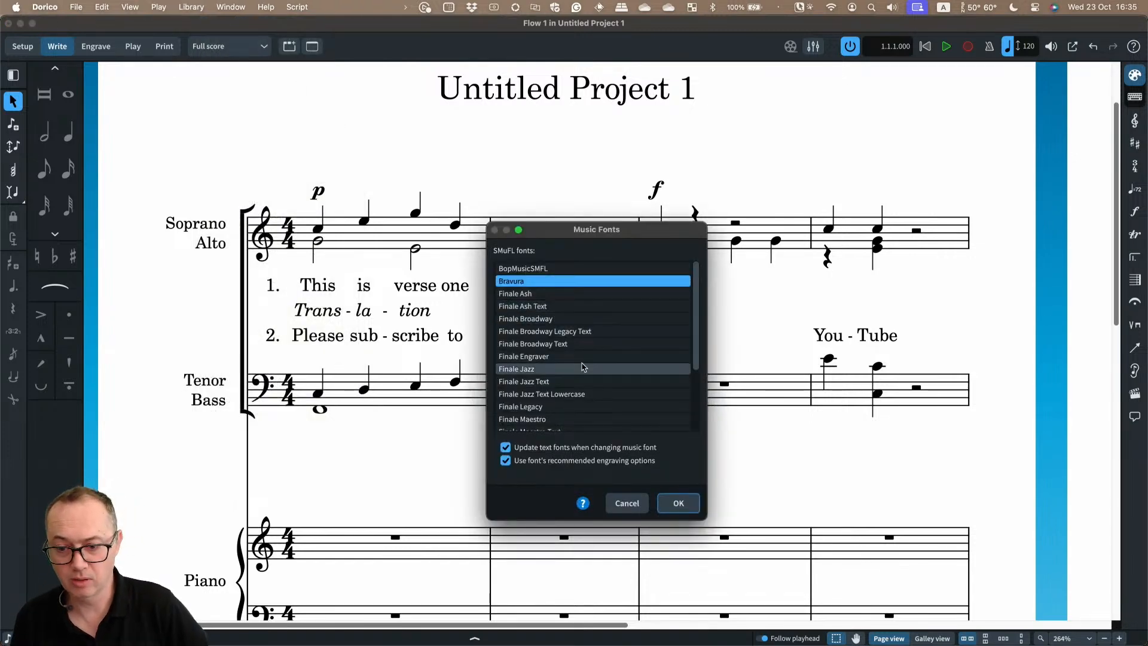
scroll(583, 368, "down", 3)
scroll(584, 368, "down", 2)
left_click(569, 411)
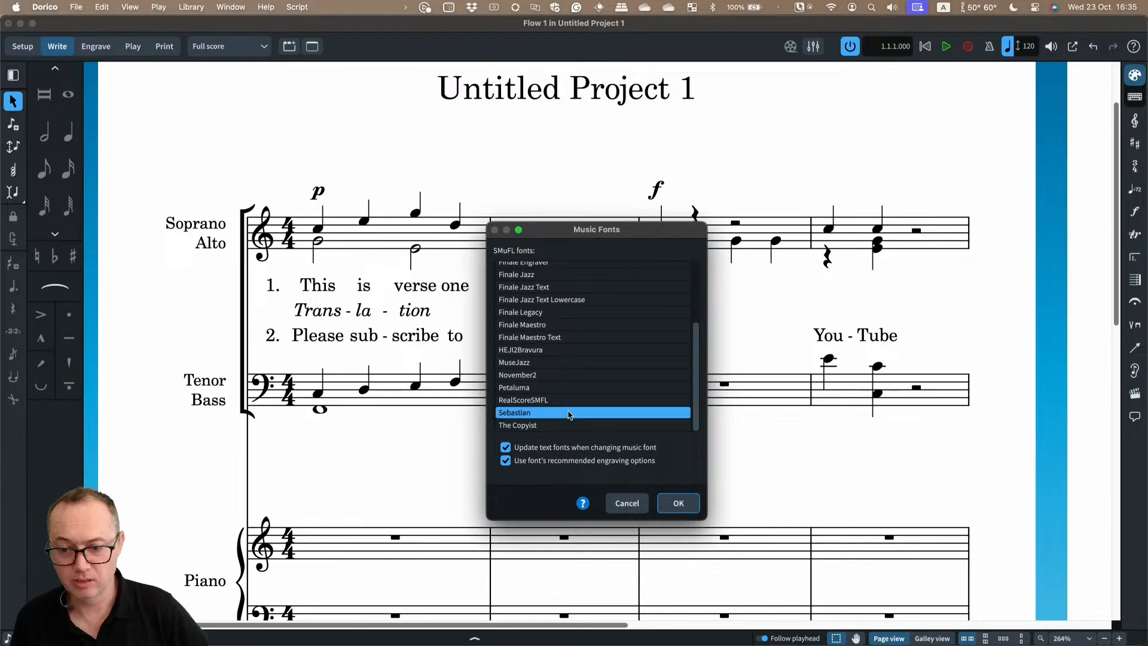
scroll(569, 366, "up", 1)
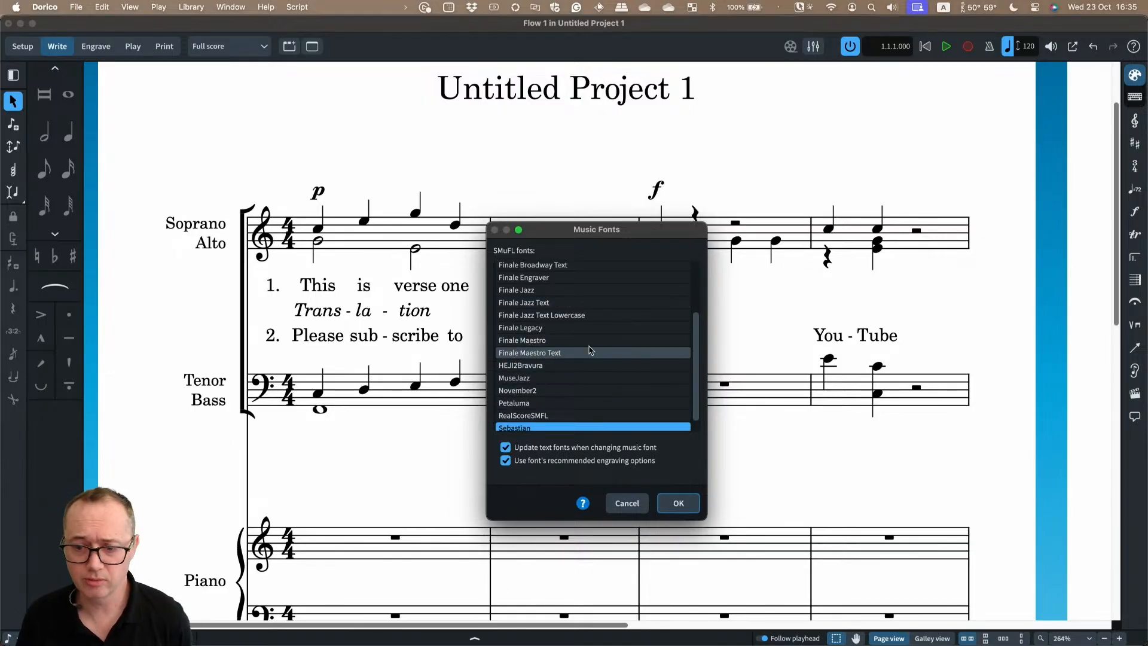
scroll(592, 362, "down", 1)
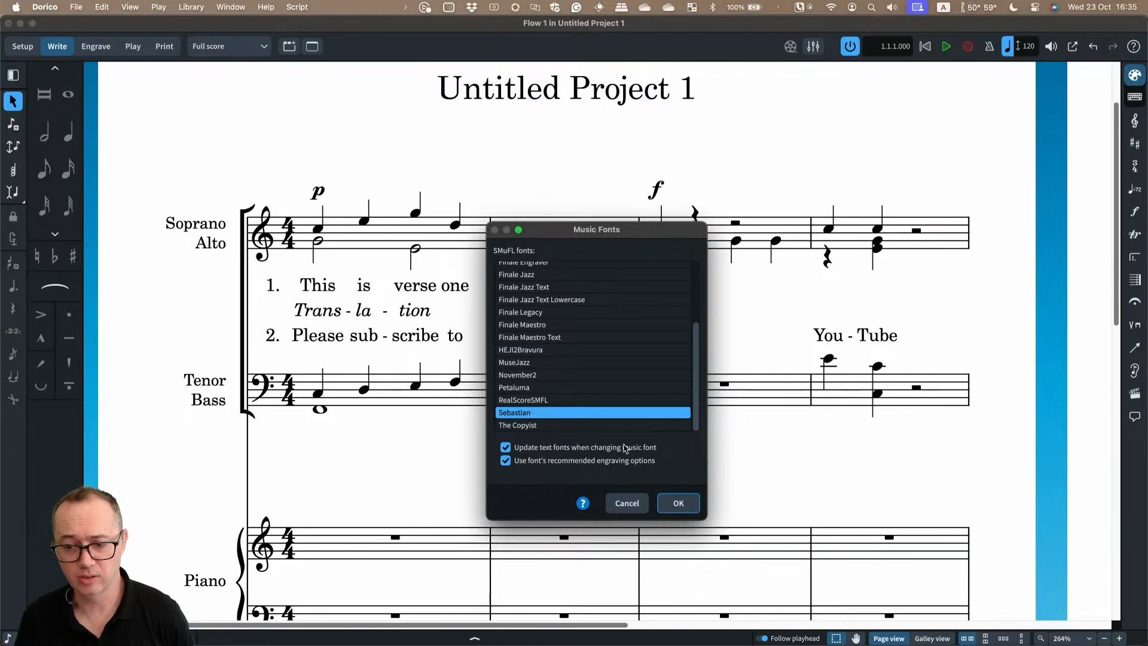
left_click(677, 503)
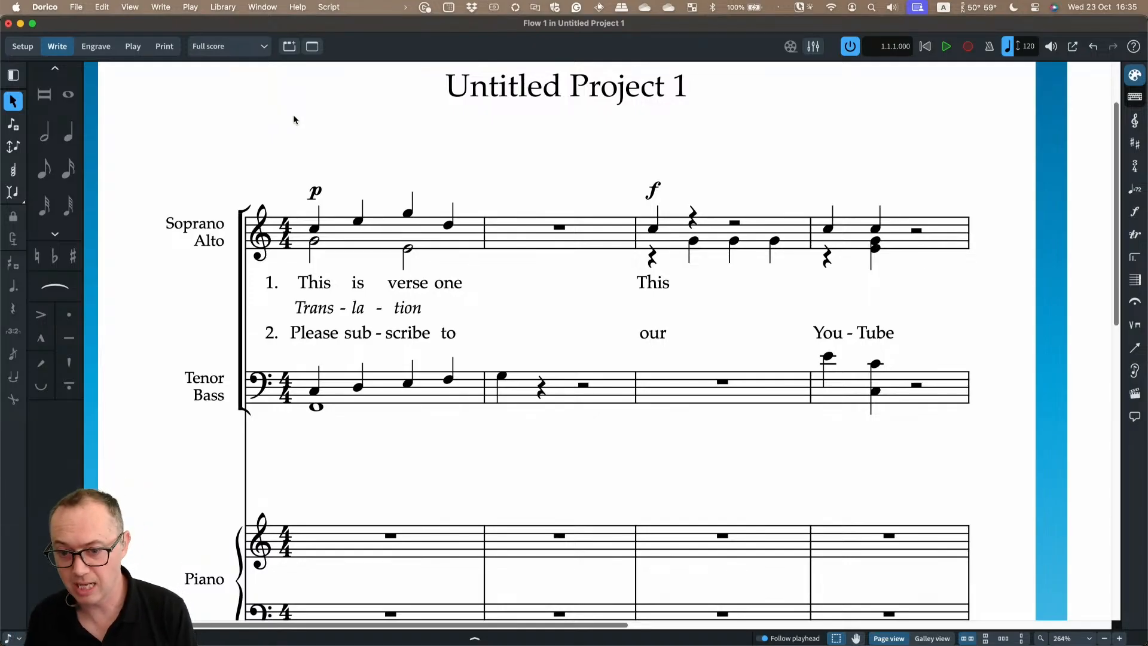
Check the font of the Default Text paragraph style and undo the music font change
left_click(223, 7)
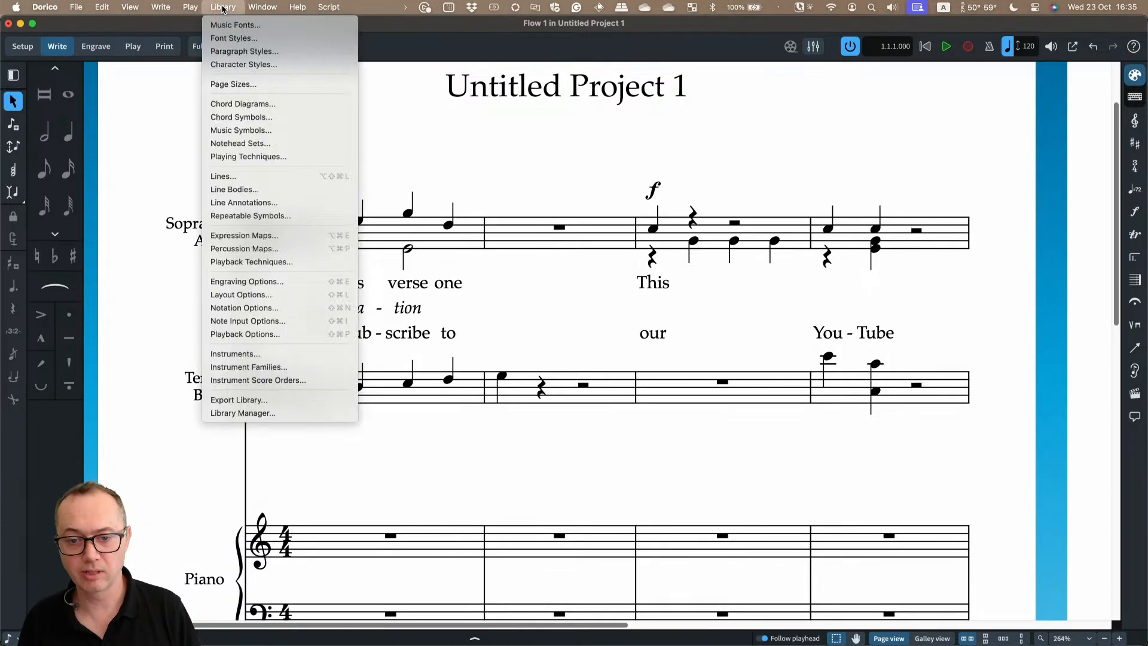
left_click(227, 53)
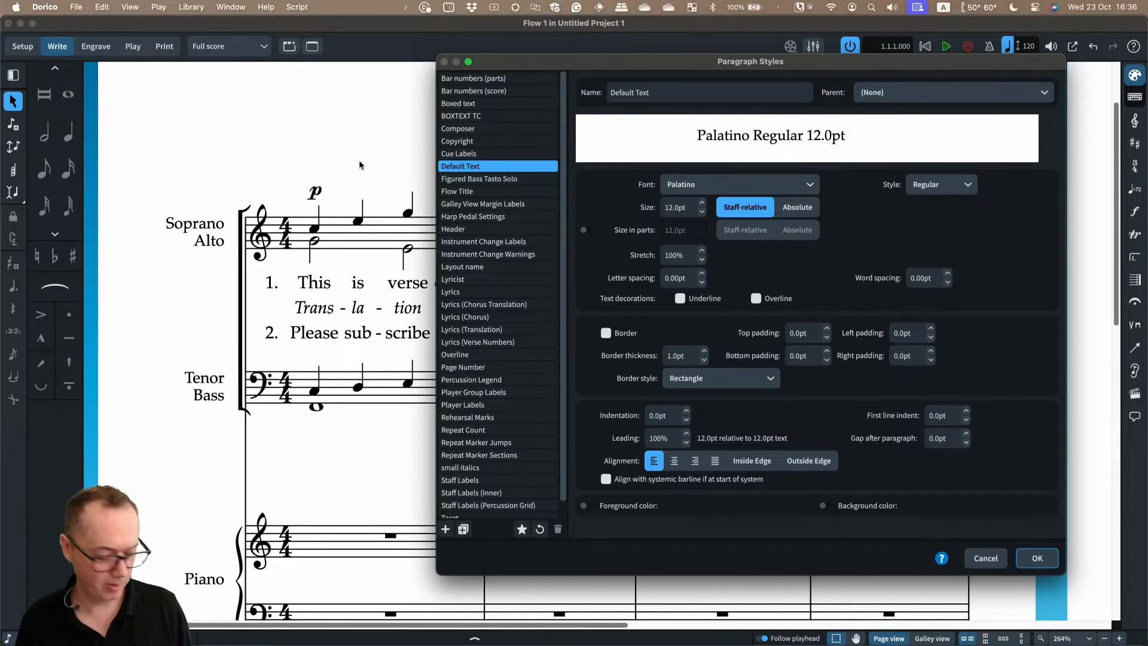
key("Escape")
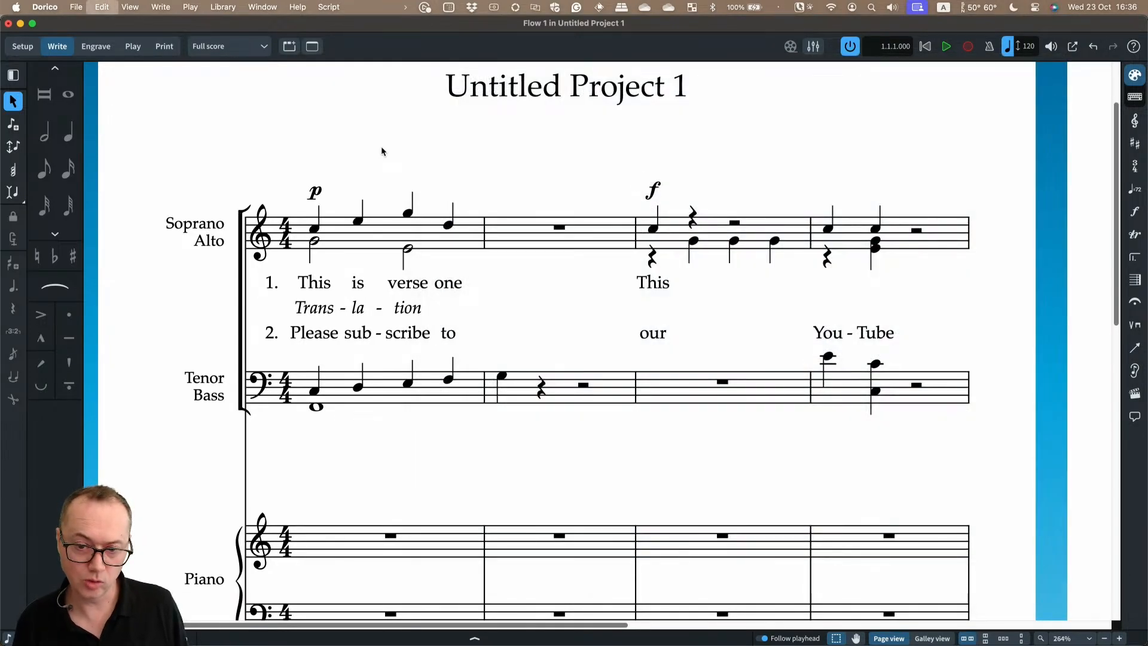
key("super+z")
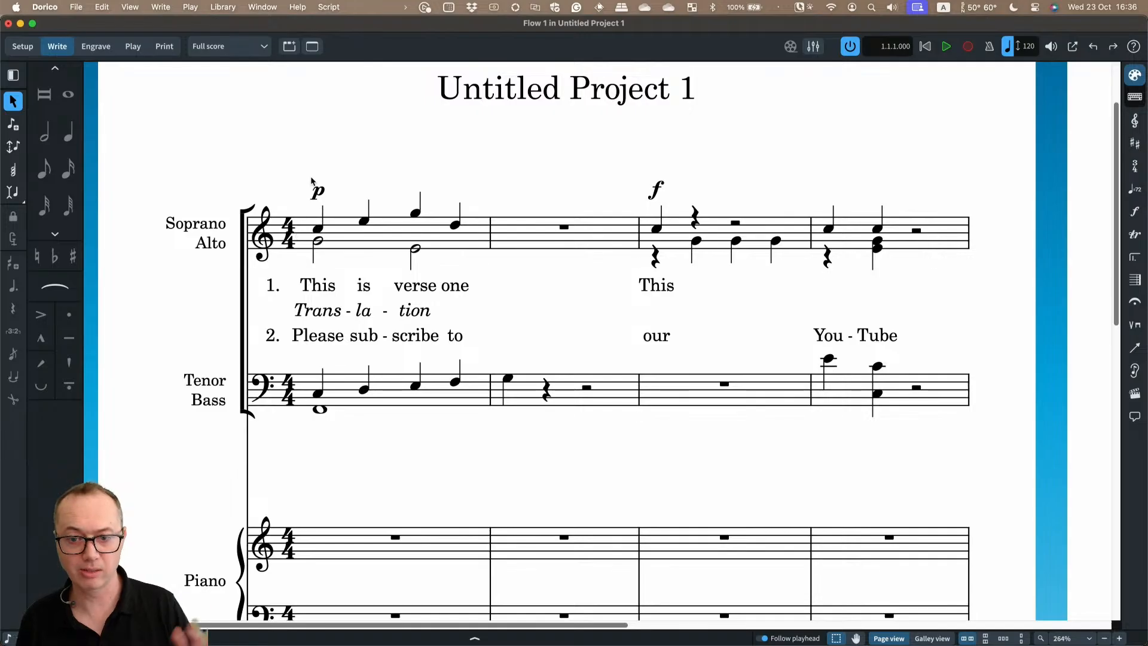
Review the Lyrics paragraph style's parent, and set the font of the Default Text paragraph style to Old Standard TT
left_click(233, 9)
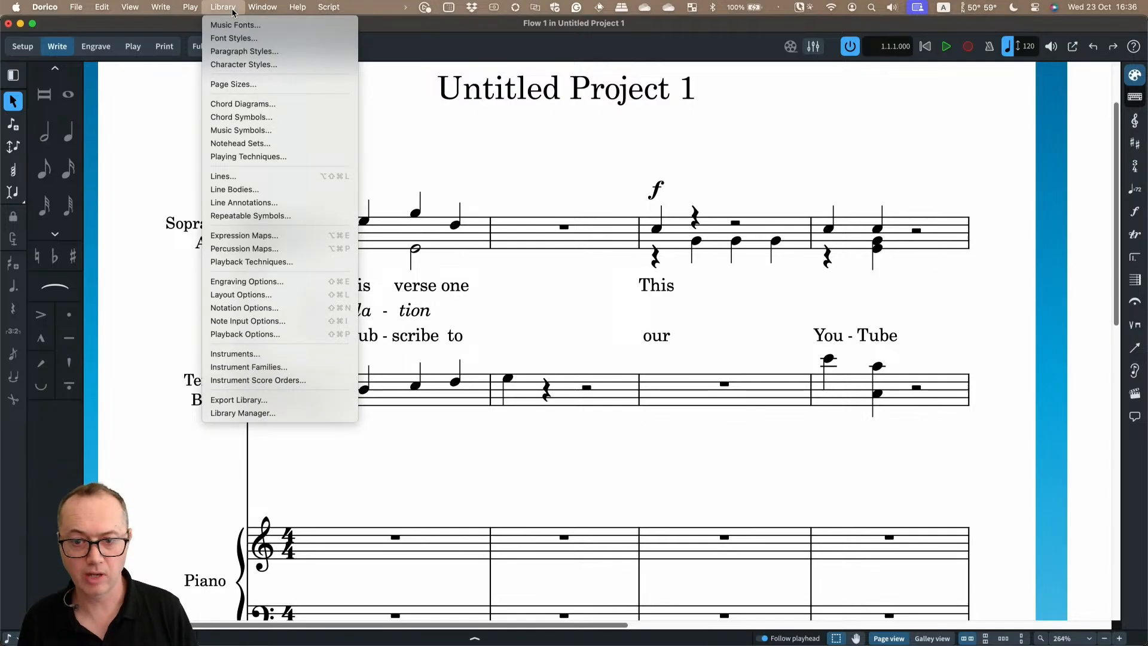
left_click(242, 52)
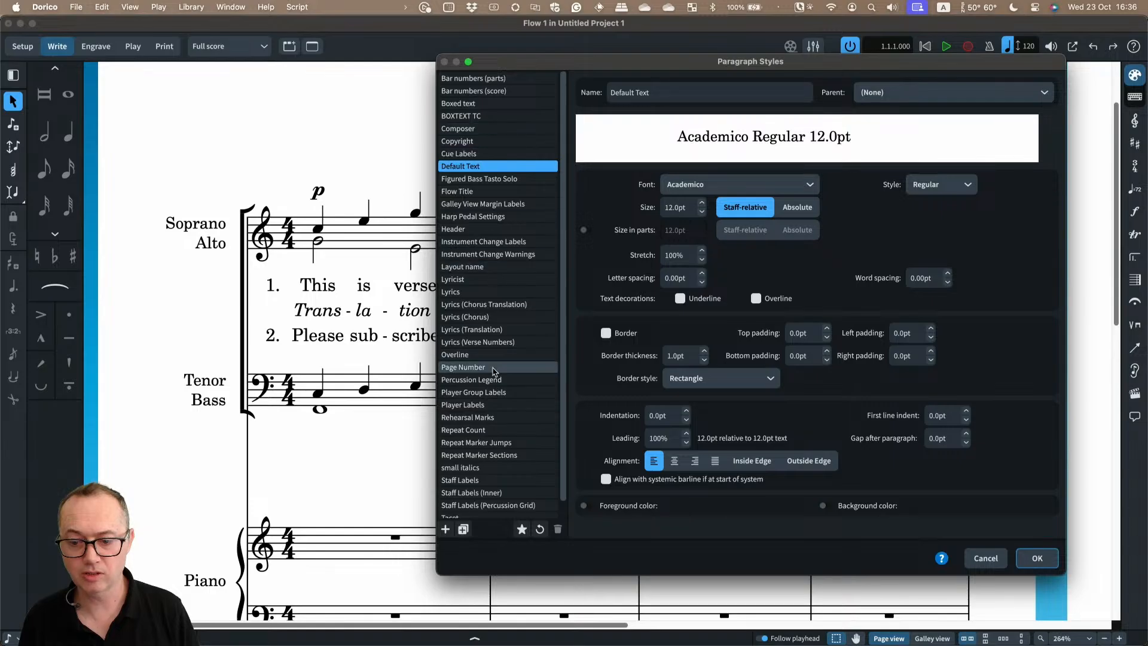
left_click(494, 294)
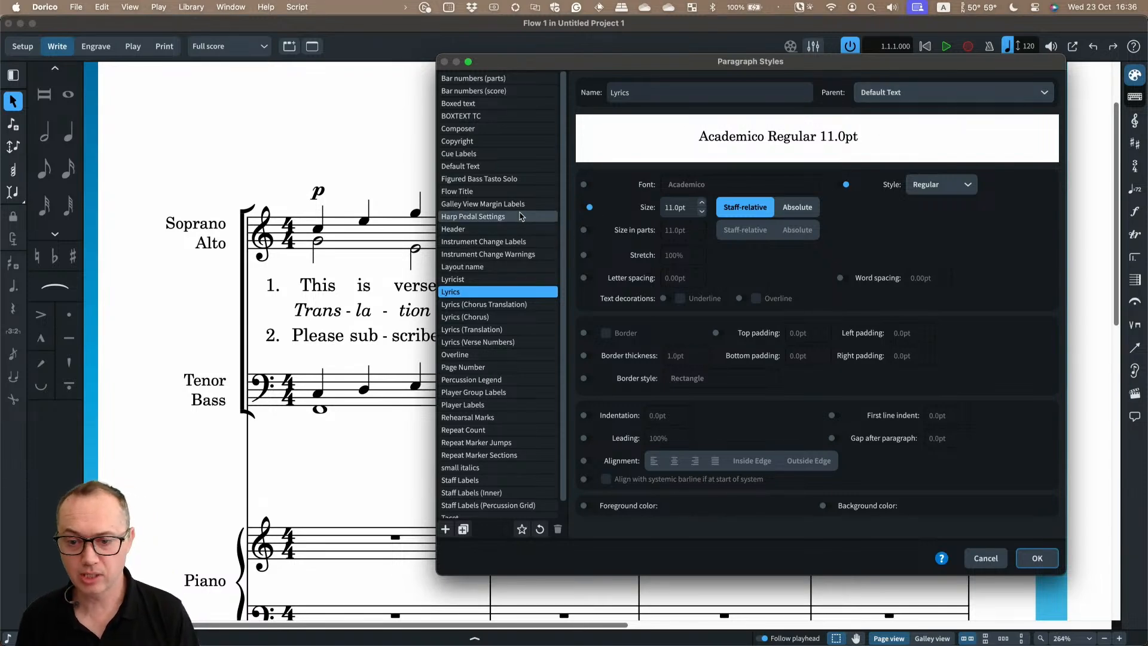
left_click(482, 171)
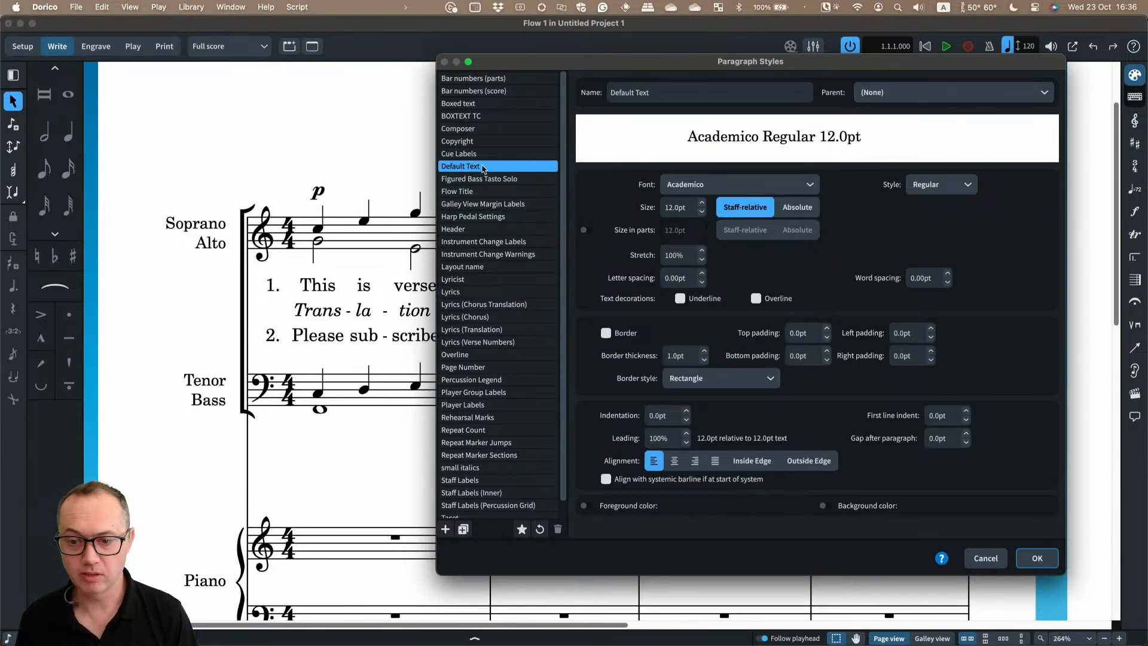
left_click(695, 188)
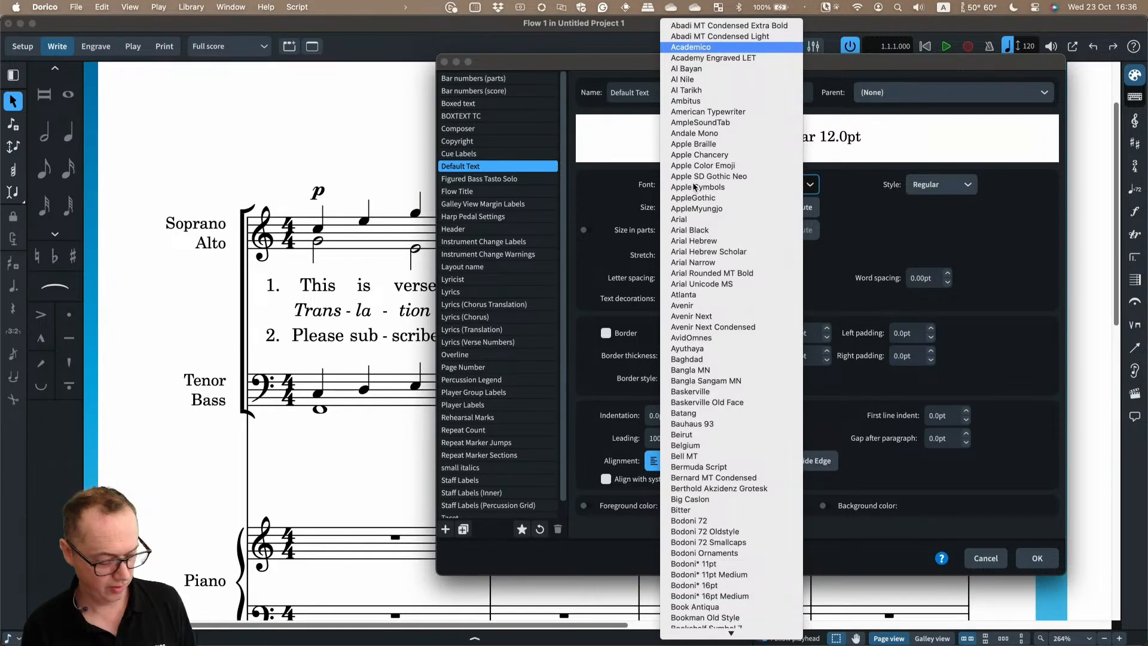
key("o")
key("Return")
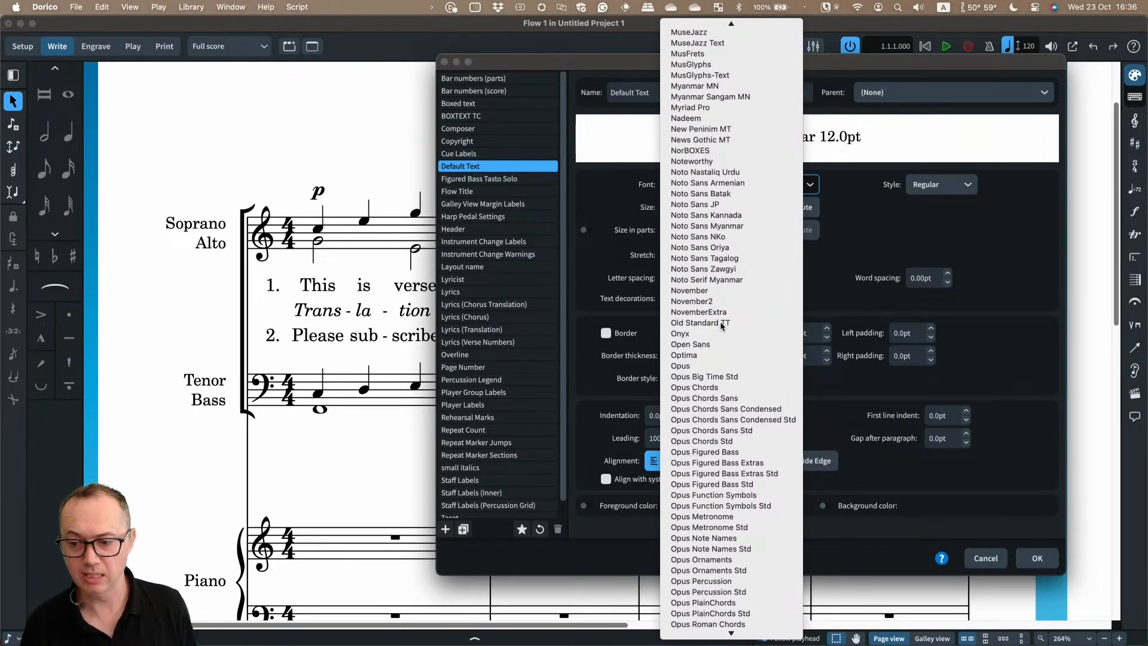
left_click(1032, 560)
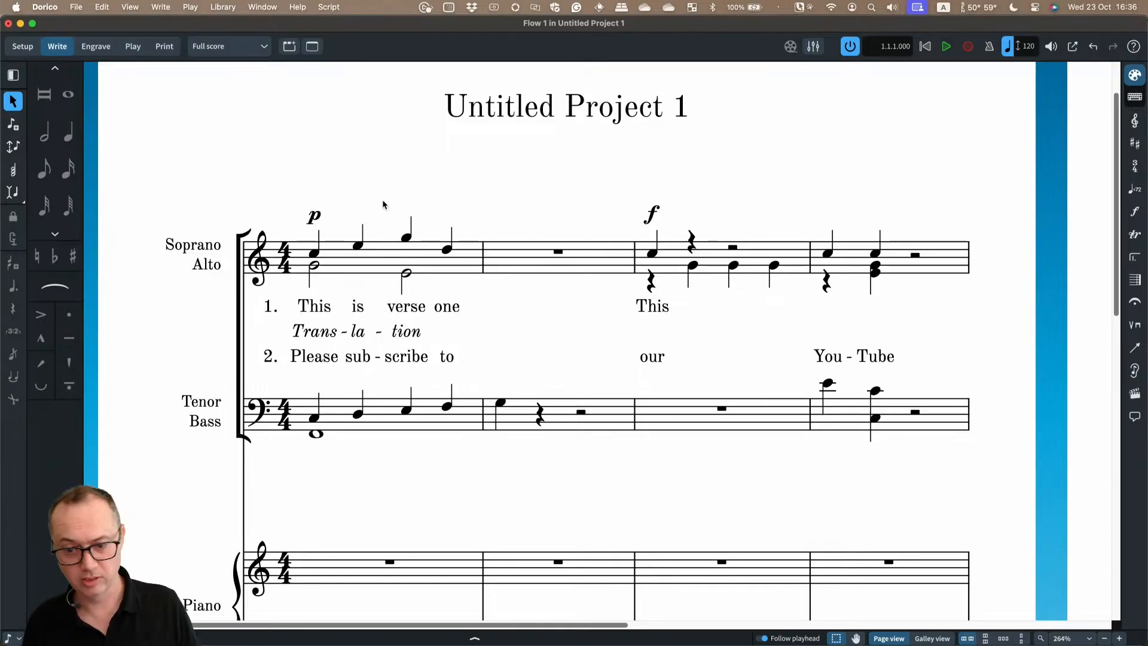
Examine how the title, staff labels, verse lyrics and chorus lyrics look across the first page in the new text font
scroll(386, 227, "down", 5)
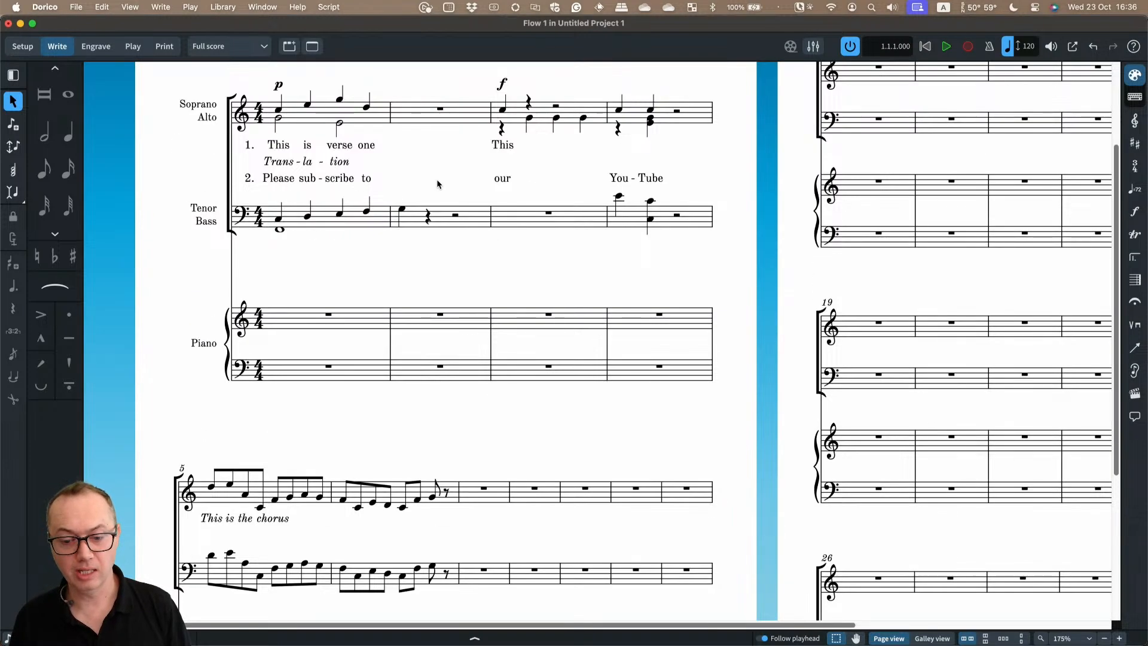
scroll(438, 184, "up", 3)
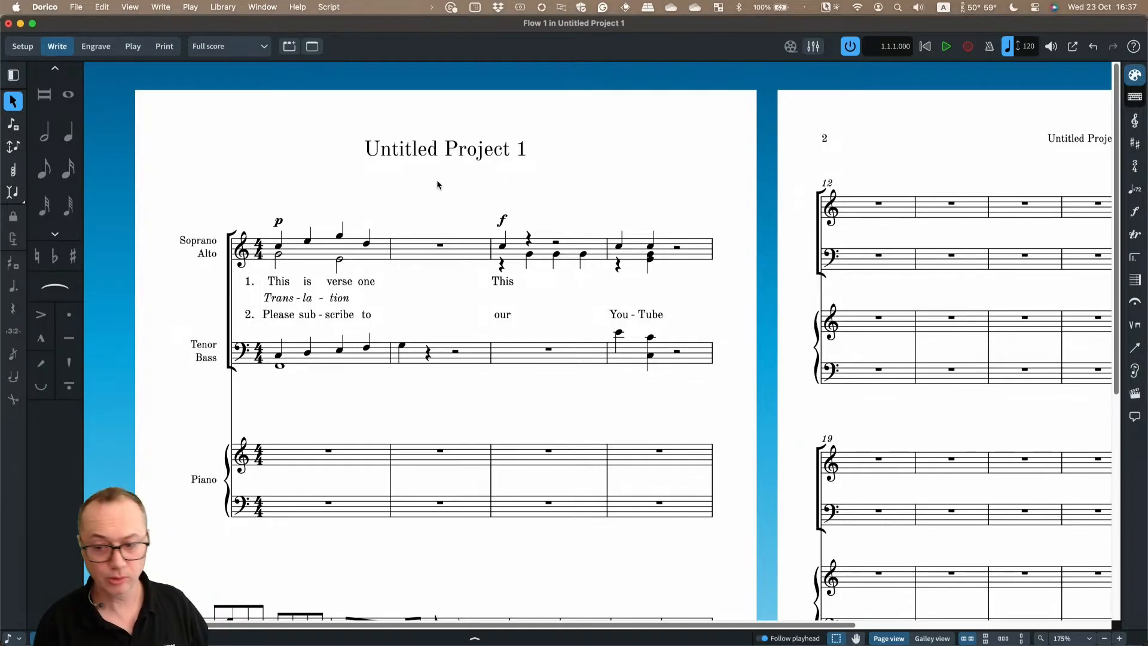
left_click(221, 8)
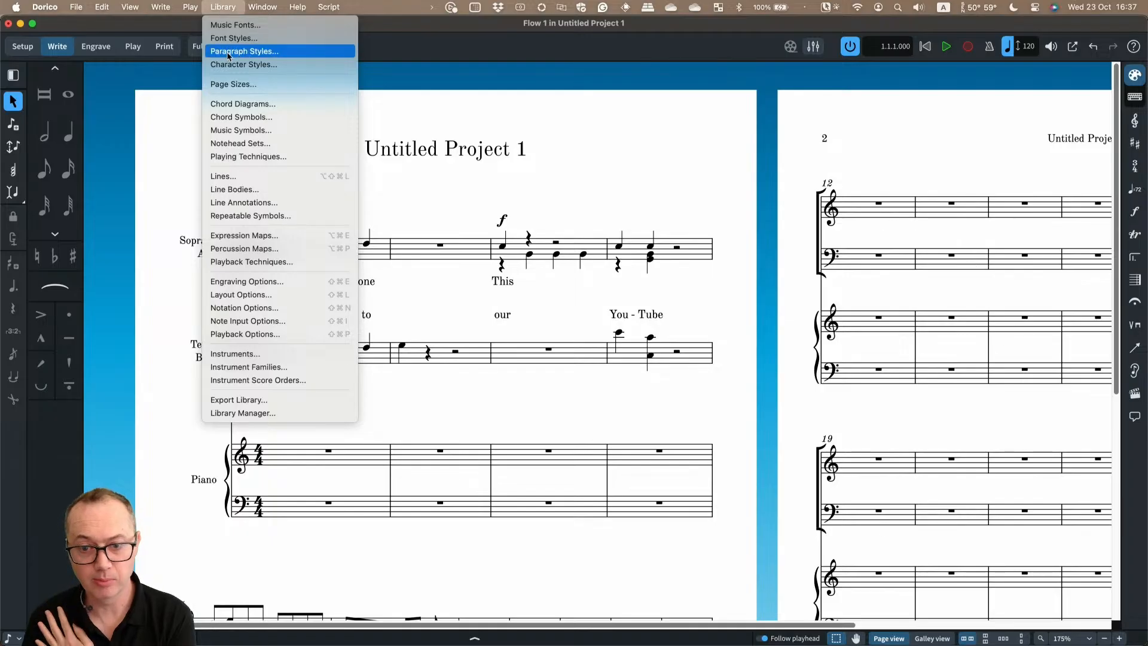
left_click(467, 135)
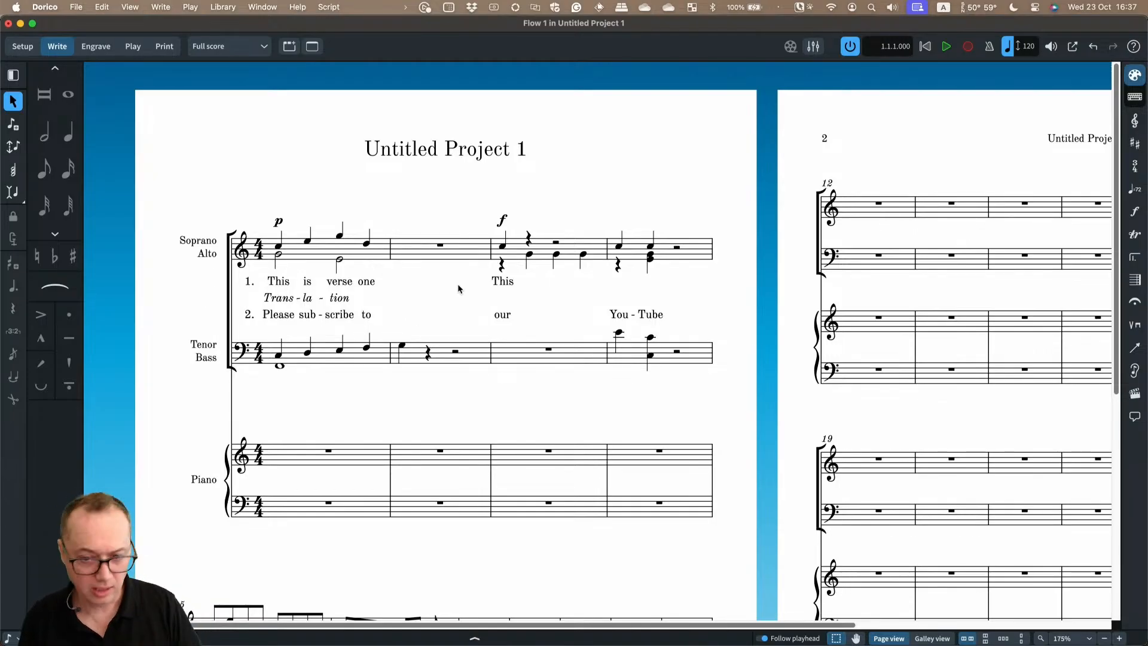
scroll(438, 301, "up", 3)
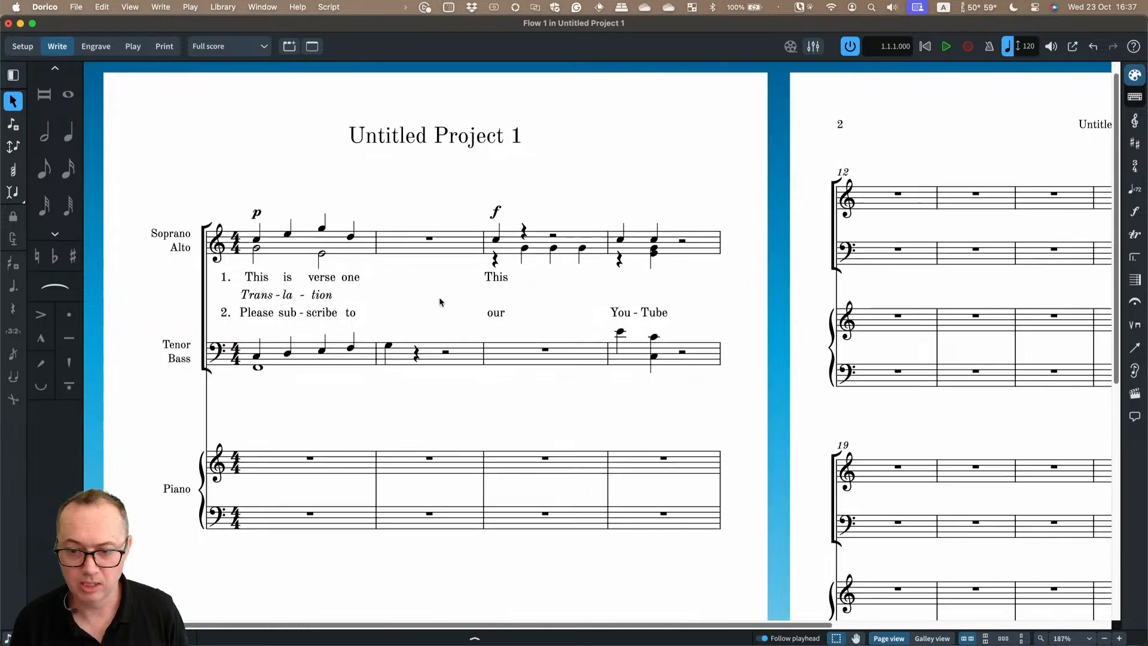
scroll(437, 297, "up", 2)
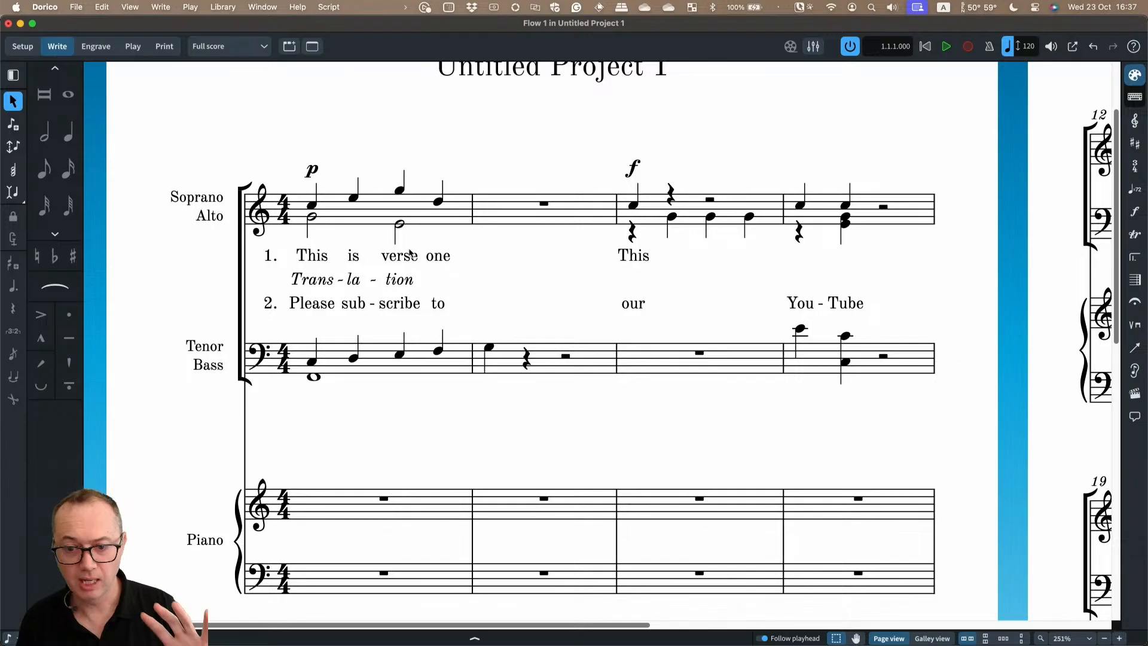
scroll(544, 300, "down", 7)
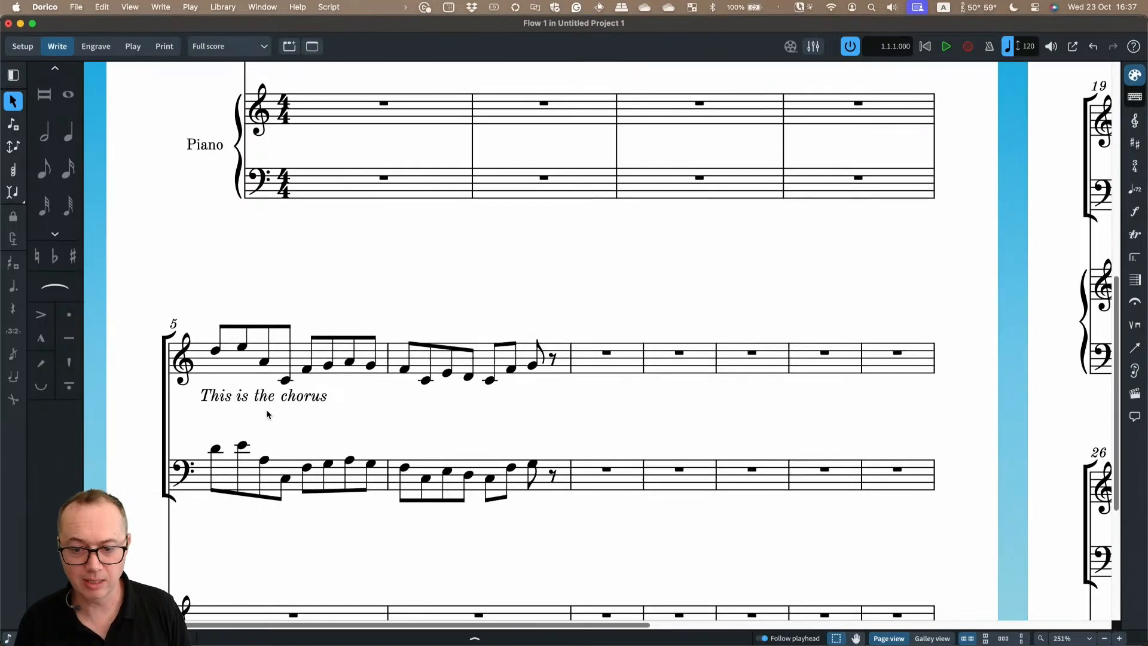
scroll(350, 386, "up", 7)
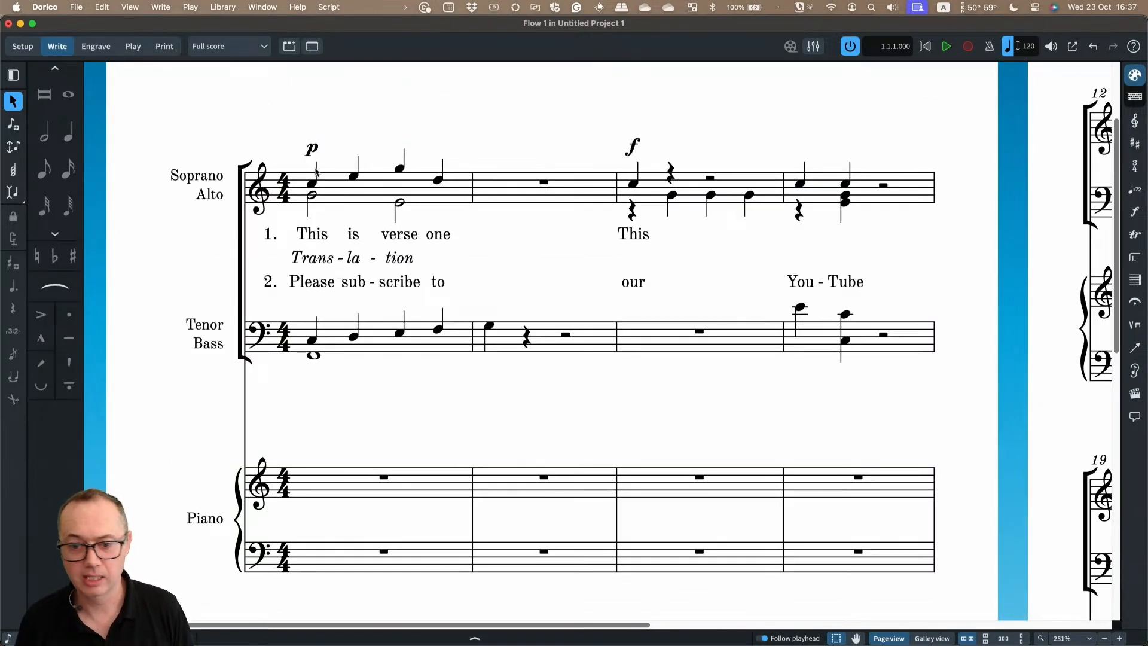
Flip the p dynamic in bar 1 and the f dynamic in bar 3 below the Soprano/Alto staff and back above it
left_click(309, 149)
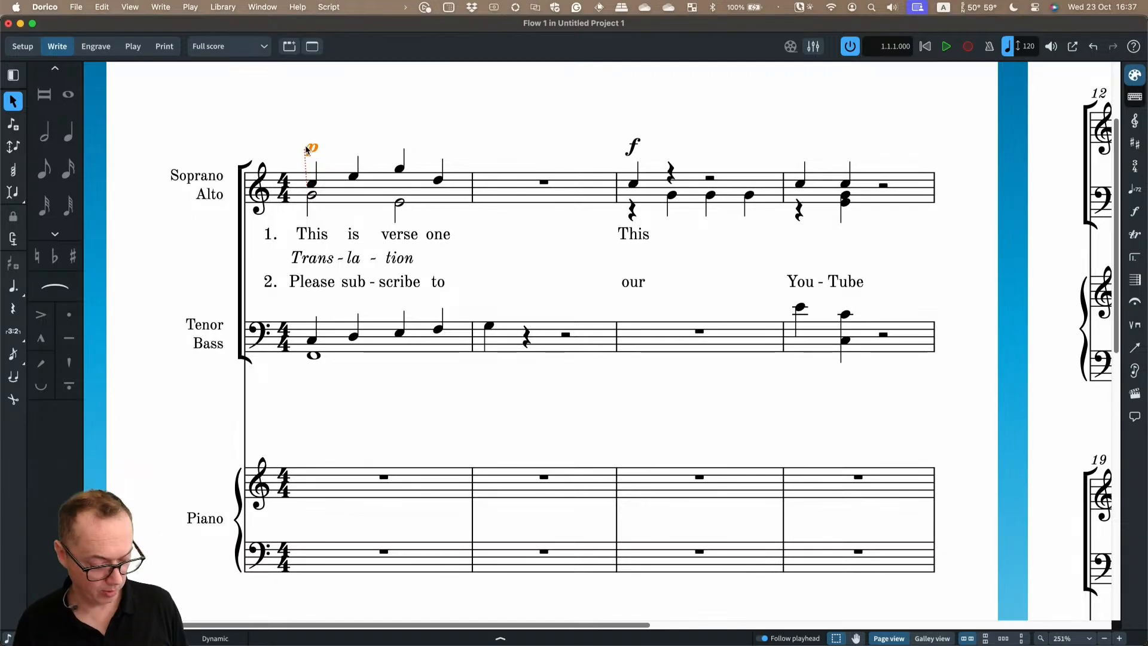
key("f")
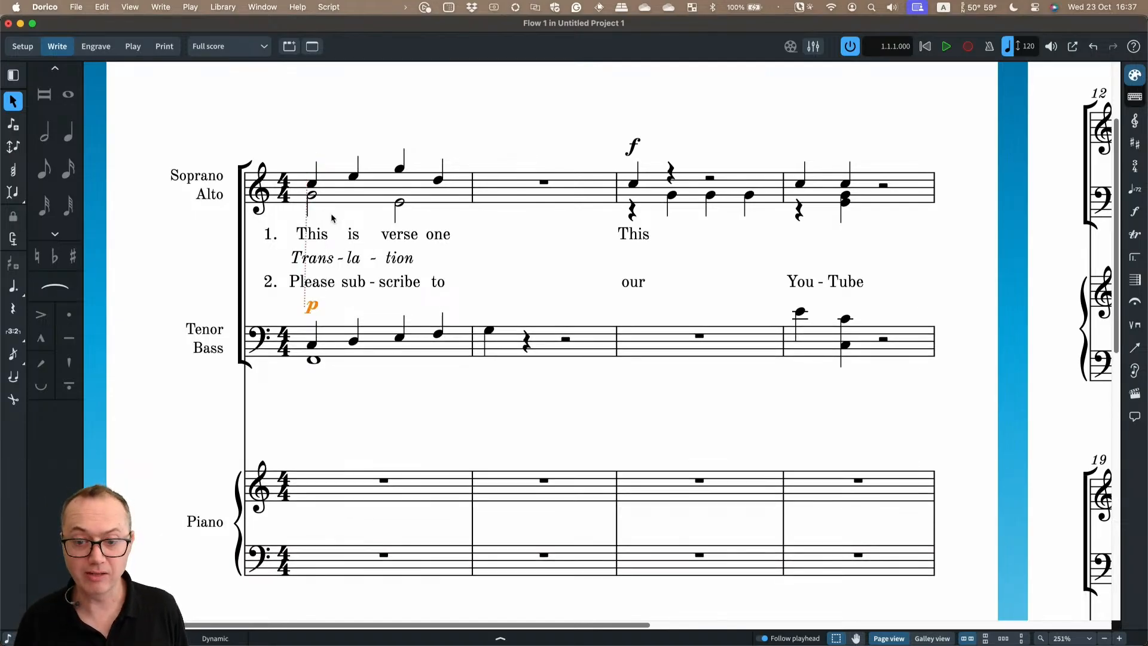
key("f")
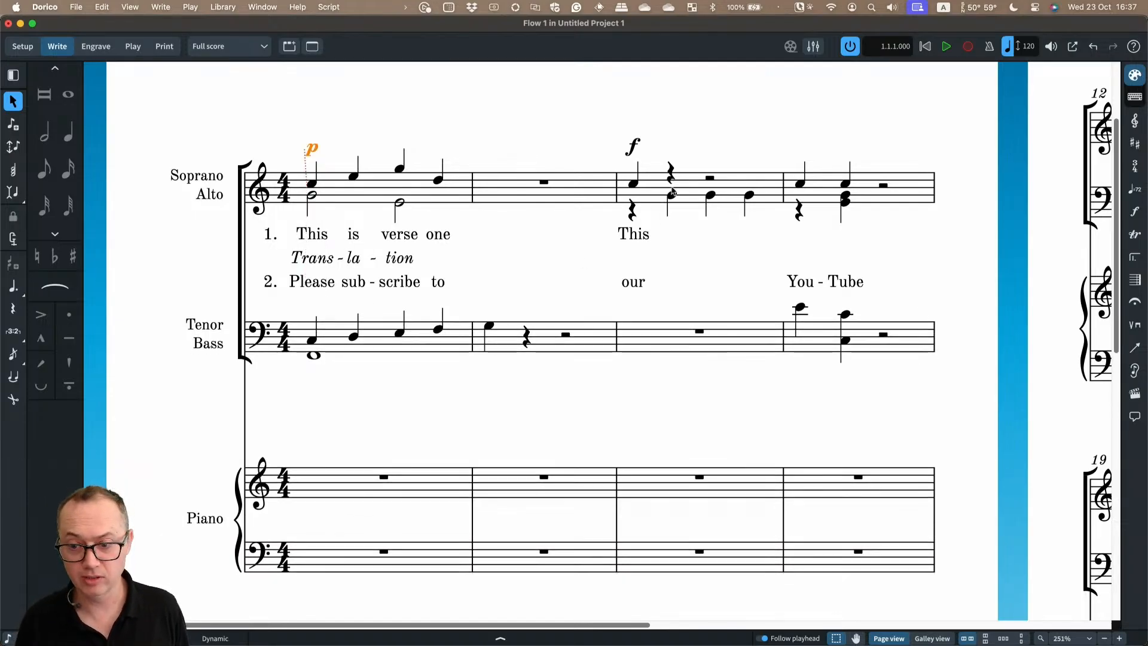
left_click(631, 150)
key("f")
key("f")
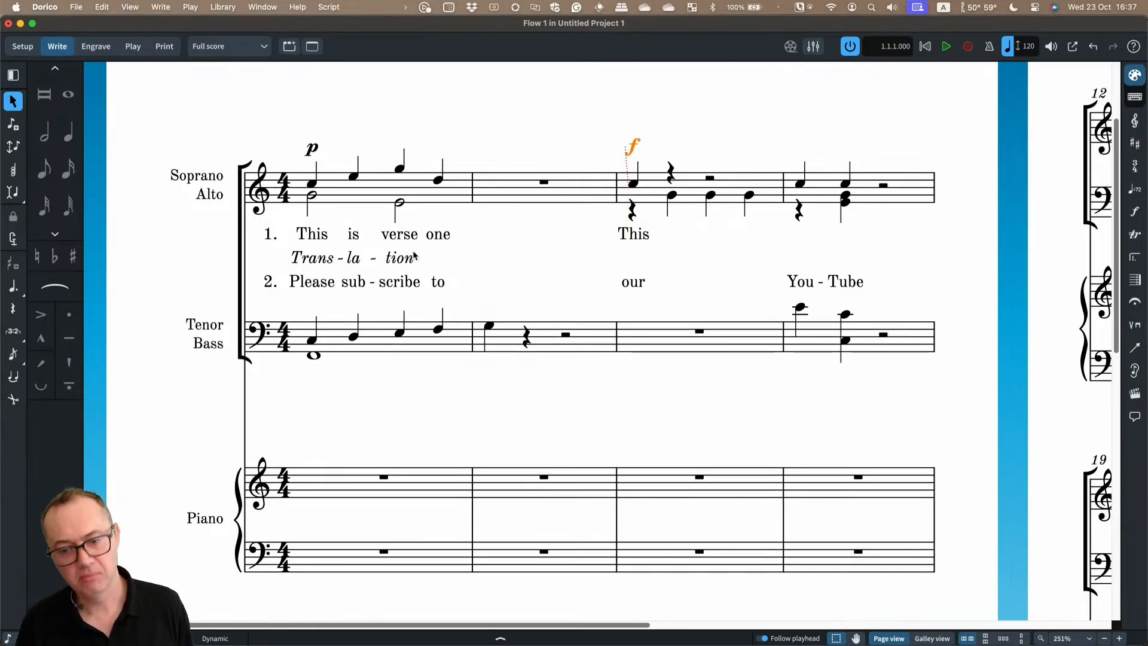
Flip the lyrics "verse one" in bar 1 above the Soprano/Alto staff and back below it
left_click(317, 236)
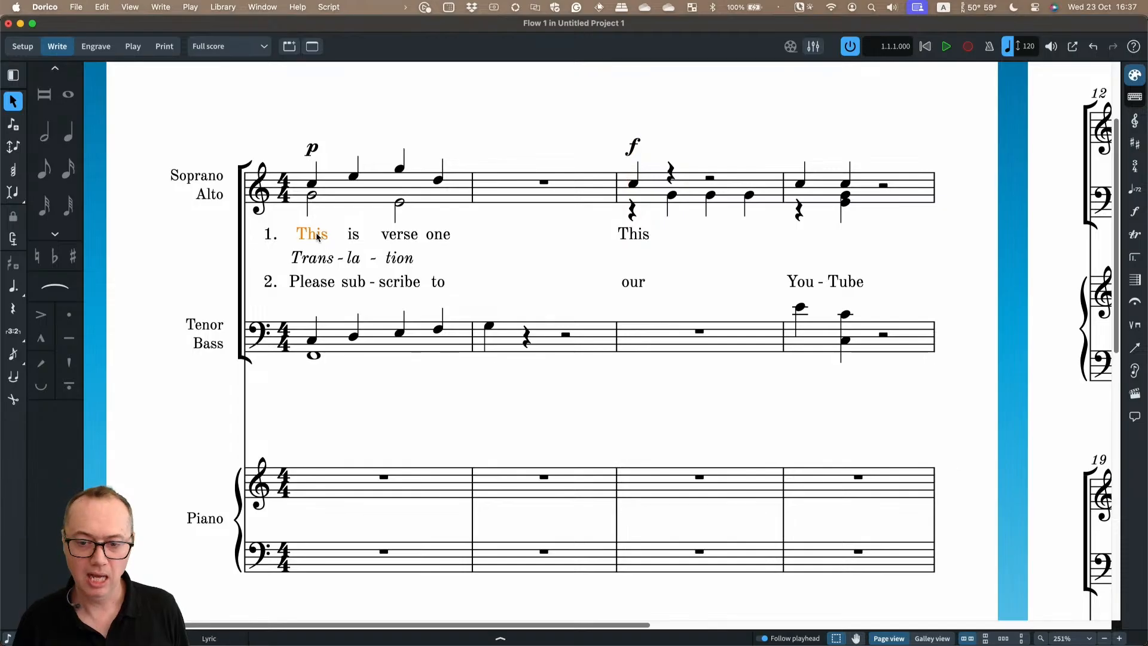
left_click(394, 235)
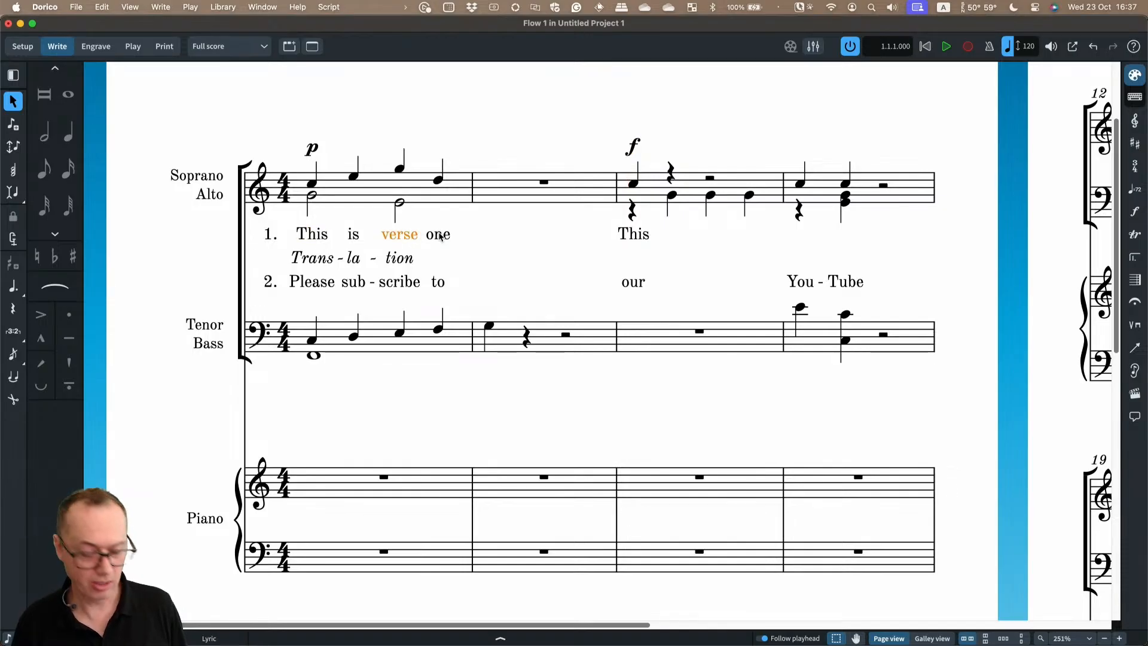
left_click(441, 236)
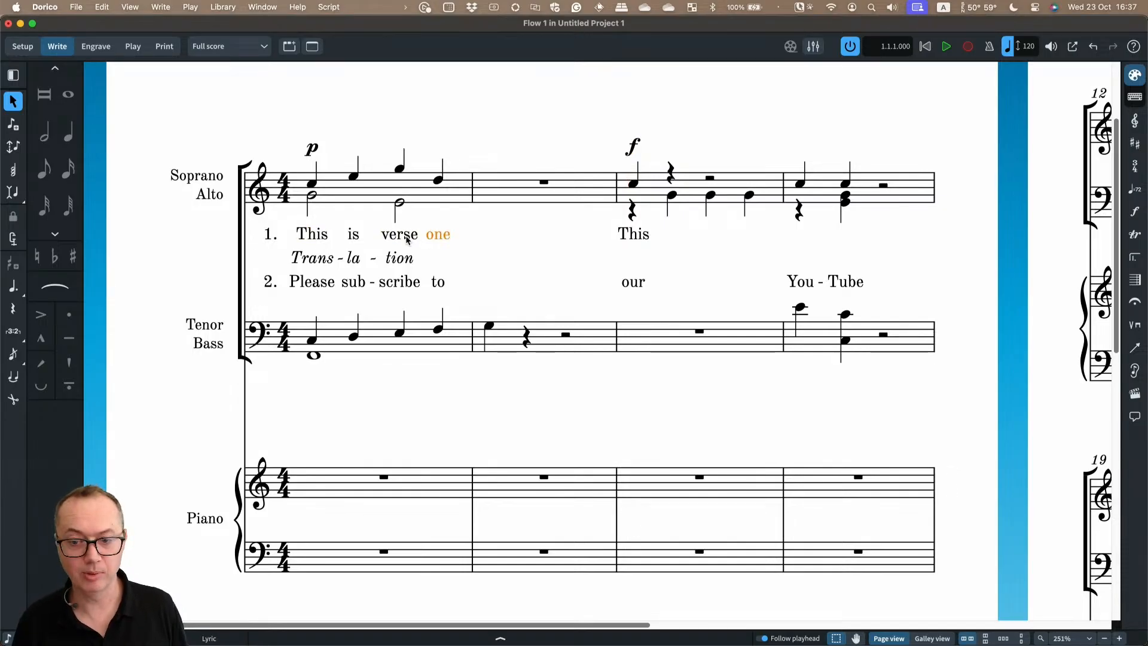
left_click(411, 238, "shift")
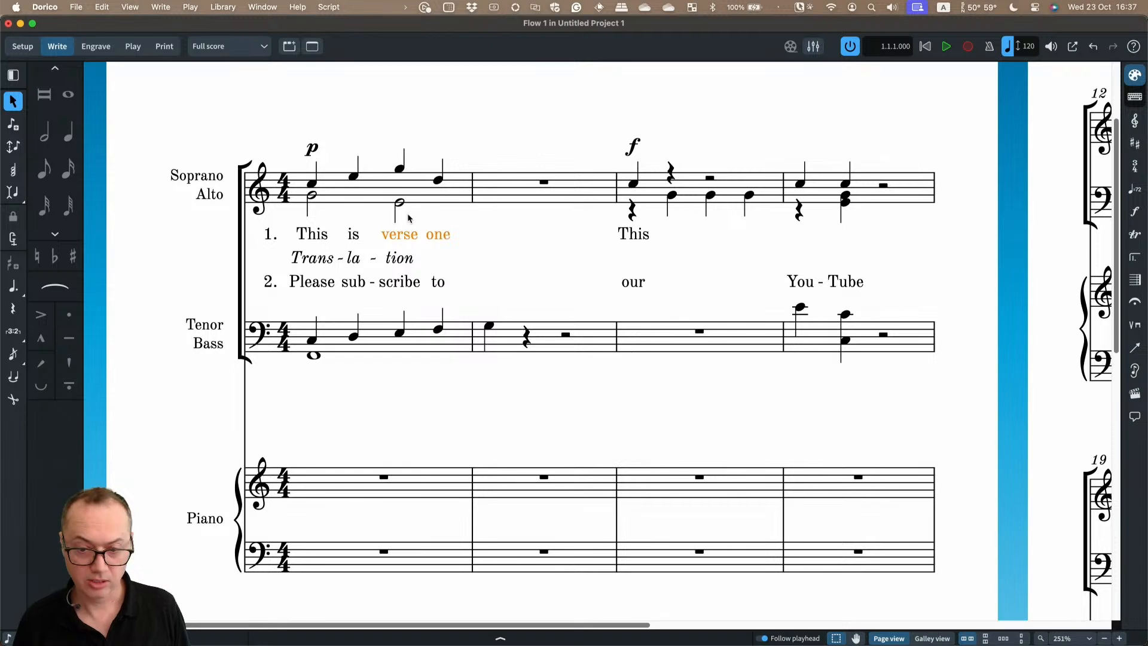
key("f")
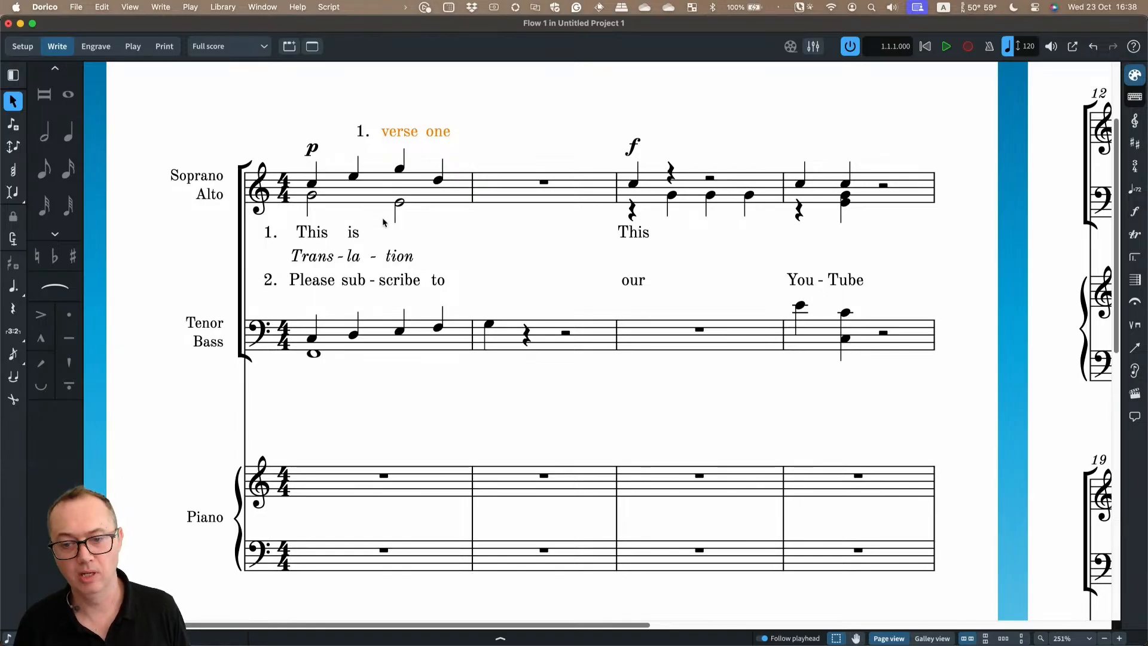
key("f")
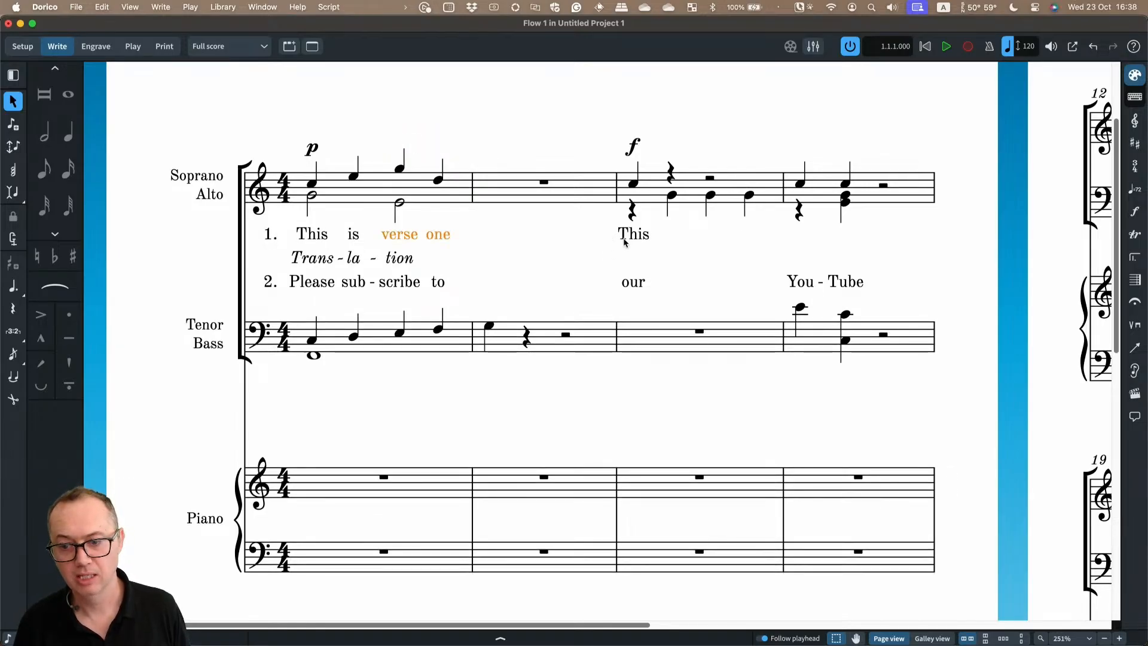
Flip the verse lyric "This" in bar 3 above the Soprano/Alto staff and back below it
left_click(623, 238)
key("f")
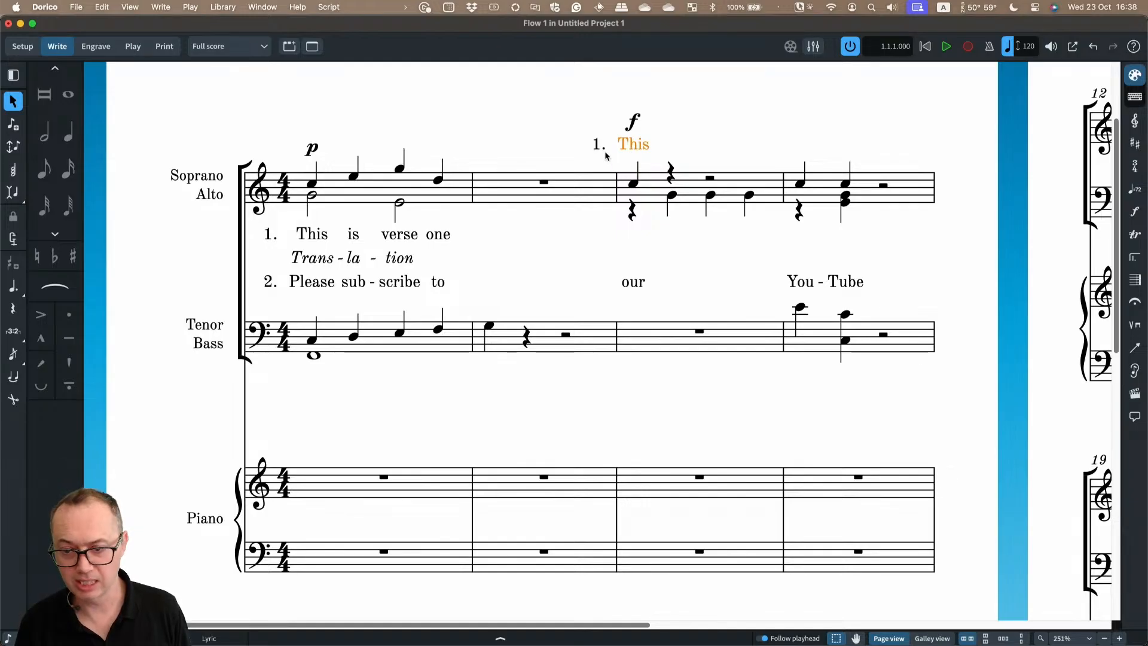
key("f")
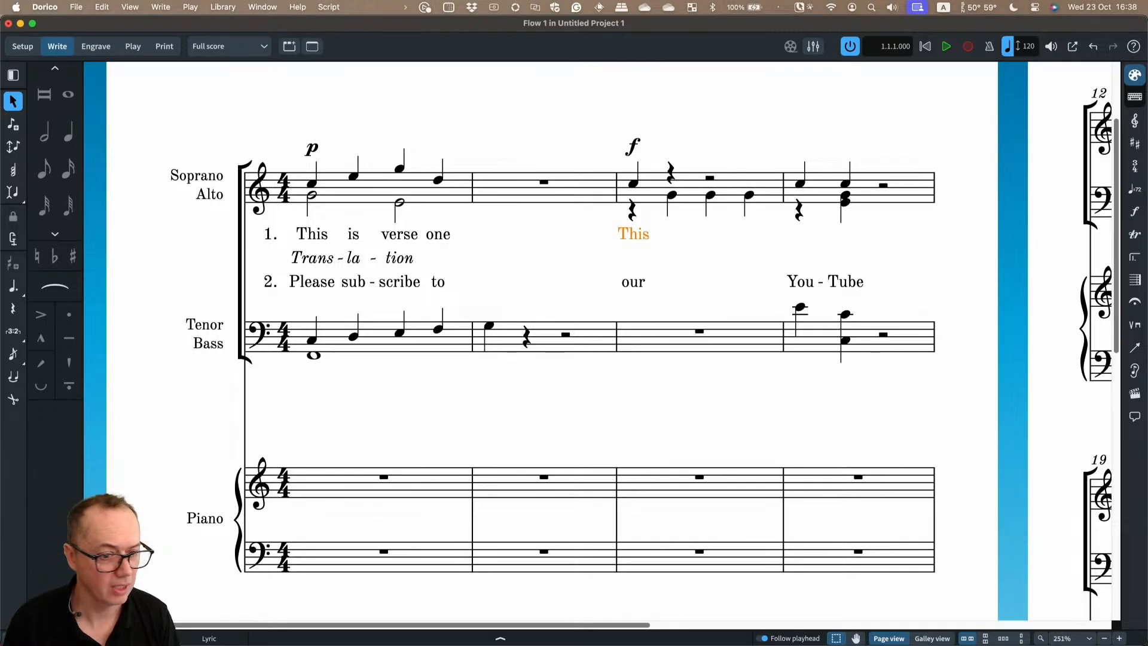
Bring up the Faure – Cantique de Jean Racine project in a window filling the screen
key("super+shift+e")
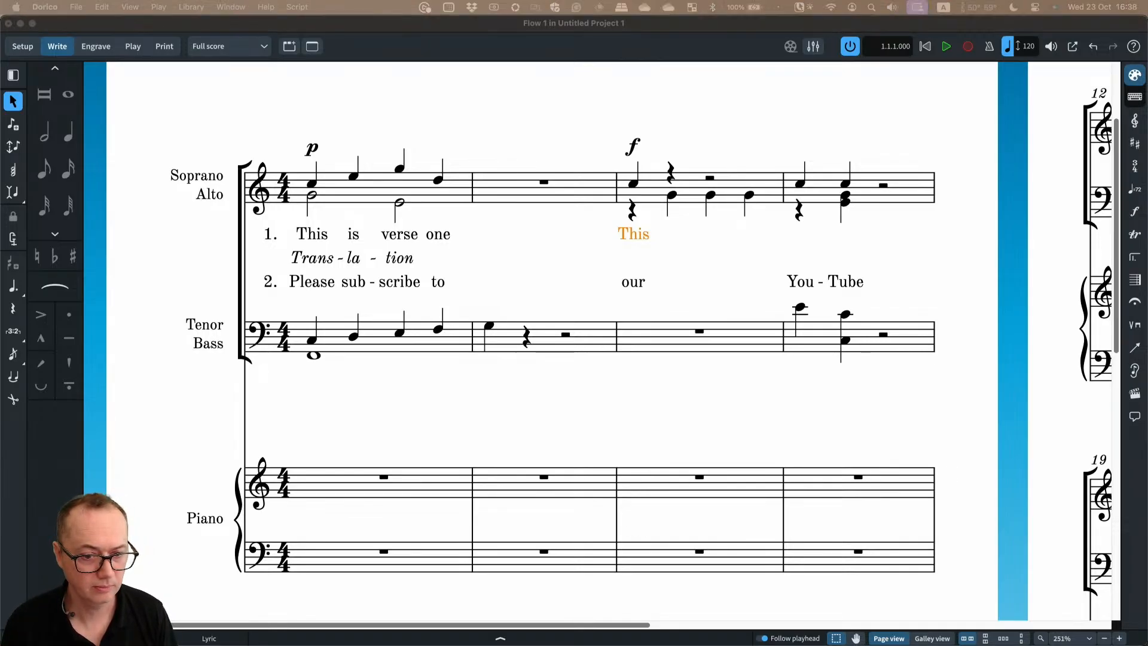
key("Return")
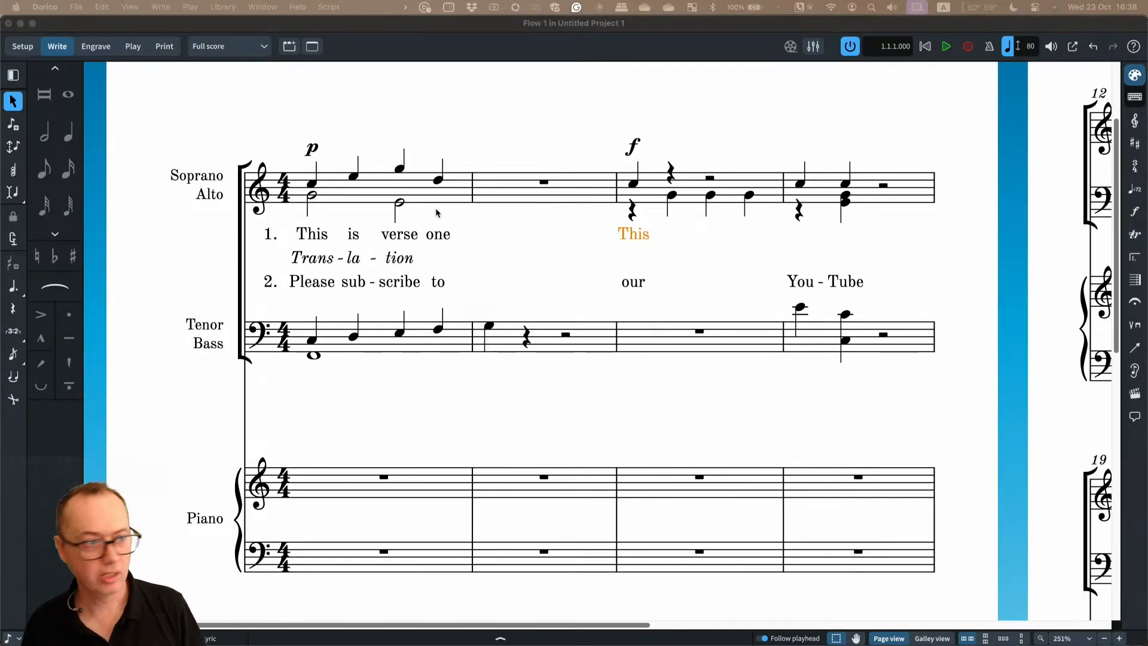
left_click_drag(1, 96, 724, 25)
double_click(725, 25)
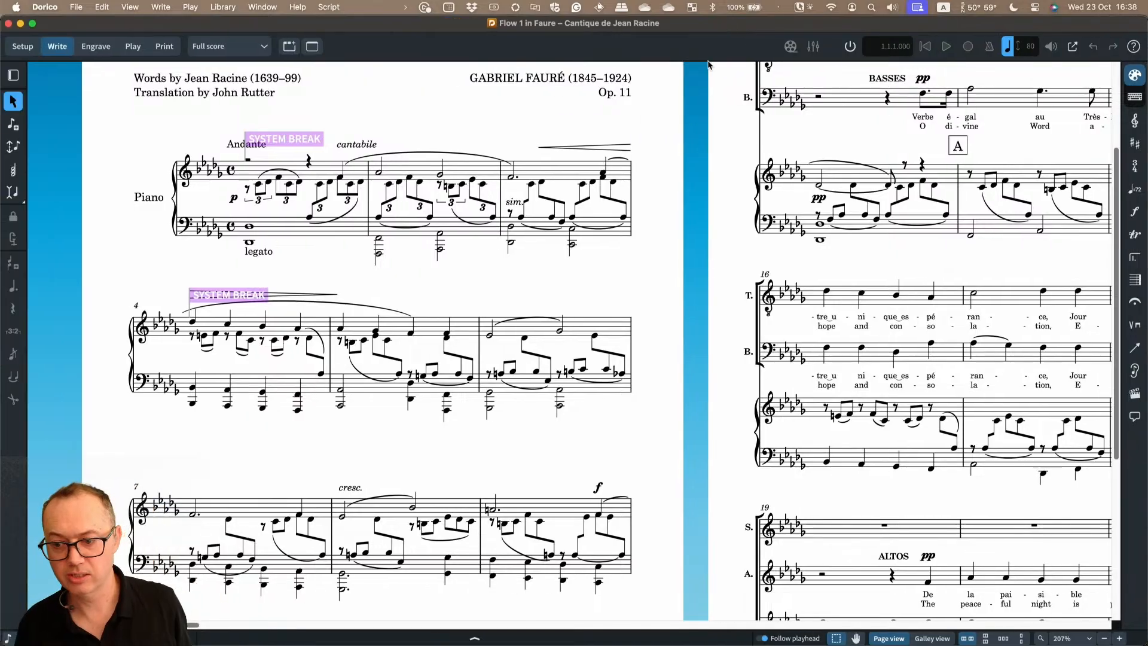
Examine how the French and English lyrics sit between and above the vocal staves in bars 22 to 27 on page 3
scroll(708, 280, "right", 2)
scroll(708, 279, "right", 8)
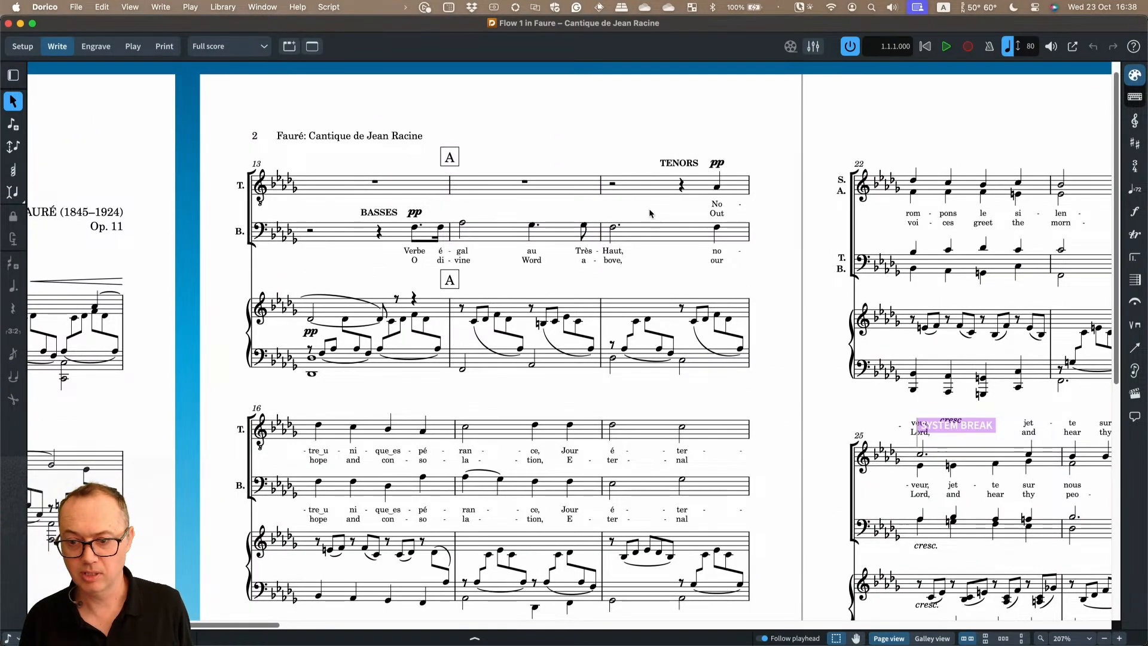
scroll(694, 234, "right", 9)
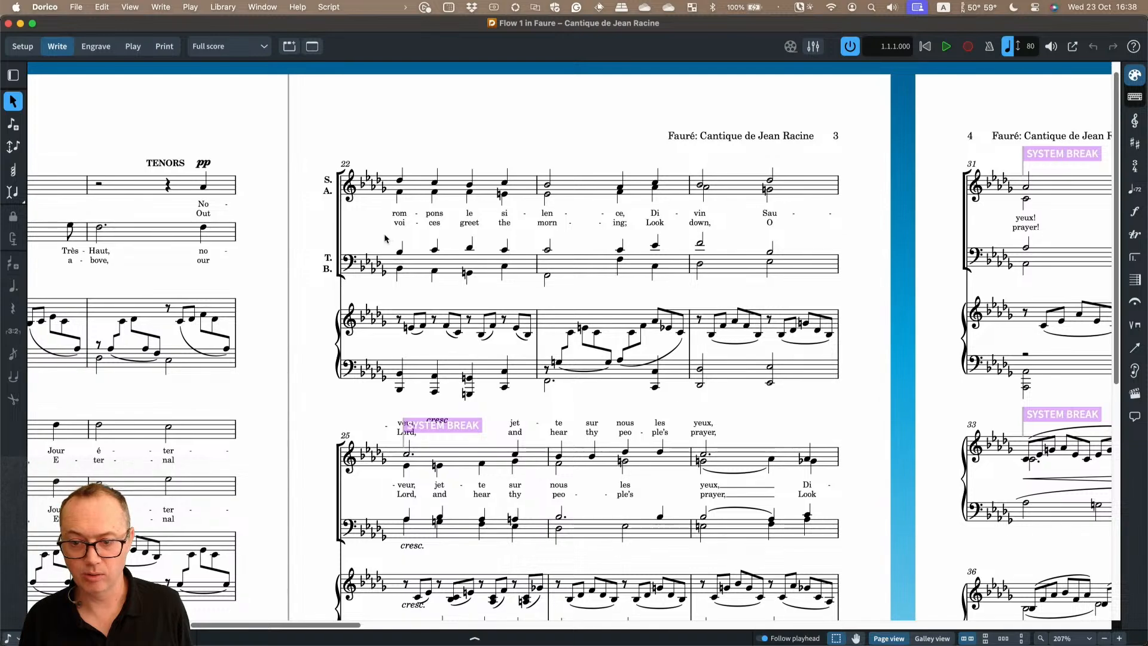
scroll(577, 289, "down", 3)
scroll(433, 269, "up", 2)
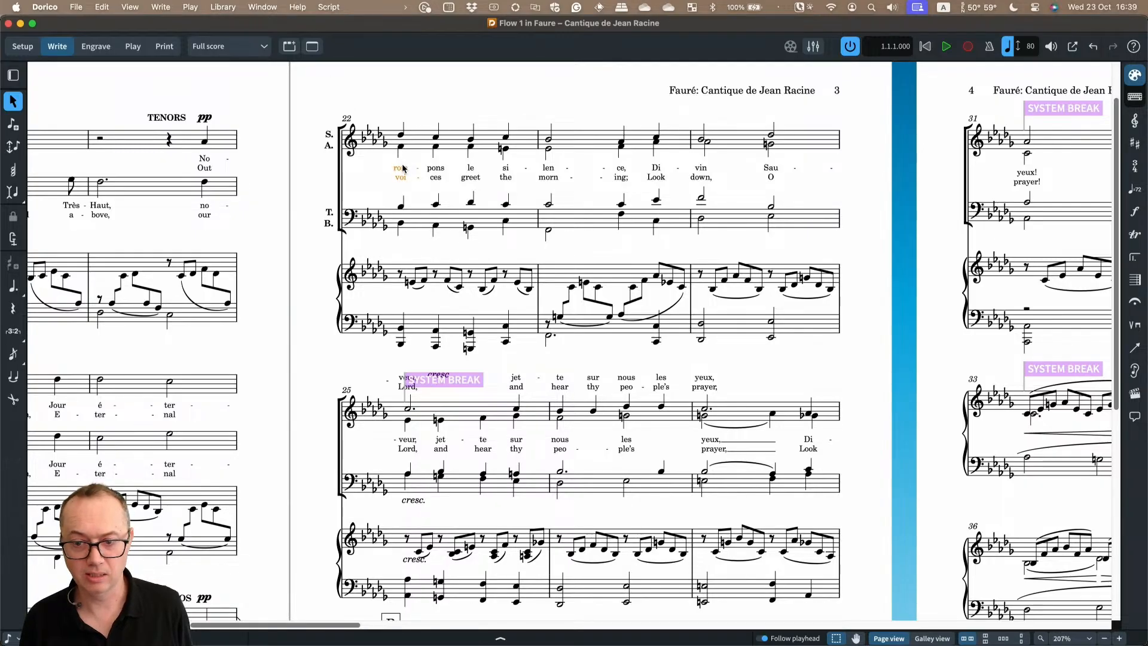
scroll(393, 166, "up", 5)
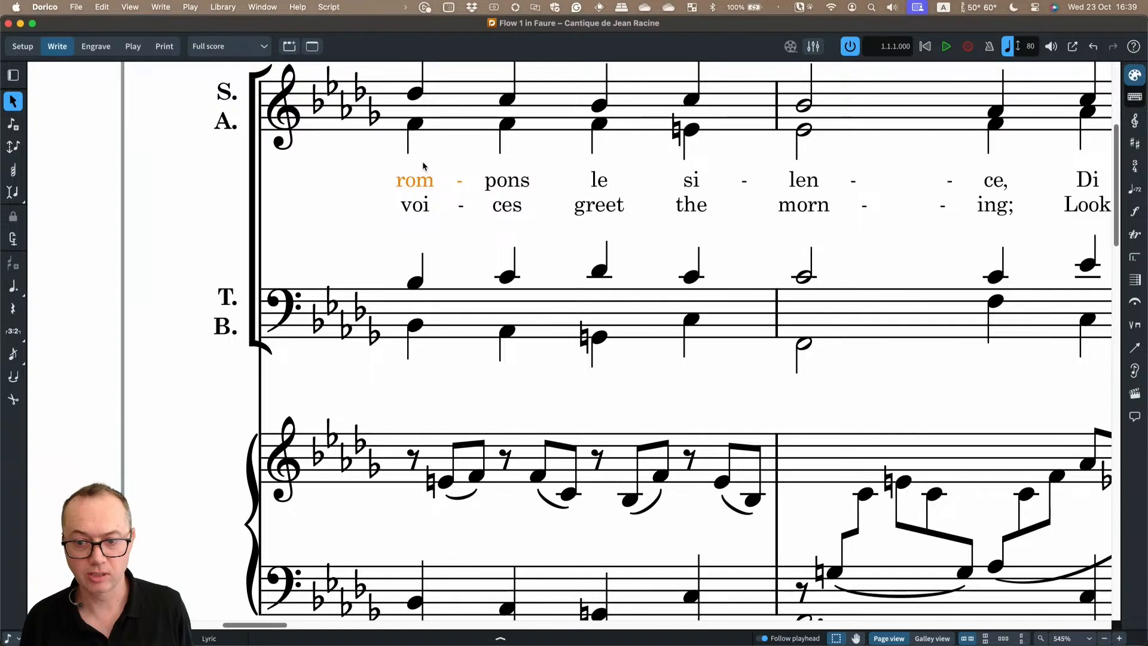
scroll(419, 177, "down", 1)
scroll(510, 204, "down", 5)
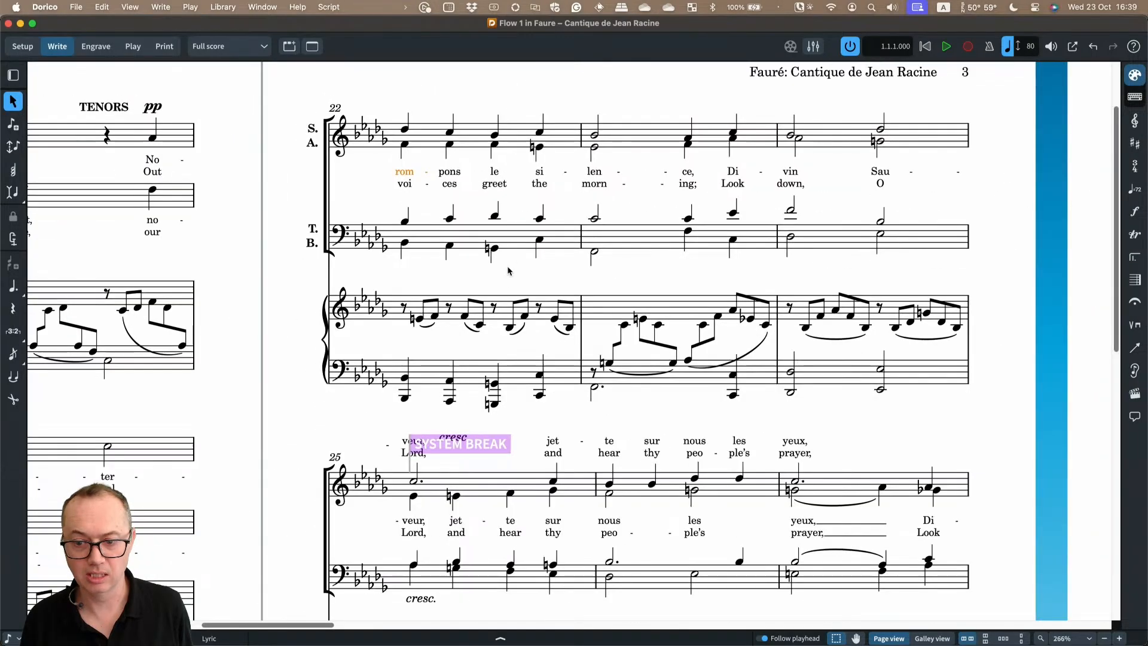
scroll(502, 264, "down", 5)
scroll(484, 320, "down", 1)
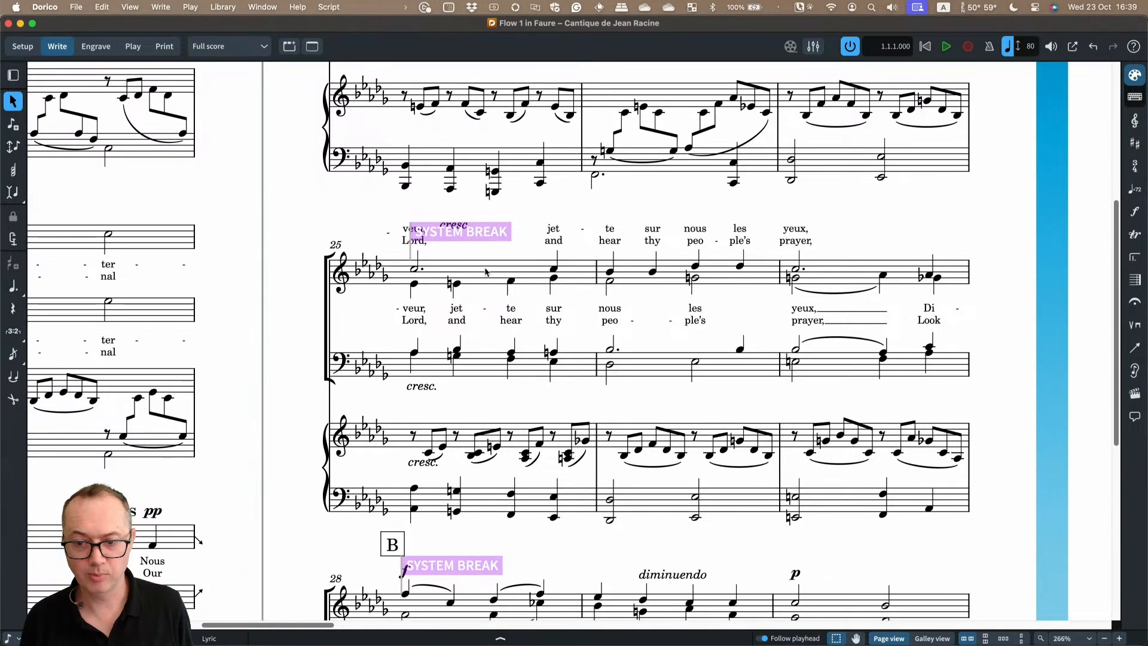
Hide the system break signposts in the score
key("alt+shift+h")
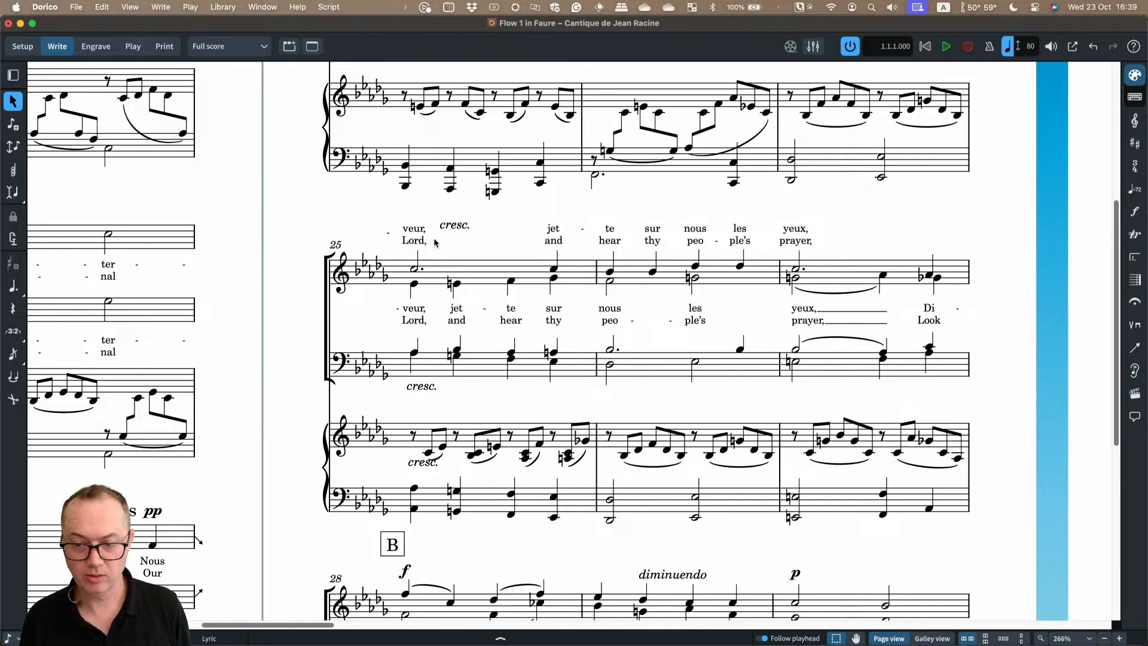
scroll(443, 245, "down", 3)
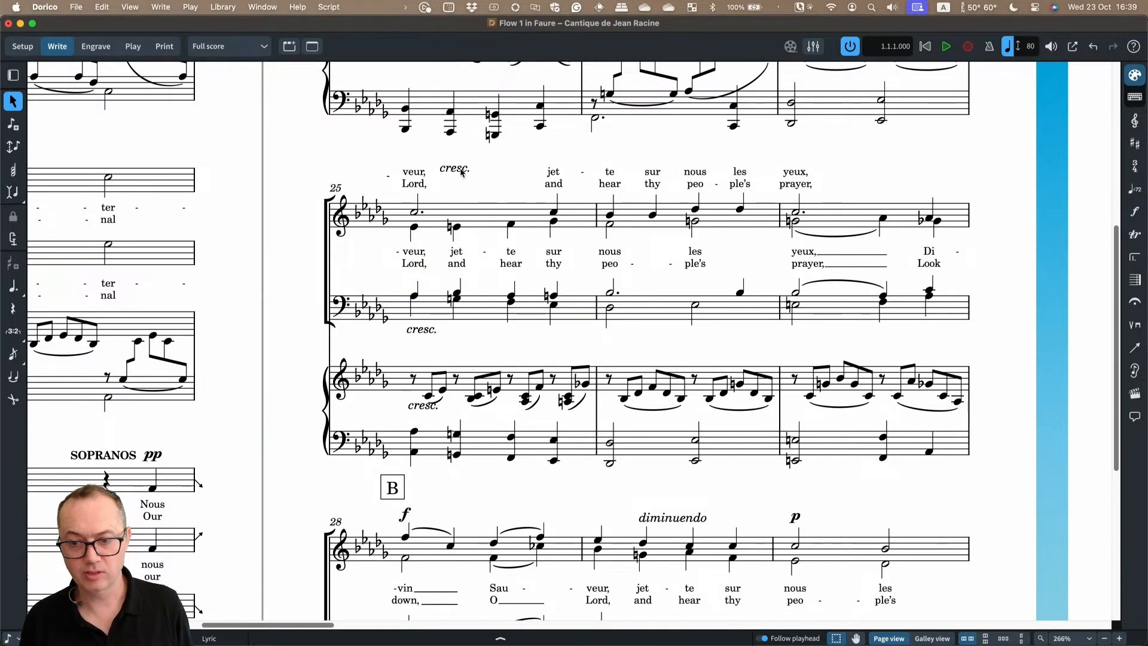
key("x")
key("x")
Examine the dynamics and the placement of the French and English lyrics from bar 25 through bar 50
scroll(509, 253, "right", 2)
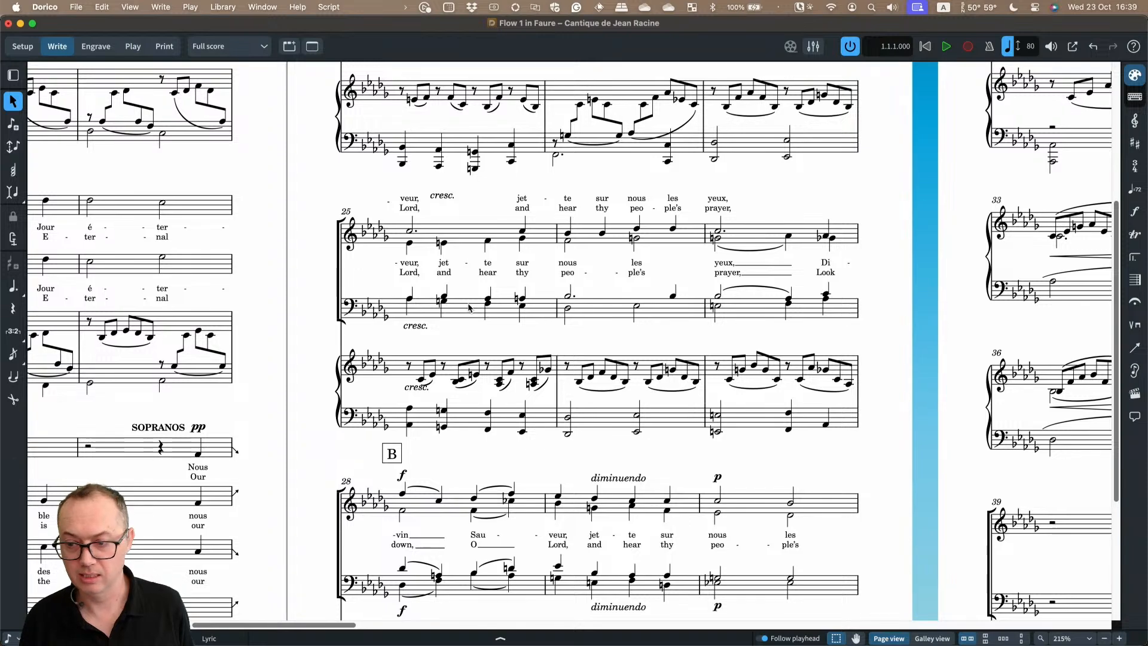
scroll(468, 303, "right", 10)
scroll(468, 308, "down", 5)
scroll(469, 308, "right", 10)
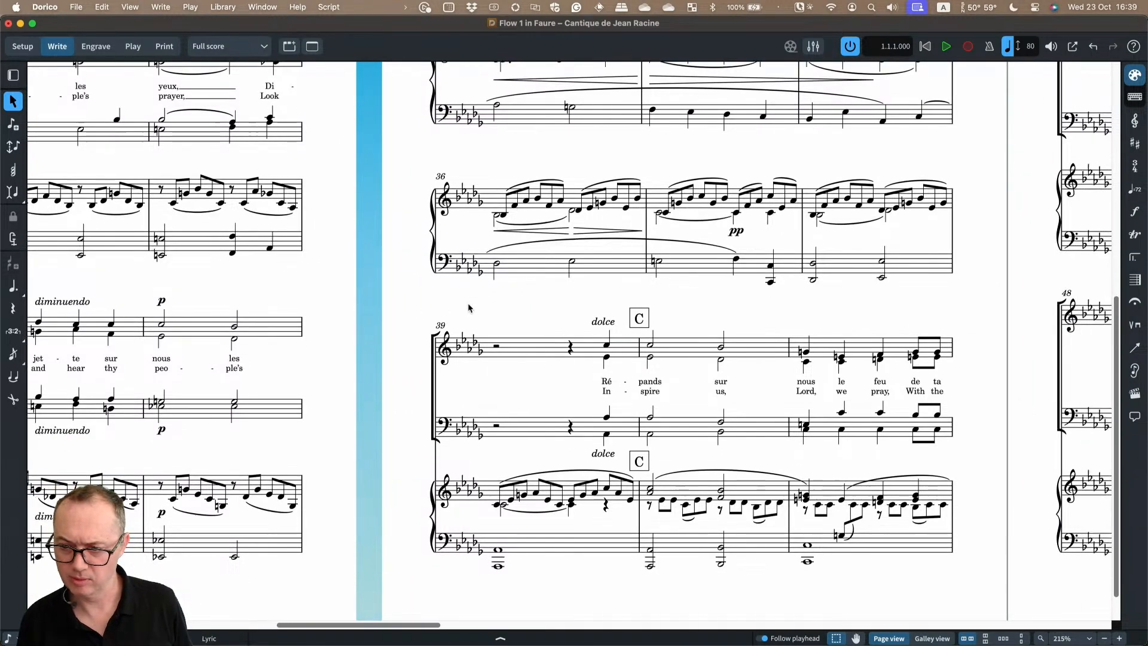
scroll(469, 308, "up", 2)
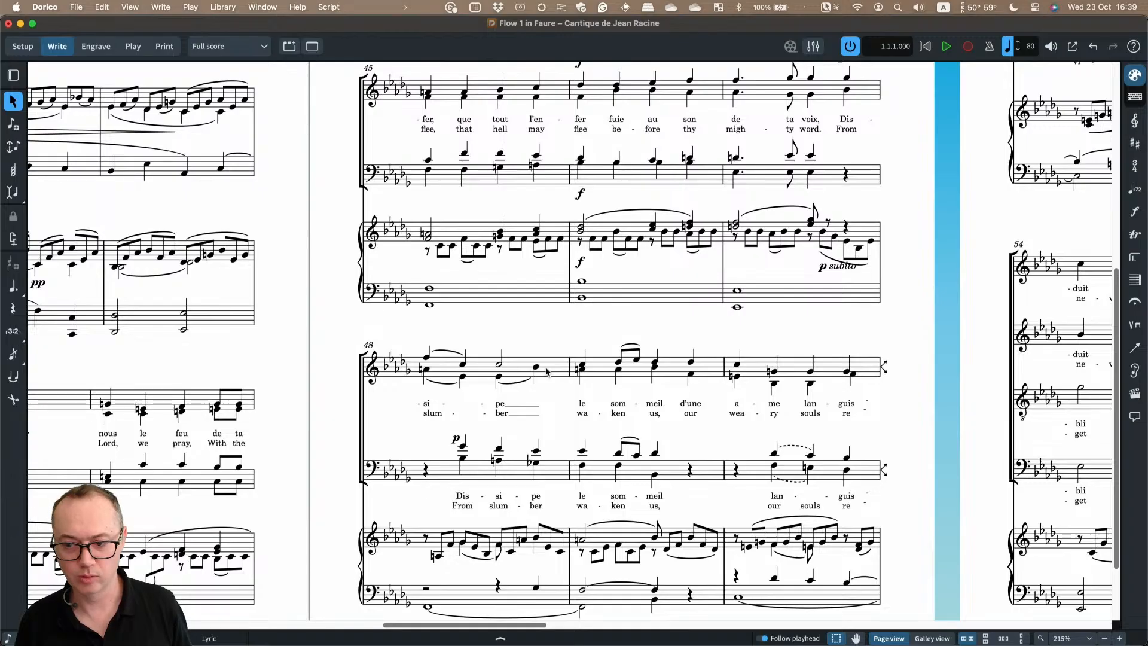
scroll(547, 371, "right", 3)
scroll(595, 389, "right", 1)
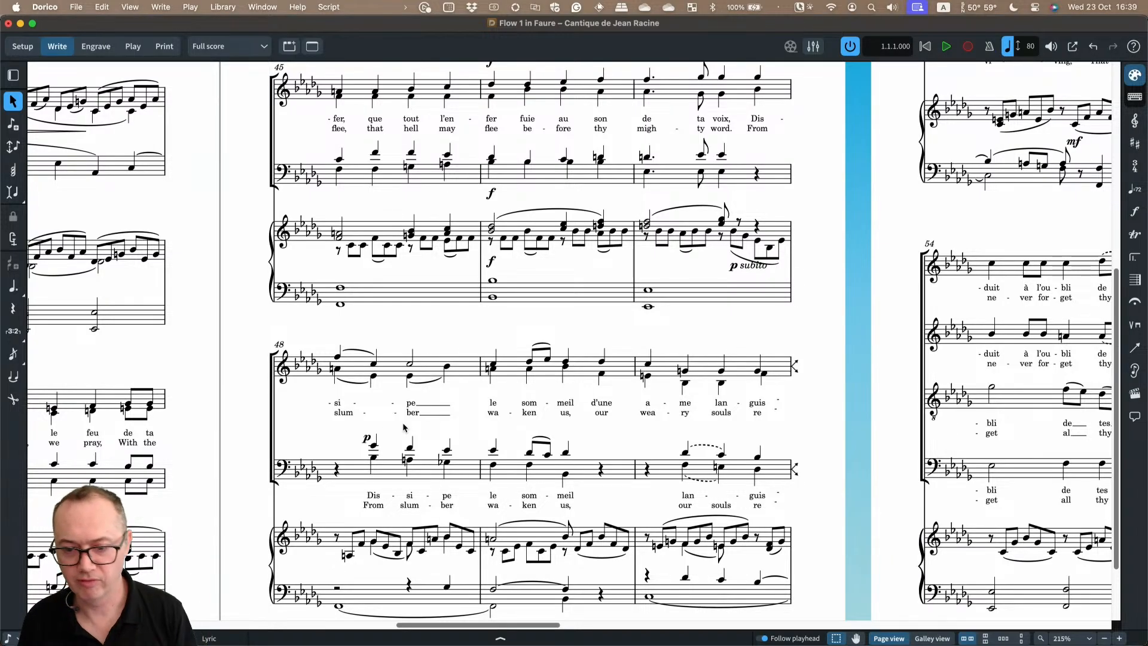
scroll(404, 427, "up", 2)
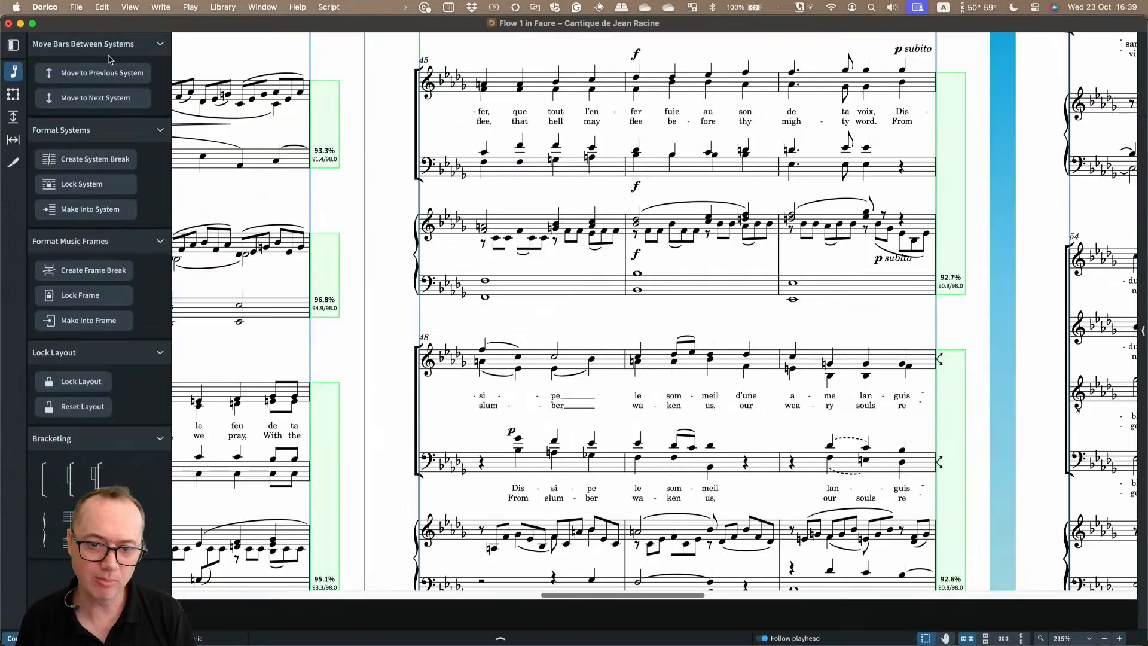
Nudge the lyric "rom" in bar 22 slightly to the right in Engrave mode and return to Write mode
left_click(96, 46)
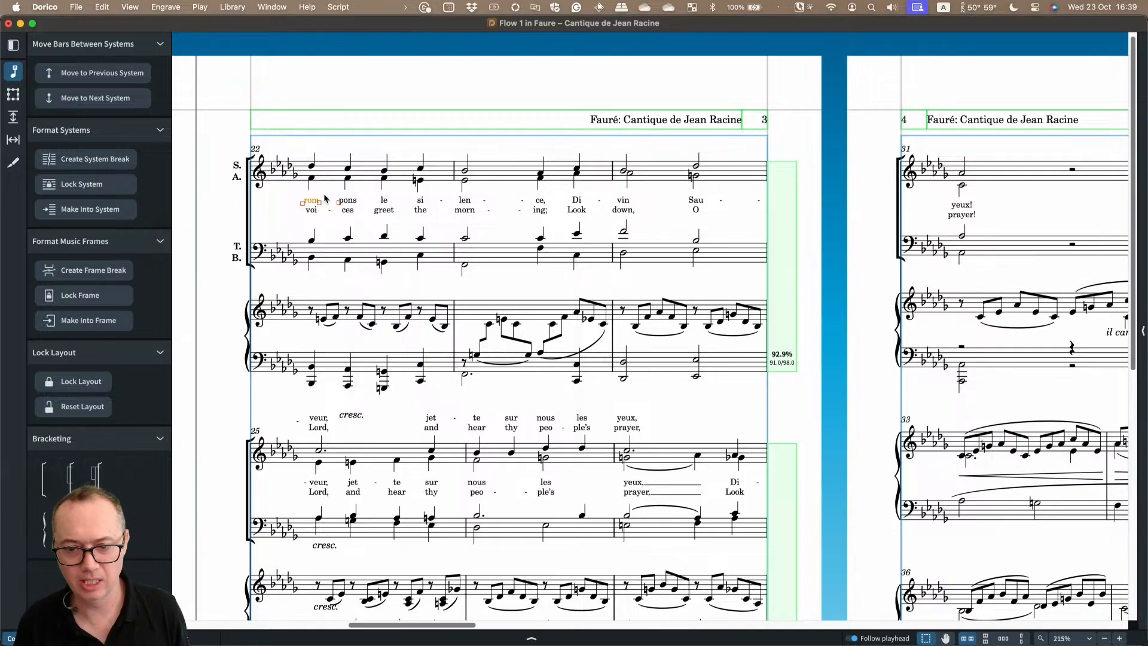
scroll(323, 201, "up", 6)
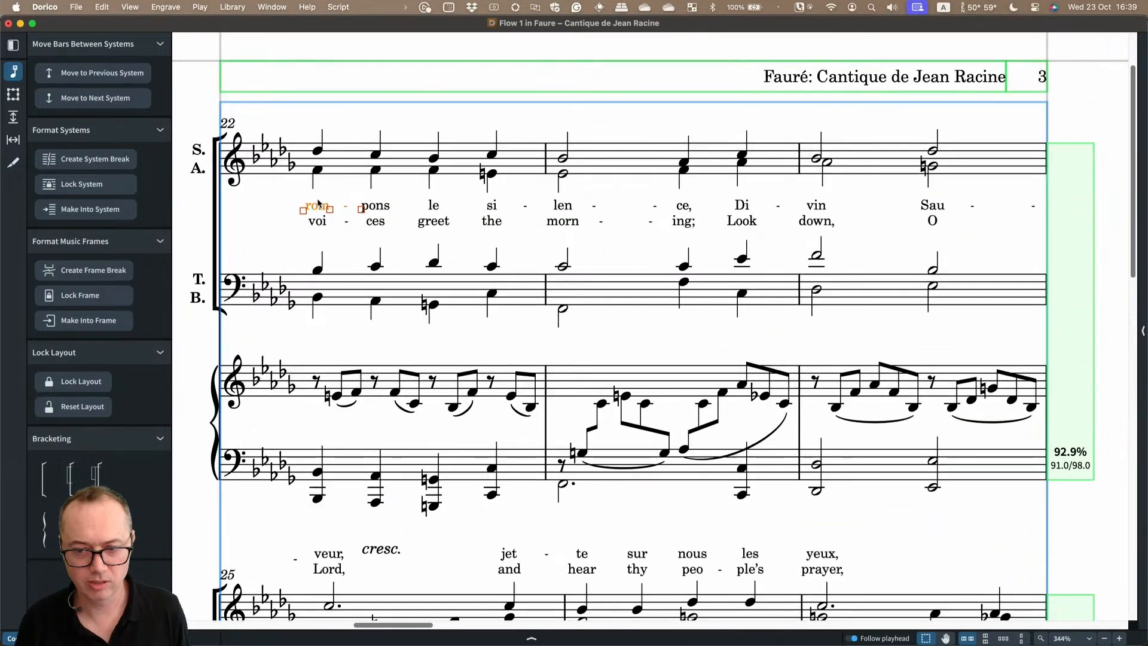
left_click_drag(309, 220, 334, 217)
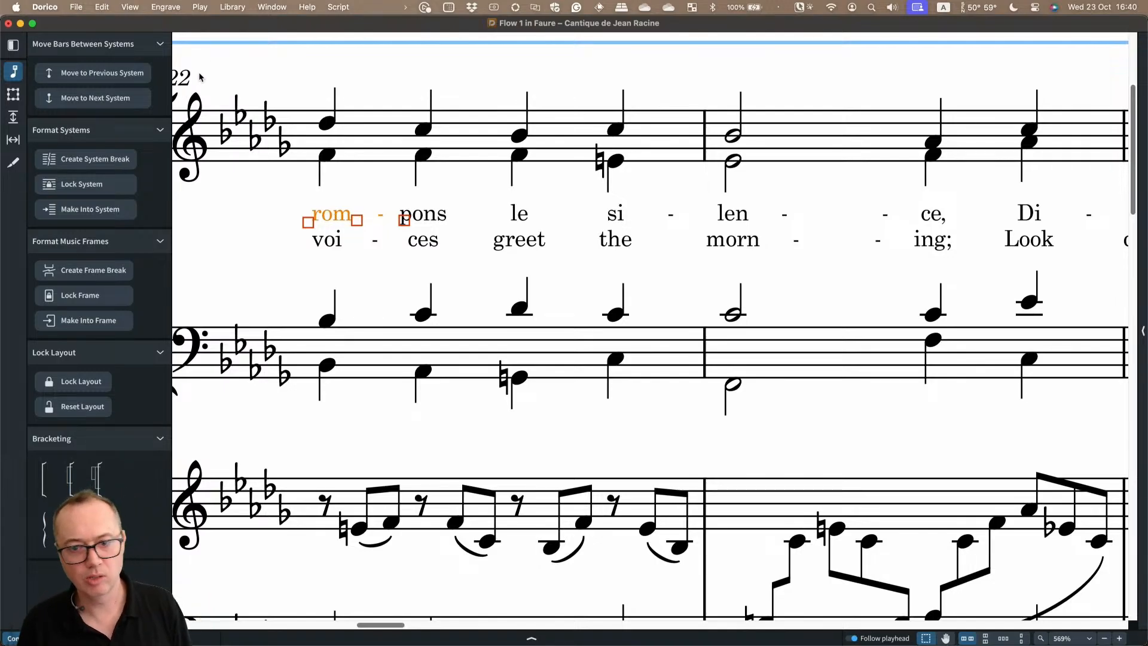
key("super+8")
key("super+2")
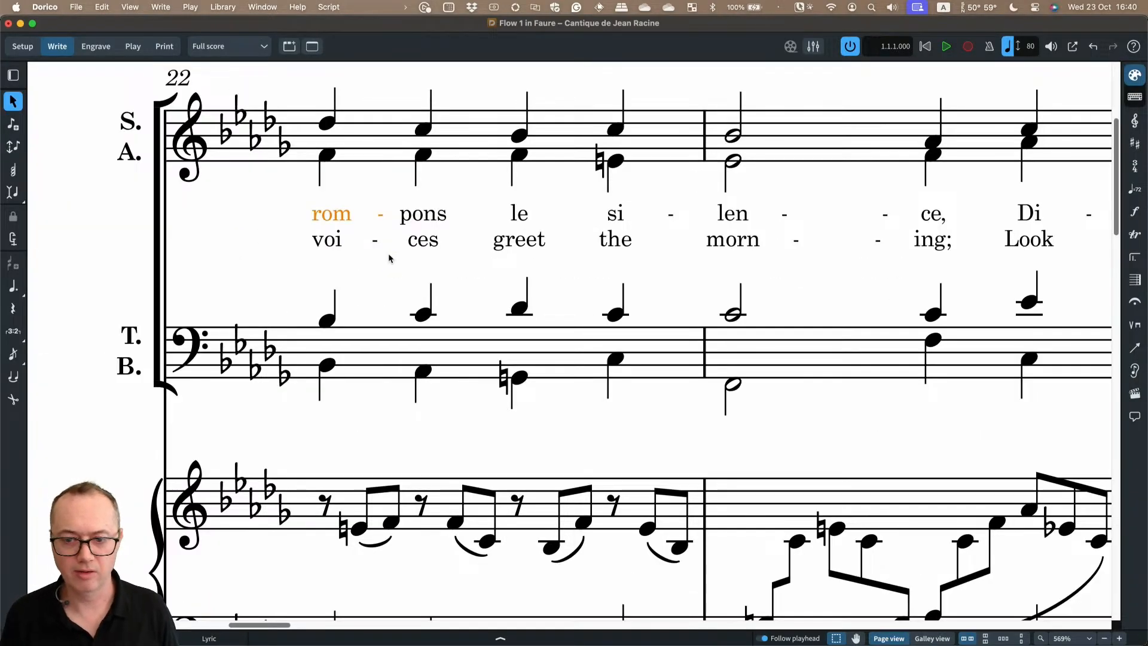
key("x")
key("x")
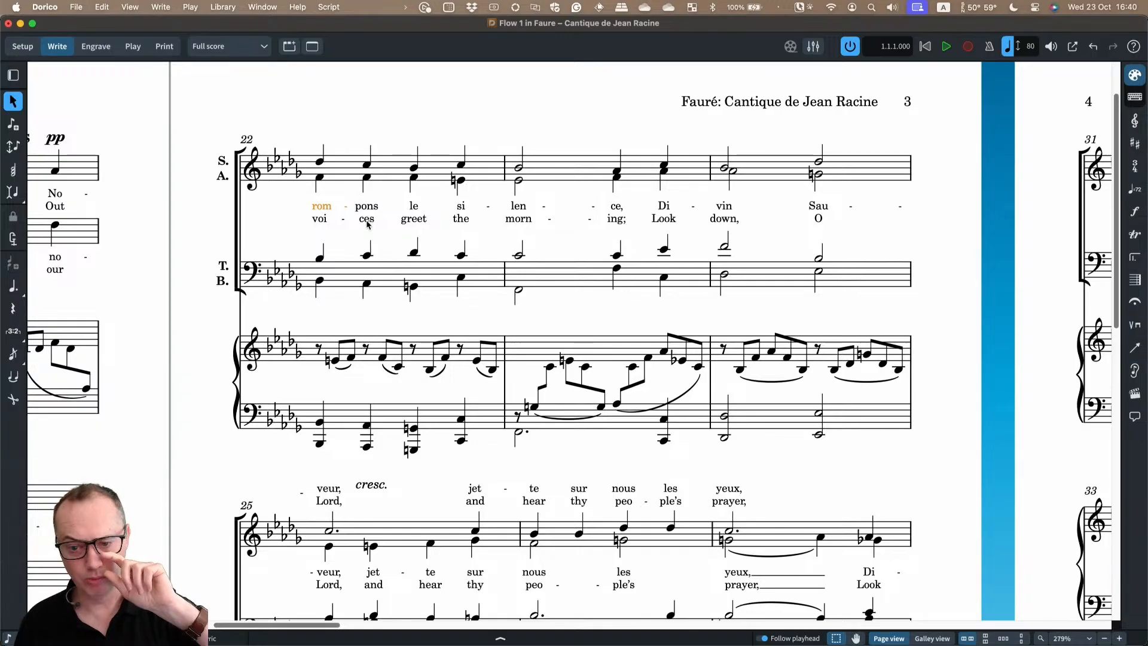
left_click(227, 12)
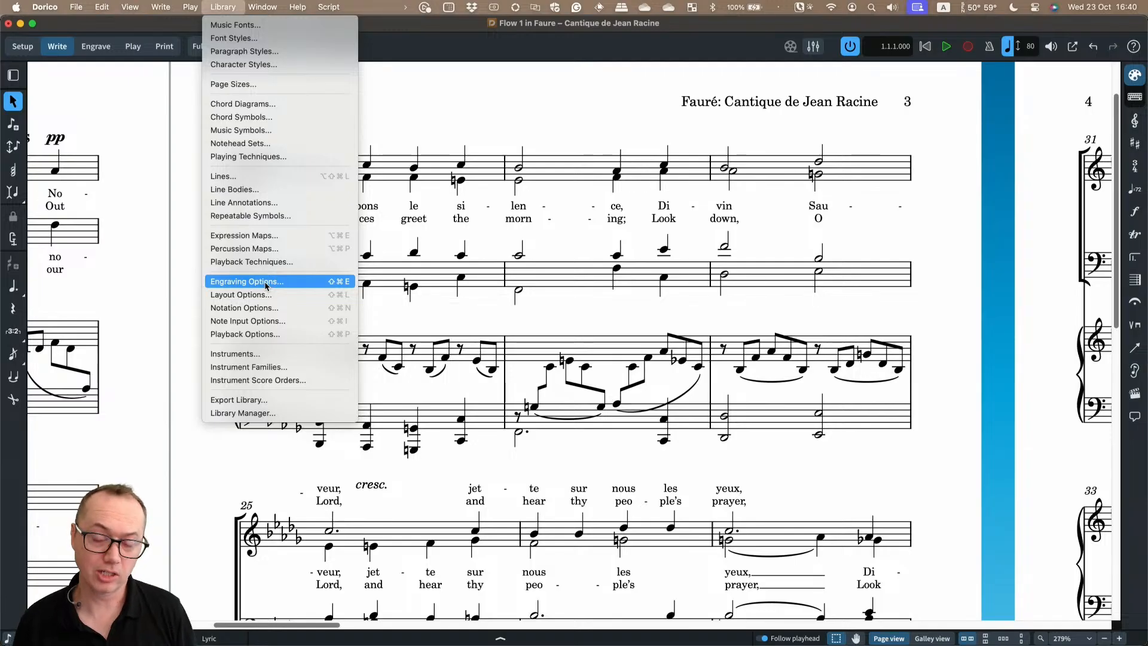
left_click(460, 238)
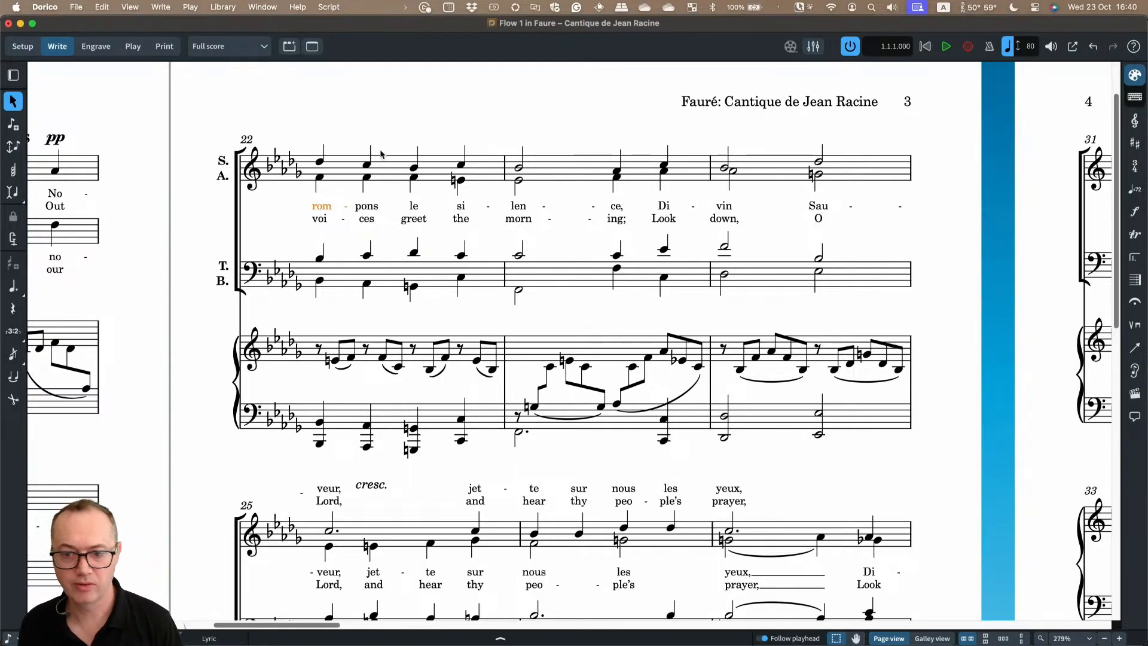
key("Escape")
Open the whole French lyric line beginning at "rom" in bar 22 for editing and reposition the editor over the score
right_click(329, 207)
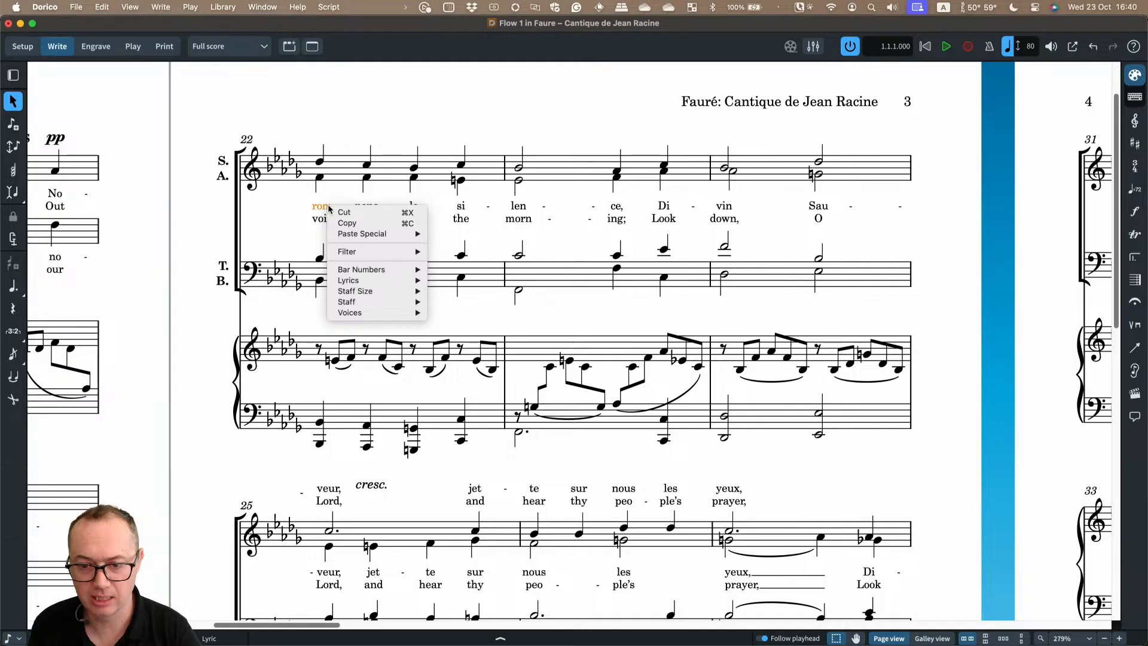
mouse_move(354, 281)
mouse_move(459, 281)
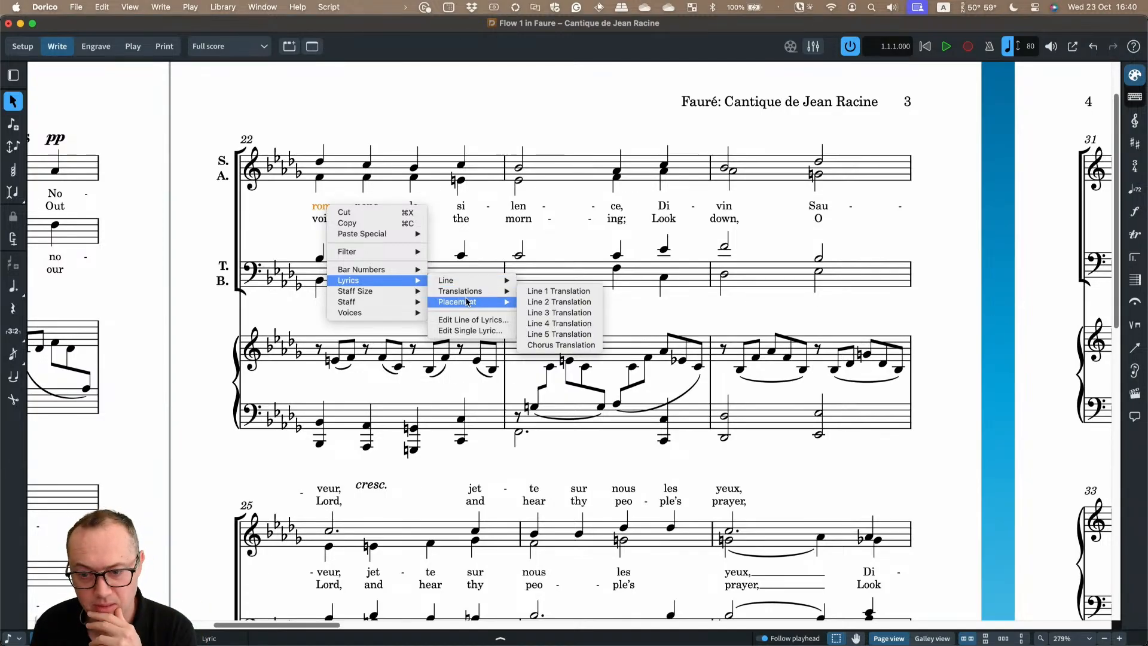
left_click(465, 322)
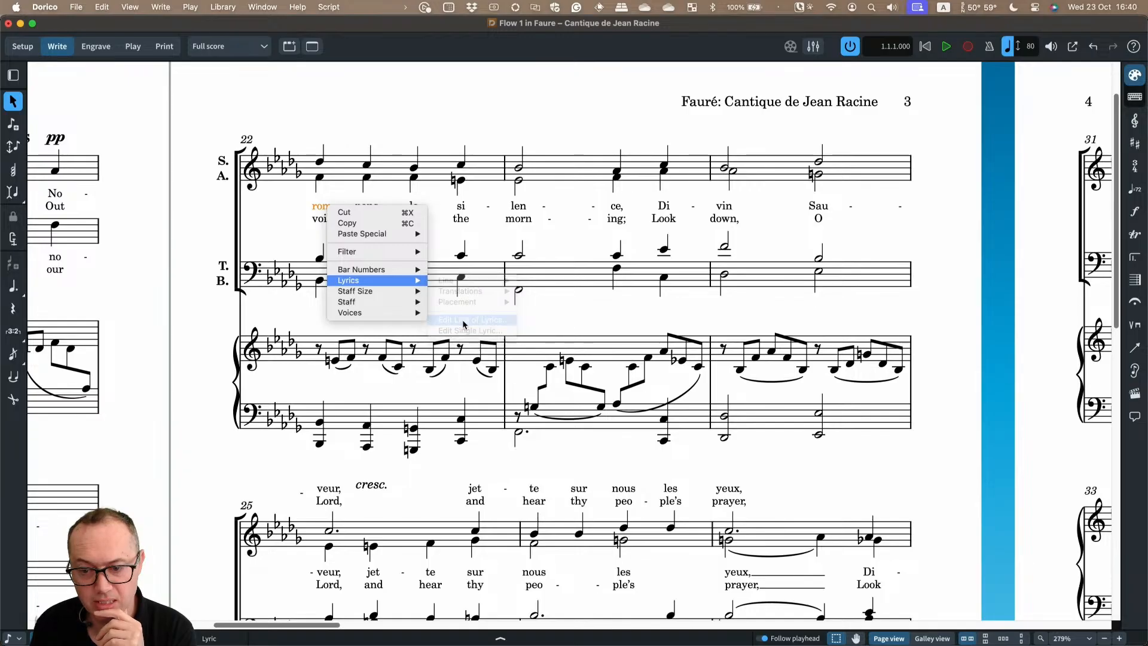
left_click_drag(427, 335, 410, 160)
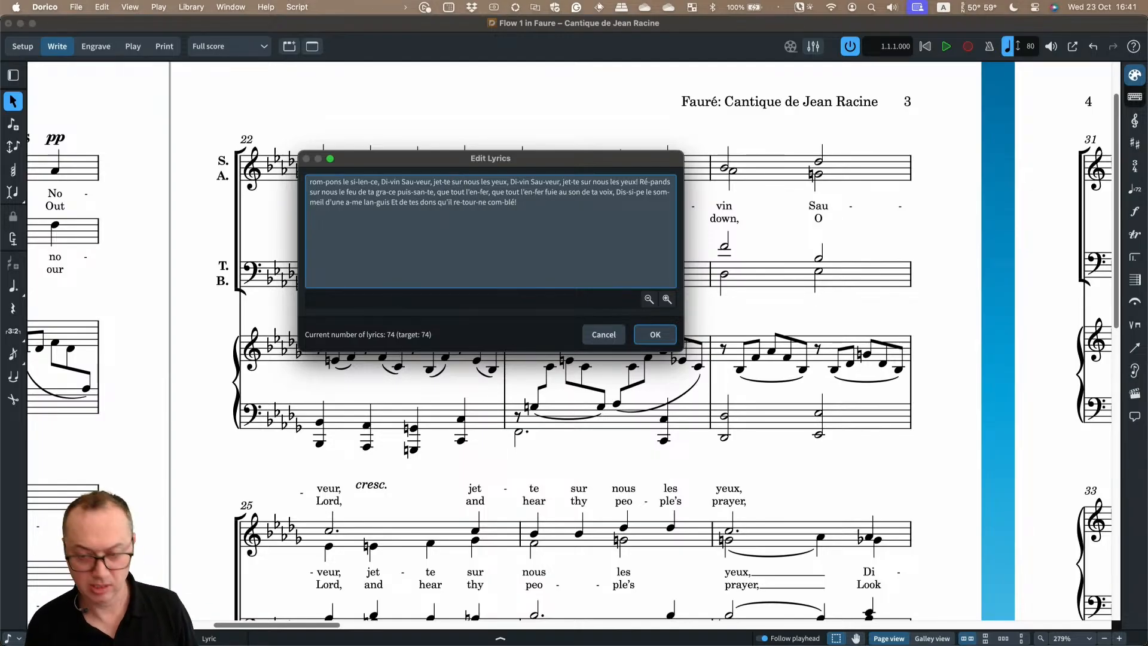
Remove the word "sur" after the first "jet-te" in the French lyric line, restore it and accept the line
key("BackSpace")
key("BackSpace")
key("BackSpace")
key("BackSpace")
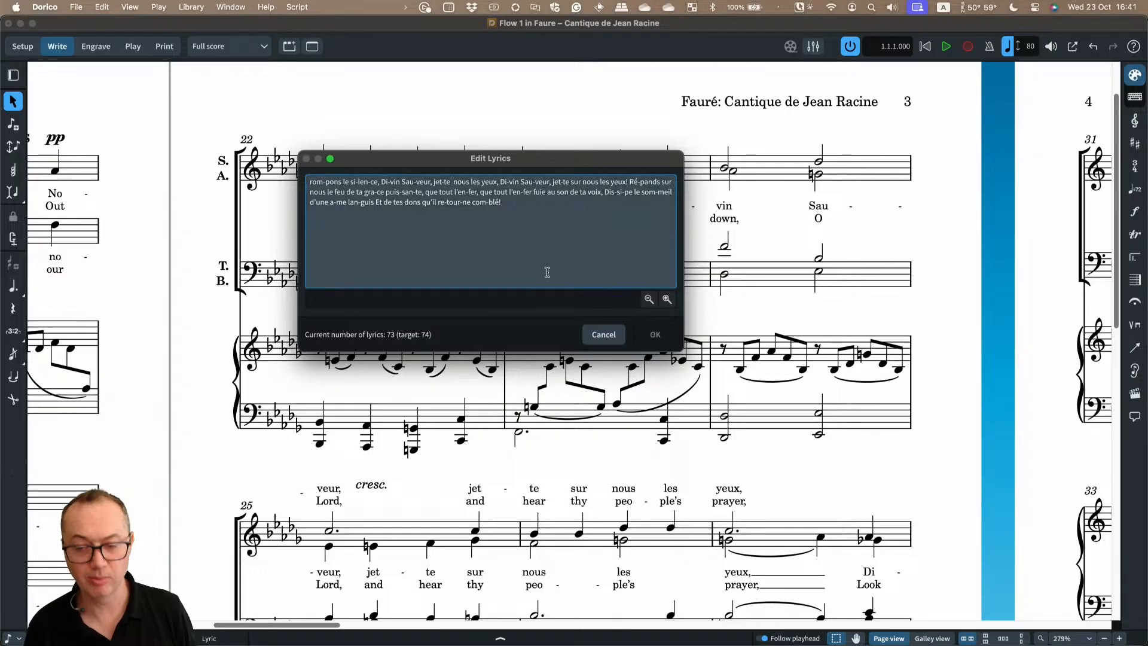
type("sur")
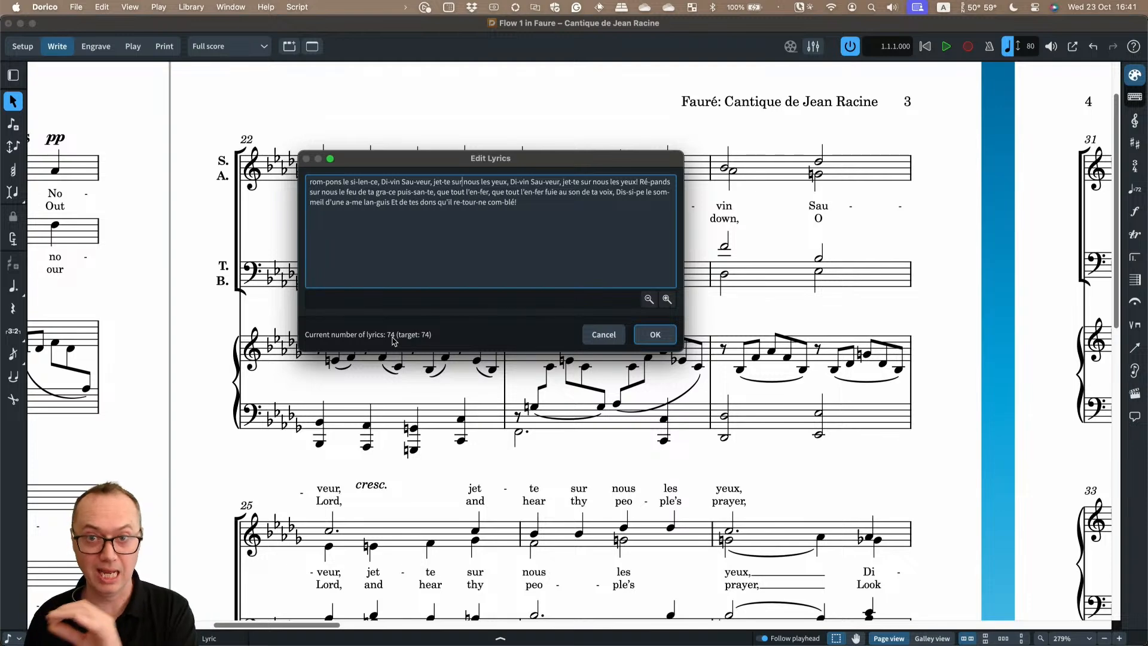
left_click(653, 337)
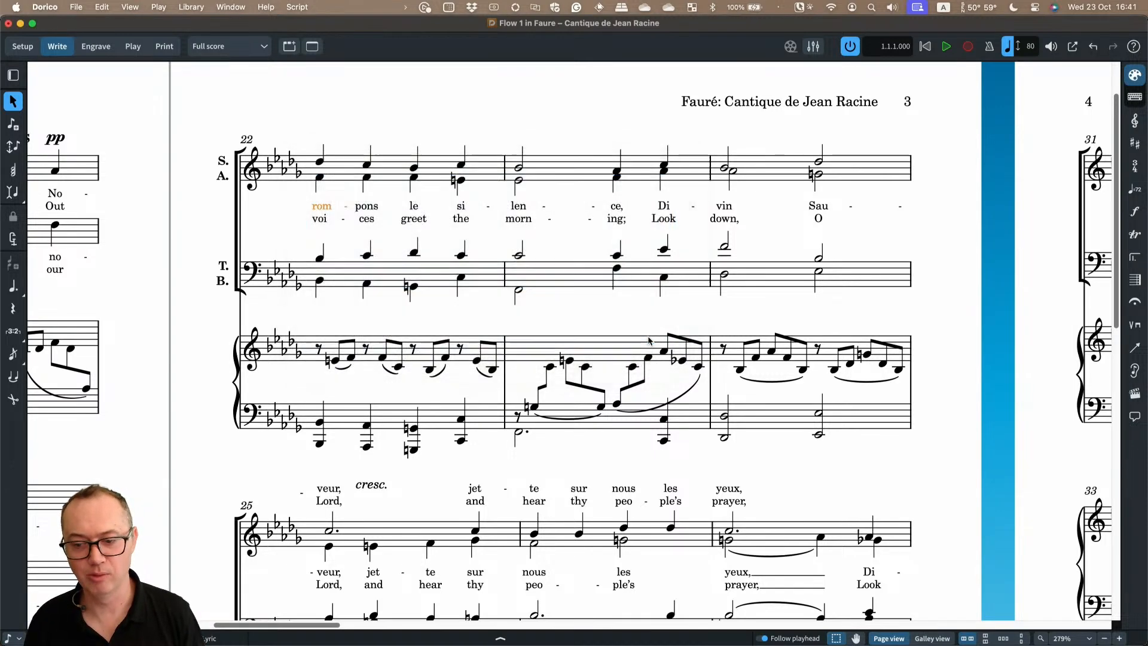
Open the French lyric "pons" in bar 22 for single-syllable editing, close it, and repeat this once without altering the text
left_click(361, 207)
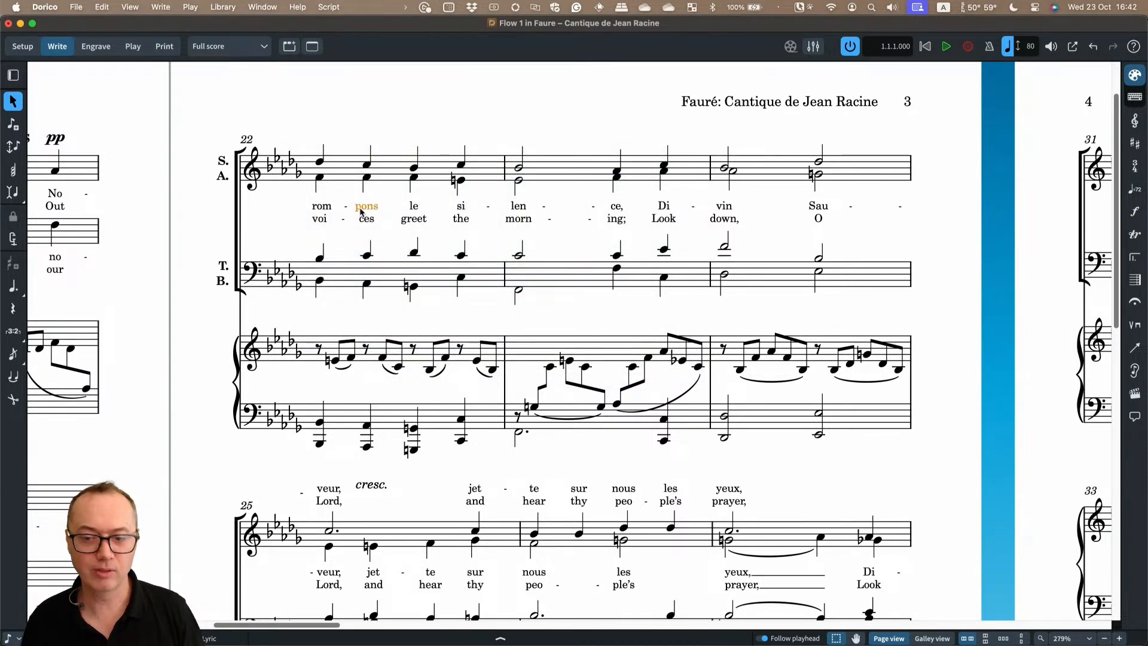
double_click(362, 207)
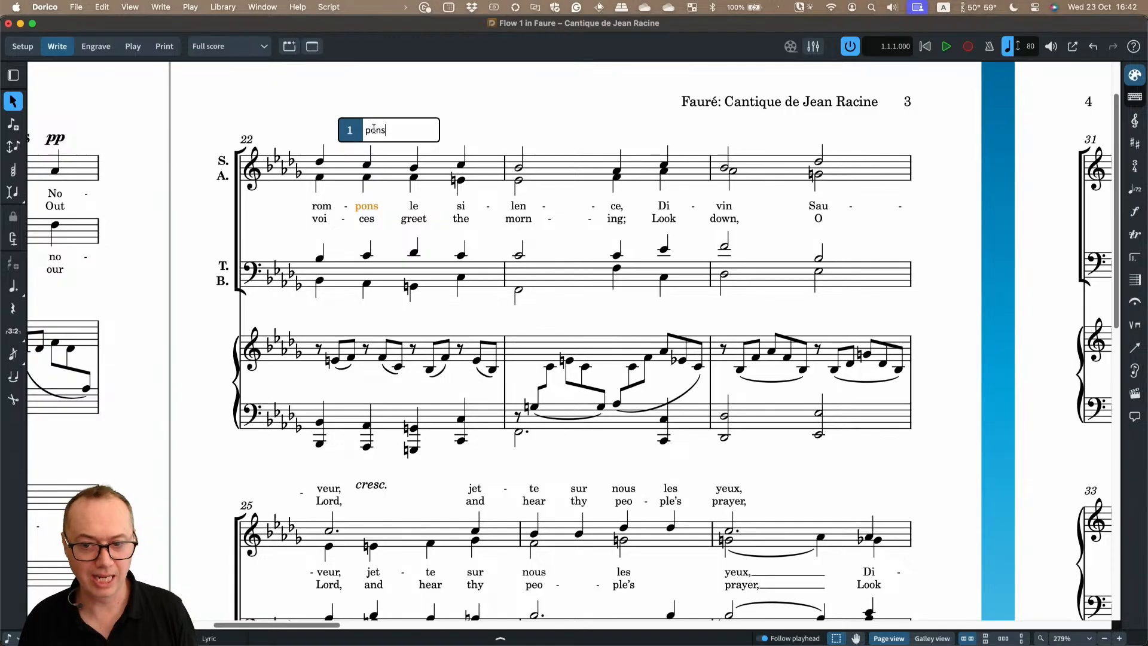
key("Escape")
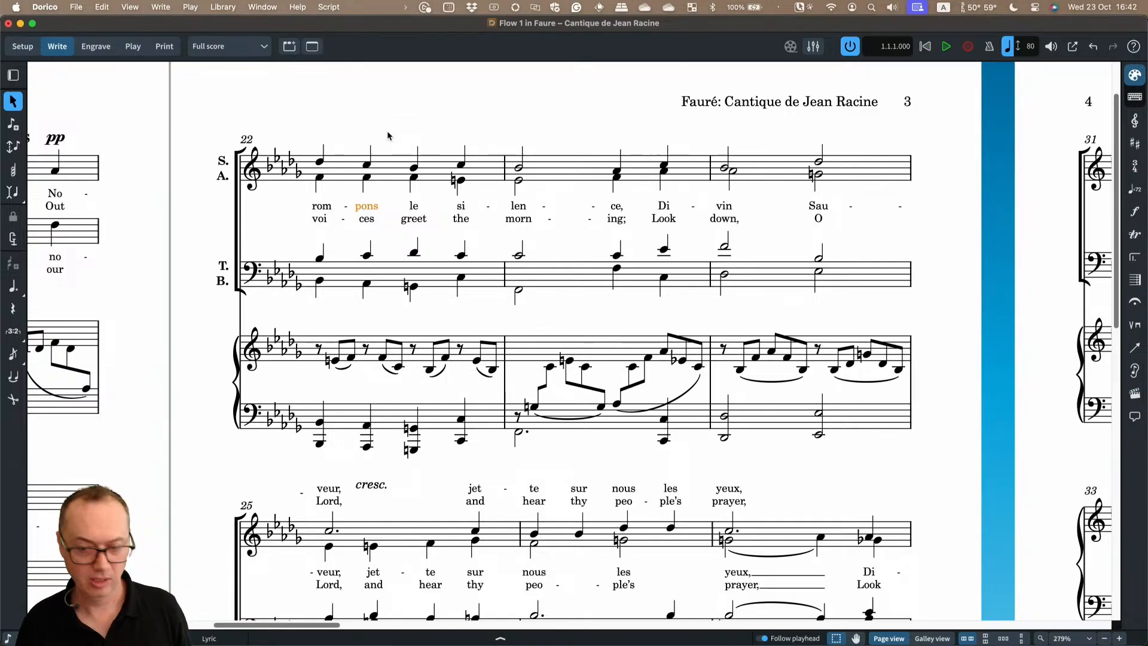
double_click(368, 208)
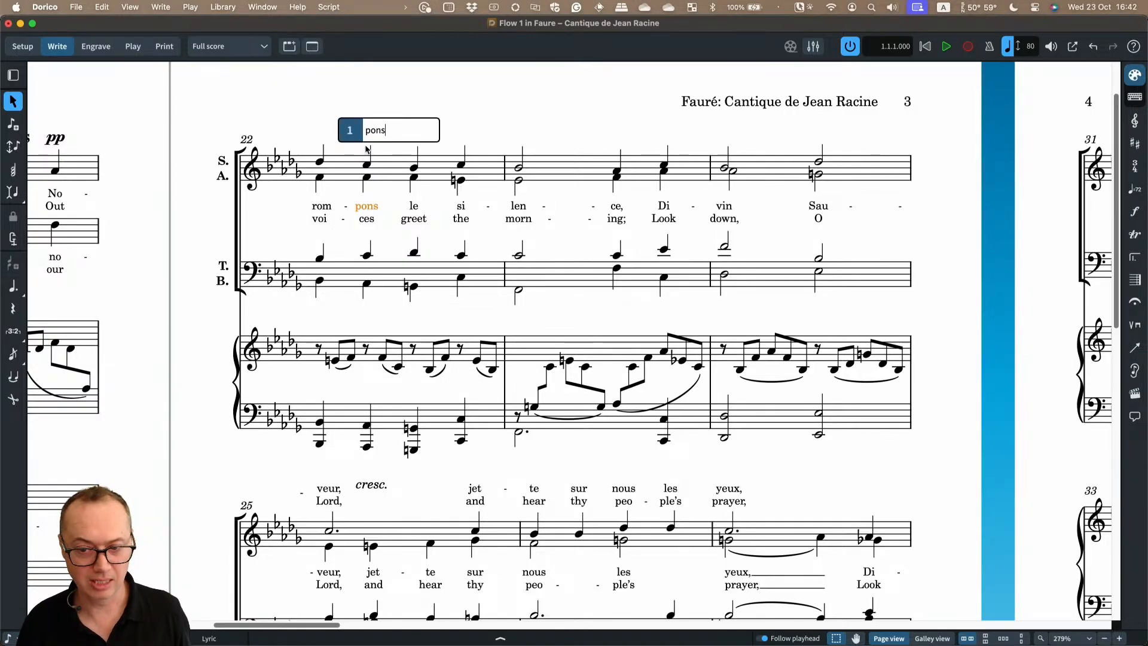
key("Escape")
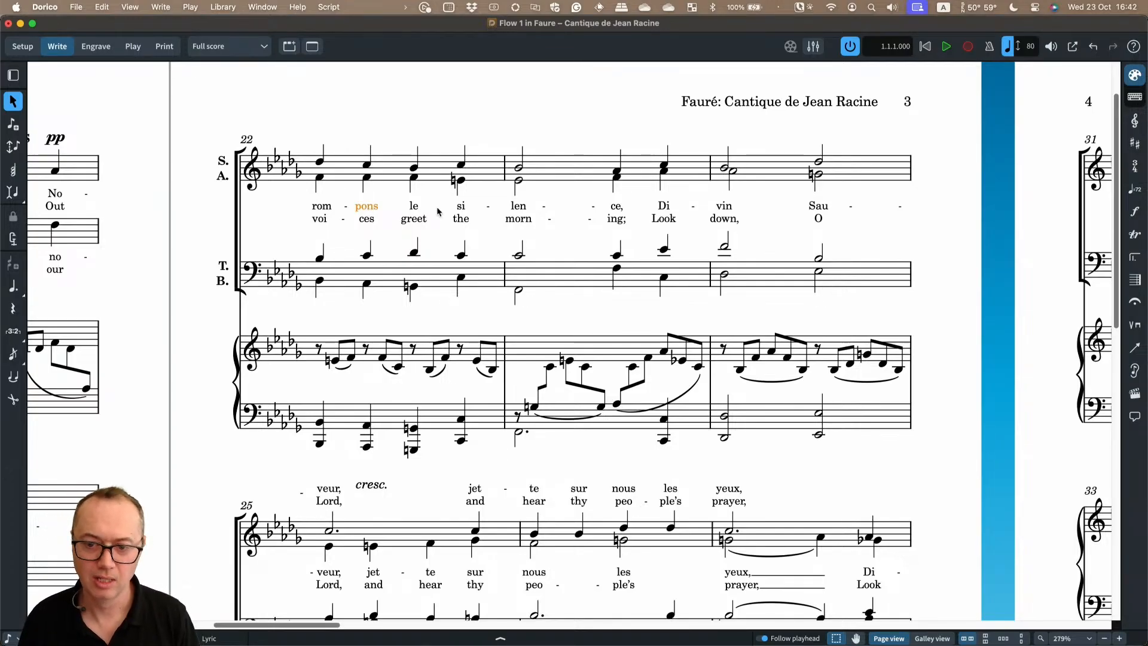
Reopen "pons" in the lyrics popover, advance to the following syllables, go down to lyric line 3, and close the popover
key("Return")
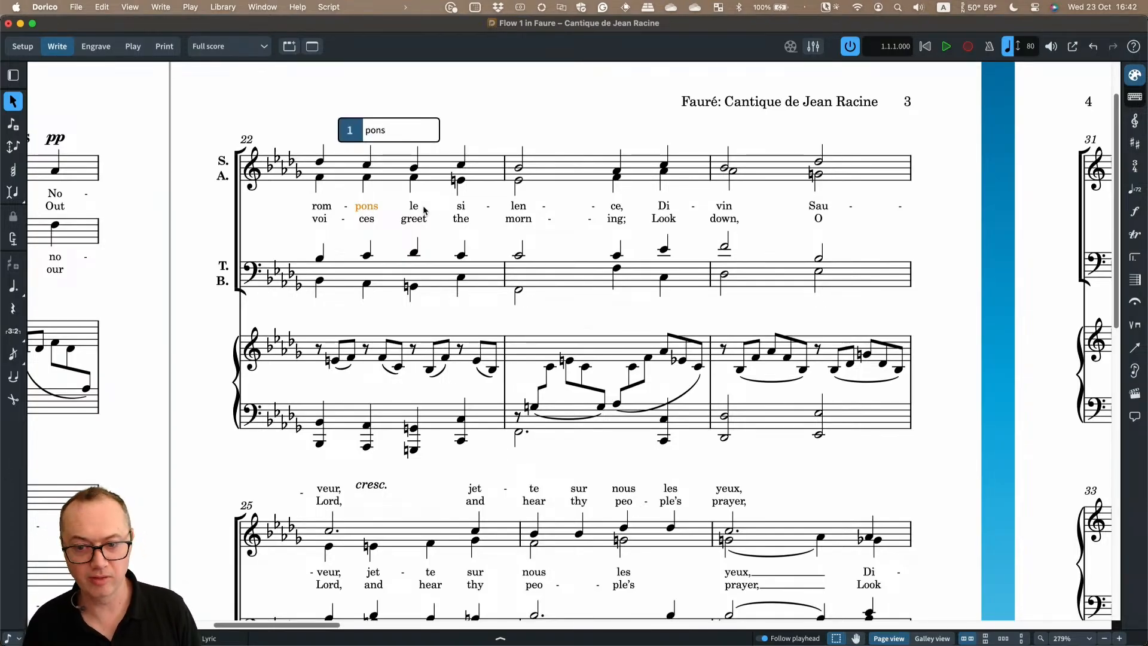
key("space")
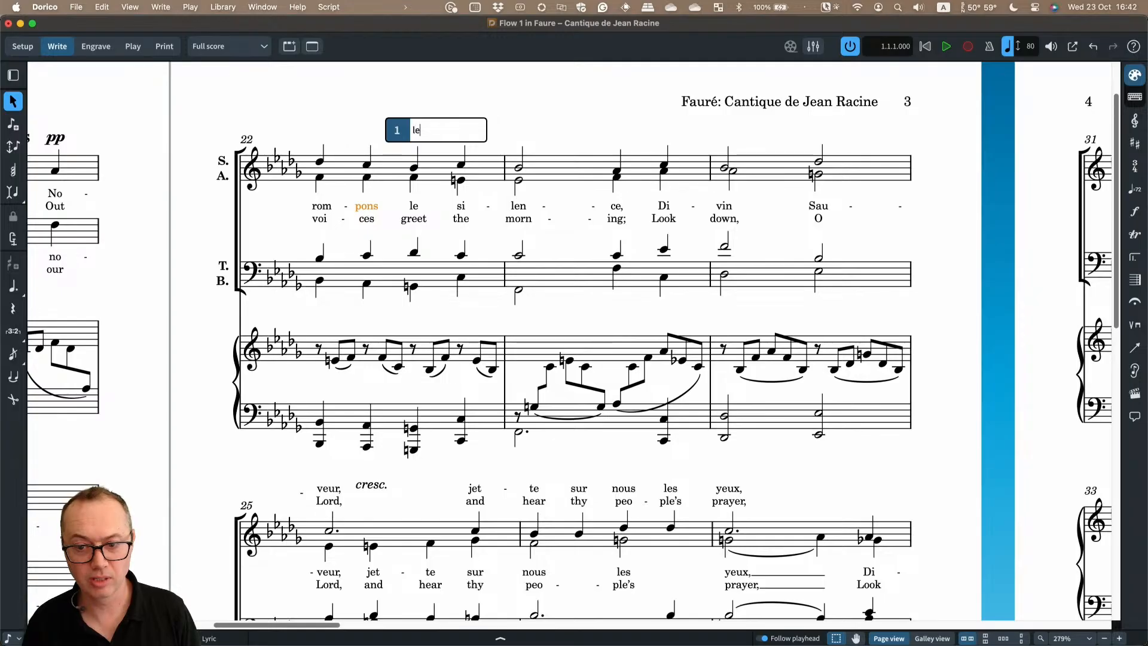
key("space")
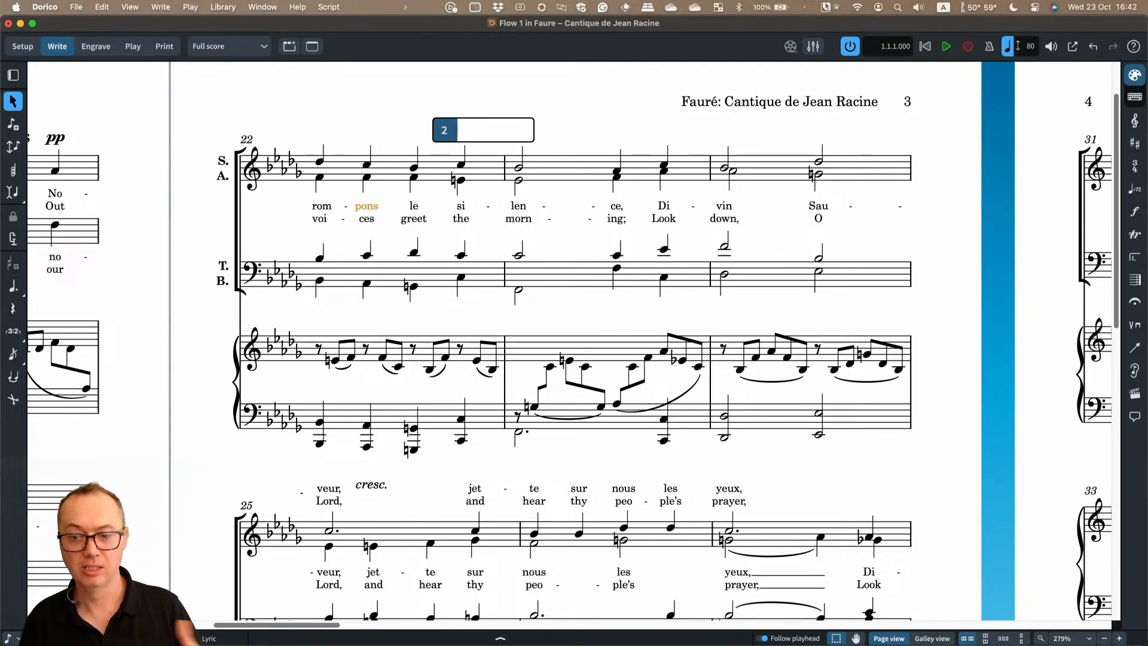
key("Right")
key("Left")
key("Down")
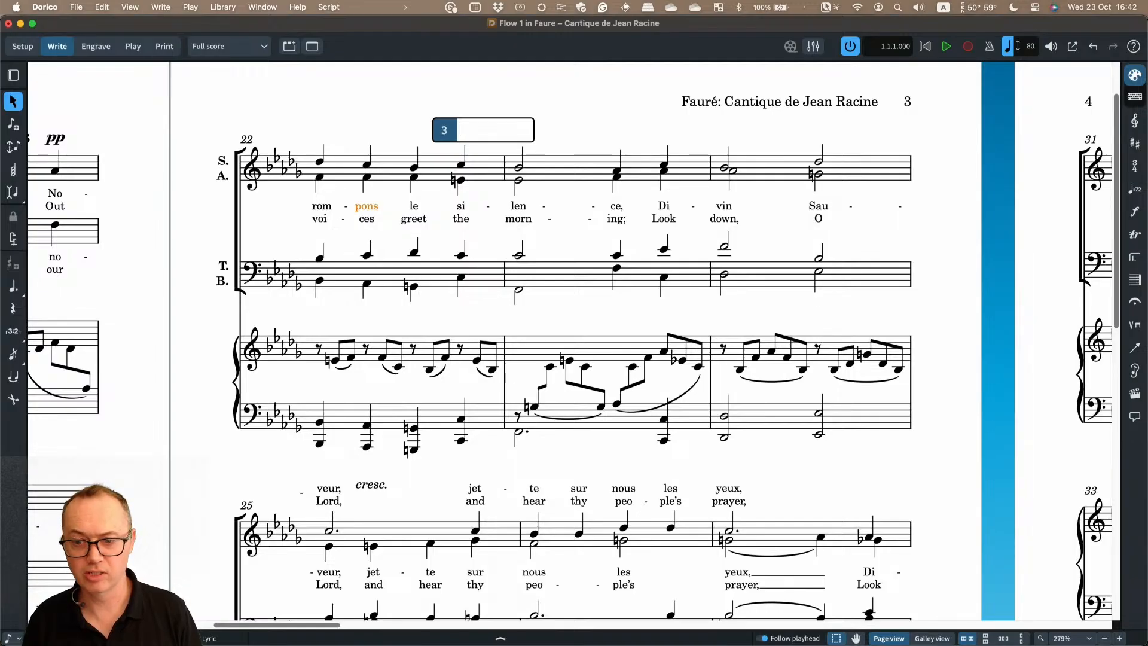
key("Escape")
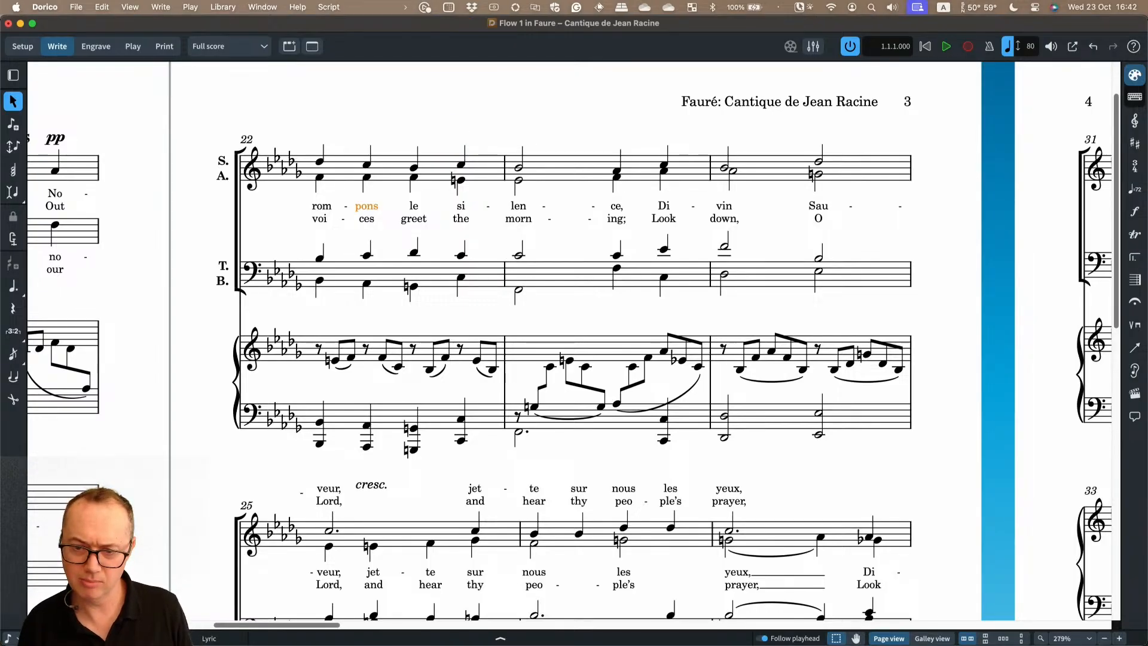
Check the line number and translation properties of the English lyric "greet" in bar 22, leaving the properties hidden again
left_click(420, 221)
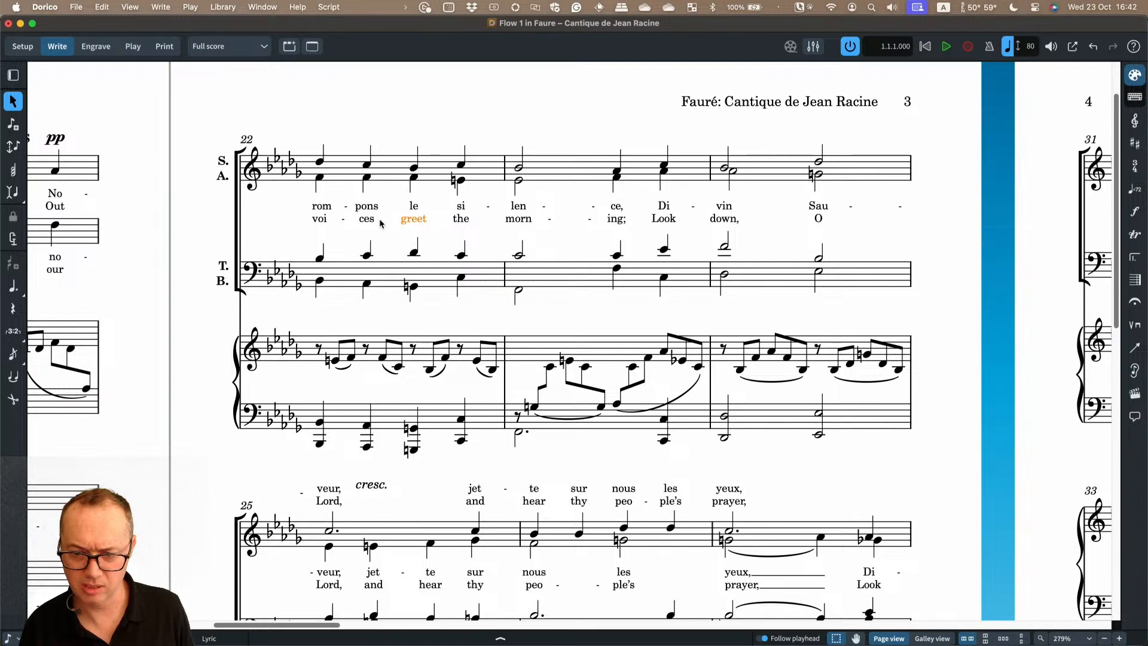
left_click(435, 638)
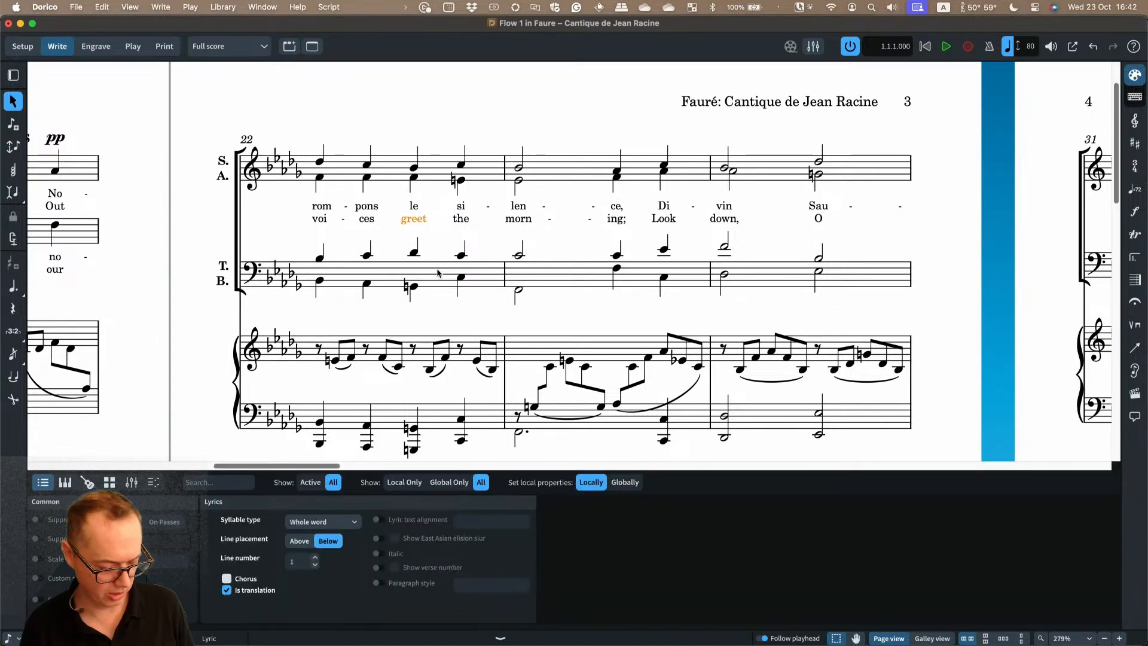
key("super+8")
Switch the lyrics popover from "greet" to the French "le" and back, advance through the translation to "morn", and close it
key("Return")
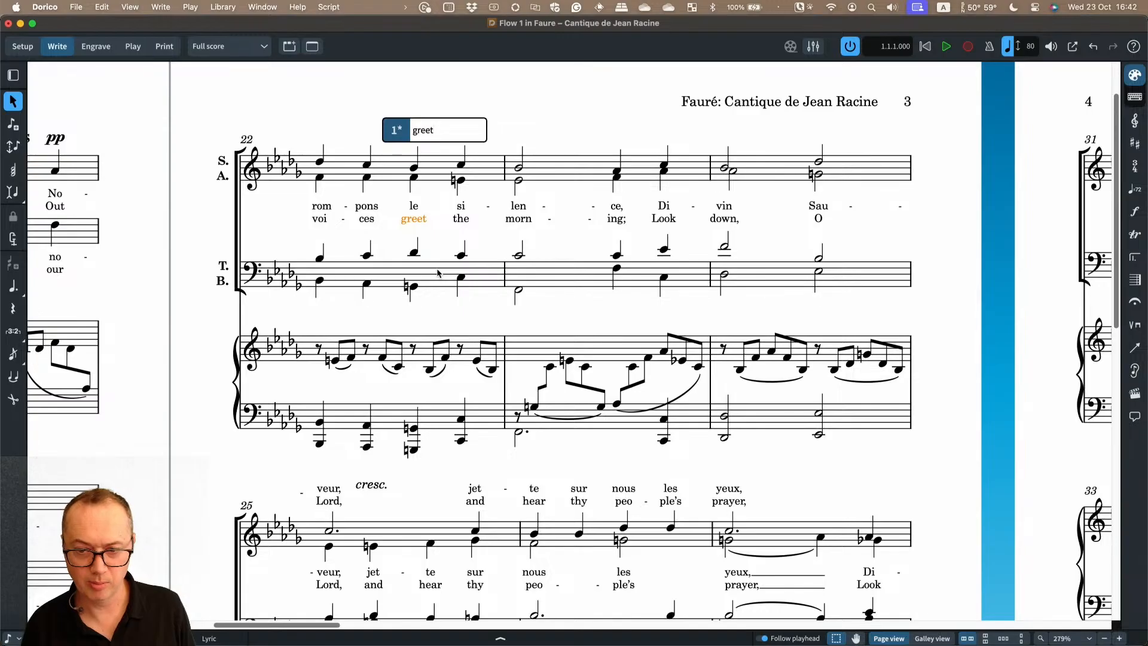
key("Up")
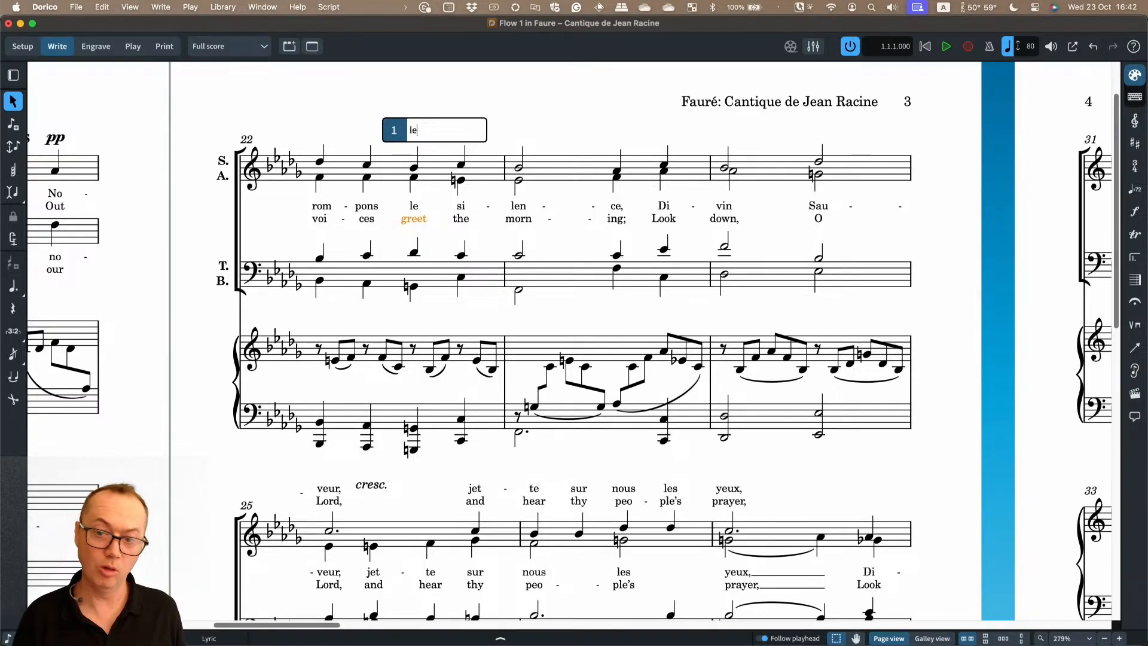
key("Down")
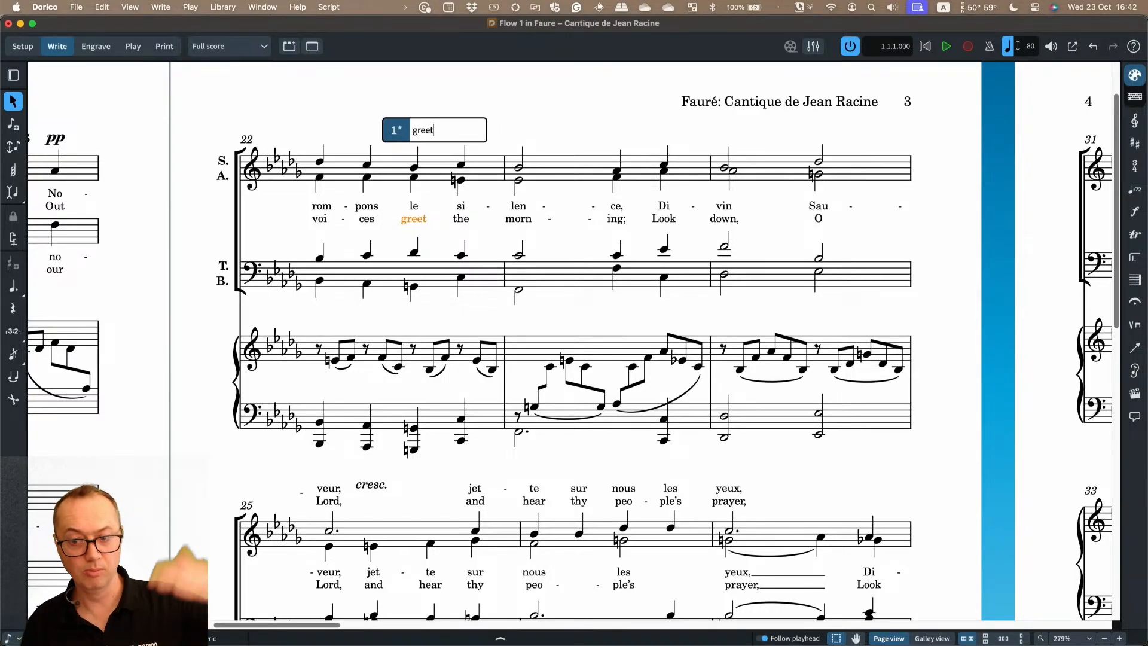
key("space")
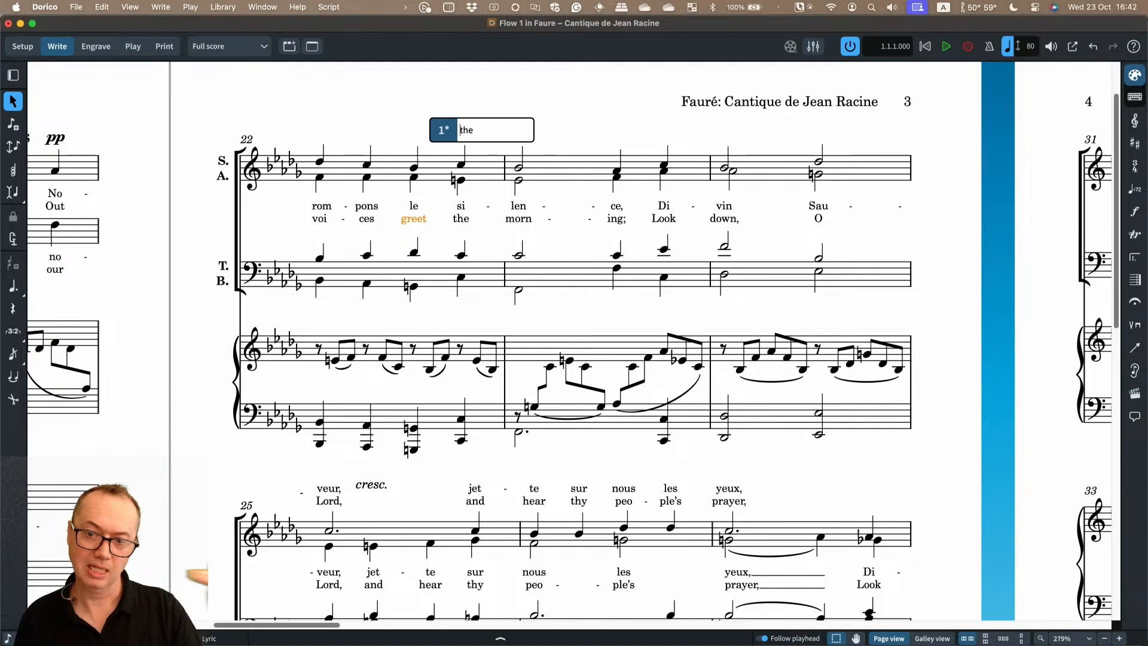
key("space")
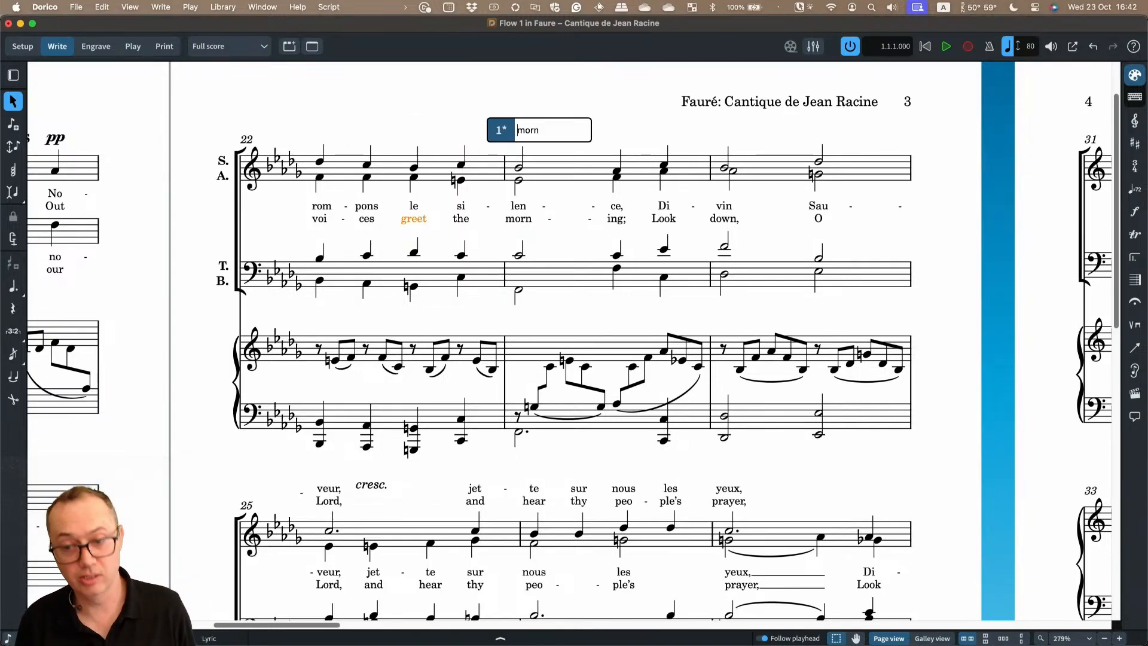
key("Escape")
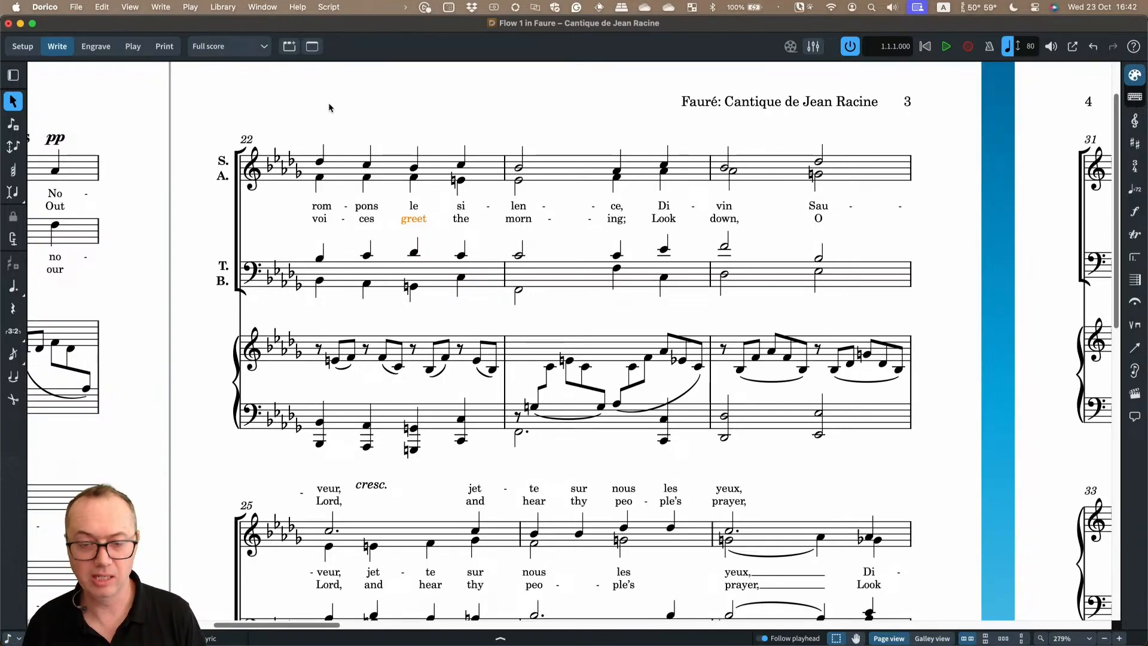
Look up the lyrics export option for the project without exporting anything
left_click(76, 7)
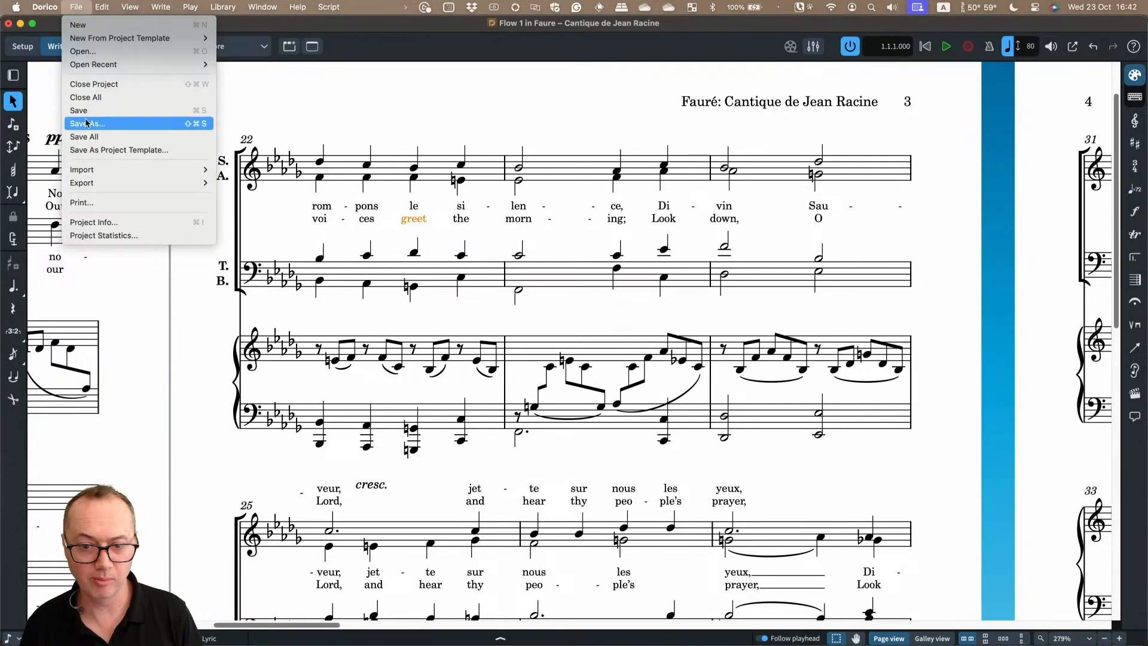
mouse_move(150, 183)
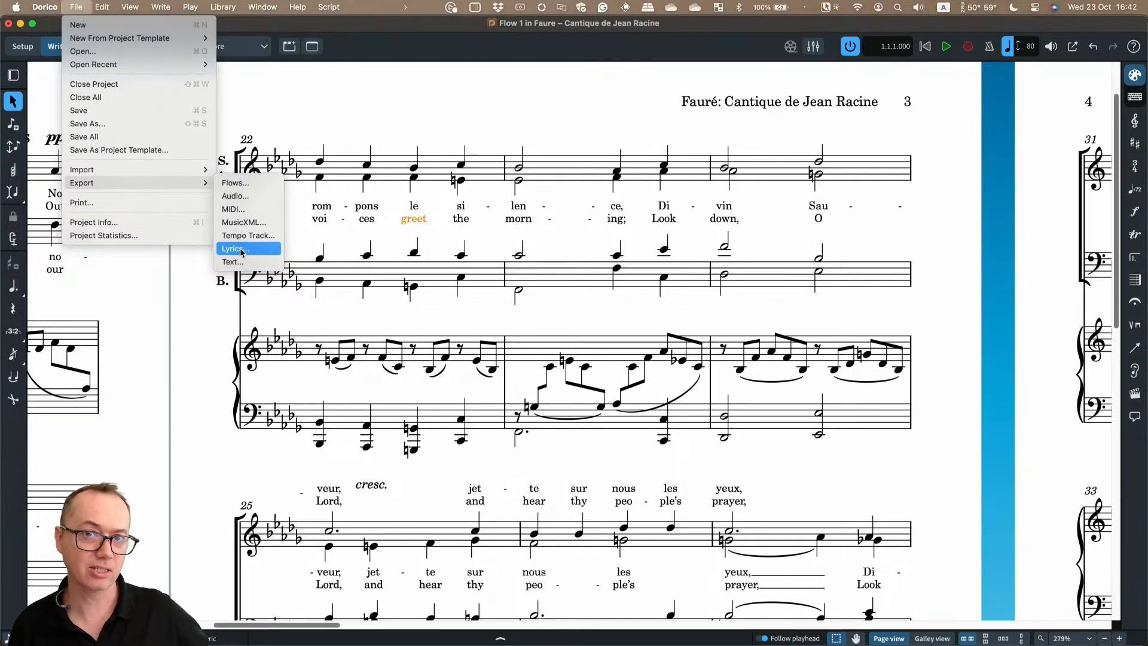
left_click(411, 97)
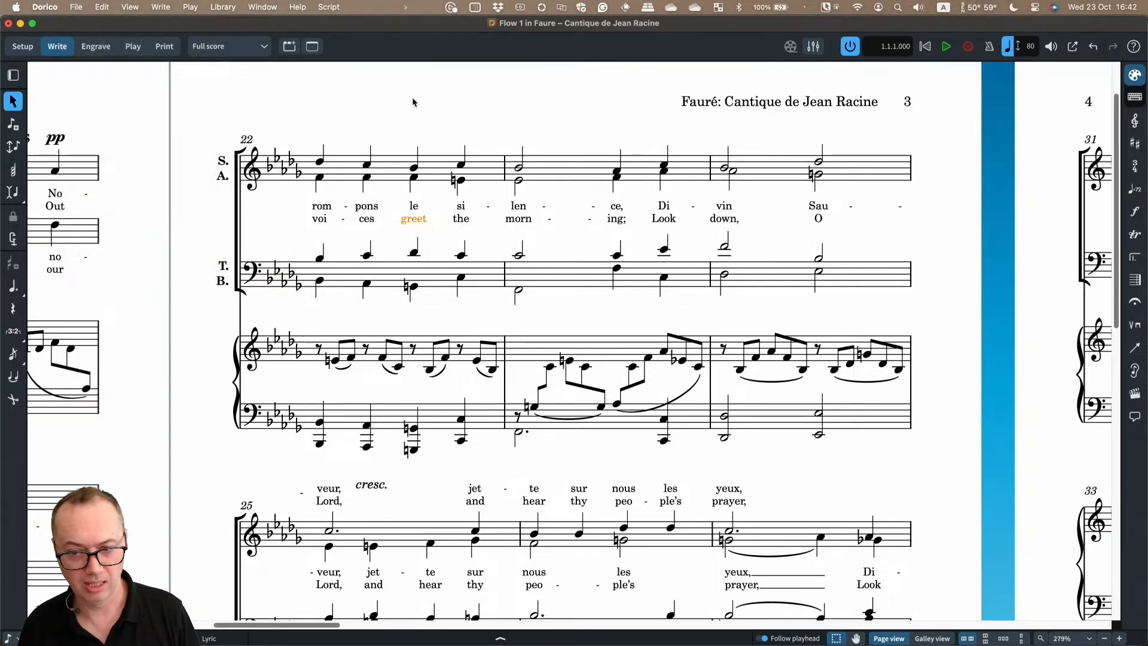
Look up the whole-line lyric editing option for the English lyric "greet" and clear the selection
right_click(405, 221)
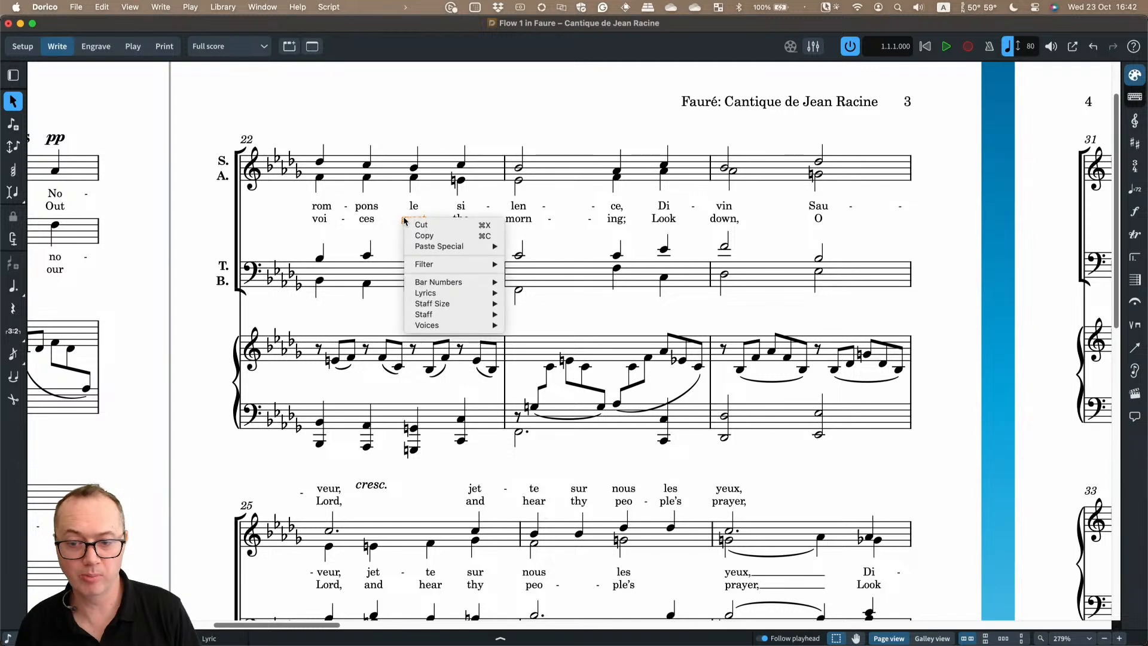
mouse_move(426, 296)
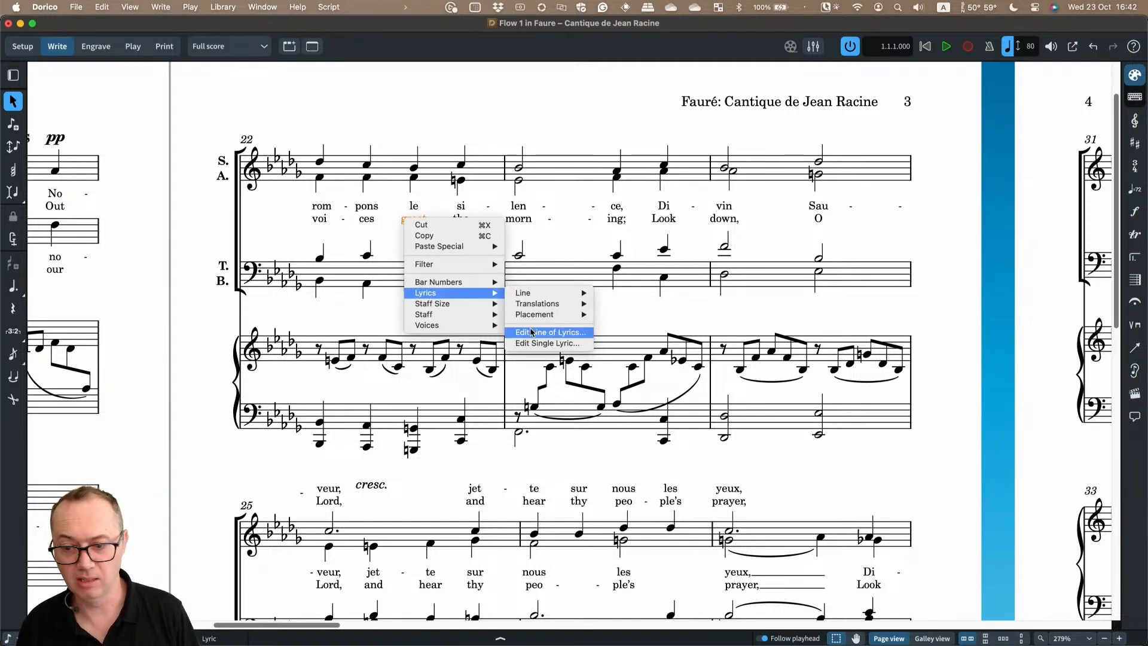
left_click(446, 88)
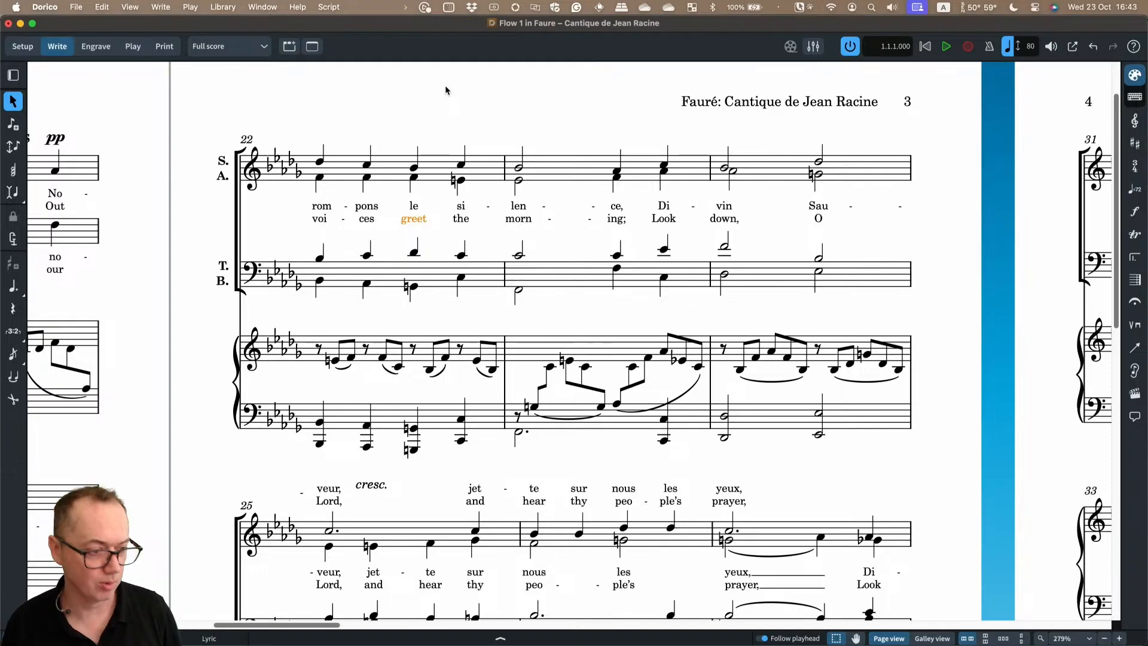
left_click(382, 98)
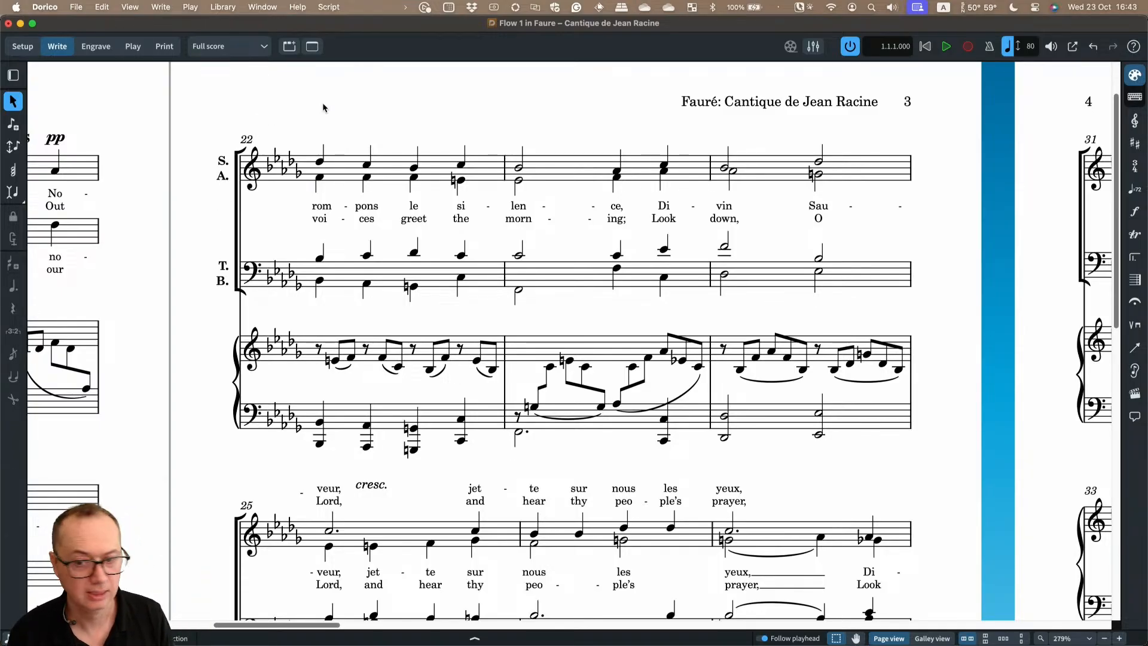
Examine the overall score layout from page 1 to page 3, focusing on the lyrics and dynamics in the bar 25 system
key("x")
key("x")
key("x")
key("x")
key("Home")
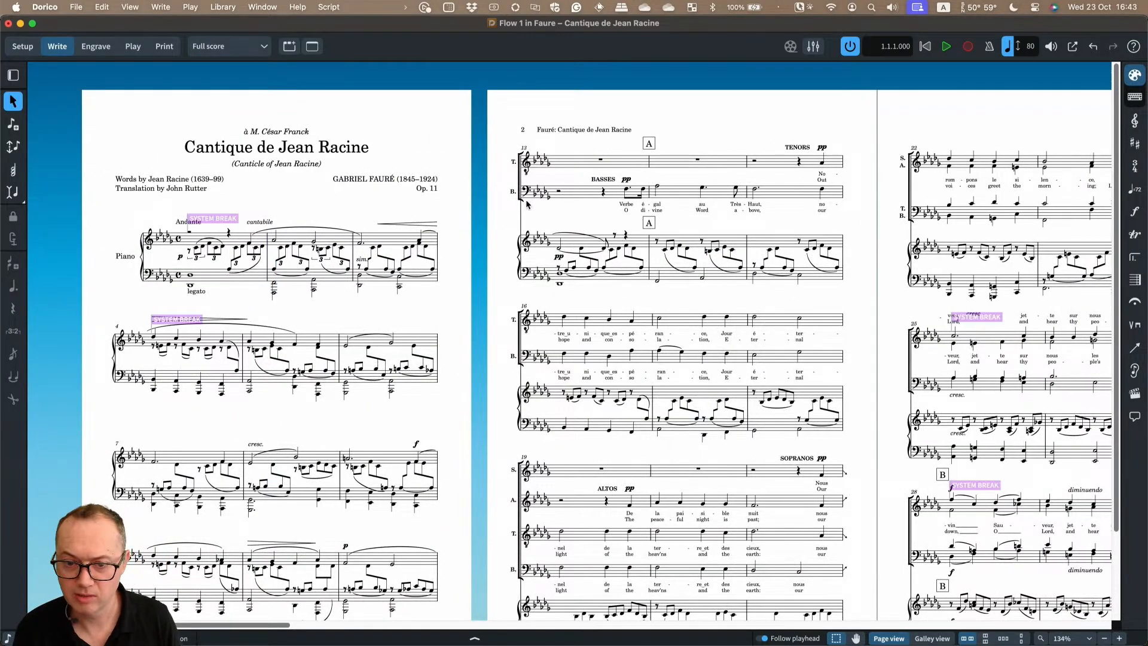
scroll(527, 203, "right", 5)
scroll(527, 203, "right", 4)
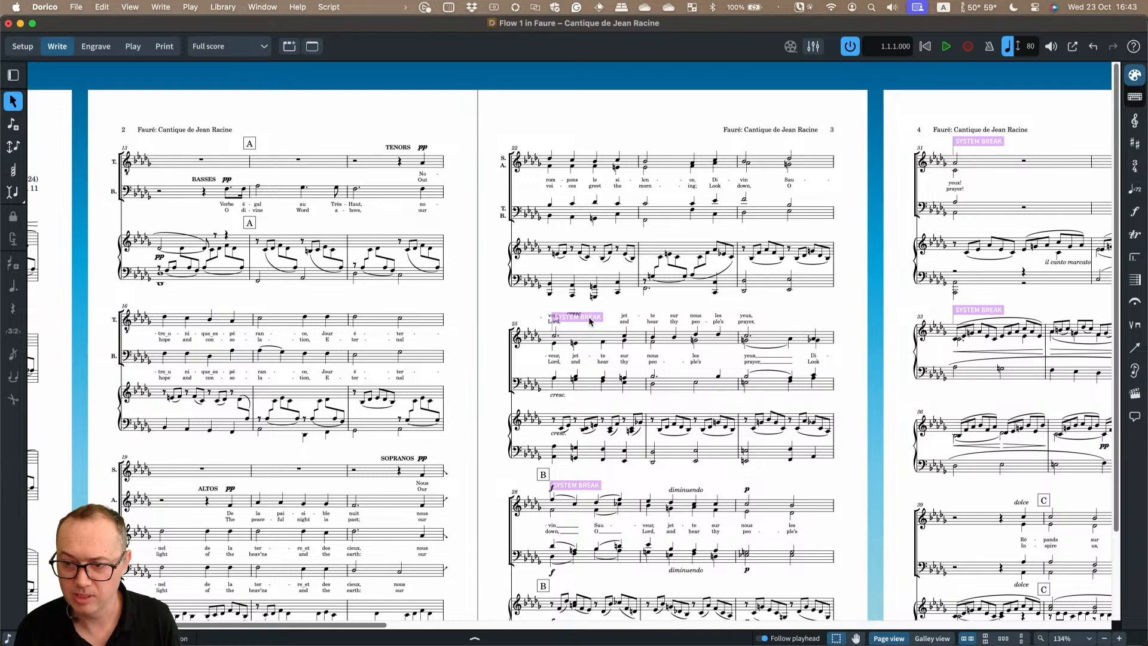
scroll(590, 321, "up", 2)
scroll(586, 314, "up", 8)
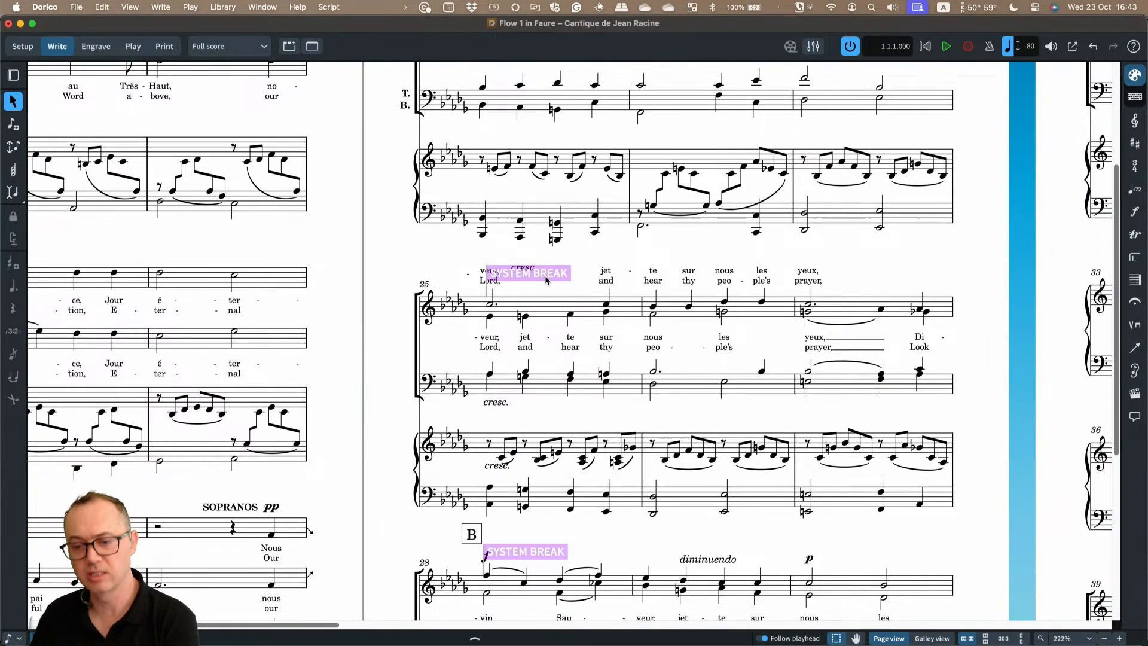
Select the system break at bar 25 and show its format properties in Engrave mode
left_click(547, 274)
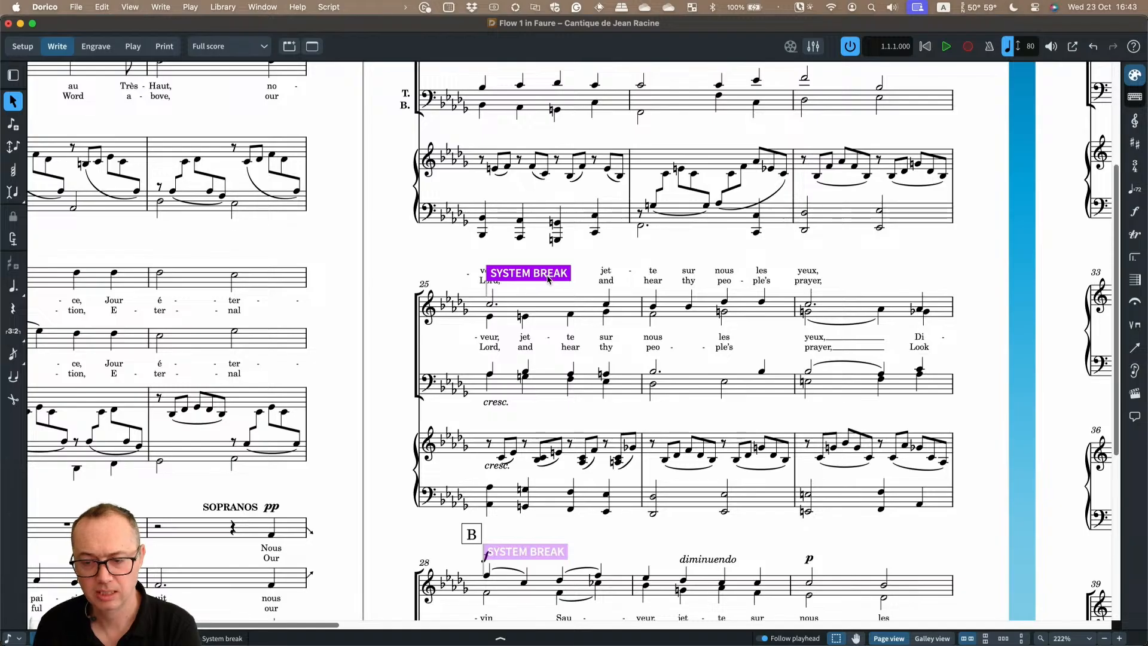
scroll(548, 279, "up", 3)
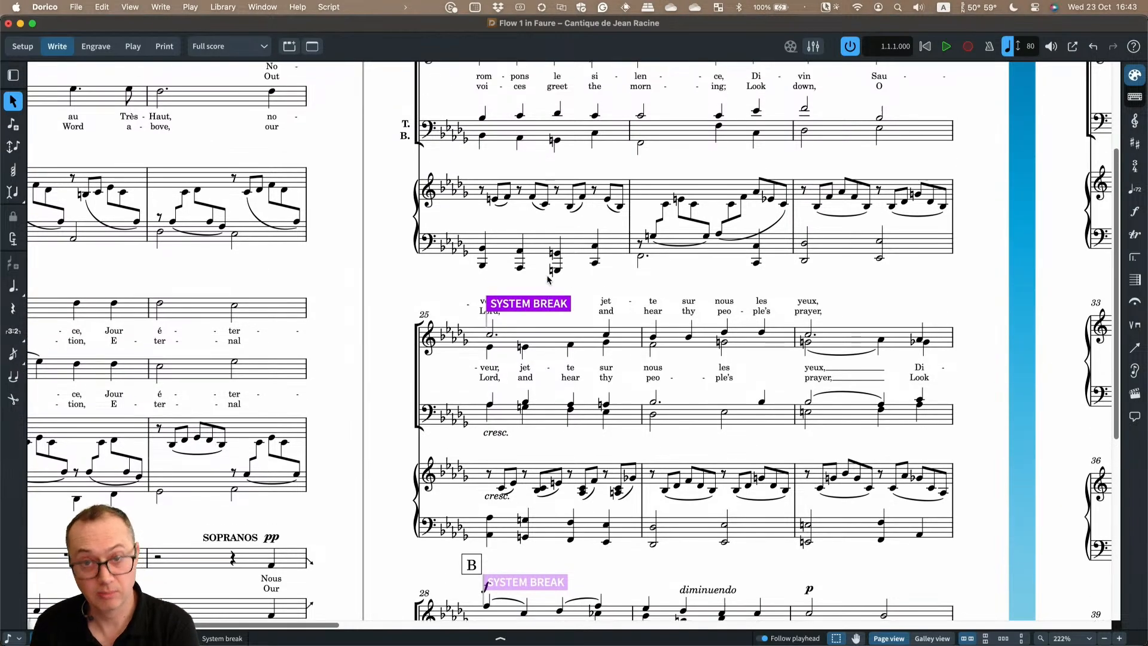
scroll(553, 286, "up", 2)
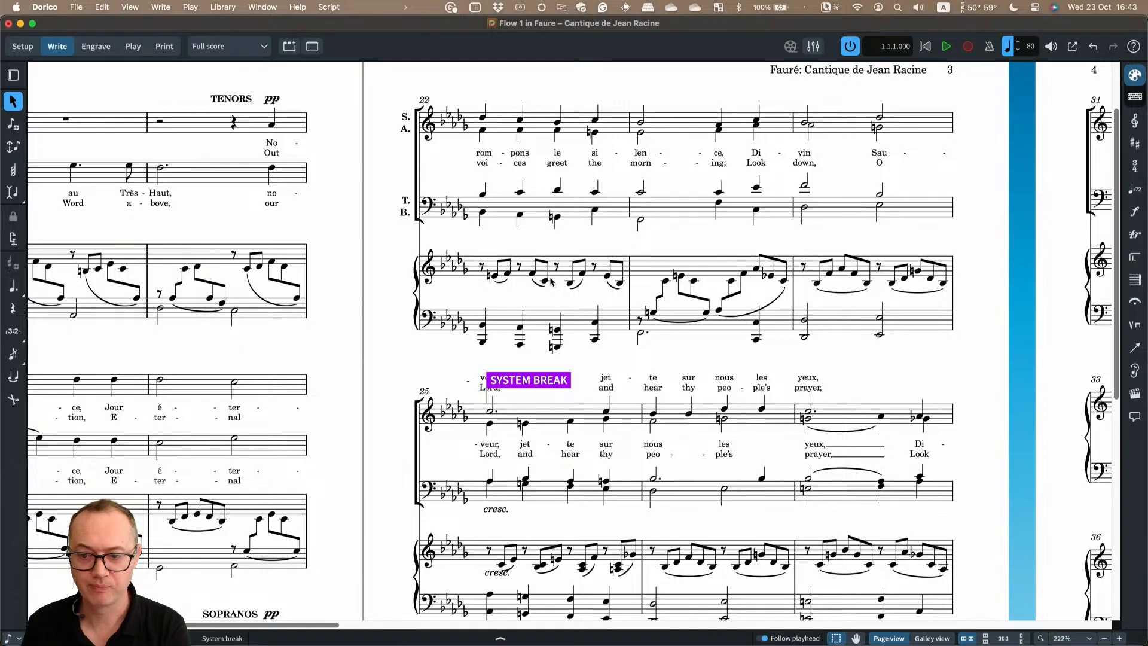
scroll(546, 388, "down", 2)
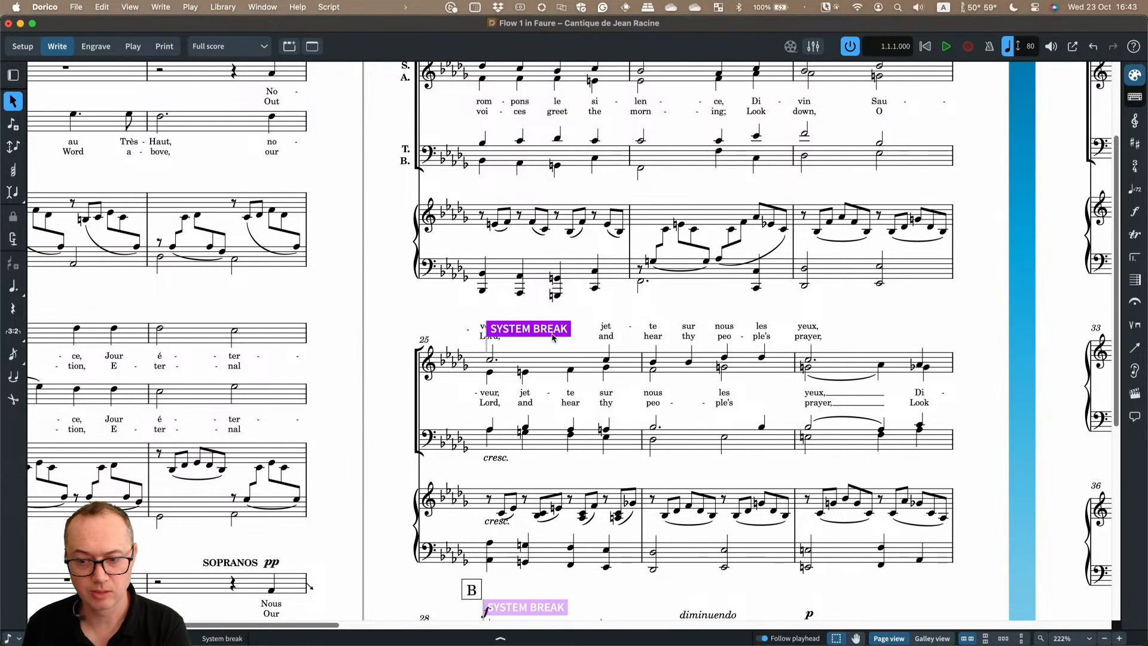
scroll(553, 337, "down", 2)
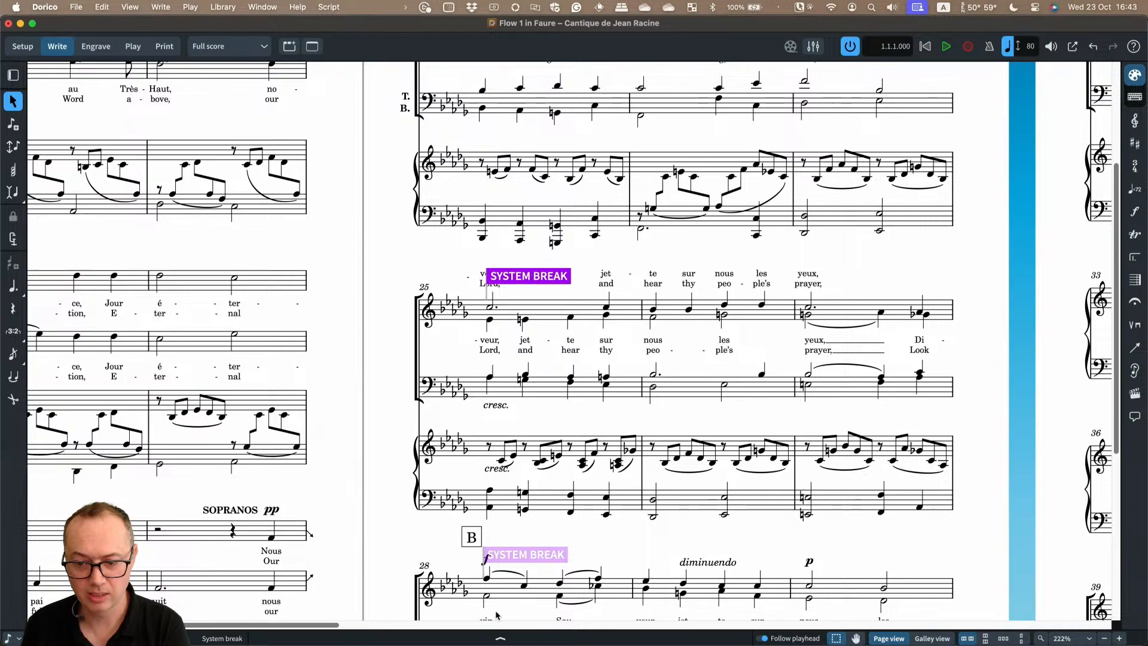
left_click(497, 639)
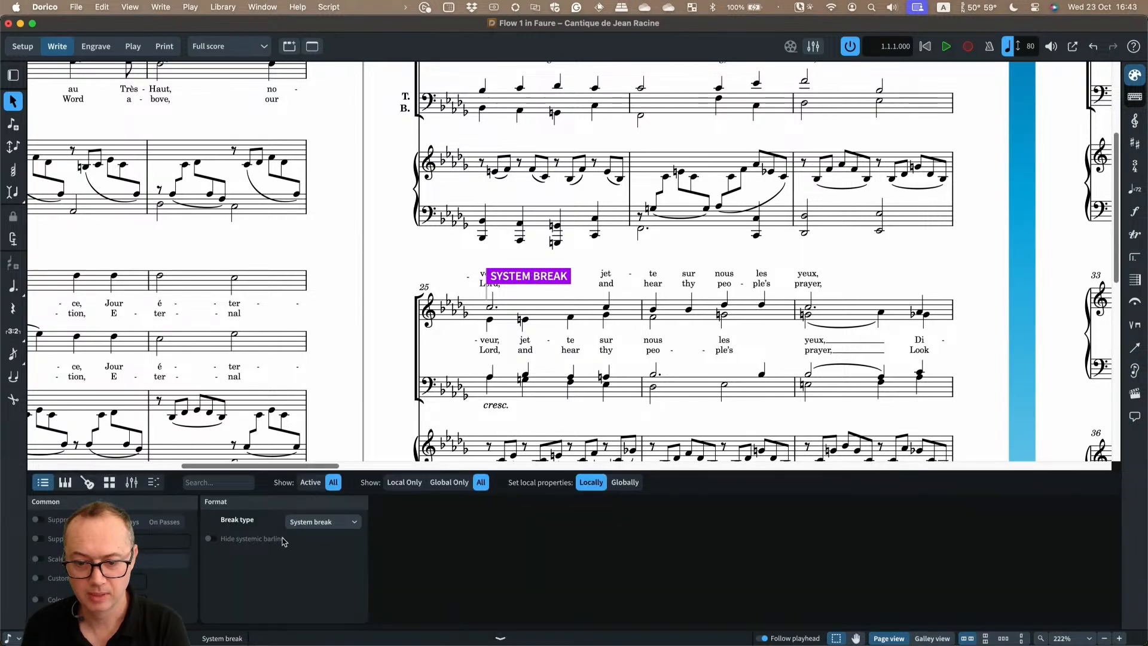
left_click(95, 46)
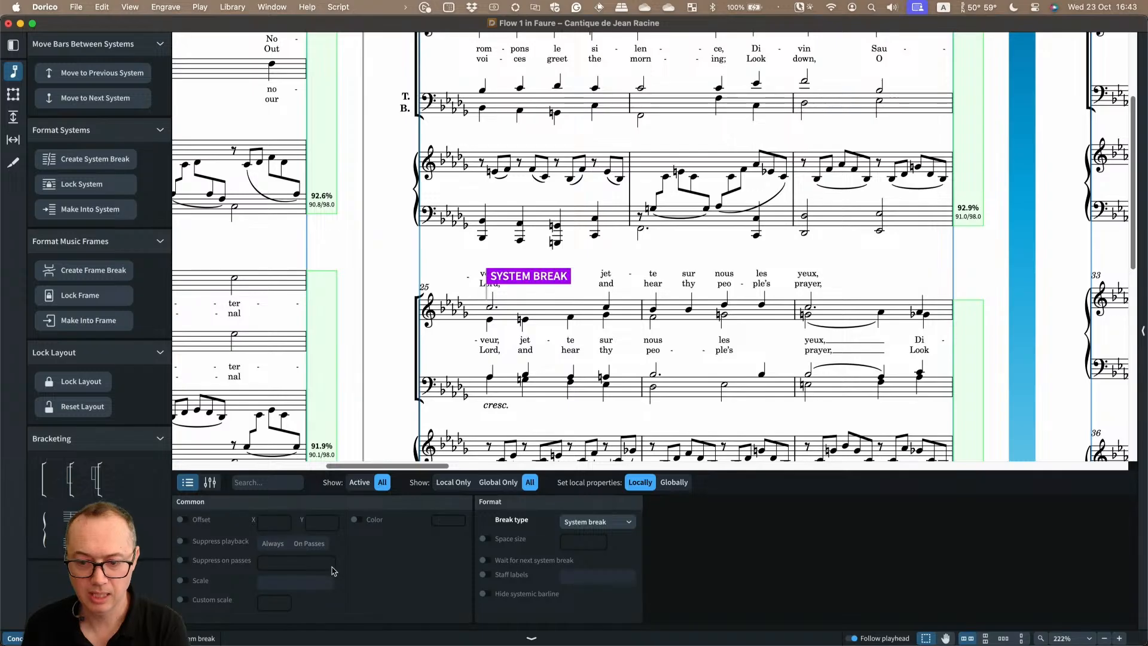
Try Full and Abbreviated staff labels on the bar 25 system break, and remove the override
left_click(489, 576)
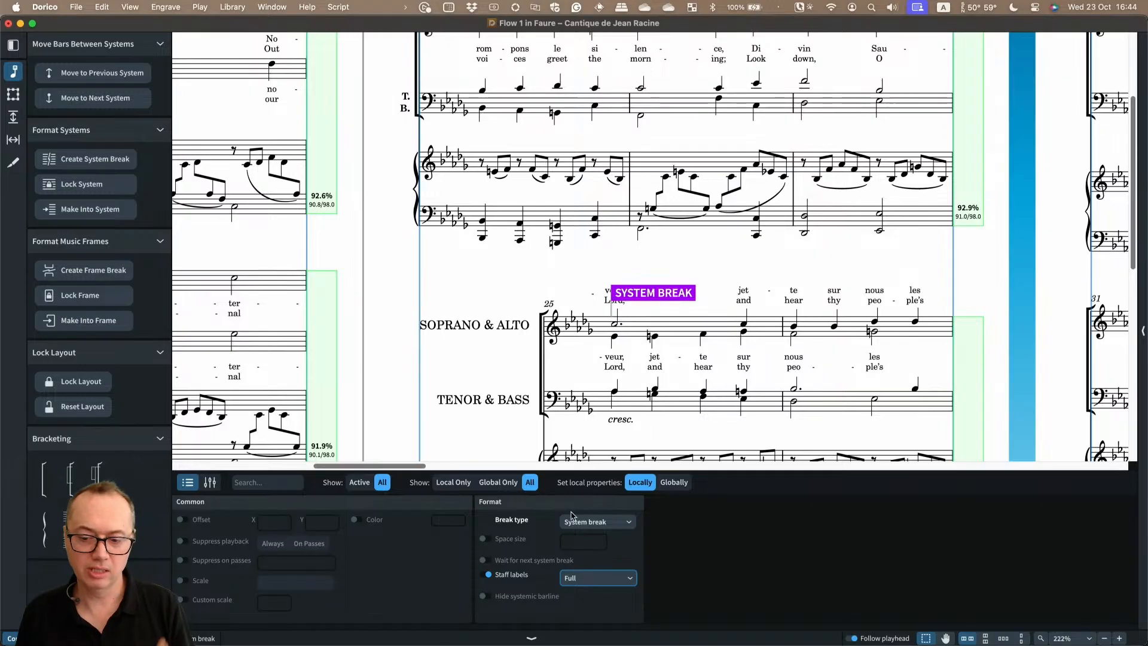
left_click(601, 578)
left_click(592, 603)
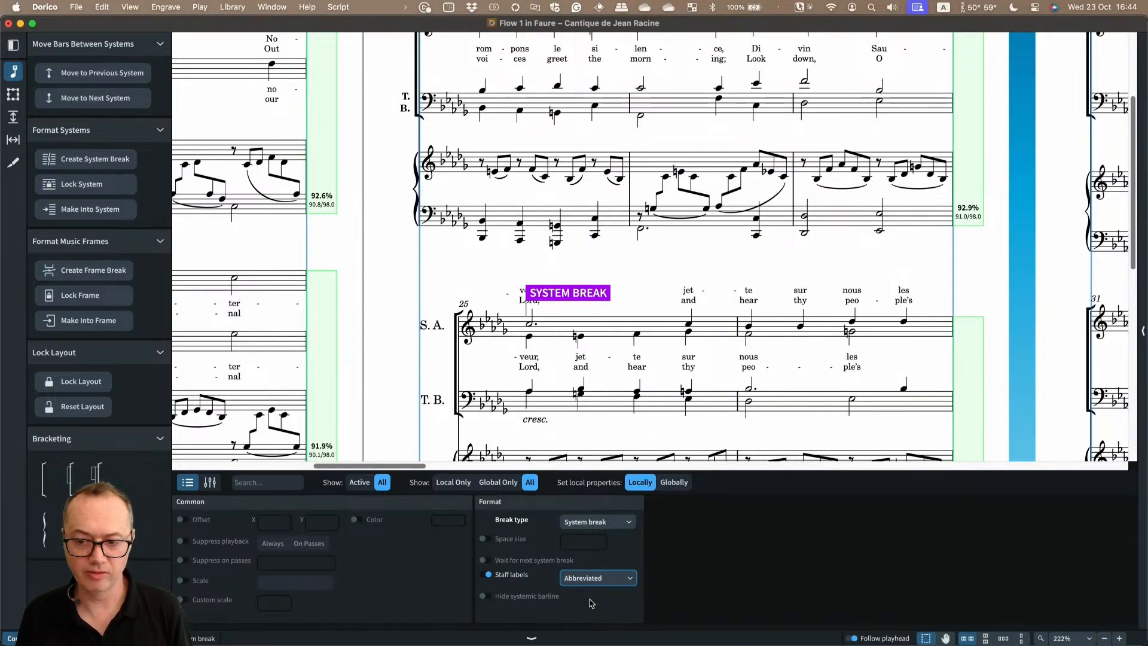
scroll(512, 359, "down", 4)
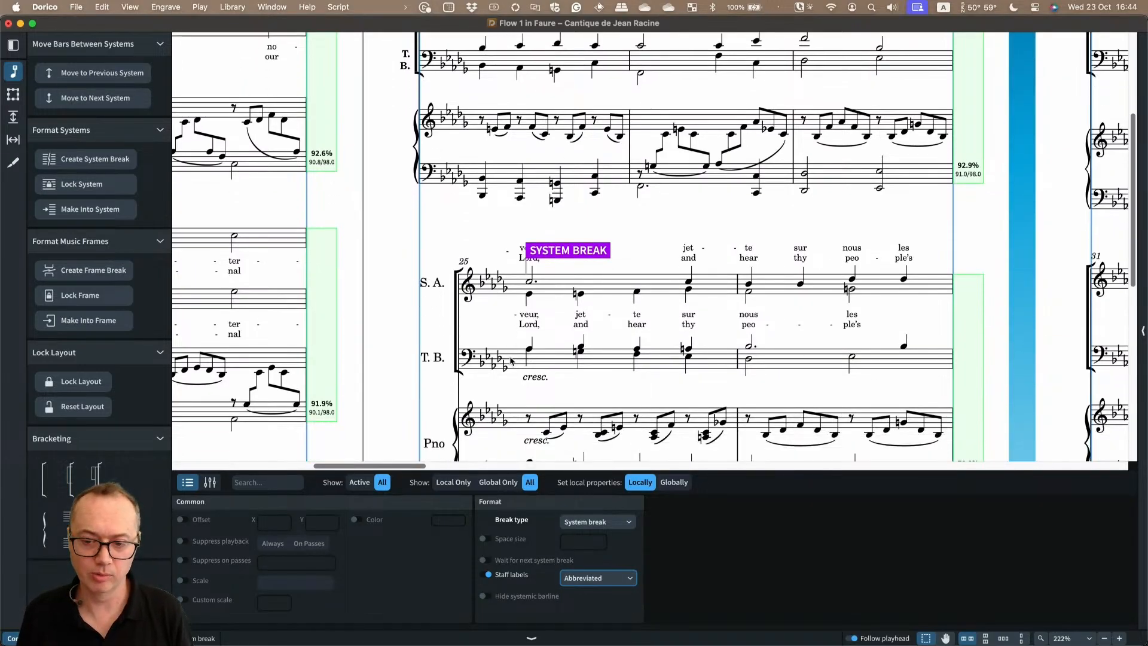
left_click(489, 574)
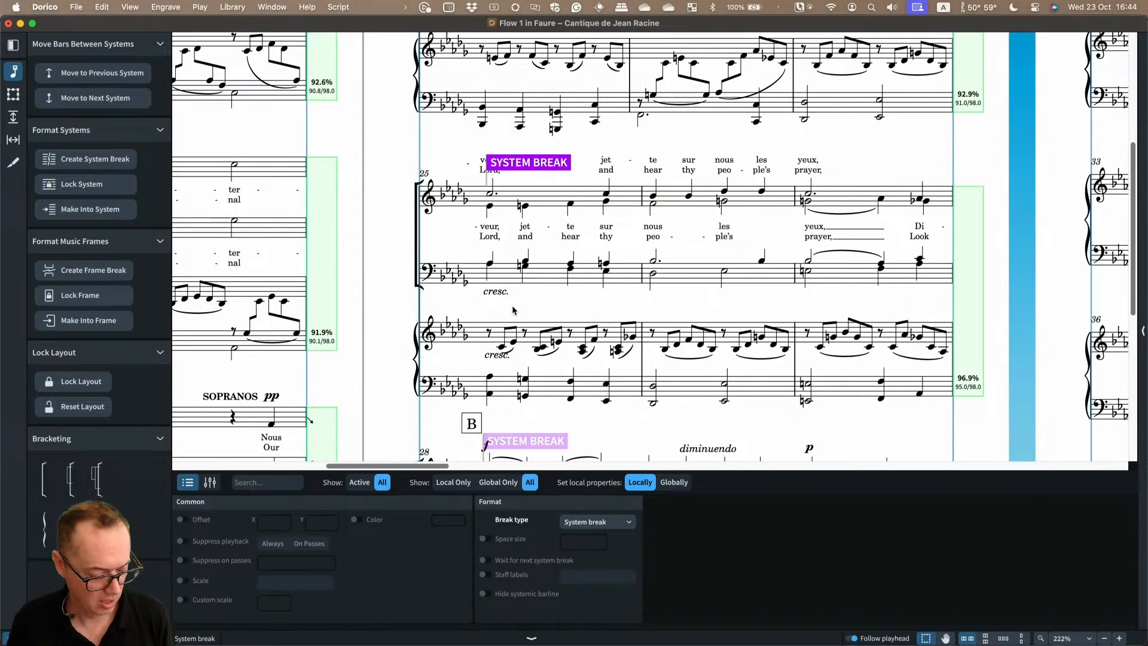
Hide the properties and look up the manual staff visibility options for the bar 25 system break without changing any
key("super+8")
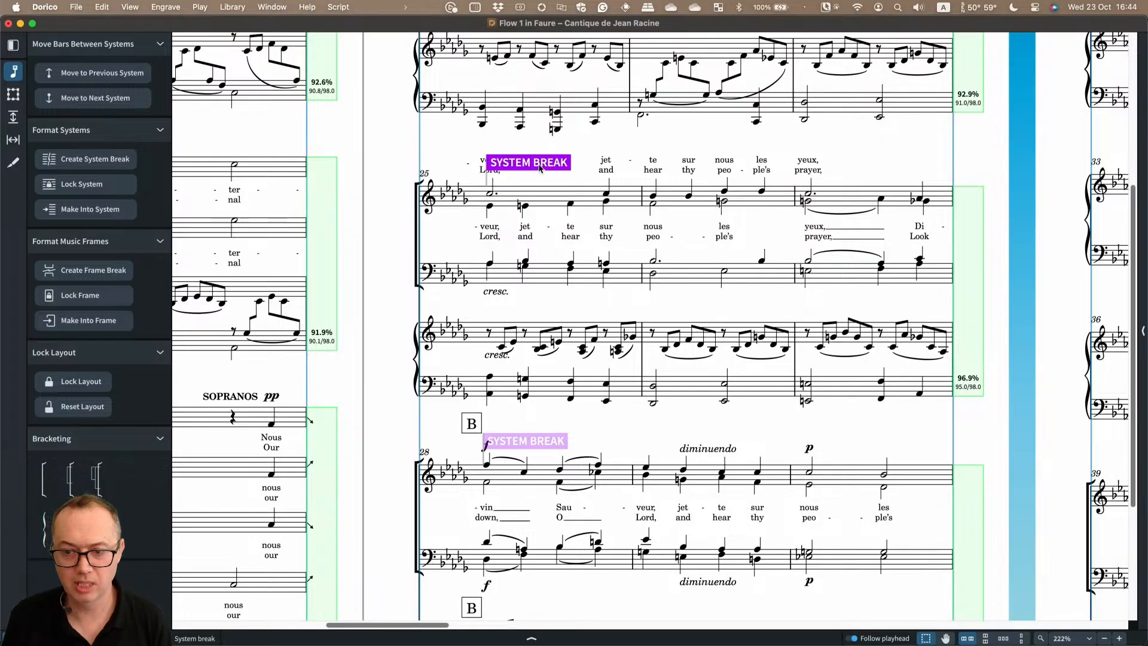
key("super+shift+l")
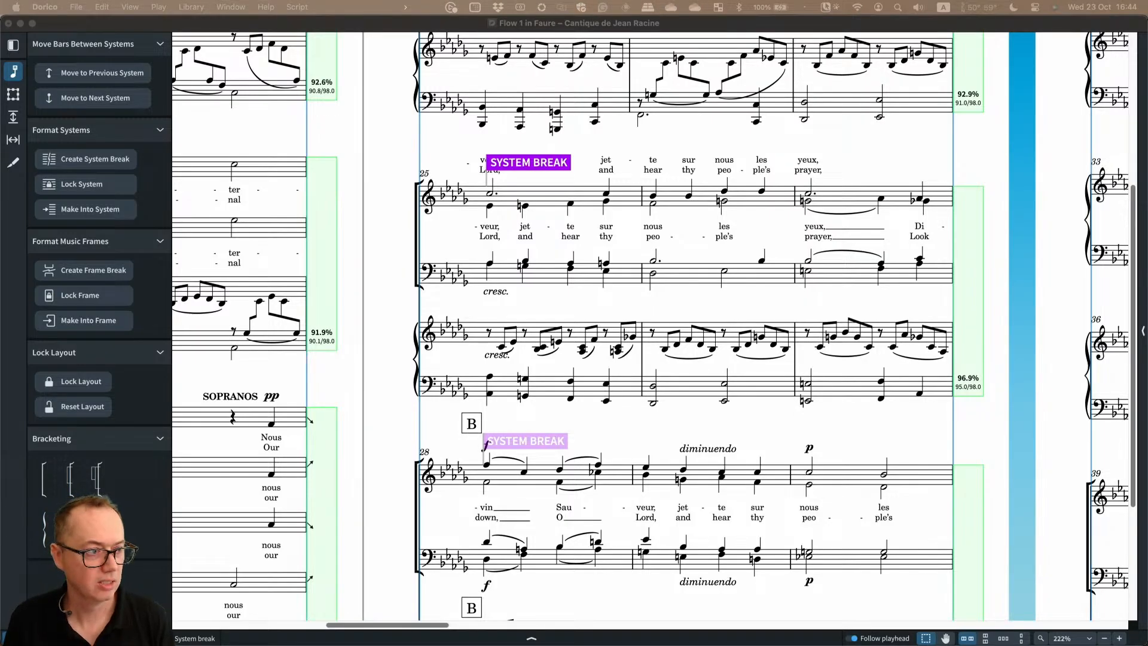
left_click_drag(735, 281, 856, 162)
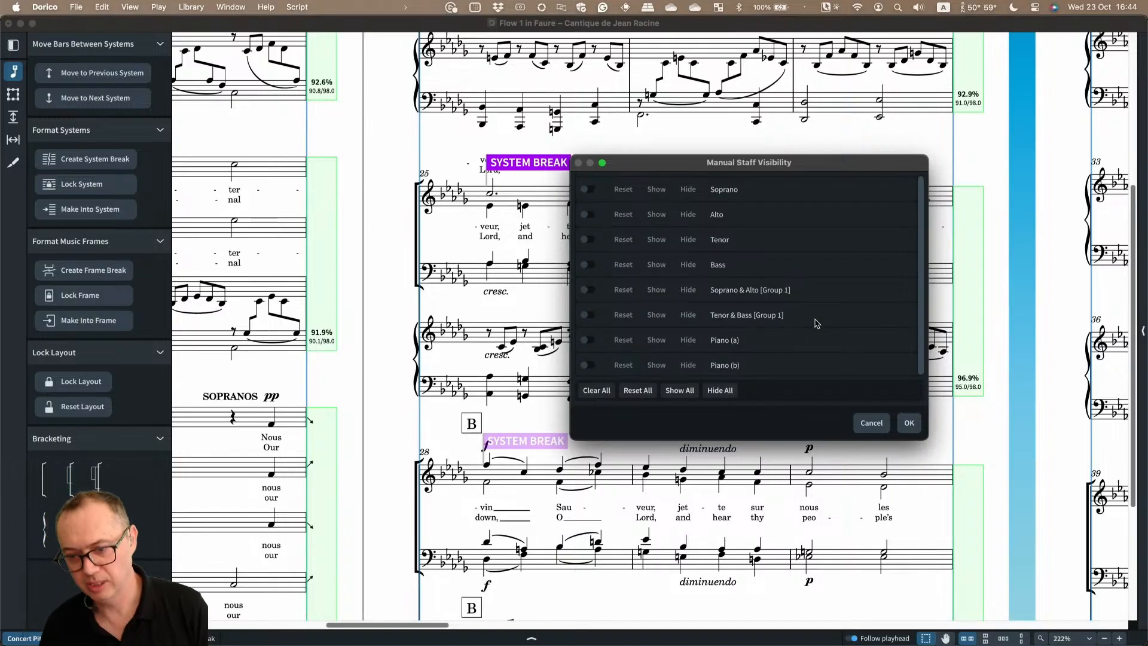
left_click(871, 423)
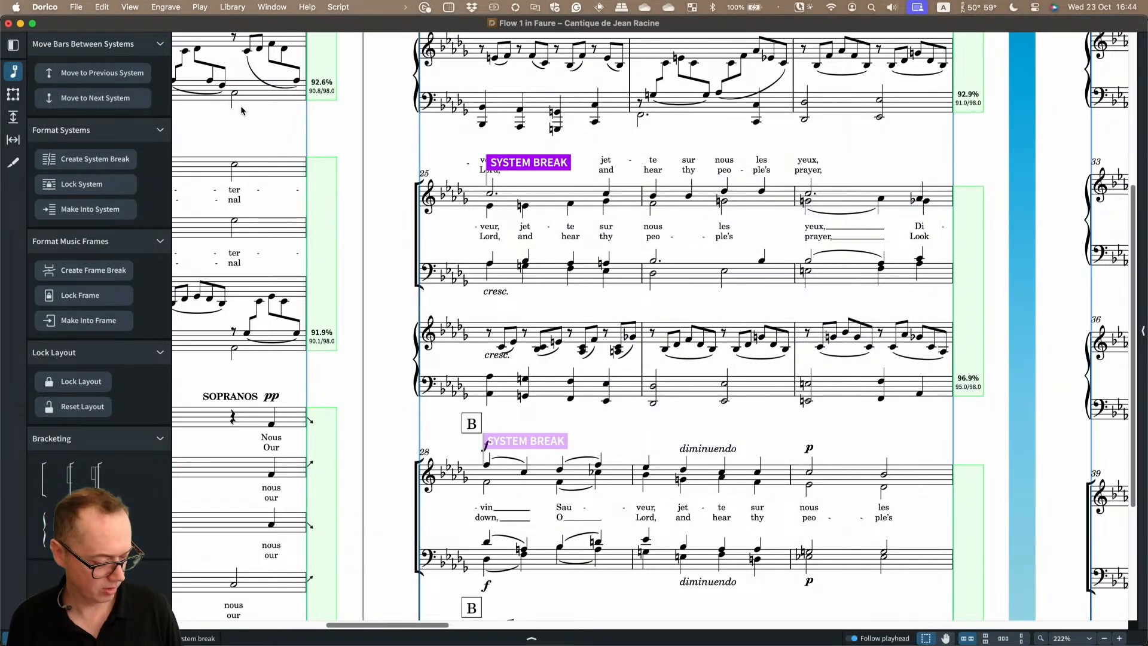
Examine the project's player list in Setup mode, covering the four separate voices and the grouped Sopranos & Altos and Tenors & Basses
key("super+2")
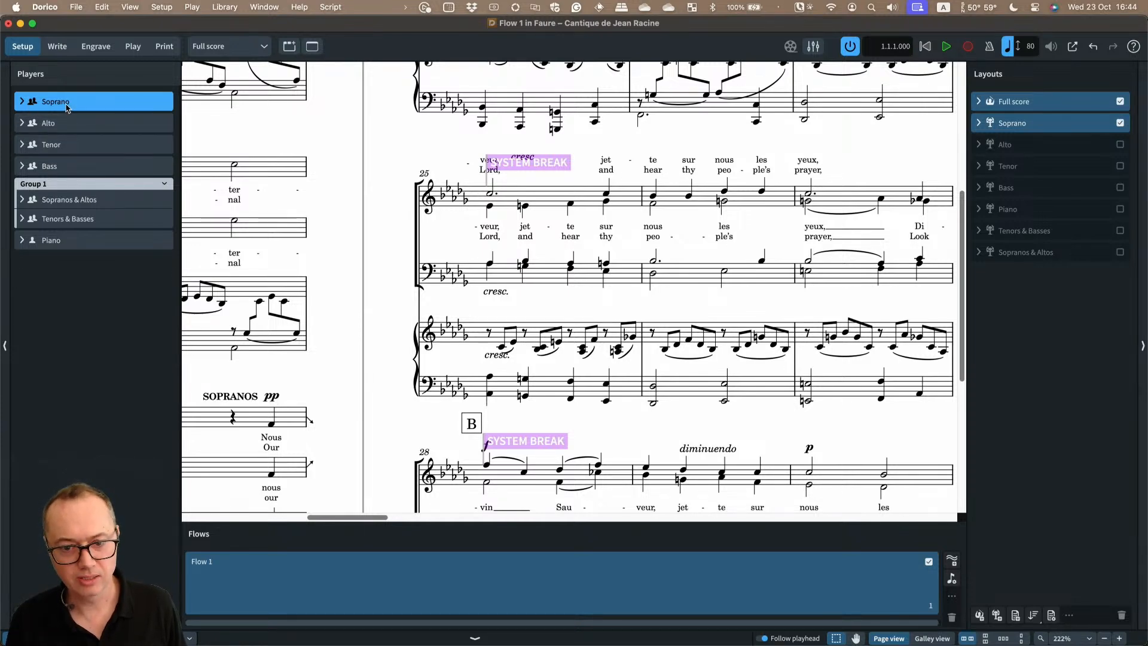
scroll(299, 185, "left", 10)
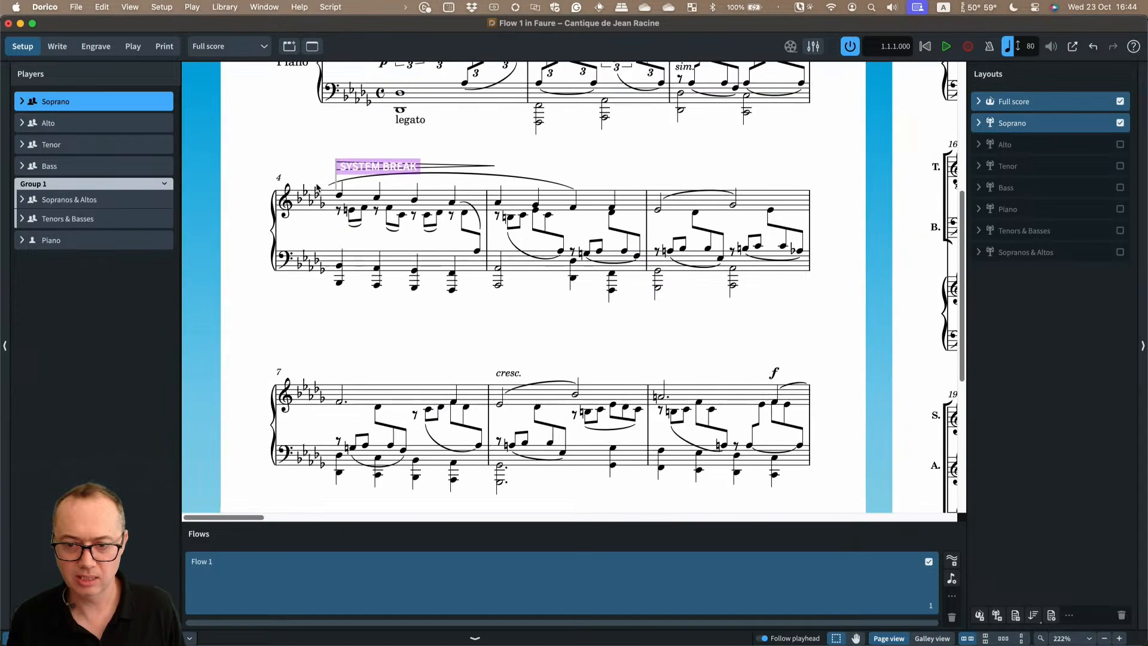
key("x")
key("x")
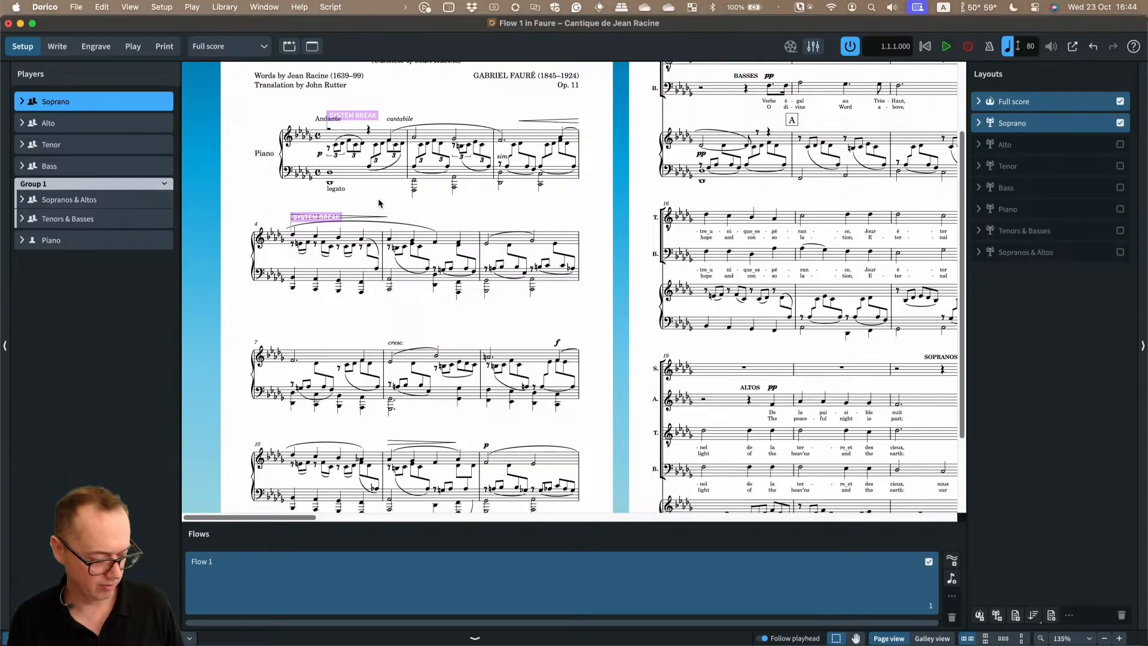
key("super+2")
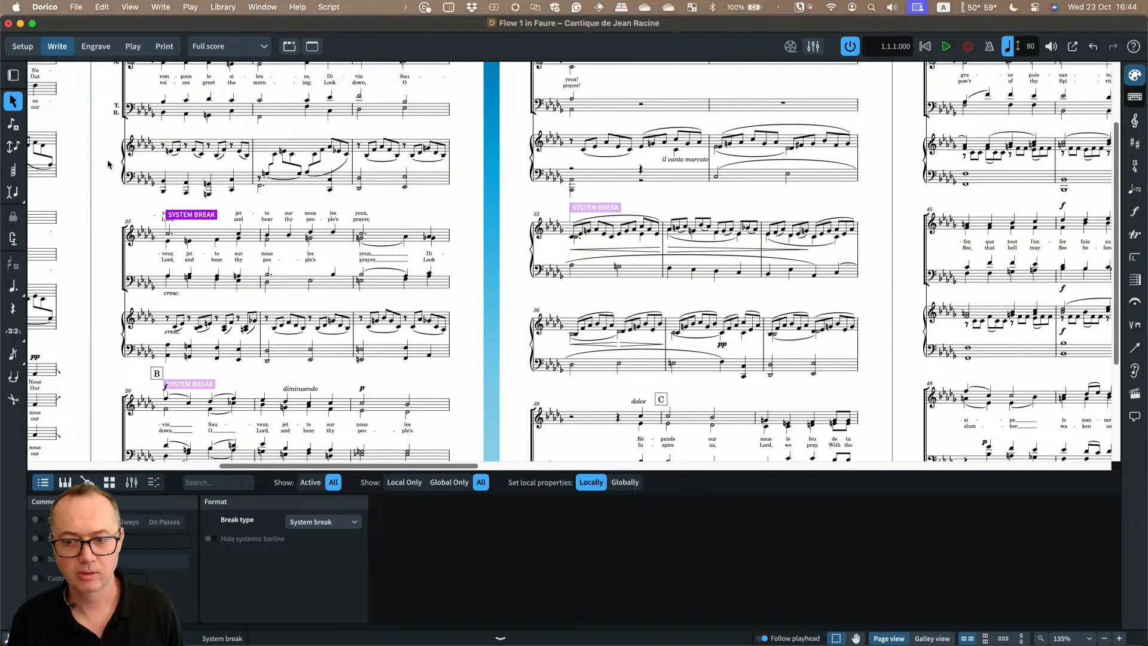
scroll(108, 164, "left", 15)
left_click(23, 47)
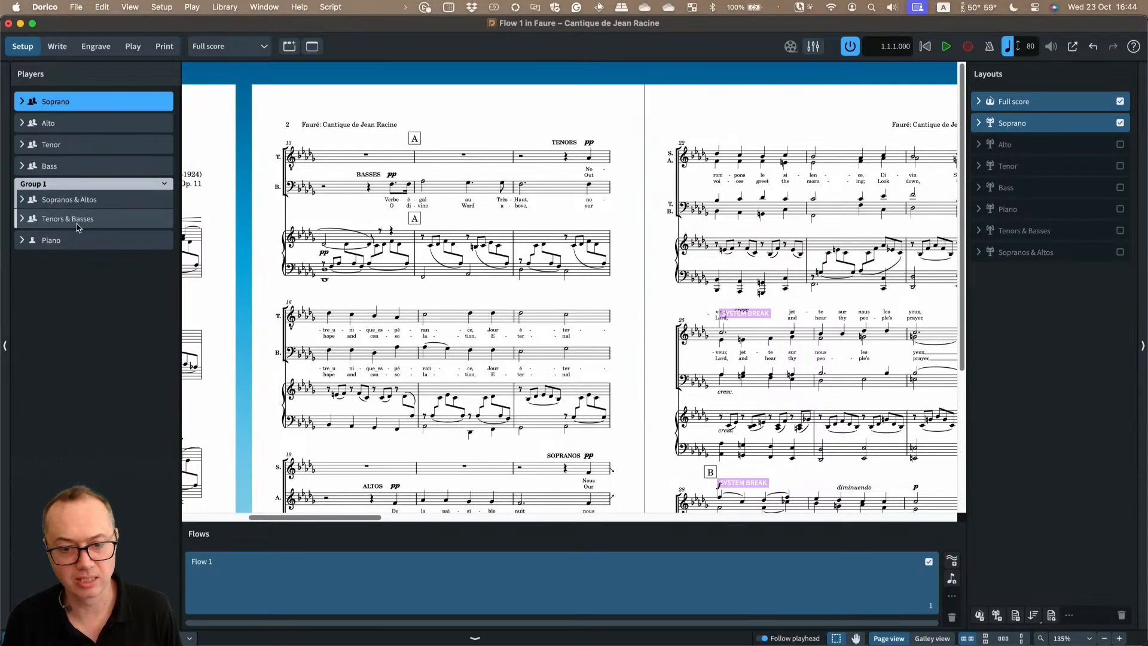
Show the score in galley view in Write mode with properties hidden, and examine the separate and combined vocal staves from bar 1 to 25
left_click(57, 47)
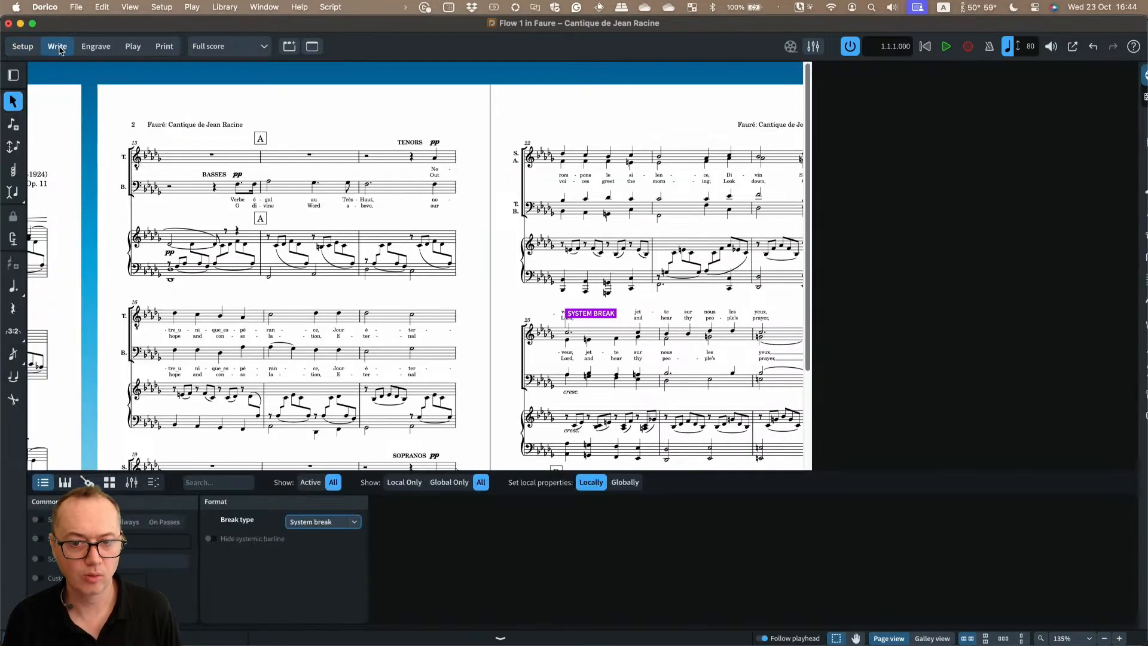
left_click(929, 639)
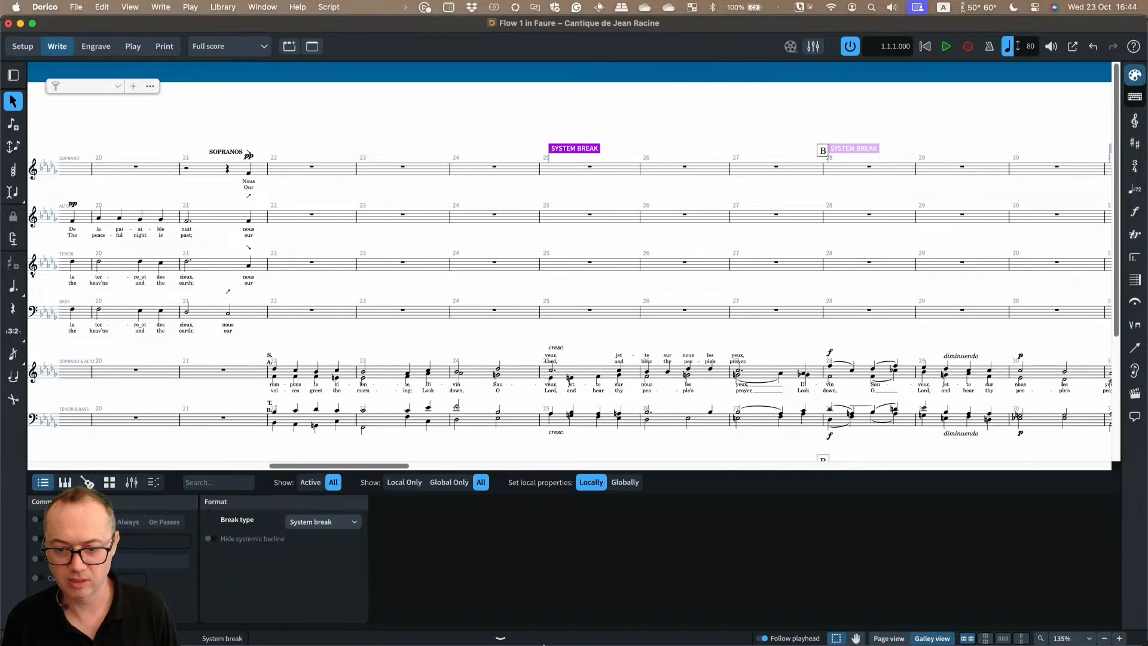
left_click(550, 638)
scroll(437, 318, "left", 15)
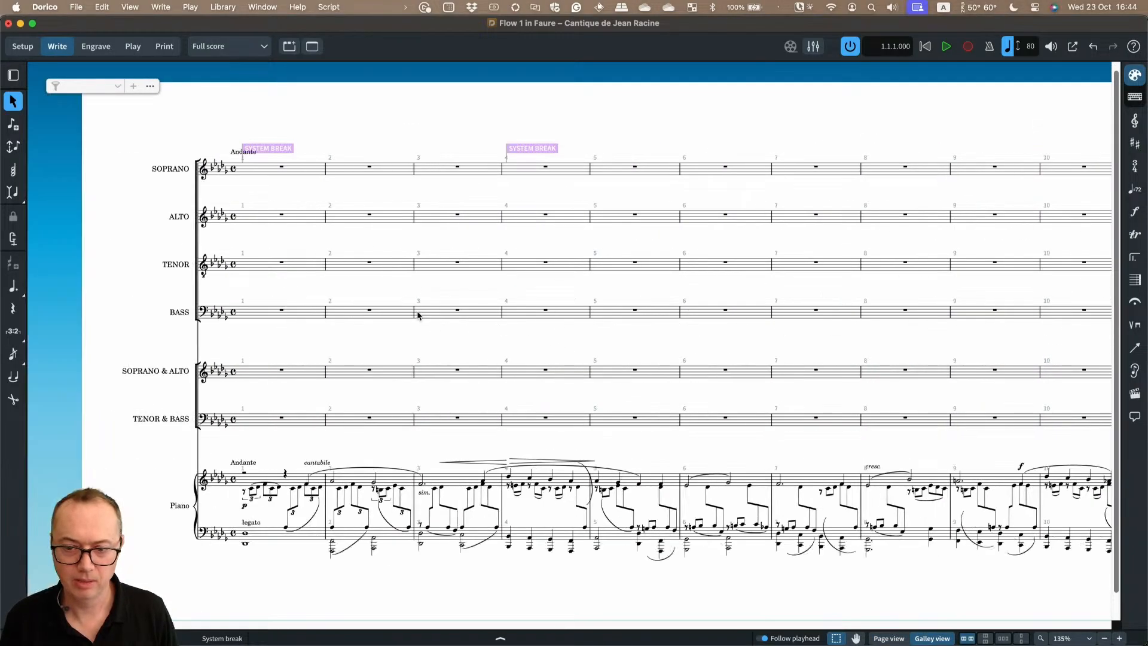
scroll(303, 271, "up", 5)
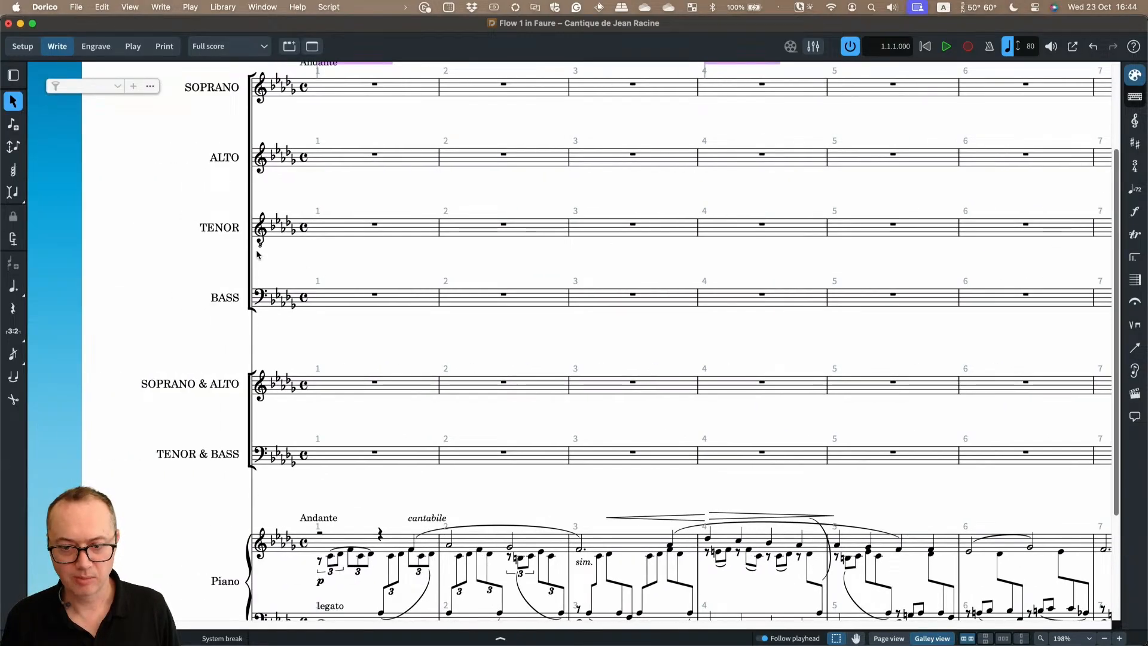
scroll(268, 267, "right", 1)
scroll(268, 268, "right", 10)
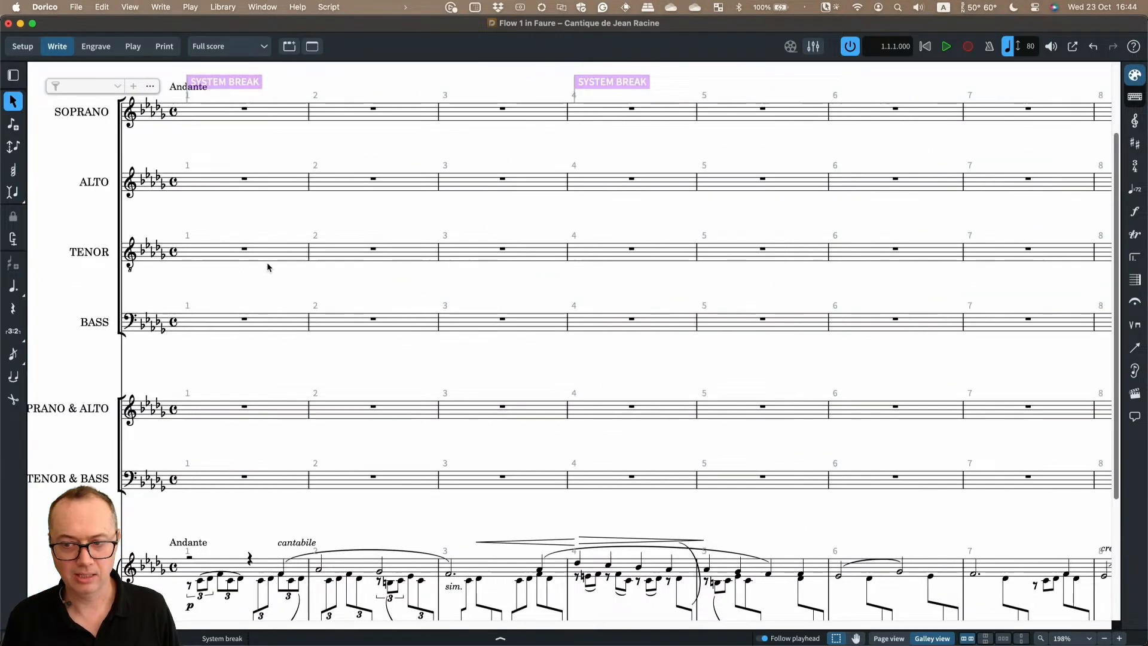
scroll(506, 271, "right", 8)
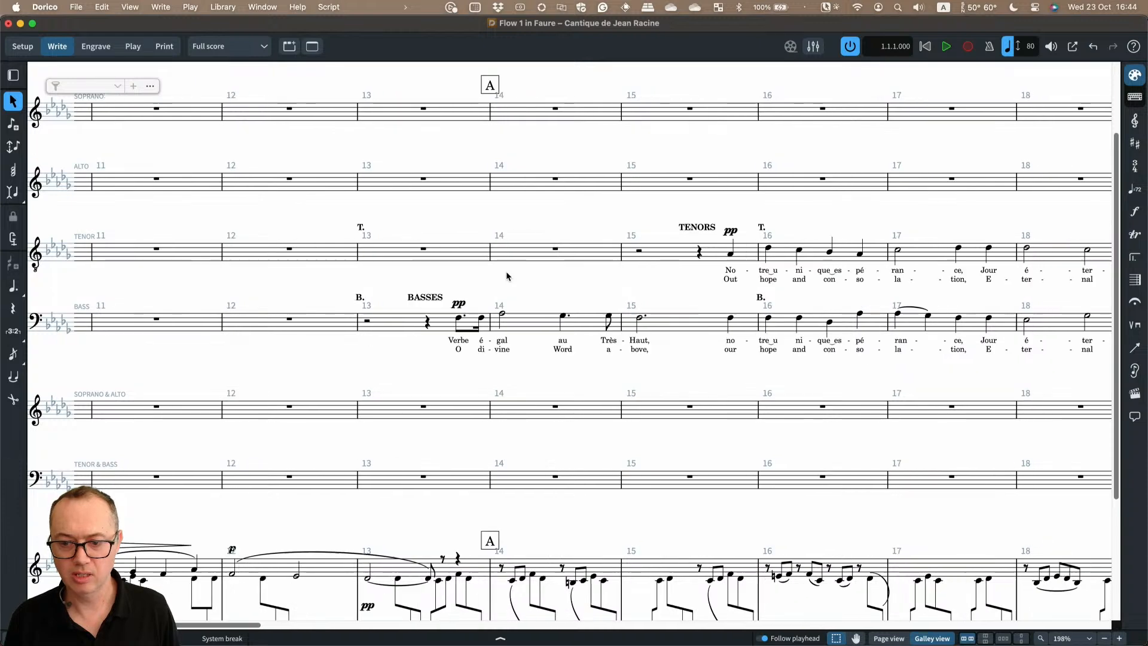
scroll(538, 305, "right", 6)
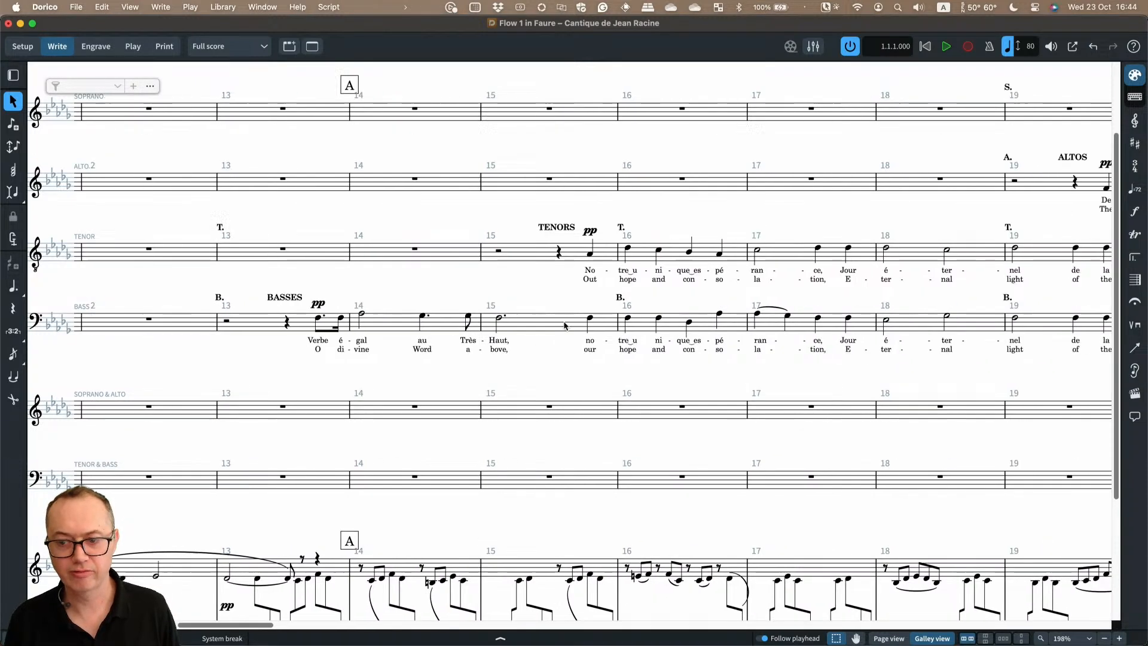
scroll(621, 257, "right", 4)
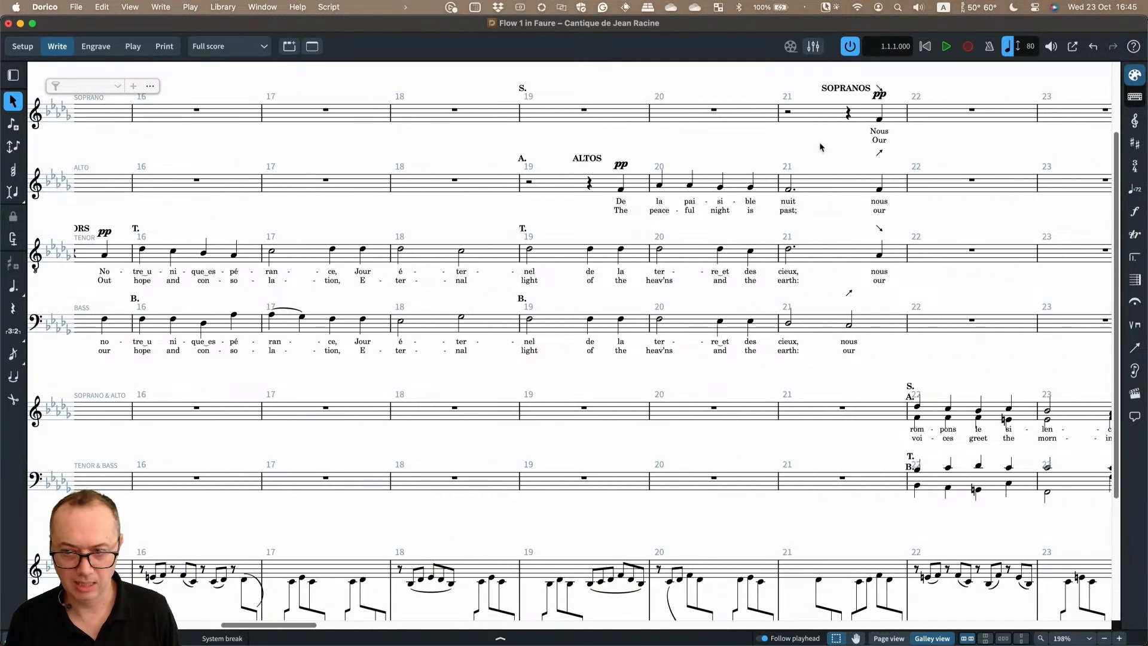
scroll(840, 138, "right", 4)
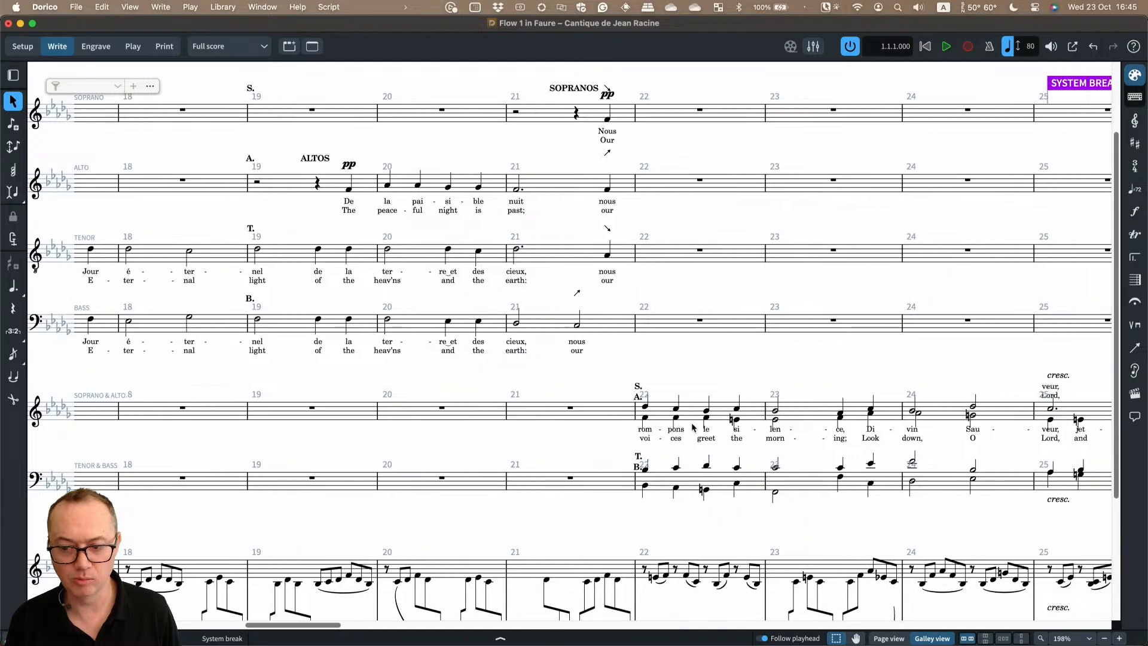
scroll(692, 427, "right", 2)
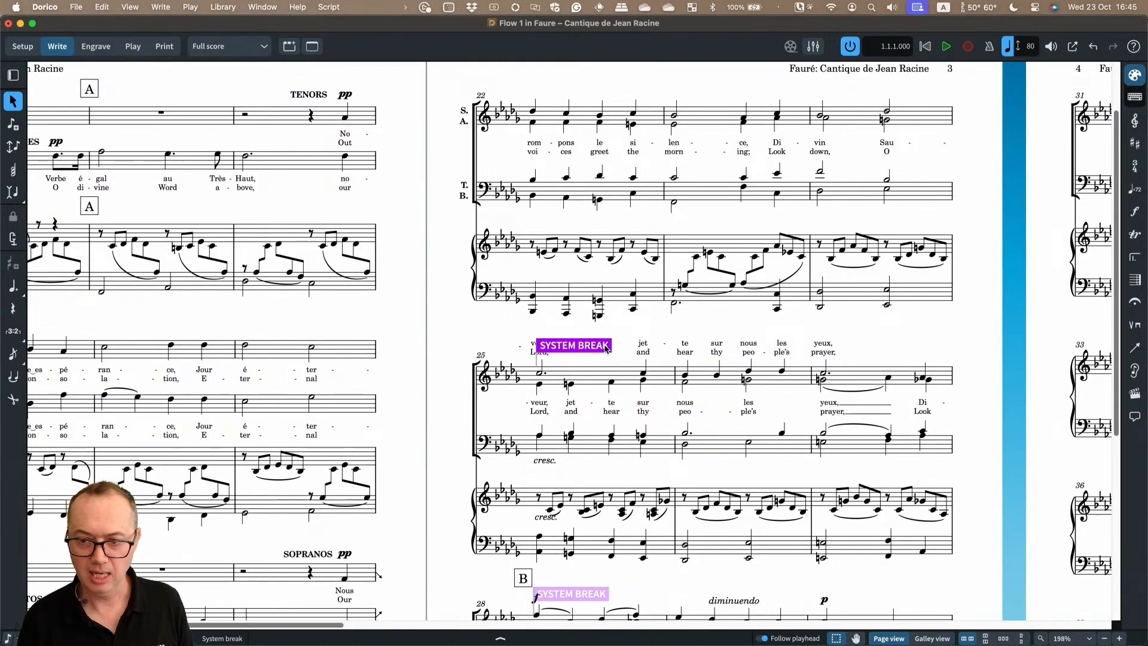
Examine in page view which vocal staves each system uses from page 1 to page 3
key("x")
key("x")
scroll(445, 238, "left", 5)
scroll(445, 238, "left", 5)
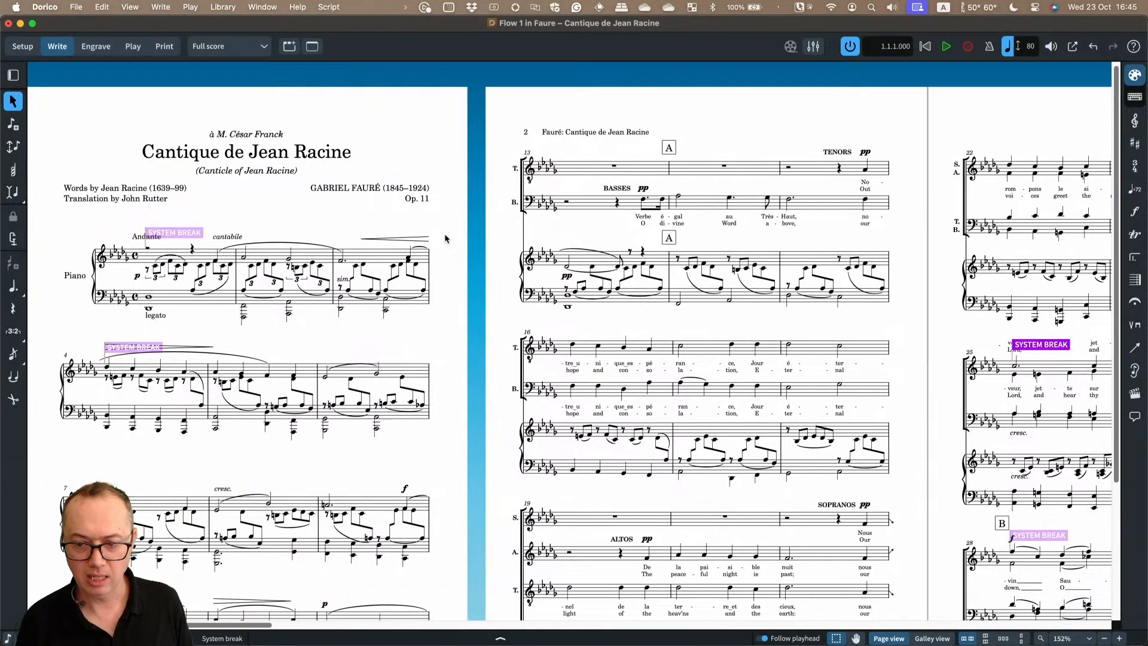
scroll(455, 251, "down", 3)
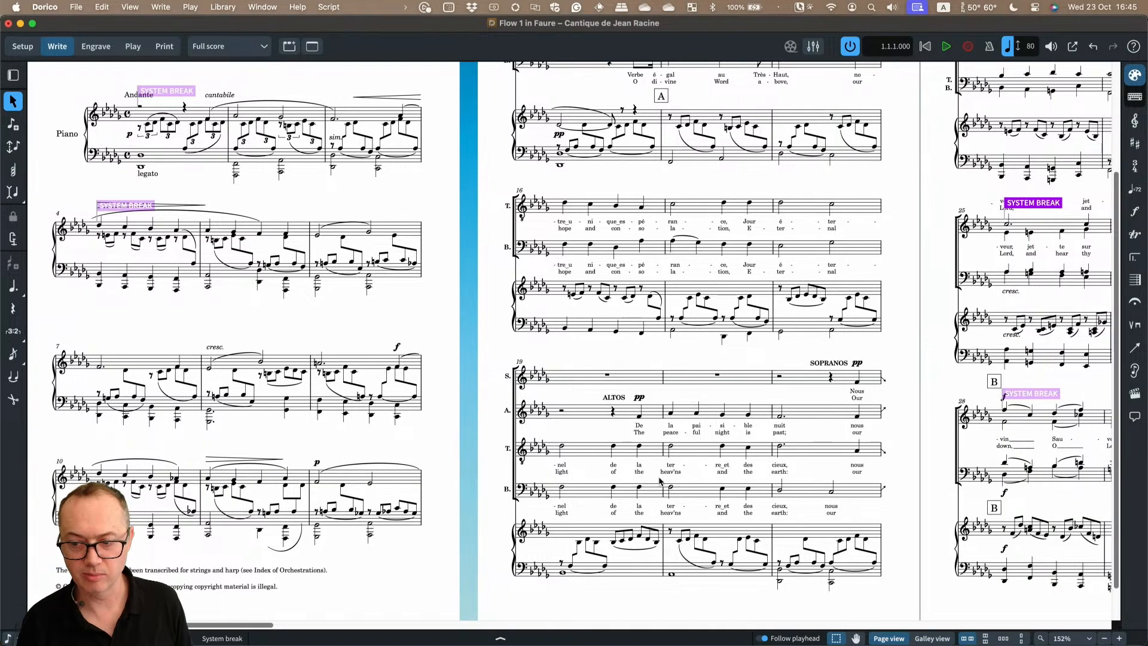
scroll(658, 483, "right", 5)
scroll(669, 206, "right", 4)
scroll(666, 190, "up", 3)
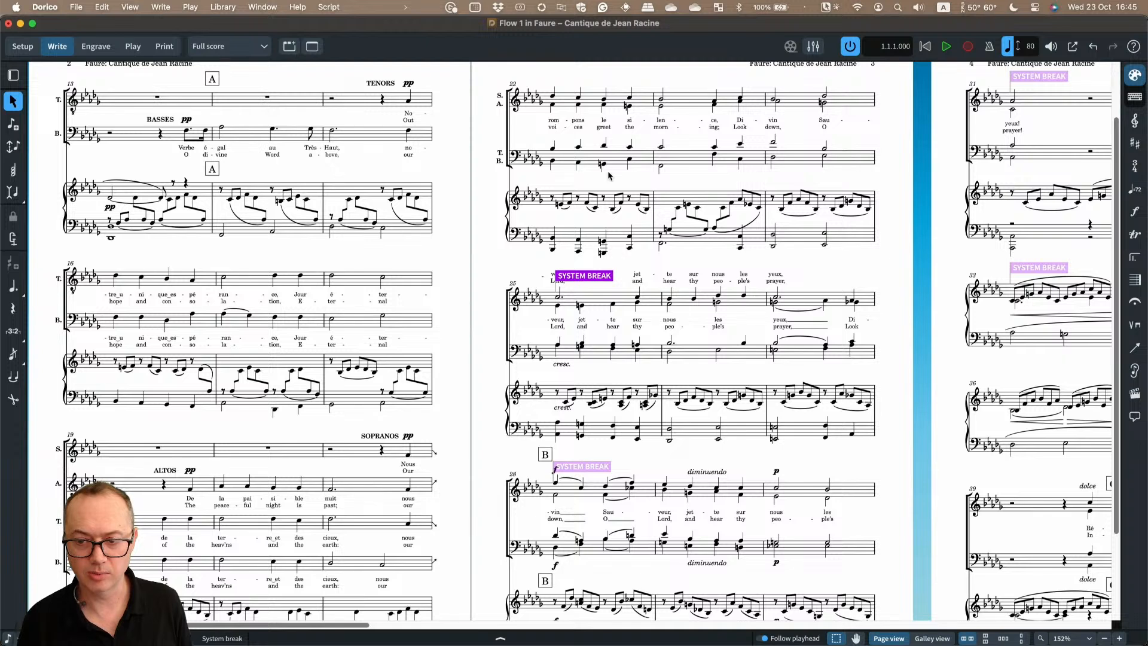
scroll(610, 175, "right", 1)
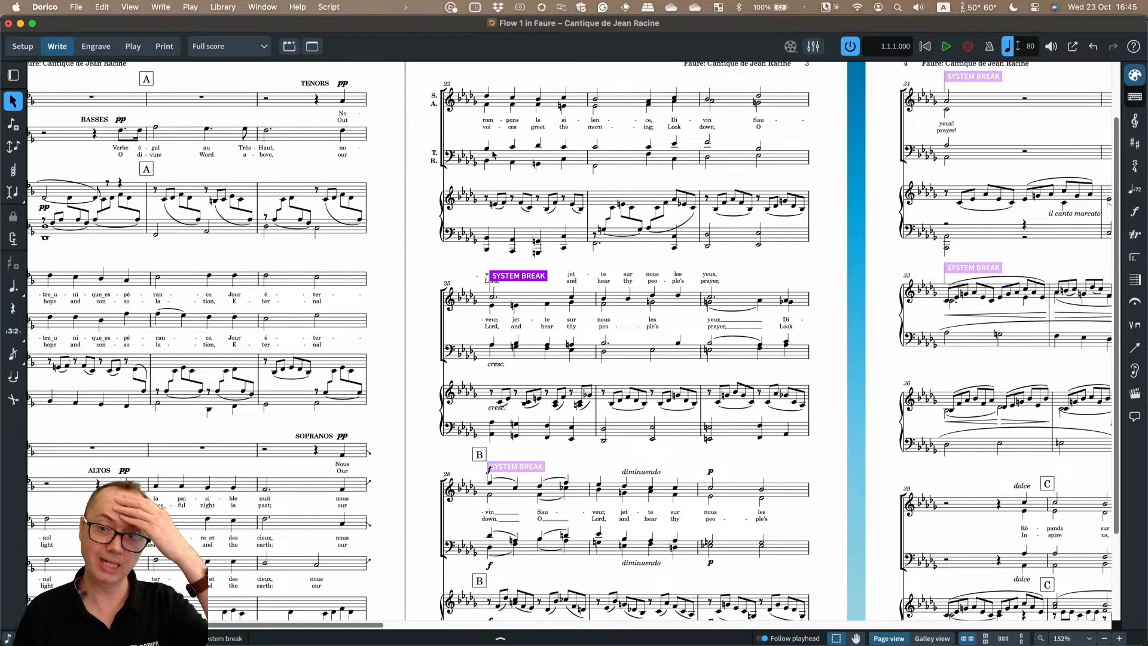
scroll(494, 154, "up", 2)
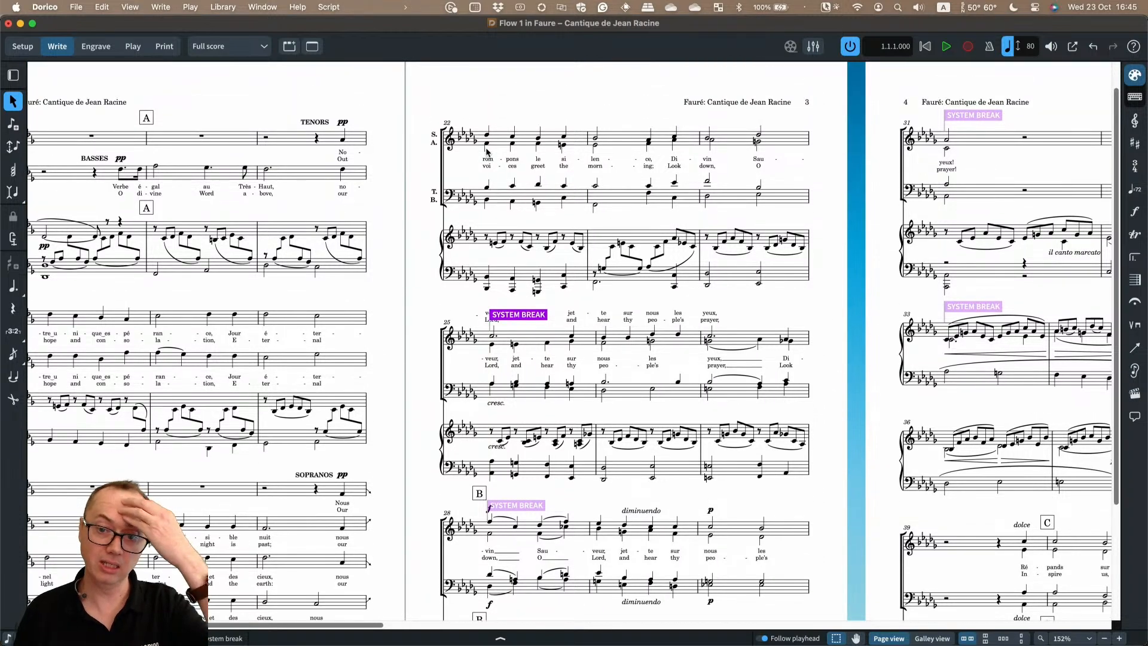
Review the full score's Staff Visibility settings in Layout Options, including Hide empty staves and the excluded players, without changing any
left_click(224, 7)
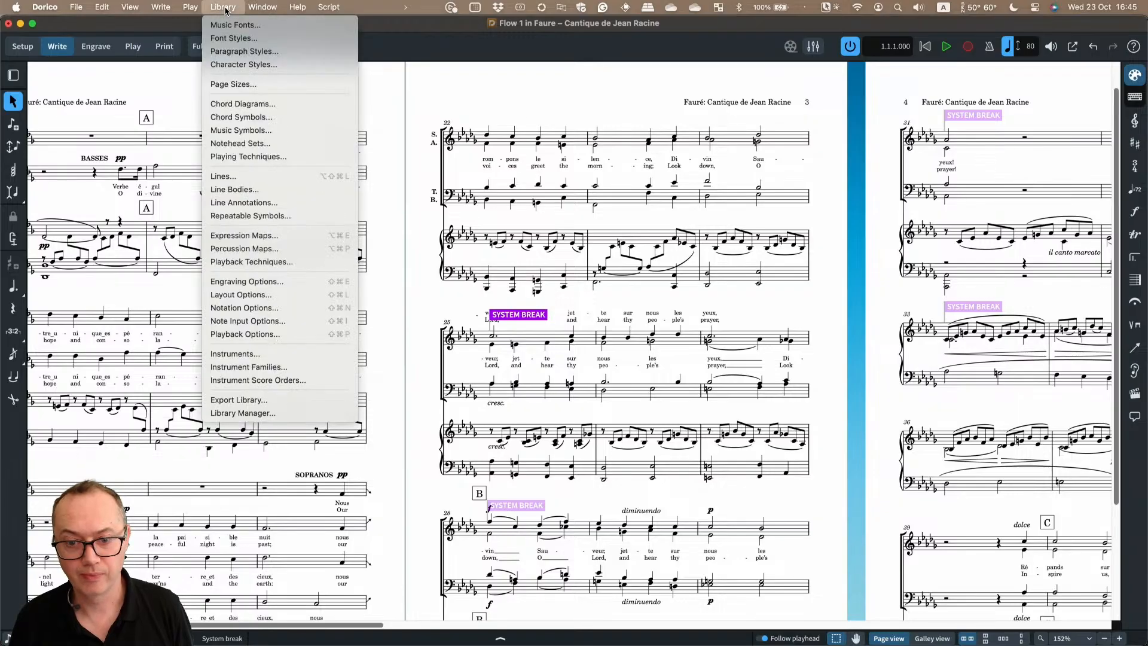
left_click(251, 296)
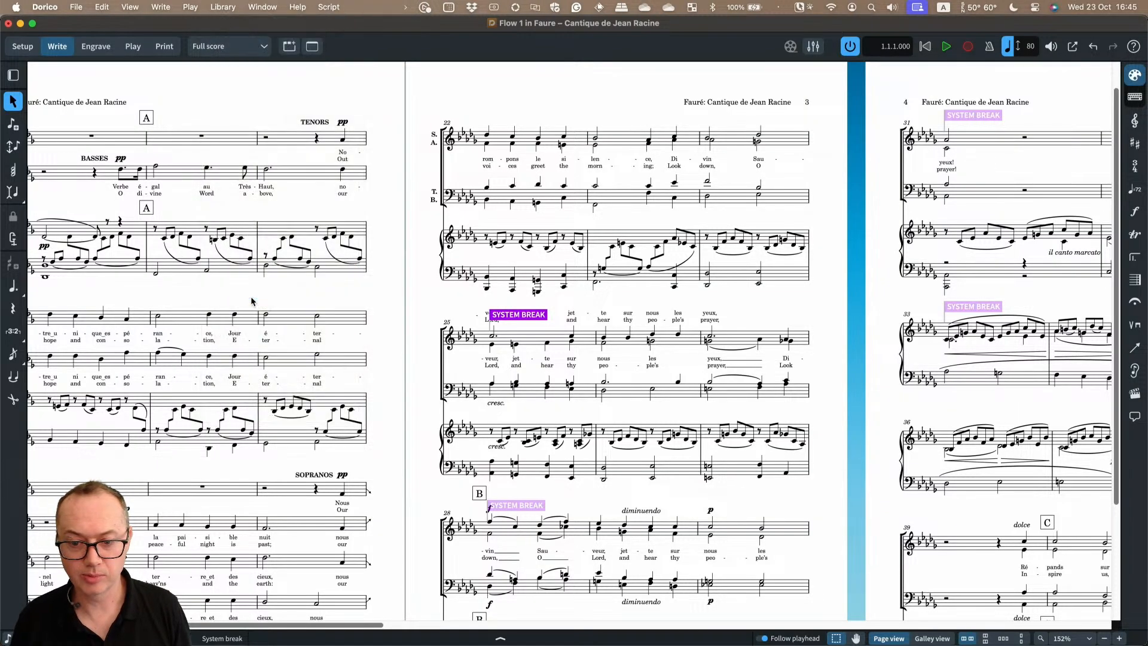
left_click(341, 404)
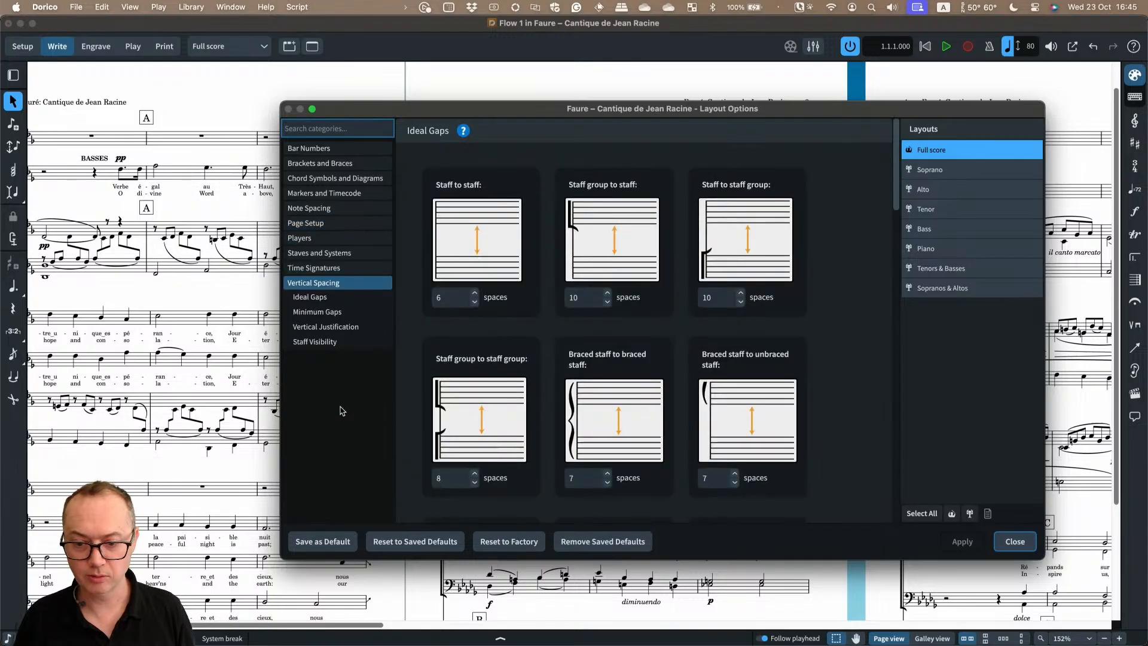
left_click(330, 343)
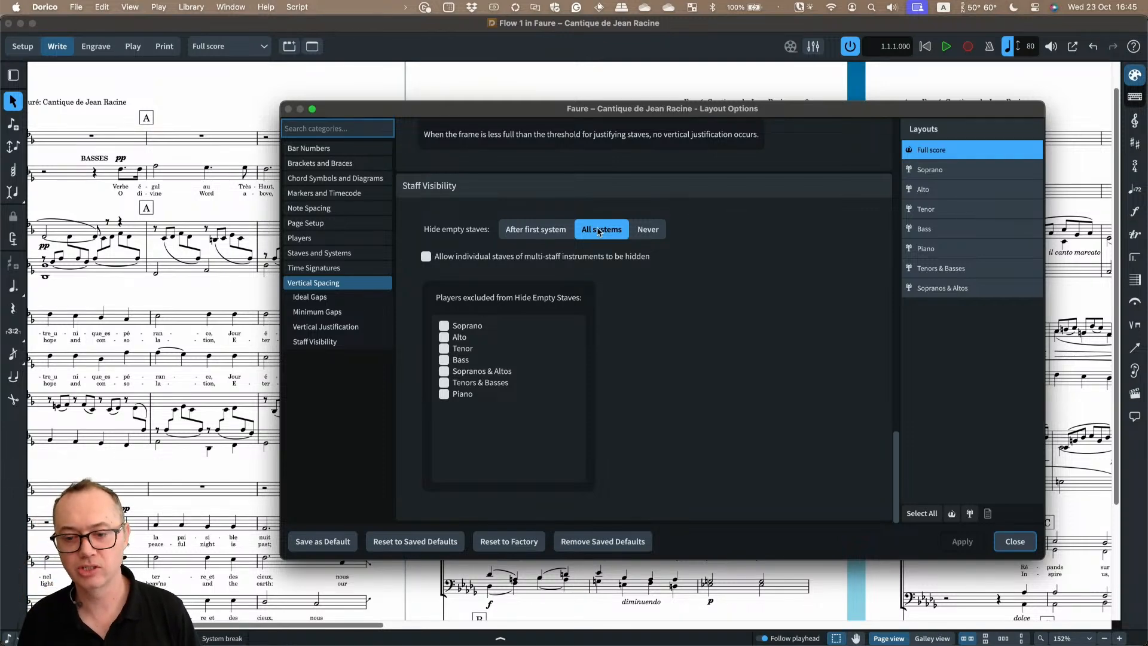
left_click(1015, 542)
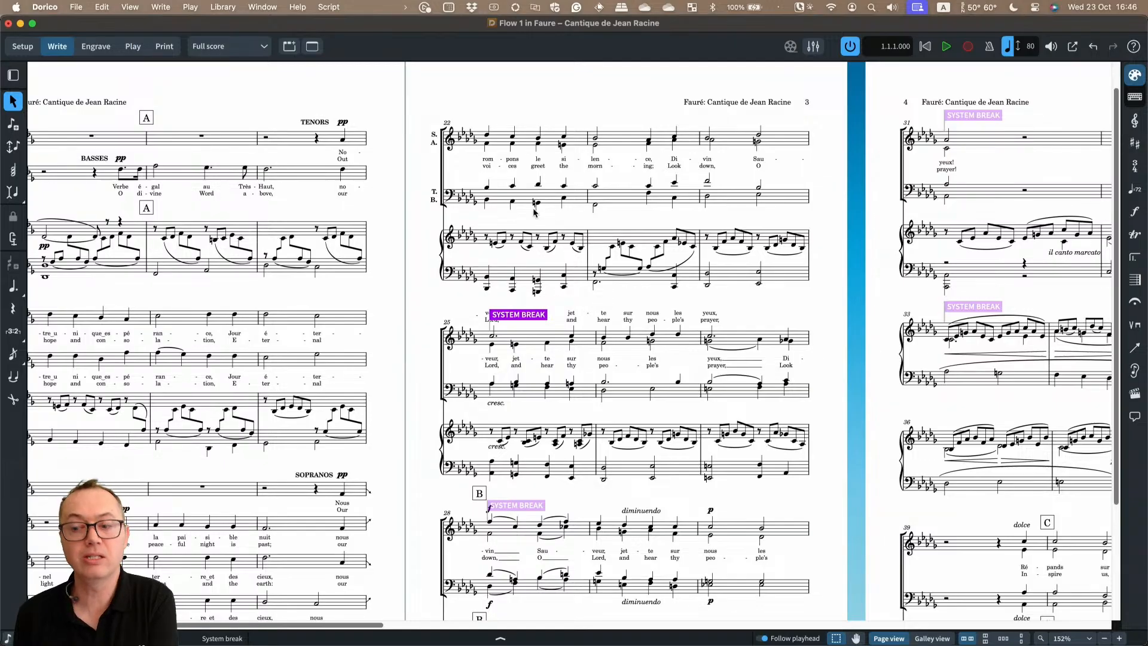
Switch to Engrave mode with the first Sopranos & Altos bar on page 3 selected, and try a system break there, undoing it
left_click(495, 141)
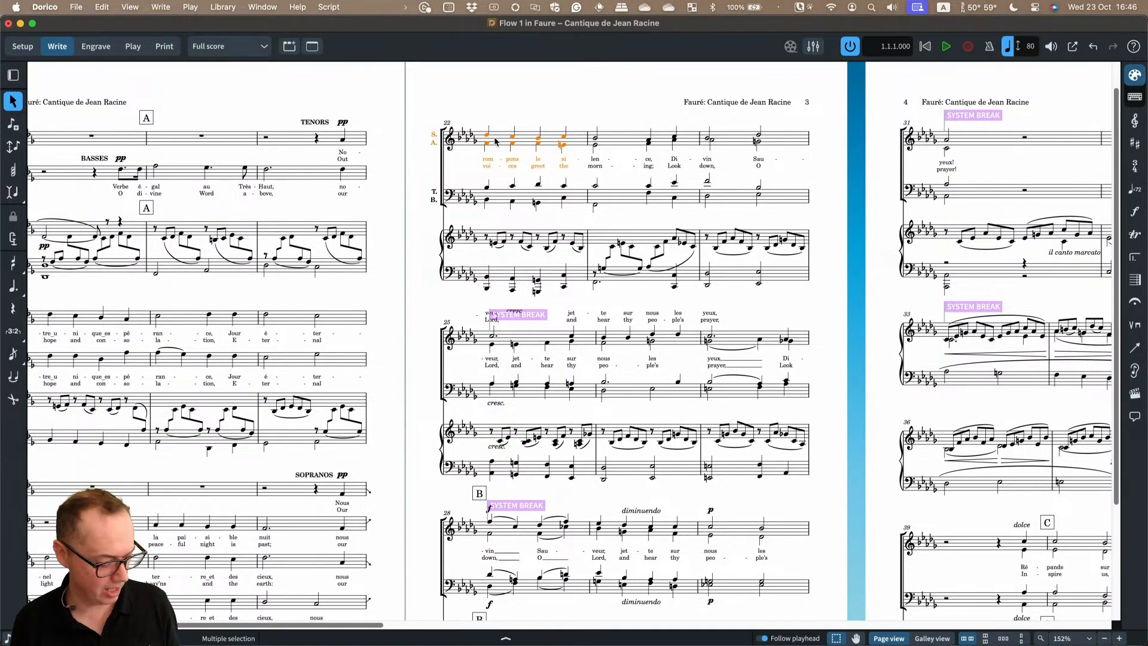
left_click(96, 46)
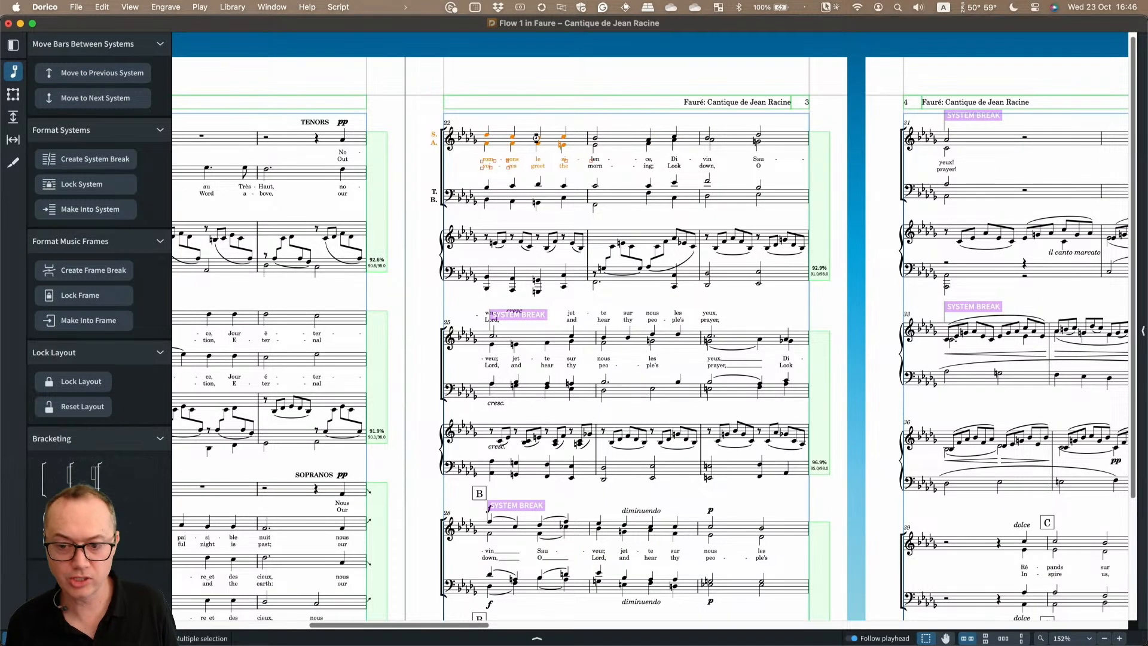
key("shift+s")
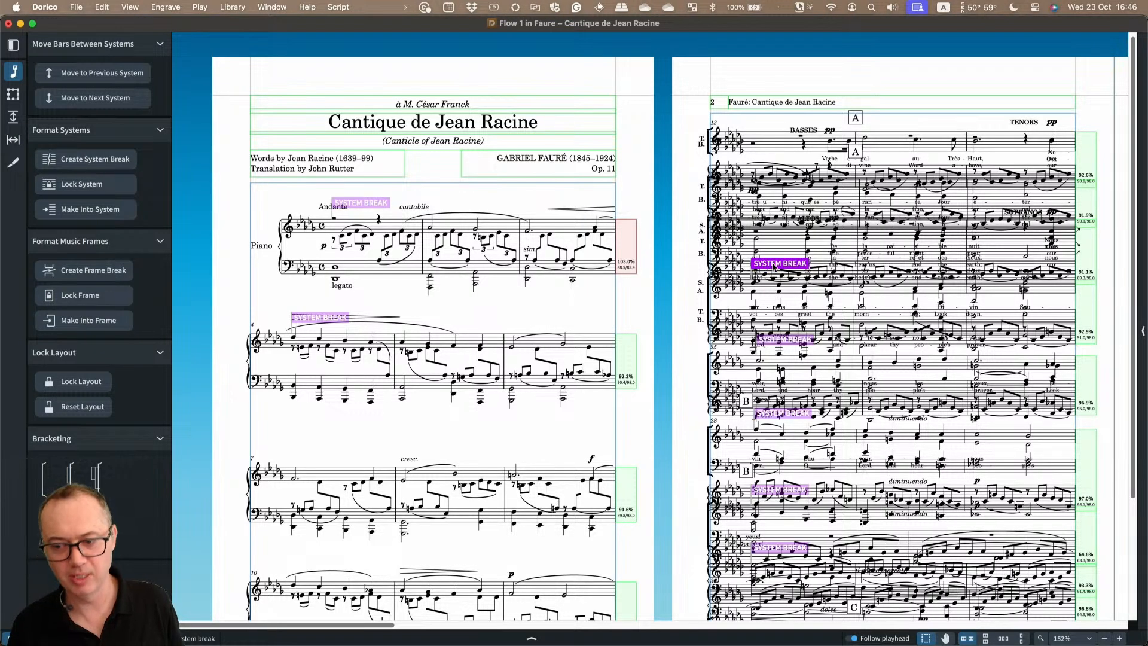
scroll(739, 272, "down", 5)
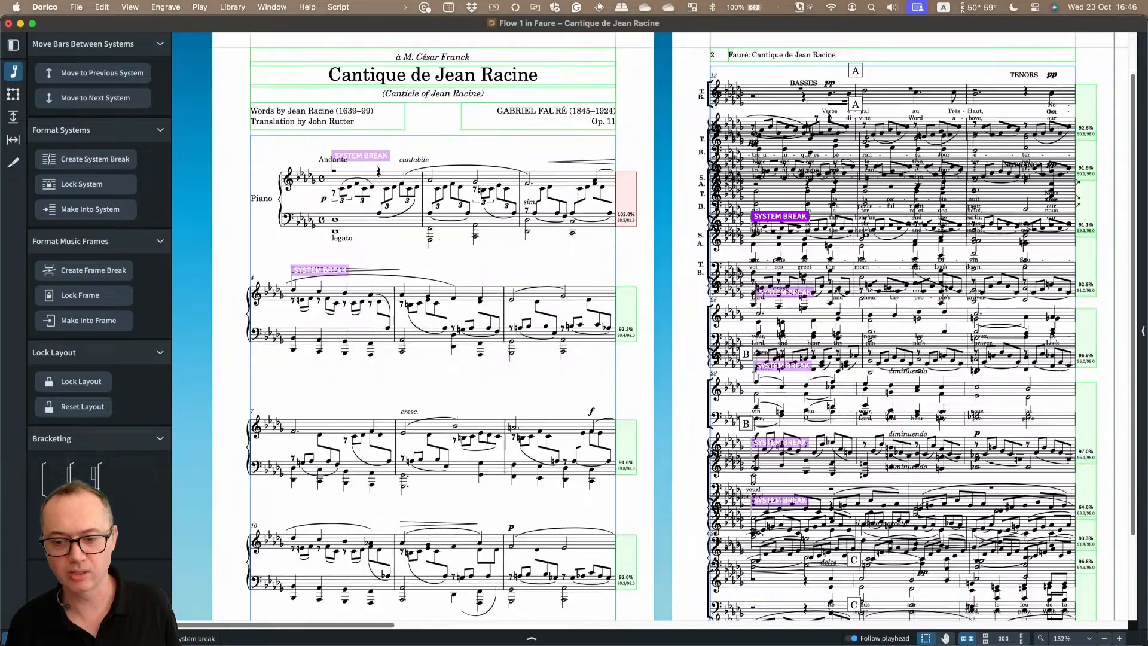
key("super+z")
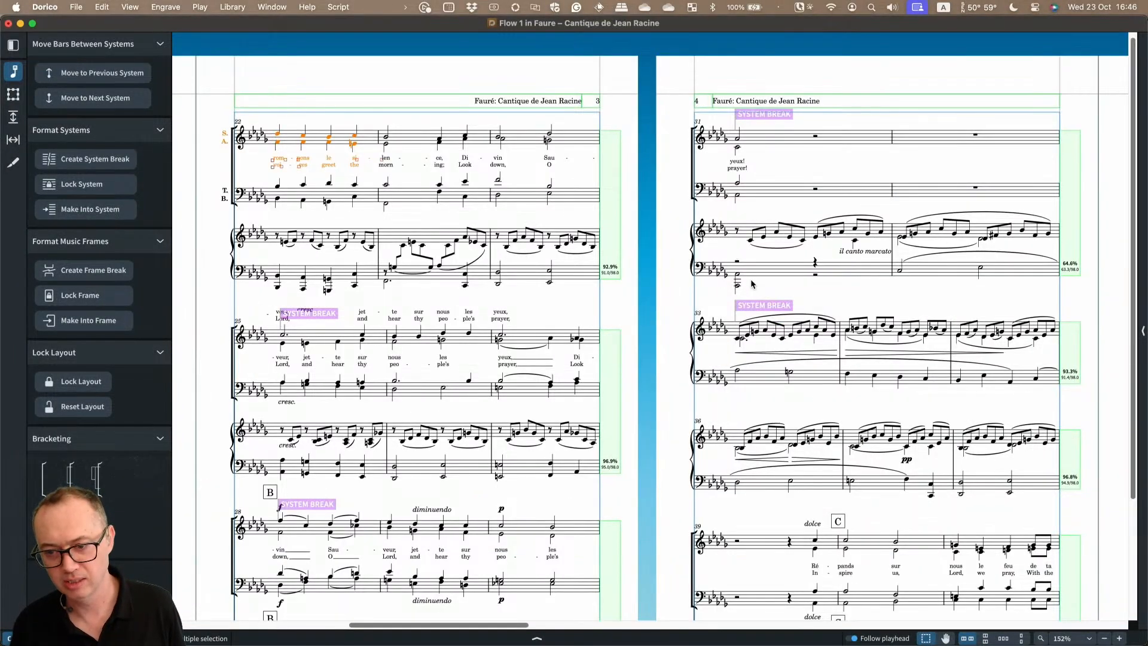
Show the system break properties and try Wait for next system break on the bar 25 break, turning it off again
left_click(757, 117)
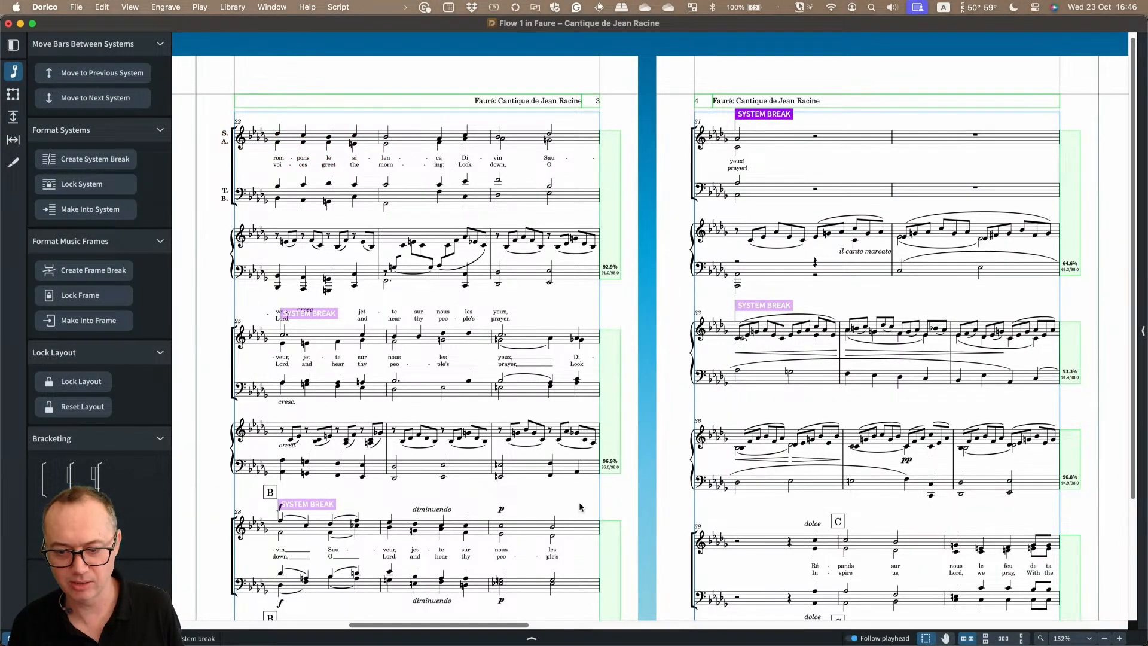
left_click(532, 638)
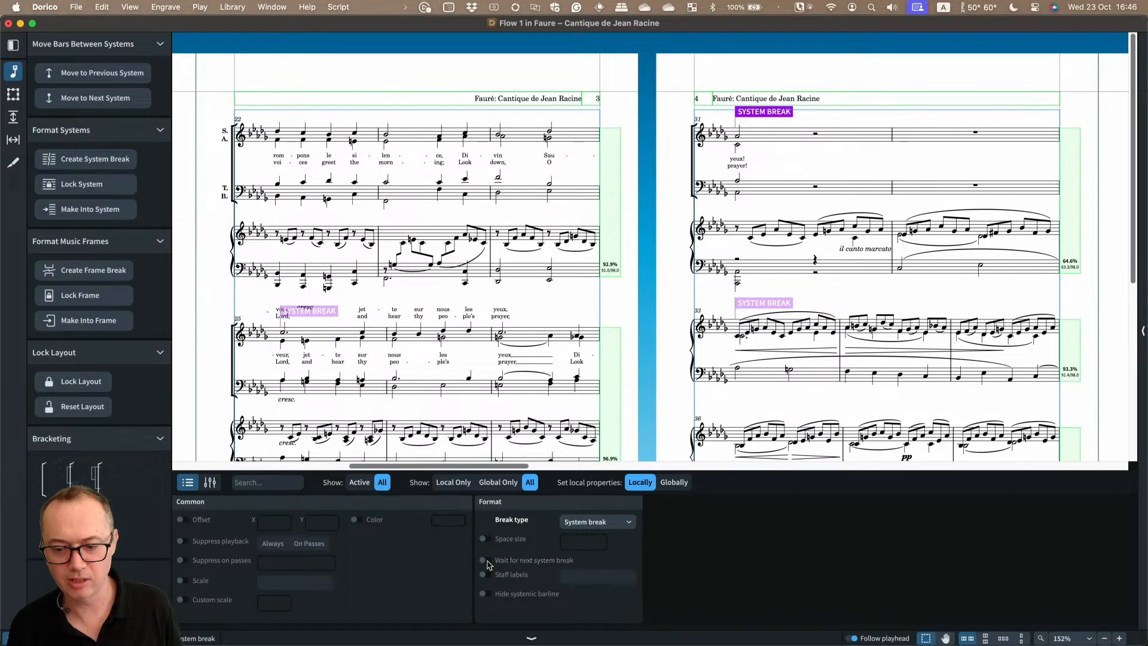
left_click(331, 313)
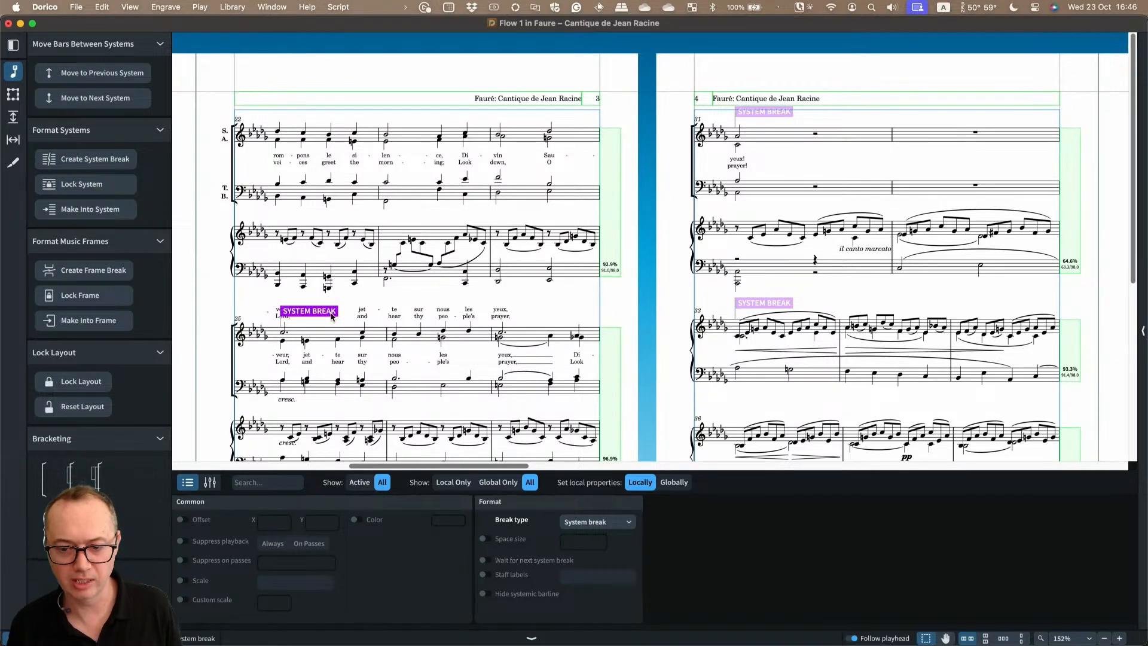
left_click(486, 561)
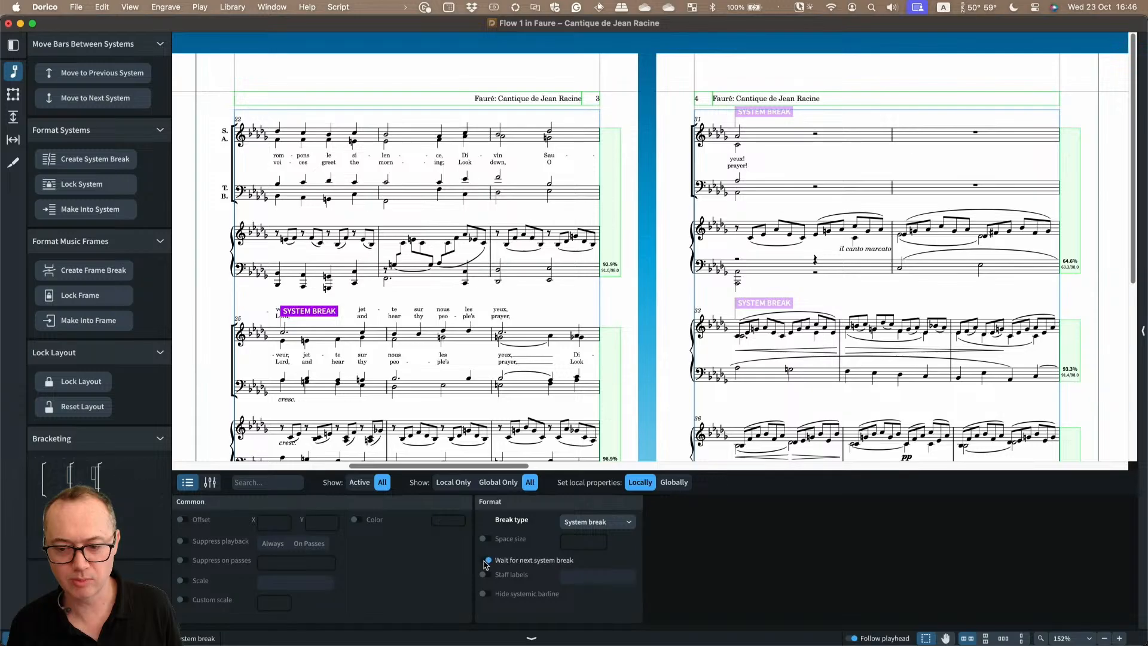
left_click(488, 561)
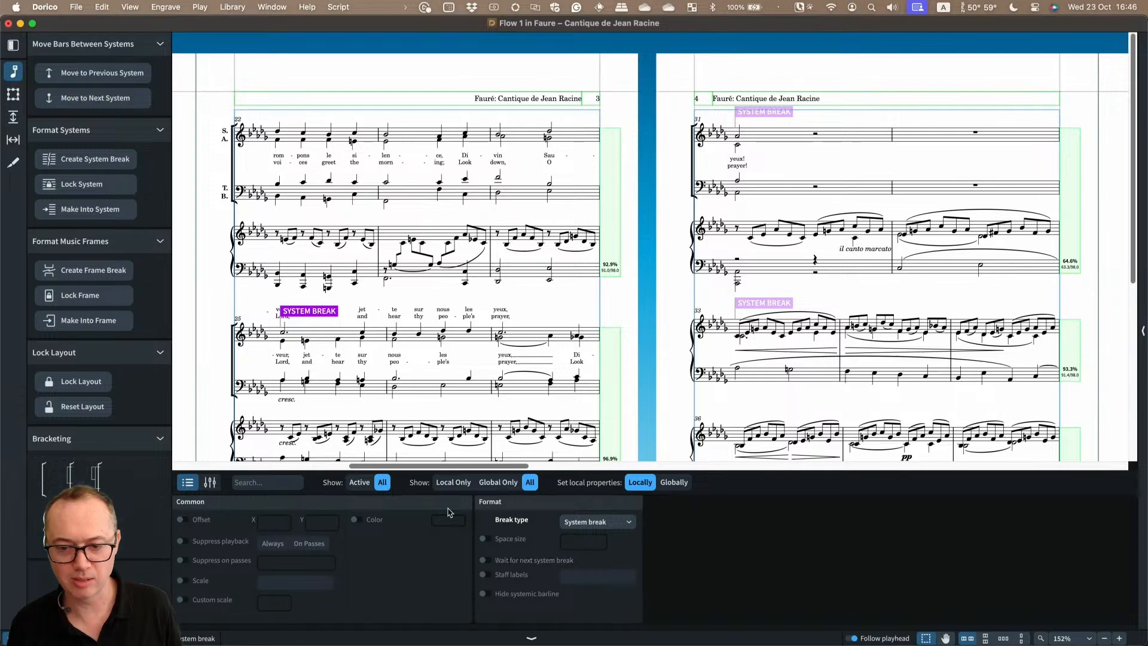
Try a system break at bar 22 with Wait for next system break turned on and off, and undo it all
key("Escape")
left_click(279, 134)
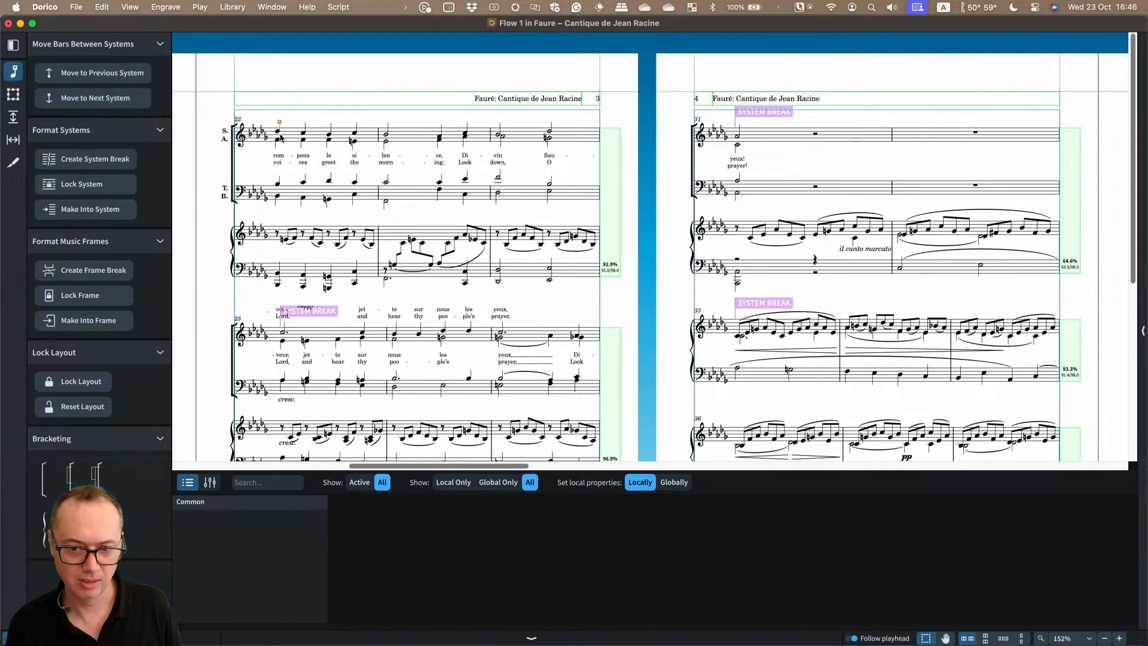
key("shift+s")
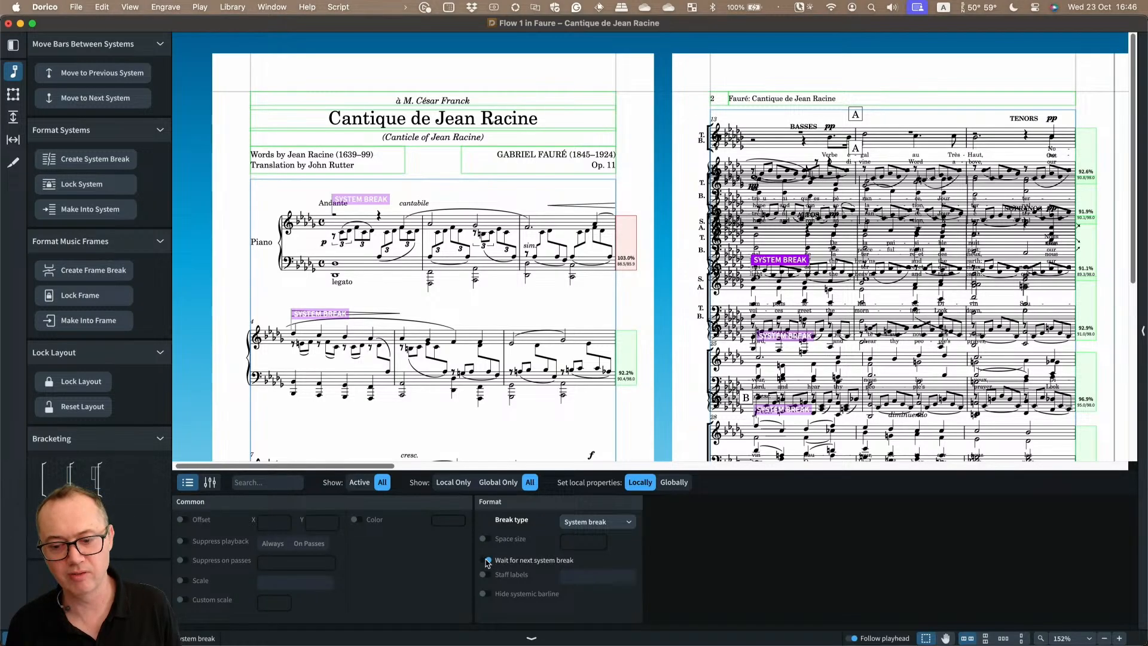
key("super+z")
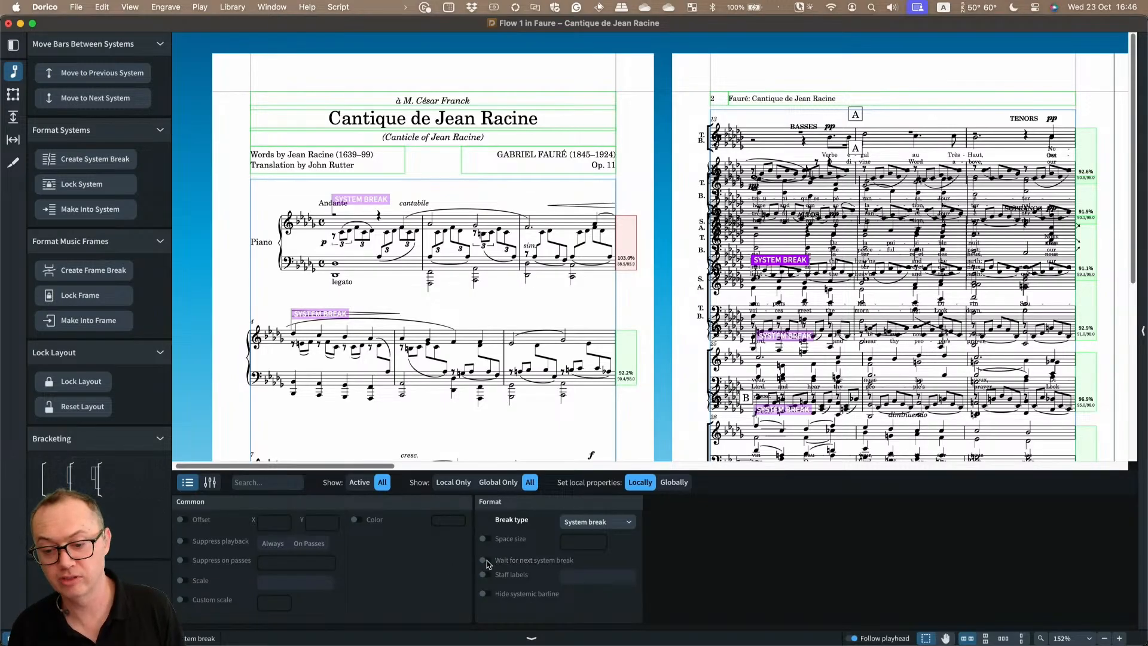
key("super+z")
key("super+z")
key("super+z")
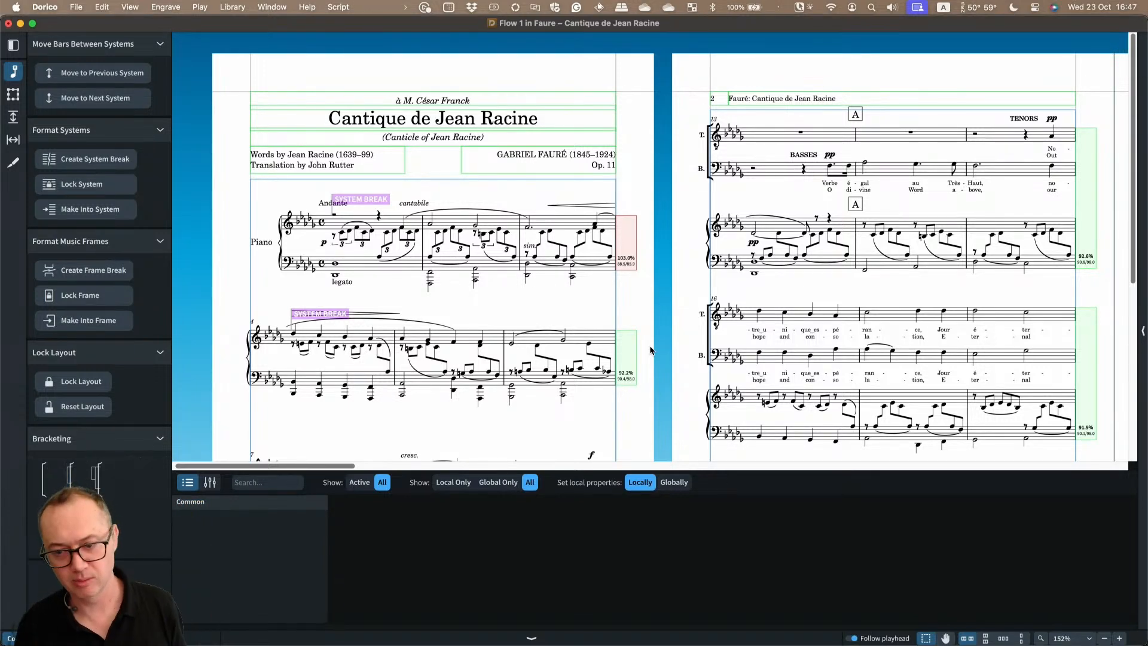
Return to the systems on pages 2 and 3 and hide the properties
scroll(660, 332, "right", 3)
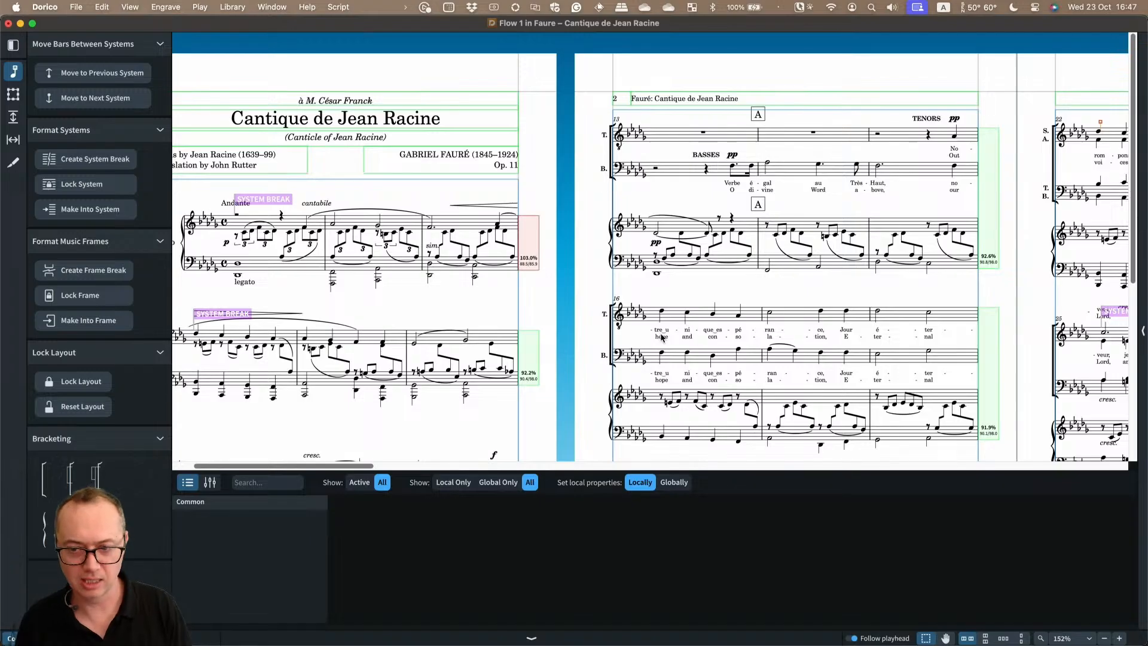
scroll(680, 312, "right", 10)
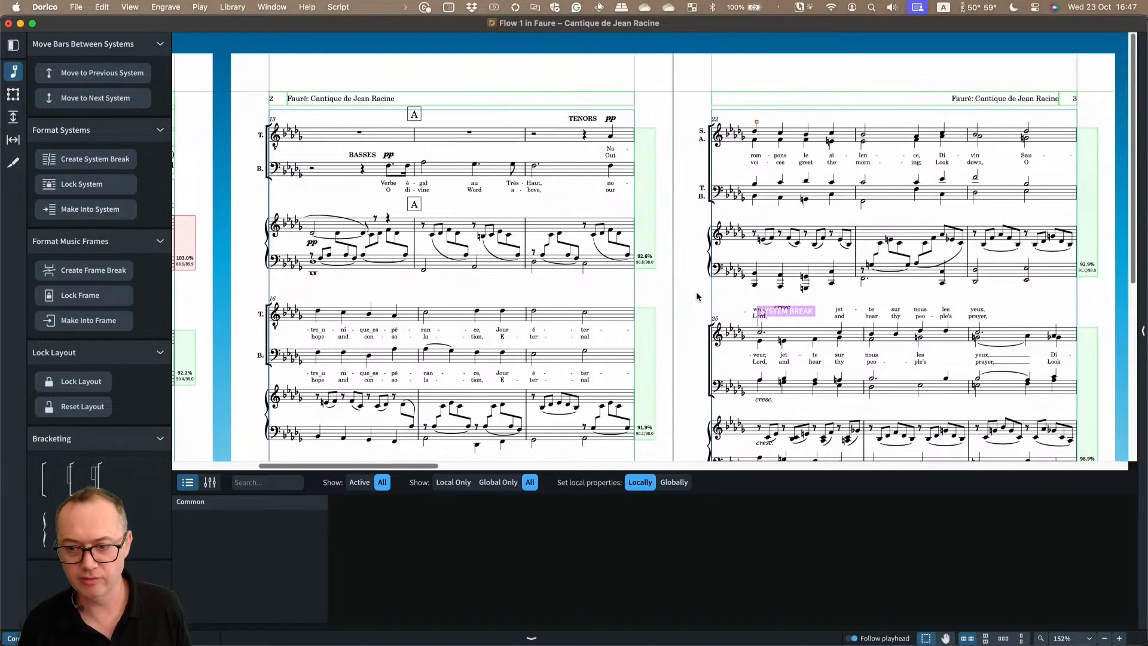
key("super+8")
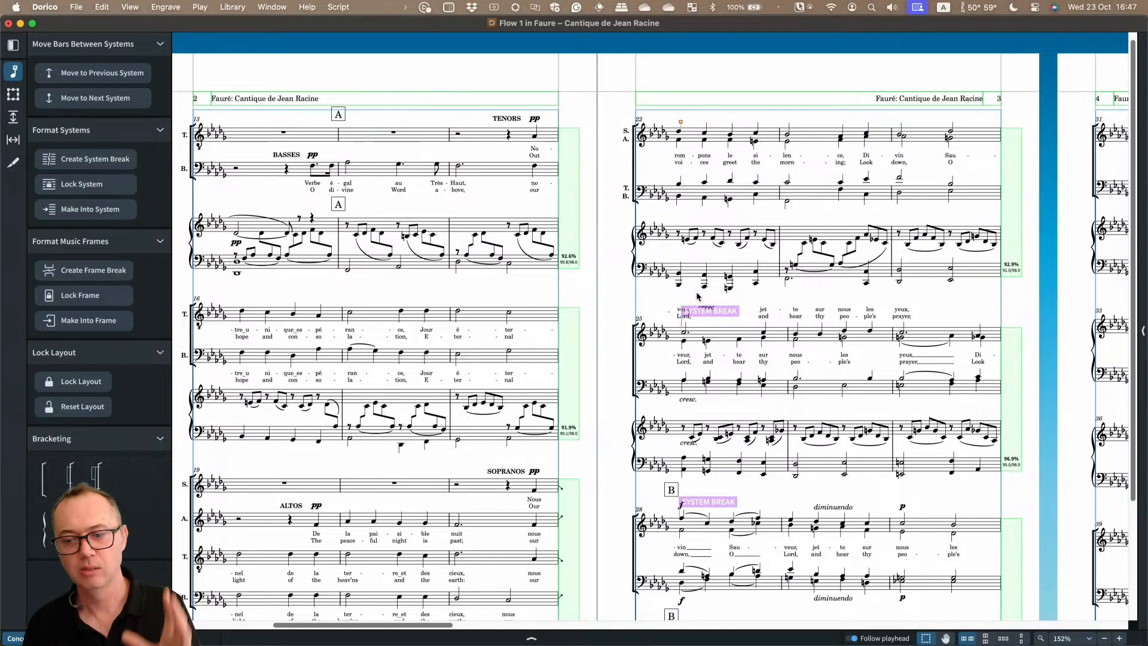
Try the Reset, Show and Hide options for the Soprano staff in the bar 25 break's manual staff visibility, and discard them
left_click(732, 313)
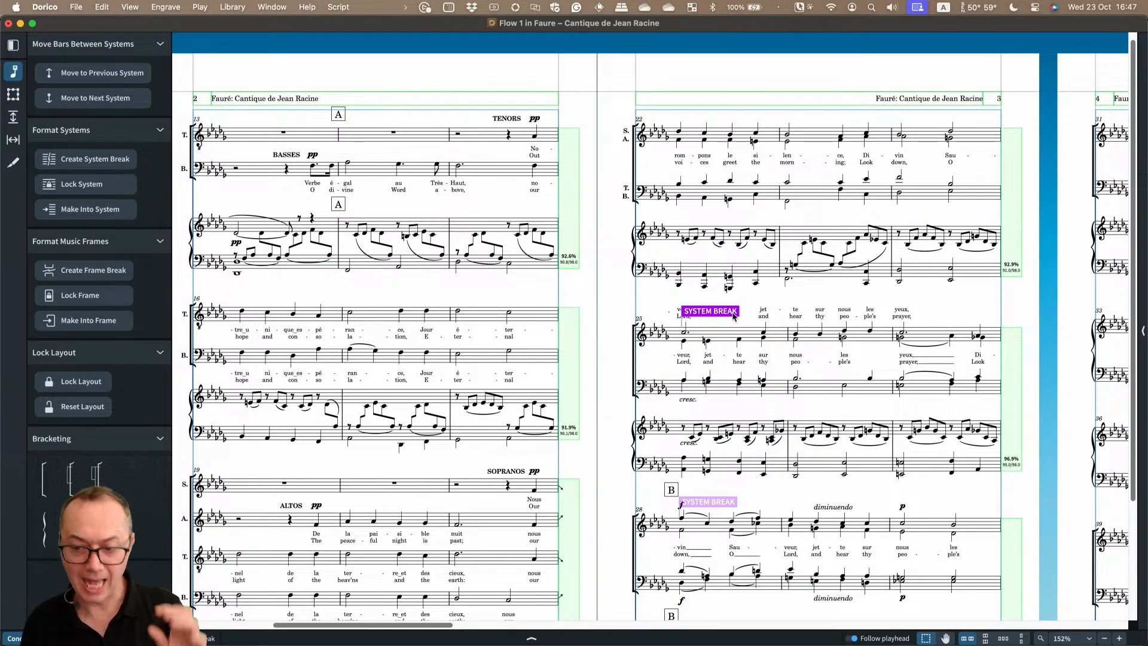
double_click(733, 315)
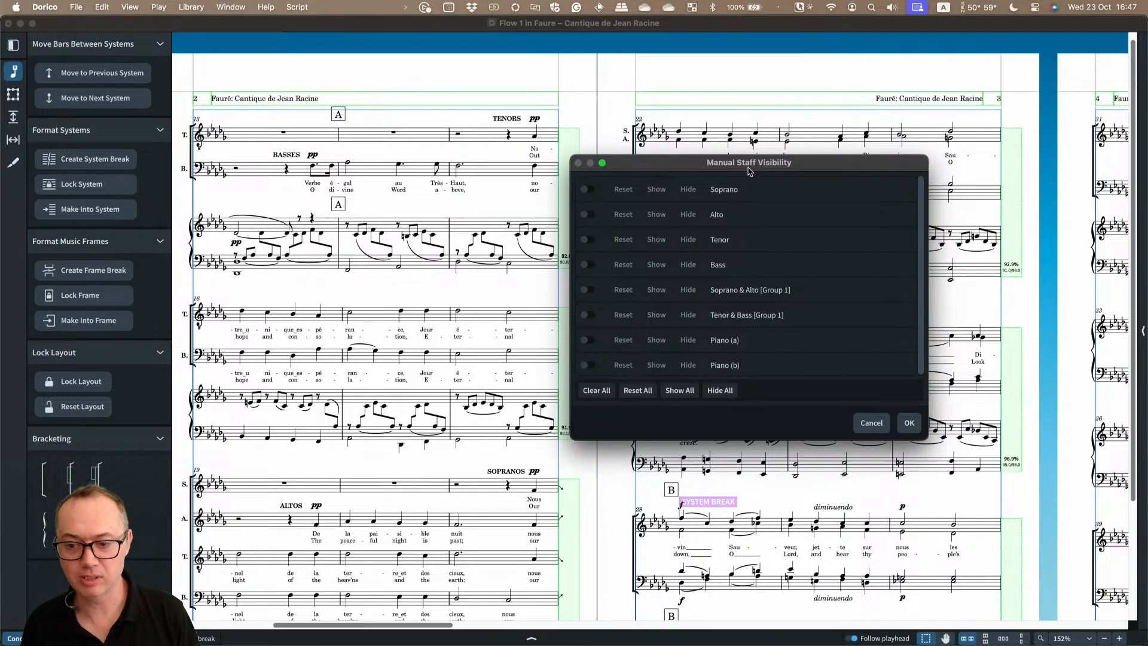
left_click(590, 190)
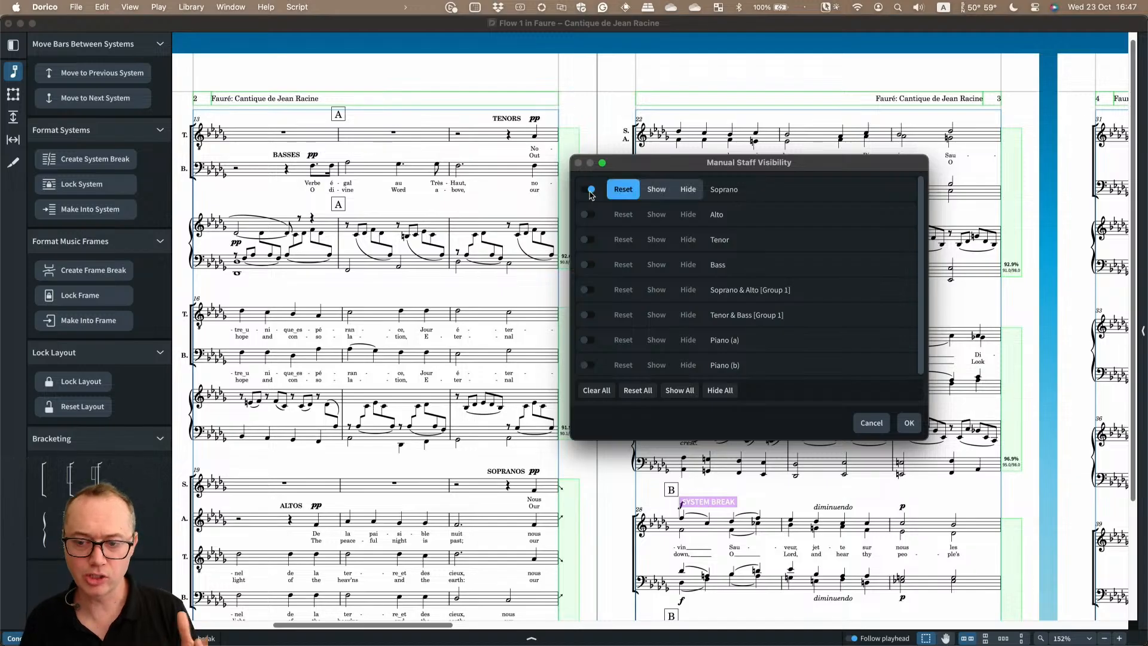
left_click(650, 192)
left_click(681, 190)
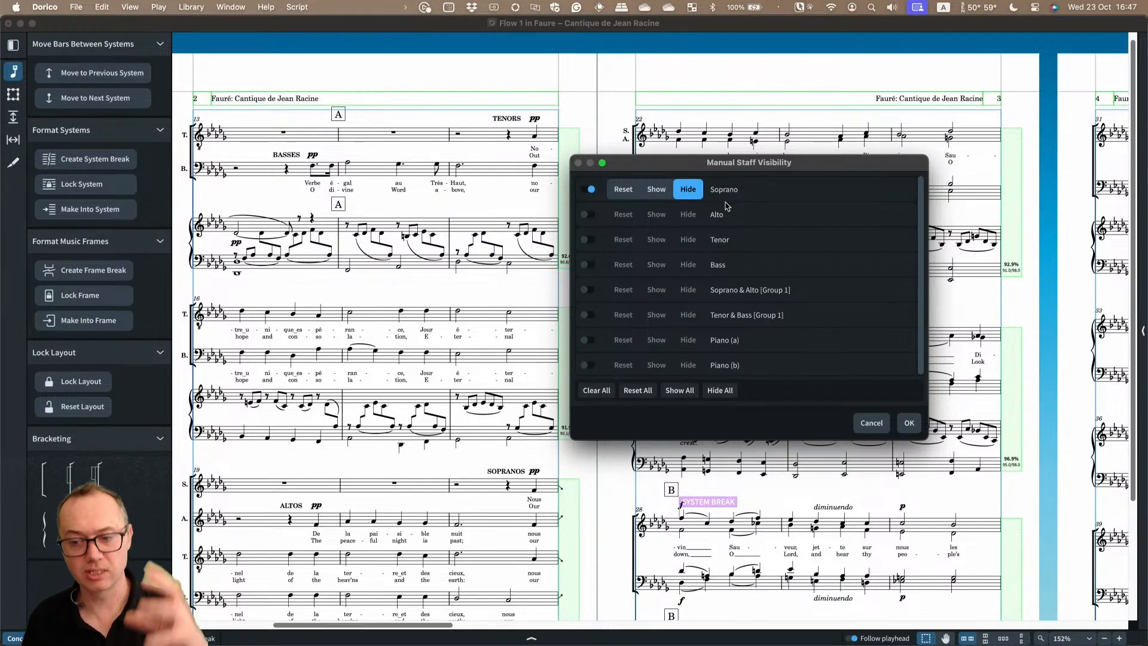
left_click(590, 190)
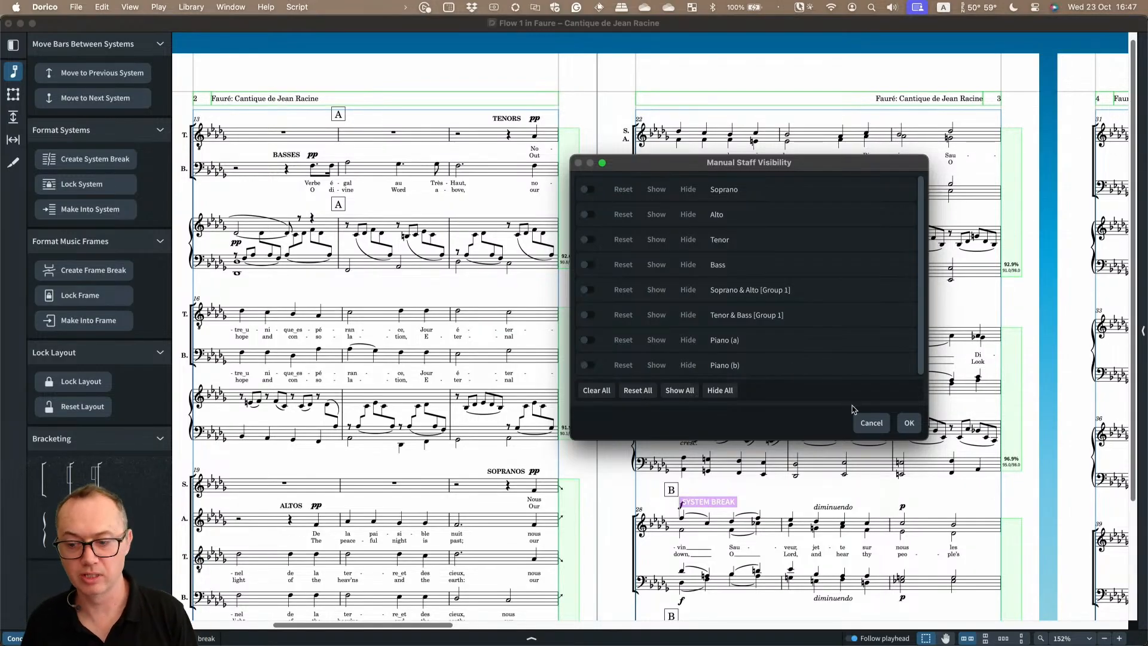
left_click(871, 423)
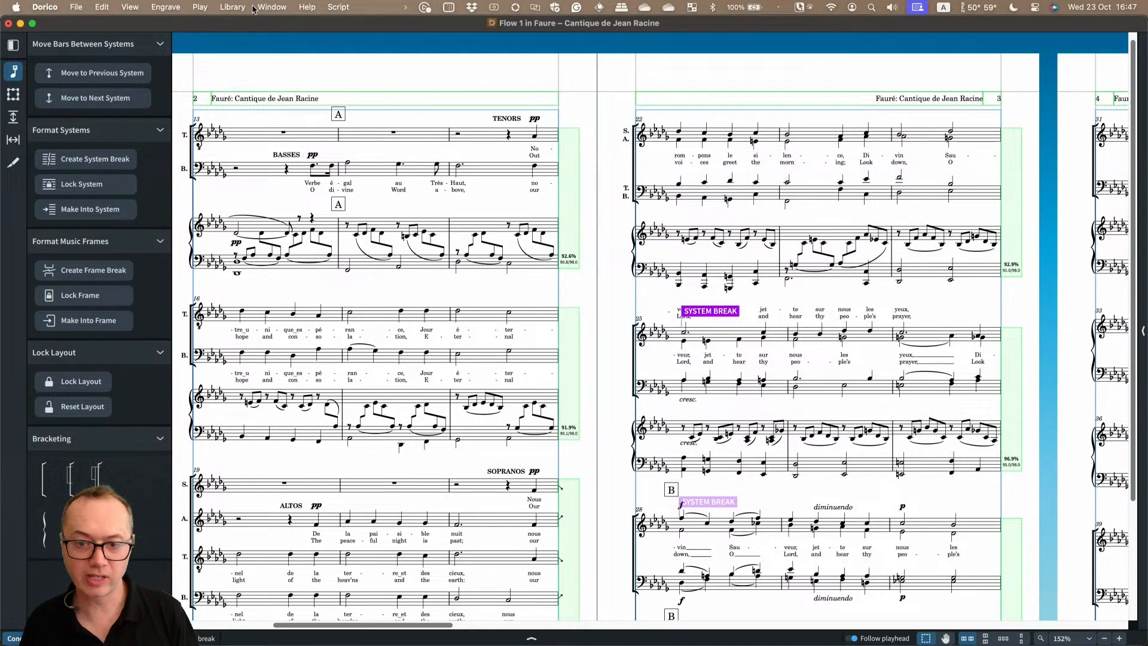
Compare the Hide empty staves setting in Layout Options with the manual staff visibility list of the bar 25 break, changing neither
left_click(232, 7)
left_click(266, 296)
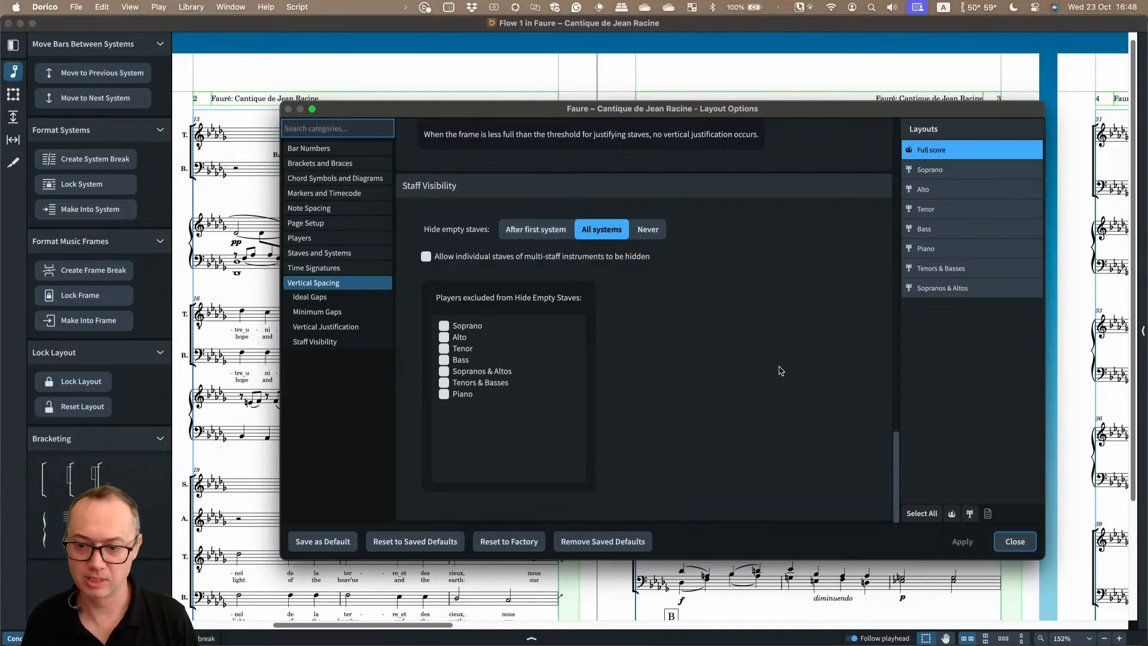
left_click(1015, 541)
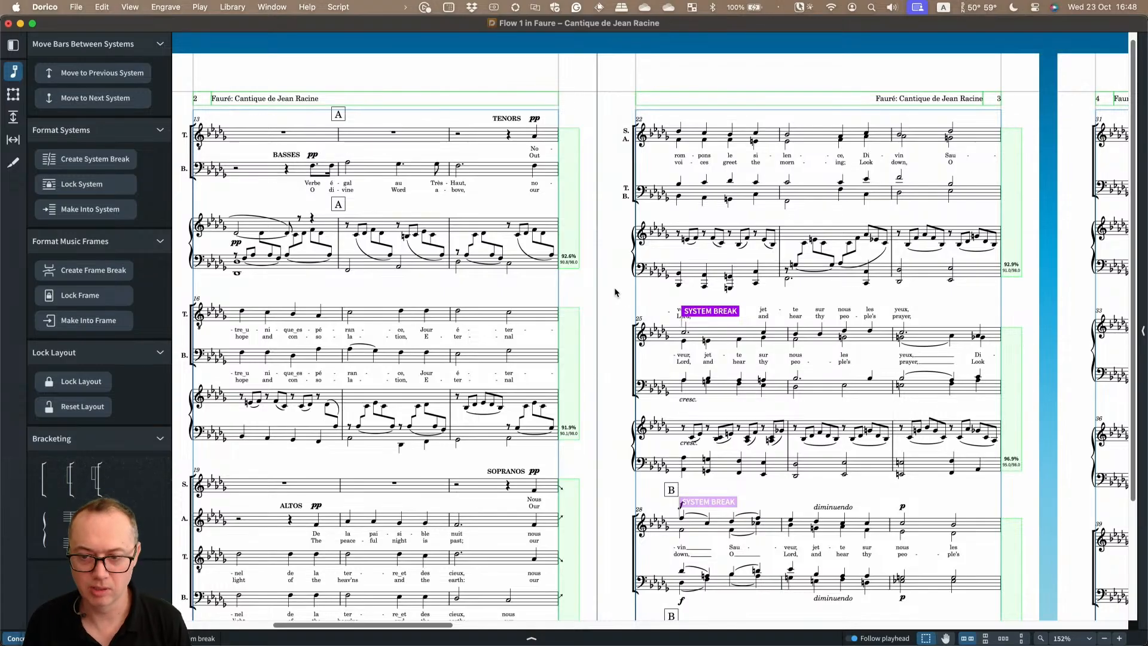
double_click(728, 314)
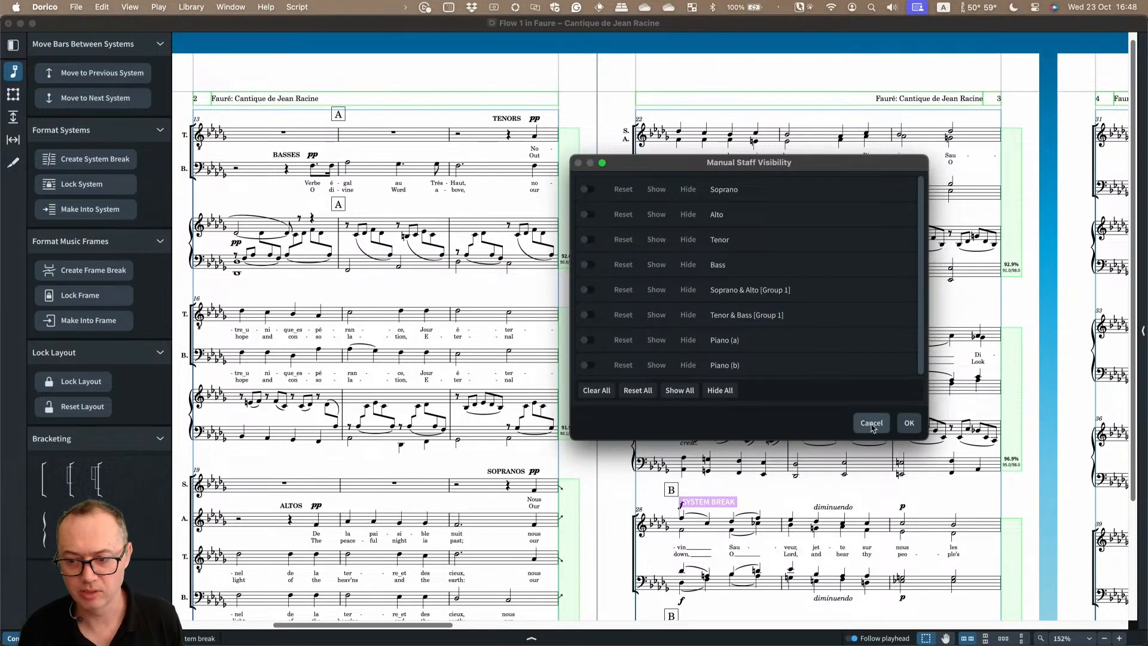
left_click(872, 423)
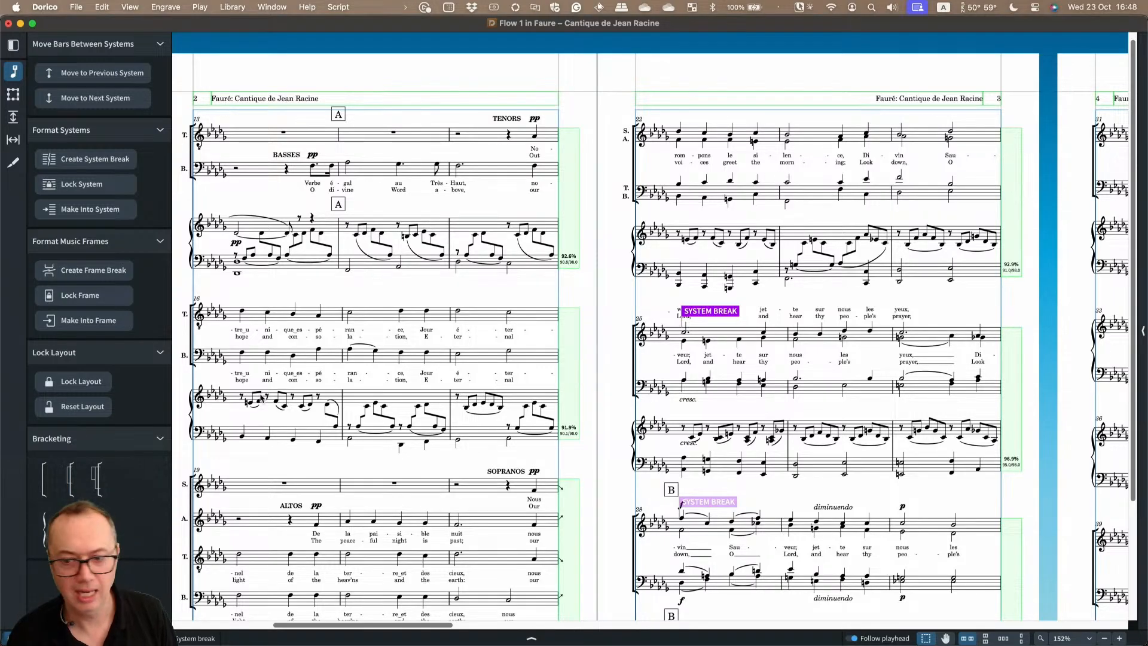
Insert an explicit bracket across the Soprano, Alto, Tenor and Bass staves in the system starting at bar 19
left_click(611, 221)
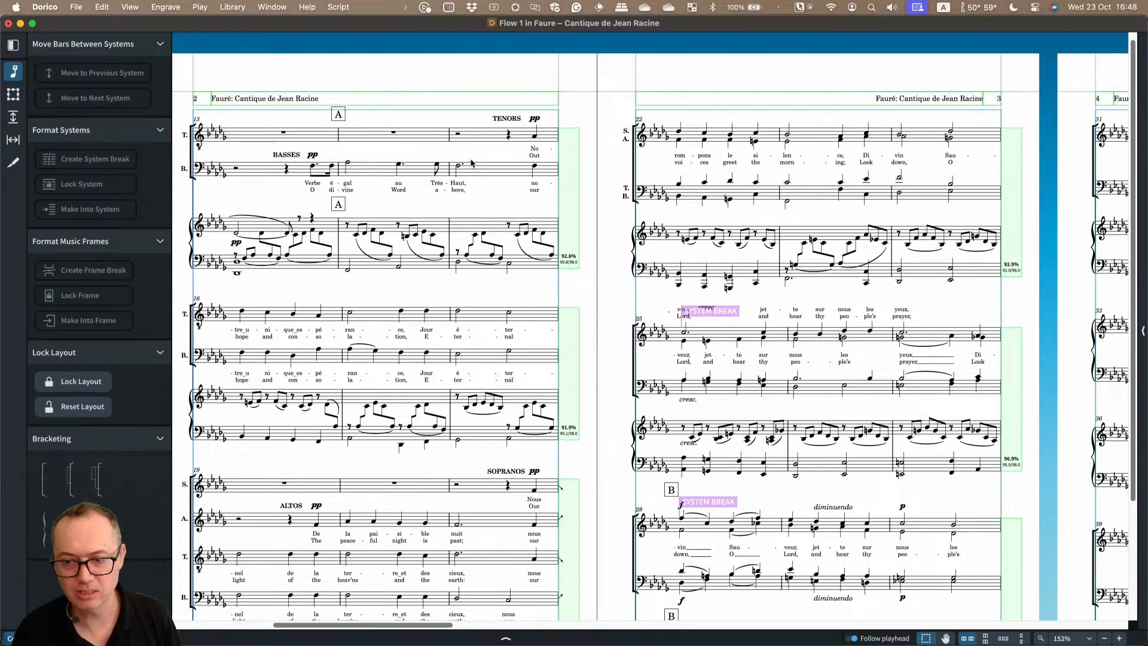
key("z")
scroll(643, 192, "left", 10)
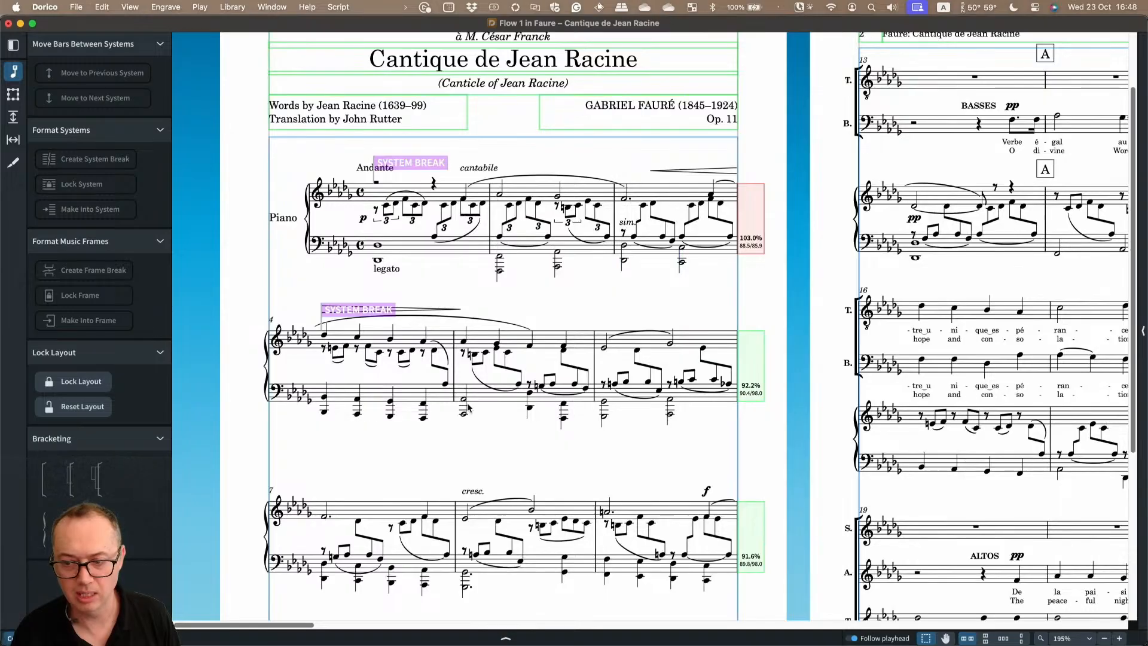
scroll(468, 405, "down", 3)
scroll(468, 405, "down", 3)
scroll(469, 405, "right", 10)
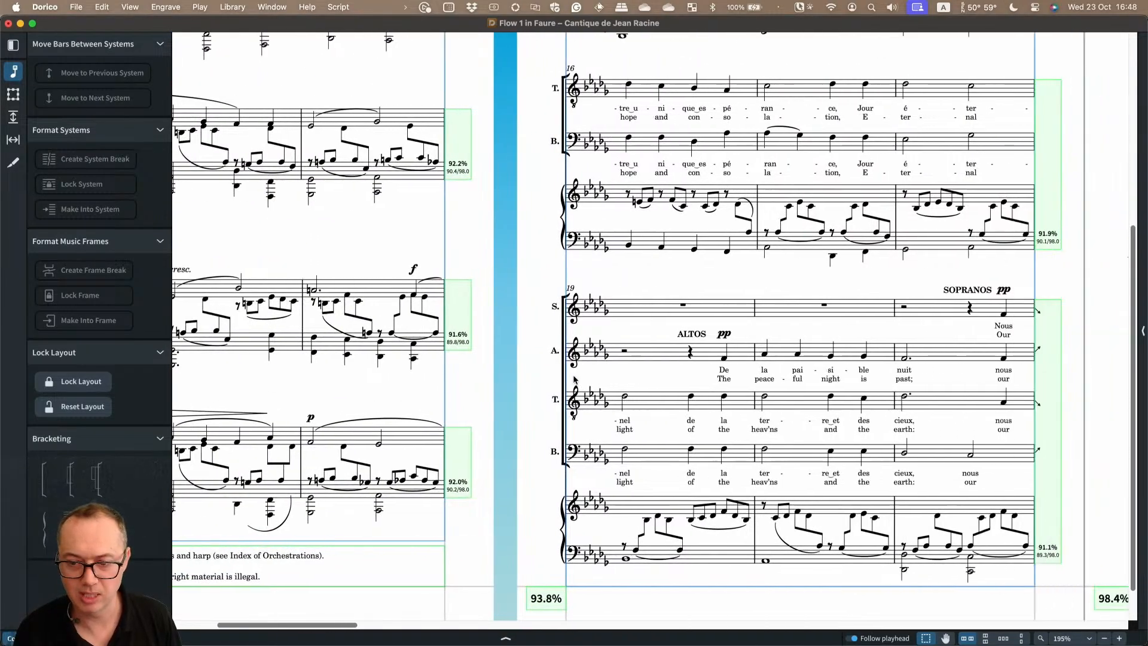
left_click(560, 333)
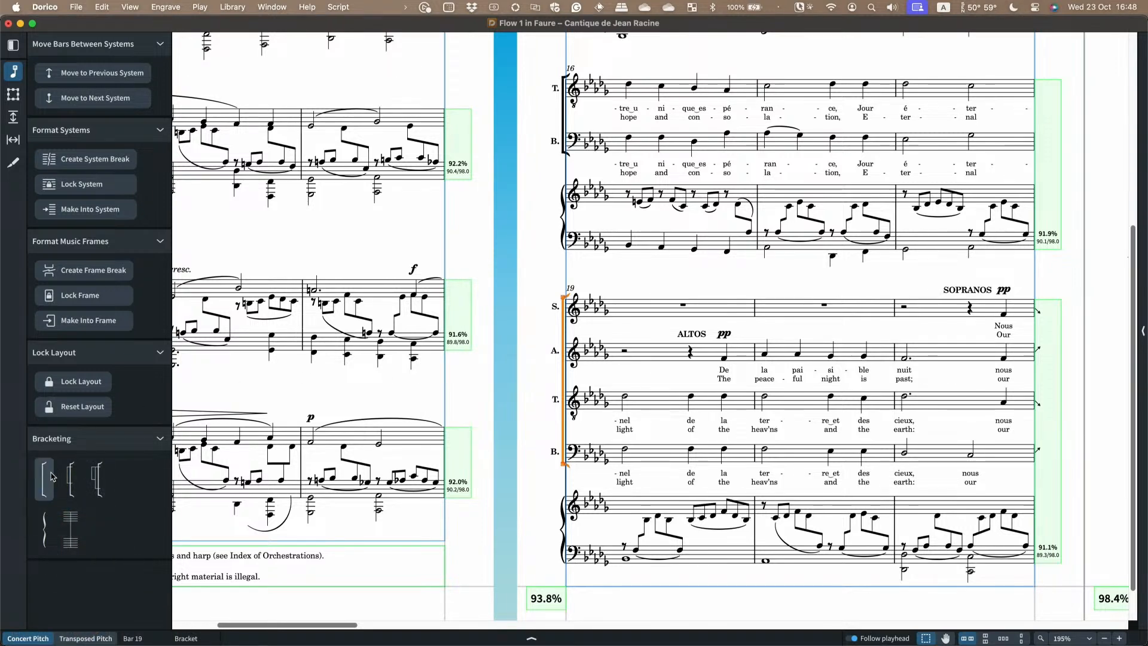
left_click(44, 529)
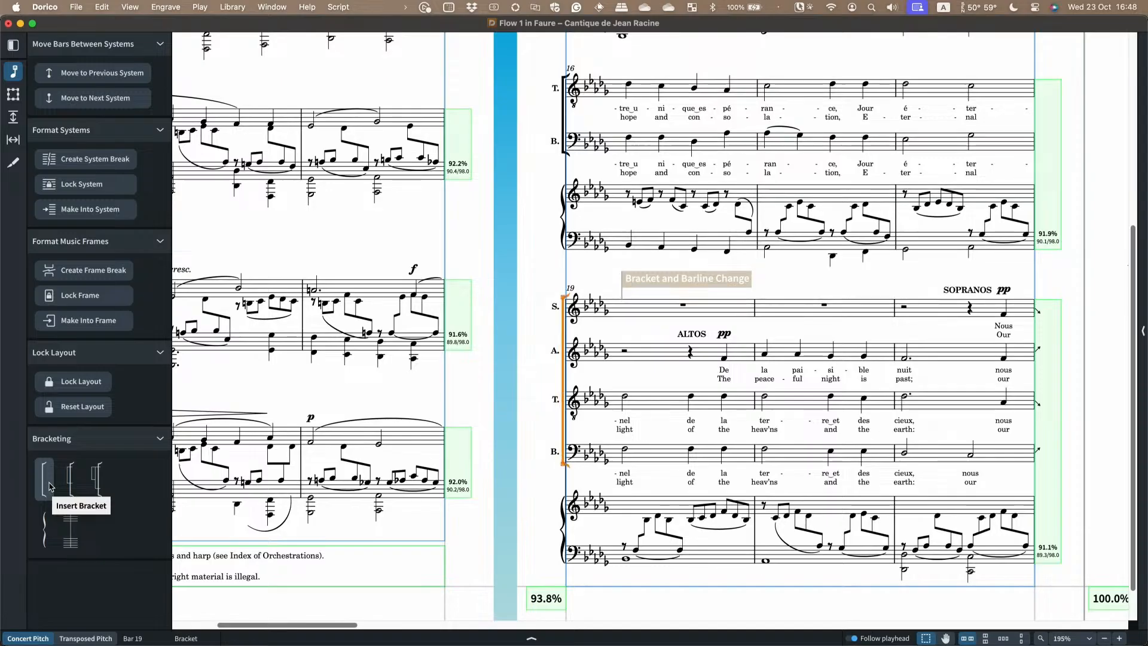
Add a sub-bracket to the choir staves at bar 19 and shorten it to span only Soprano and Alto
left_click(70, 482)
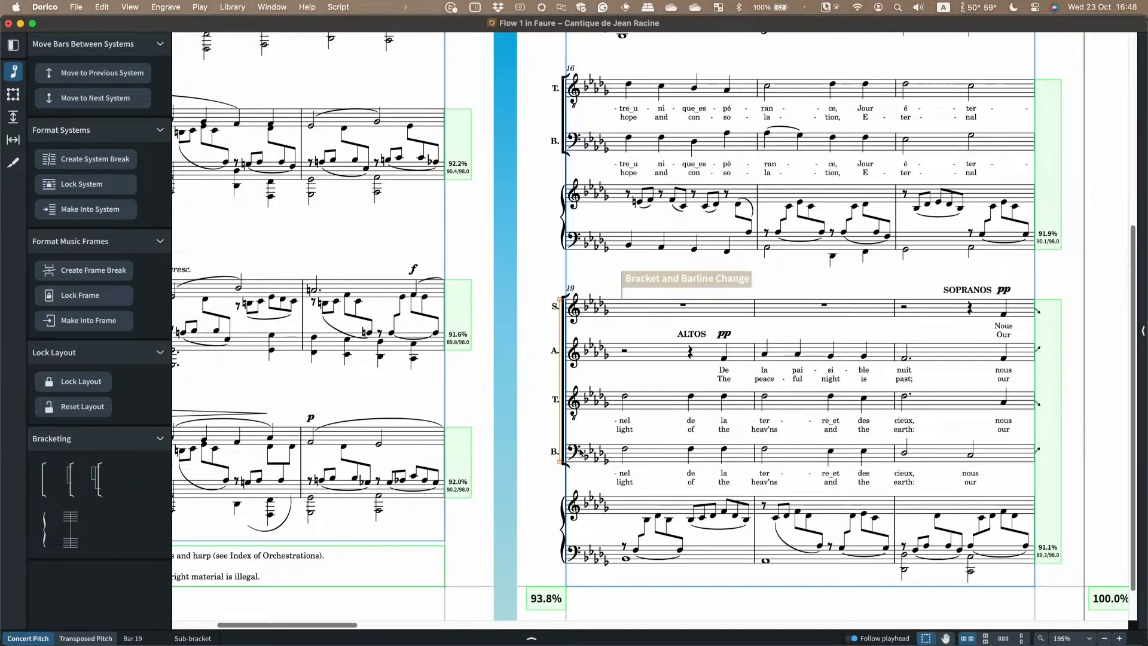
key("z")
key("z")
scroll(551, 385, "down", 4)
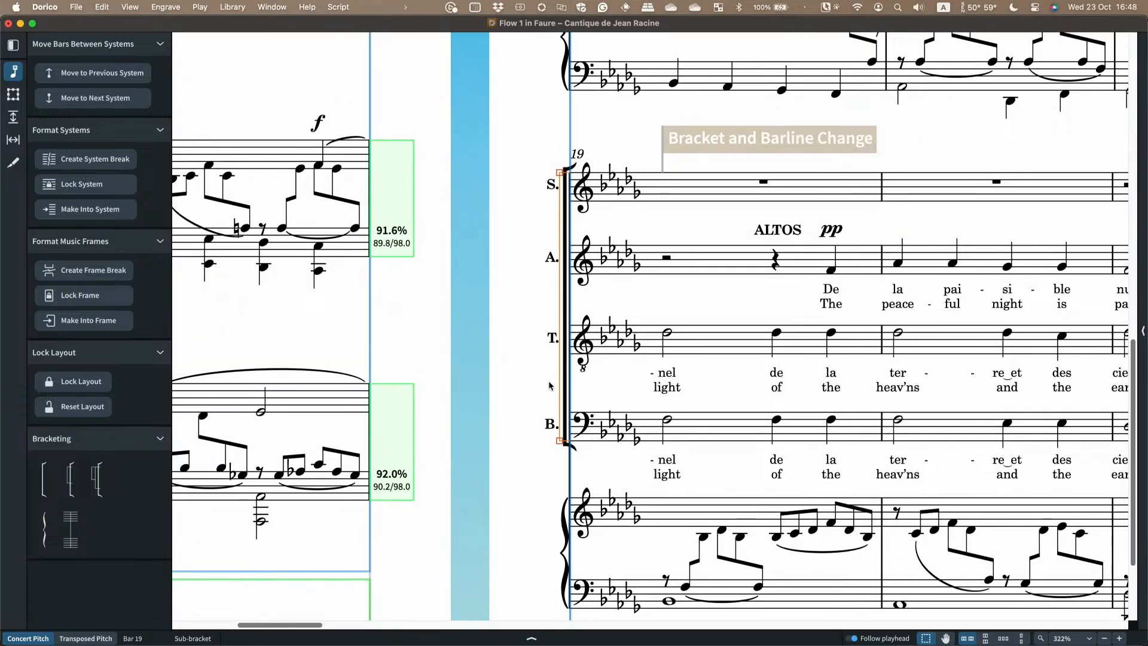
key("super+6")
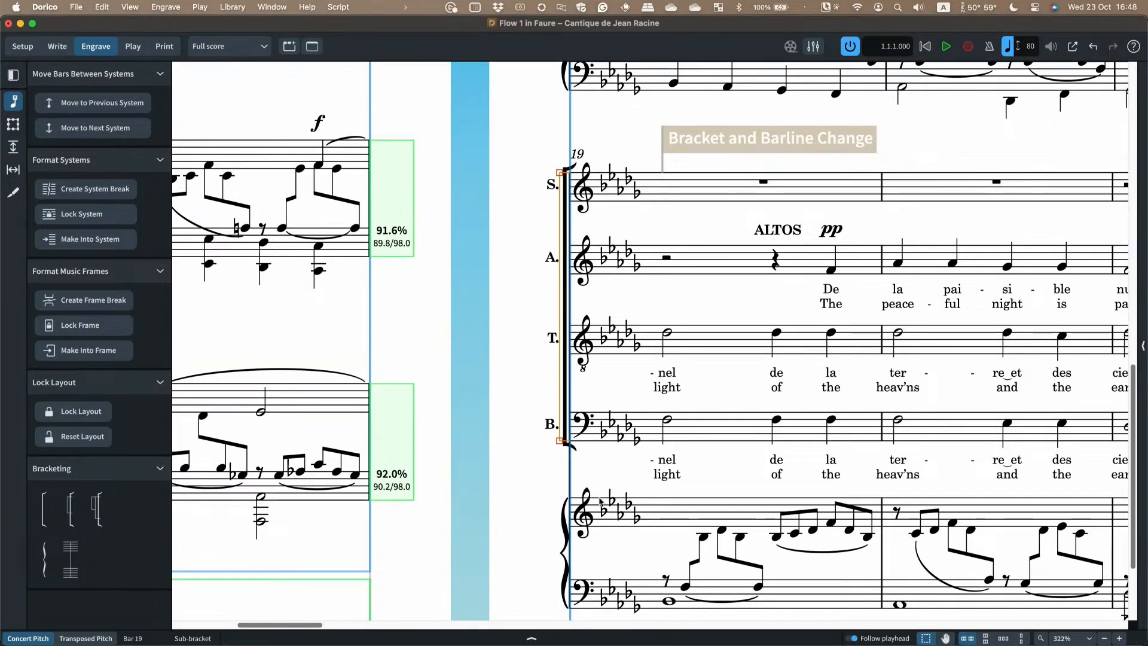
left_click_drag(559, 441, 557, 276)
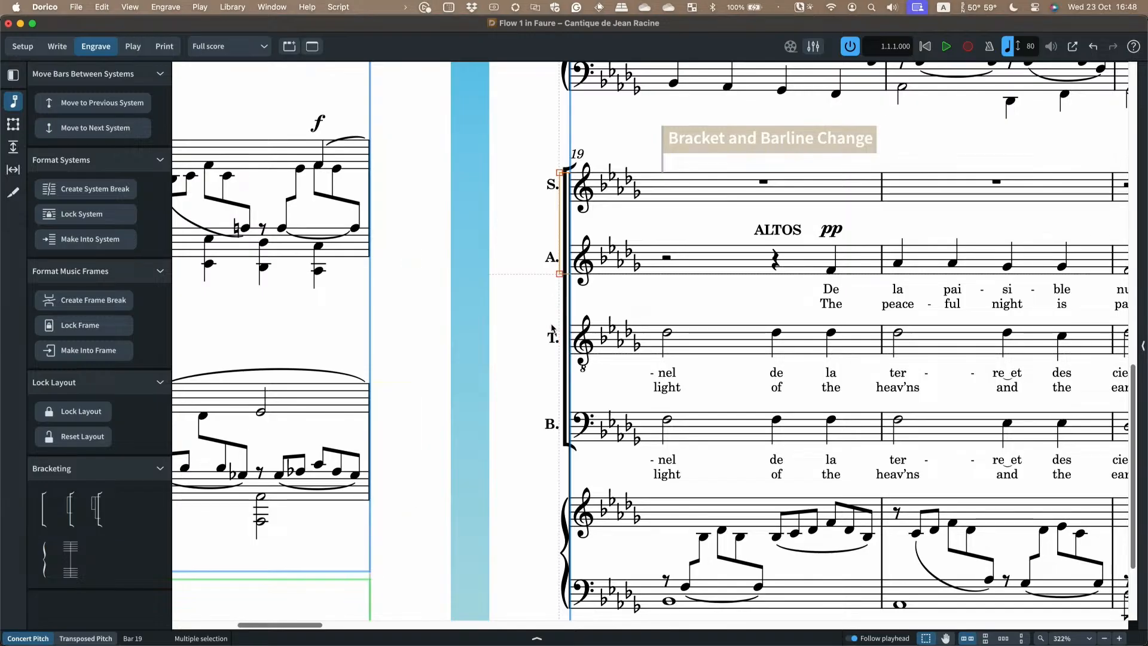
Add a second sub-bracket joining the Tenor and Bass staves at bar 19
left_click(667, 333)
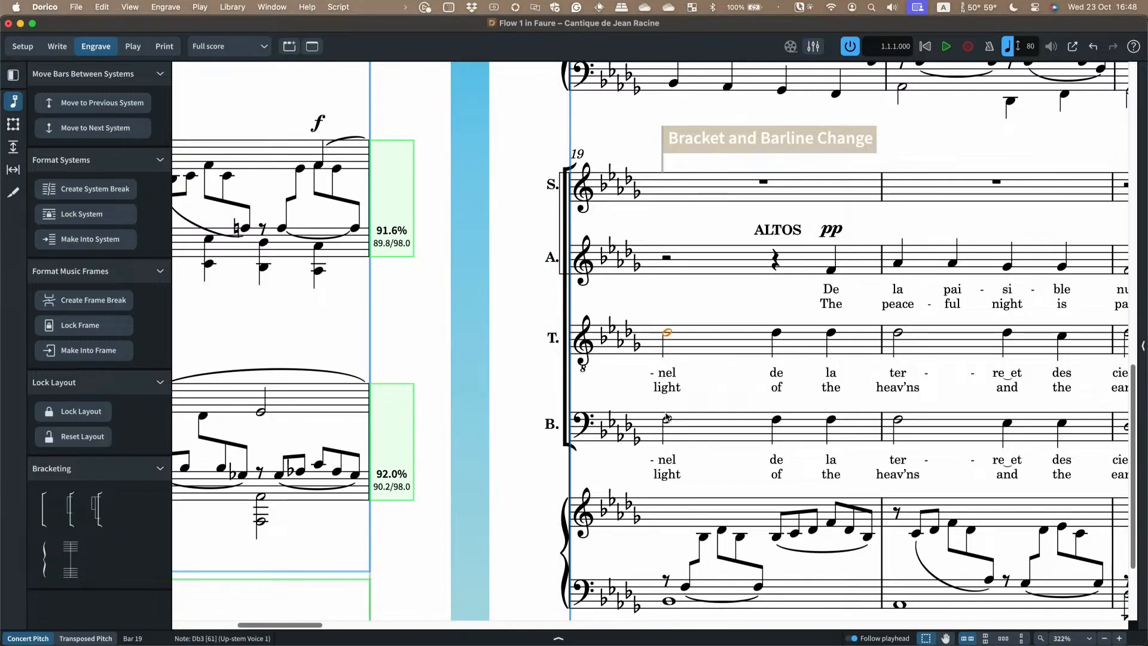
left_click(668, 419, "super")
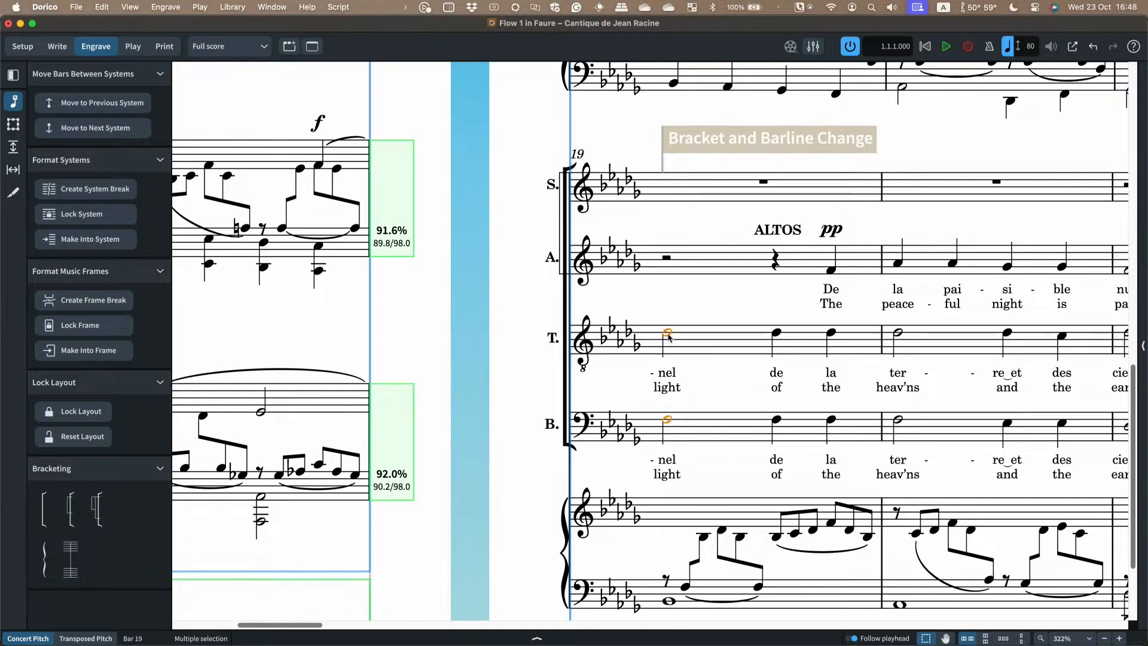
left_click(66, 515)
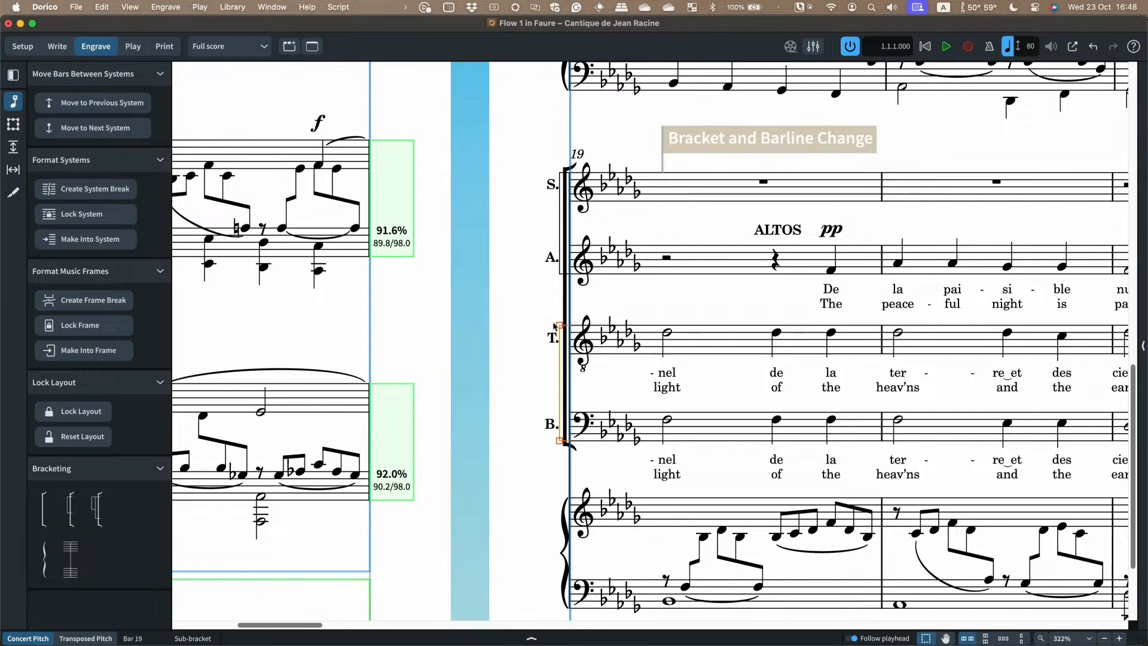
Delete the sub-brackets from the choir staves at bar 19
key("Escape")
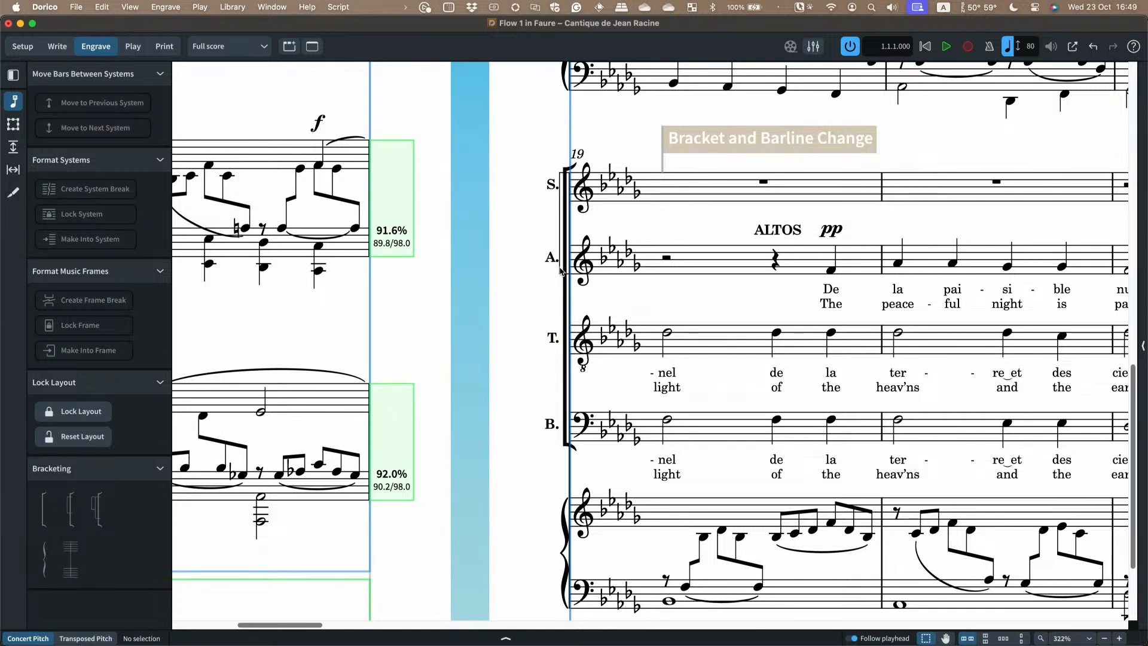
left_click(561, 276)
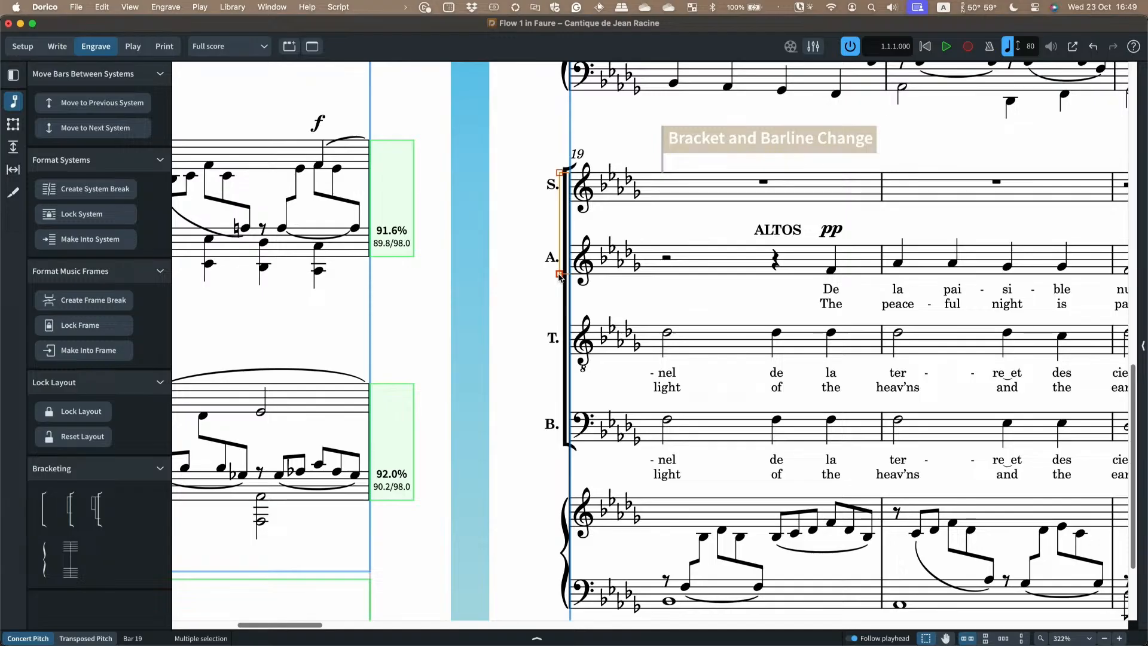
key("Delete")
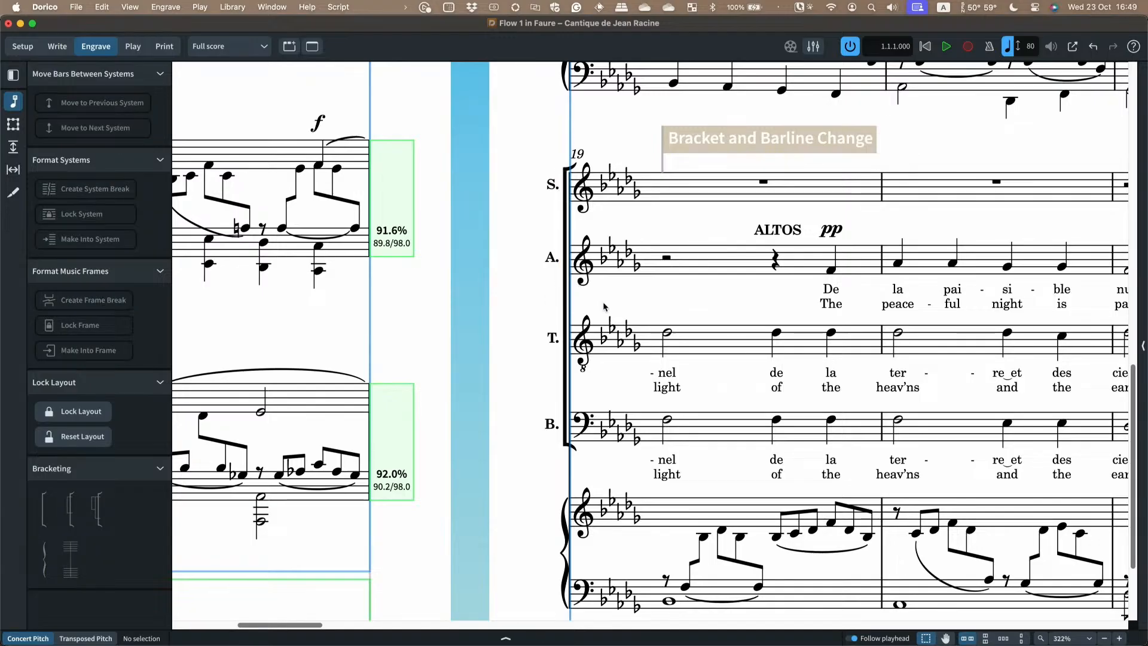
Look over the Fauré score's systems through page 4, and switch to the Tavener – The Lamb project
scroll(690, 301, "down", 3)
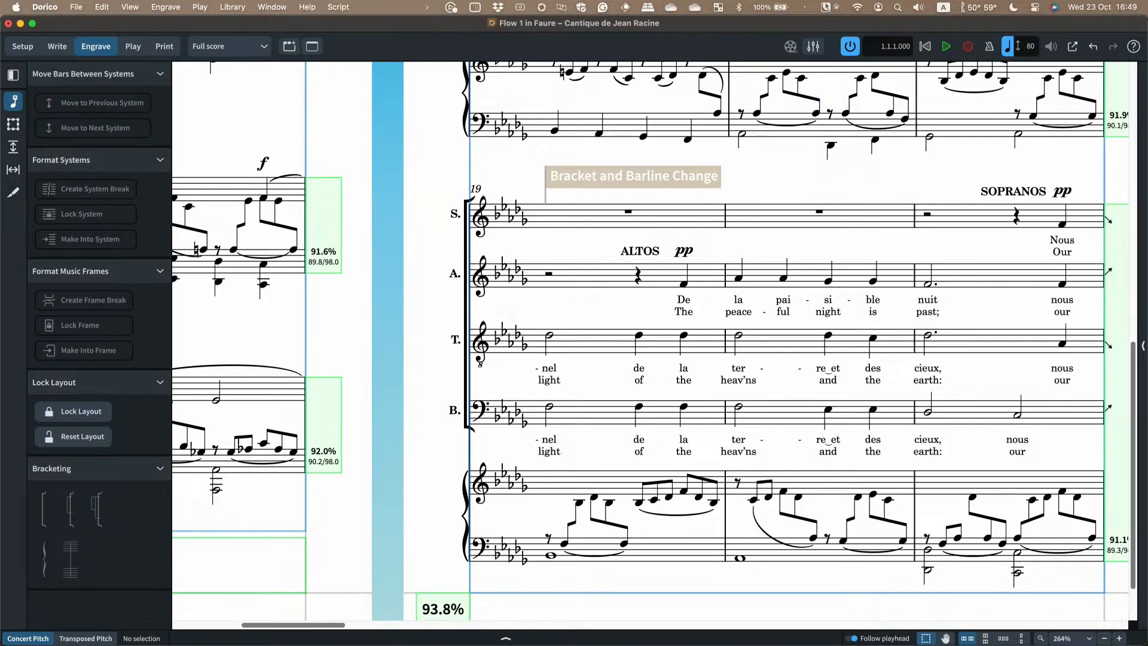
scroll(588, 354, "down", 5)
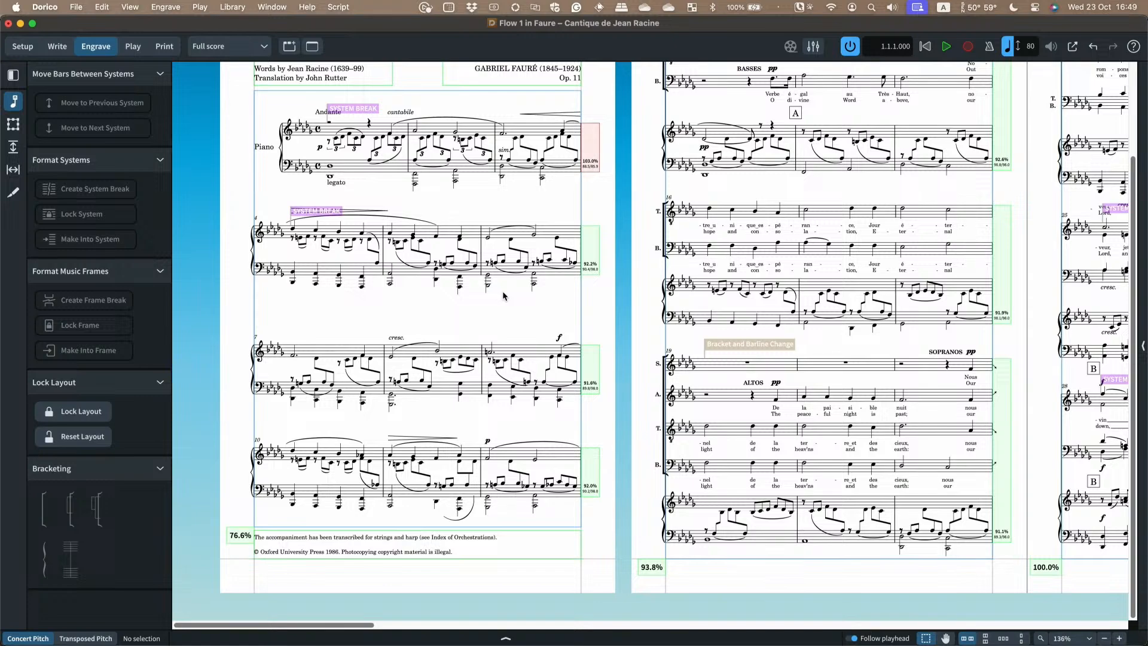
scroll(501, 294, "right", 5)
scroll(504, 296, "right", 3)
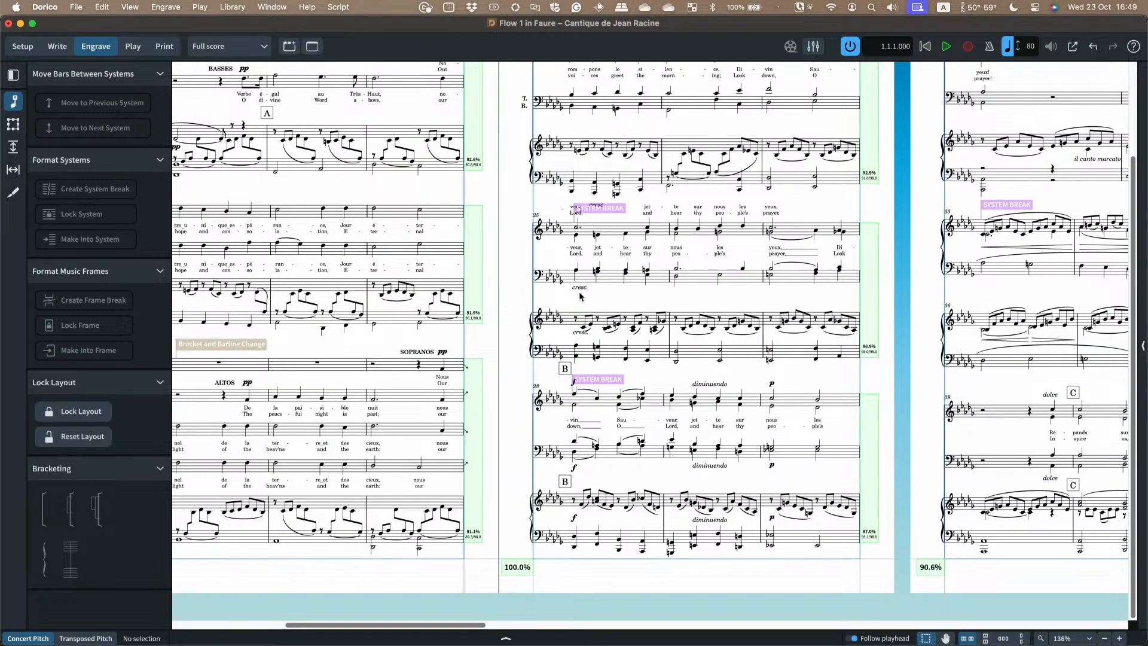
scroll(629, 294, "right", 3)
scroll(629, 294, "up", 2)
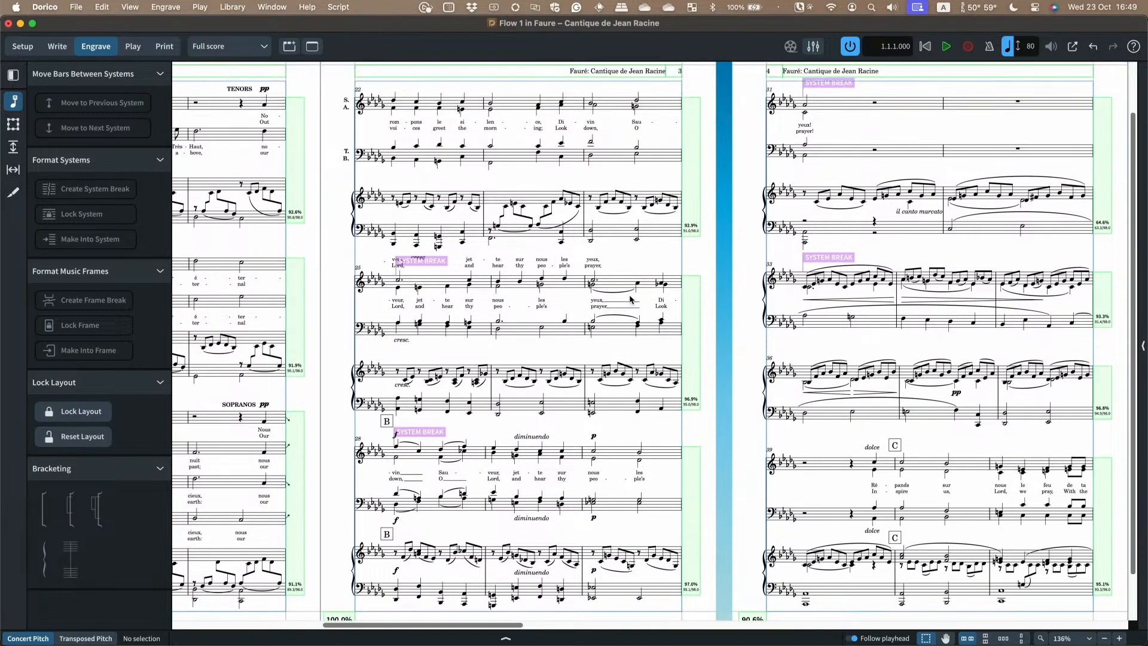
key("super+shift+l")
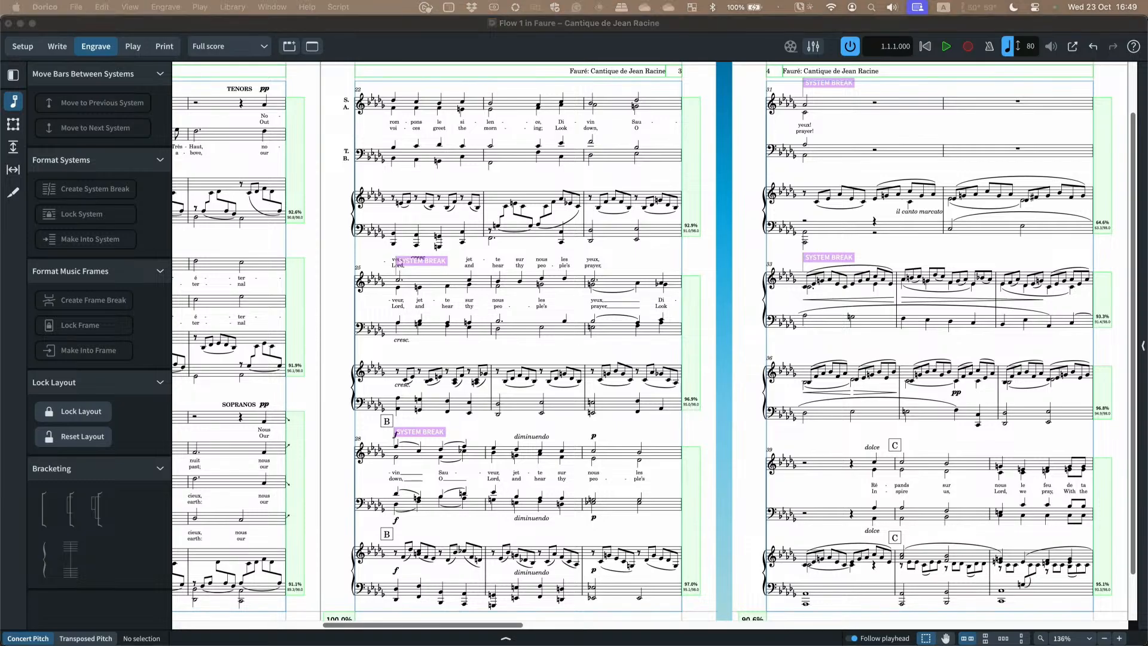
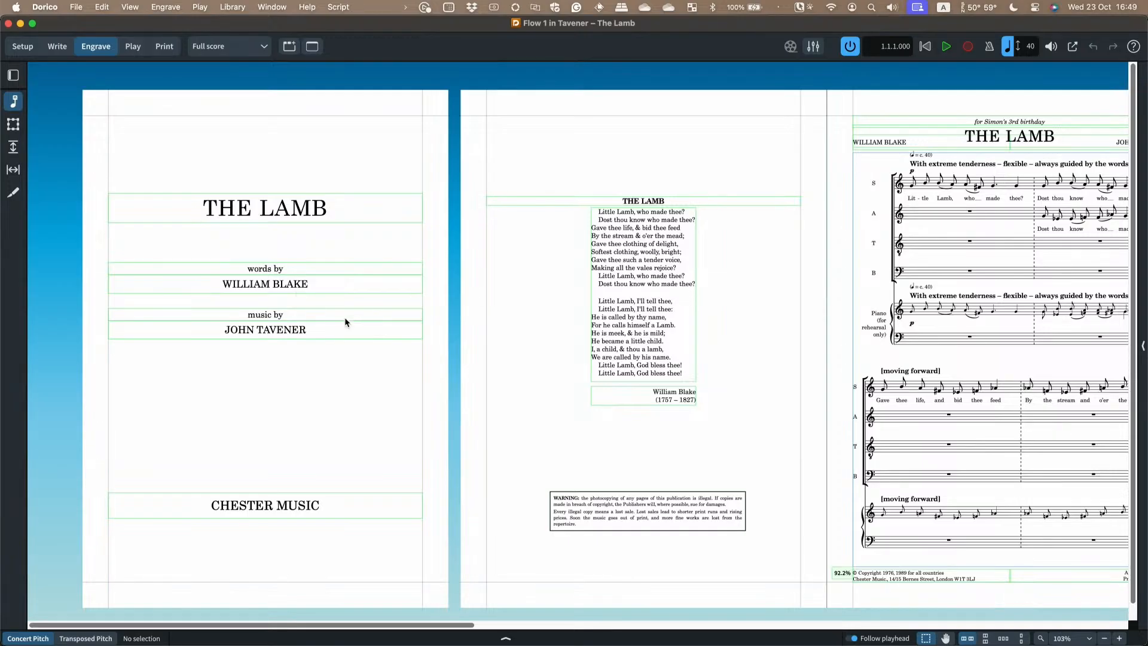
In Write mode, try a dashed barline before "who" in bar 1 of The Lamb, and undo it
scroll(345, 322, "right", 5)
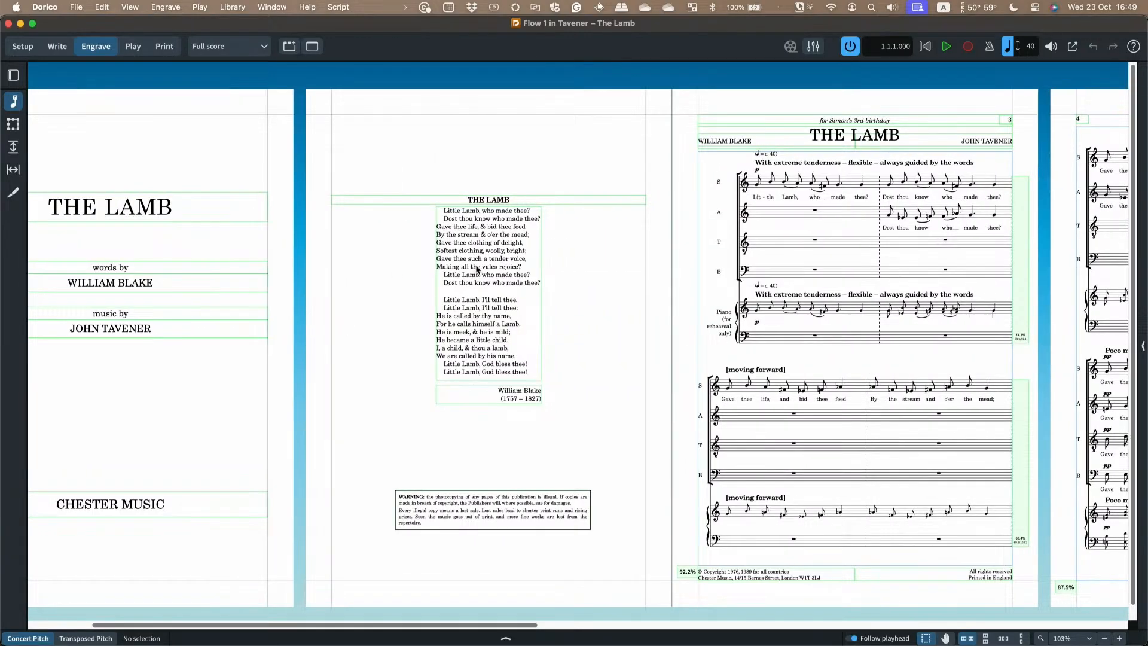
scroll(477, 268, "right", 10)
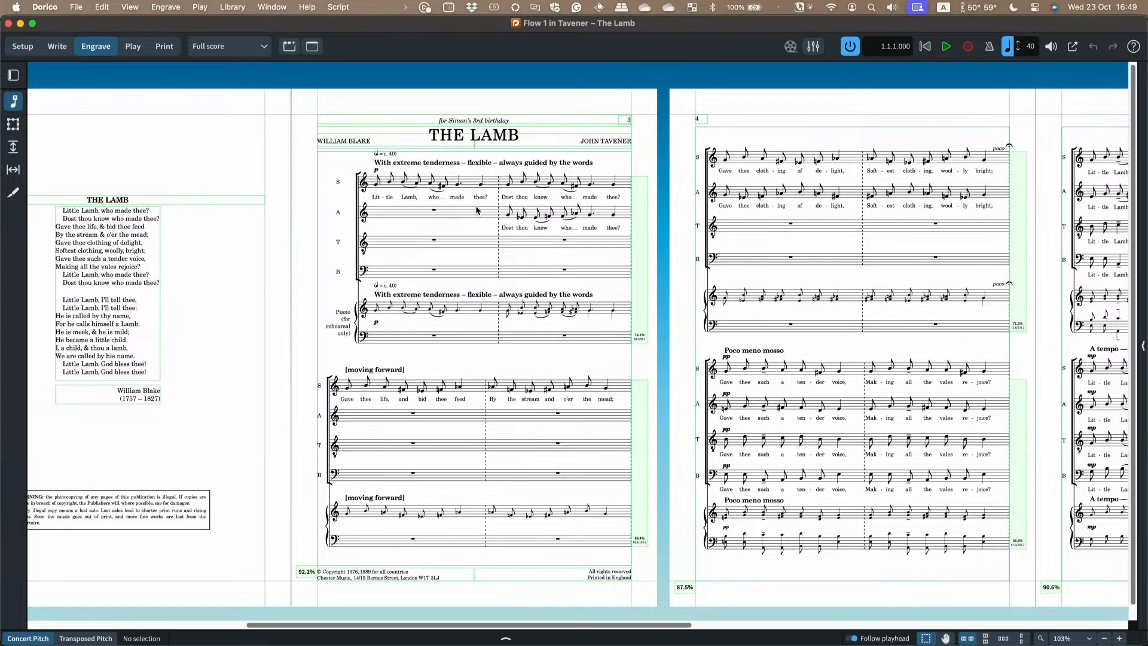
scroll(478, 208, "up", 3)
scroll(421, 250, "up", 3)
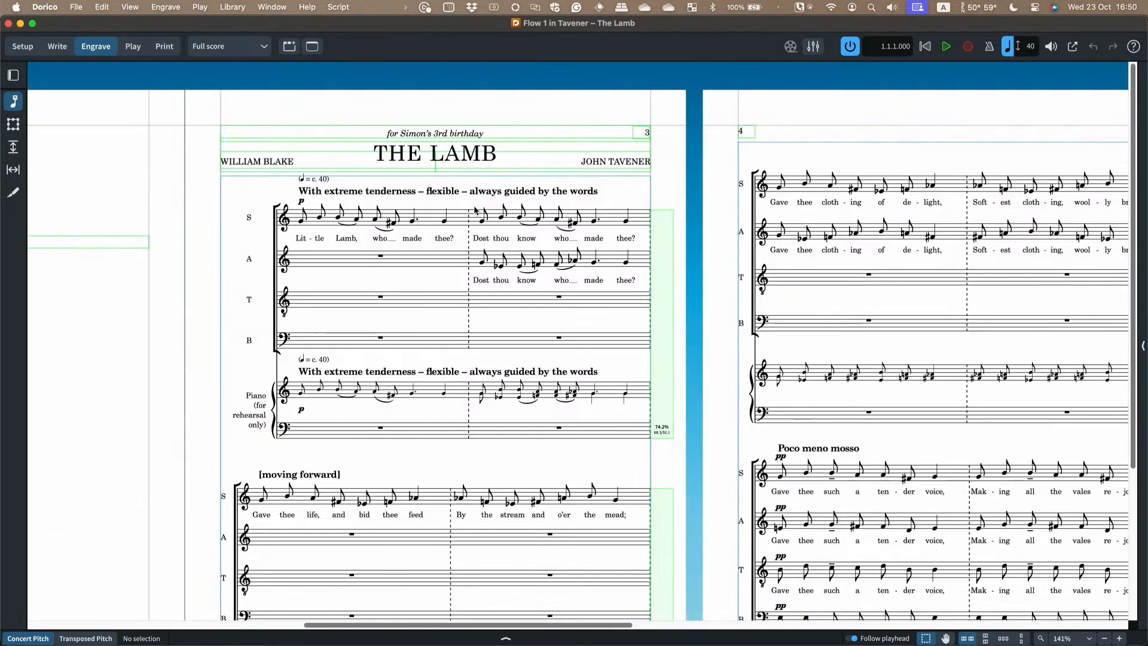
scroll(420, 250, "up", 3)
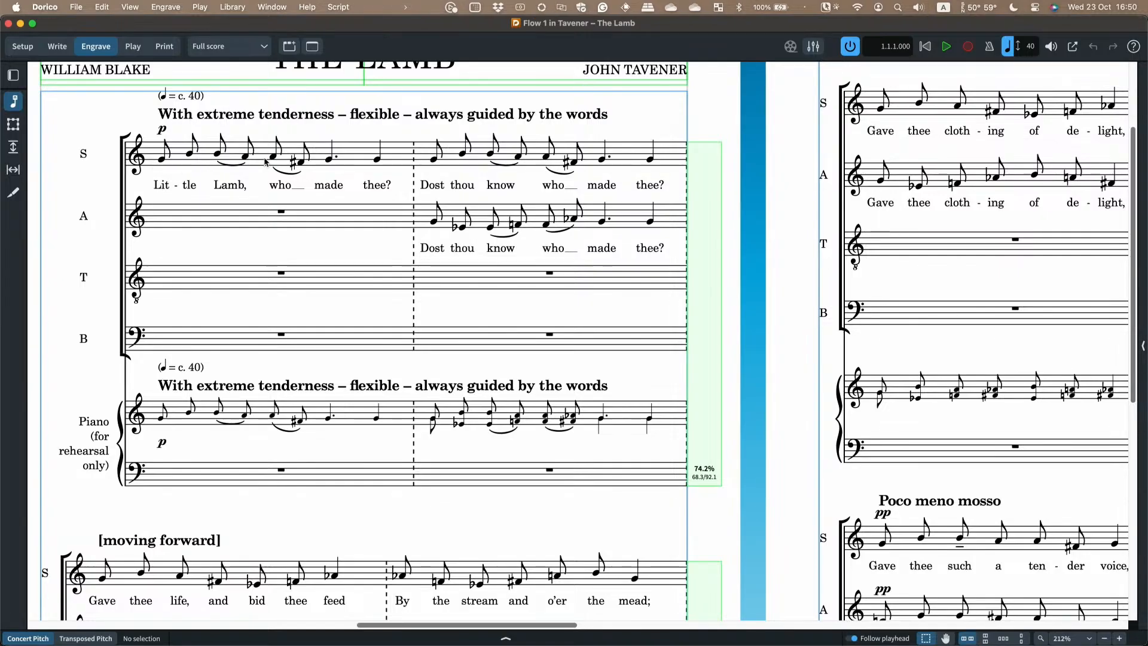
key("super+2")
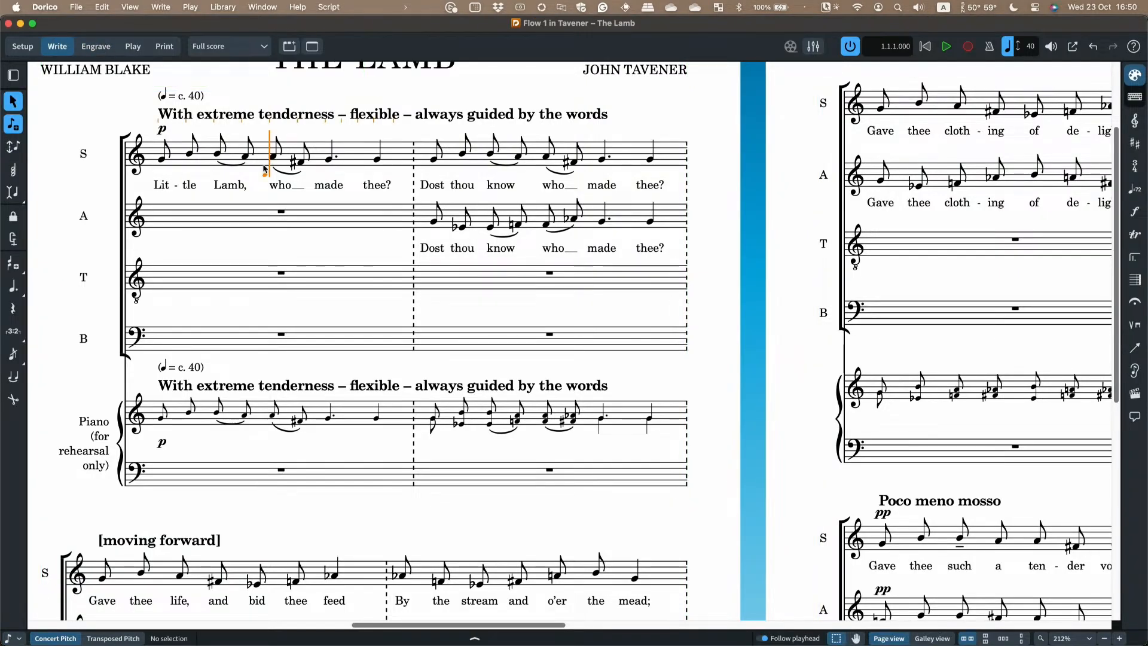
key("shift+l")
type("dashed")
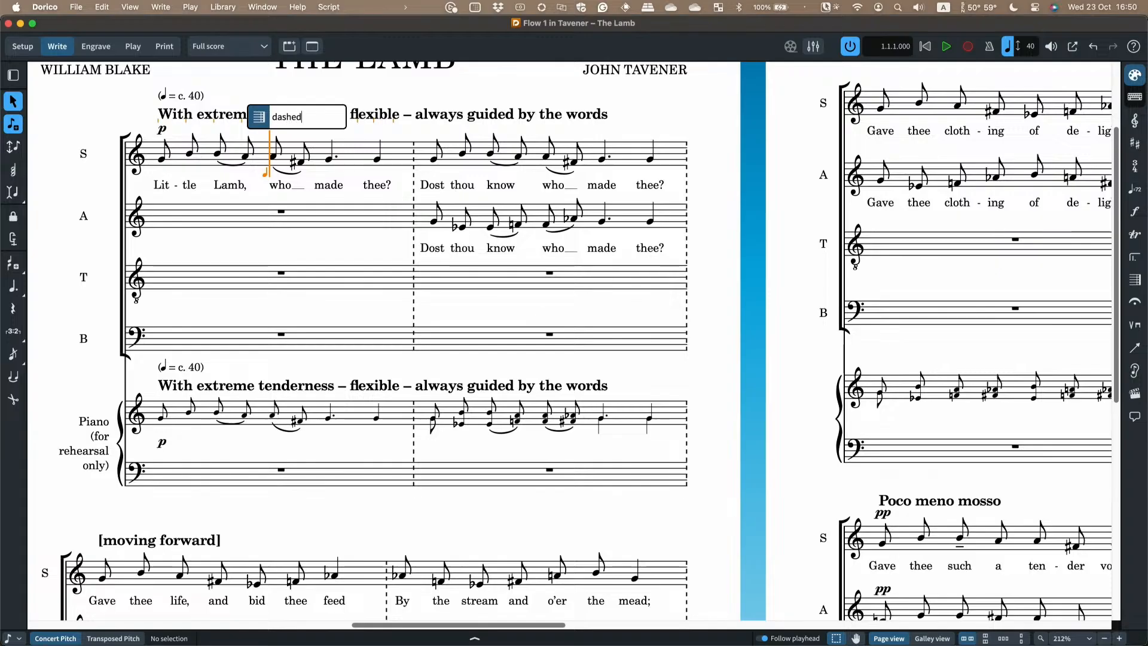
key("Return")
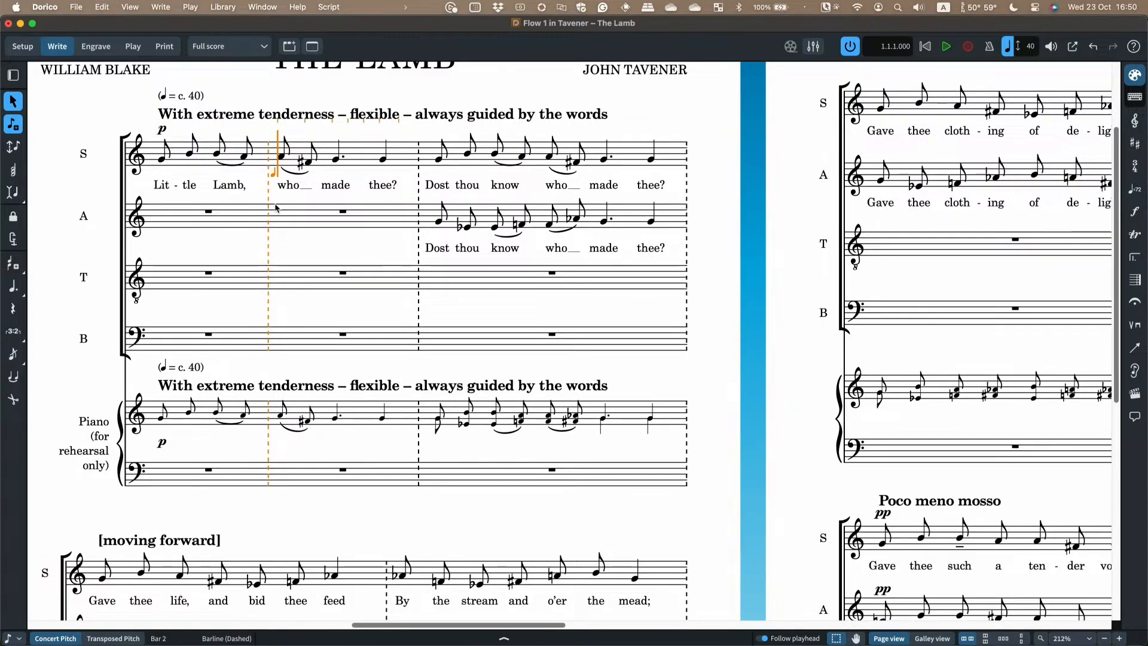
key("super+z")
key("Escape")
Reset the beaming of the Soprano notes in bars 1 and 2 of The Lamb
scroll(280, 179, "left", 4)
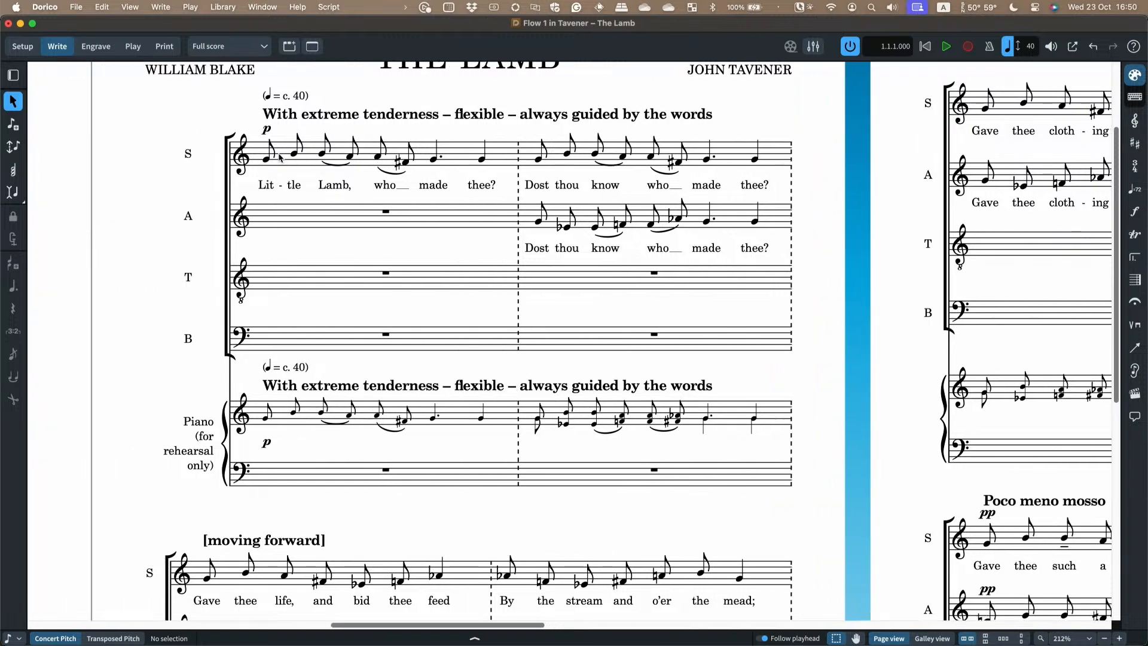
left_click(311, 164)
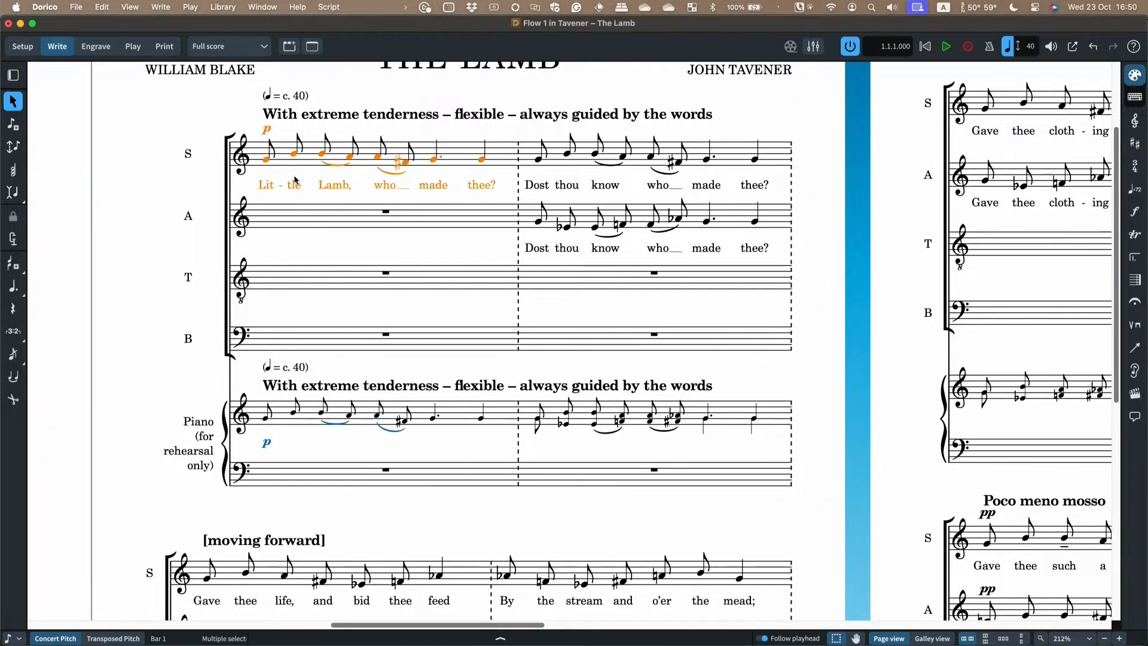
left_click(612, 149, "shift")
right_click(612, 150)
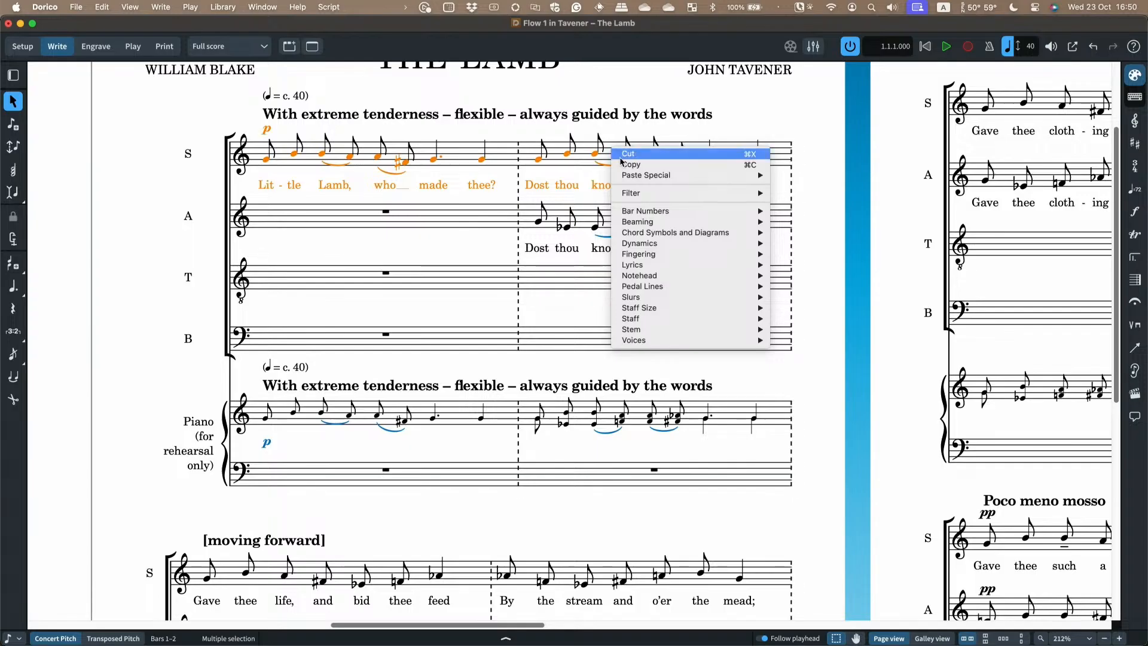
mouse_move(637, 222)
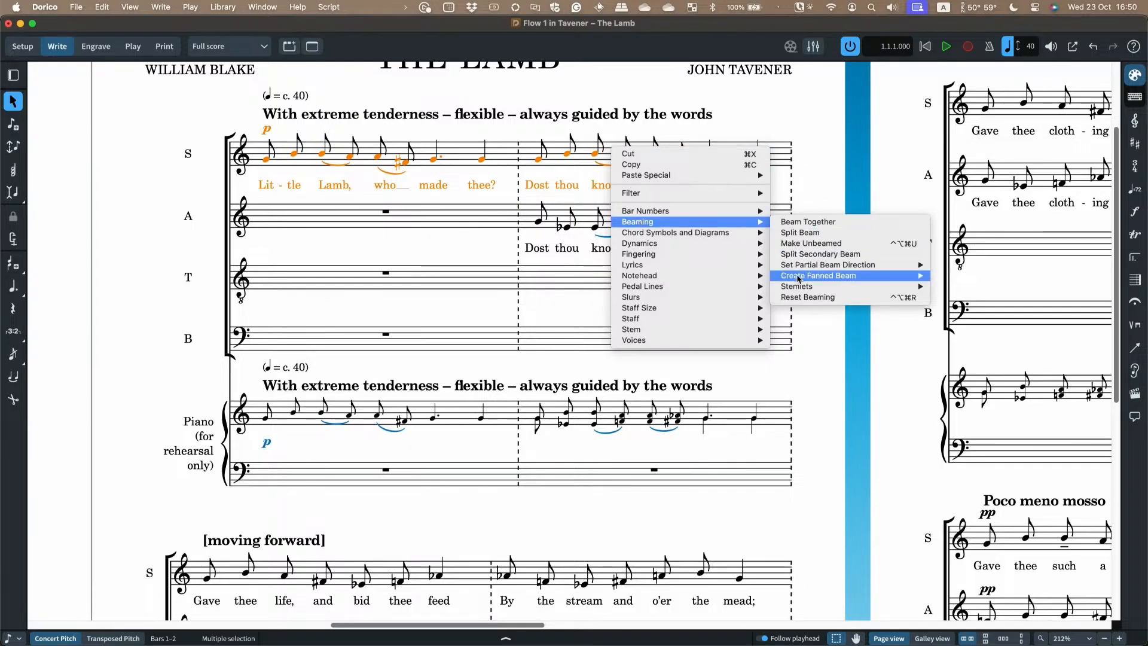
left_click(803, 297)
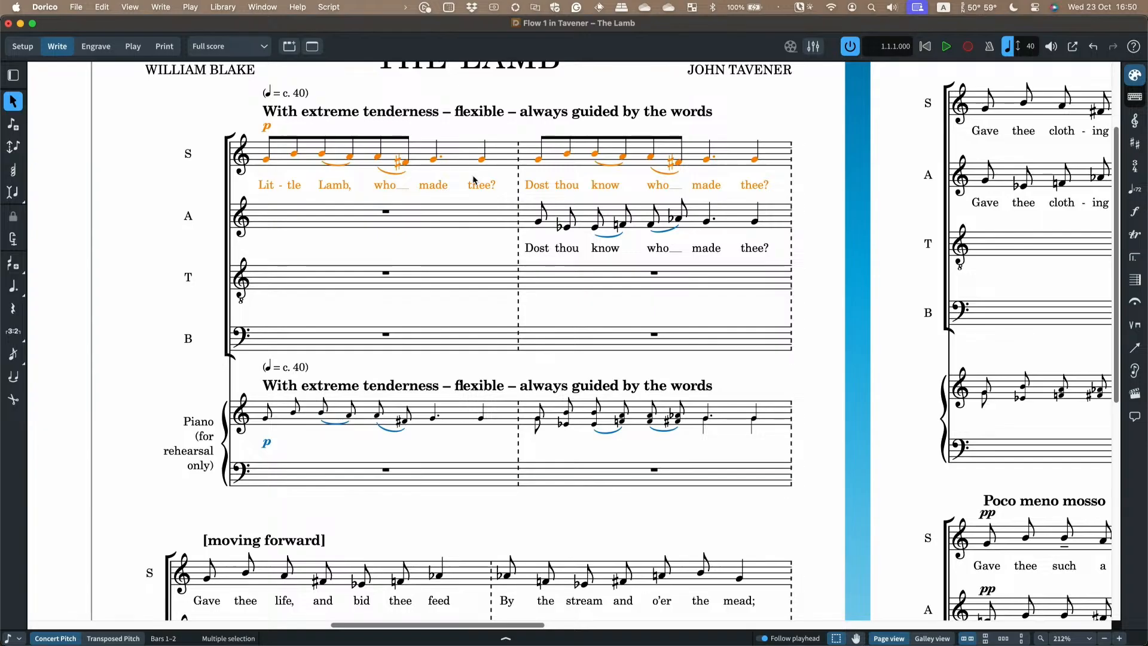
Make the selected Soprano notes in bars 1 and 2 unbeamed
right_click(422, 129)
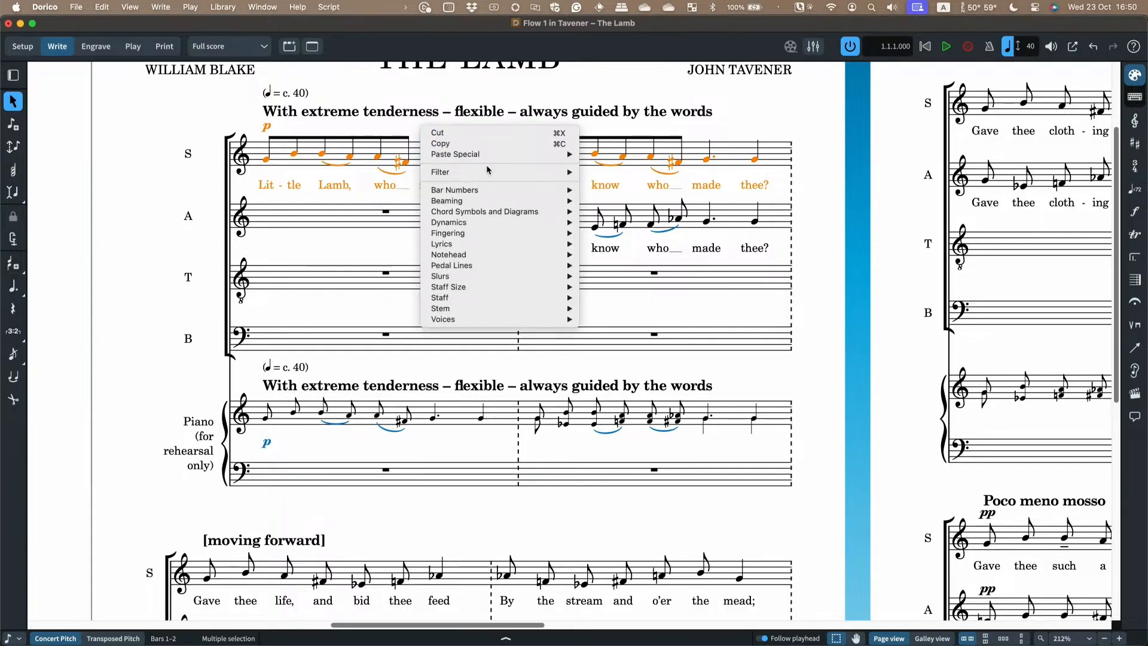
mouse_move(494, 204)
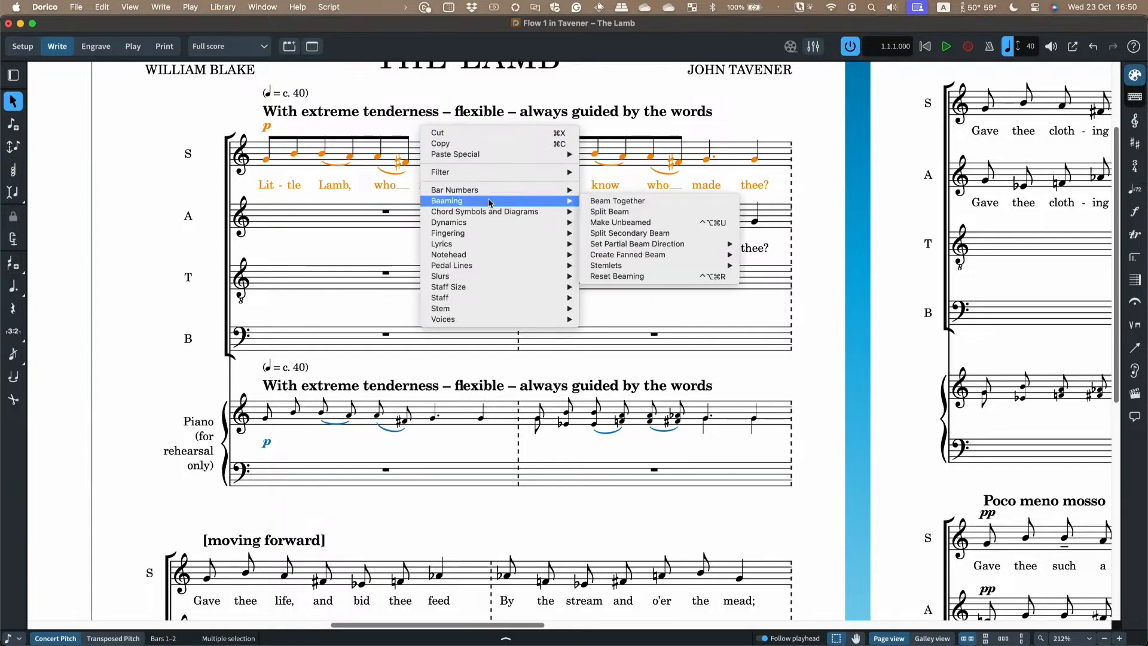
left_click(610, 223)
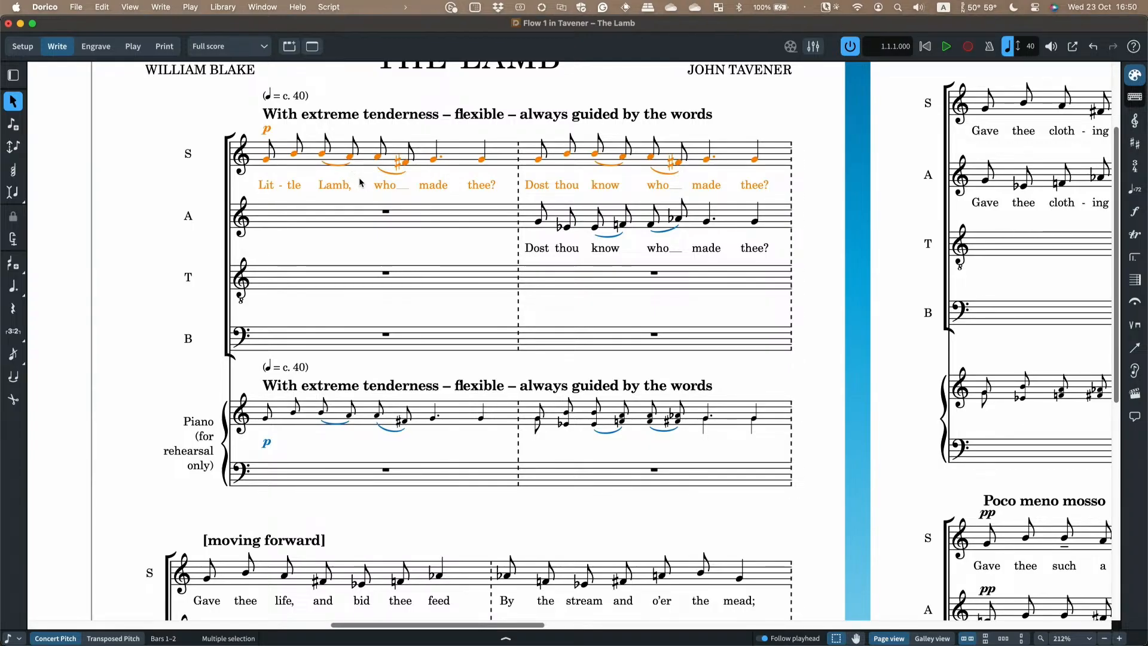
left_click(45, 7)
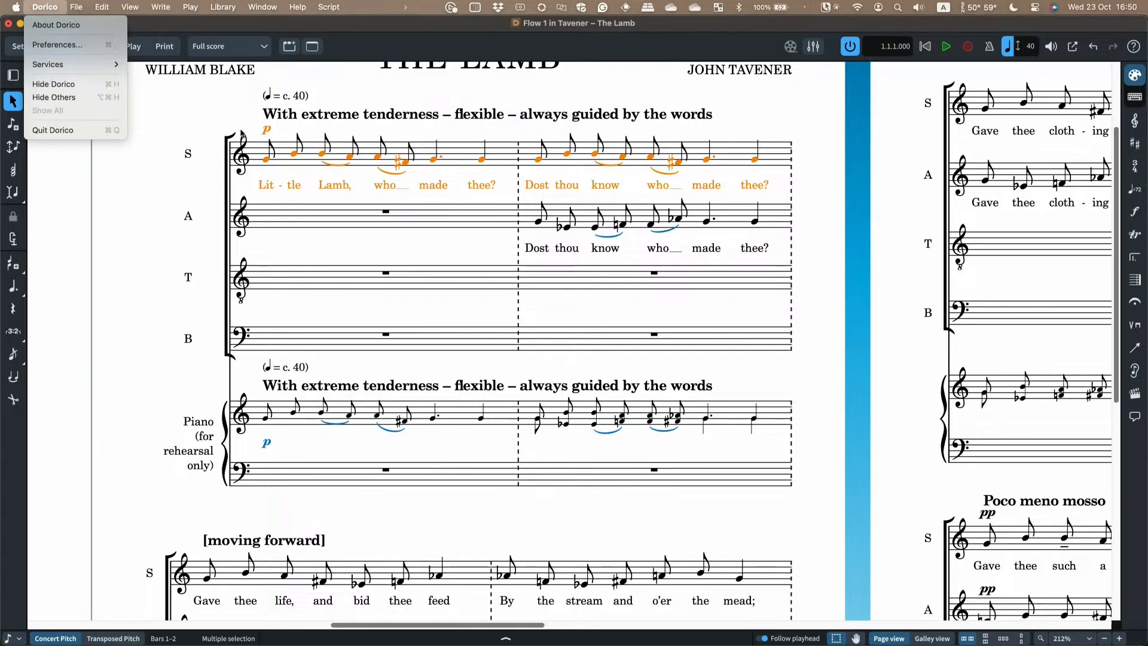
left_click(200, 111)
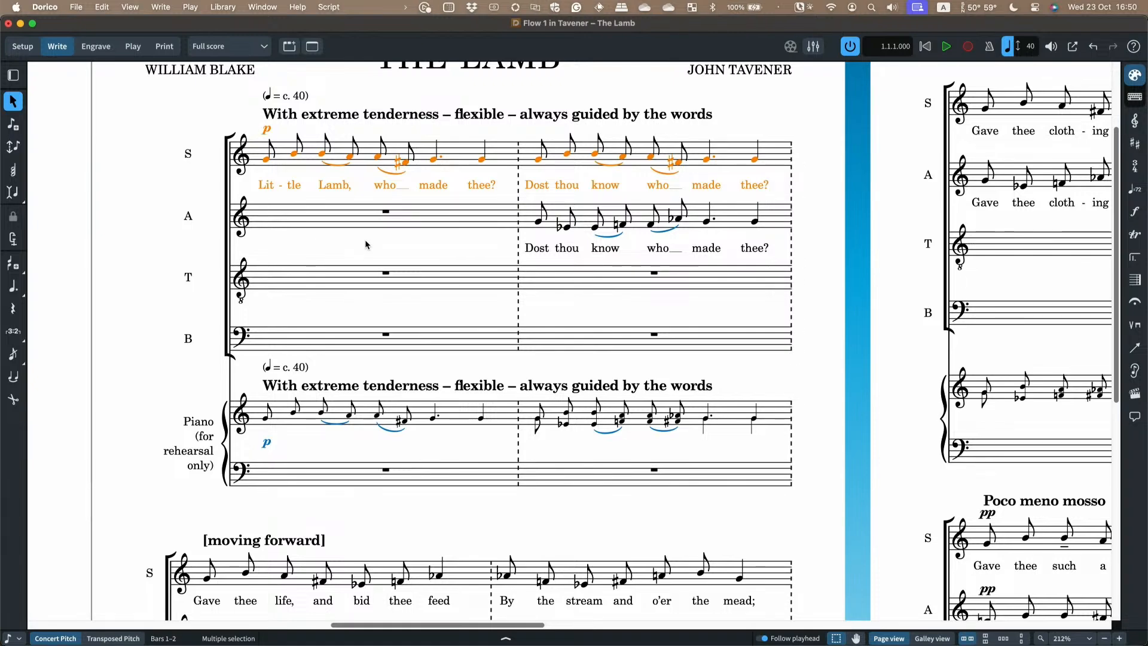
scroll(365, 240, "down", 5)
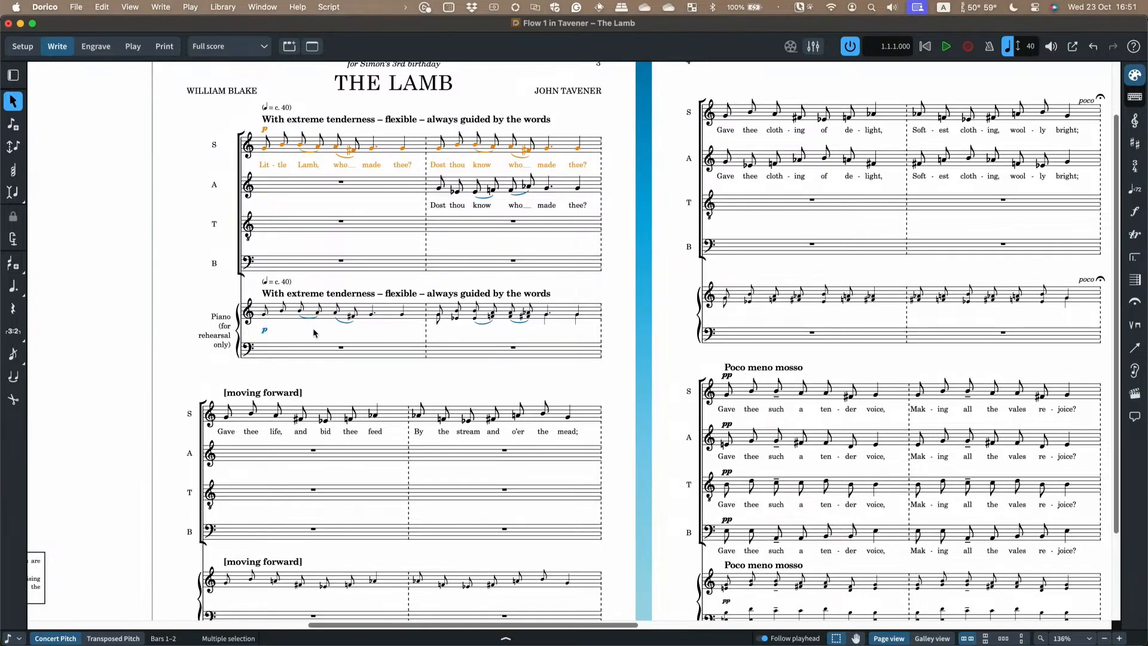
scroll(313, 328, "up", 3)
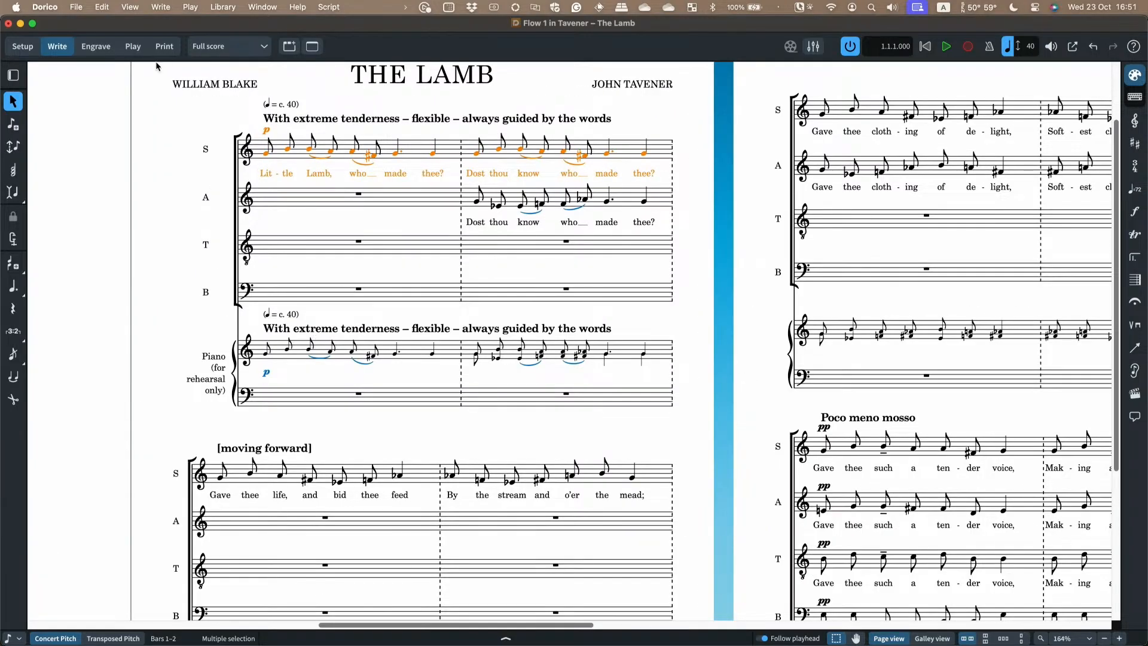
left_click(213, 54)
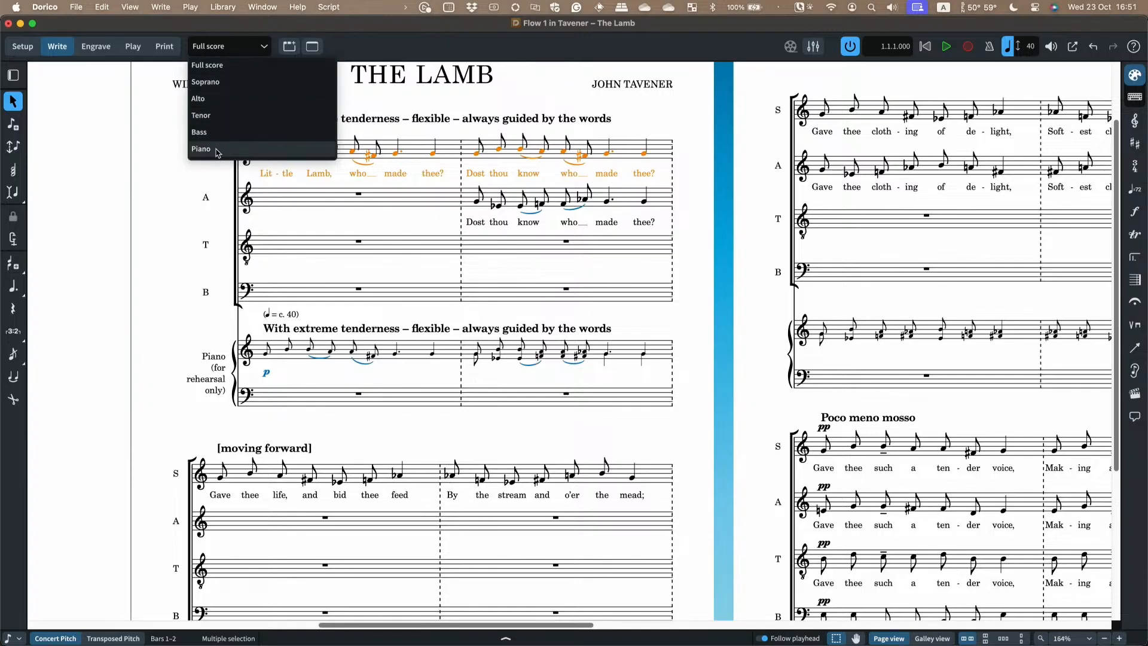
left_click(161, 197)
left_click(161, 197)
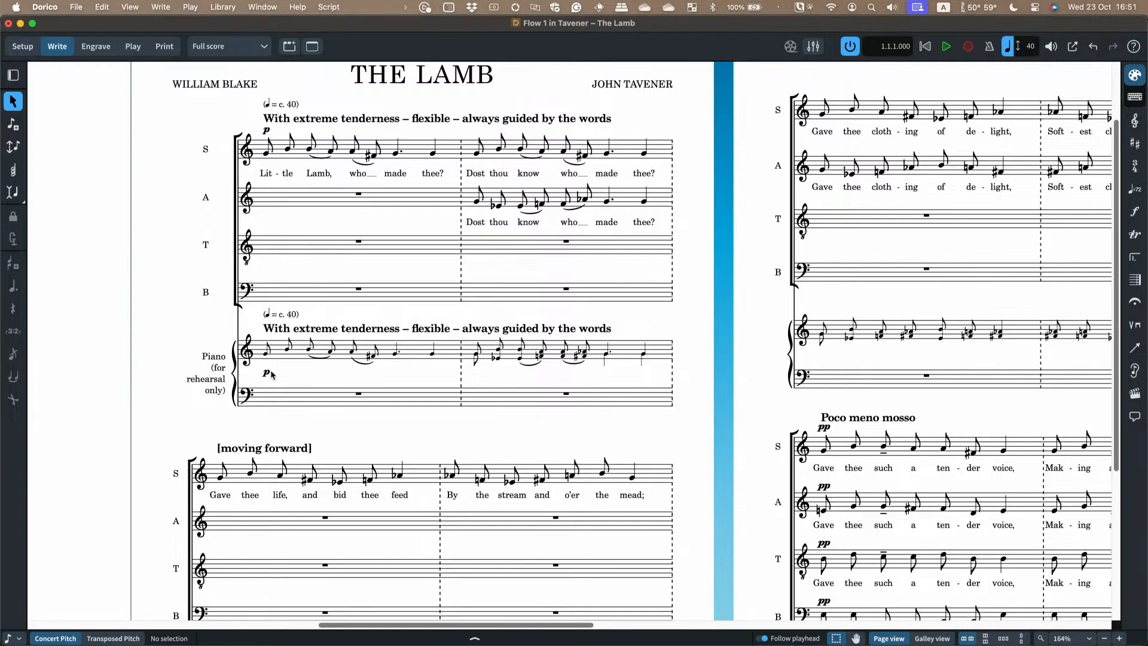
Try a 60% staff size on both piano staves from bar 1 of the full score
left_click(422, 352)
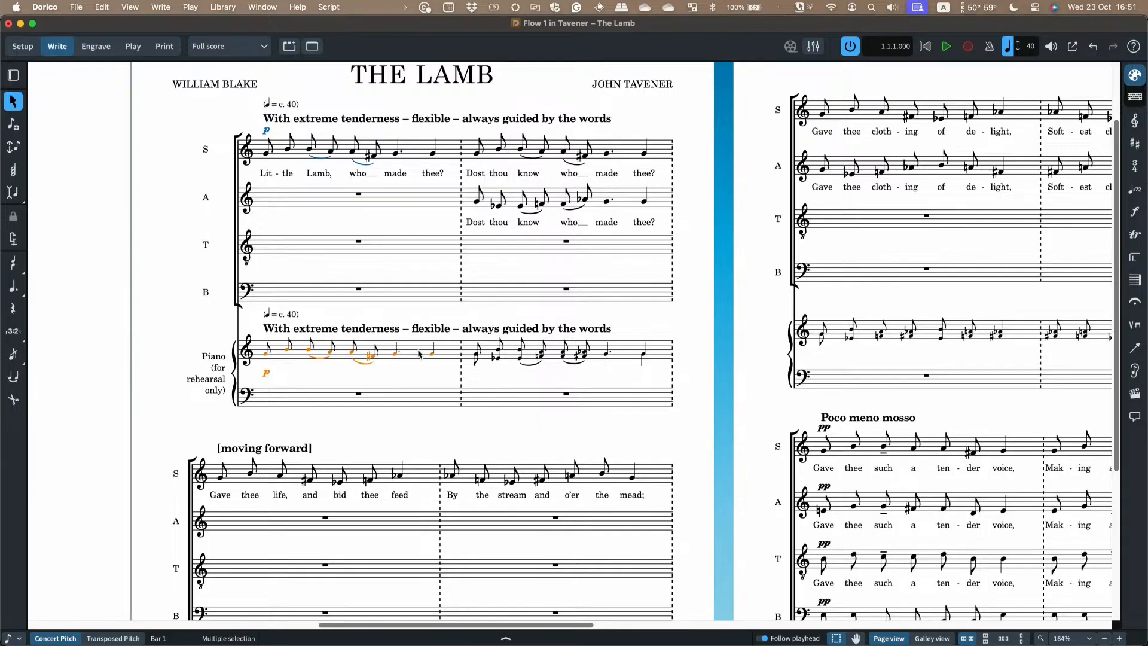
right_click(412, 399)
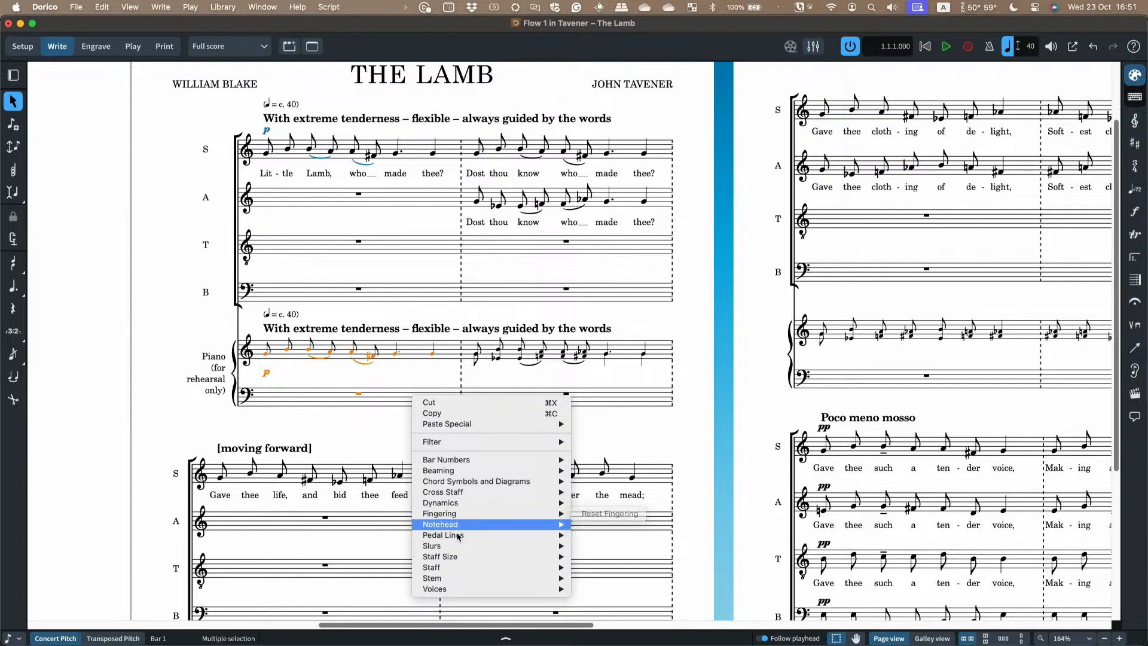
mouse_move(455, 561)
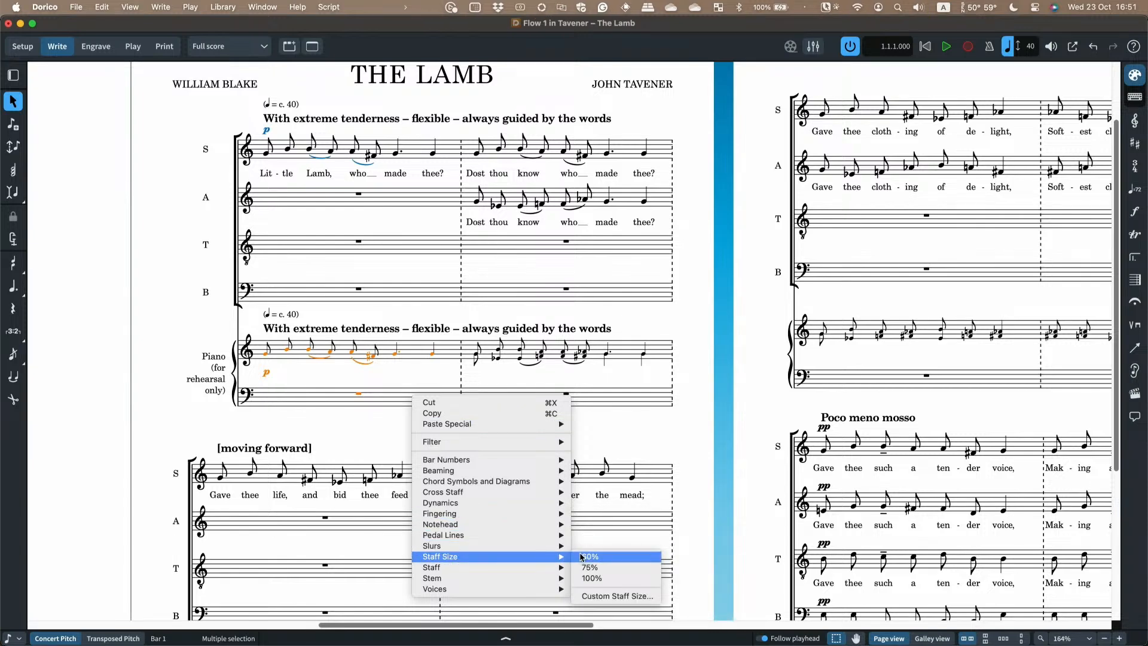
left_click(583, 557)
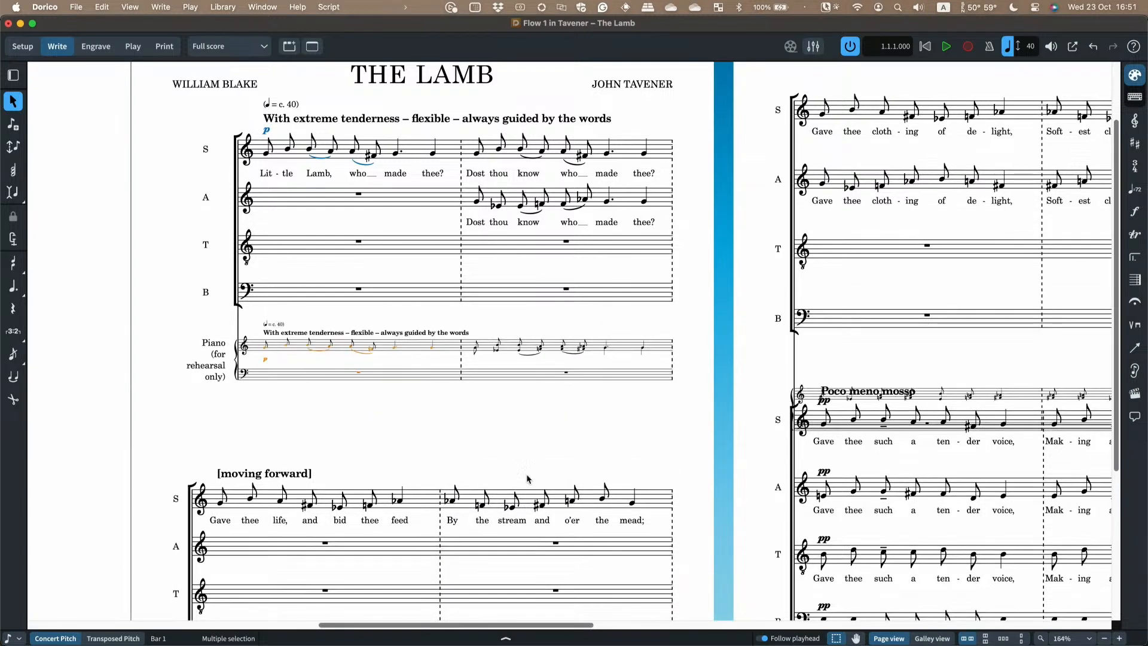
Set the staff size of both piano staves to 75% from bar 1 of the full score
right_click(411, 353)
mouse_move(464, 509)
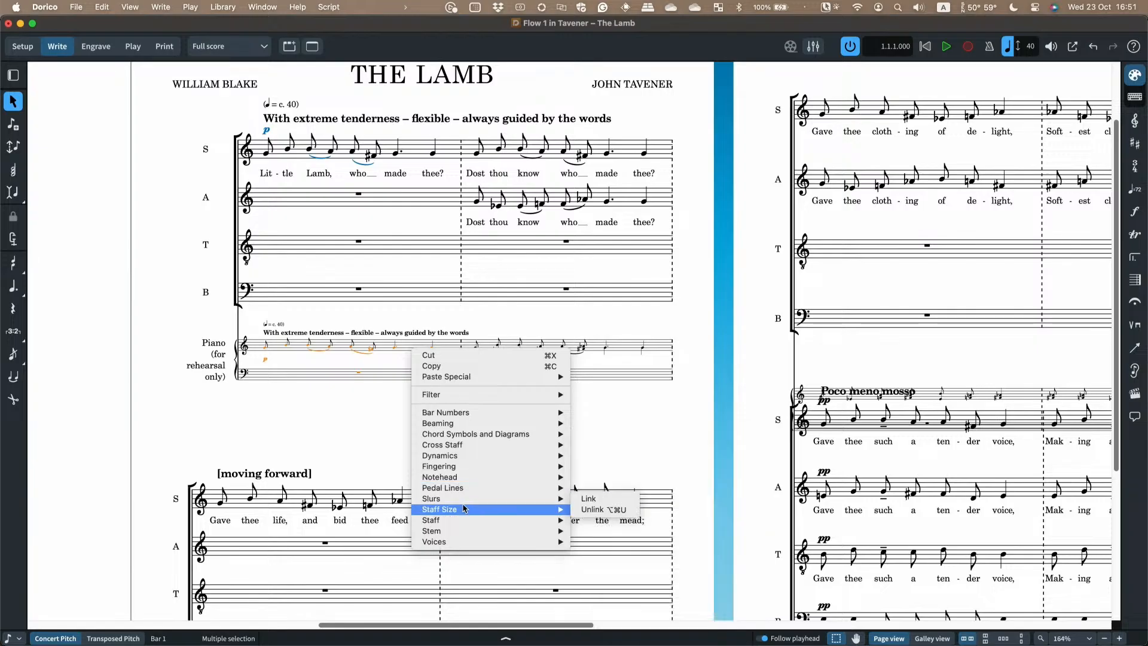
left_click(582, 521)
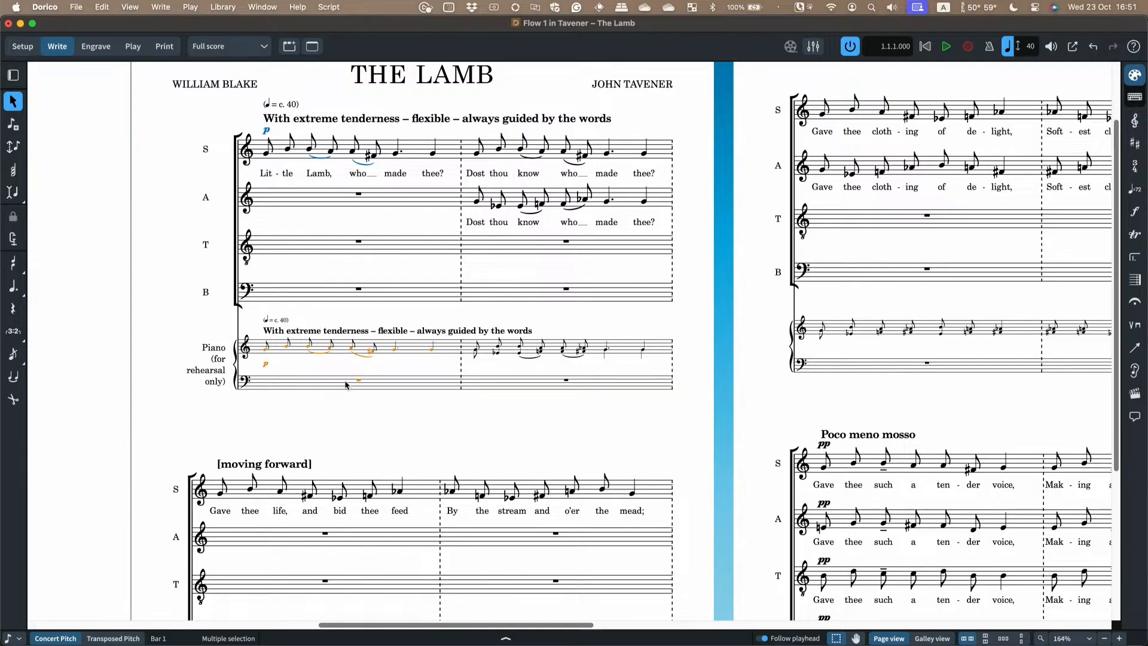
scroll(507, 375, "right", 5)
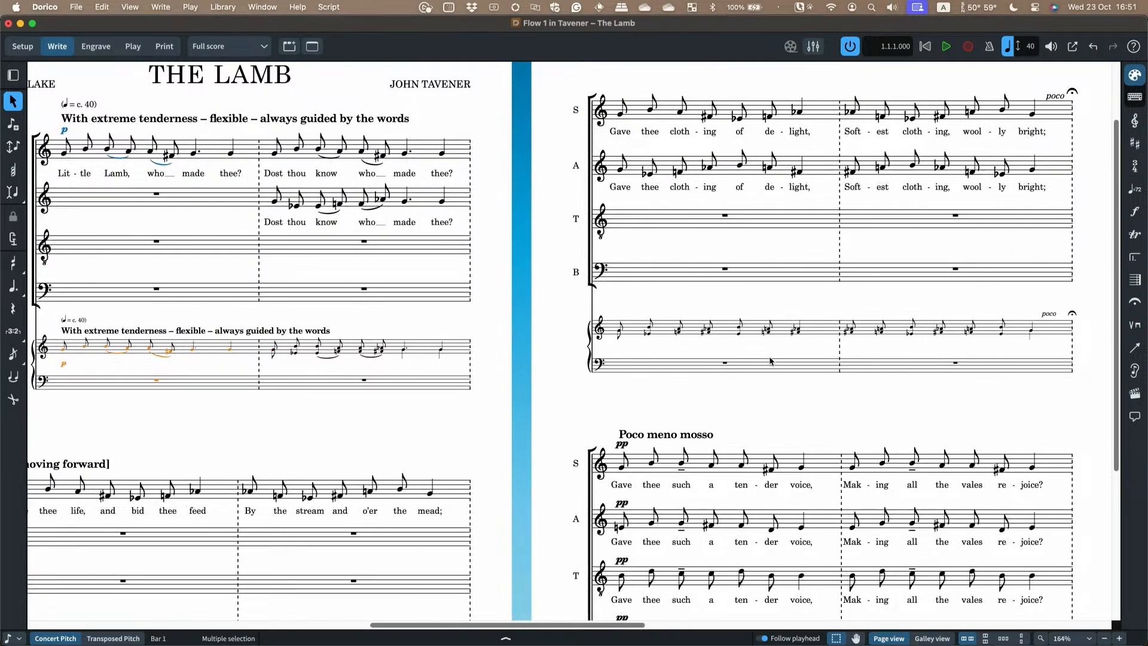
scroll(333, 225, "left", 4)
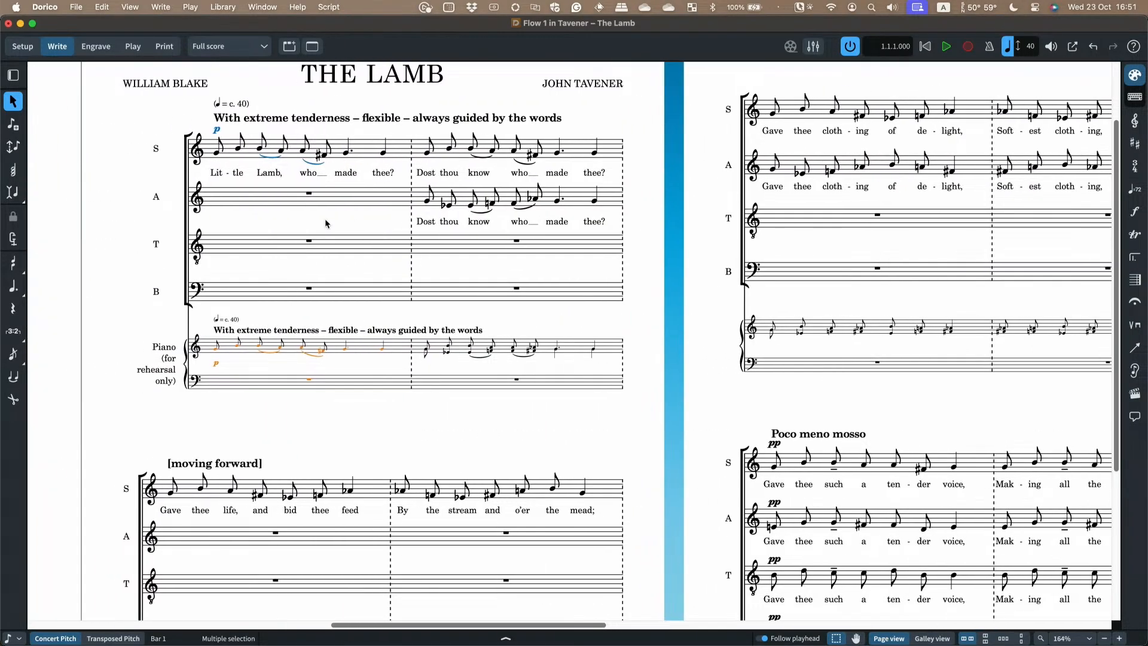
scroll(326, 220, "up", 1)
In Setup mode, add a new full score layout and name it "Full score - piano"
left_click(23, 47)
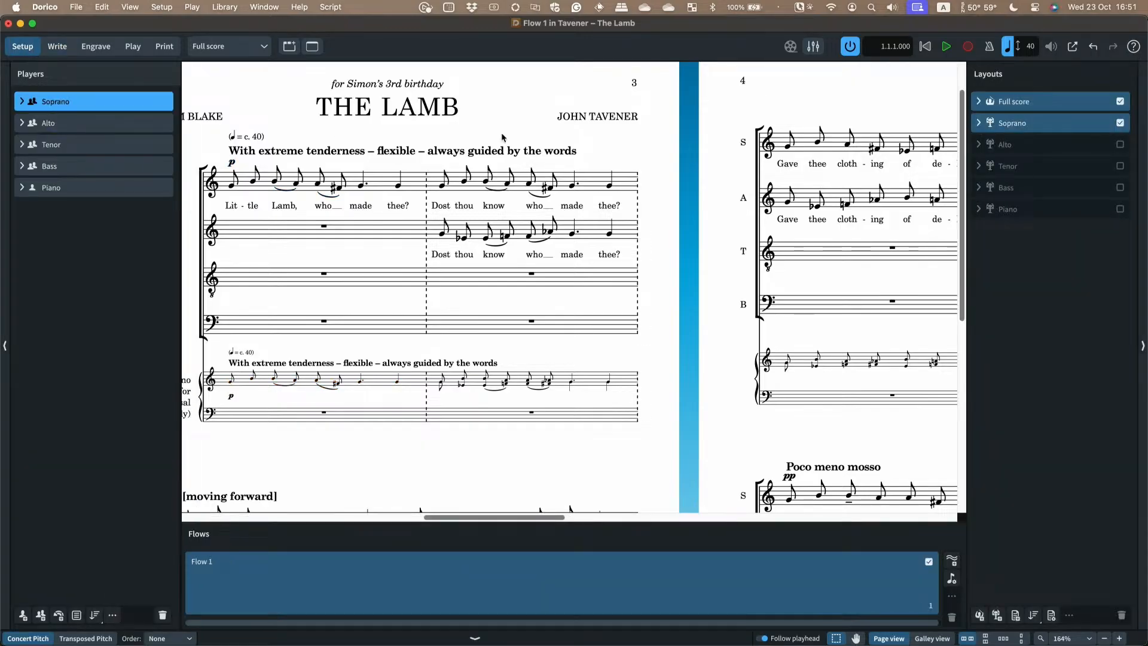
left_click(1031, 104)
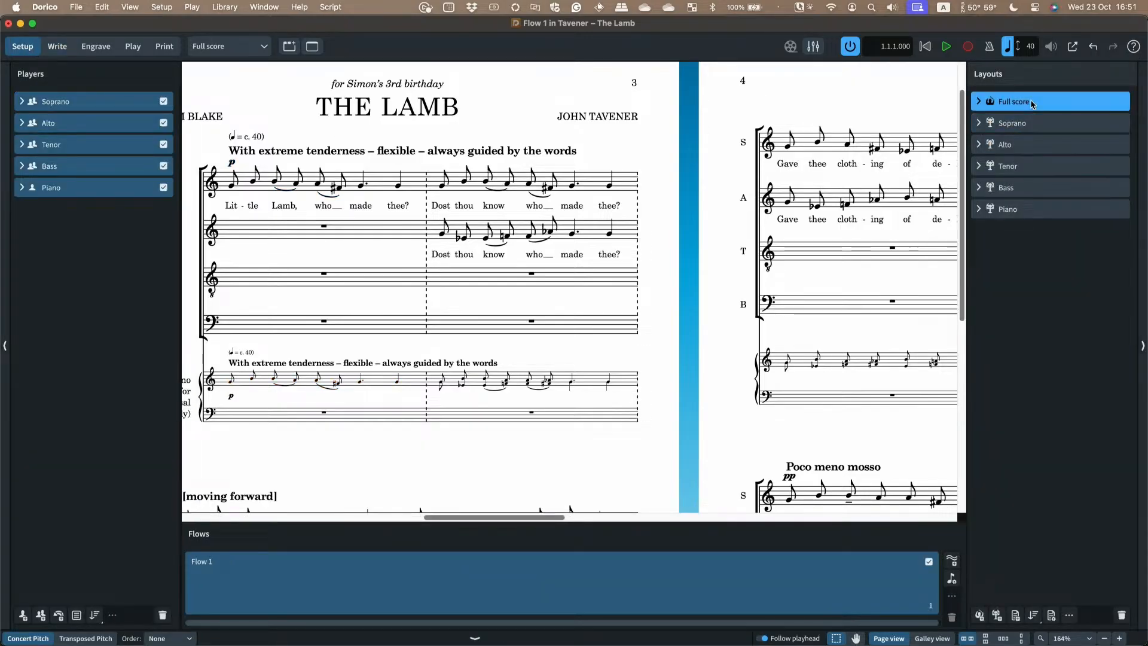
left_click(980, 616)
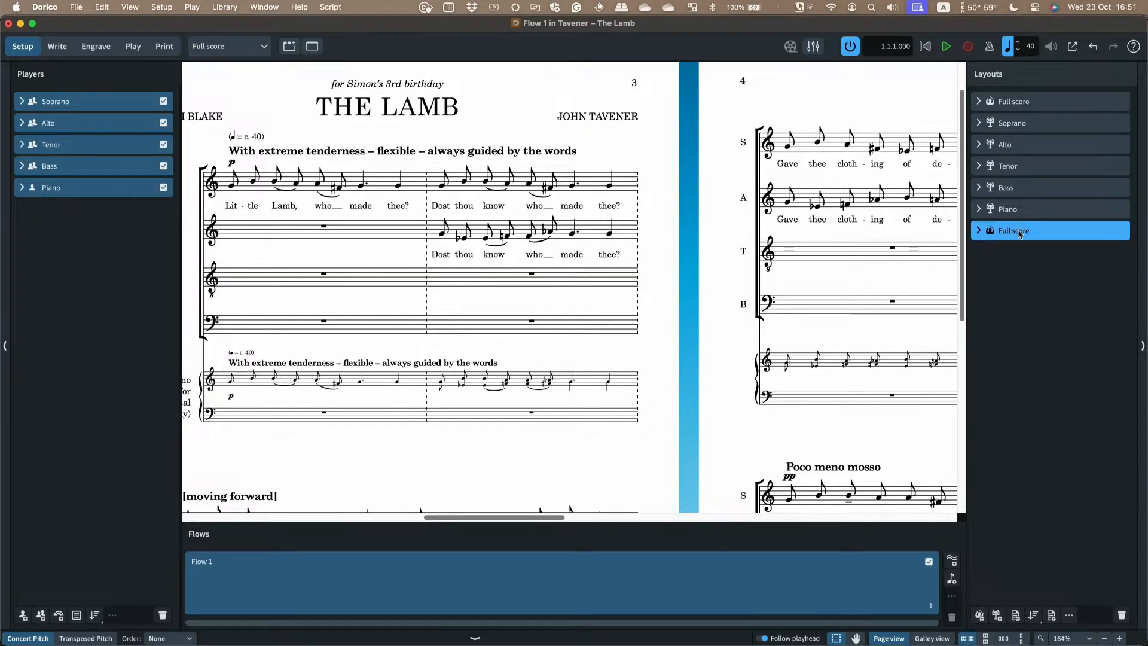
double_click(1047, 238)
key("Return")
double_click(1024, 235)
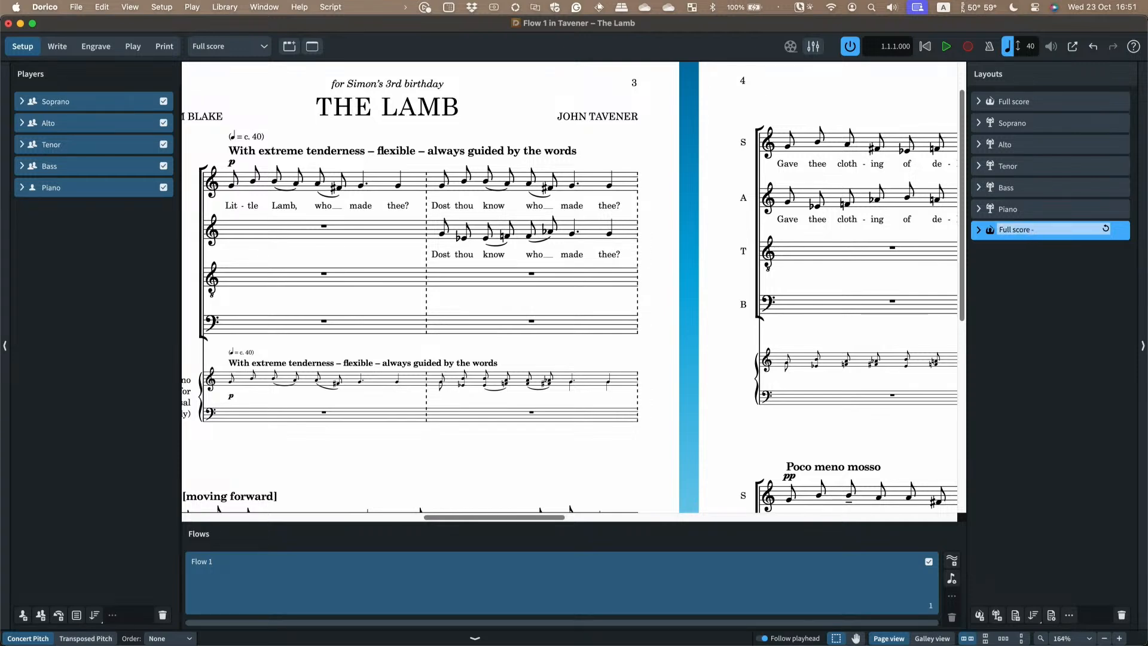
key("Return")
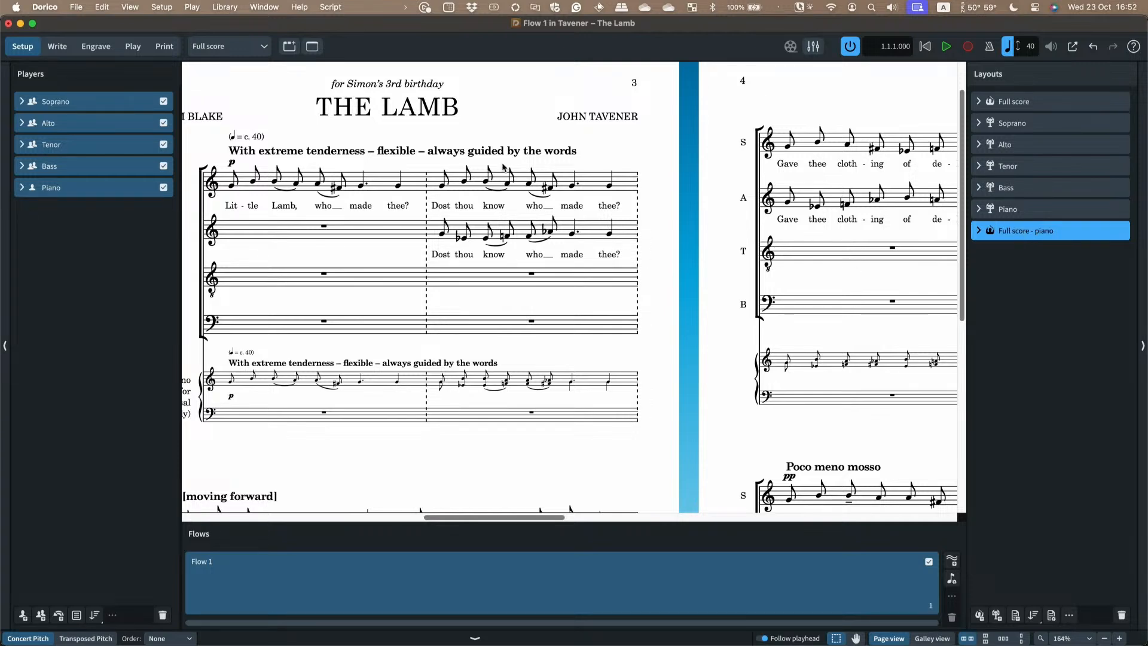
Display the "Full score - piano" layout in Write mode and look over its first pages
left_click(223, 46)
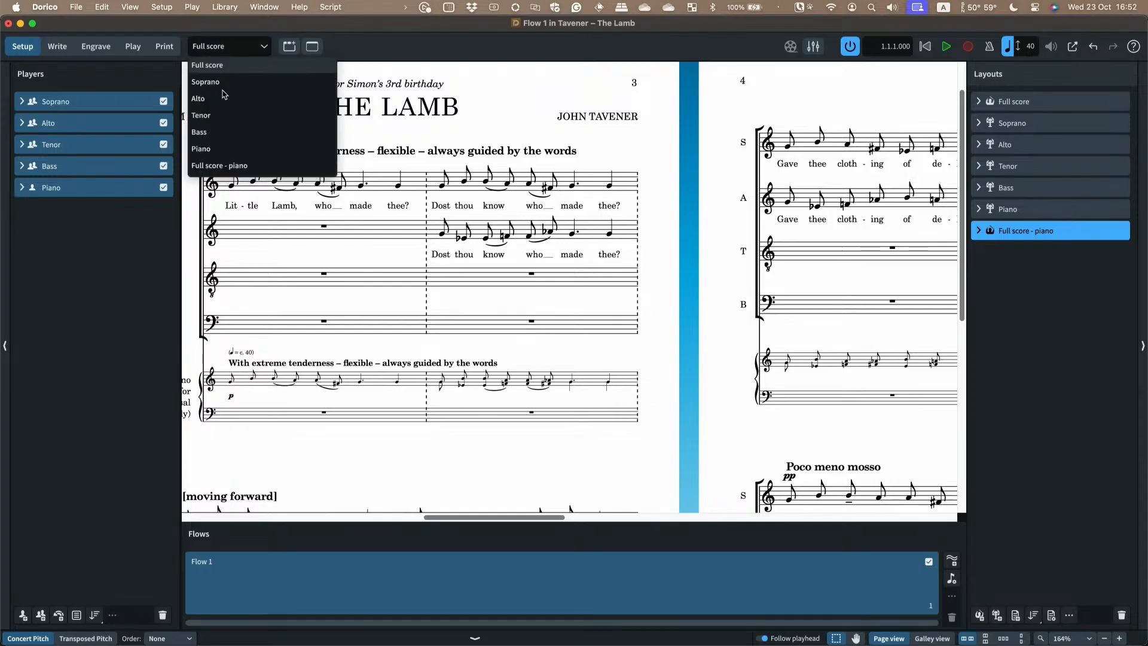
left_click(251, 169)
key("super+0")
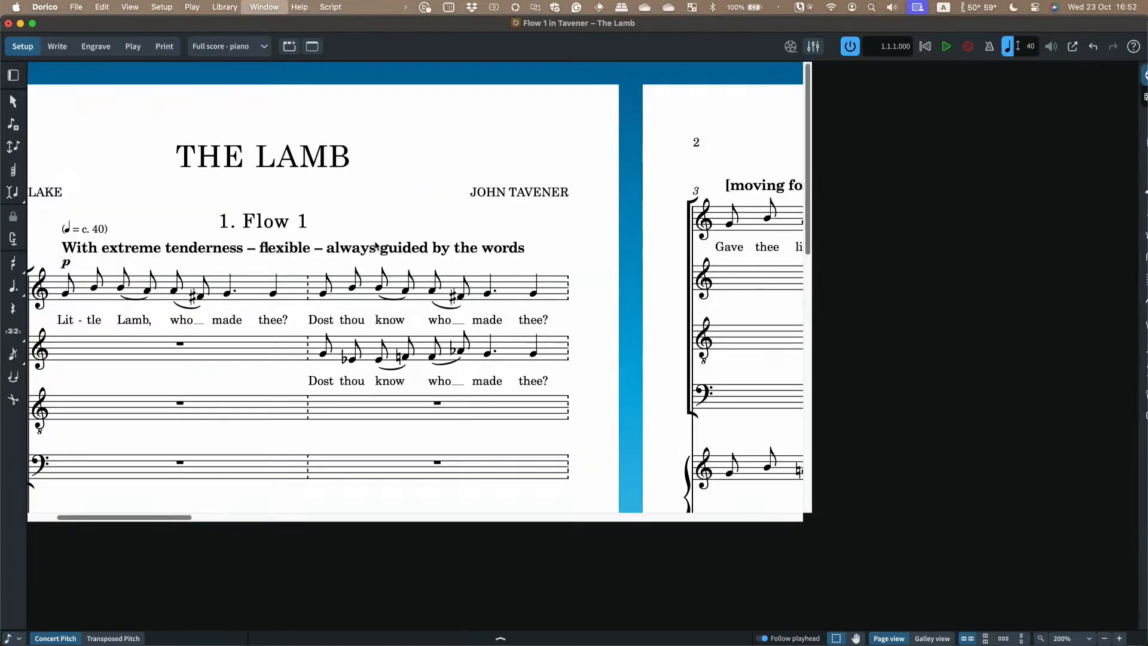
key("super+2")
scroll(400, 257, "down", 5)
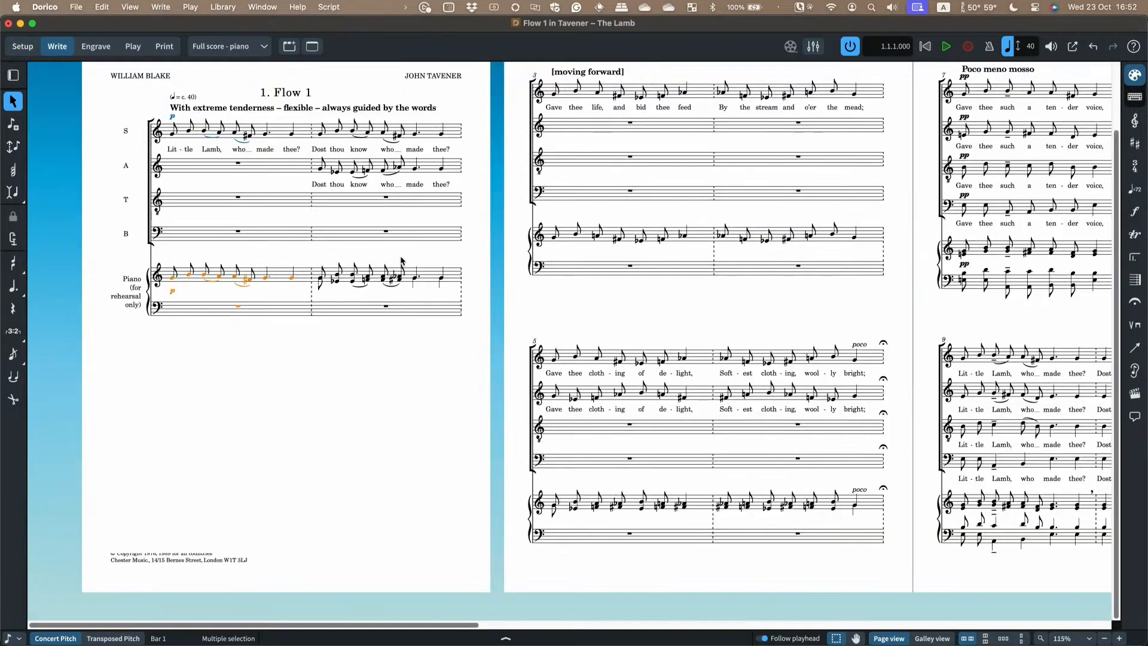
scroll(354, 223, "up", 3)
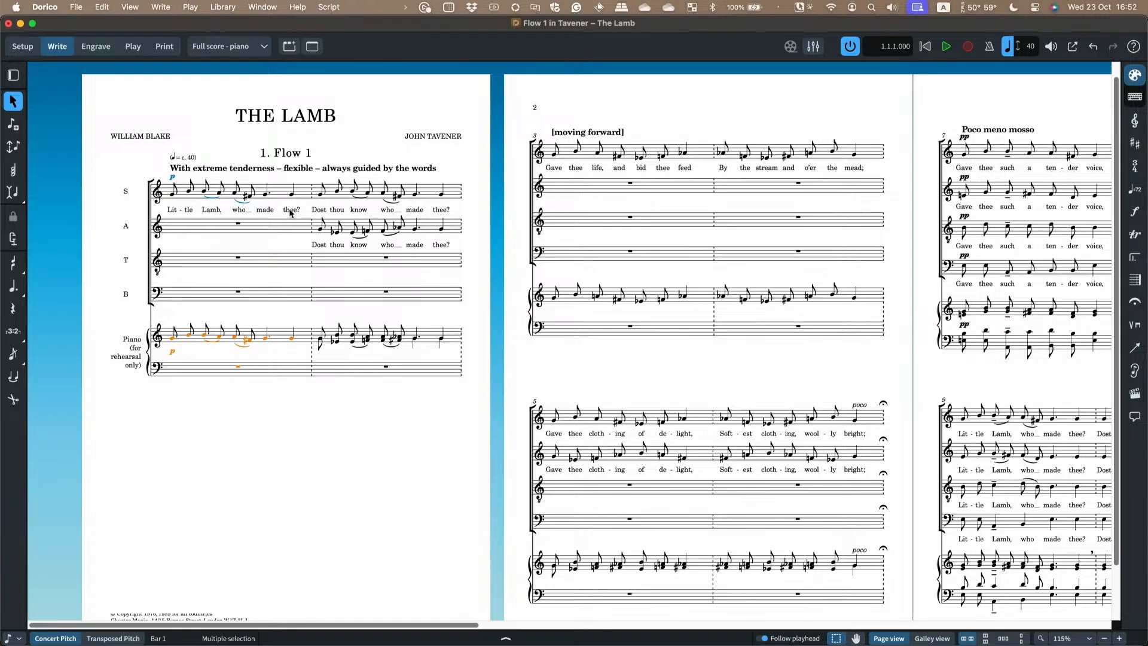
Select bar 1 of the Soprano through Bass staves and apply a 75% staff size
left_click(276, 194)
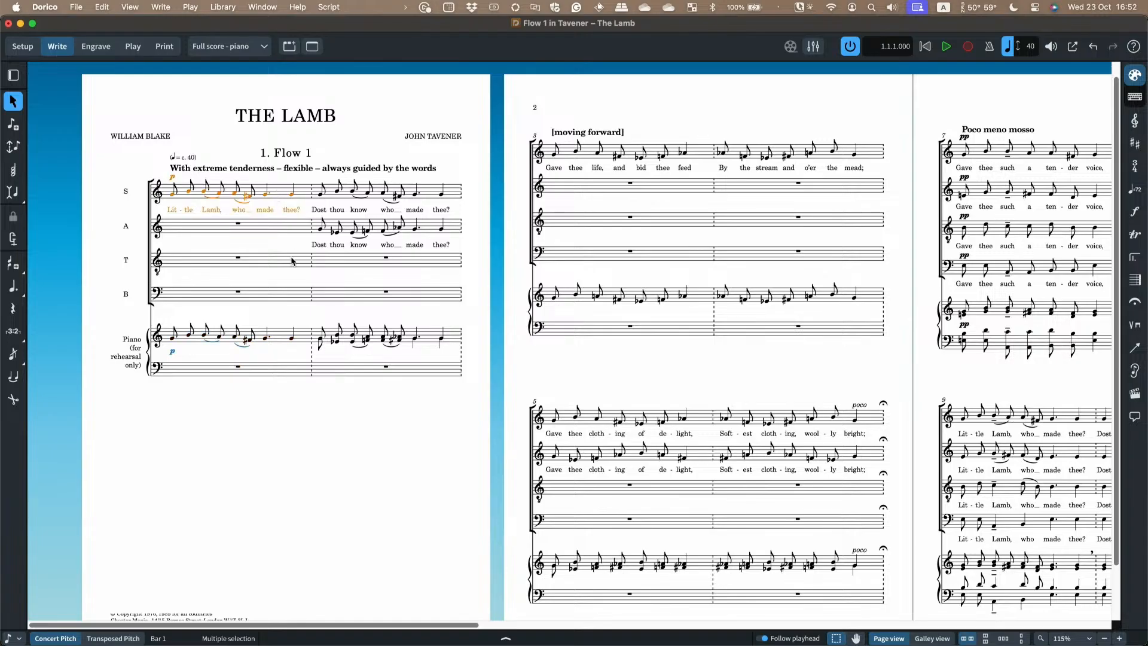
right_click(277, 296)
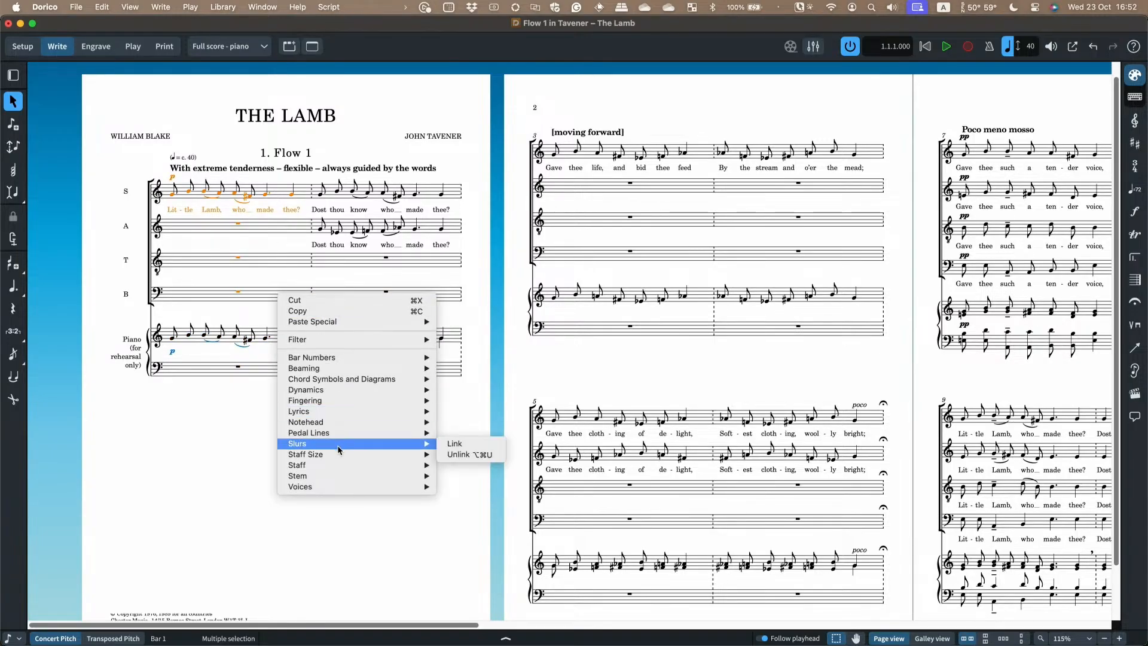
left_click(466, 465)
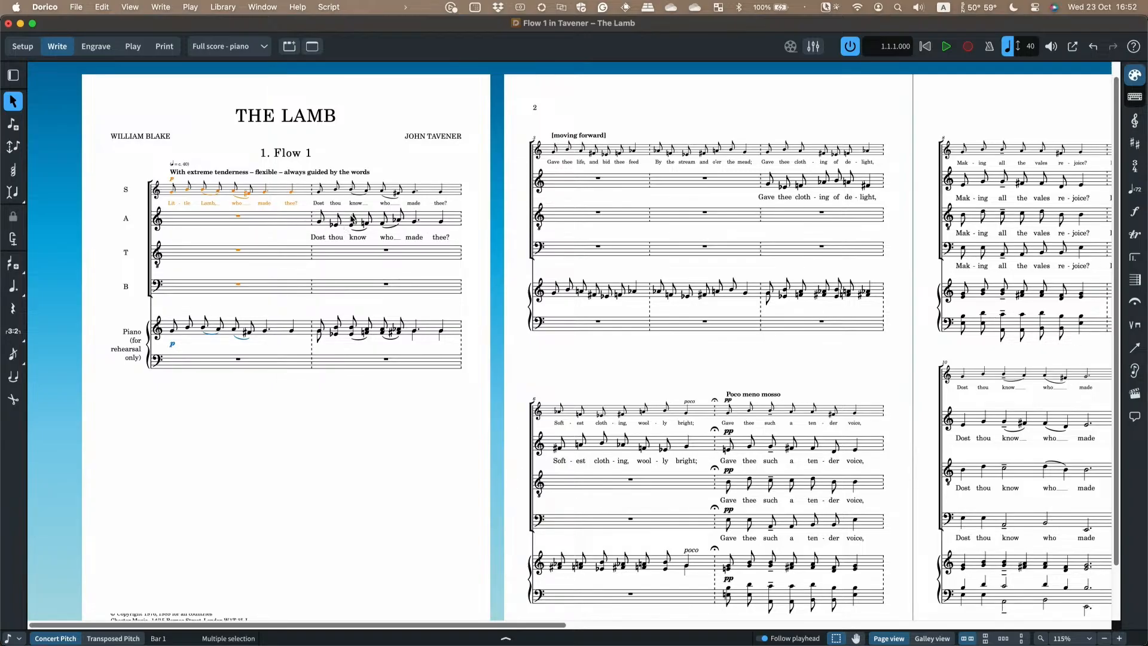
Set the Alto staff's size to 75%, using its music in bar 2
left_click(350, 220)
right_click(375, 222)
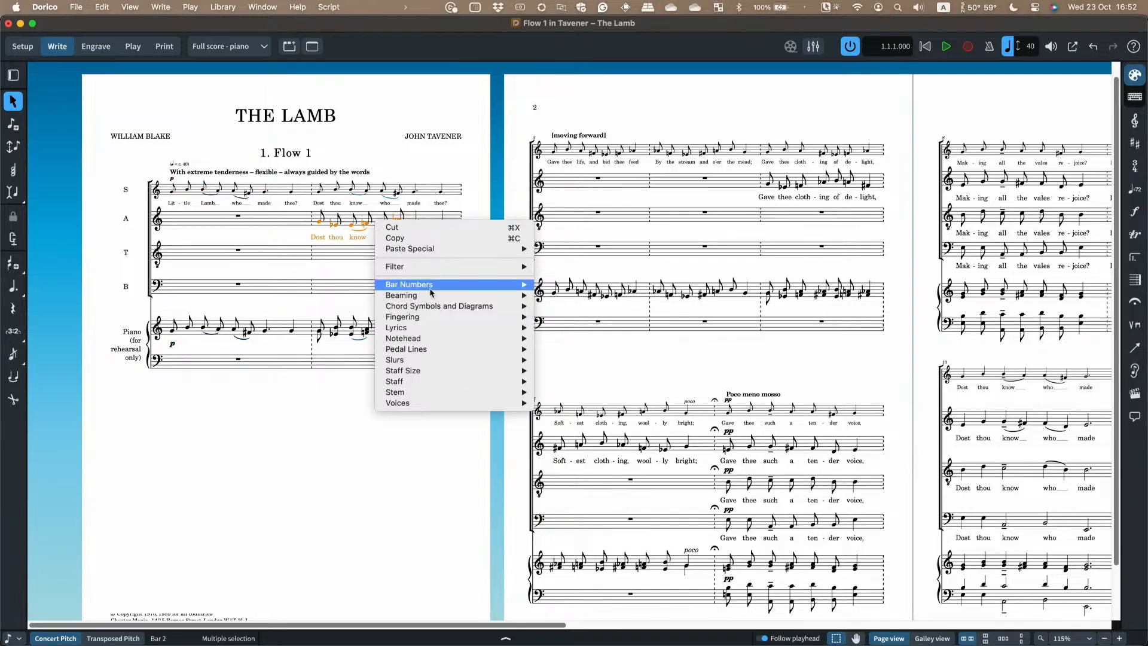
mouse_move(478, 374)
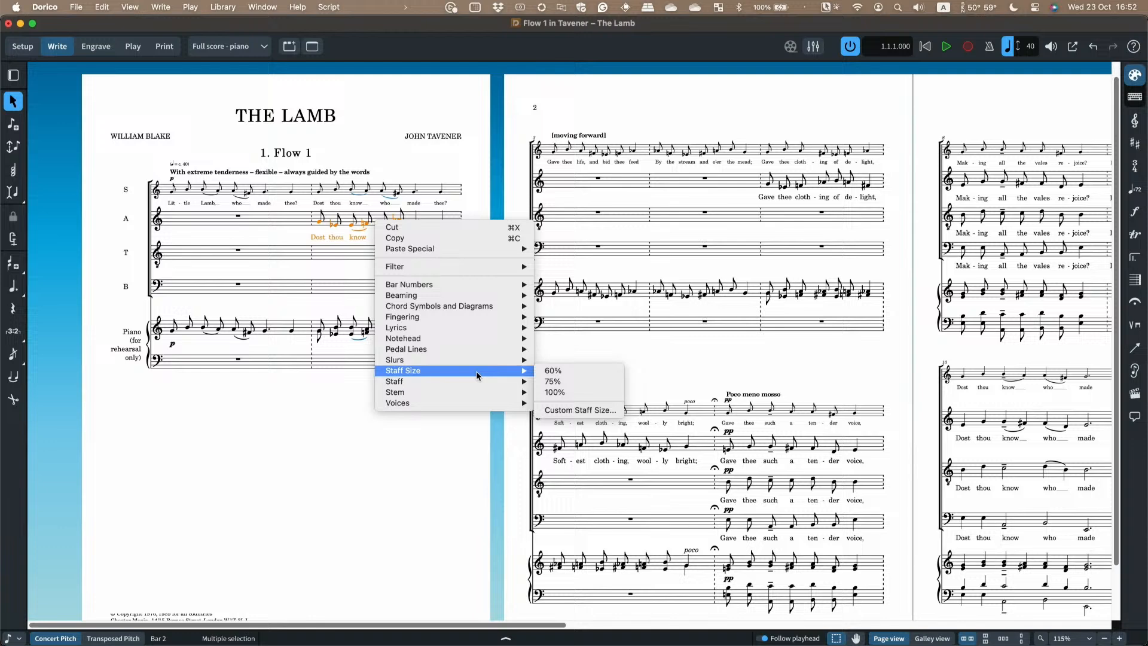
left_click(554, 381)
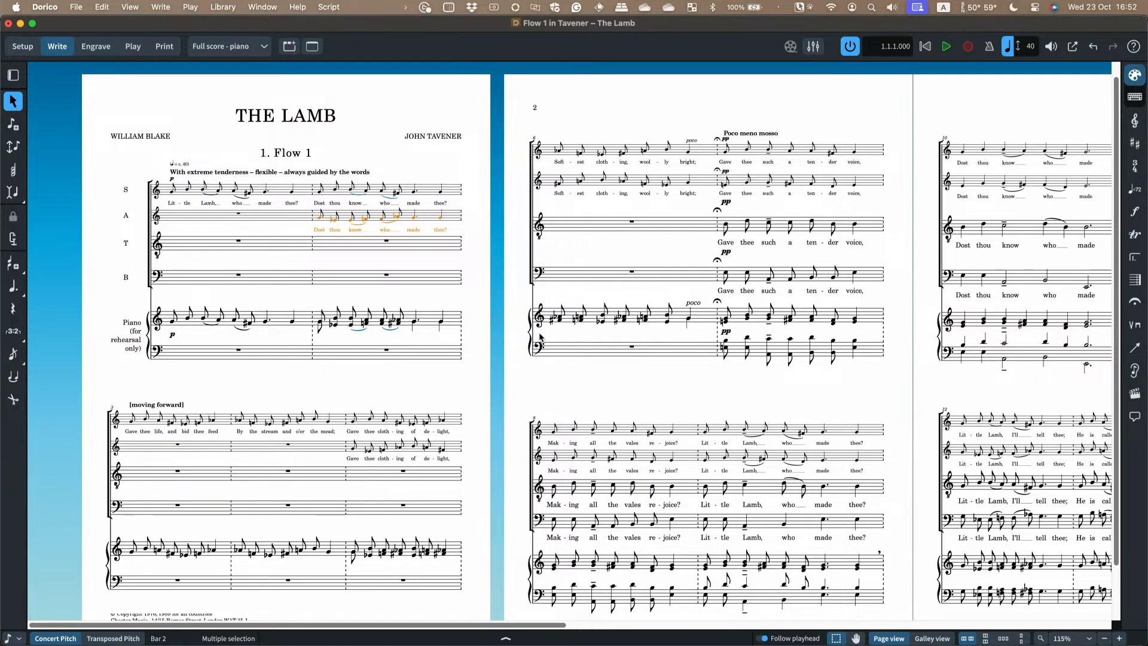
Undo the last two staff size changes in the Full score - piano layout and switch to the Full score layout
key("super+z")
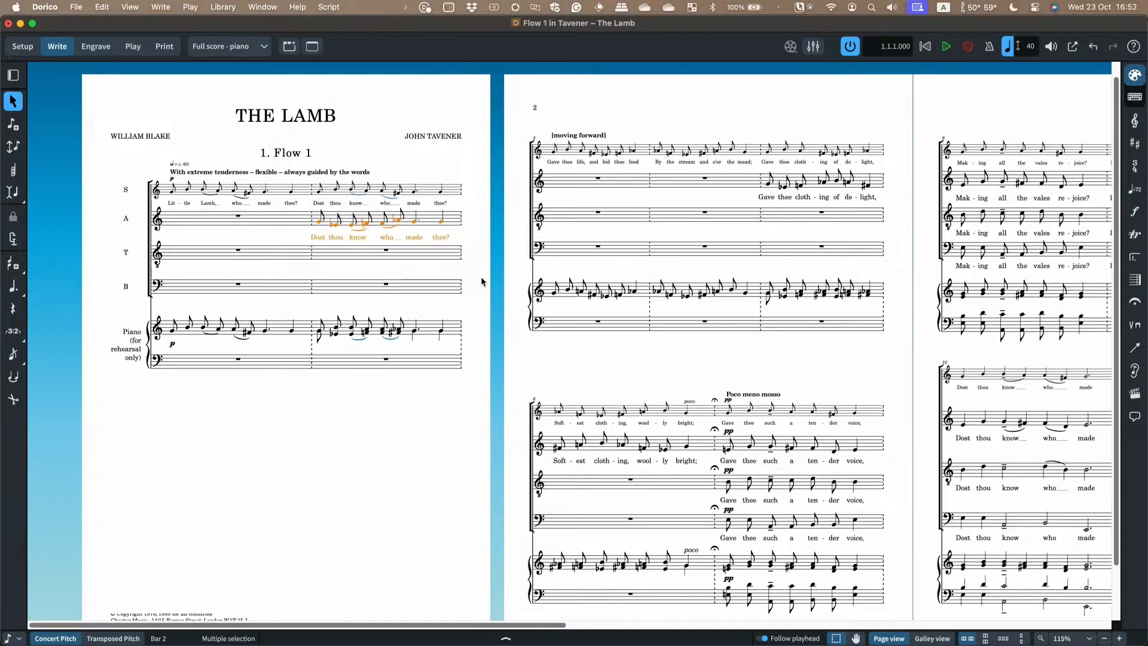
key("super+z")
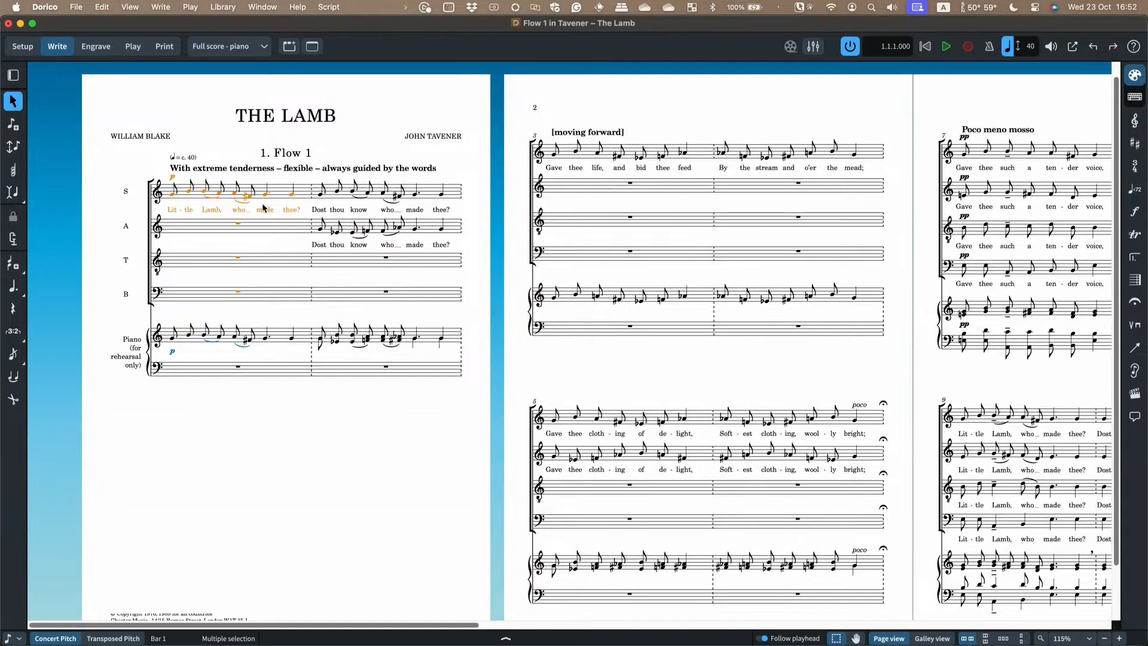
left_click(245, 46)
left_click(242, 59)
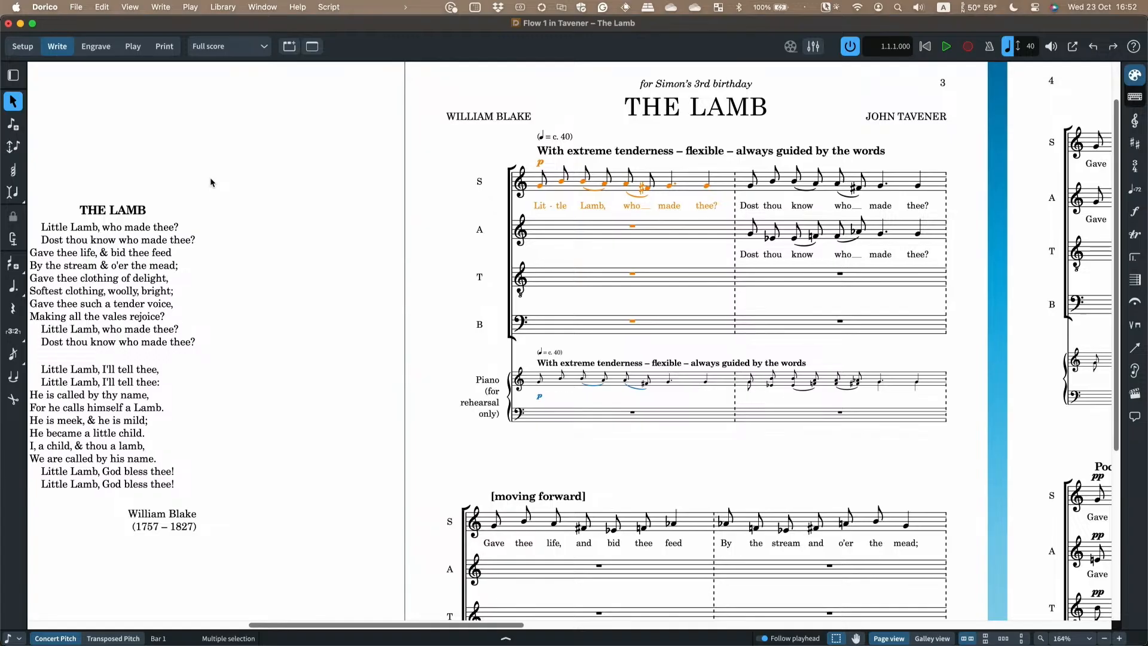
scroll(210, 177, "right", 3)
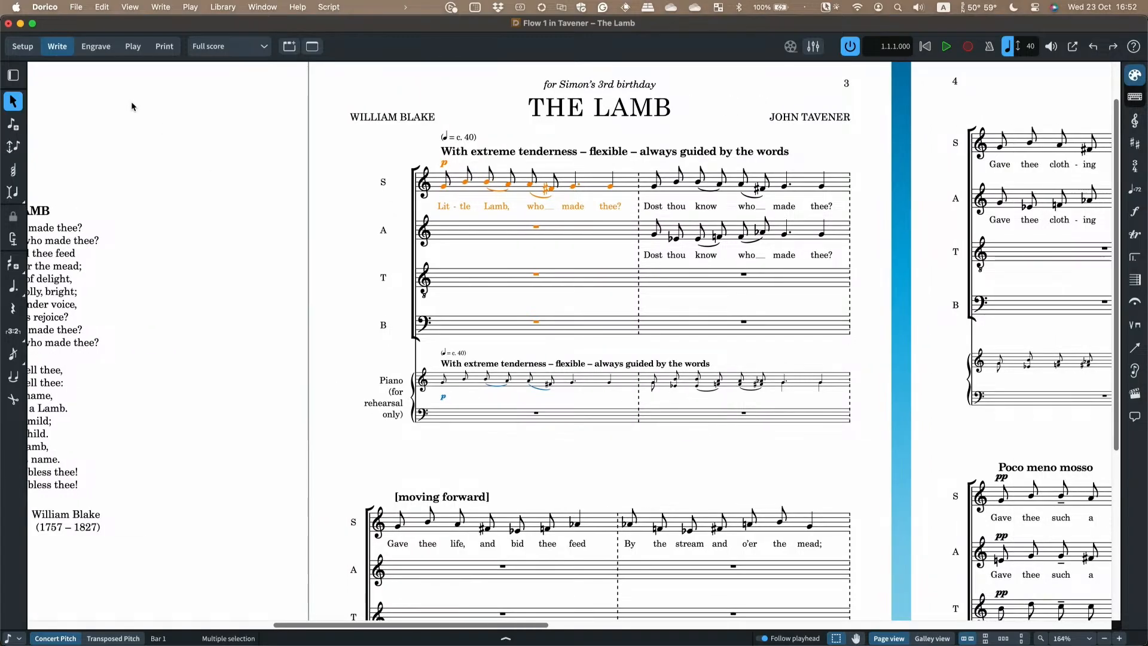
In Setup mode, create an empty part layout and assign the Piano and Soprano players to it
key("super+1")
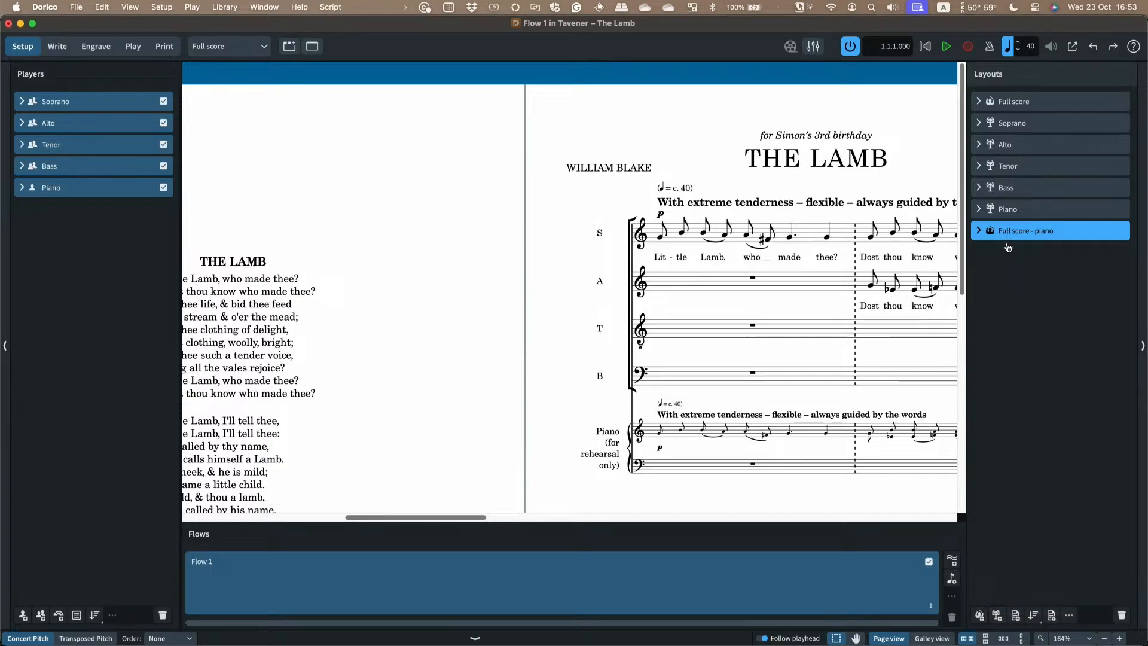
left_click(1011, 566)
left_click(998, 617)
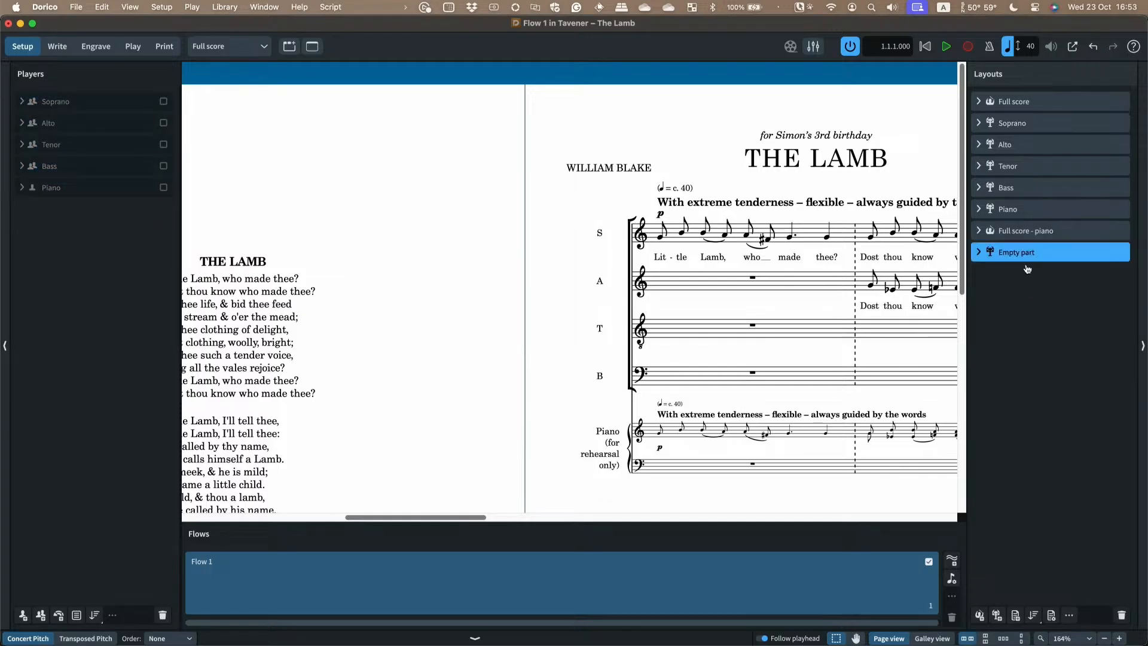
left_click(163, 187)
left_click(164, 101)
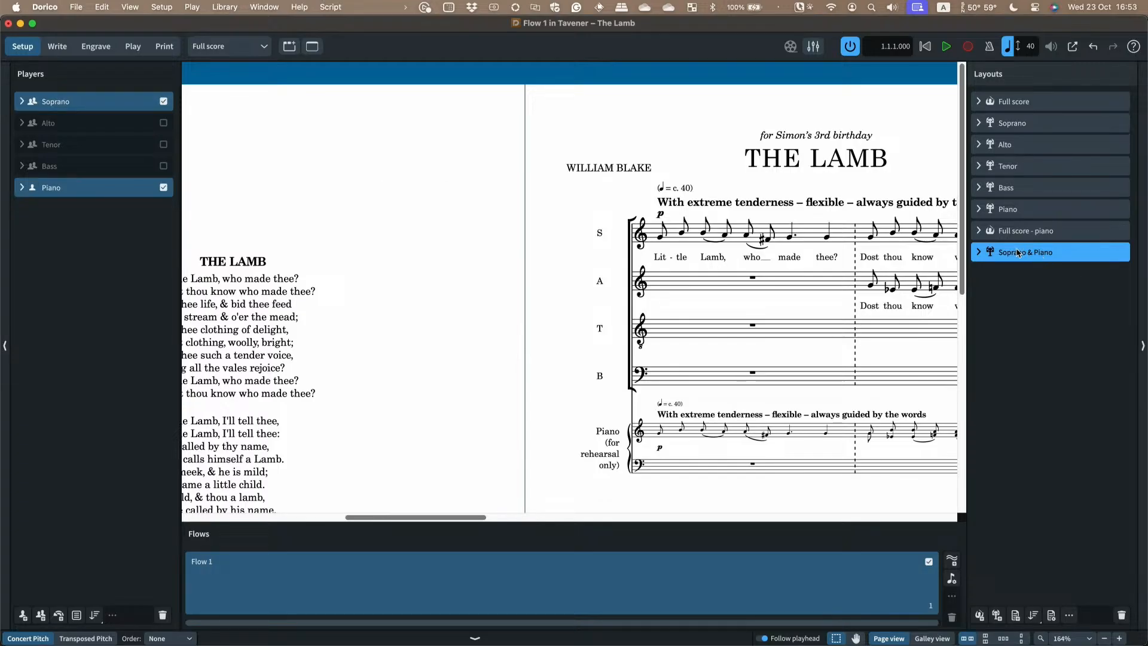
Remove the Piano from the new part layout and add the Bass, Tenor and Alto players
left_click(164, 187)
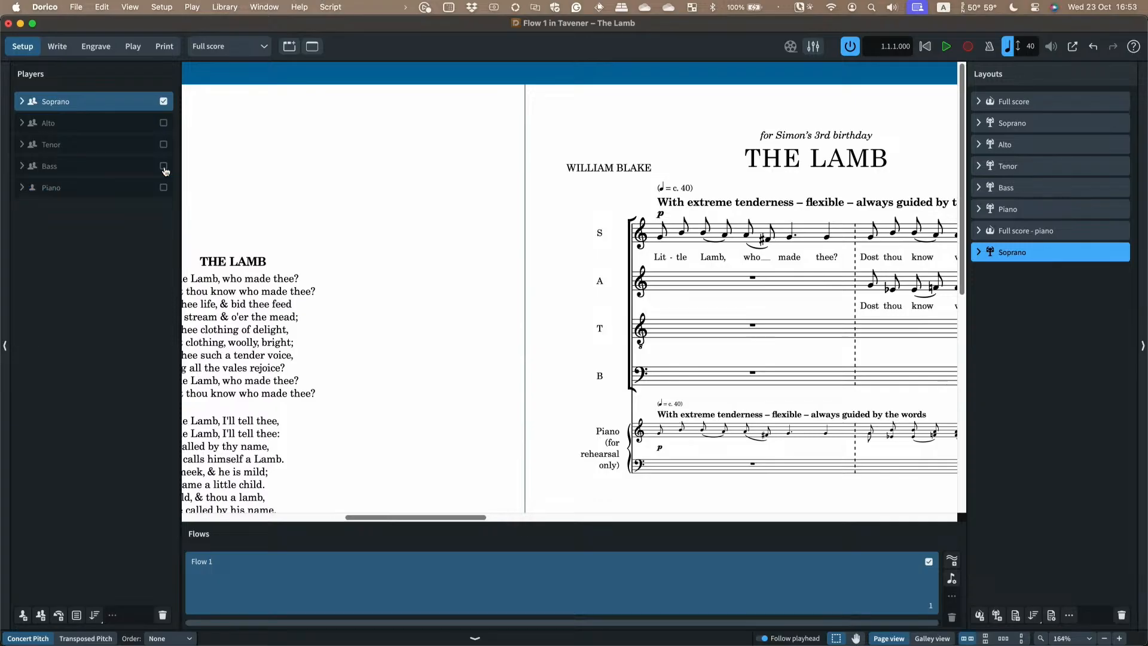
left_click(164, 166)
left_click(163, 144)
left_click(163, 122)
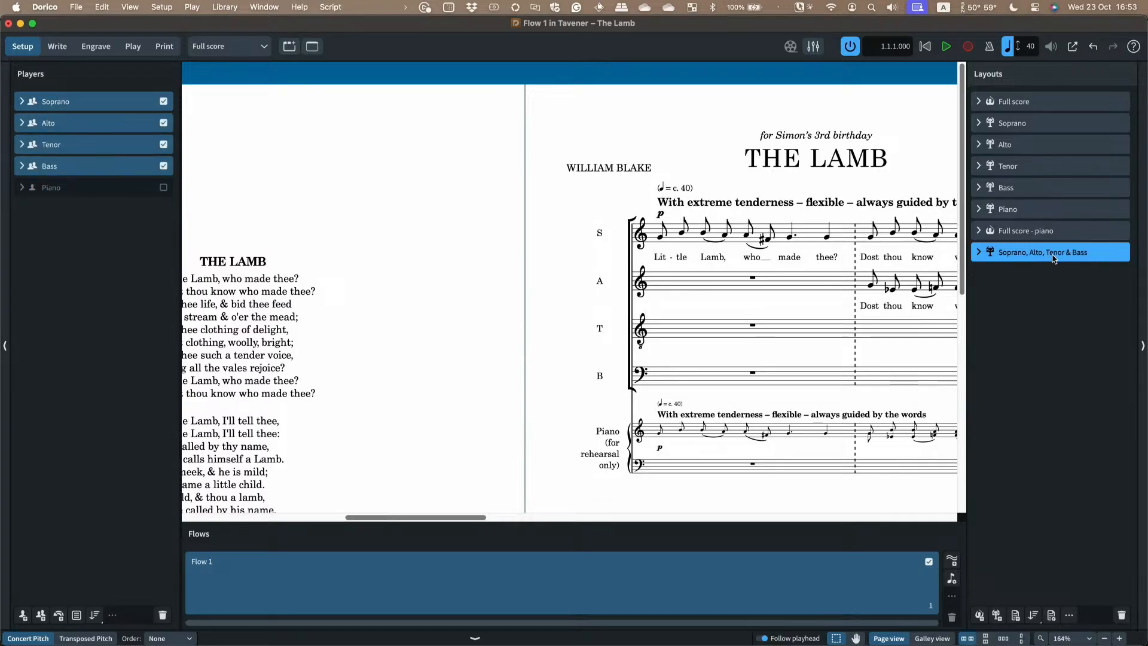
Display the new Soprano, Alto, Tenor & Bass part layout
left_click(257, 48)
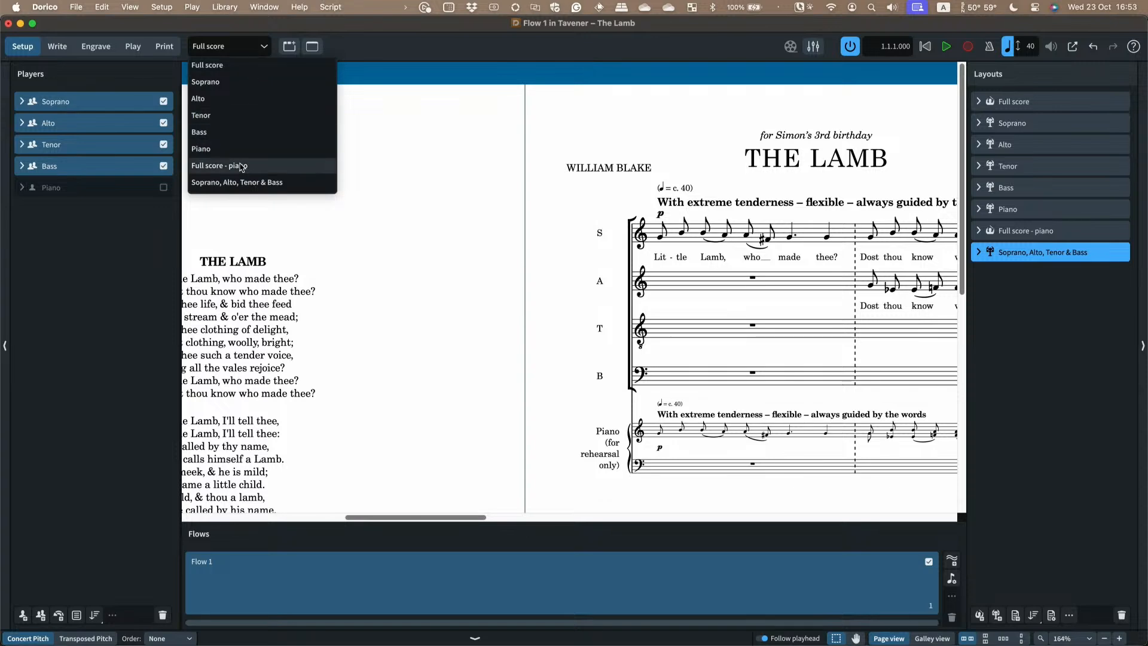
left_click(239, 182)
key("x")
key("x")
key("x")
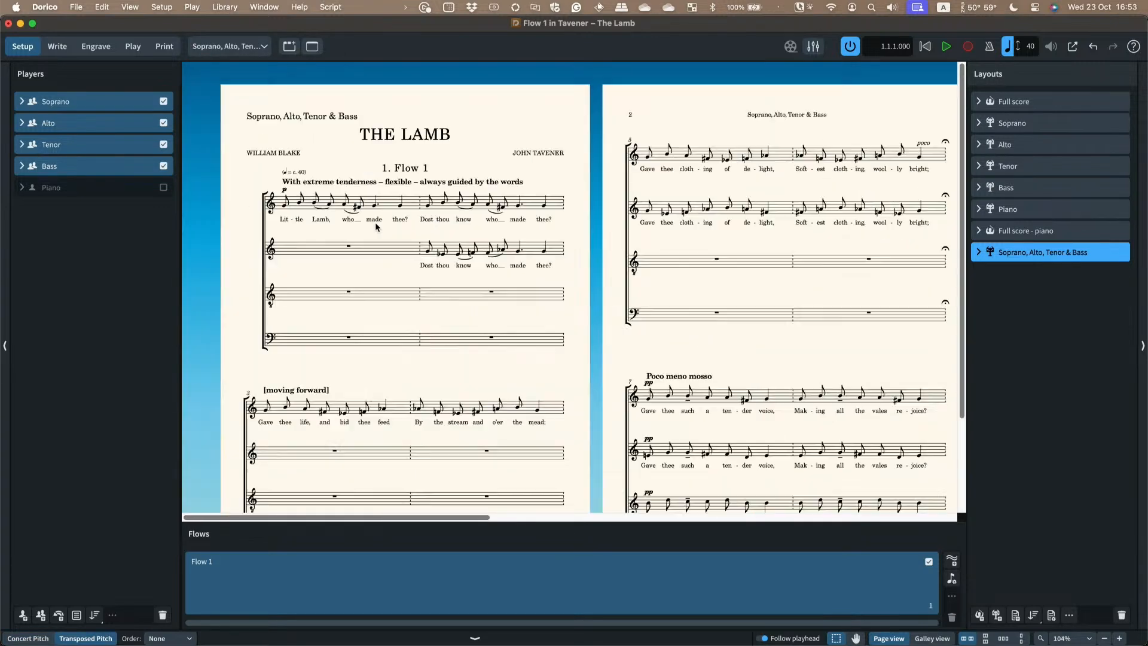
Switch back to the Full score layout and show its first page of music
left_click(230, 53)
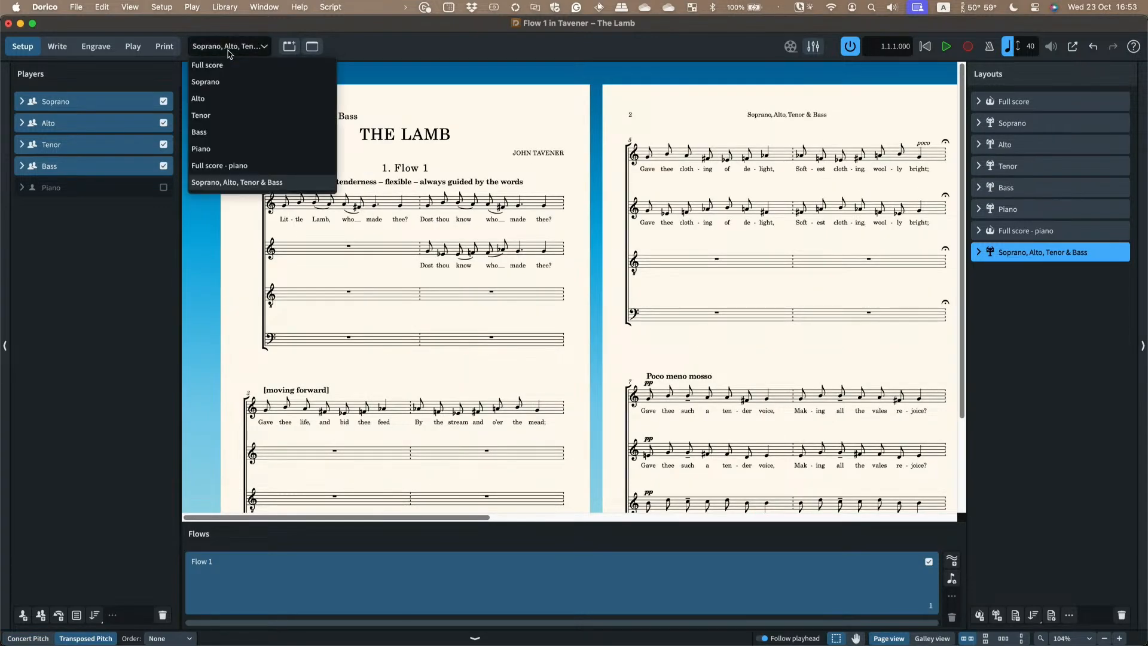
left_click(226, 64)
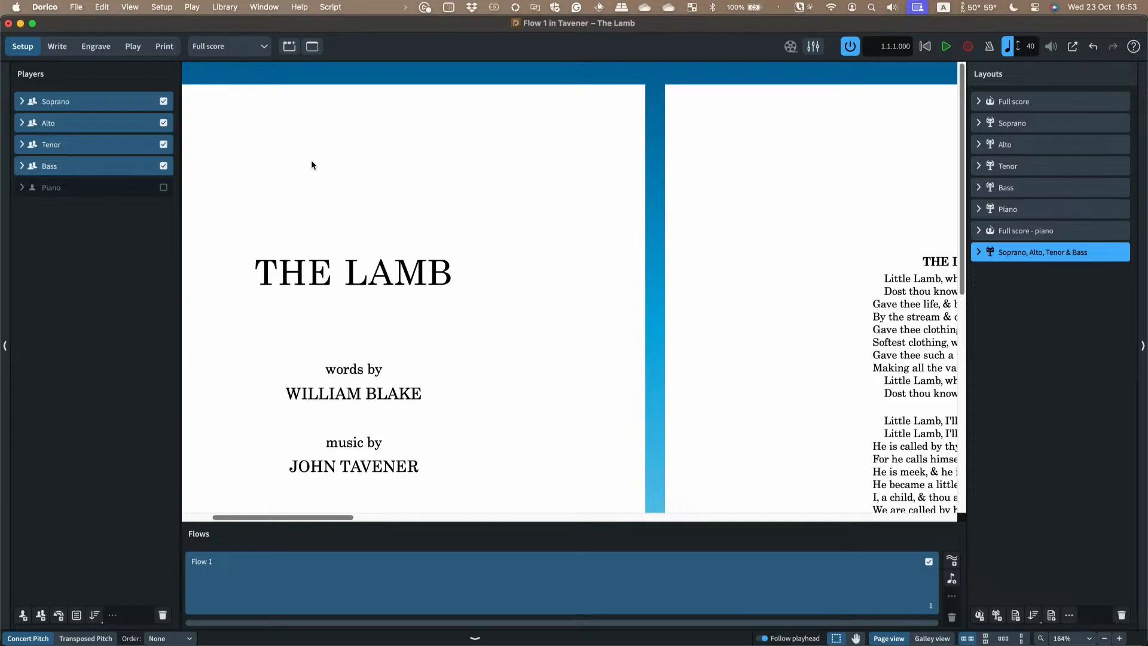
scroll(417, 172, "right", 15)
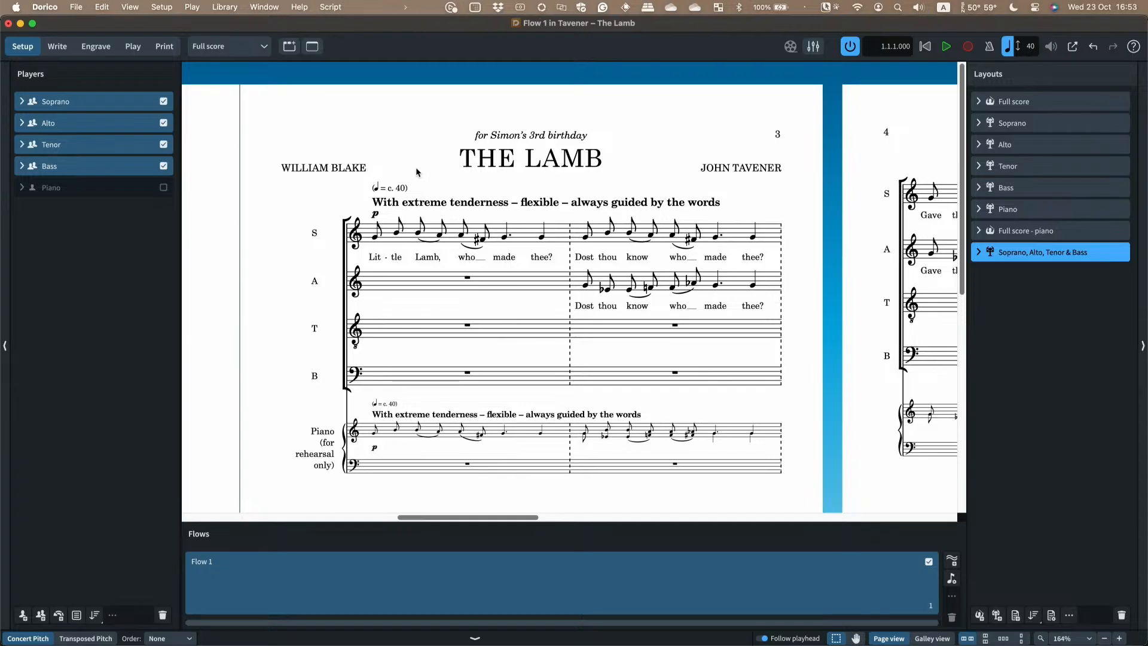
Compare the rastral sizes of the Full score, Soprano, Alto and Tenor layouts under Page Setup in Layout Options
left_click(226, 7)
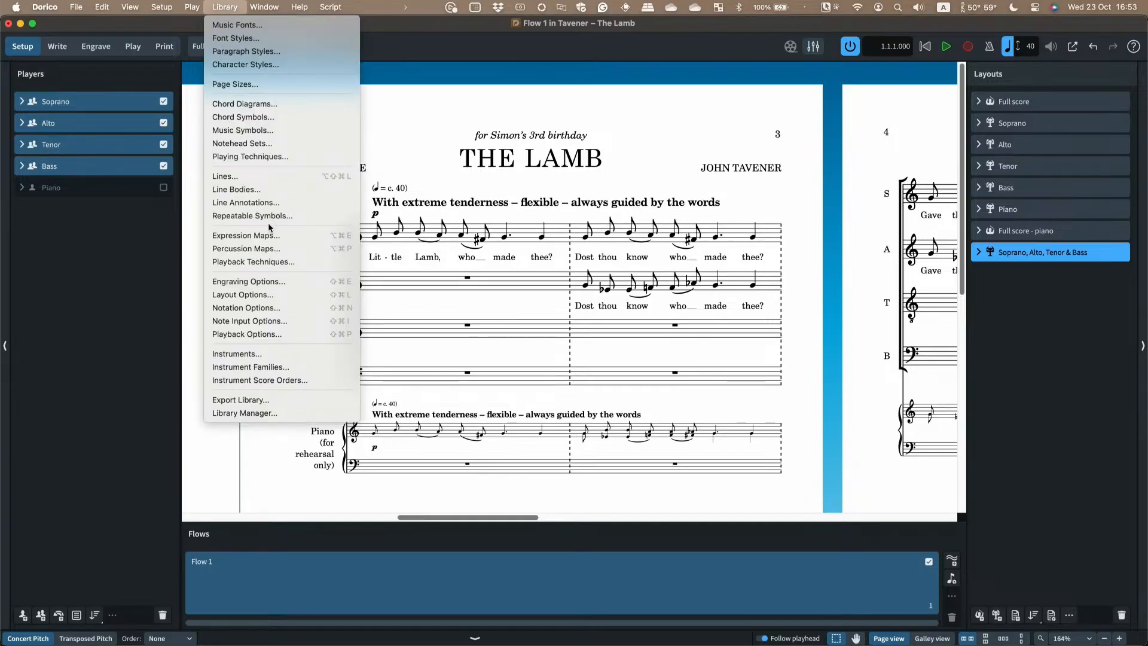
left_click(247, 297)
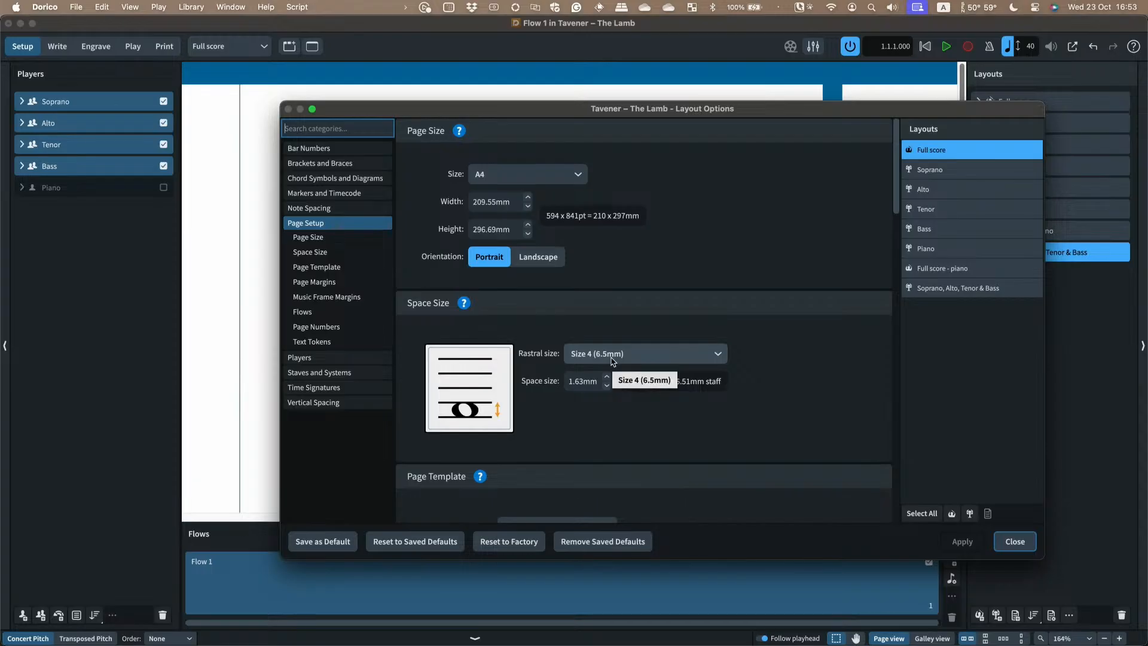
left_click(964, 173)
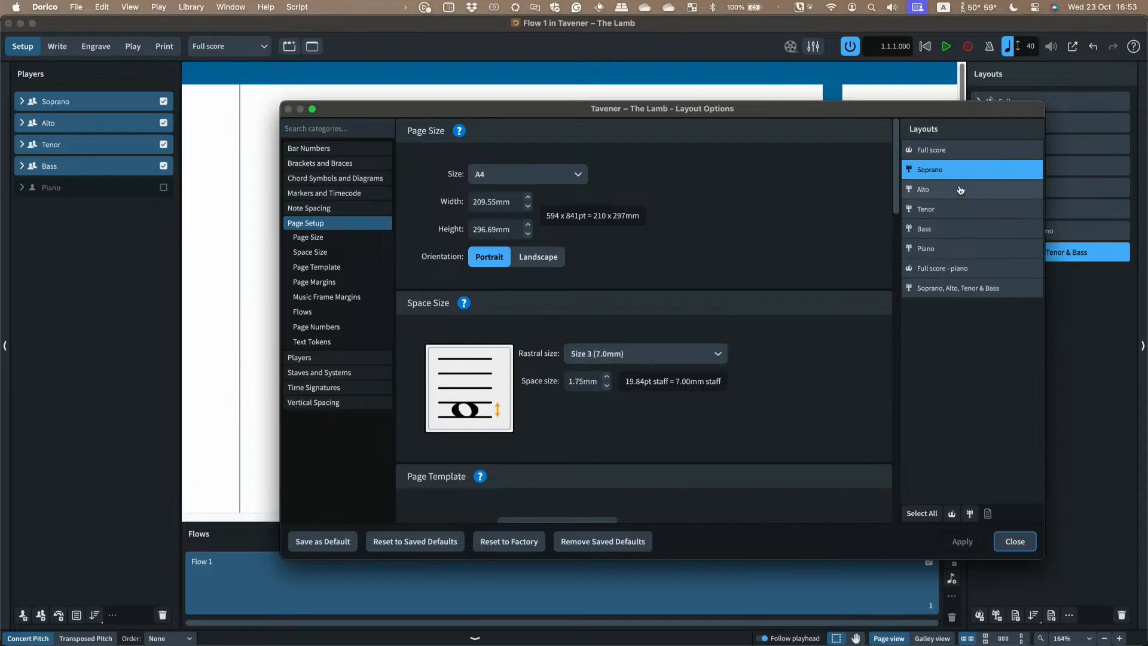
left_click(959, 189)
left_click(950, 210)
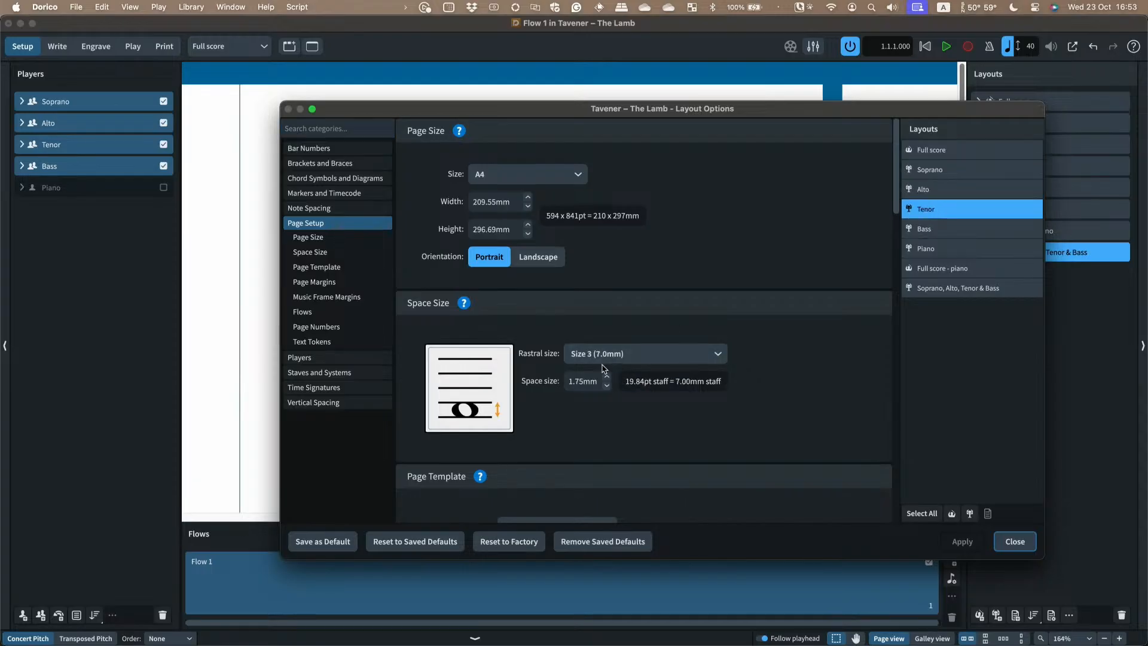
left_click(934, 150)
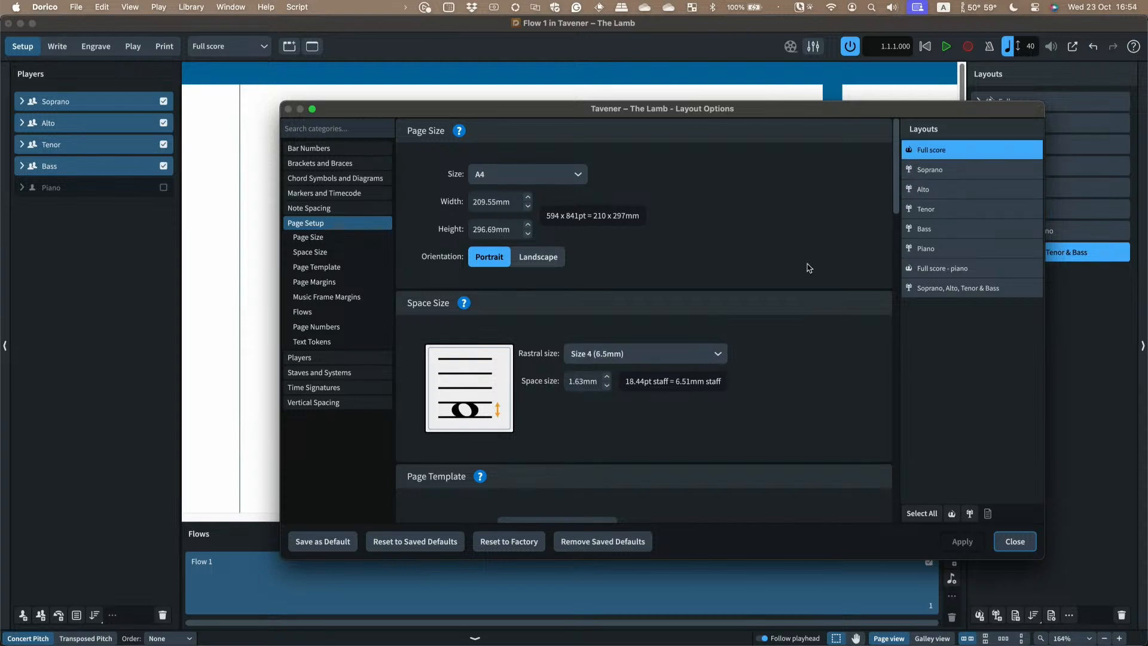
left_click(1015, 541)
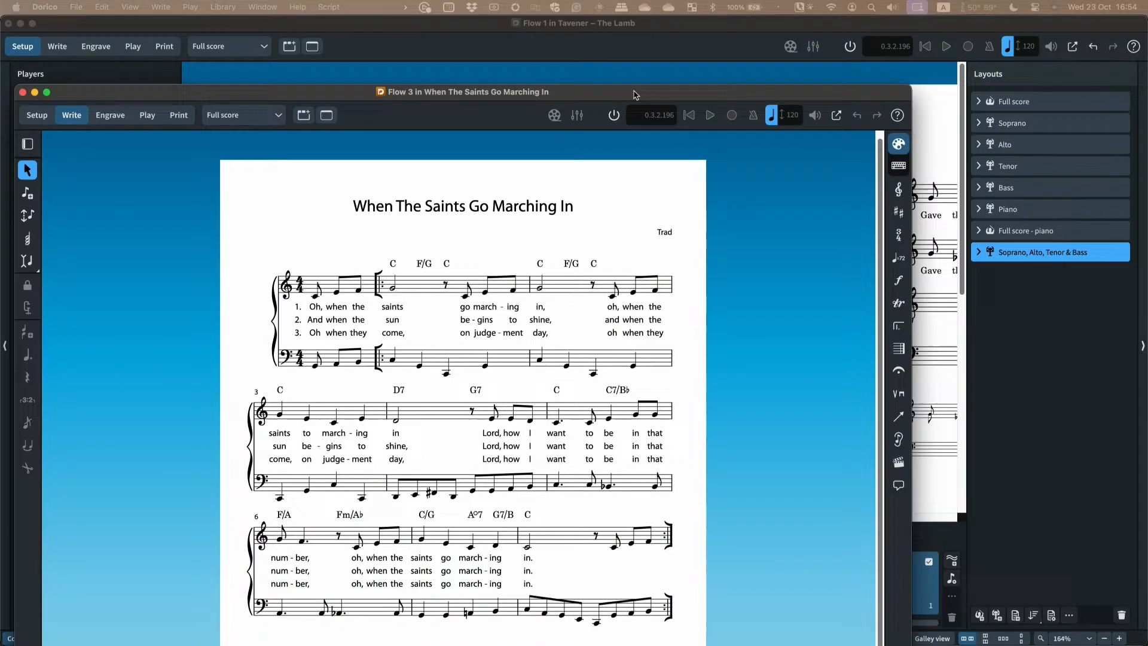
Maximize the When The Saints Go Marching In project window and check its players in Setup mode, returning to Write mode
left_click_drag(627, 93, 685, 25)
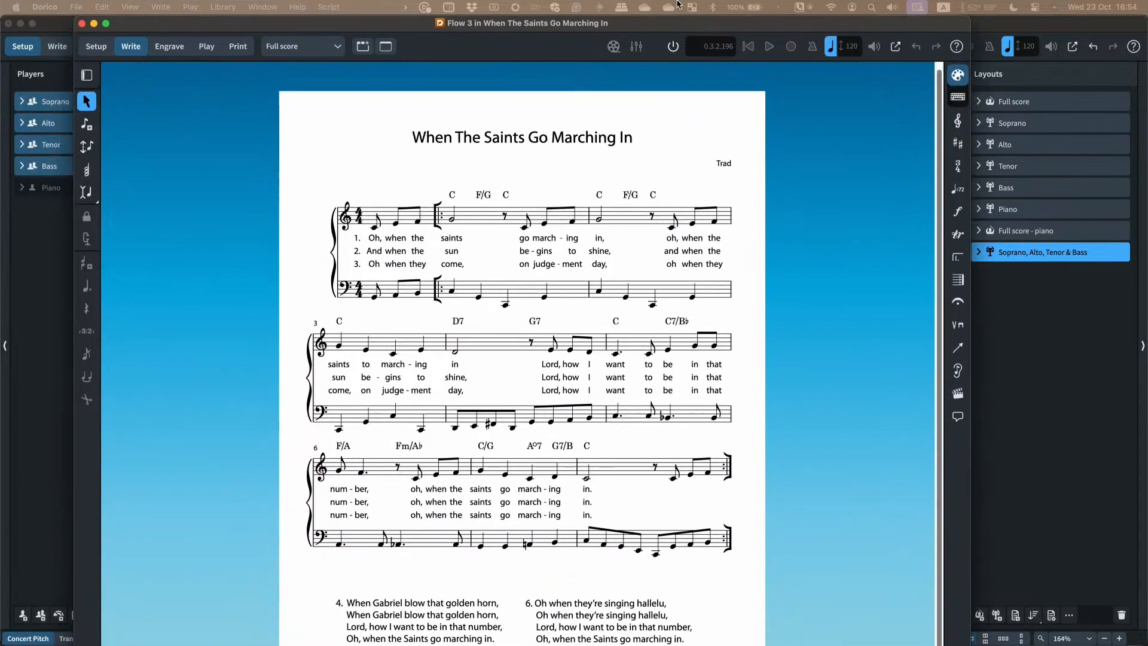
double_click(685, 25)
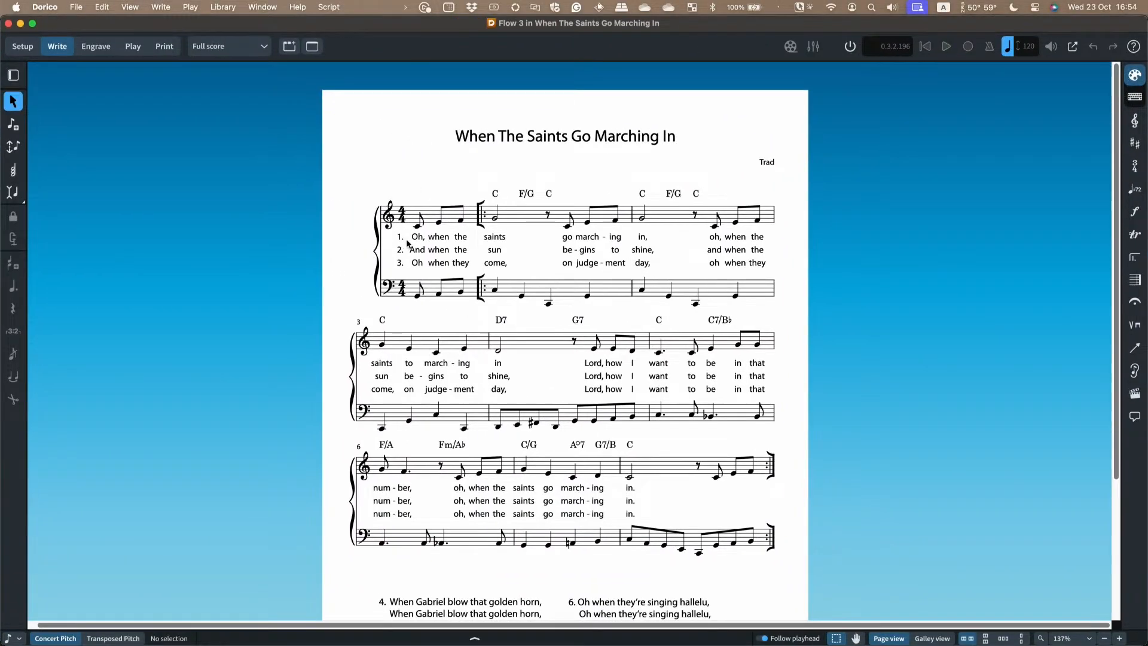
scroll(420, 252, "up", 6)
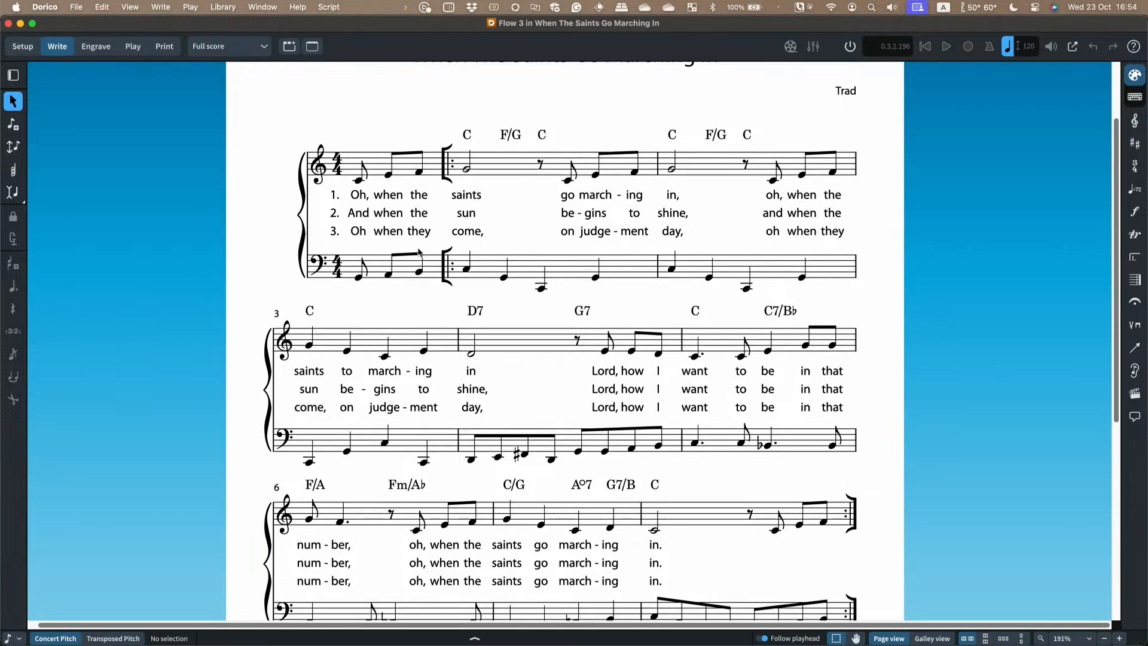
scroll(419, 252, "down", 3)
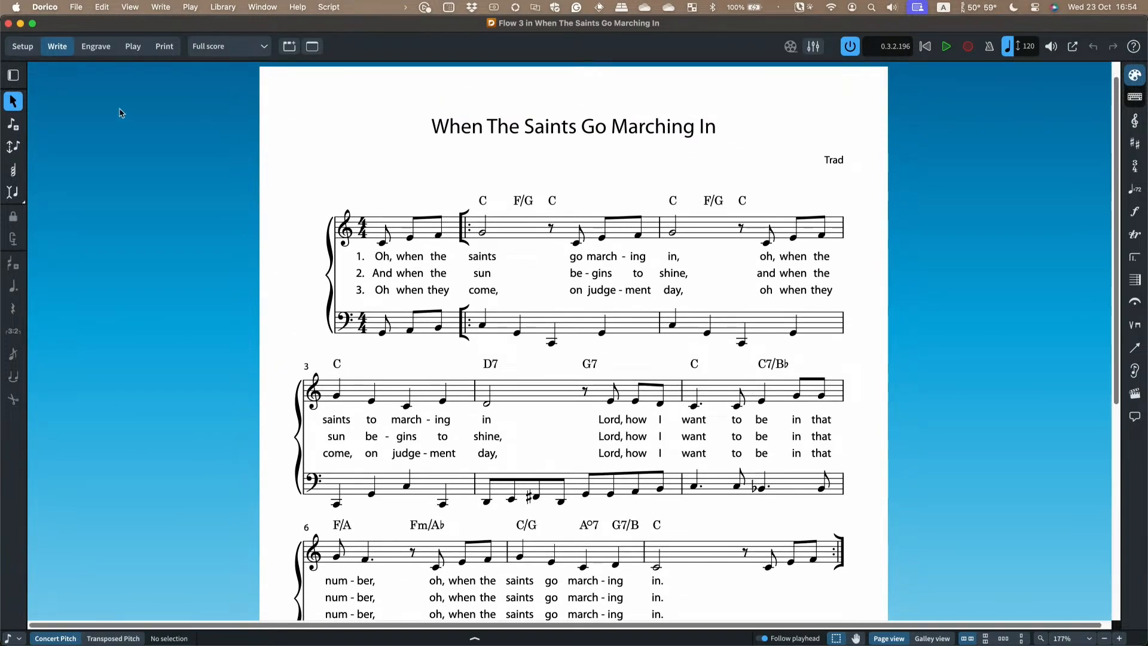
left_click(17, 50)
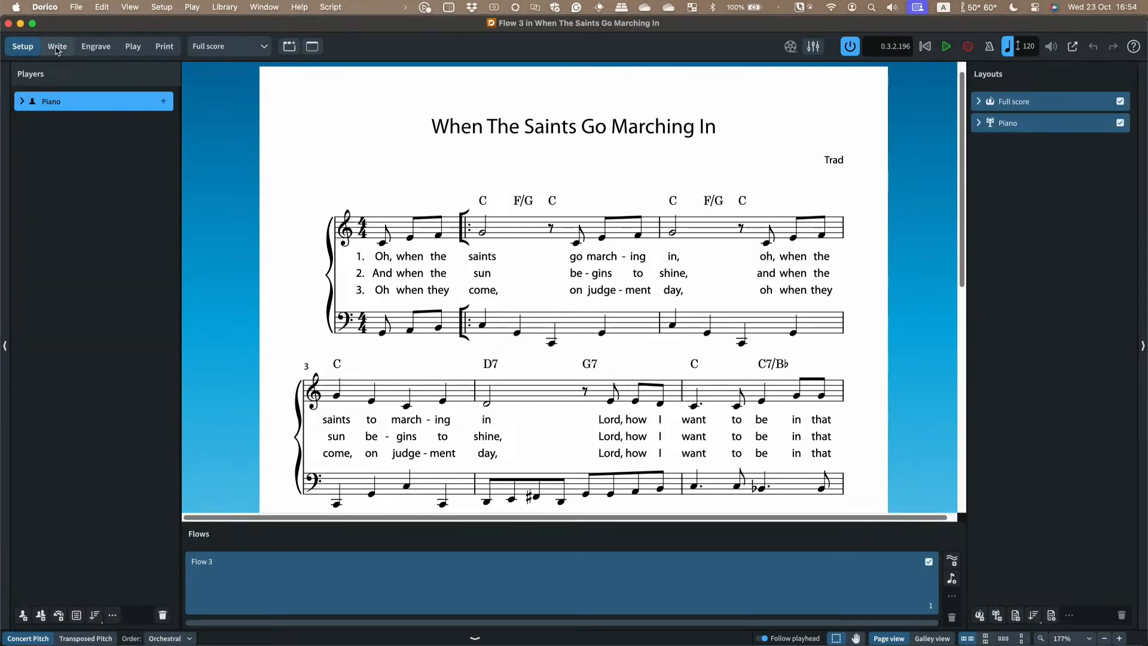
left_click(57, 48)
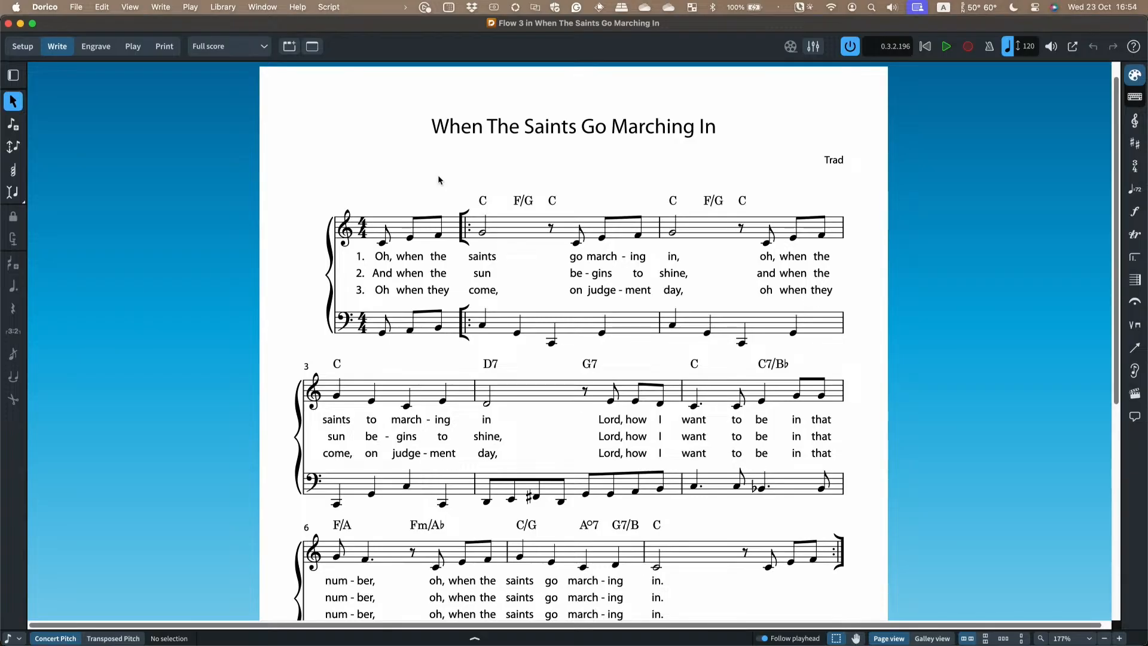
Delete the bracket and barline change at the start of the flow and examine the barlines
left_click(437, 182)
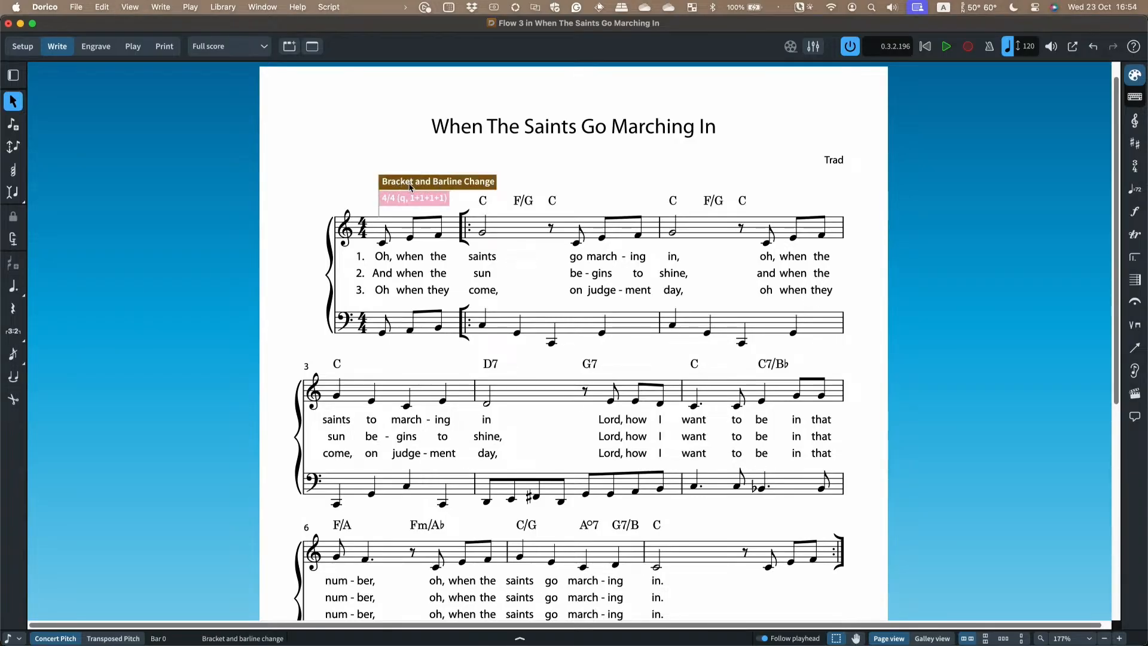
key("Delete")
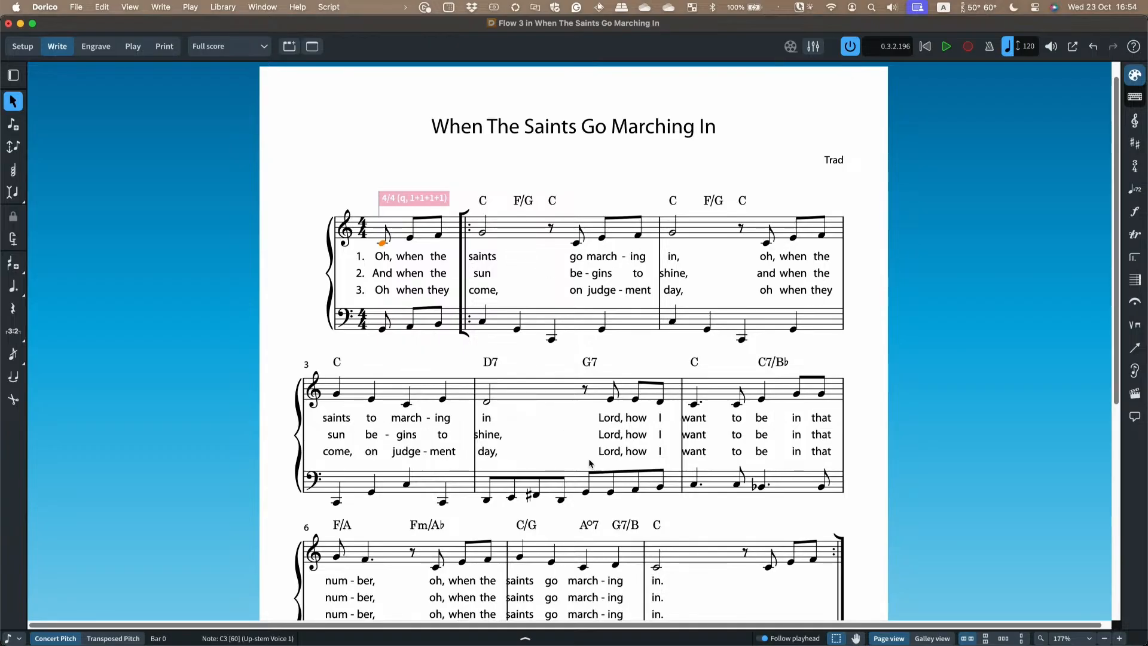
scroll(591, 464, "down", 3)
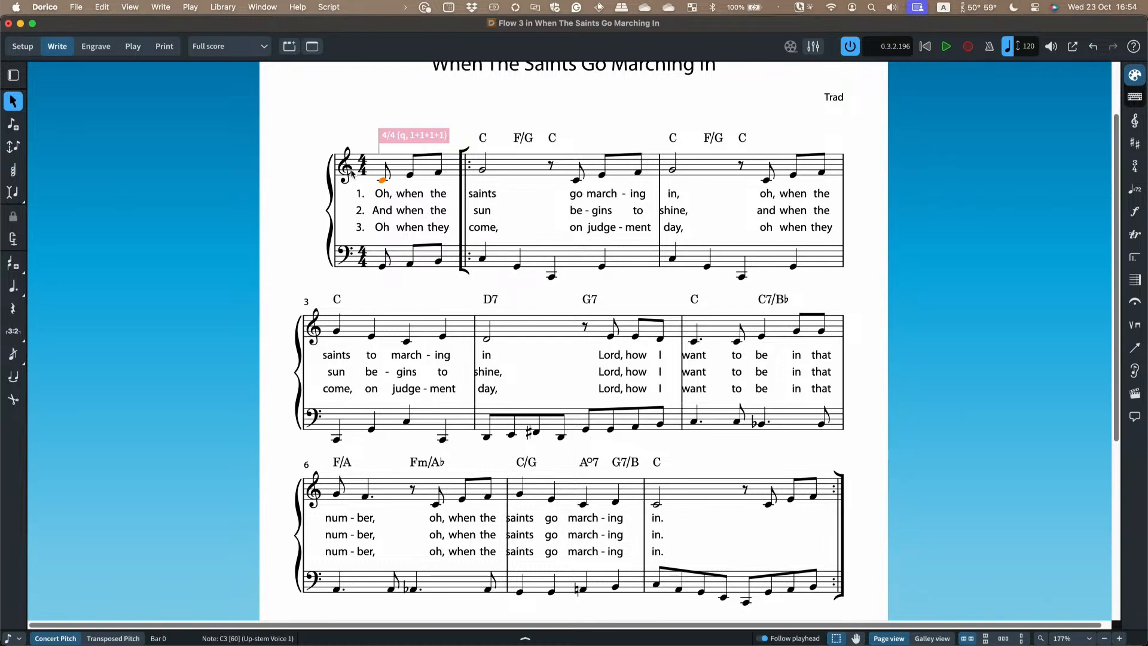
Inspect the start repeat barline in Engrave mode and undo the bracket and barline deletion, returning to Write mode
left_click(96, 46)
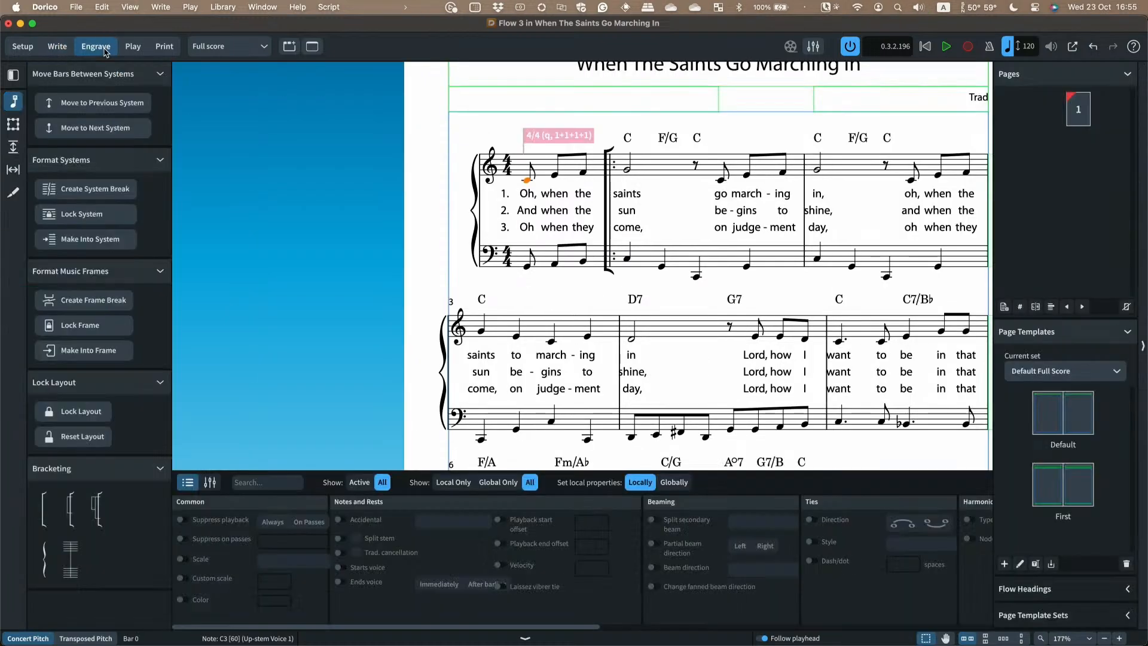
left_click(466, 213)
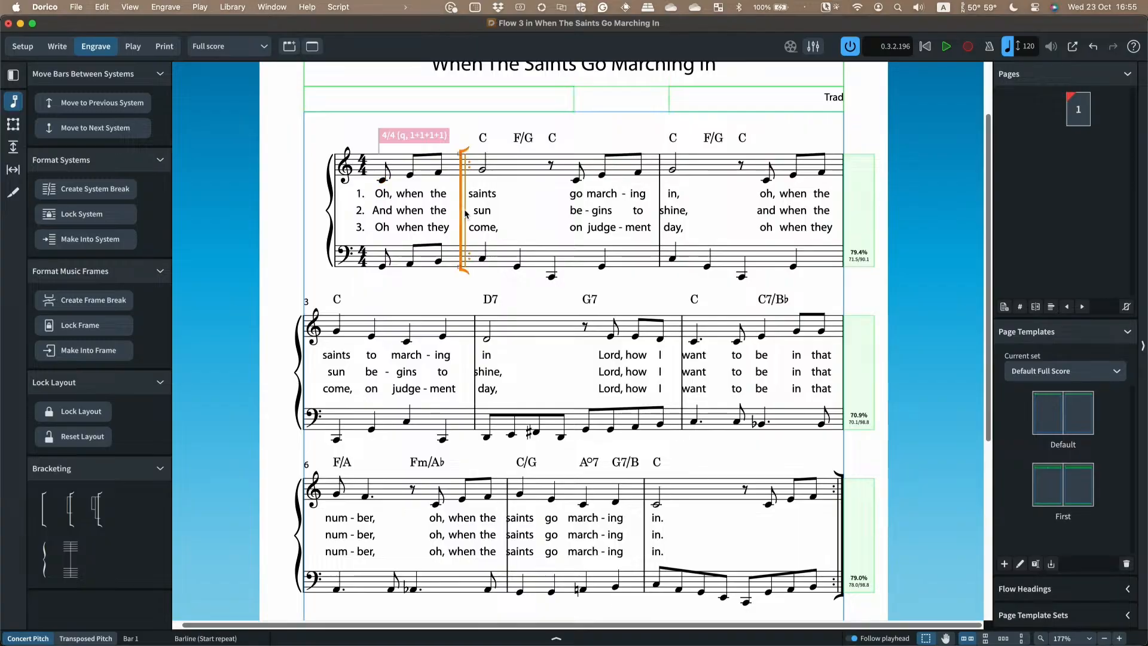
key("Delete")
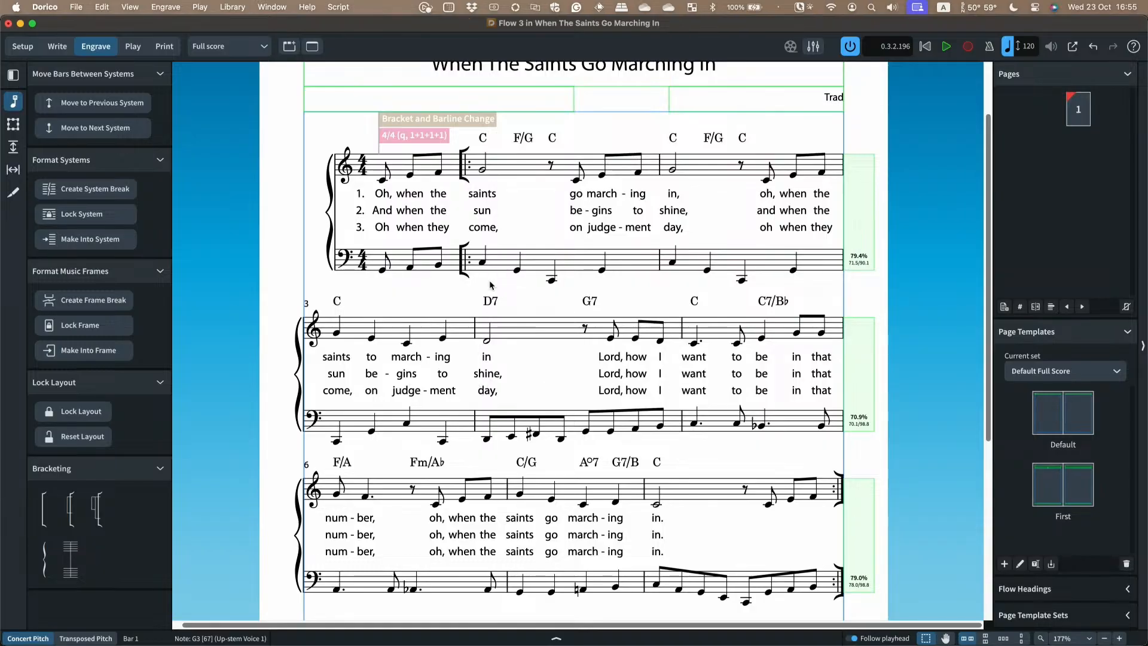
key("super+2")
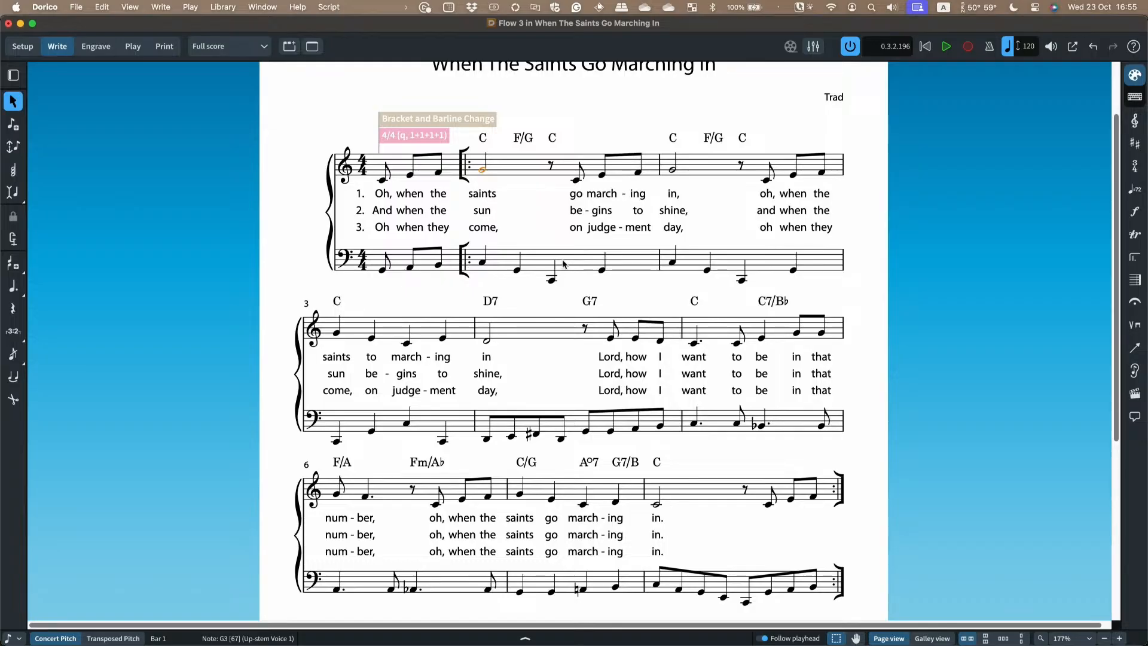
Look over verses 4 to 7 below the music and the page's frames in Engrave mode
scroll(564, 264, "down", 10)
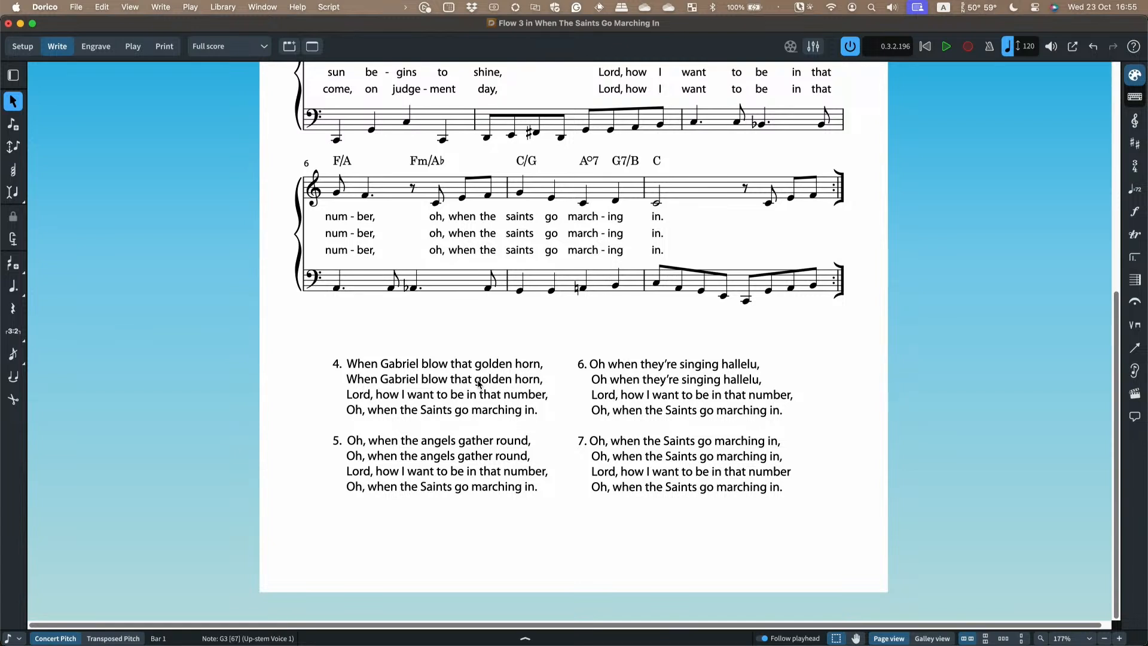
left_click(95, 46)
scroll(506, 352, "up", 5)
scroll(505, 352, "down", 5)
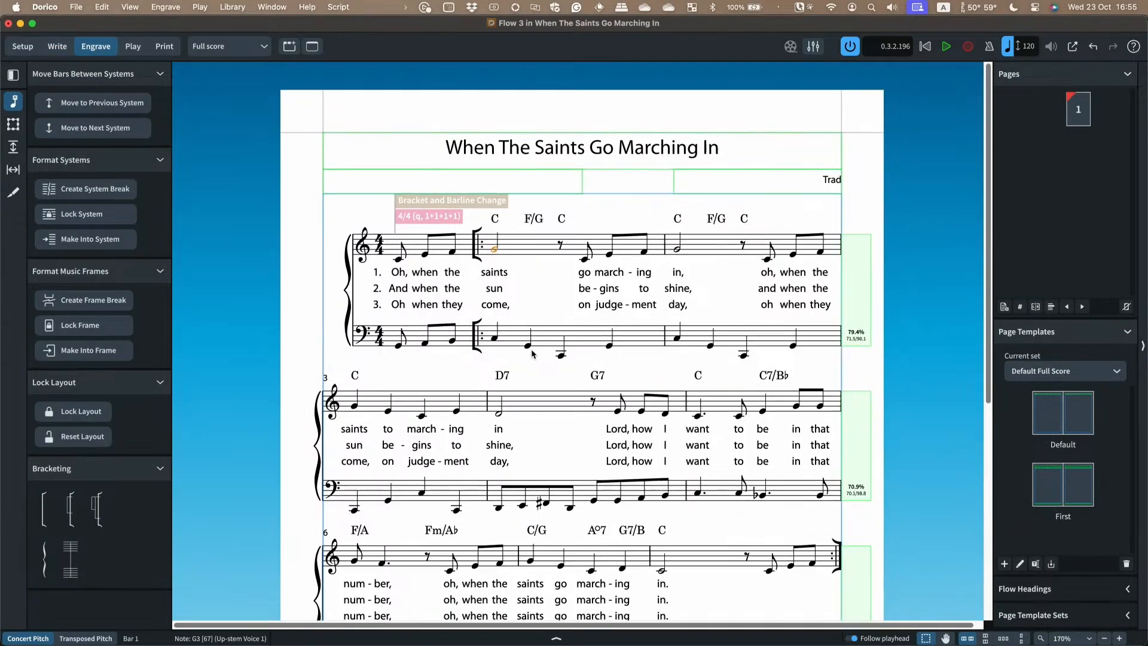
Switch Engrave mode to frame editing and examine the title, music and verse frames on the song sheet
scroll(510, 191, "down", 2)
scroll(483, 218, "up", 1)
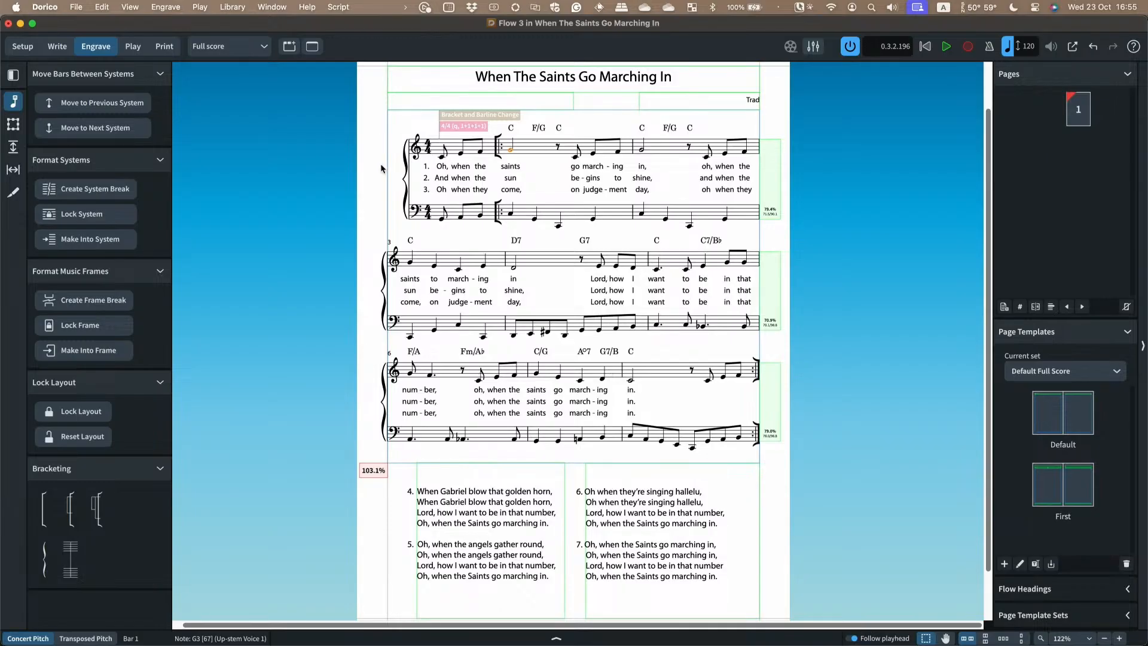
left_click(13, 124)
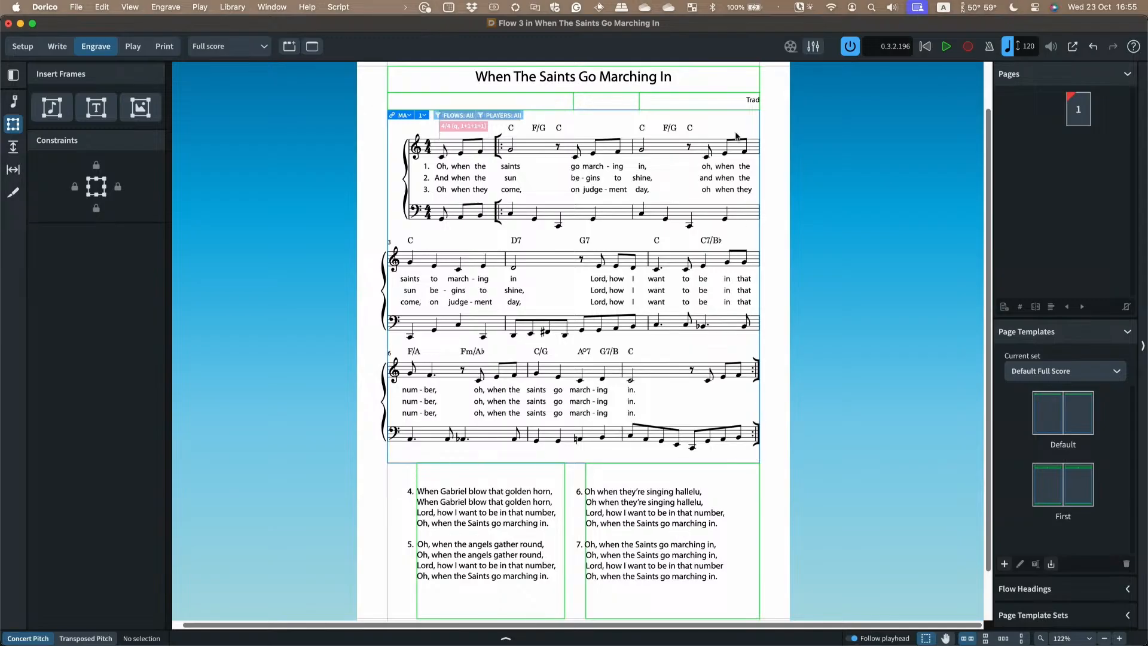
scroll(549, 118, "up", 2)
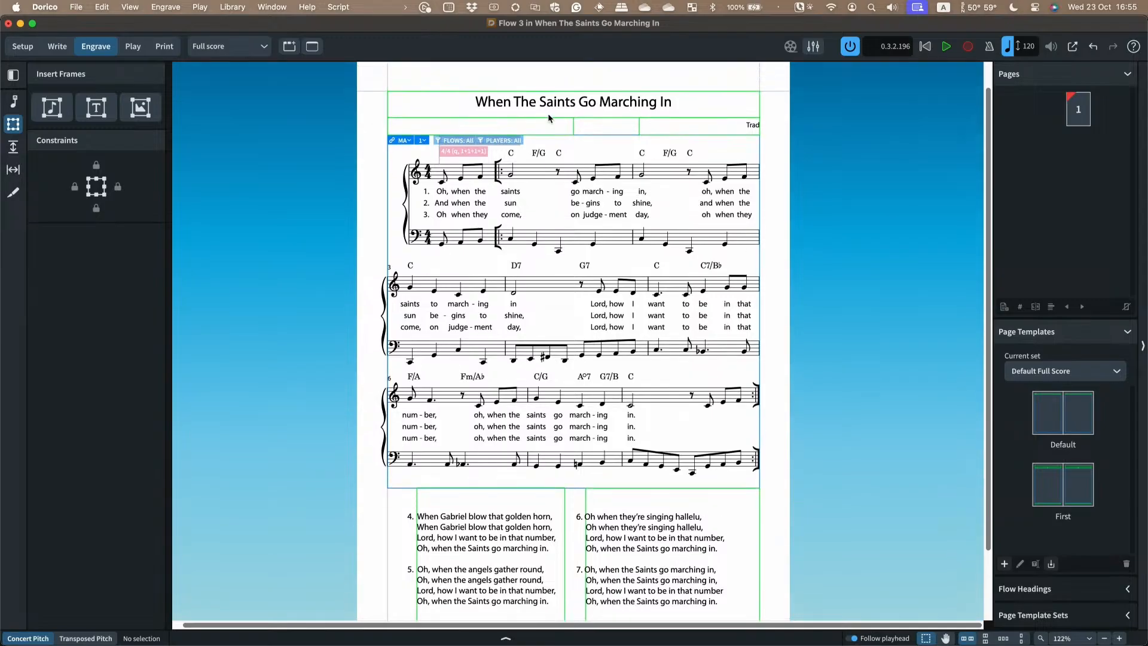
scroll(567, 326, "down", 5)
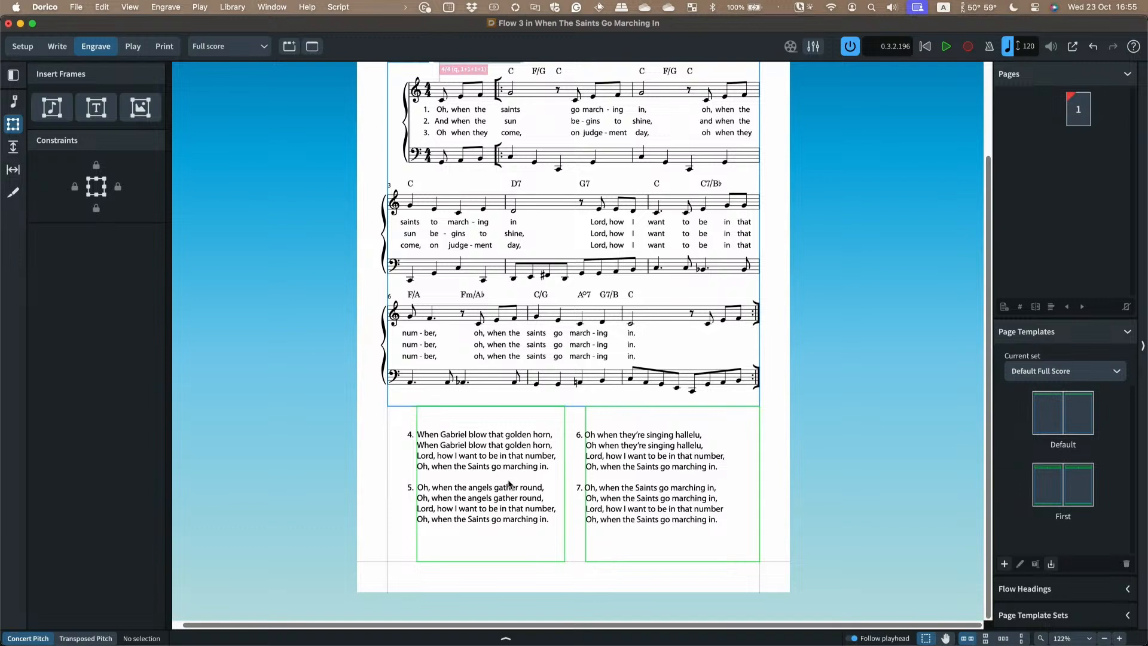
Inspect the two text frames holding verses 4 to 7 without changing them, and return to Write mode
double_click(456, 470)
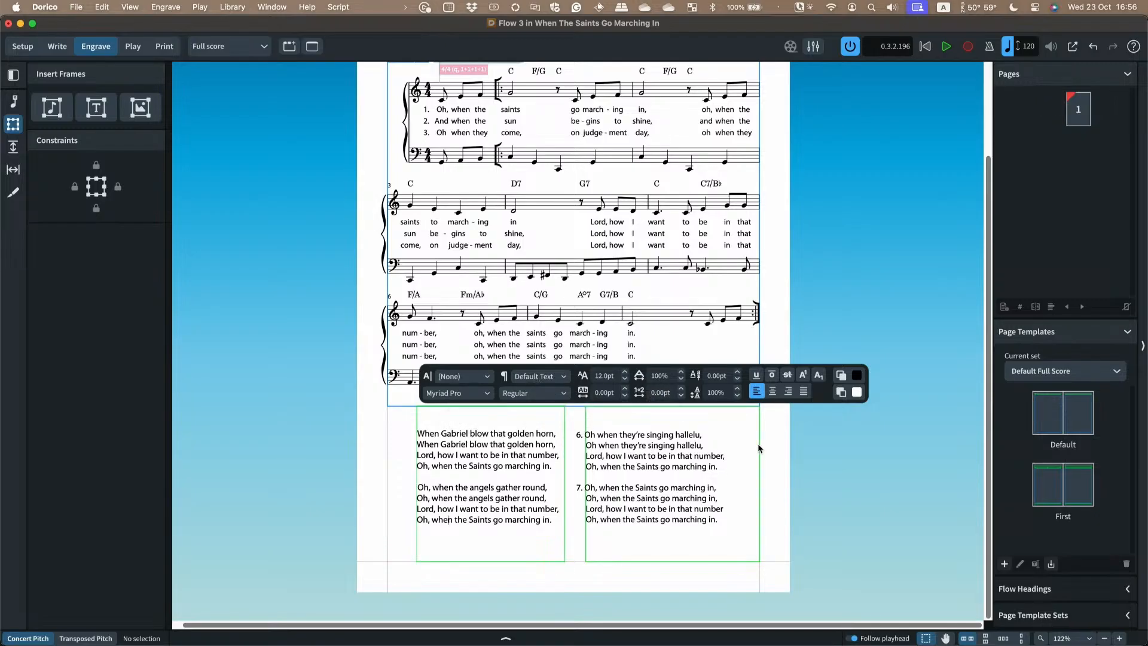
key("Escape")
left_click(589, 447)
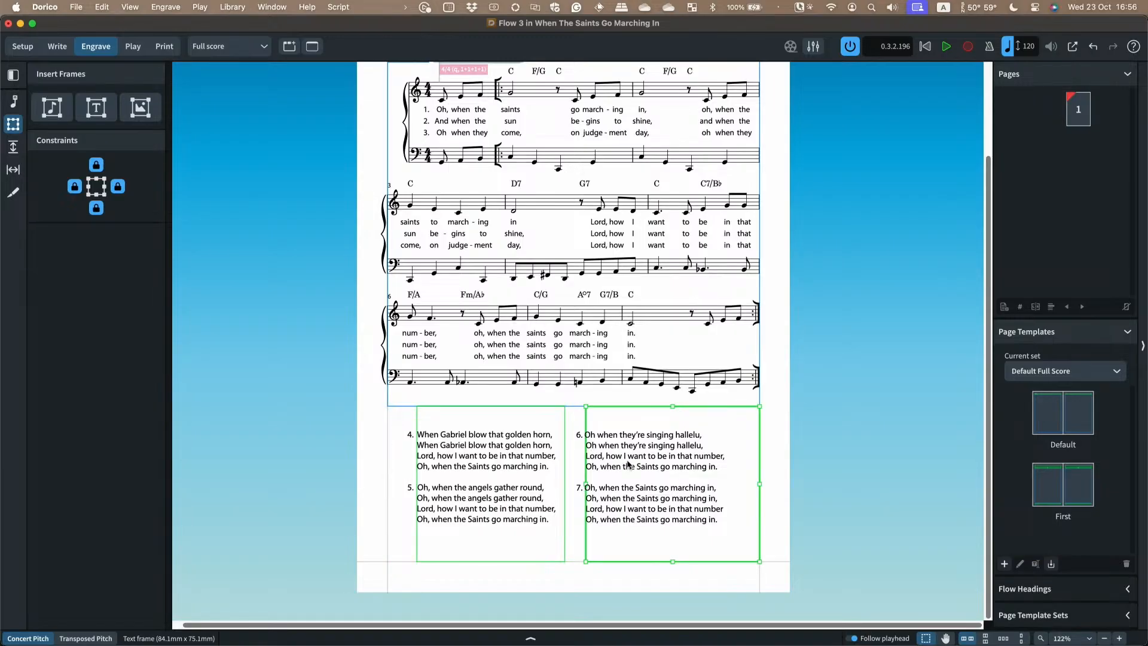
left_click(378, 430)
scroll(377, 430, "up", 1)
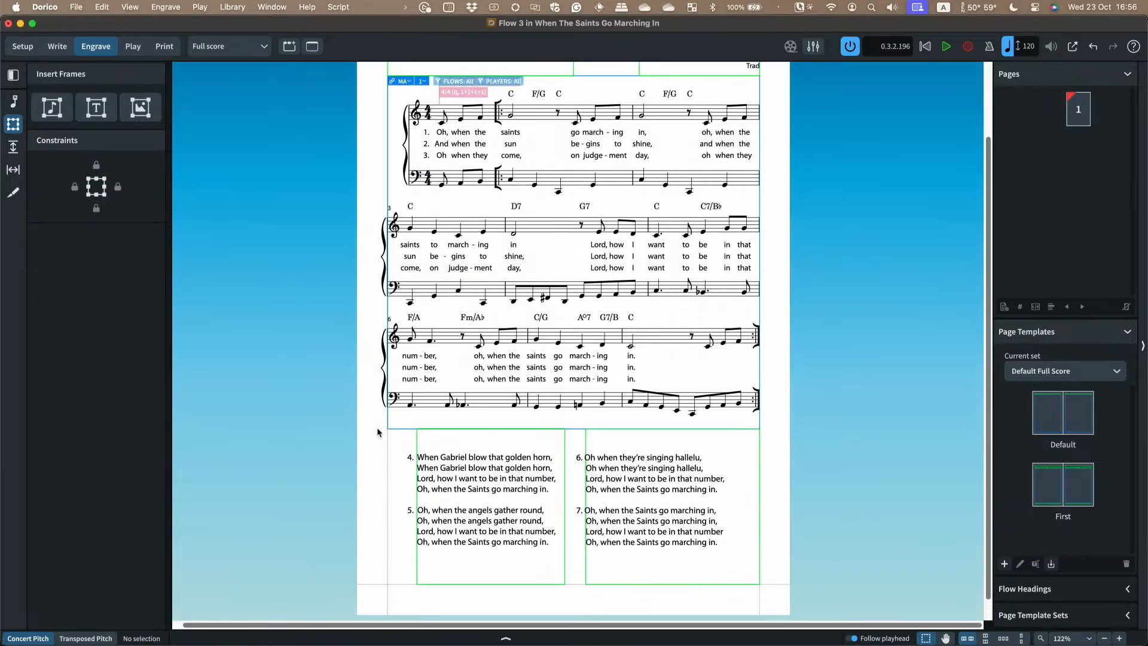
scroll(376, 427, "up", 2)
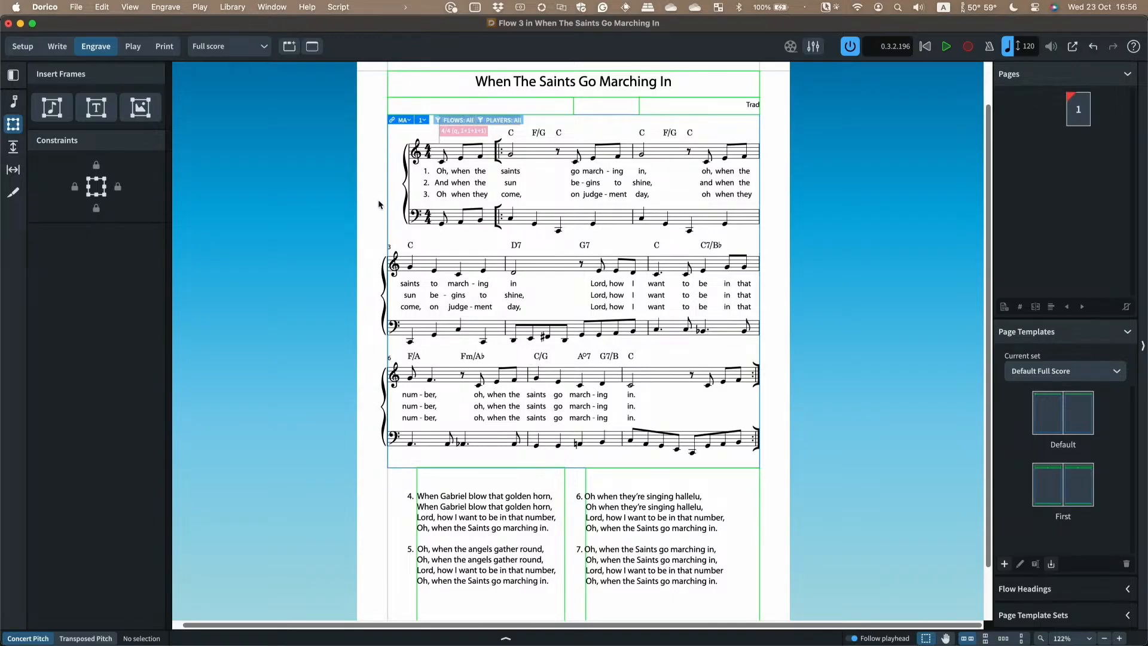
scroll(377, 200, "up", 1)
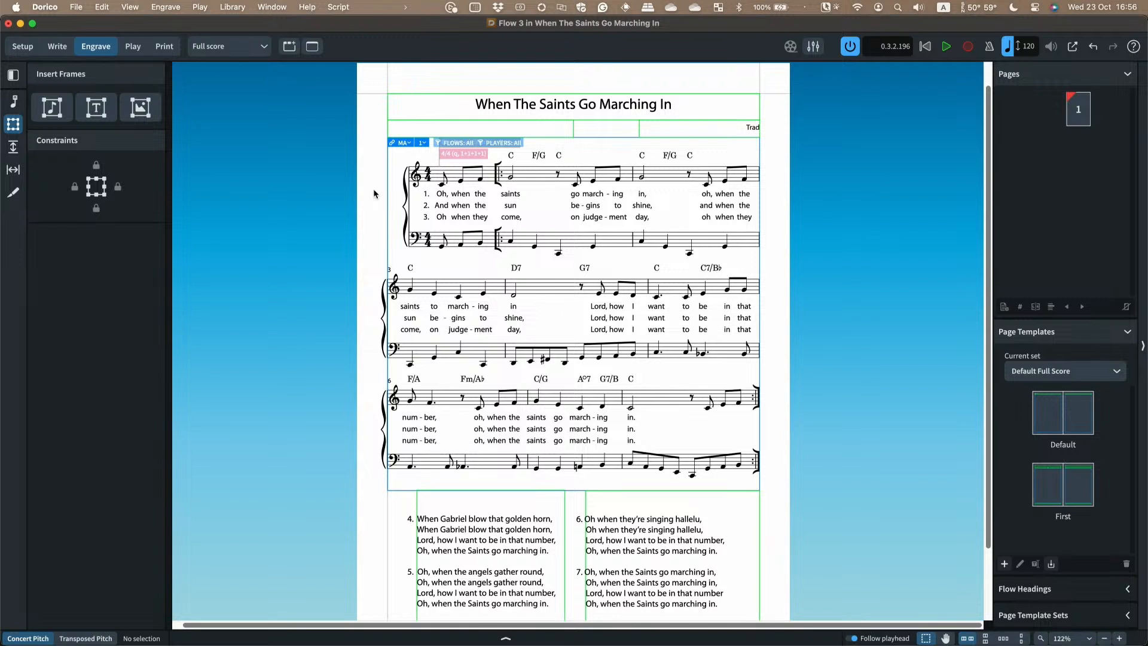
left_click(57, 48)
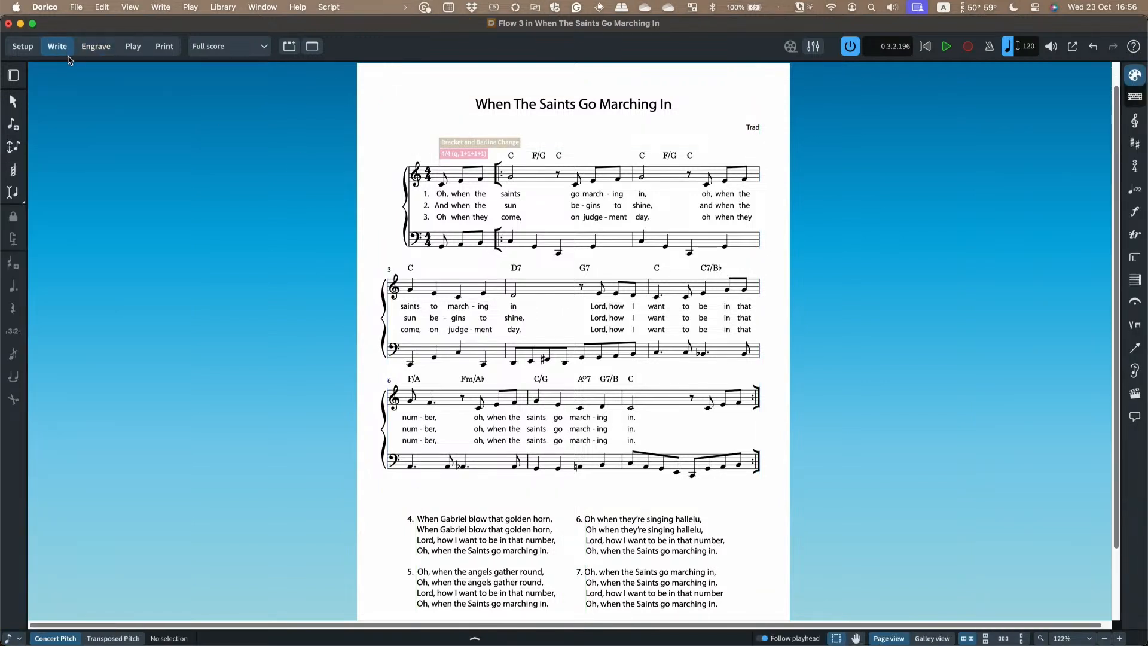
Switch to Safari, look through the Dorico templates on the PAS Music products page, and return to Dorico
key("super+Tab")
key("super+Tab")
key("super+Tab")
key("super+Tab")
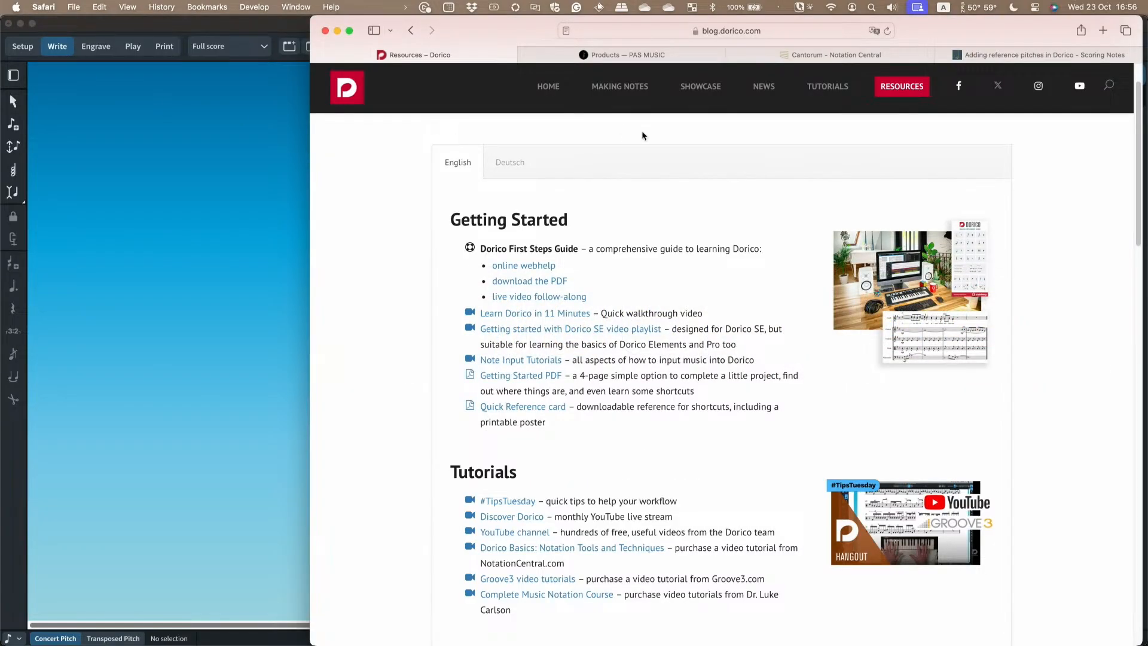
left_click(648, 58)
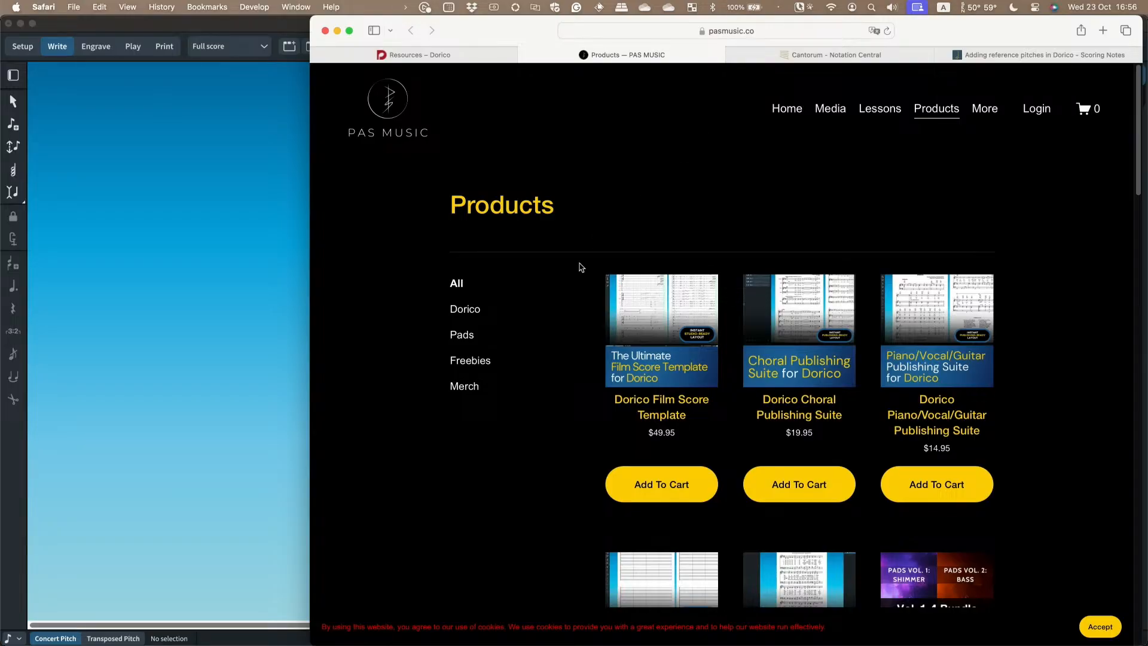
scroll(575, 362, "down", 2)
scroll(563, 368, "down", 2)
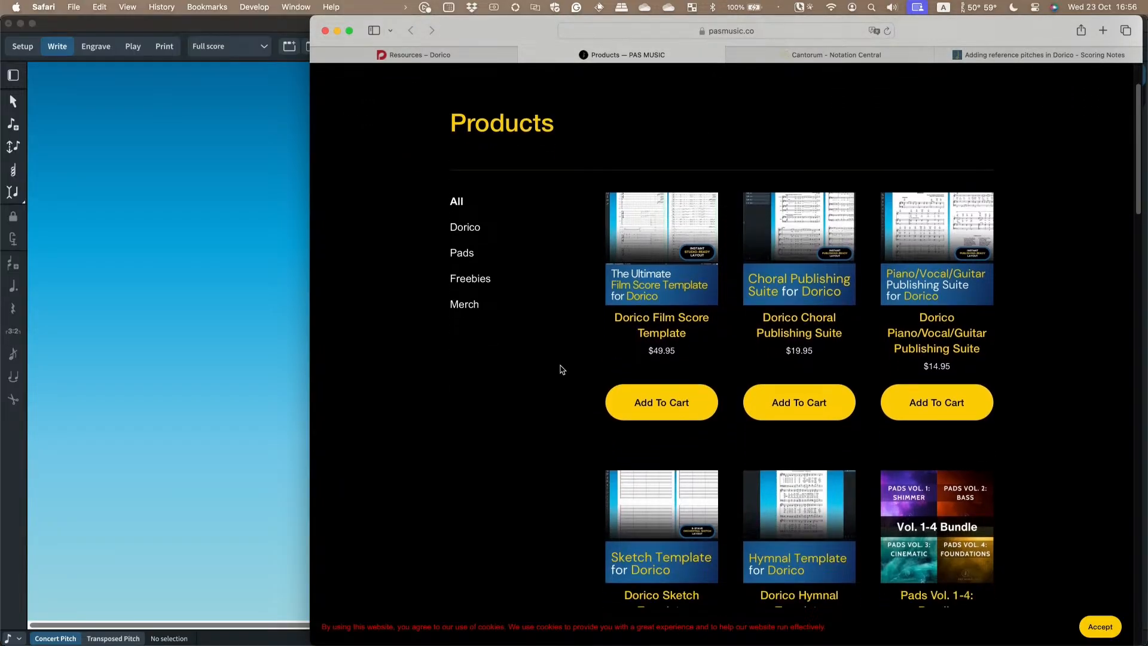
scroll(562, 368, "down", 1)
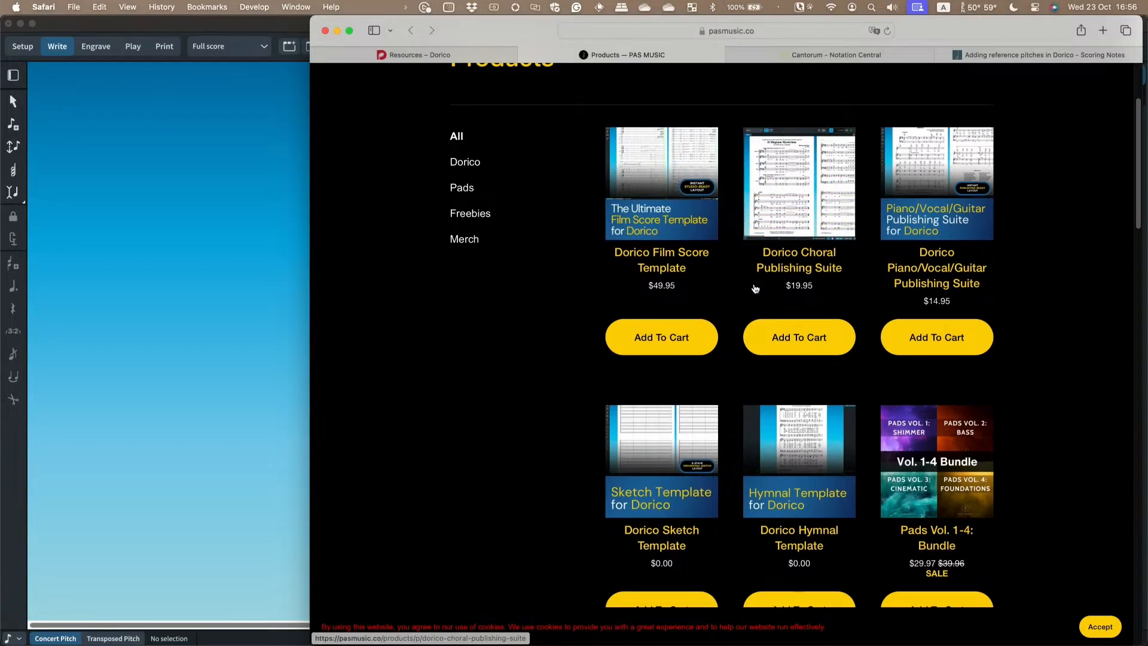
scroll(505, 361, "down", 3)
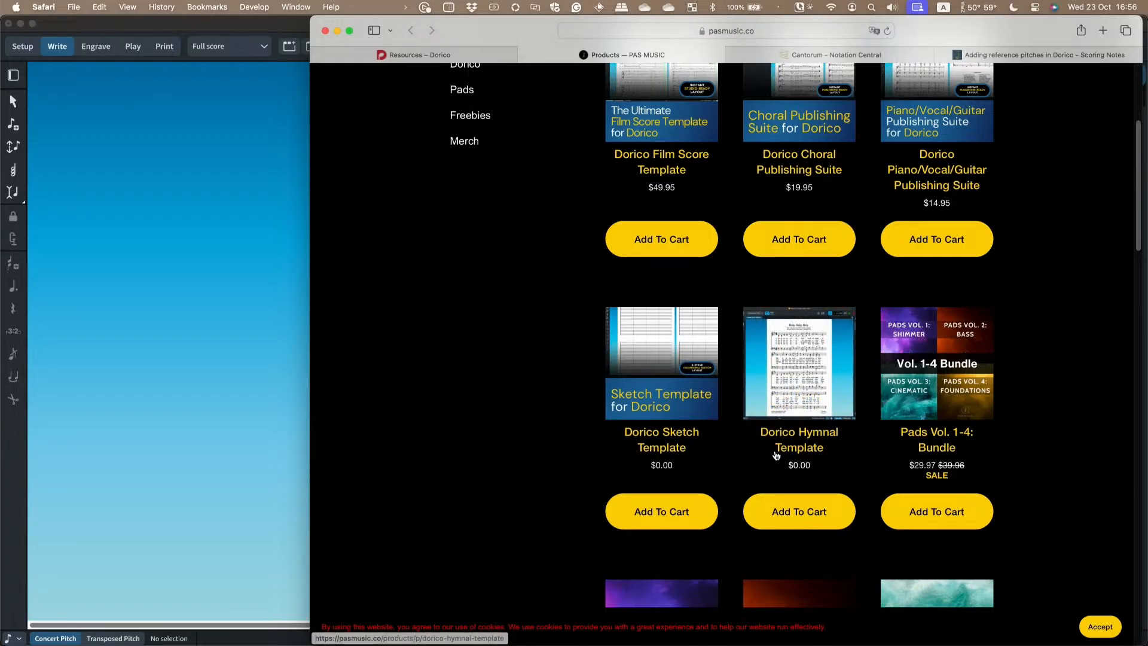
left_click(227, 299)
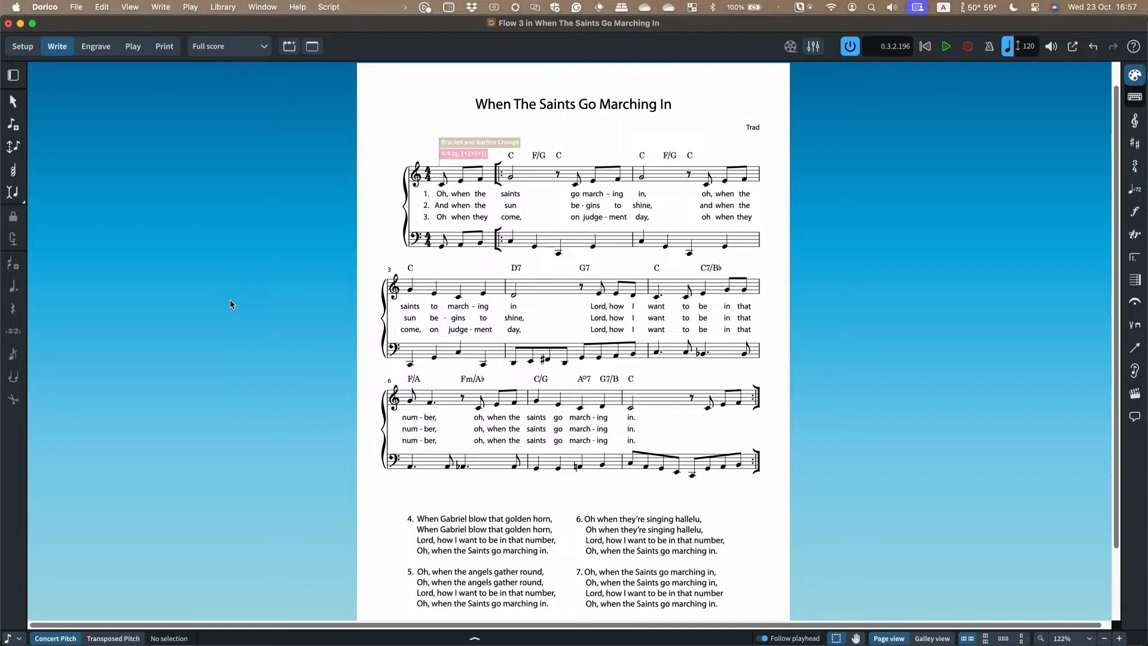
In Engrave mode, check the paragraph style applied to the first line of verse 4 and close the text editor
left_click(94, 48)
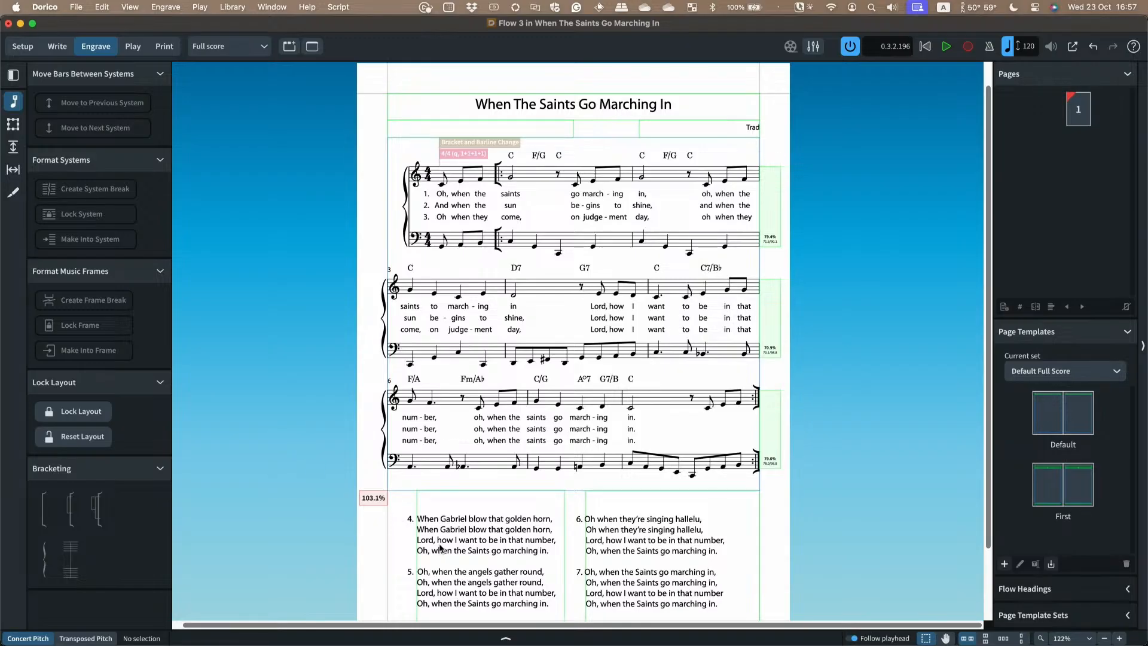
scroll(444, 541, "down", 3)
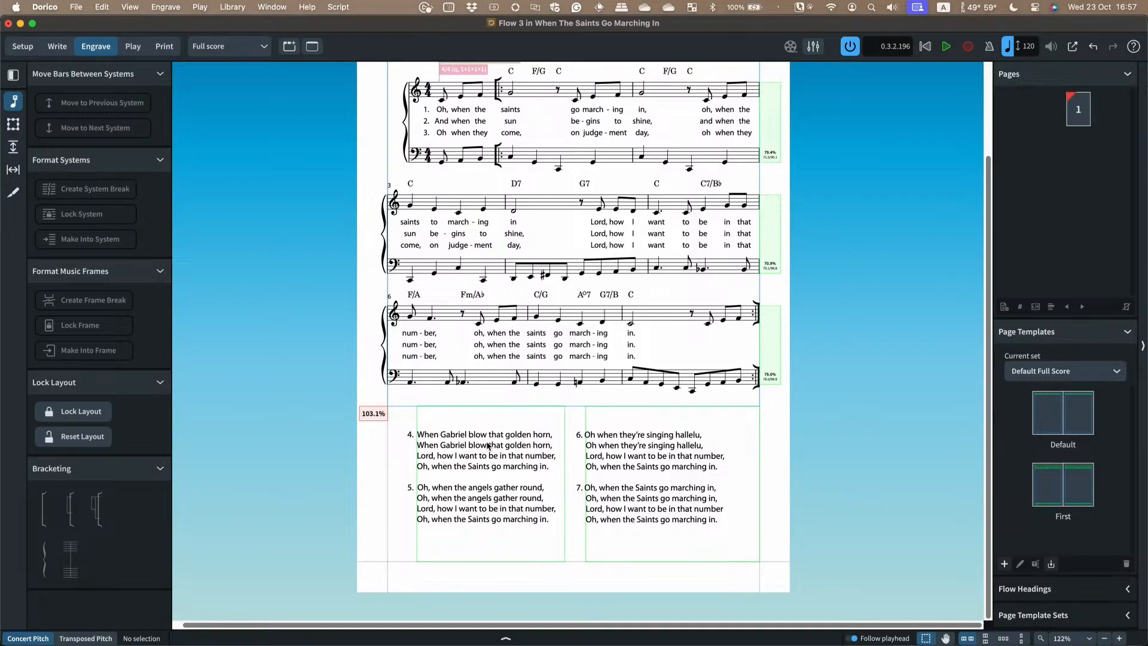
scroll(486, 440, "up", 5)
scroll(487, 440, "down", 5)
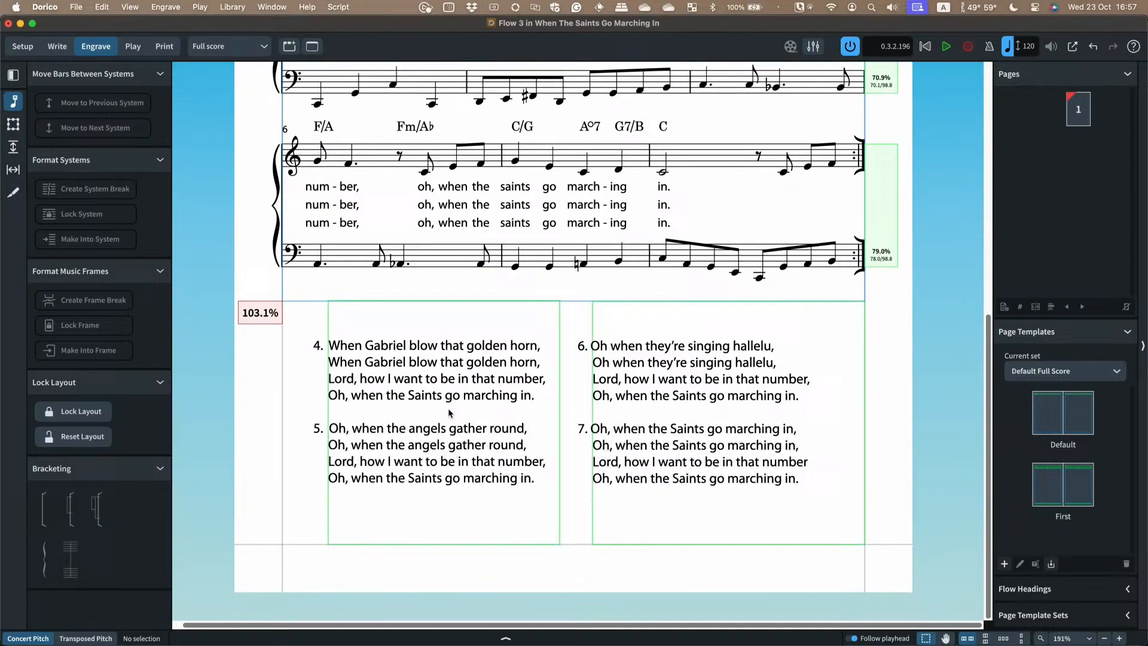
double_click(354, 351)
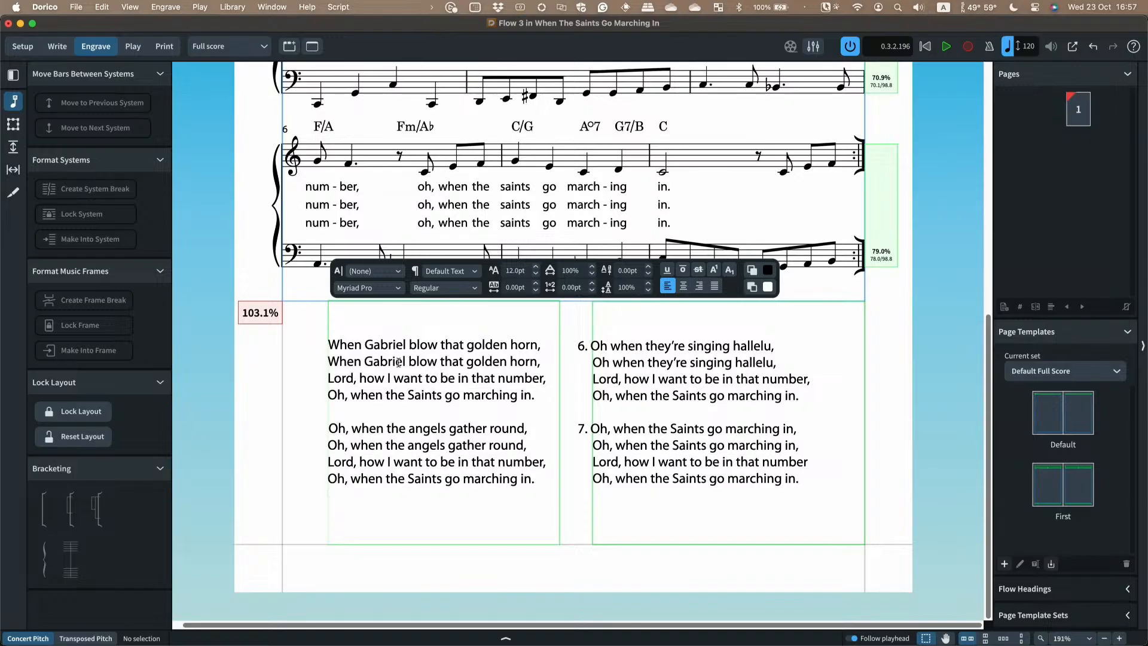
mouse_move(366, 362)
left_mouse_down()
mouse_move(440, 361)
mouse_move(420, 344)
mouse_move(438, 345)
mouse_move(355, 345)
left_mouse_up()
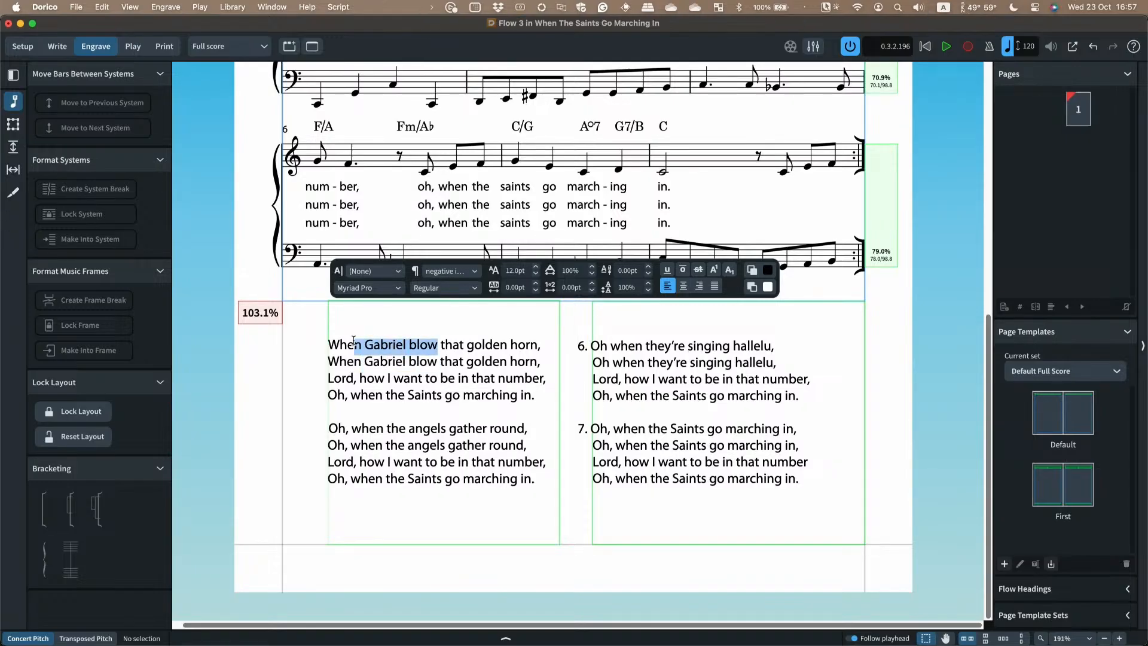
left_click(434, 273)
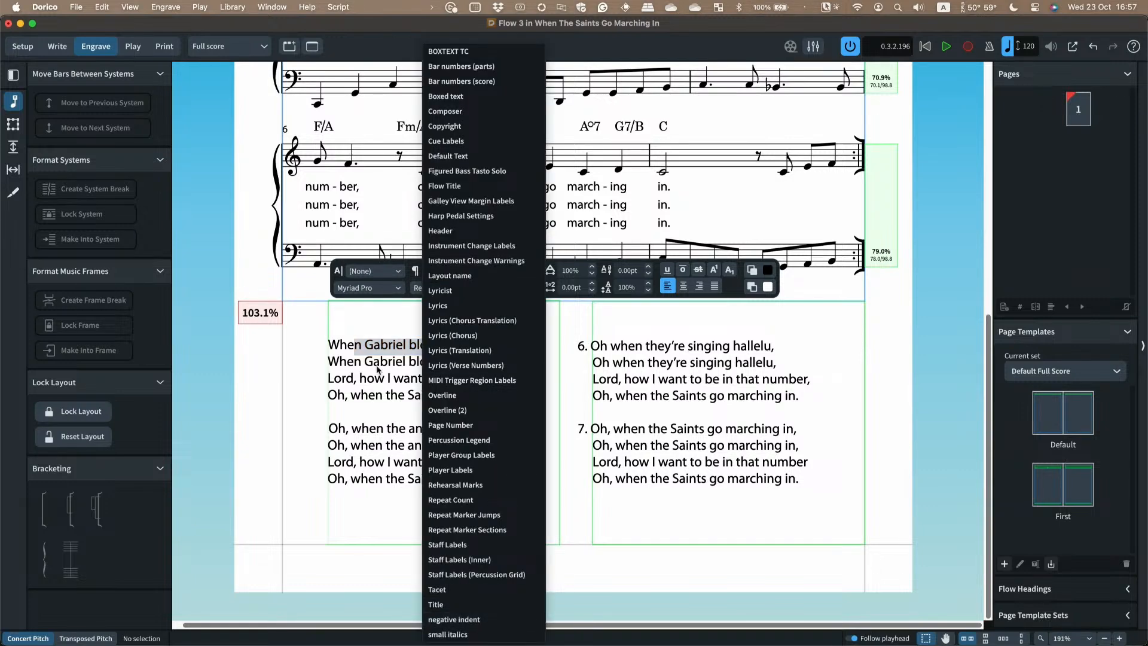
left_click(380, 363)
left_click(305, 360)
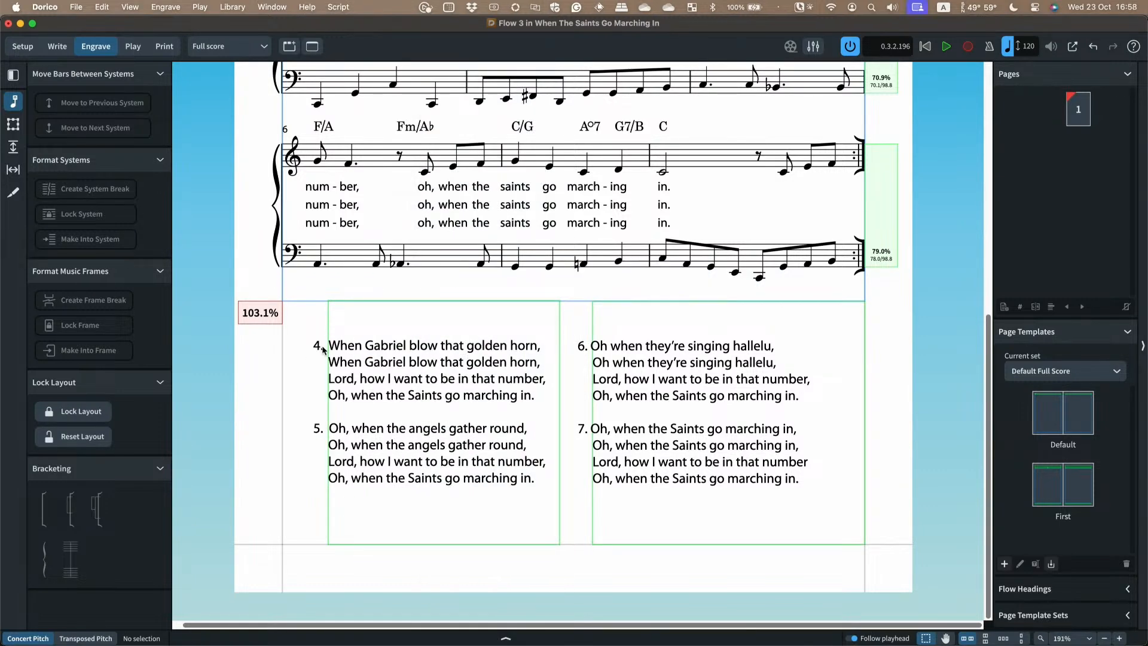
Examine the first line indent of the negative indent paragraph style and cancel the Paragraph Styles dialog
left_click(221, 7)
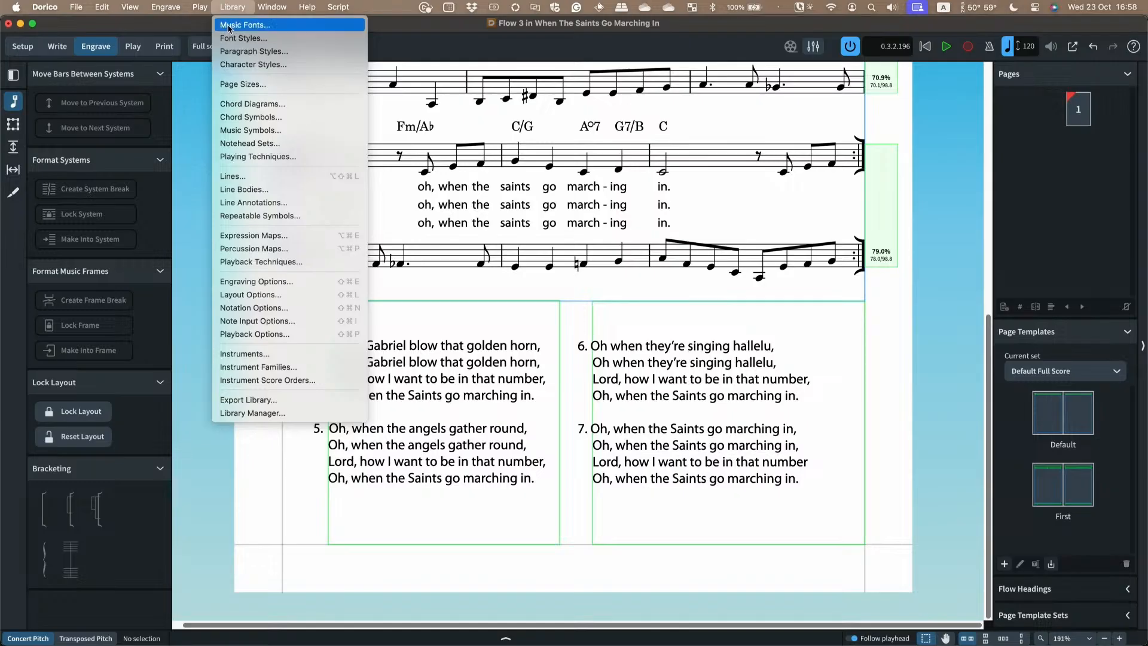
left_click(229, 51)
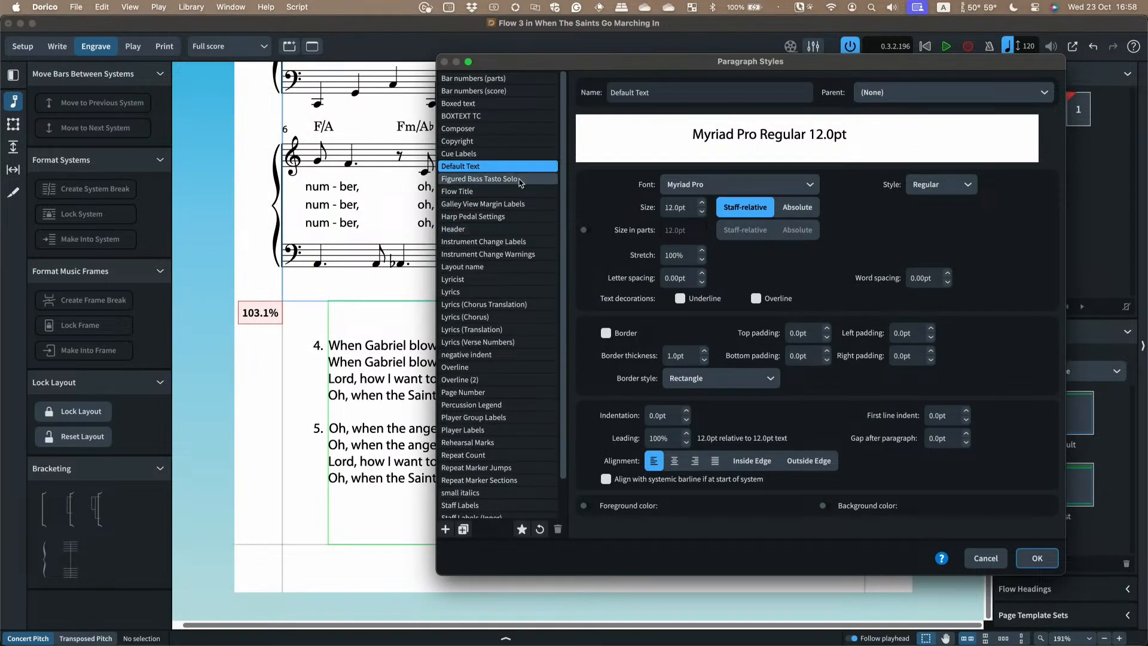
scroll(495, 480, "down", 3)
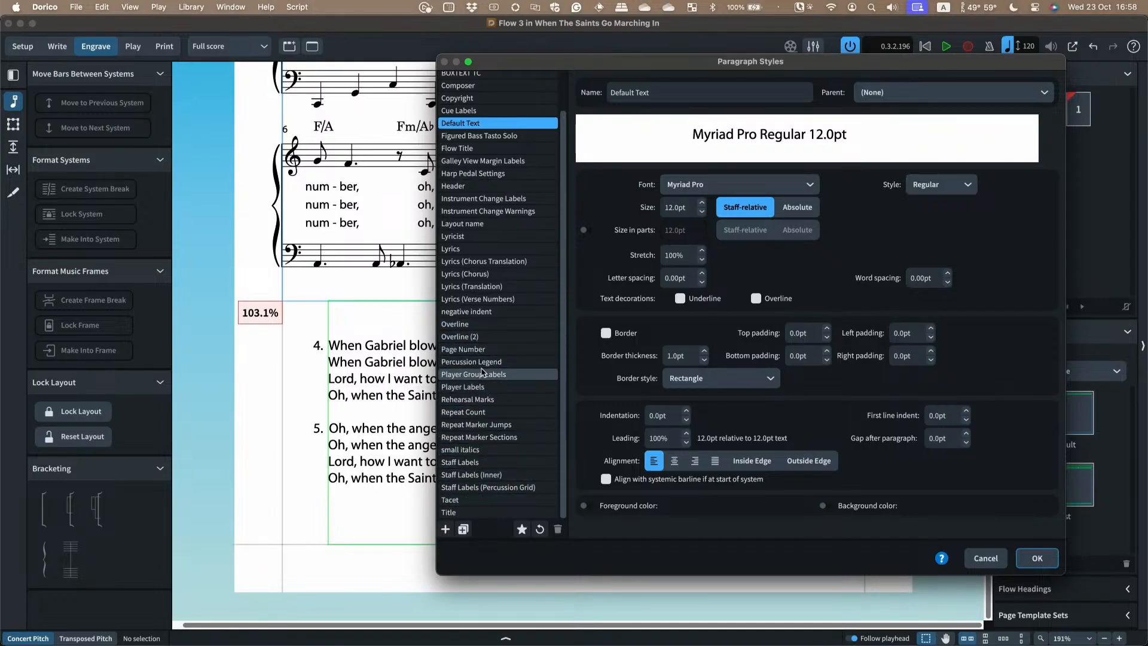
left_click(492, 312)
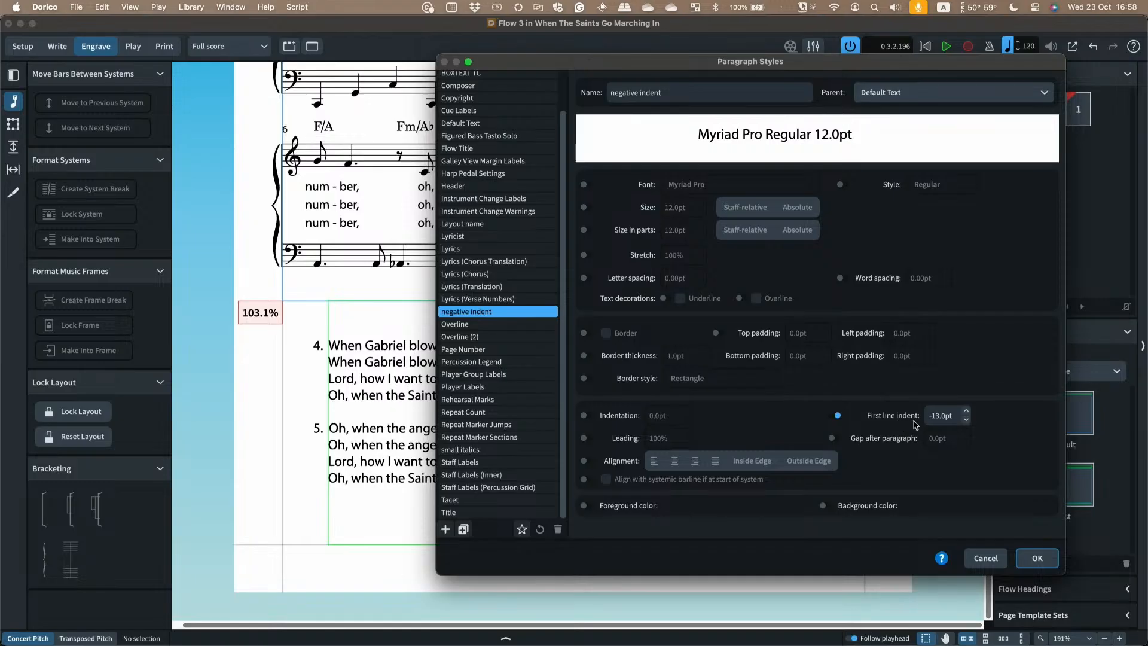
left_click(978, 562)
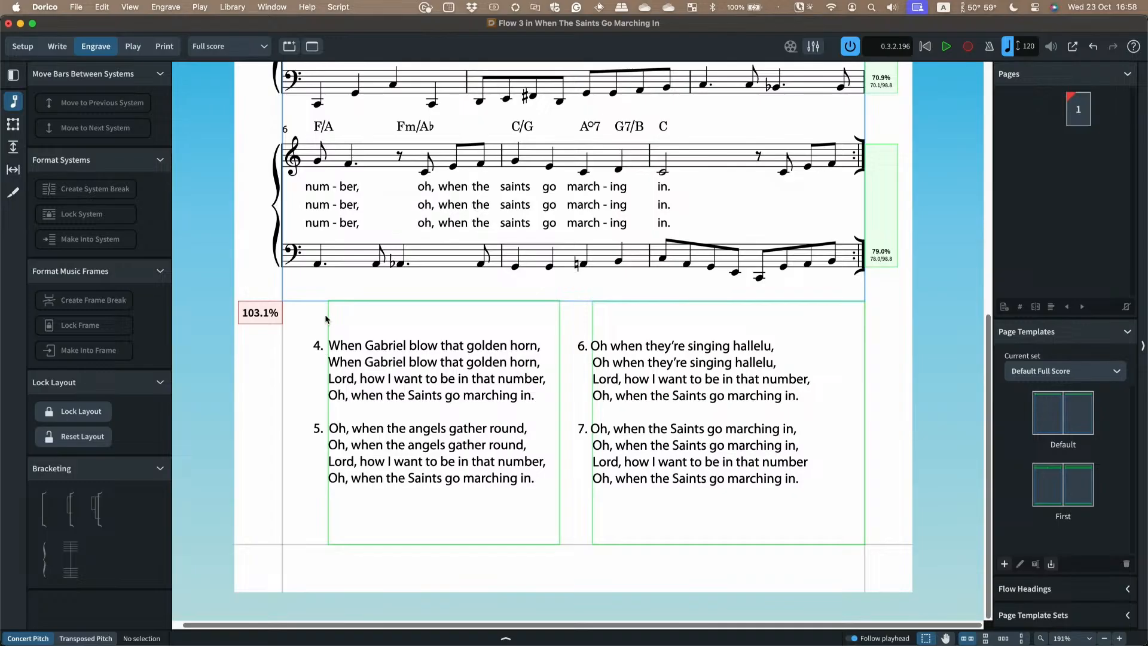
Look back over the music systems of the song sheet and return to Write mode
scroll(329, 313, "up", 10)
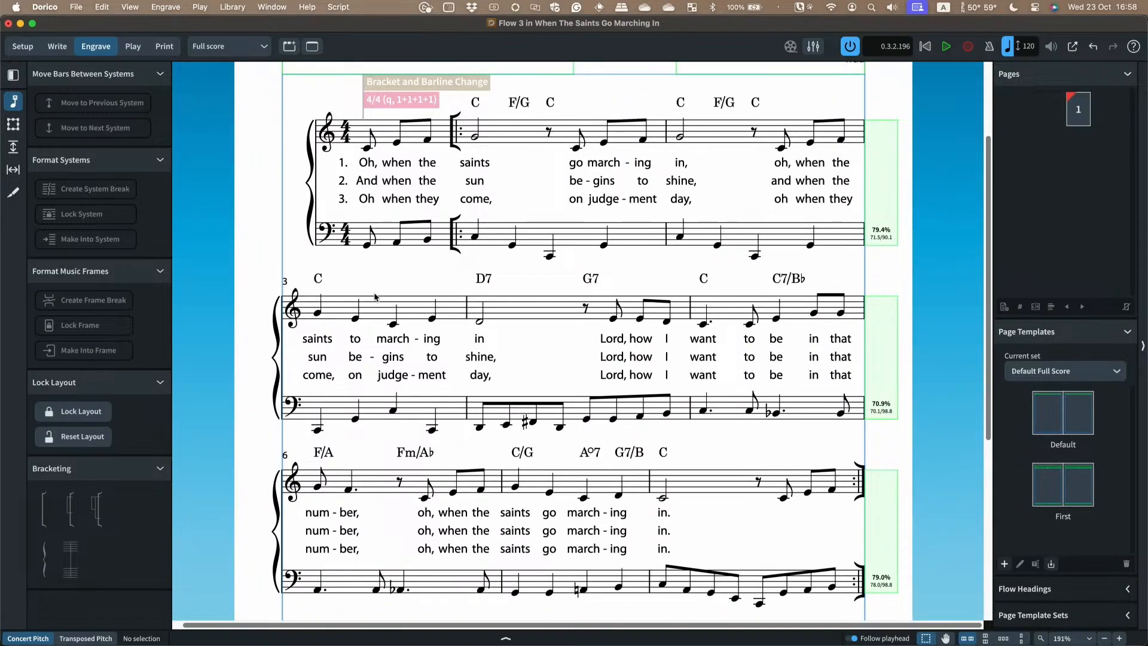
key("x")
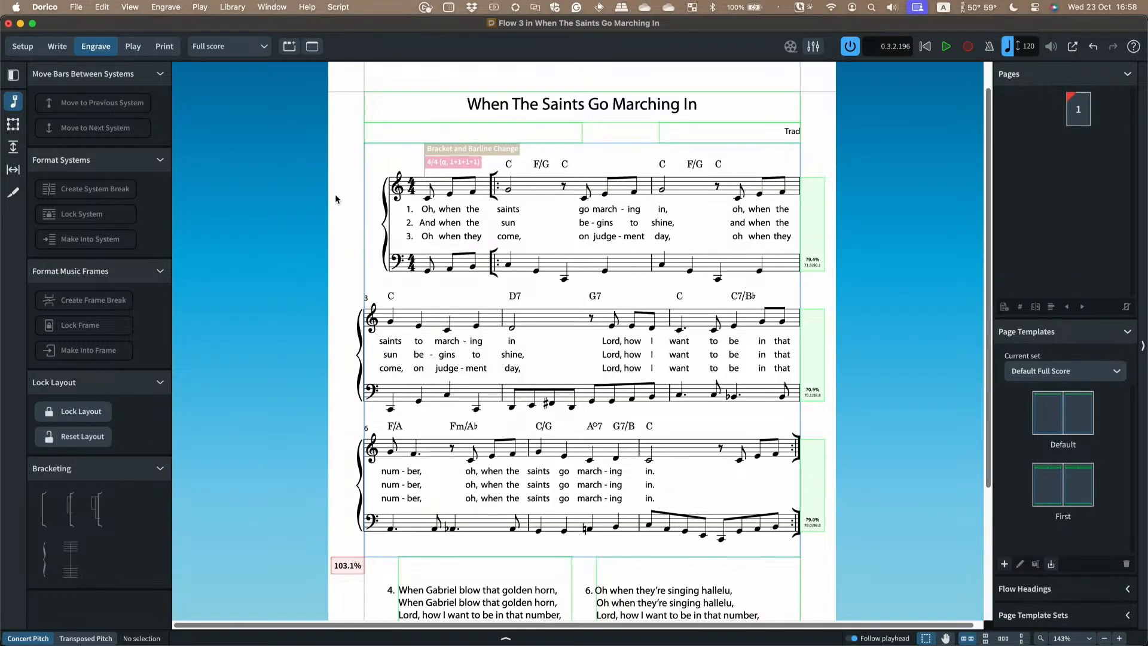
scroll(335, 194, "down", 1)
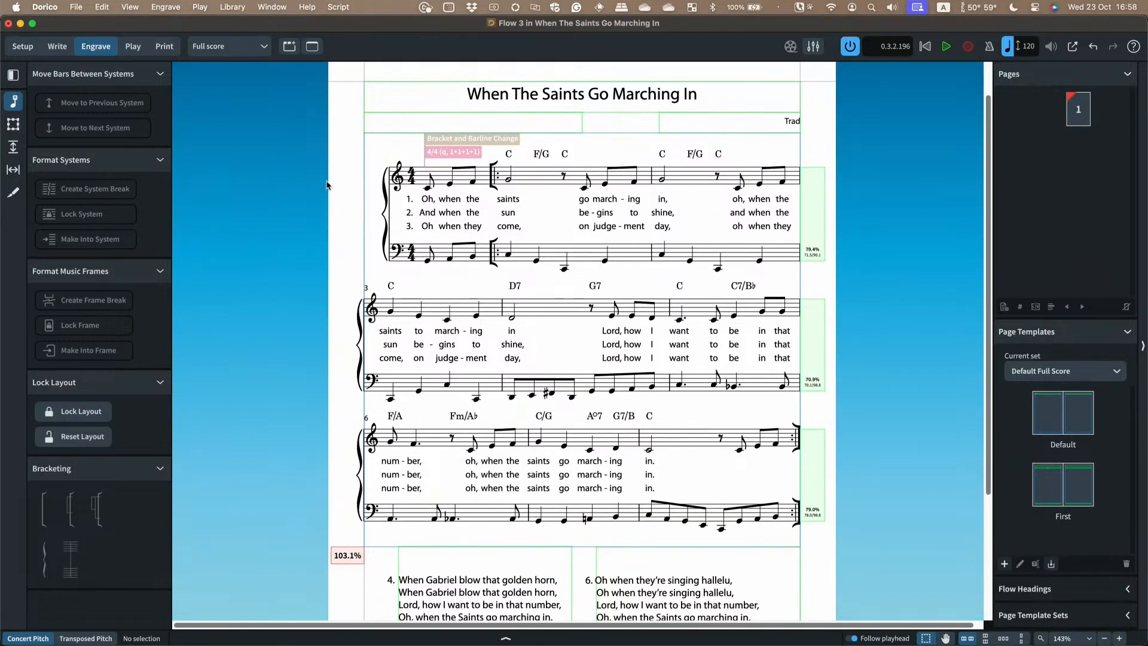
left_click(58, 46)
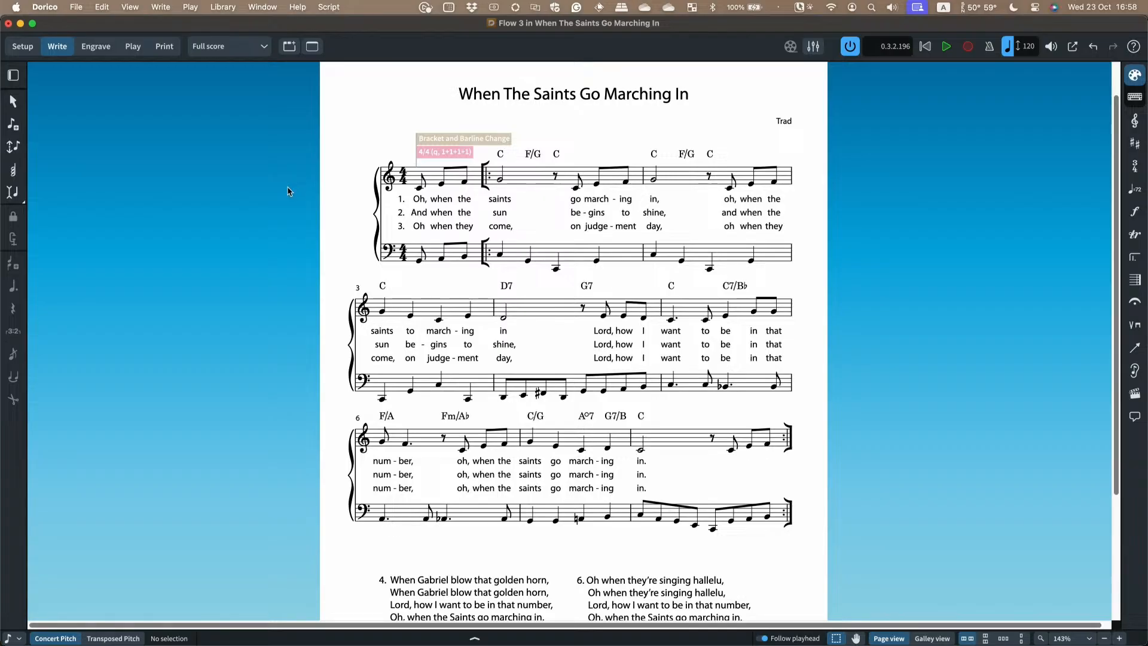
Switch to Safari and view the Cantorum font page on Notation Central
key("super+Tab")
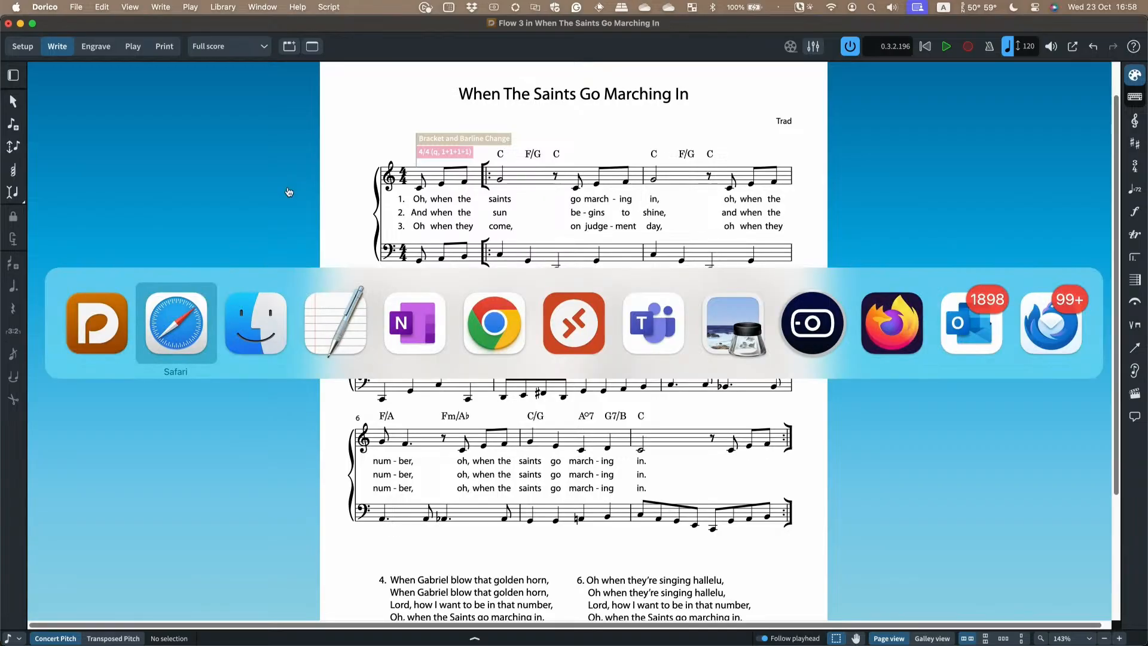
left_click(189, 331)
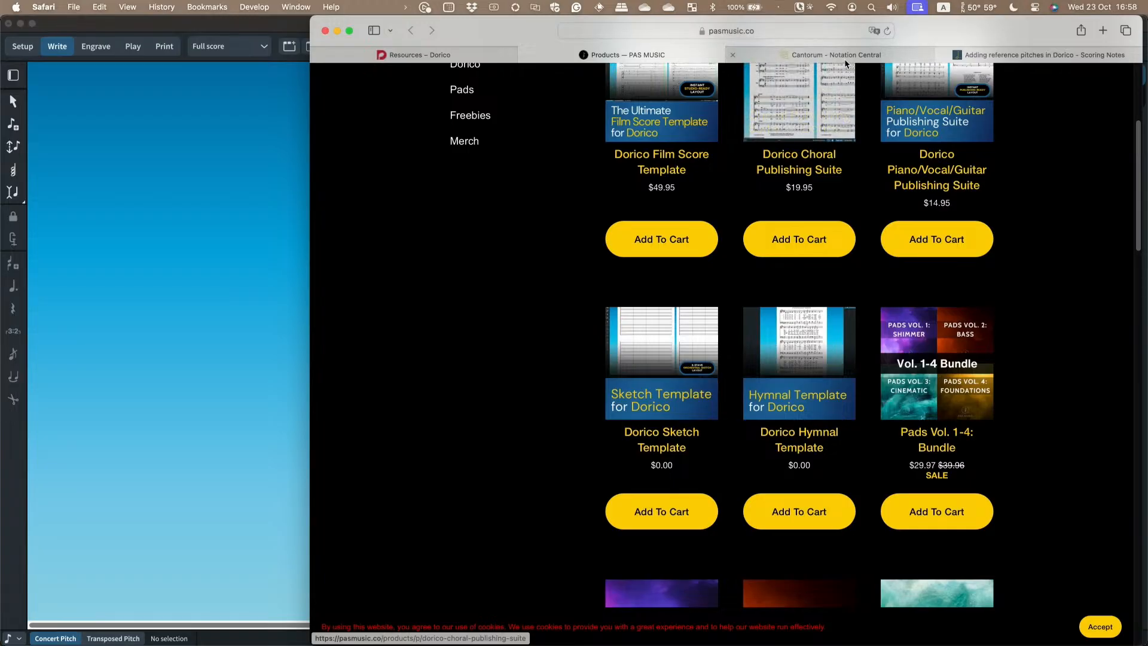
left_click(844, 55)
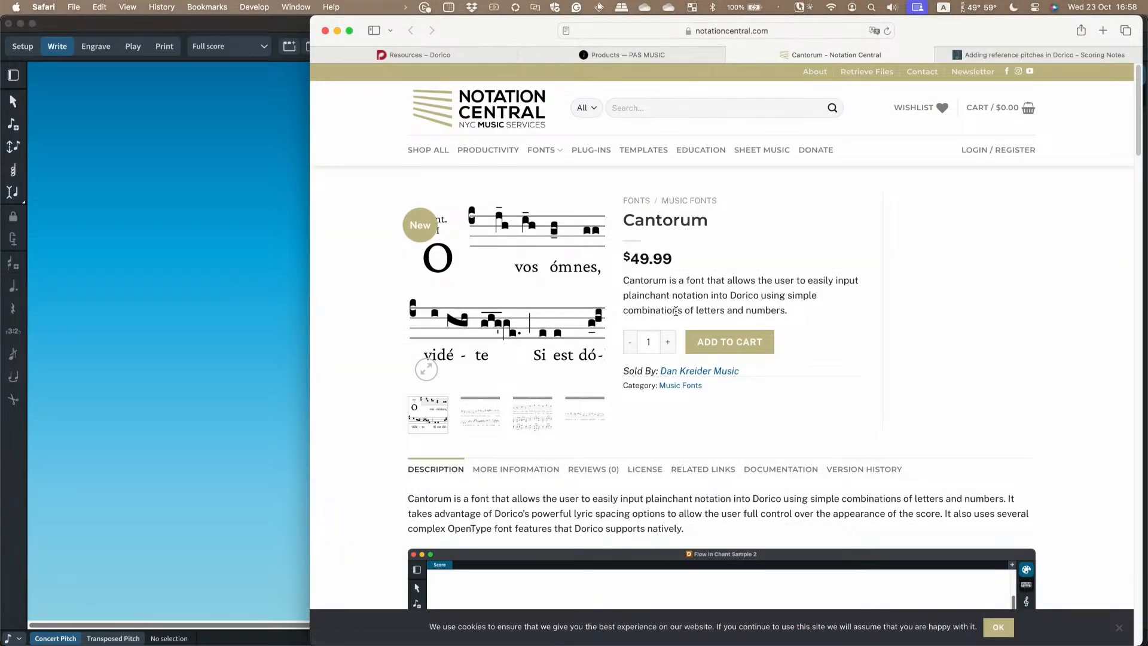
Examine the Cantorum page's chant samples, its installation notes, and the description of entering neumes as a dedicated line of lyrics
scroll(845, 305, "down", 5)
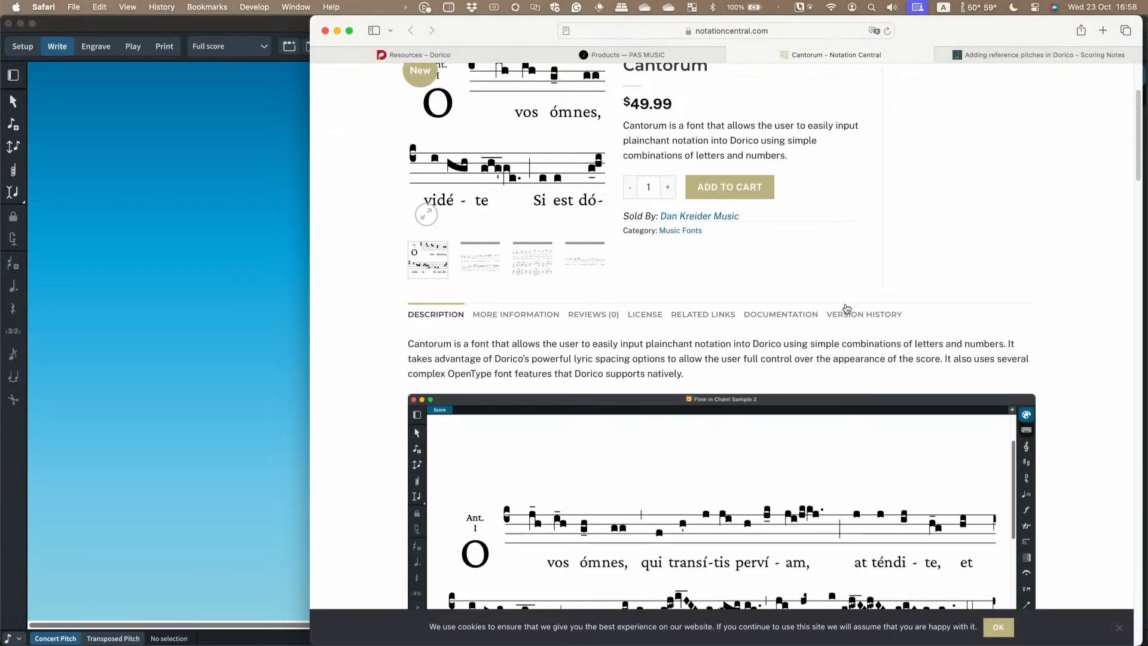
scroll(392, 399, "down", 4)
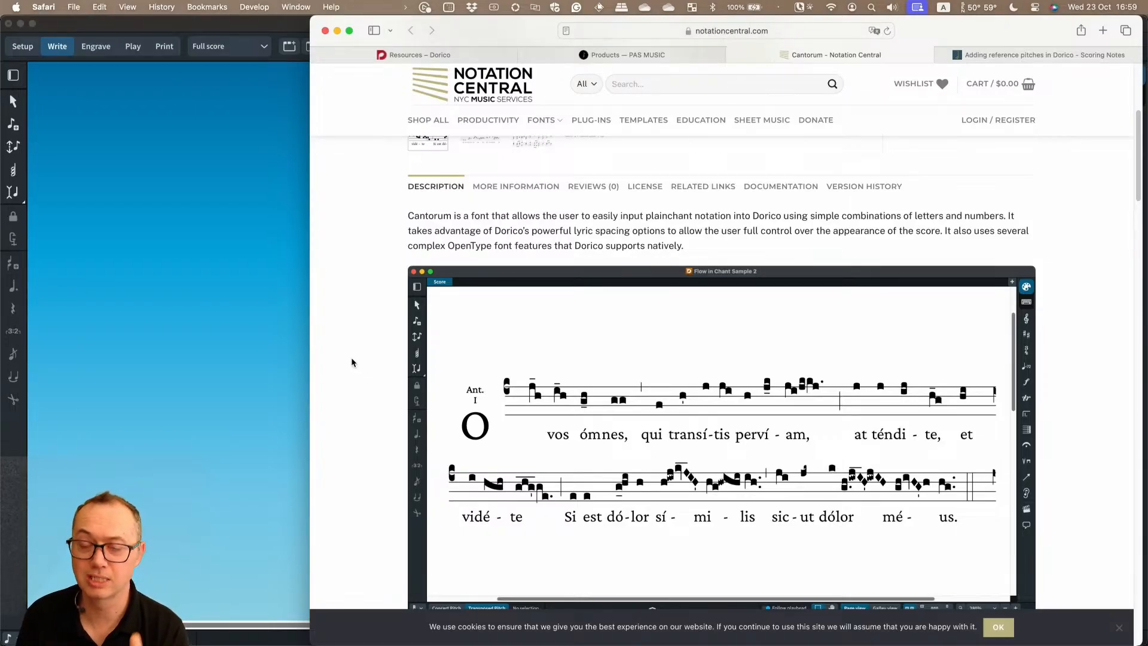
scroll(351, 363, "down", 1)
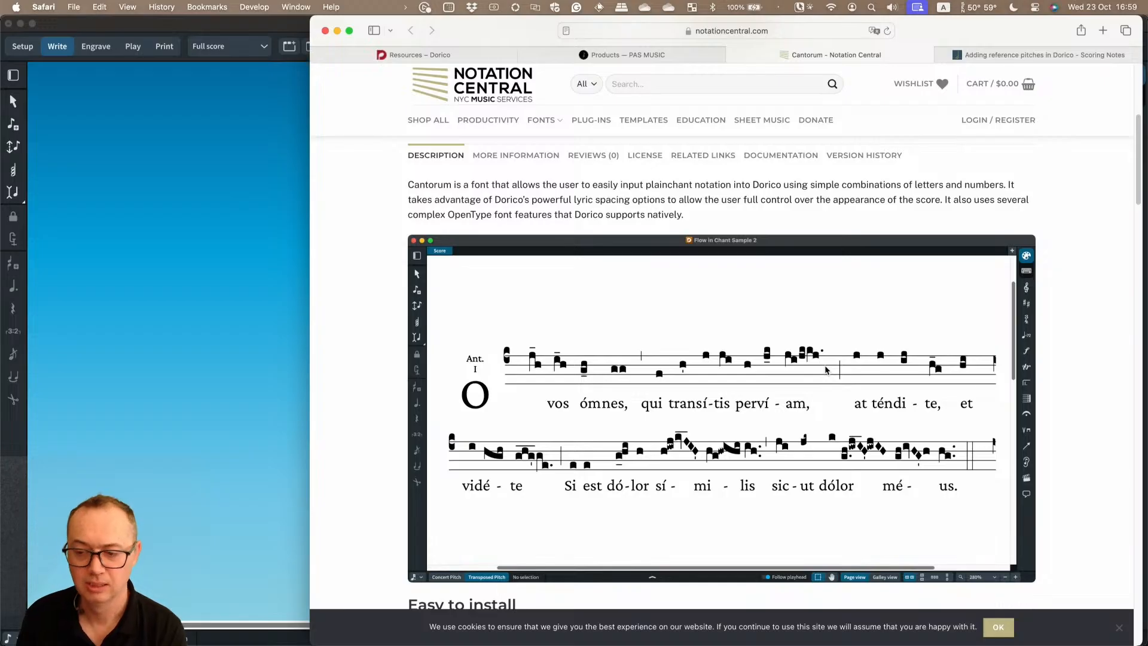
scroll(627, 377, "down", 1)
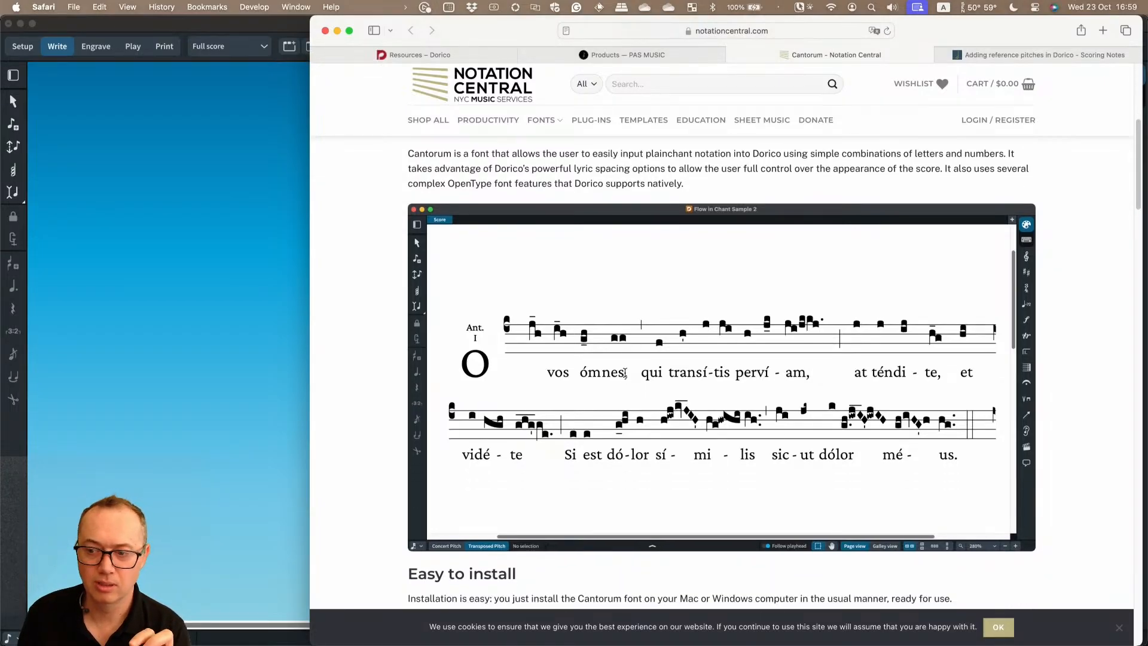
scroll(625, 374, "down", 1)
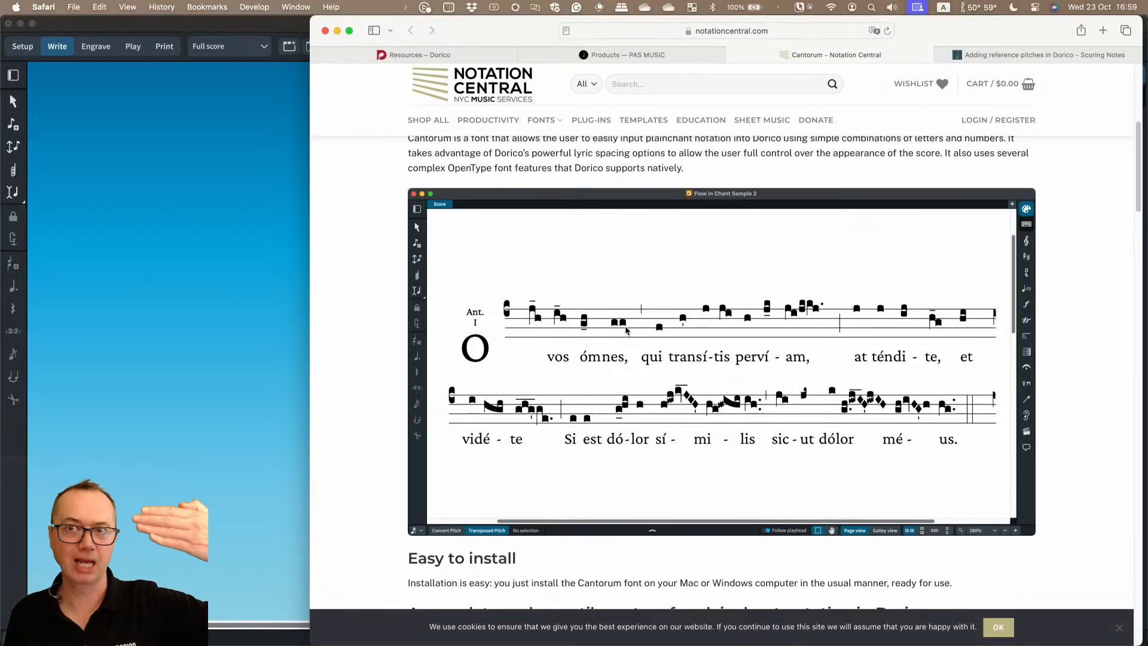
scroll(613, 341, "down", 1)
scroll(611, 338, "down", 10)
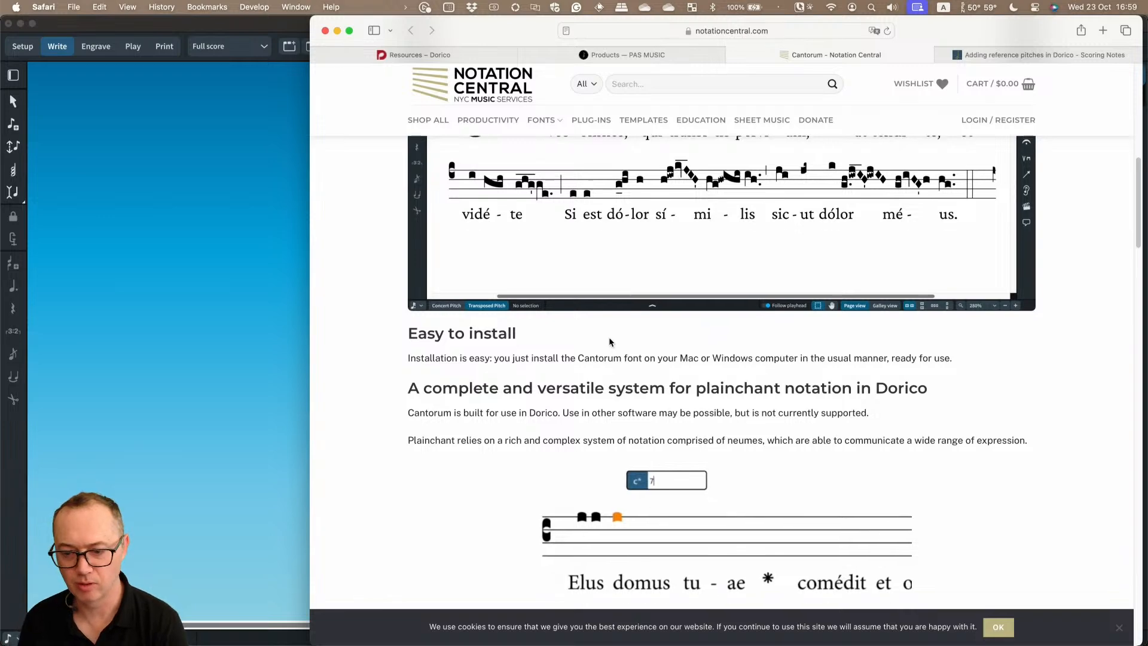
scroll(317, 466, "down", 1)
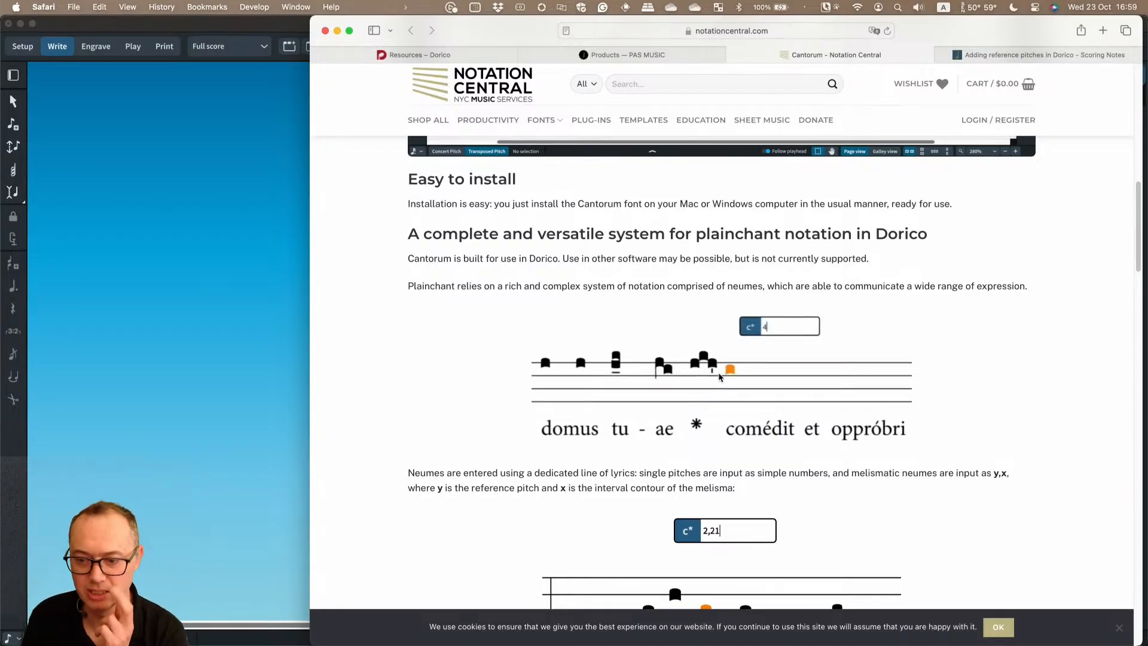
scroll(350, 380, "down", 3)
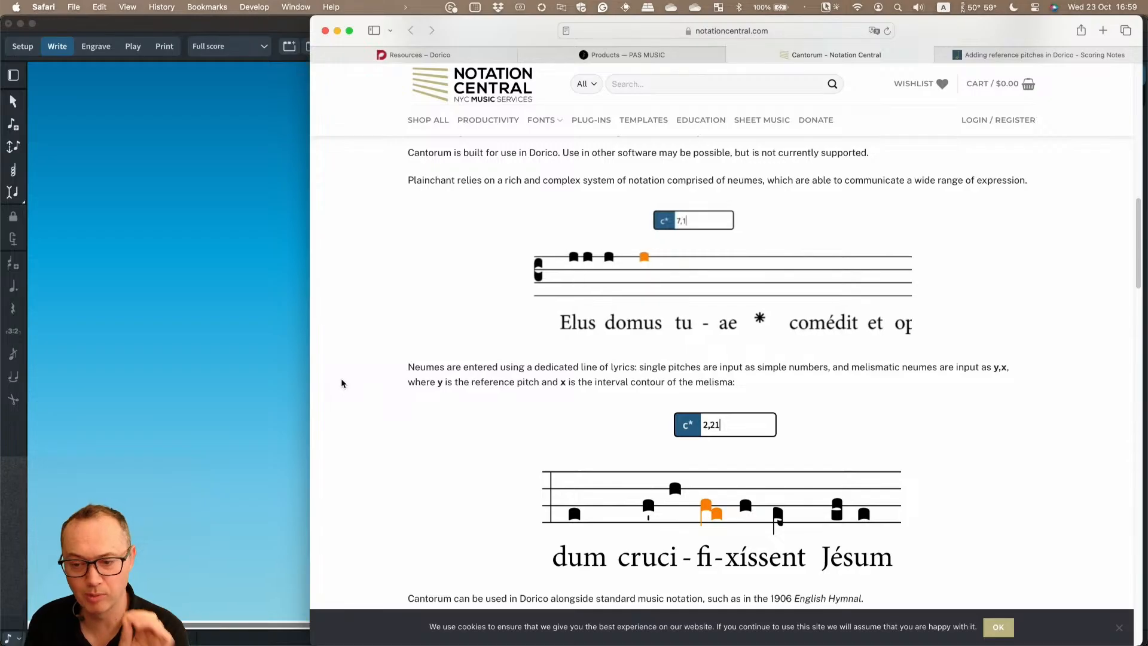
scroll(342, 381, "up", 5)
scroll(341, 380, "up", 1)
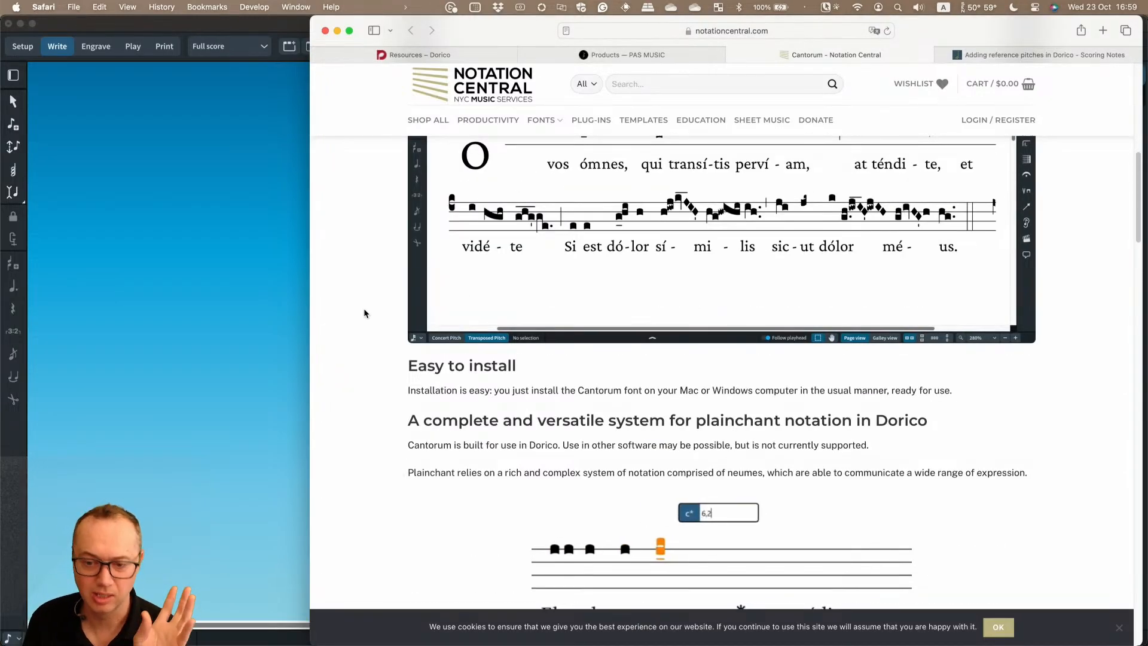
scroll(363, 307, "down", 5)
scroll(370, 317, "up", 15)
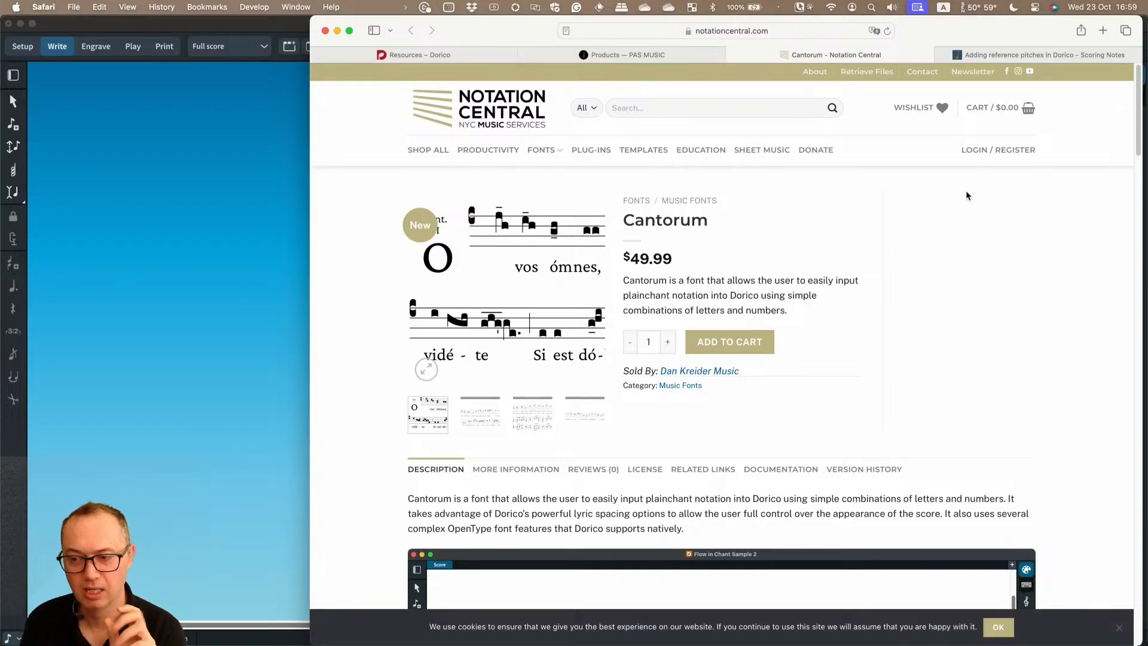
View the Scoring Notes article on adding reference pitches in Dorico and return to the Cantorum page
left_click(1040, 54)
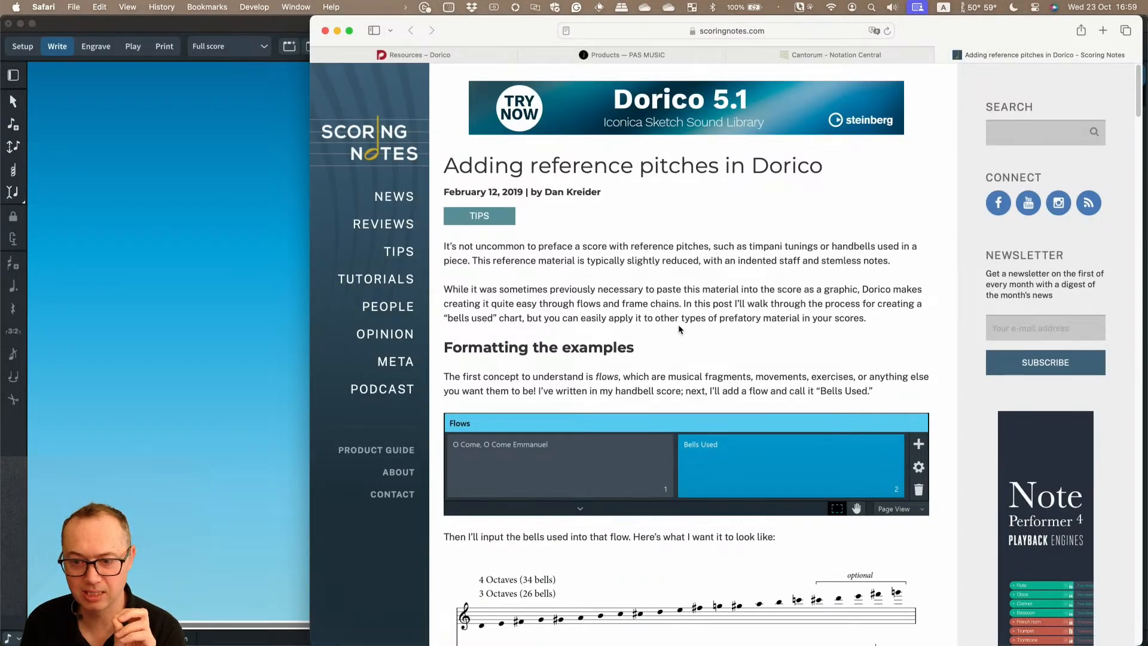
scroll(679, 324, "down", 5)
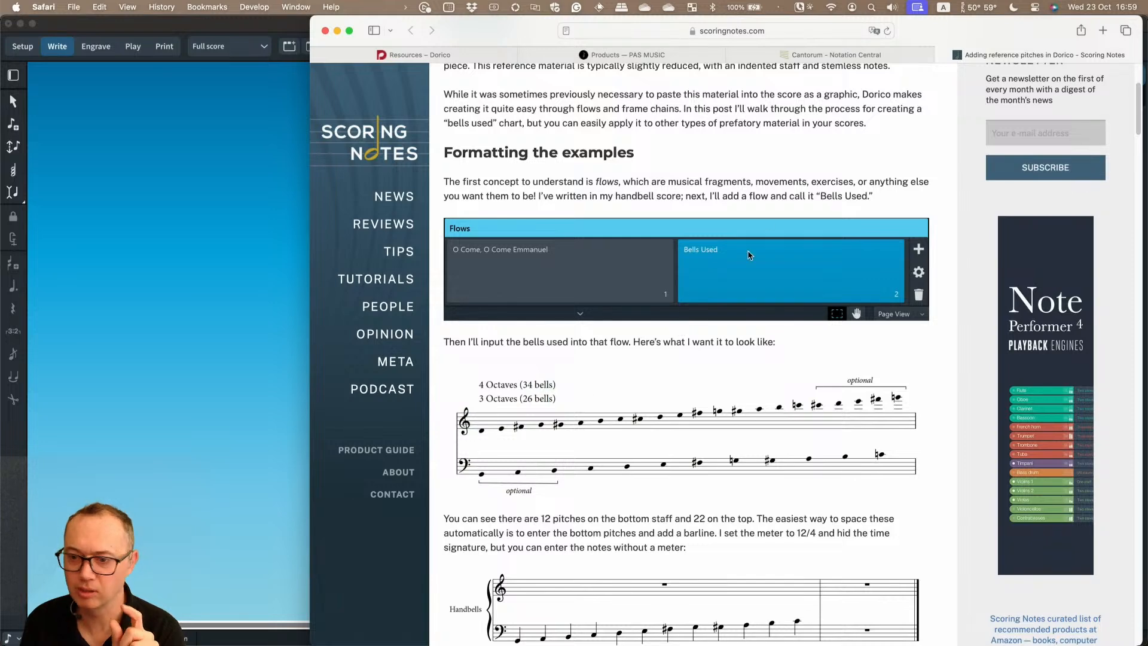
scroll(750, 255, "up", 5)
left_click(826, 56)
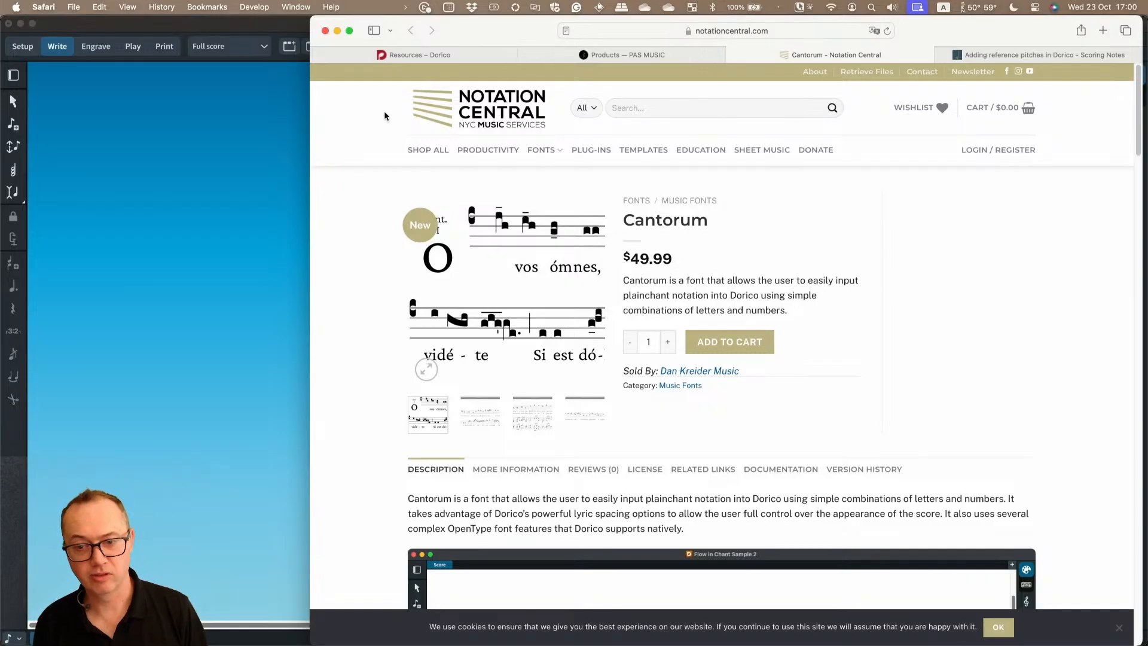
Switch back to Dorico, check the player and flows of the Handbells project in Setup mode, and return to Write mode
left_click(250, 118)
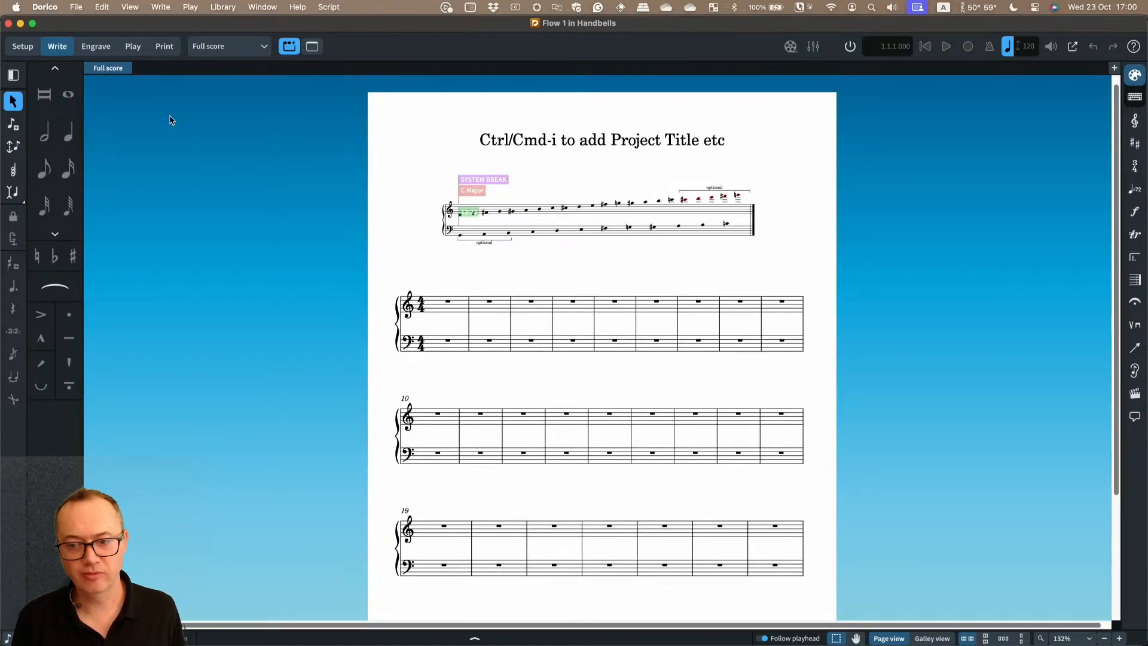
left_click(23, 46)
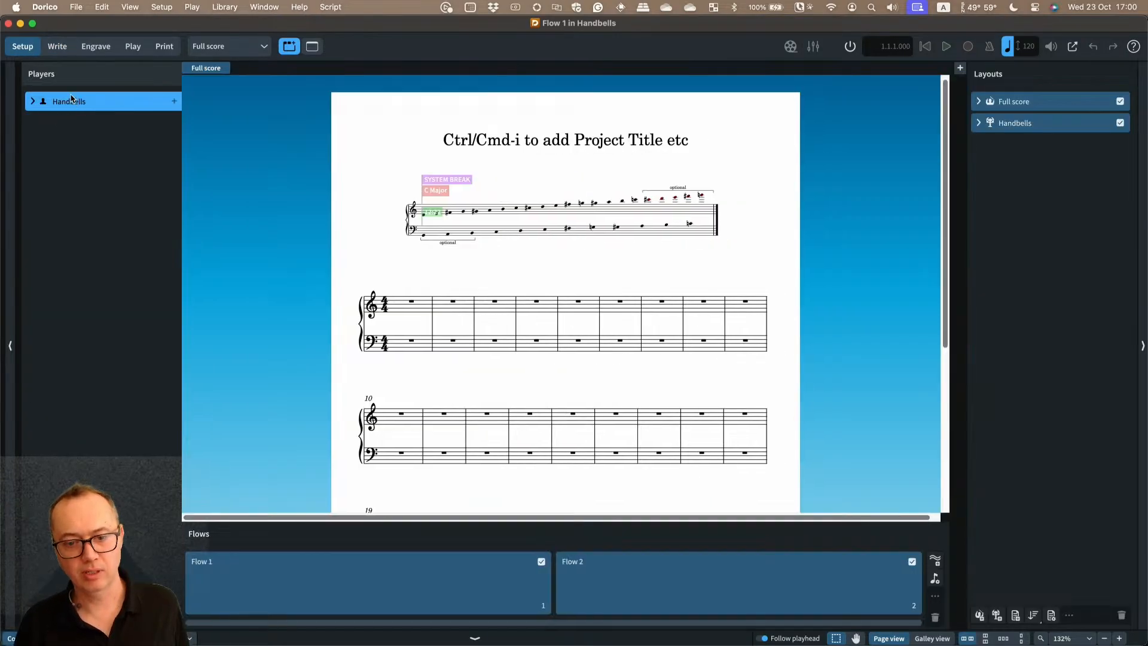
left_click(60, 47)
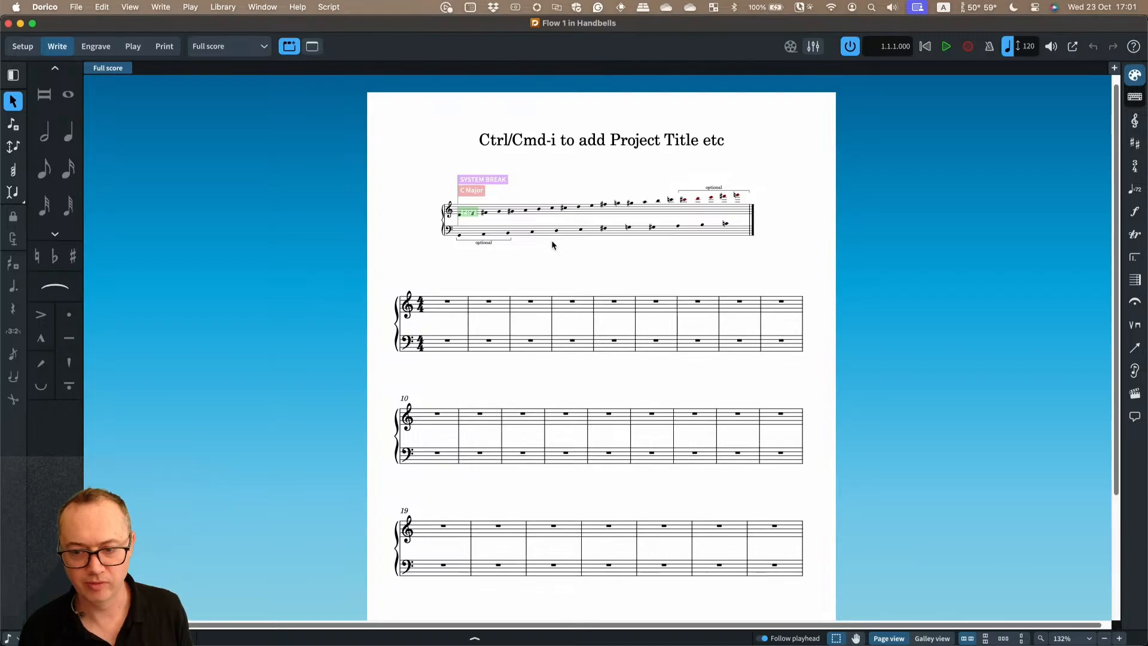
Inspect the reference pitches above the handbell score and select the upper staff's G4 and G#4 notes in turn
scroll(544, 261, "up", 5)
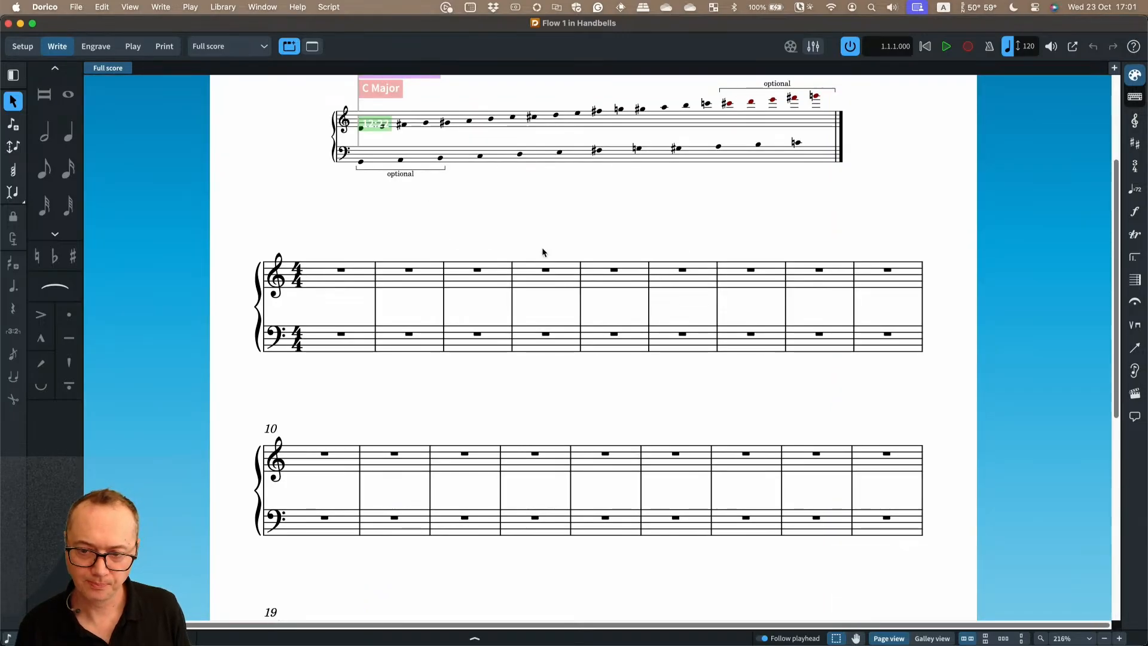
scroll(586, 173, "up", 4)
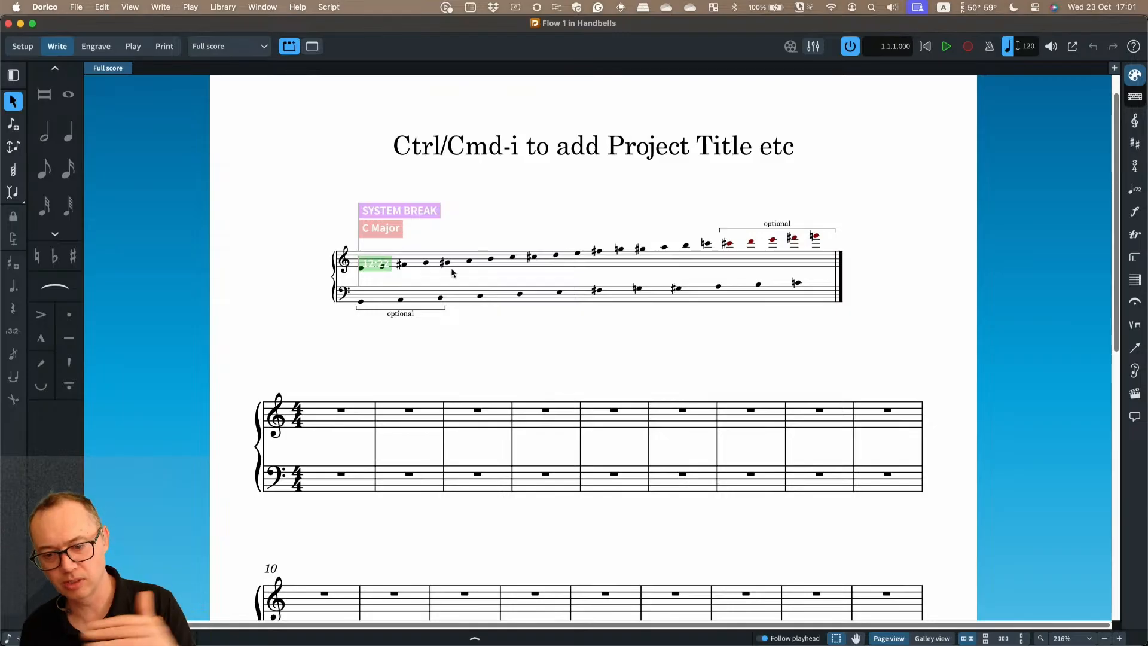
left_click(427, 265)
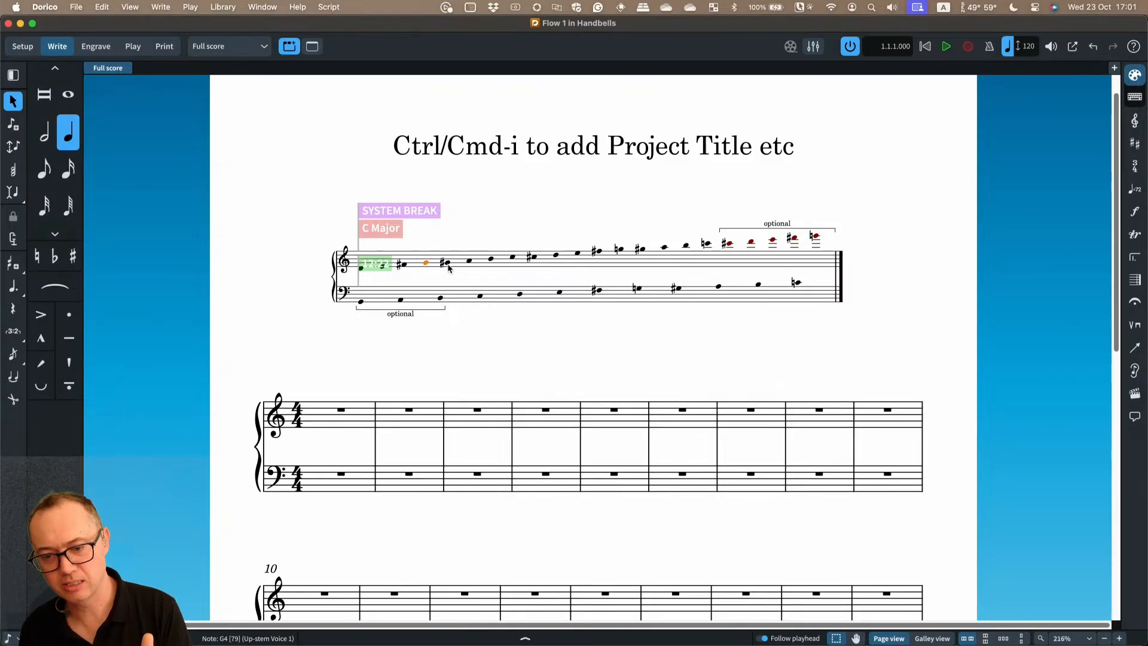
left_click(446, 265)
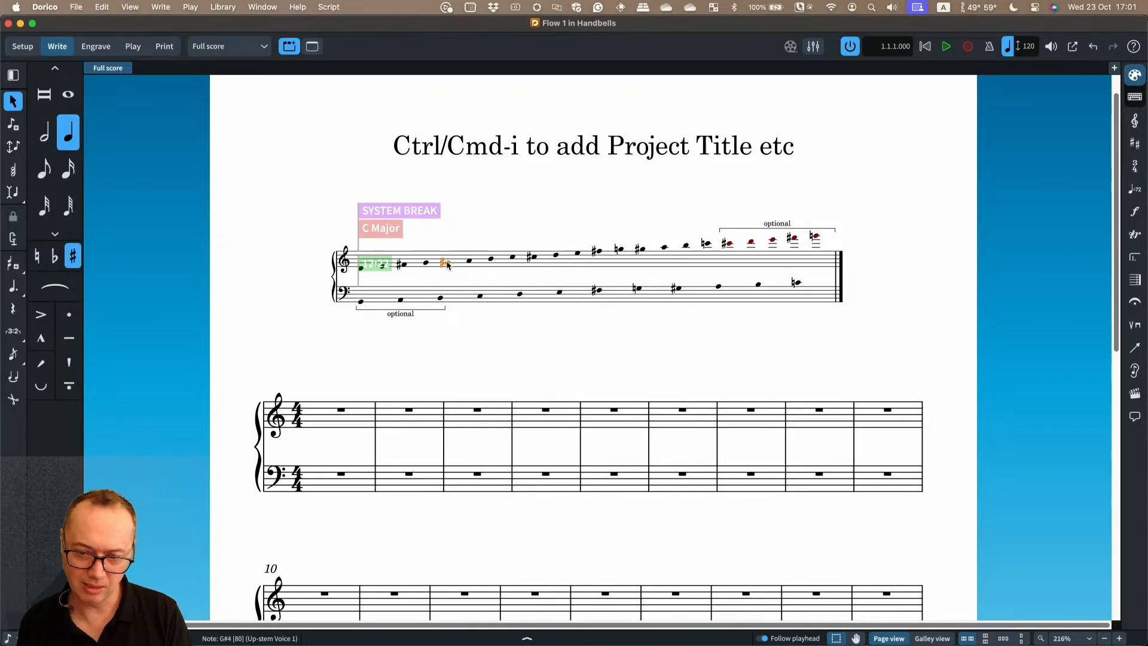
In Play mode, inspect the ARIA Player instrument assigned to the Handbells track, close it, and return to Write mode
left_click(137, 50)
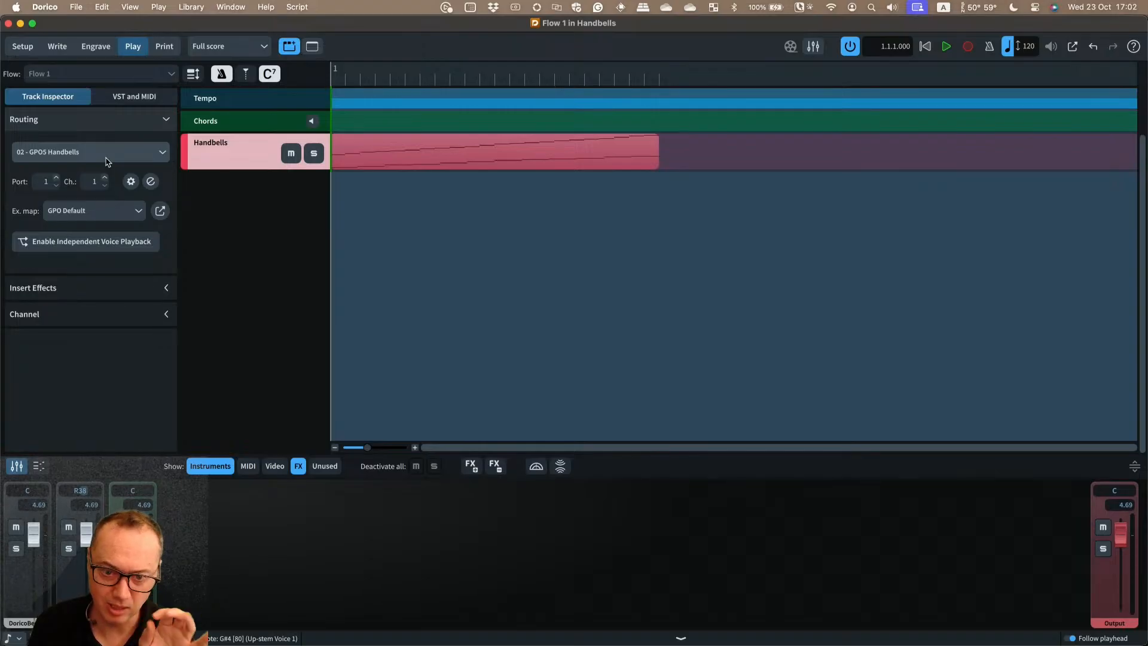
left_click(149, 182)
left_click_drag(328, 195, 494, 192)
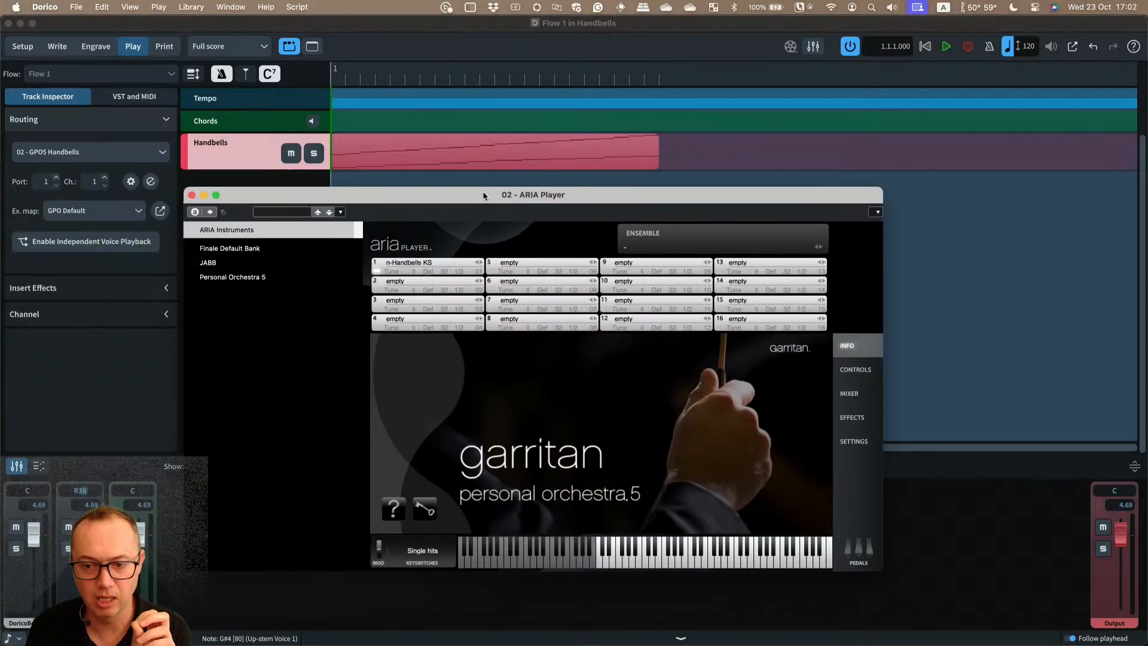
left_click(191, 195)
left_click(57, 48)
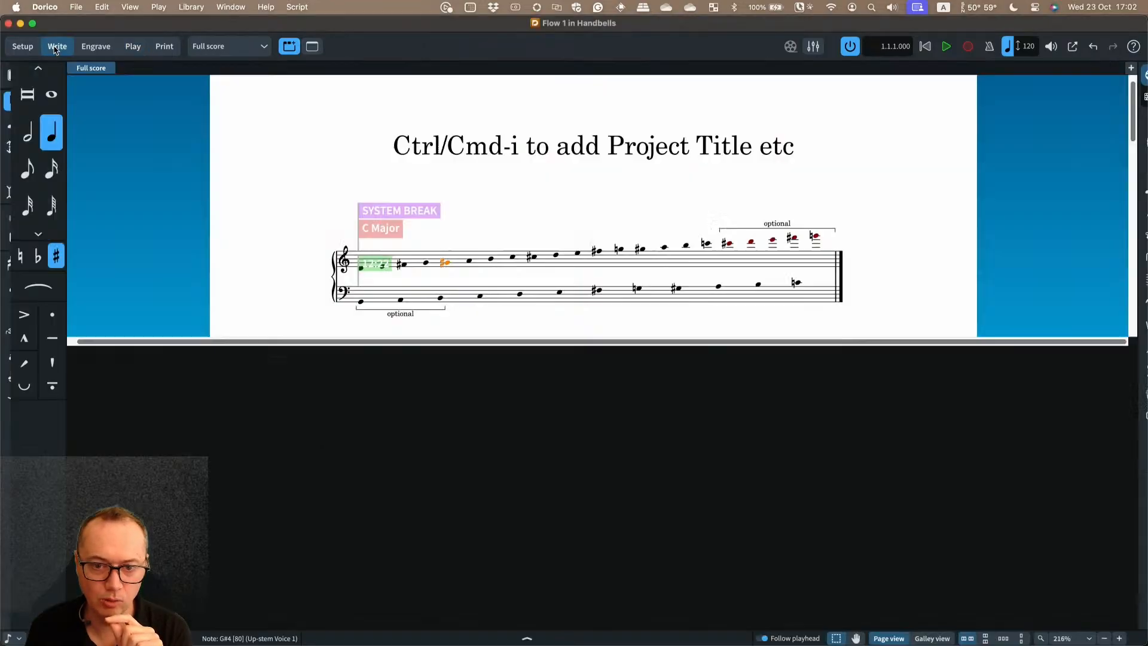
In Setup mode, select Flow 2 to check its player and layout assignments, and return to Write mode
left_click(22, 47)
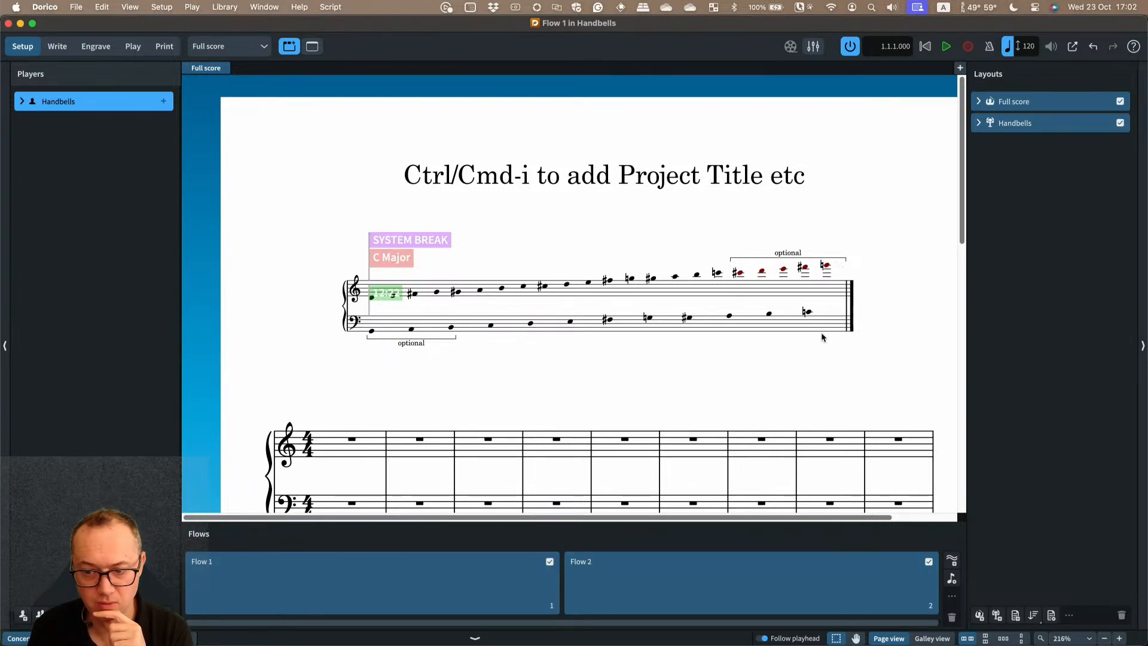
scroll(383, 346, "down", 1)
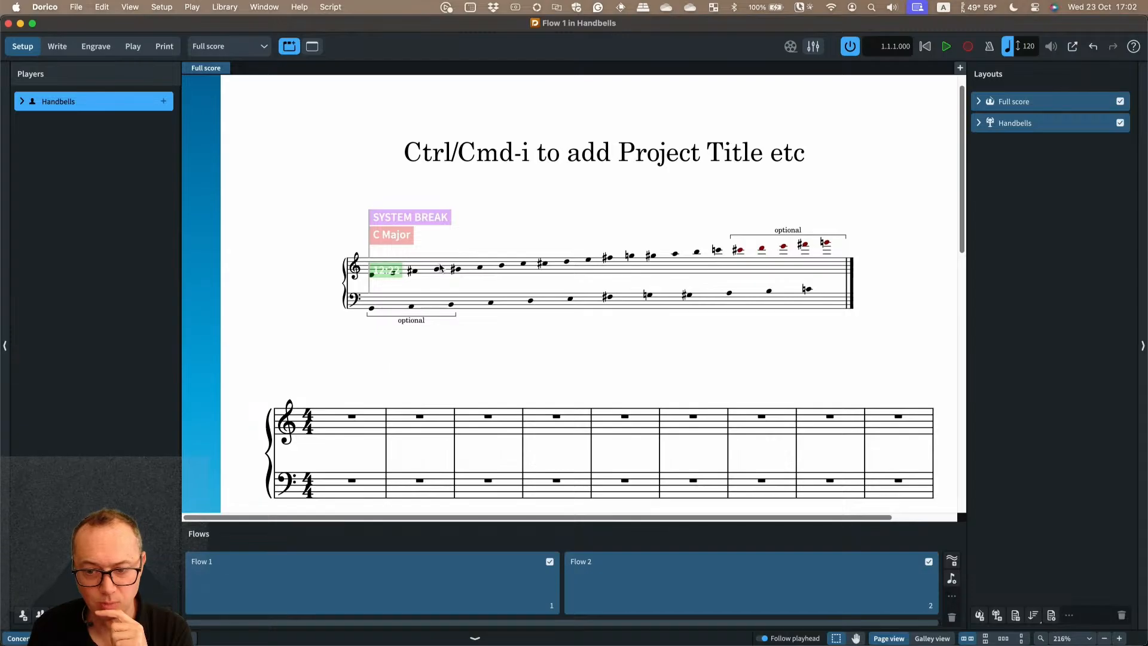
left_click(650, 585)
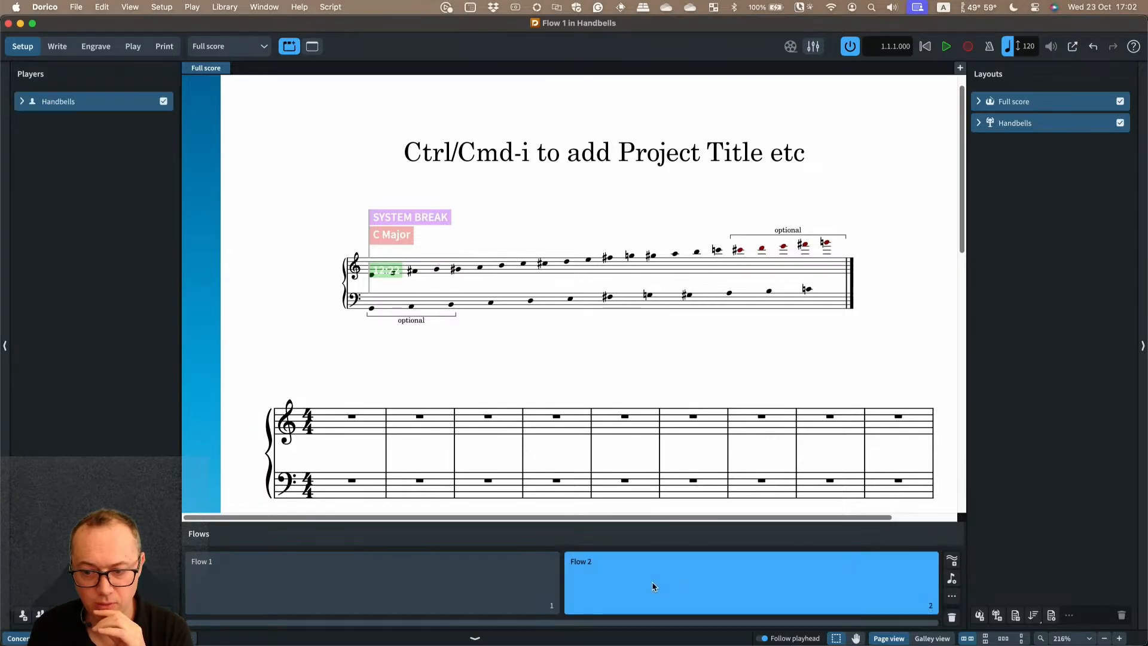
left_click(58, 46)
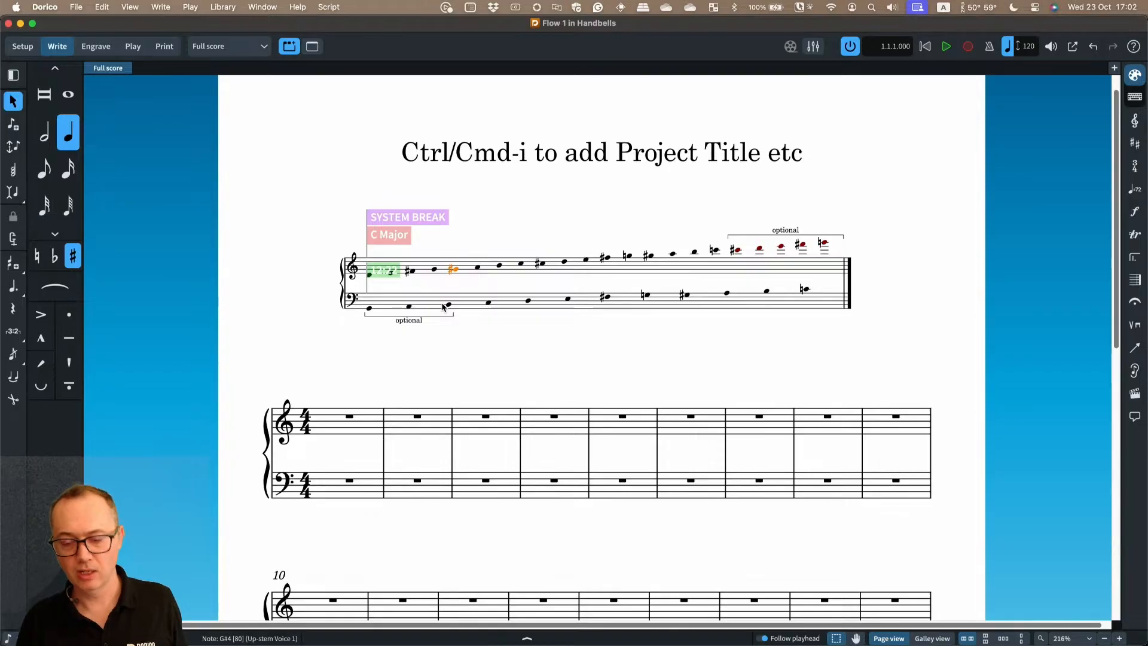
In Engrave mode, examine the separate music frames holding the reference pitches and the main handbell score
scroll(485, 335, "down", 5)
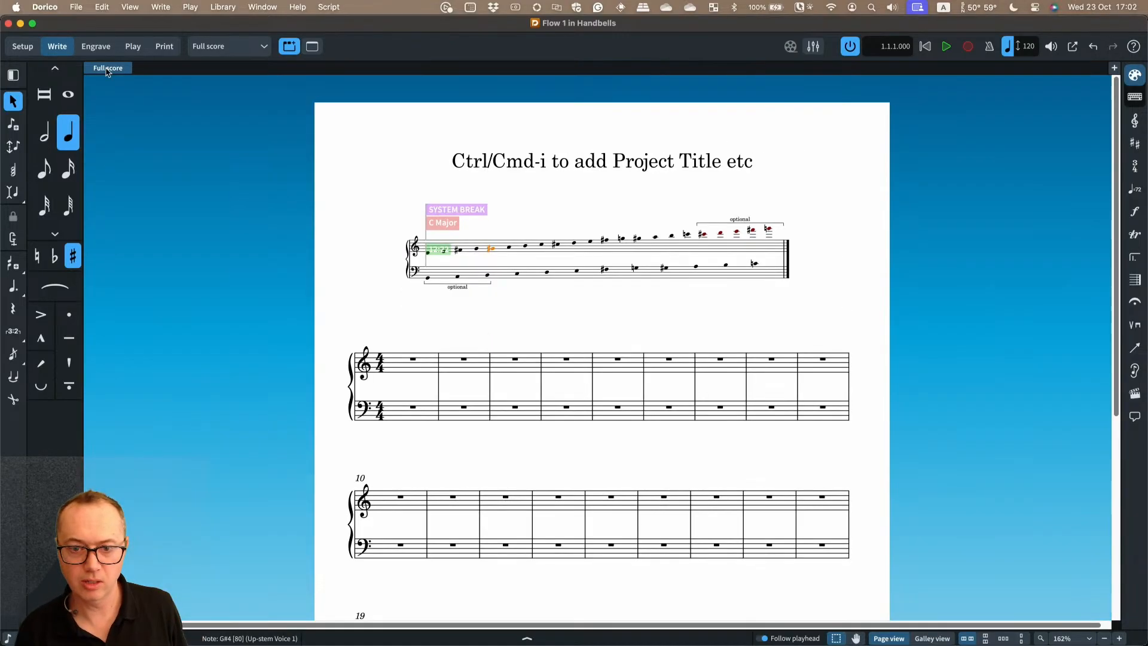
left_click(96, 46)
key("super+8")
left_click_drag(570, 230, 453, 224)
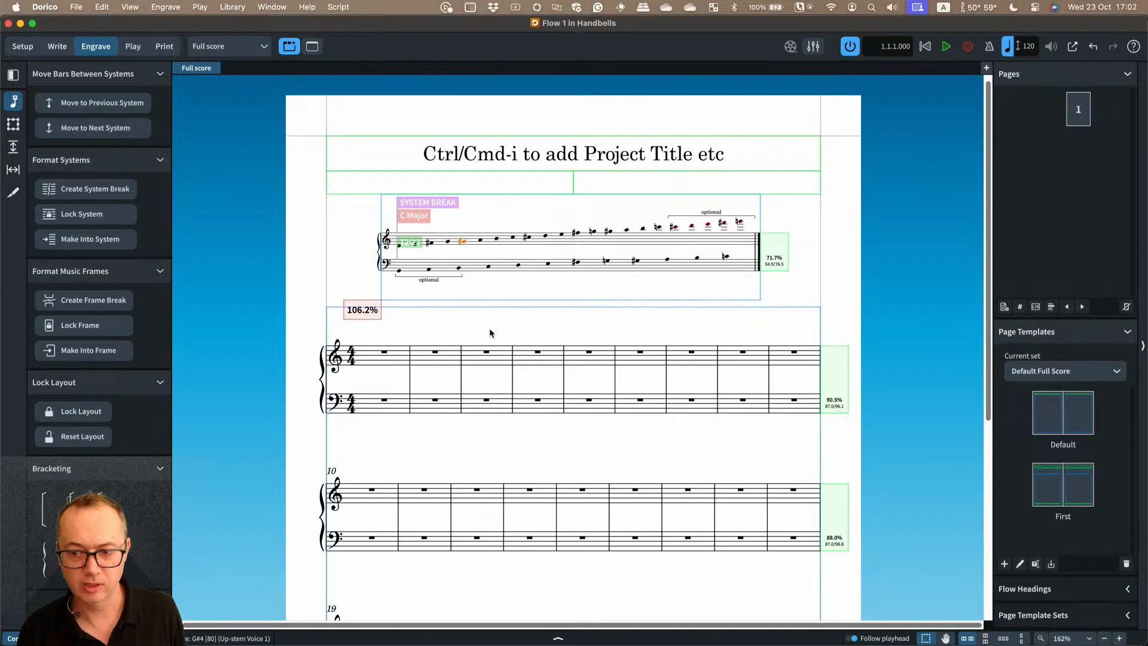
scroll(489, 330, "down", 5)
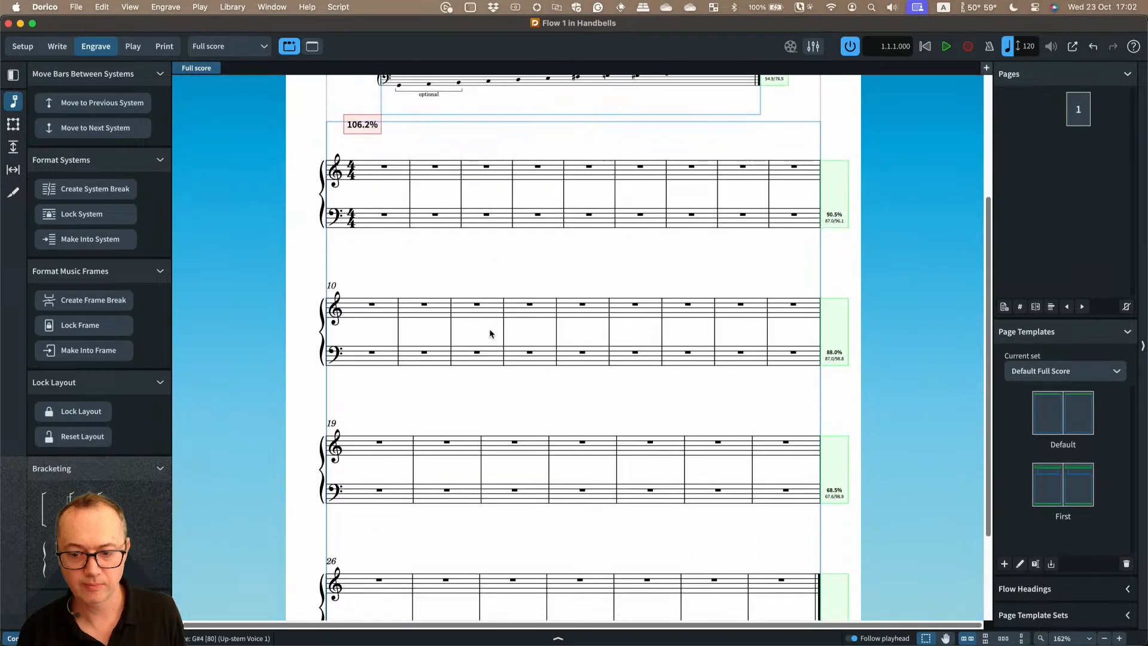
scroll(489, 333, "up", 5)
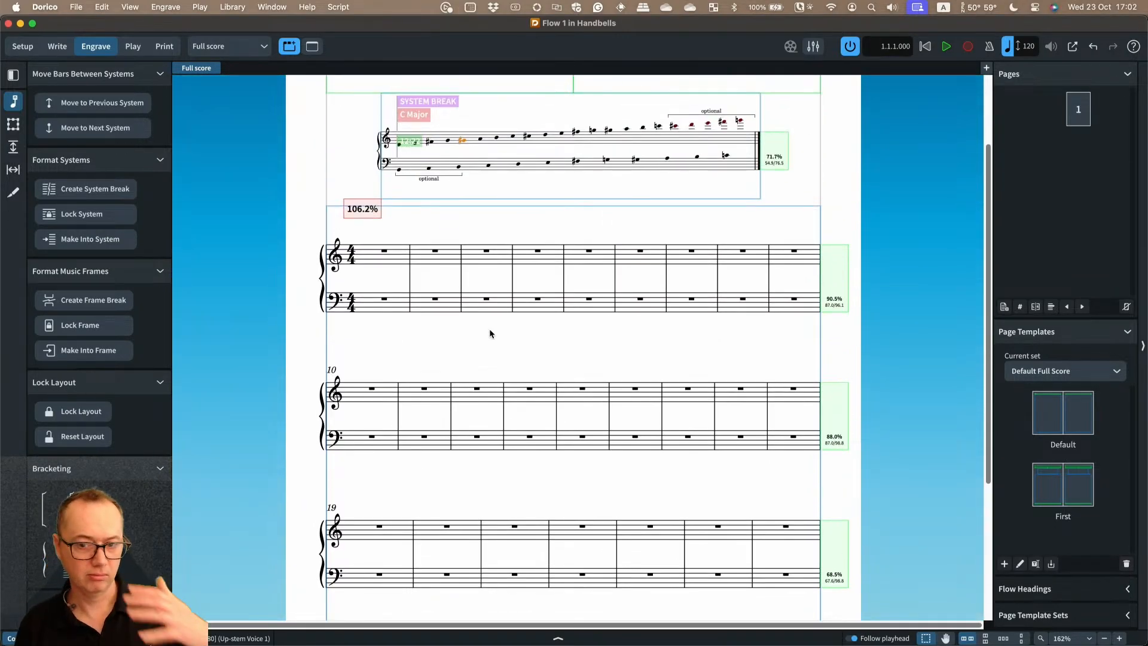
scroll(489, 330, "up", 3)
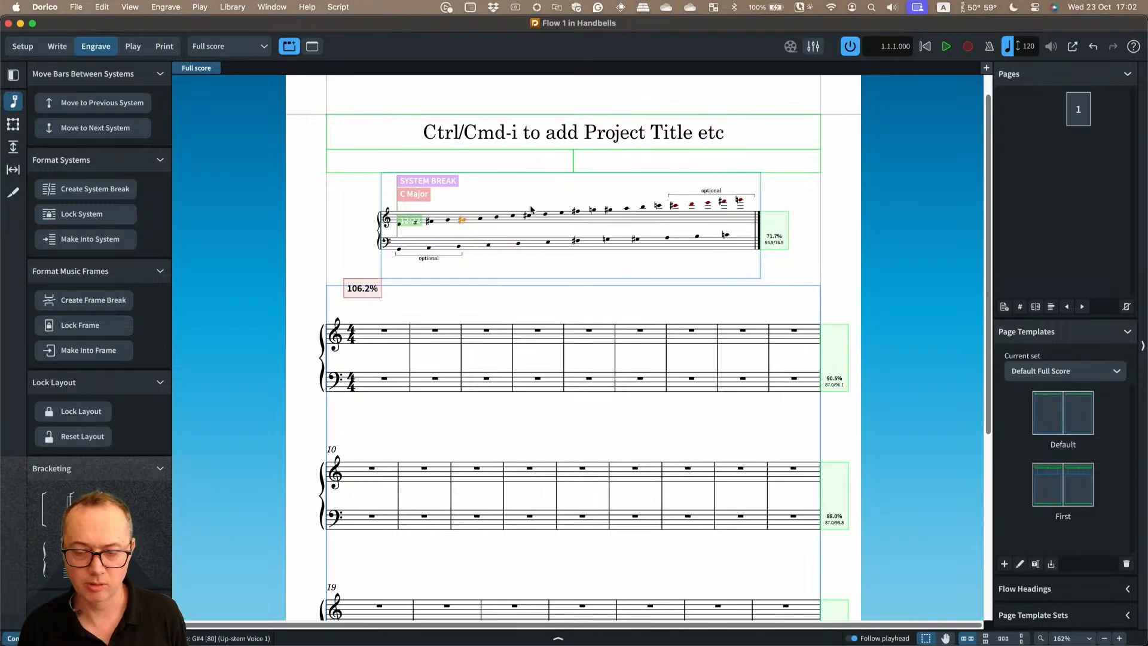
scroll(531, 210, "up", 1)
scroll(539, 169, "up", 3)
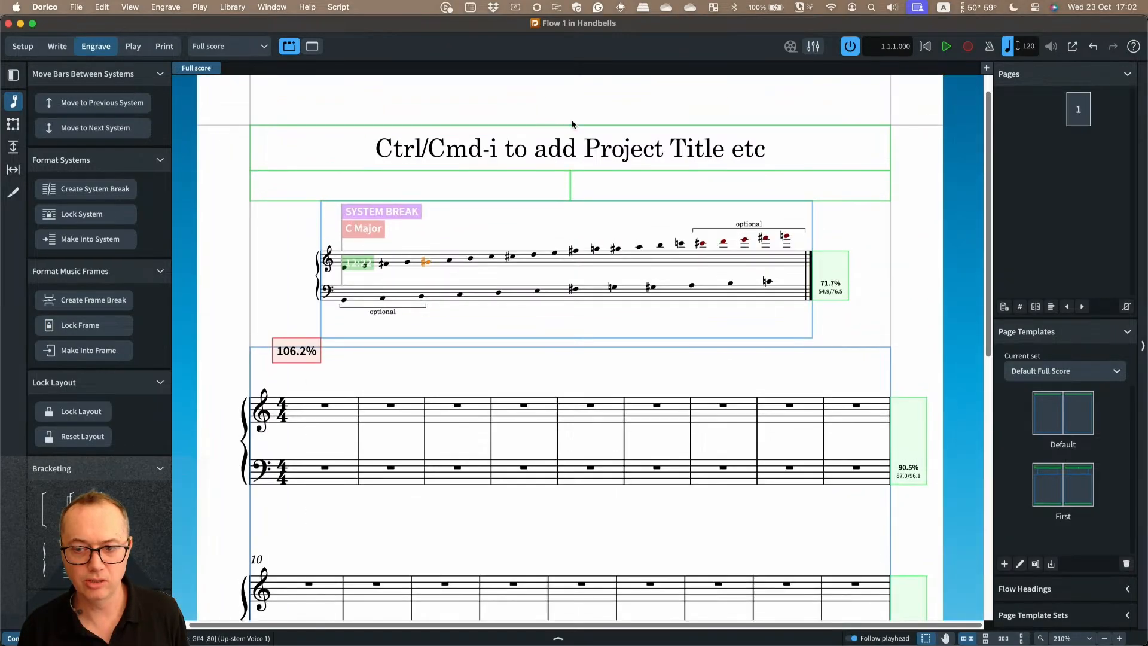
View the project-level title field in Project Info, close the dialog, and return to Write mode
scroll(574, 138, "up", 1)
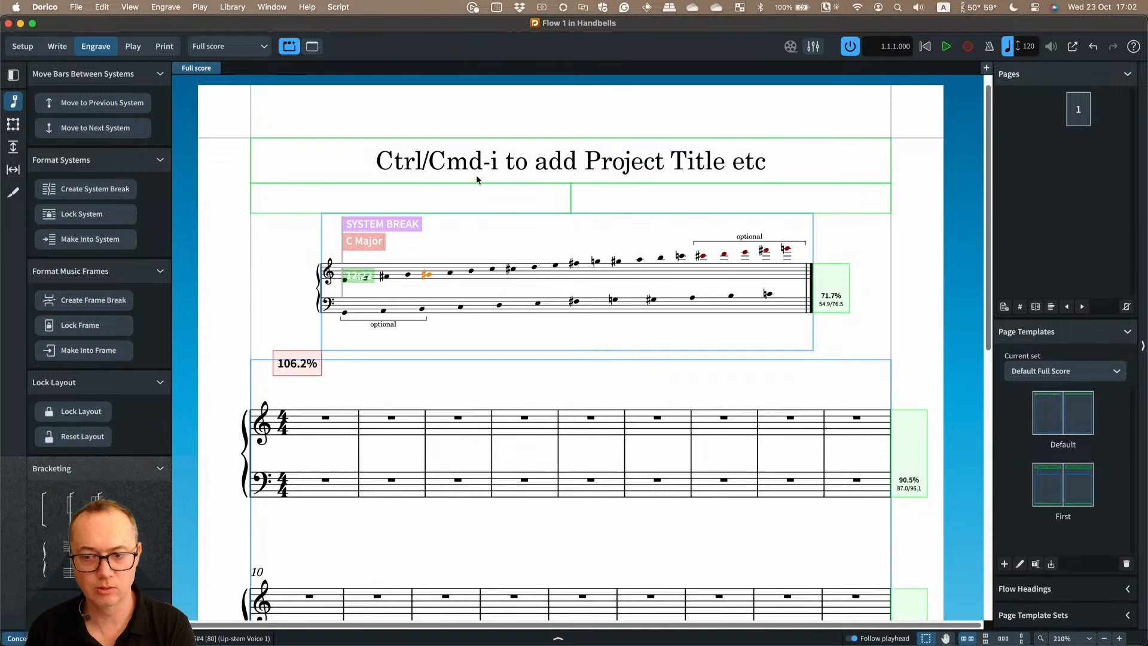
left_click(78, 7)
left_click(116, 223)
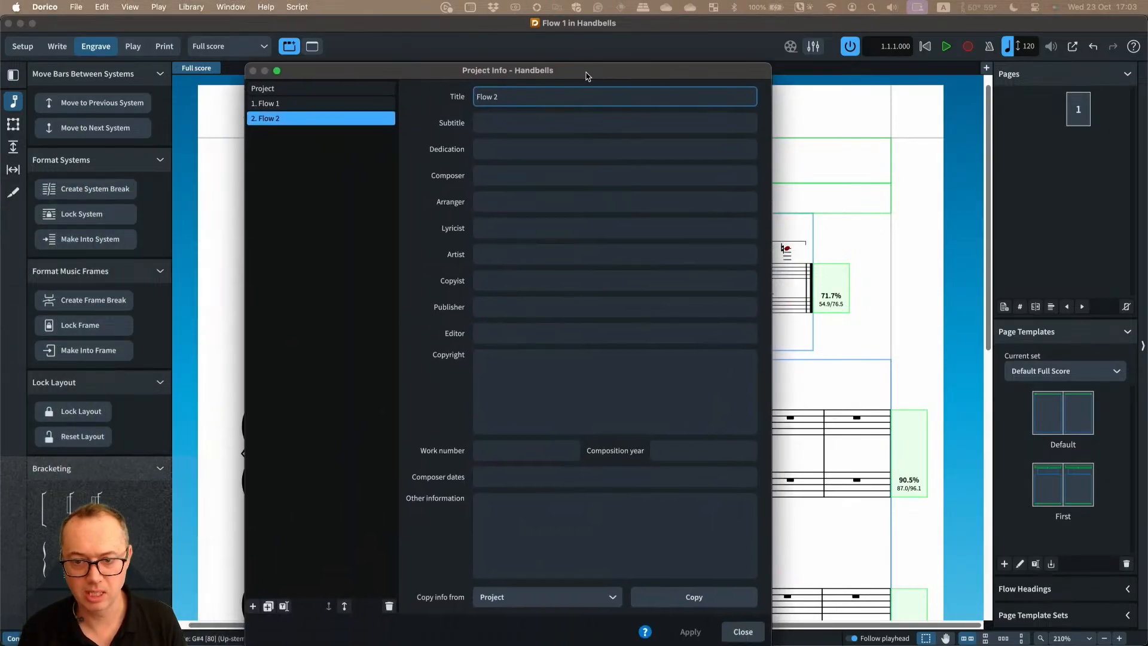
left_click(278, 91)
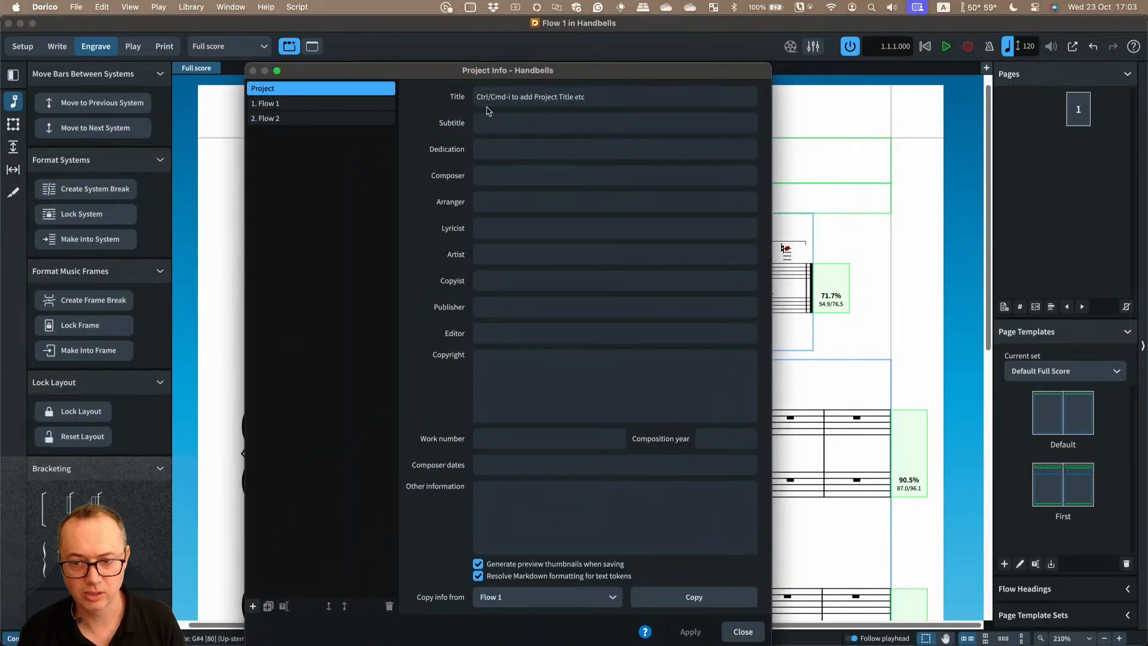
left_click(743, 632)
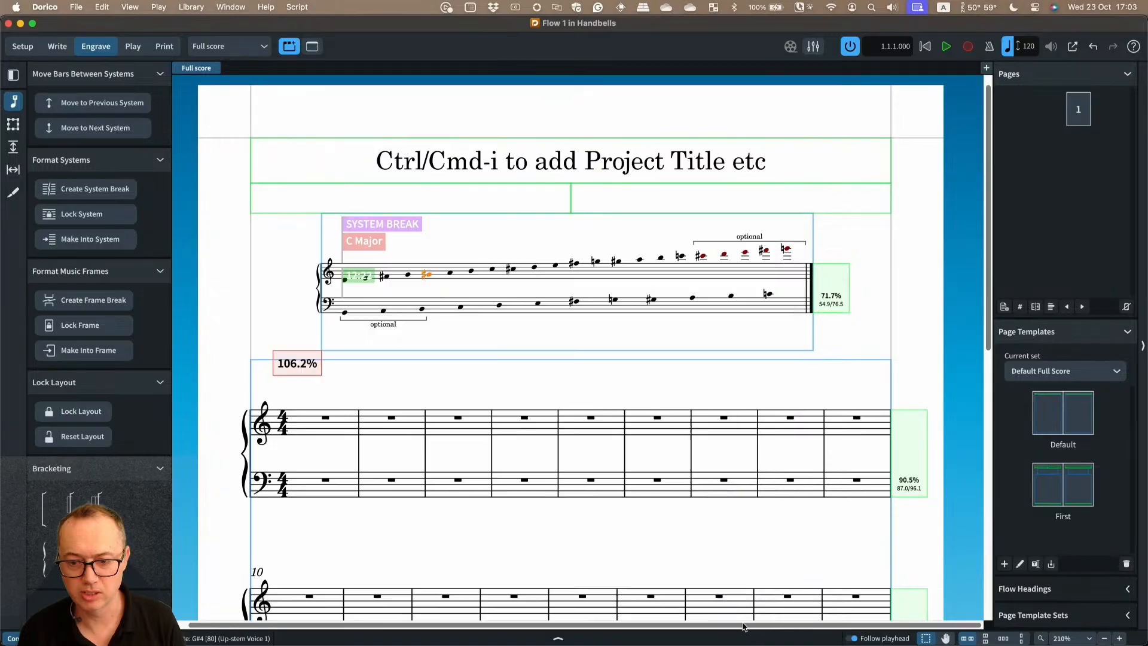
key("super+2")
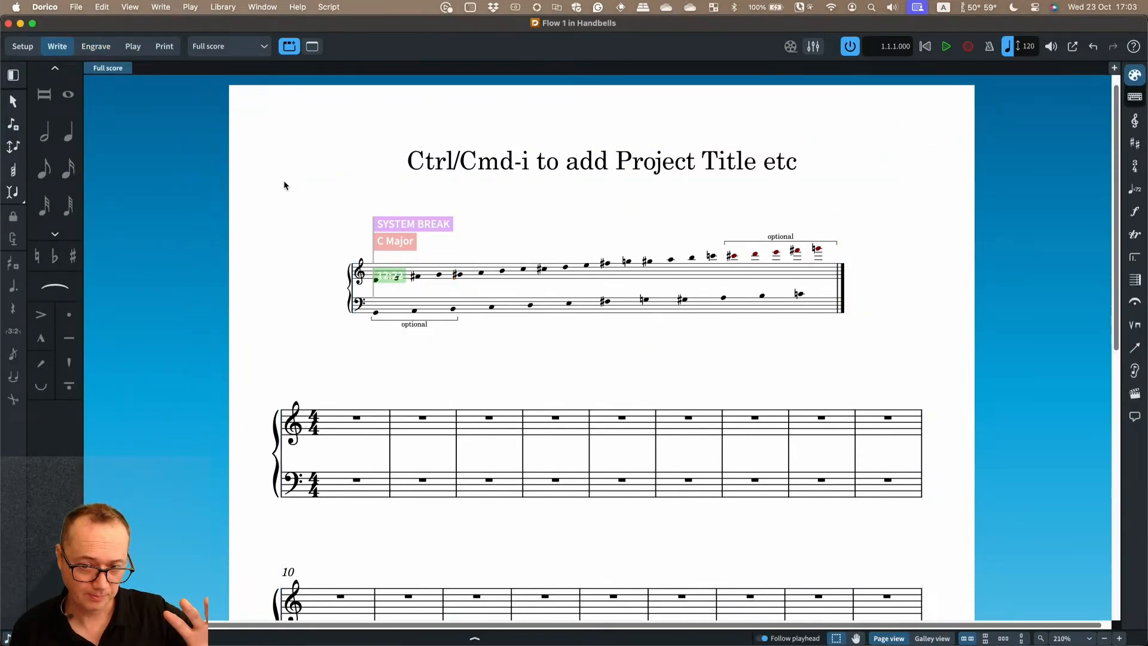
Browse the project templates in the Choral and Vocal and Personal categories to locate the Handbells template
left_click(76, 7)
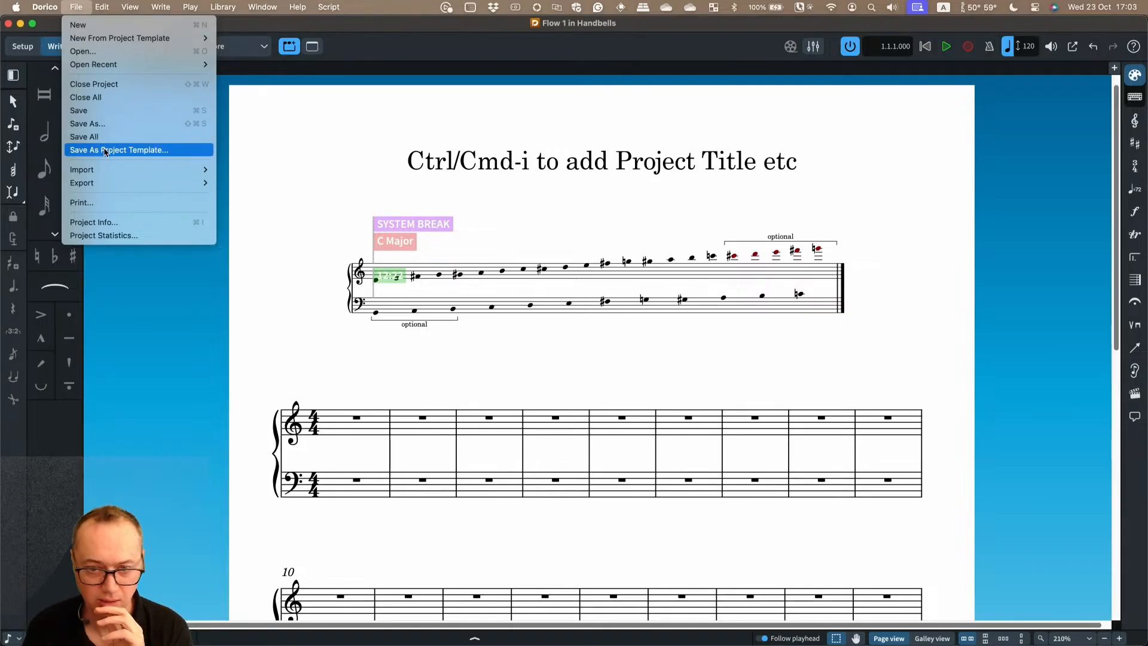
mouse_move(101, 42)
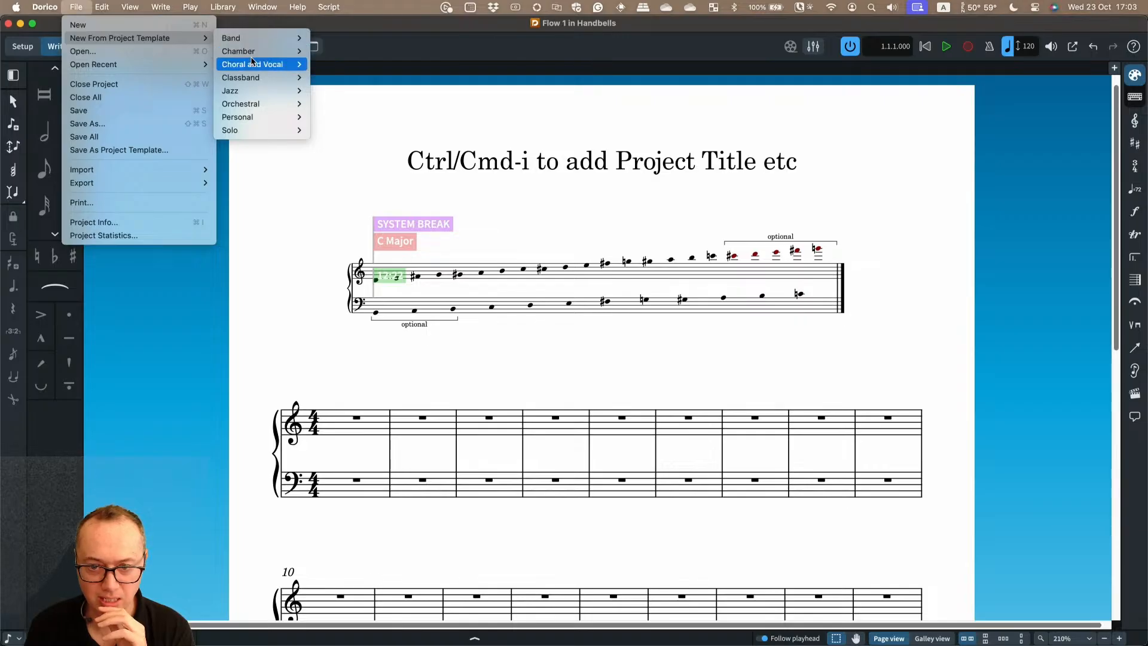
mouse_move(253, 65)
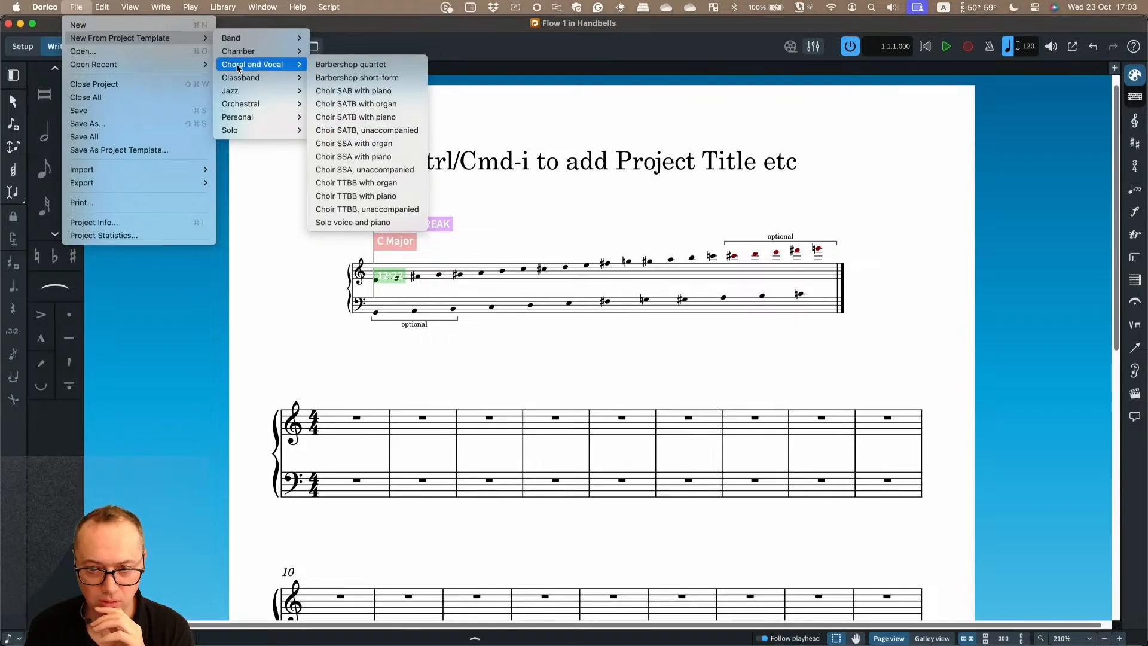
mouse_move(250, 117)
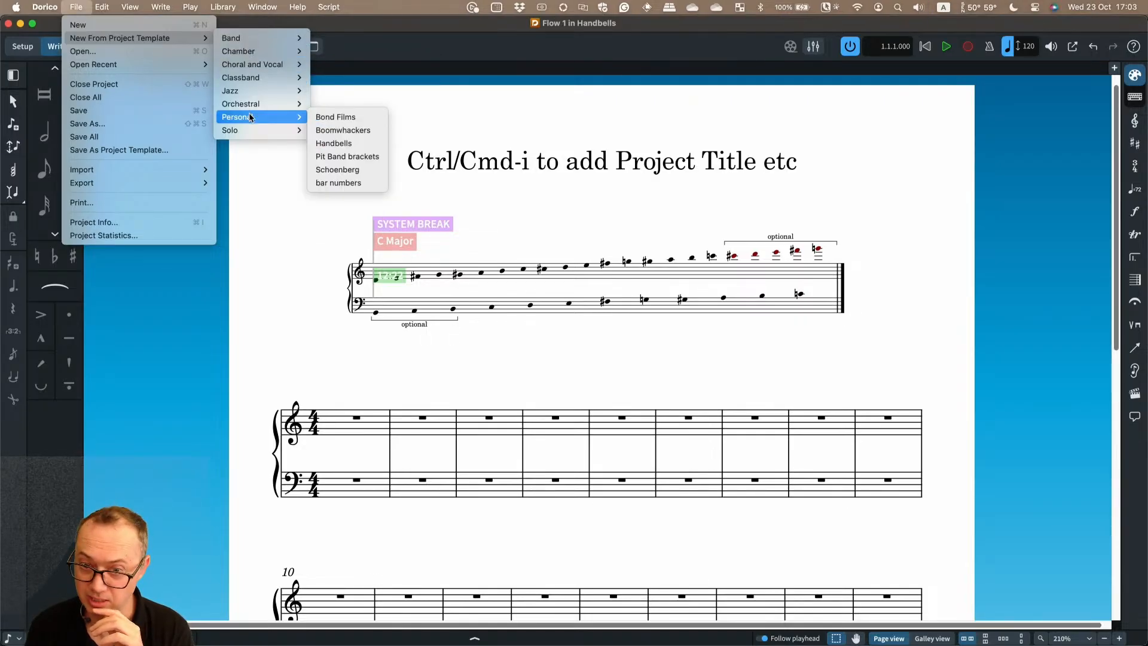
left_click(327, 143)
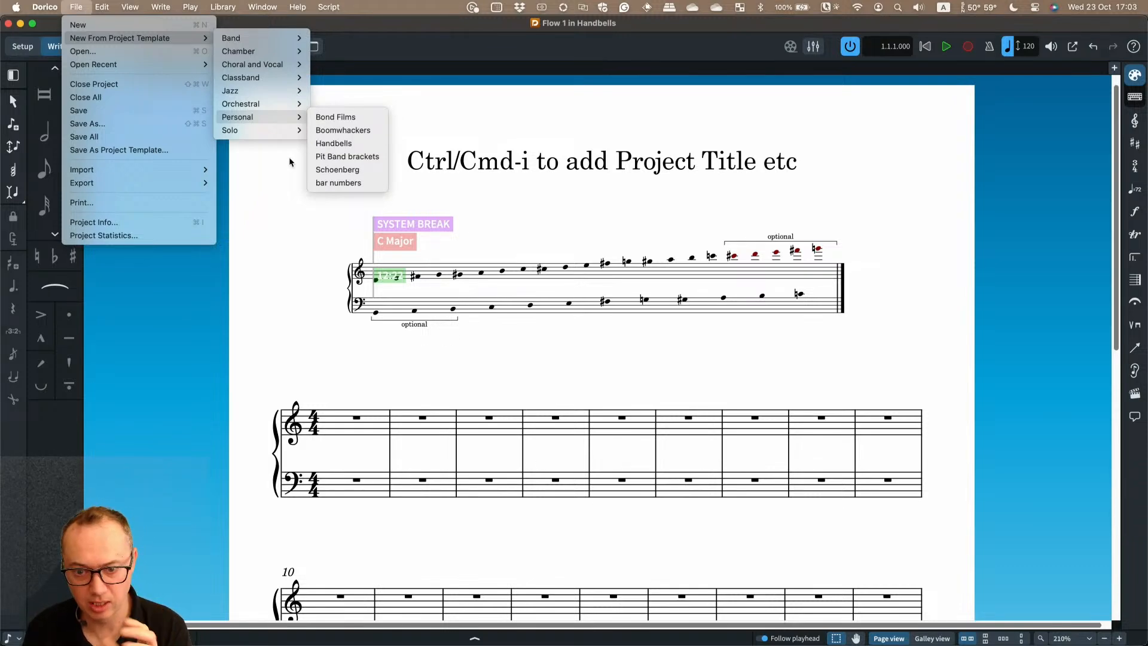
From the Hub, create a project from the personal Handbells template with time and key signature turned off, and maximise its window
left_click(256, 8)
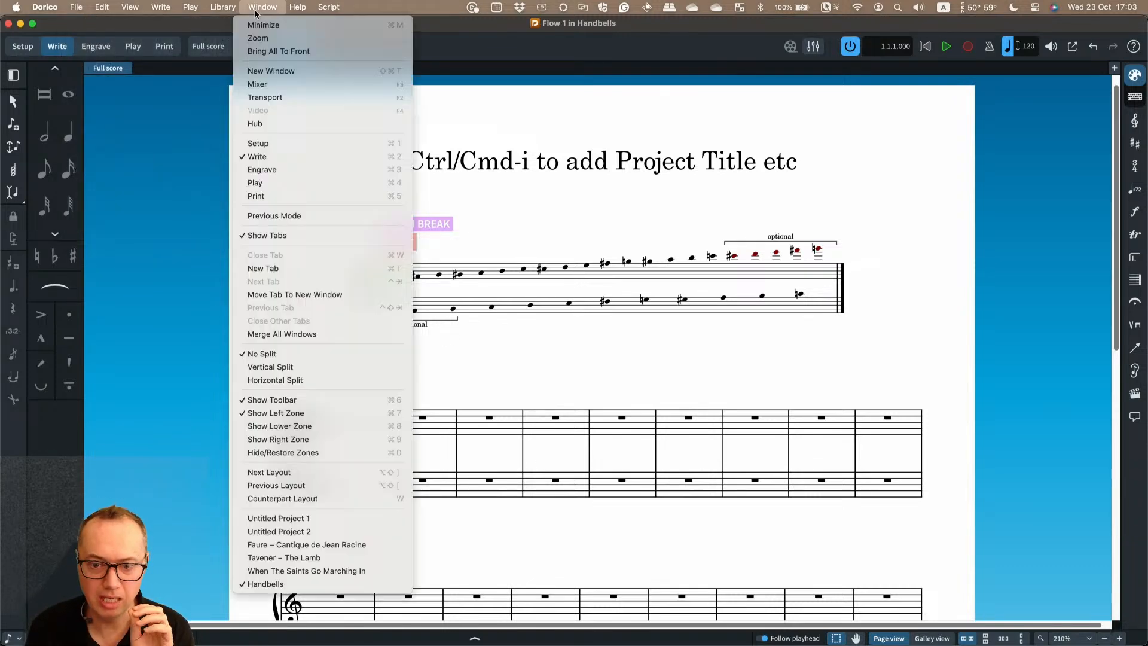
left_click(287, 119)
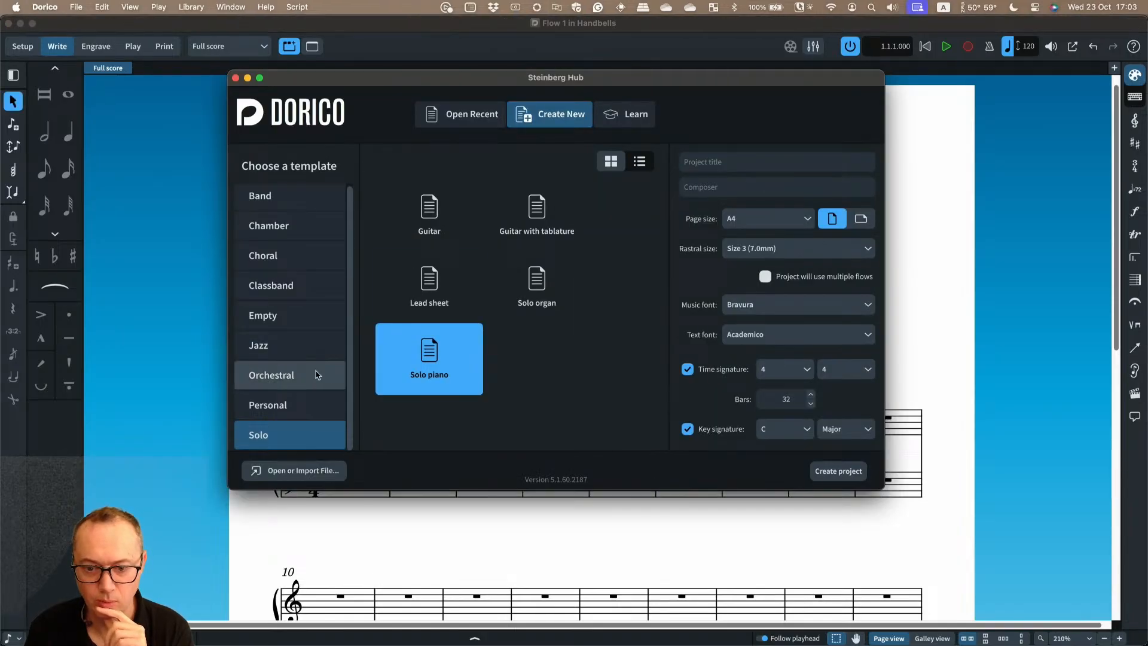
left_click(307, 403)
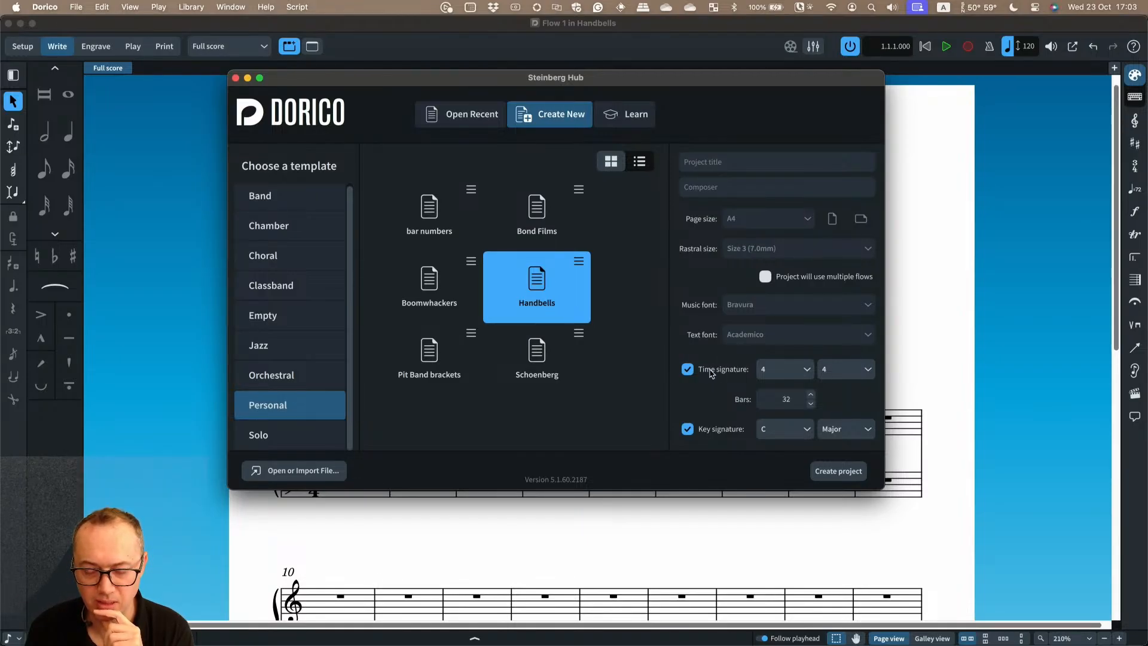
left_click(713, 433)
left_click(719, 372)
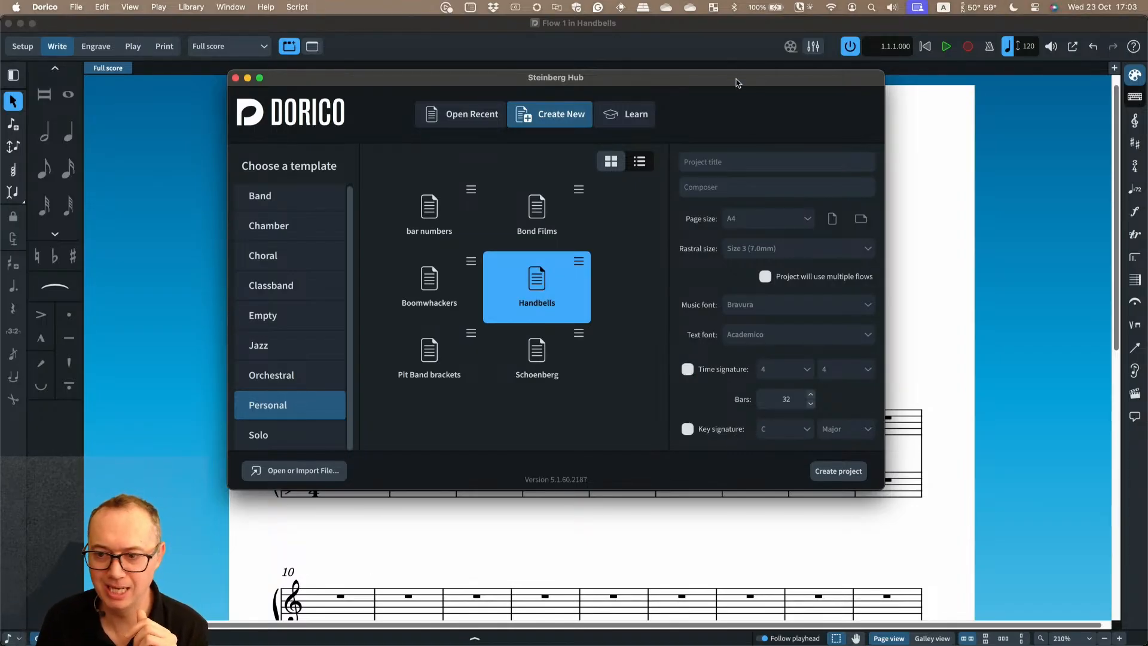
left_click_drag(737, 80, 778, 136)
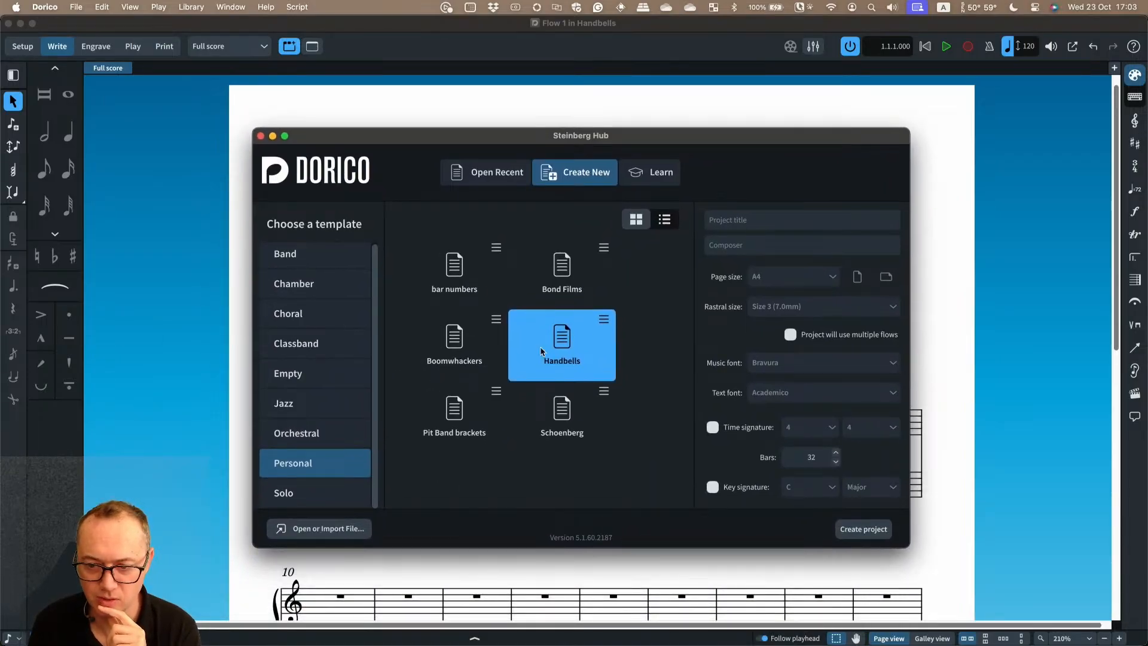
left_click(867, 529)
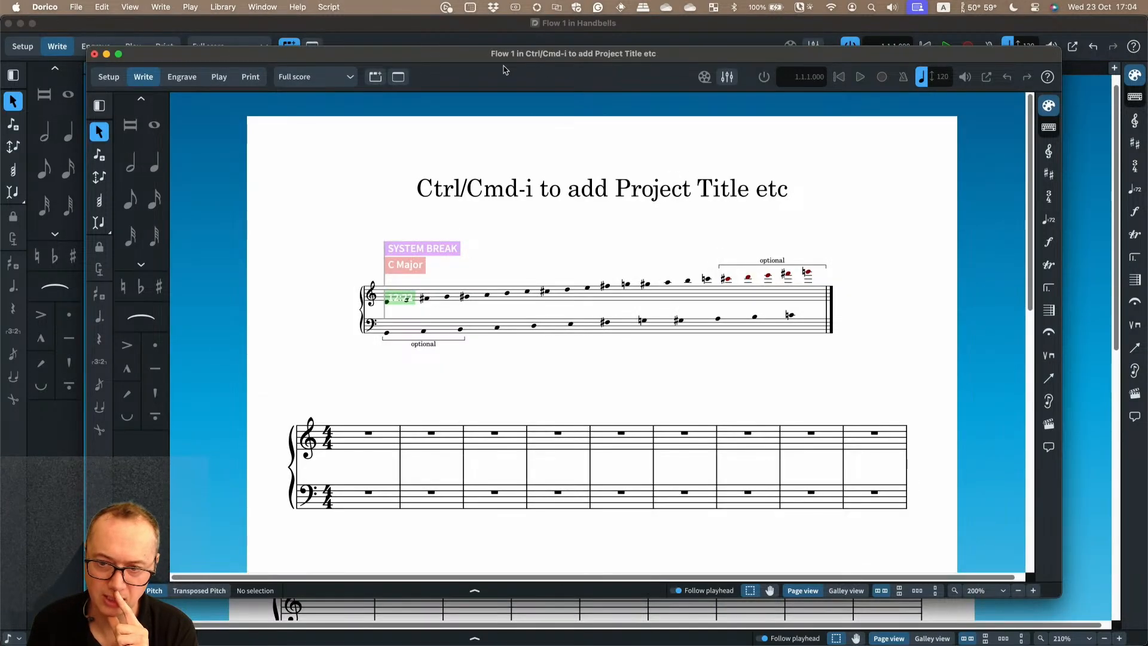
double_click(471, 57)
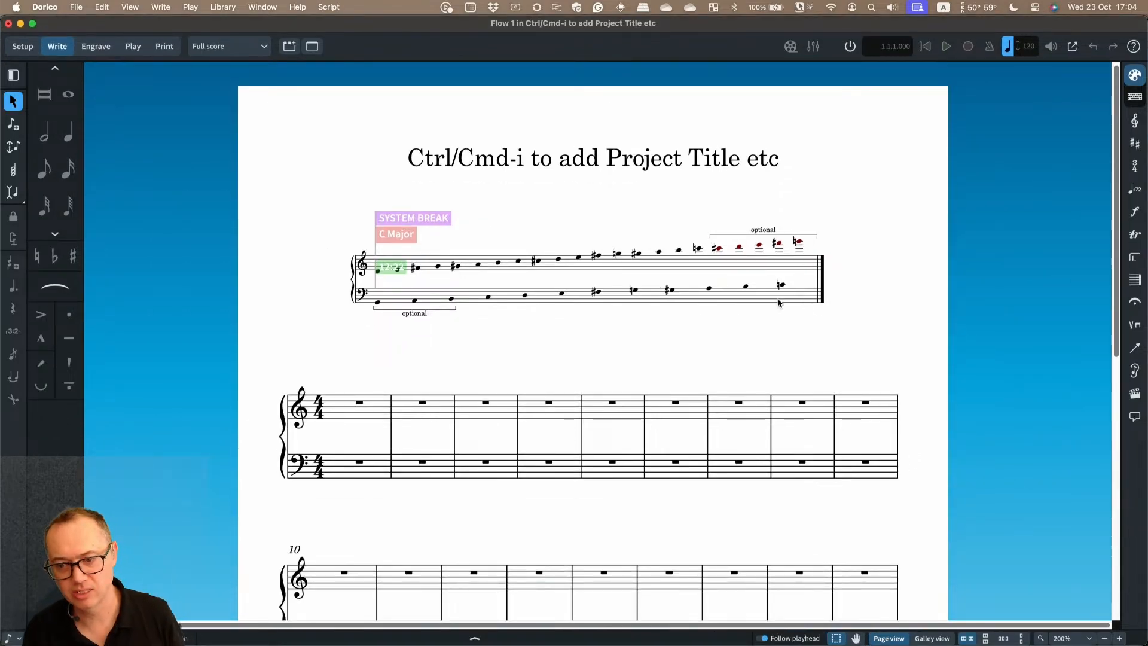
Select the reference pitches on both staves and check the available Staff Size options without applying one
scroll(543, 293, "up", 3)
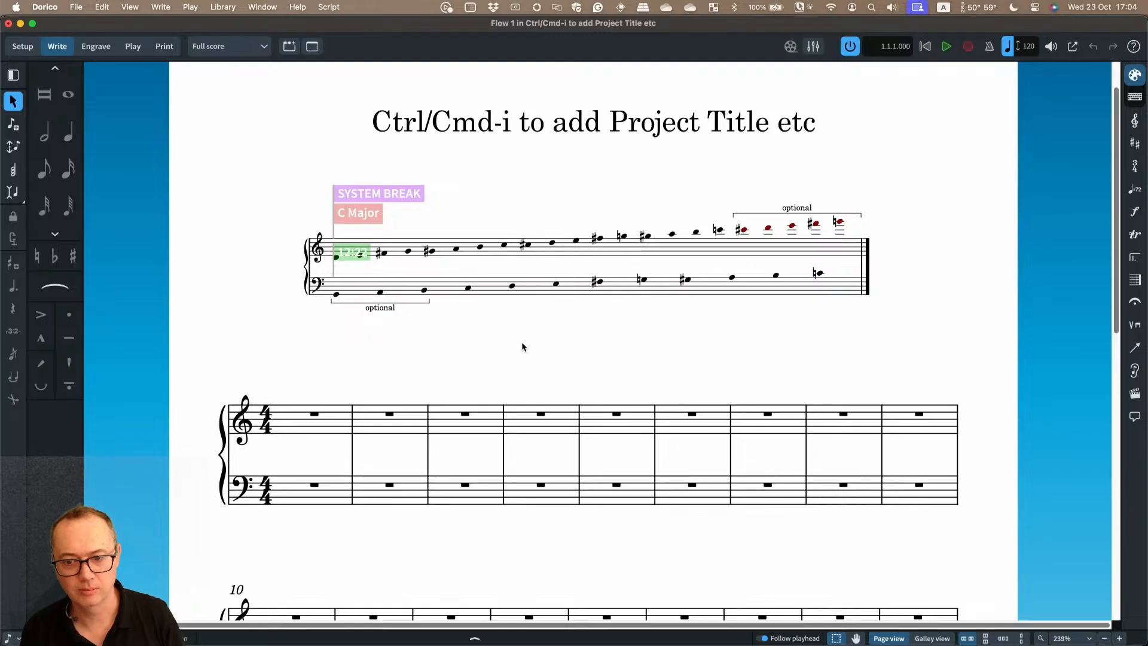
left_click(536, 282)
left_click(540, 251, "shift")
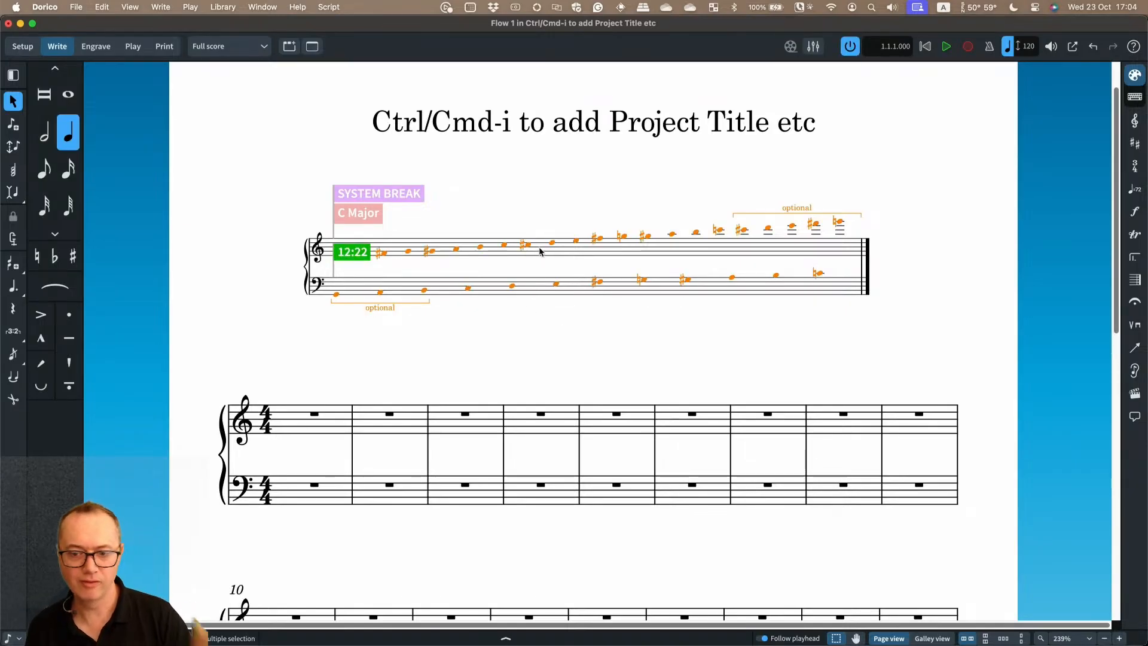
right_click(540, 252)
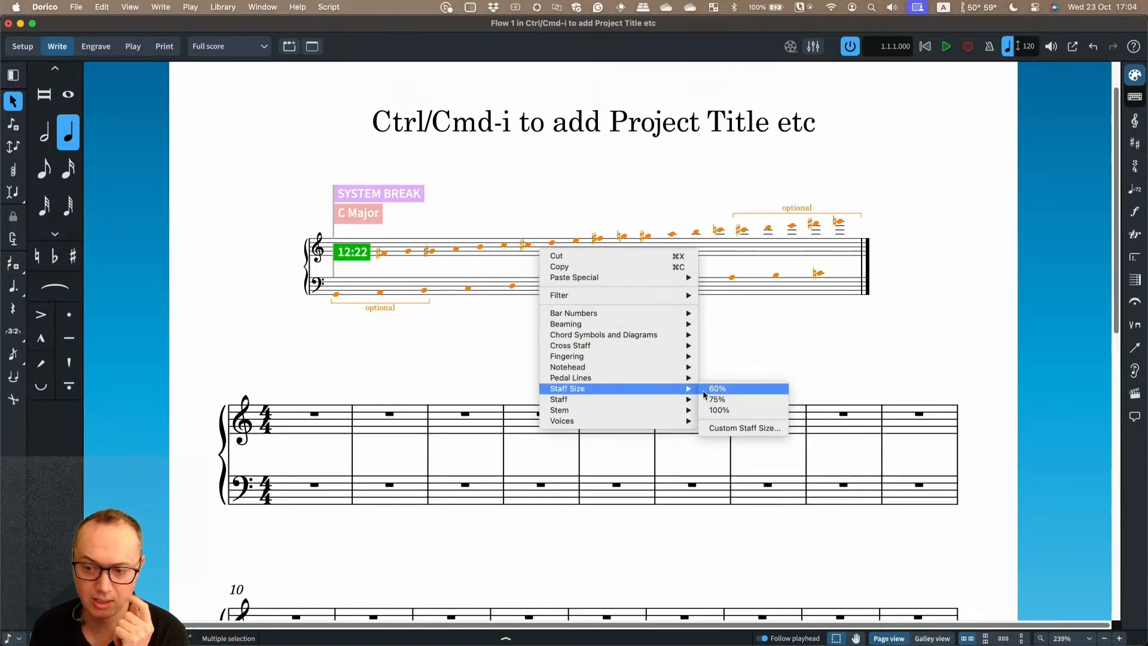
left_click(457, 340)
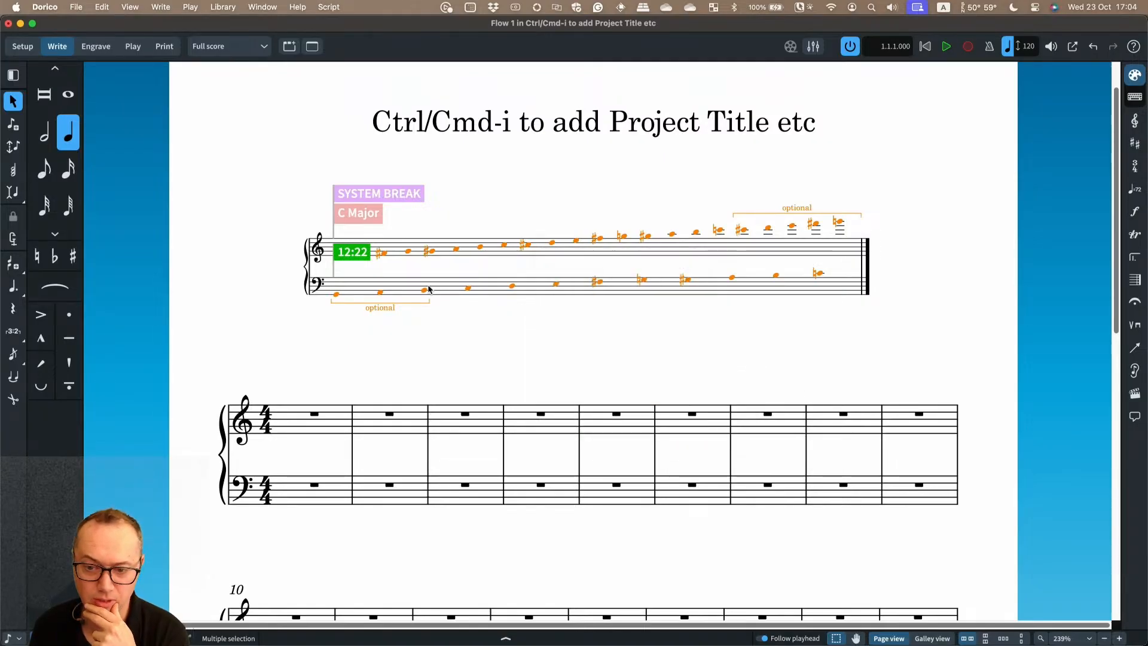
Select the System Break, C Major and 12:22 tuplet signposts above the reference pitches in turn to inspect them
left_click(388, 195)
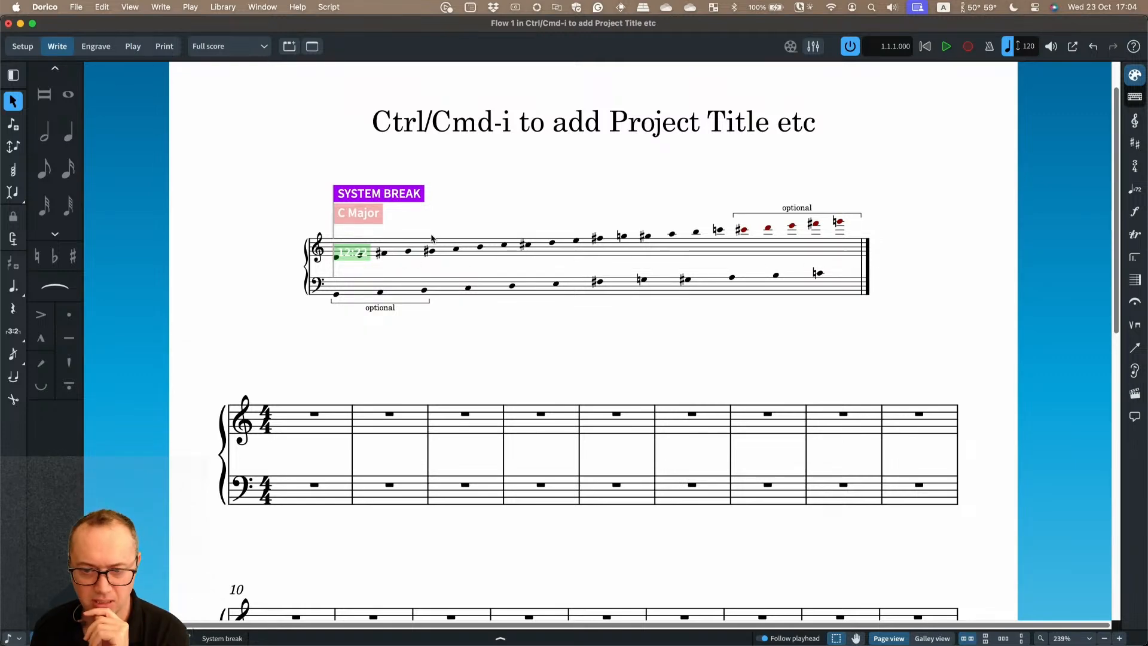
left_click(358, 215)
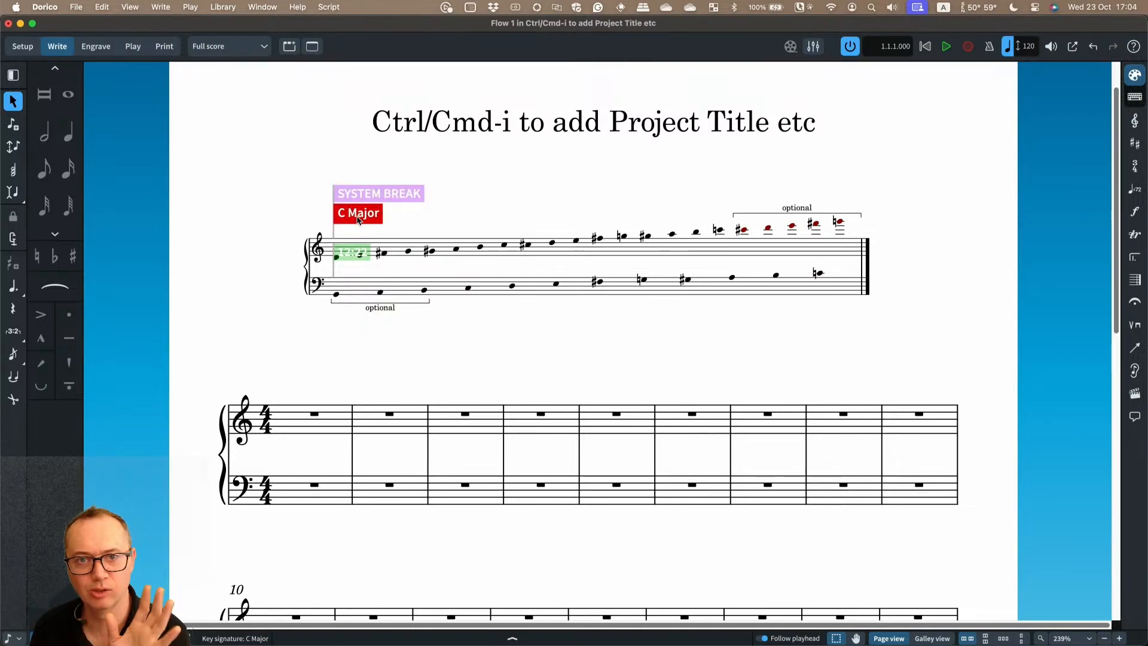
left_click(410, 213)
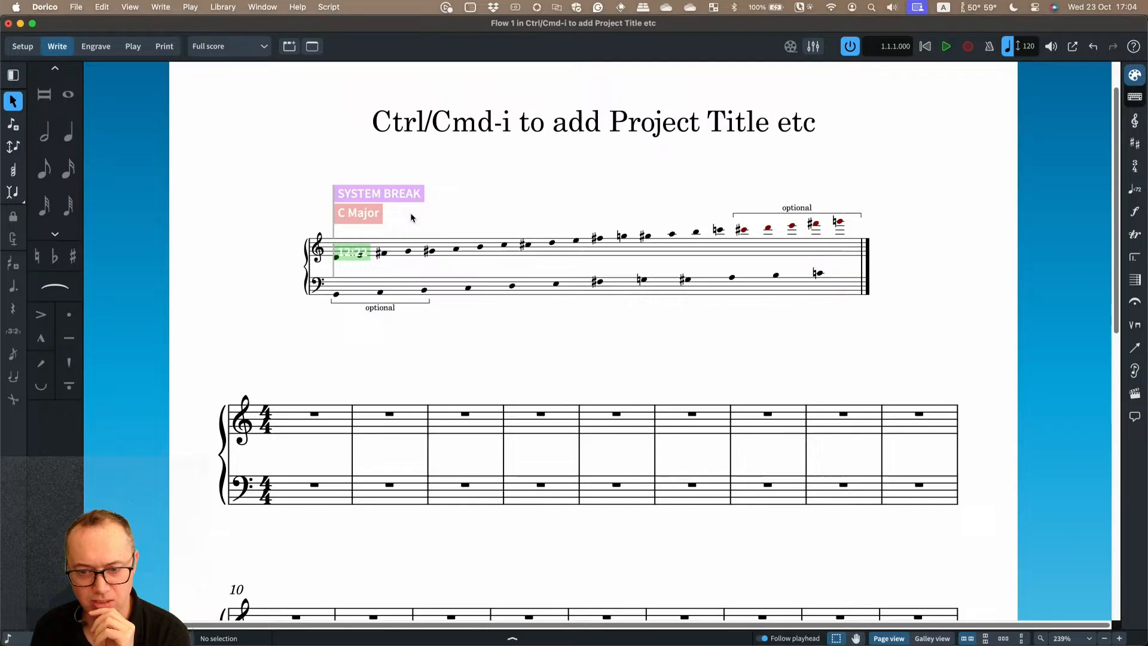
left_click(362, 256)
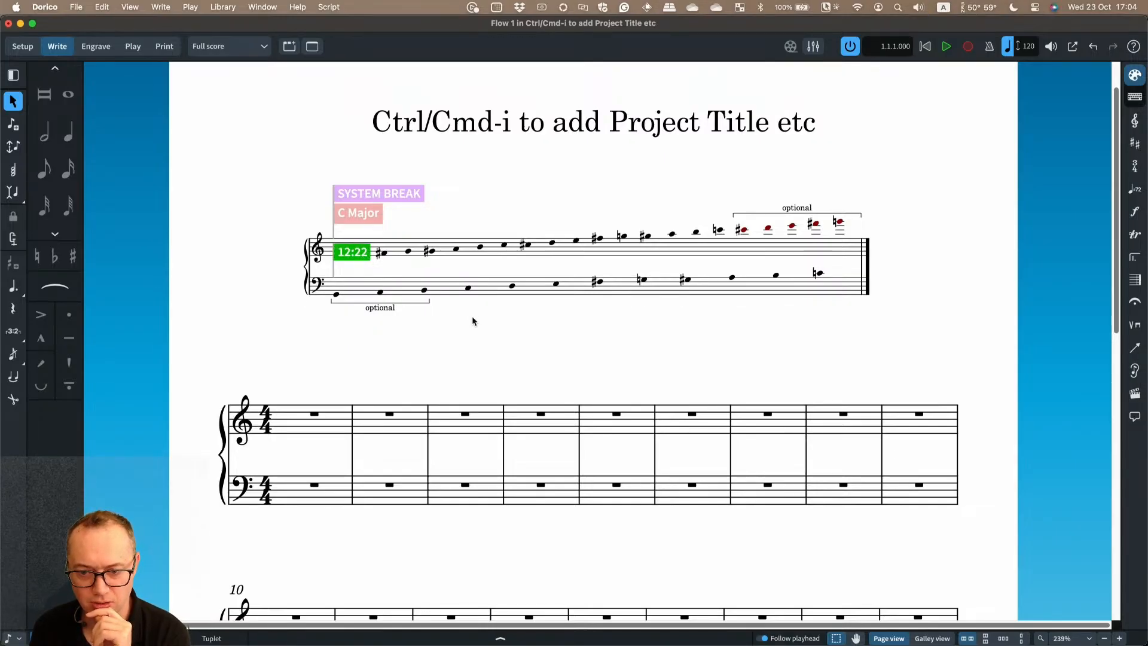
Delete the reference pitches from the lower and upper staves, and start note input at the beginning of the upper staff
left_click(485, 293)
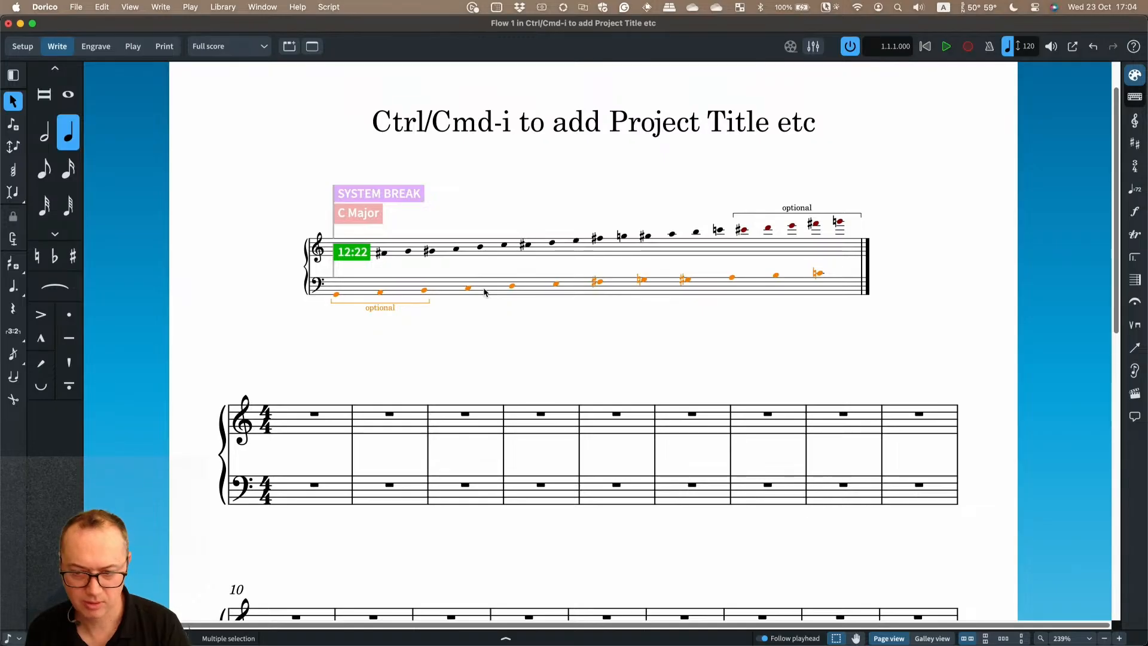
key("Delete")
left_click(495, 250)
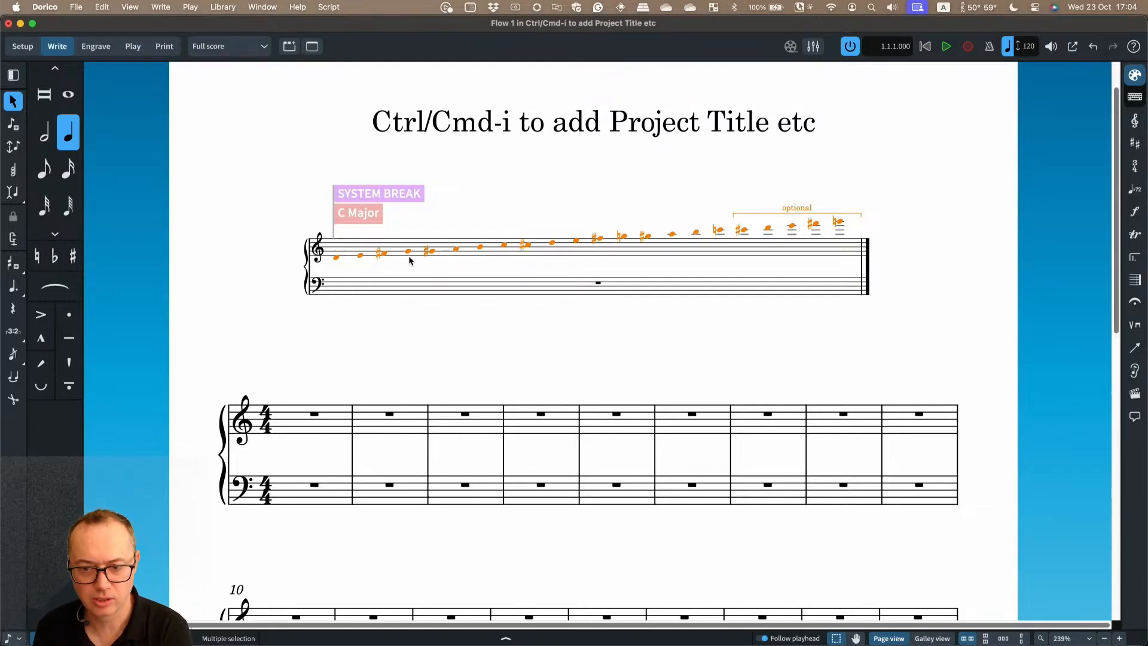
key("Delete")
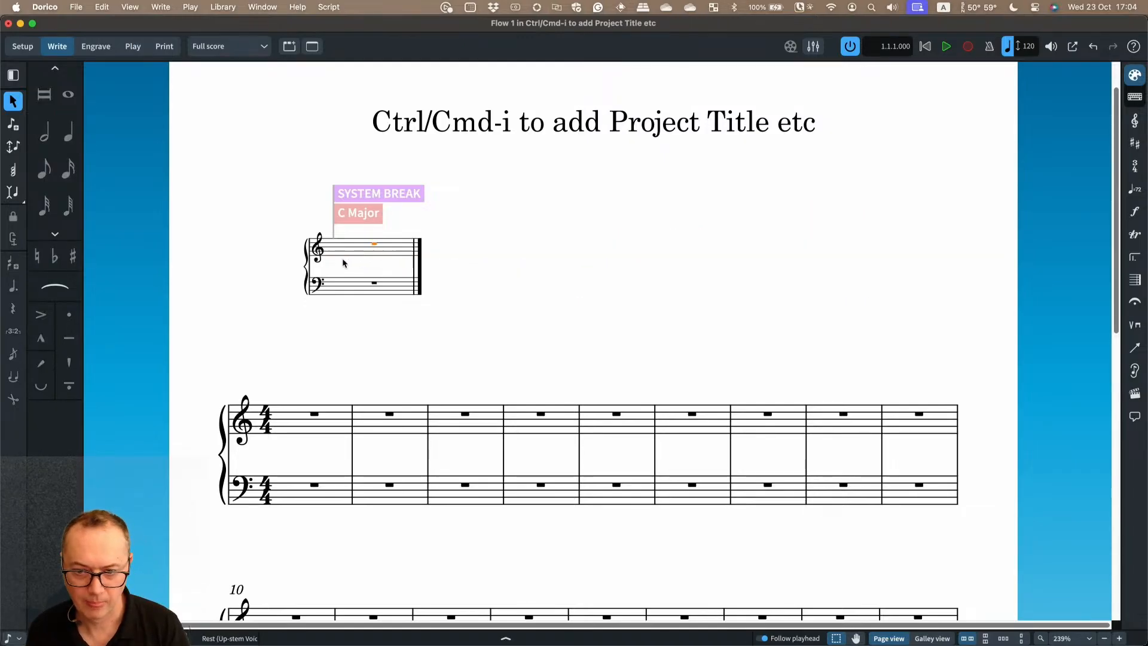
key("shift+n")
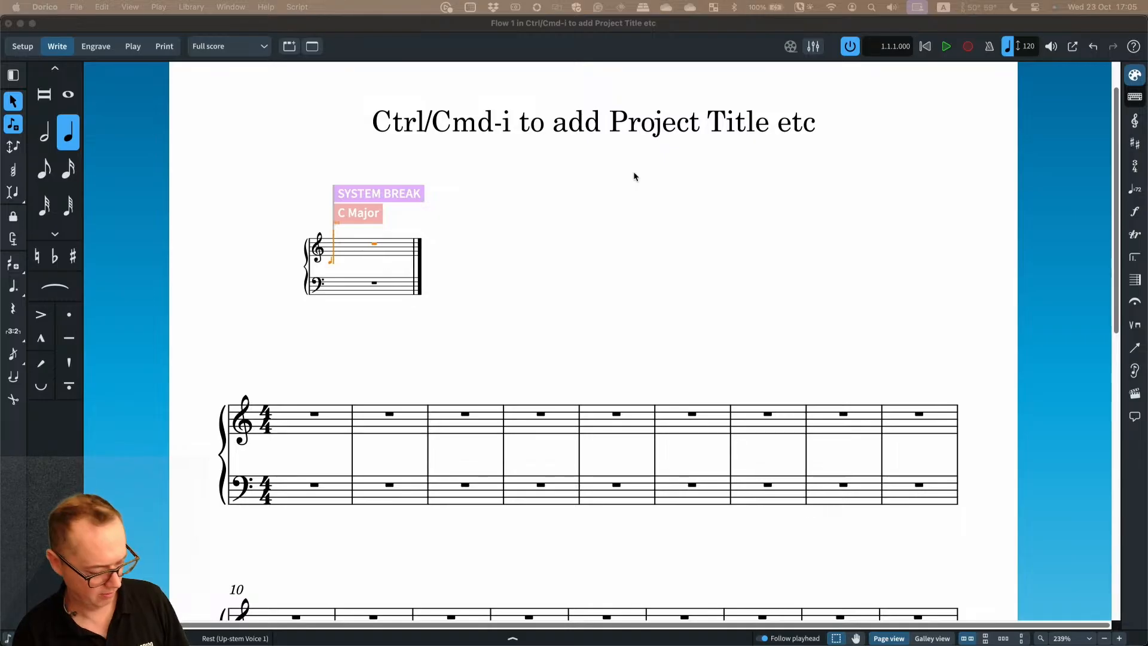
Switch to Safari, review the Scoring Notes article on adding reference pitches and its bells-used example, and return to the Dorico score
key("super+Tab")
key("super+Tab")
key("super+Tab")
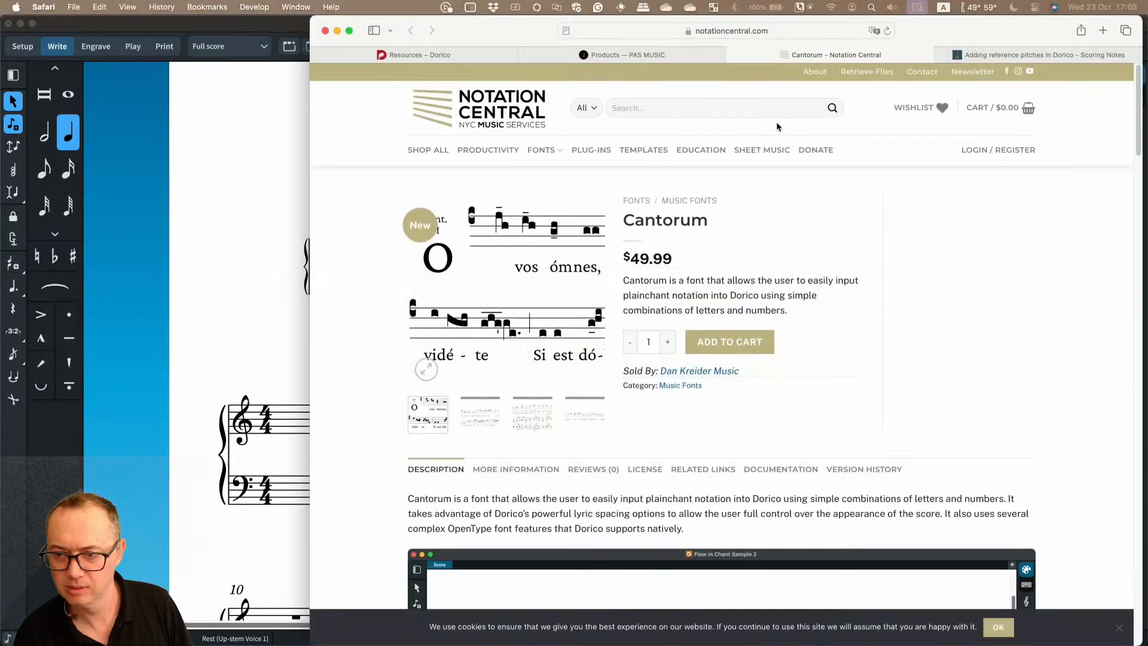
left_click(1012, 55)
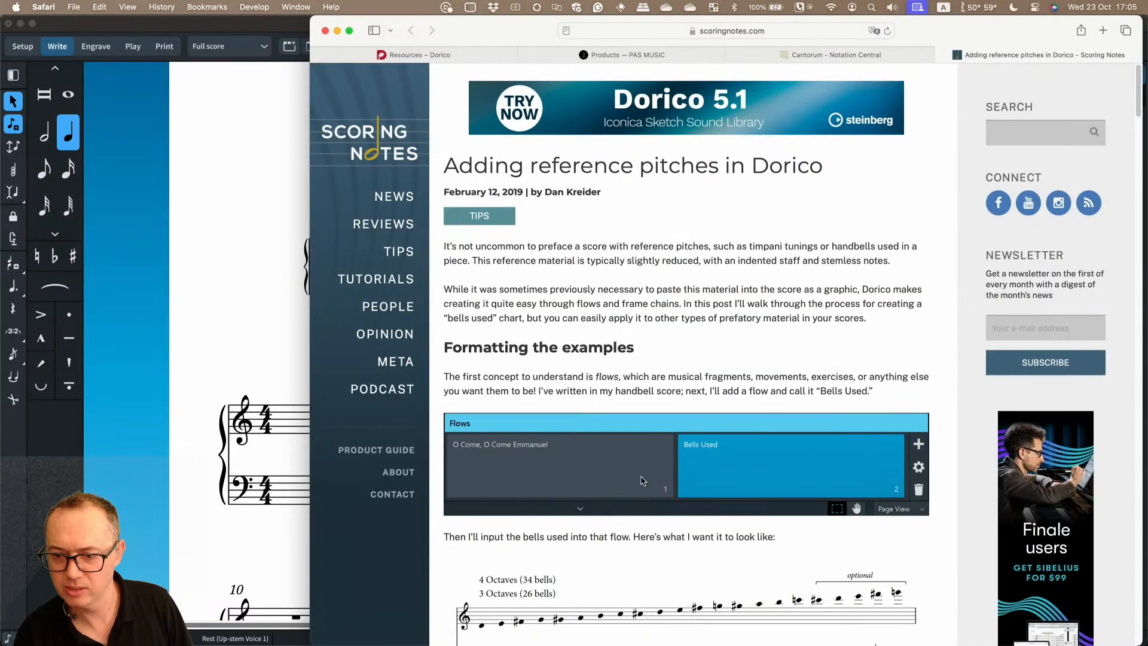
scroll(680, 250, "down", 3)
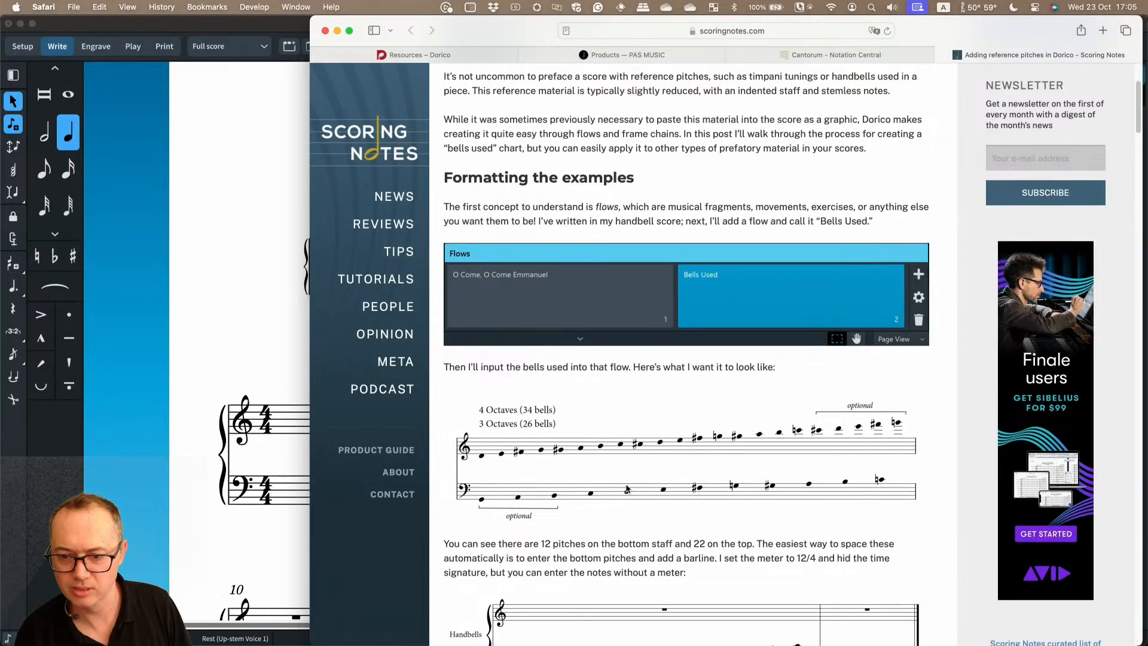
scroll(486, 375, "down", 3)
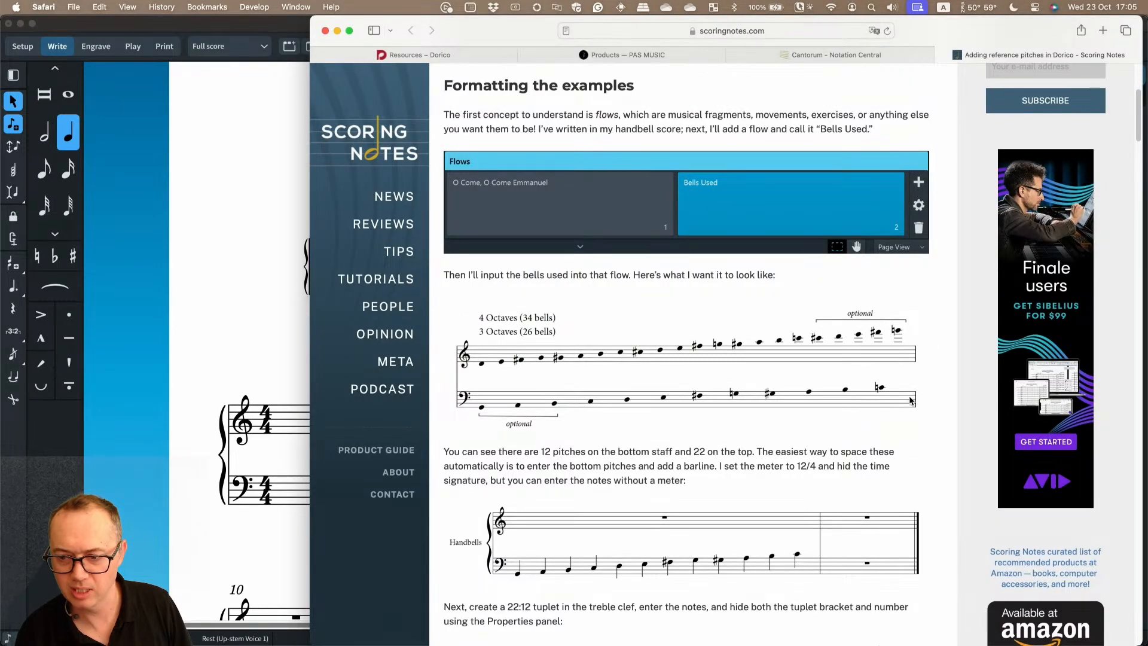
key("super+m")
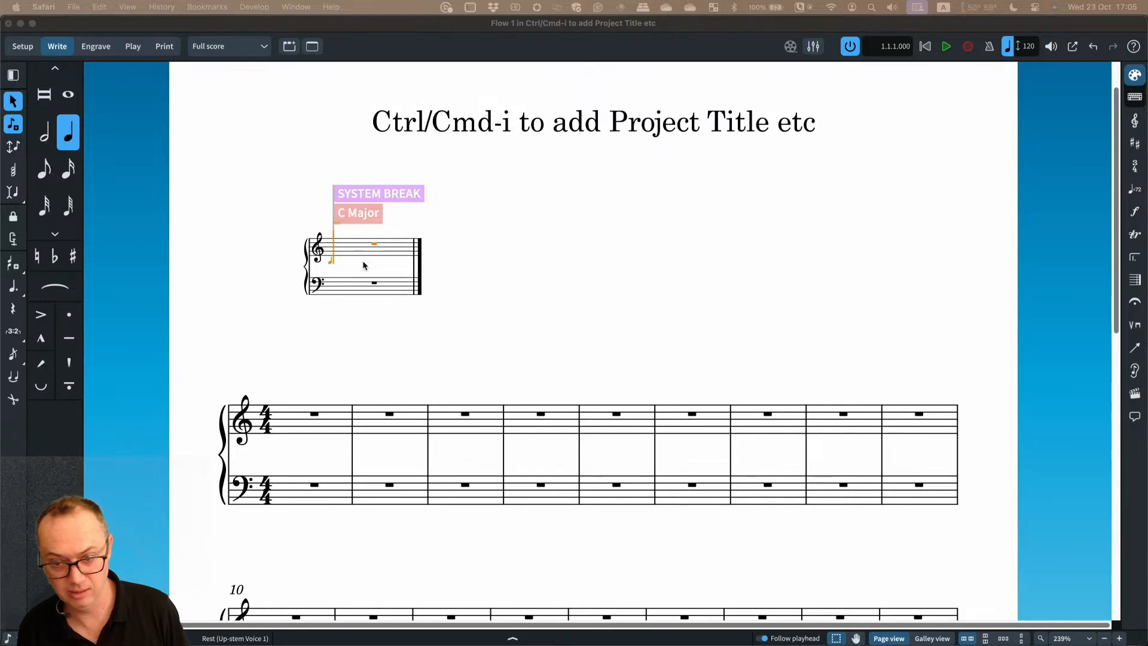
left_click(318, 30)
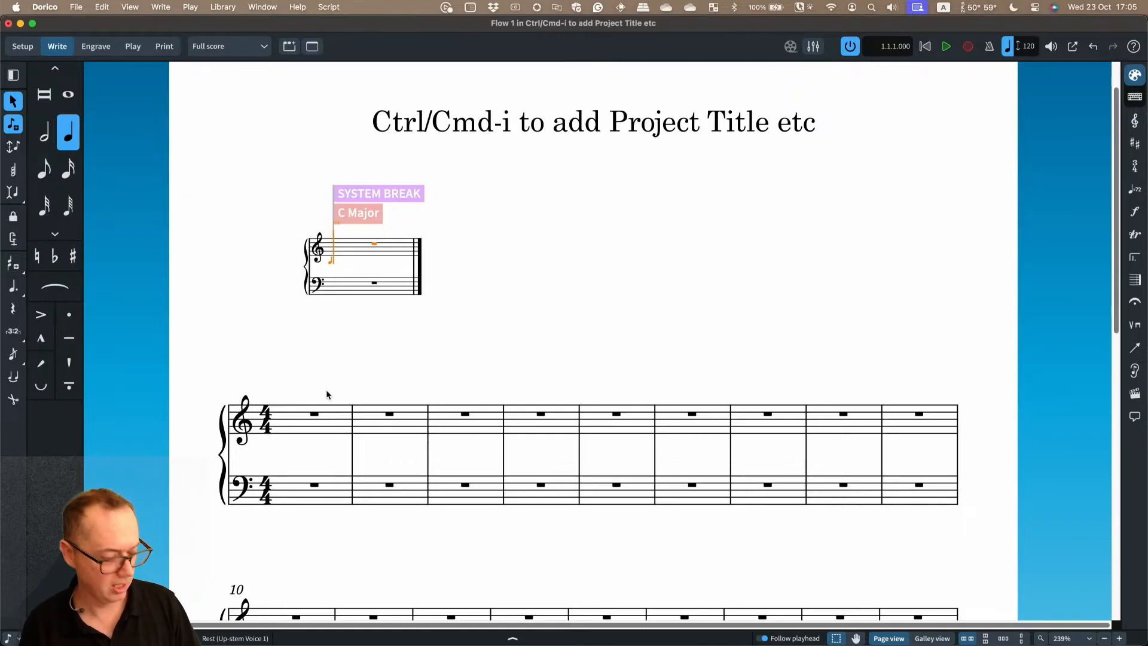
Enter the quarter notes D4, E4, F#4, G4, G#4, A4, B4 and C5 on the upper reference staff
key("c")
key("super+z")
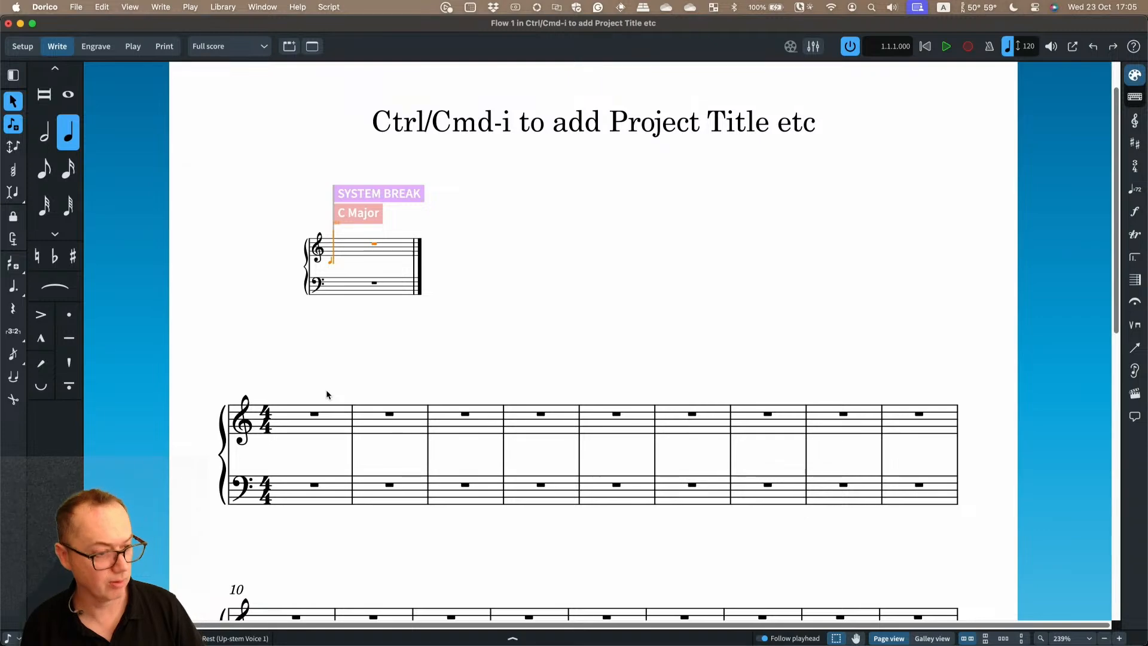
key("d")
key("e")
key("equal")
key("f")
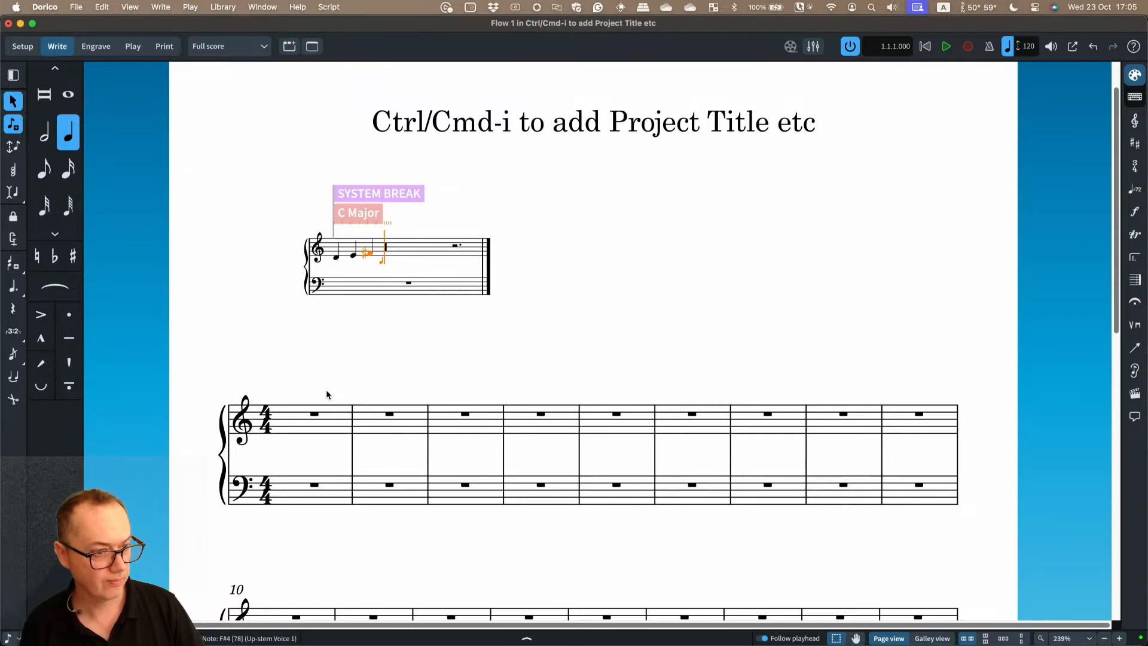
key("g")
key("equal")
key("g")
key("a")
key("b")
key("c")
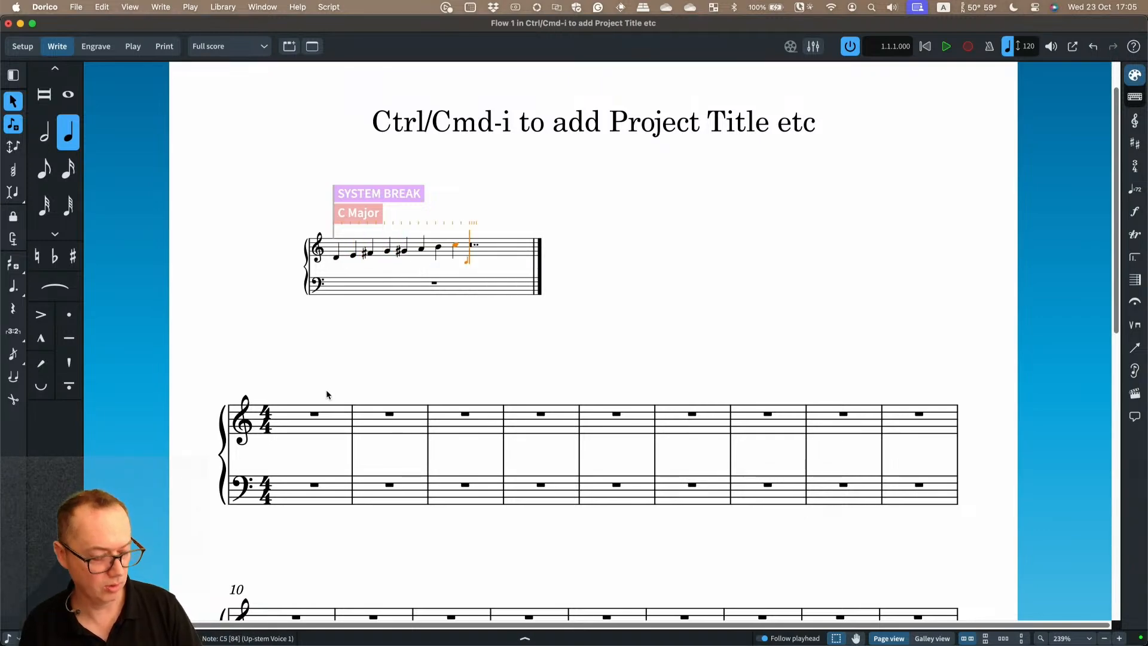
Continue the upper reference staff with quarter notes C#5, D5, E5, F#5, G5, G#5, A5, B5 and C6
key("equal")
key("c")
key("d")
key("e")
key("equal")
key("f")
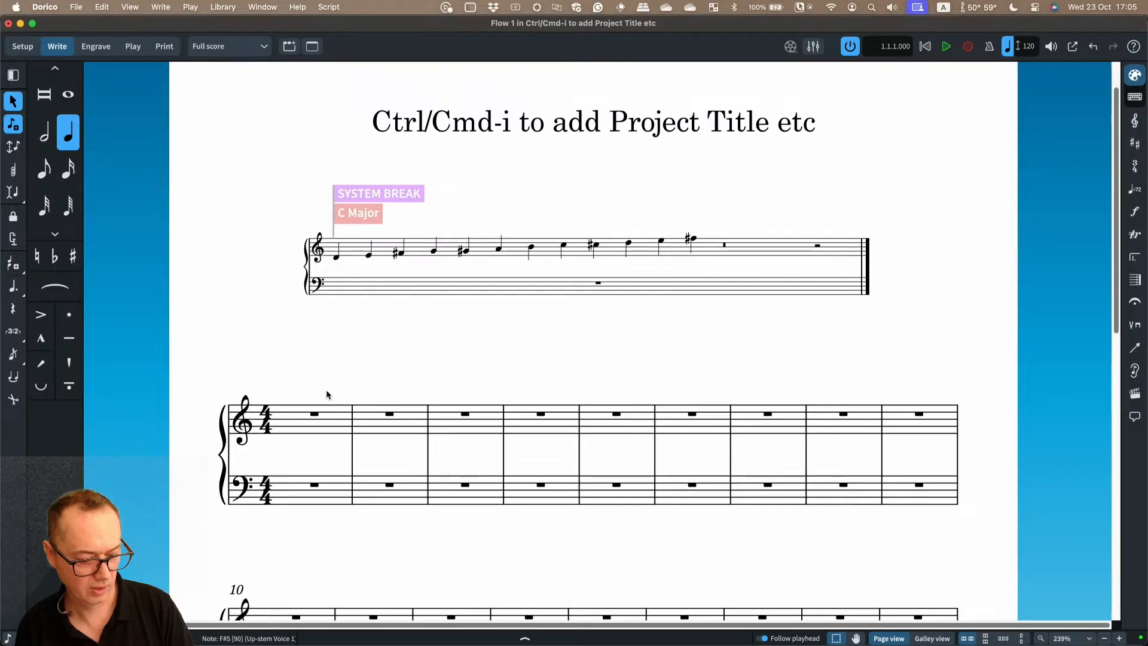
key("g")
key("equal")
key("g")
key("a")
key("b")
key("c")
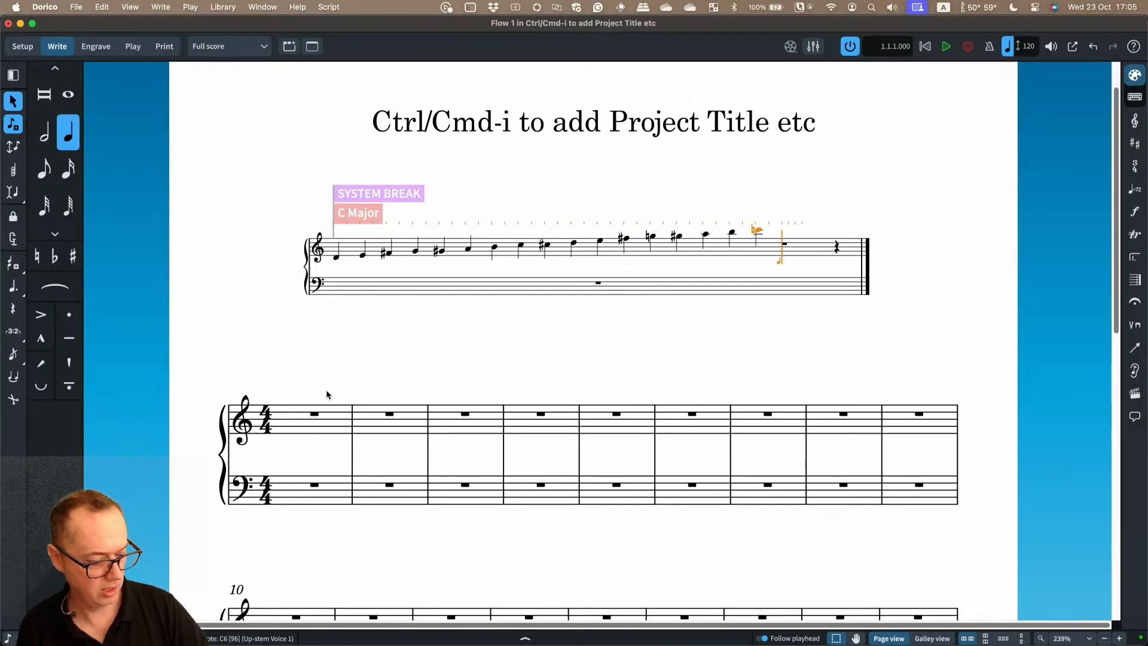
Complete the upper reference staff with quarter notes C#6, D6, E6, F#6 and G6, and end note input
key("equal")
key("c")
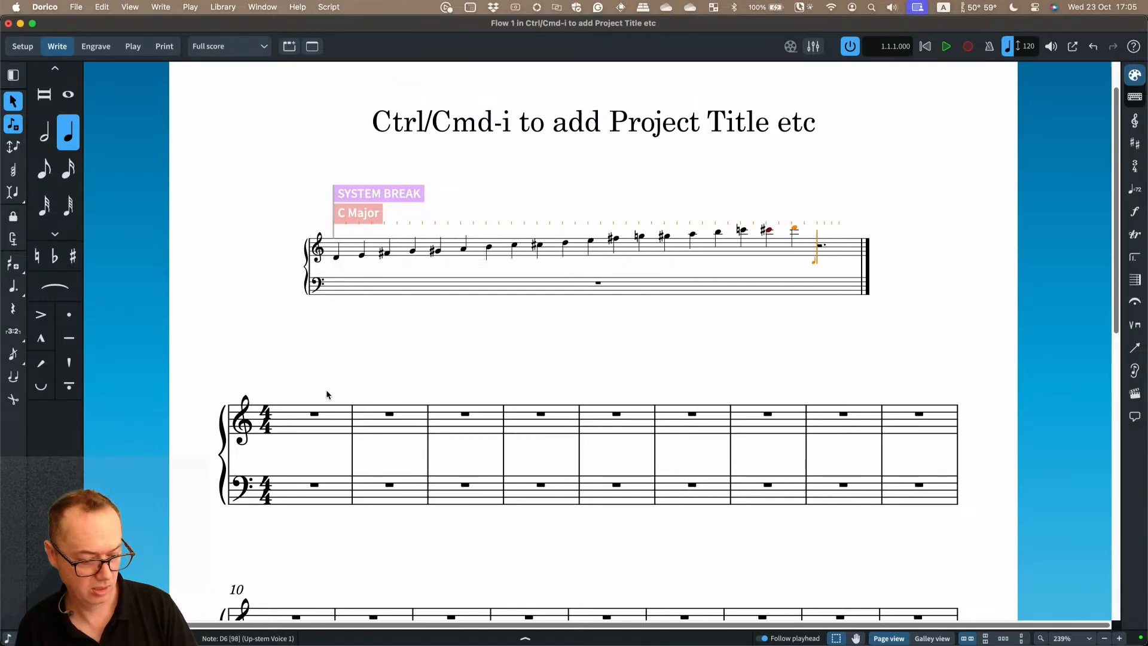
key("d")
key("e")
key("f")
key("equal")
key("f")
key("g")
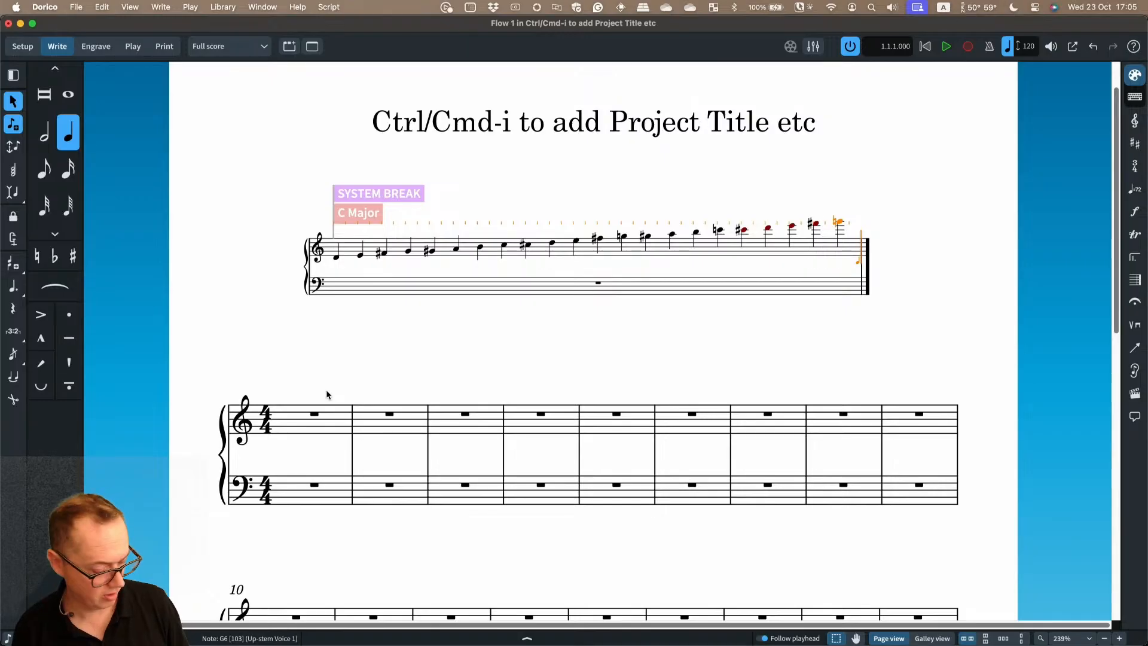
key("Escape")
left_click(453, 247)
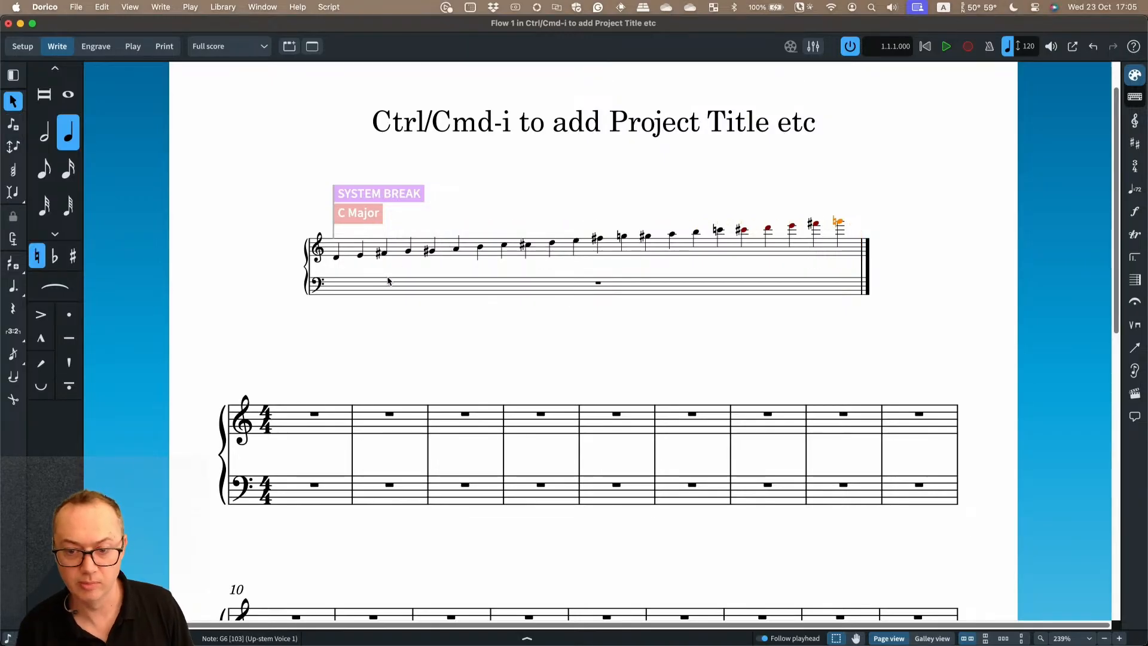
Start note input at the beginning of the lower reference staff and create a 12:22 tuplet there
left_click(384, 292)
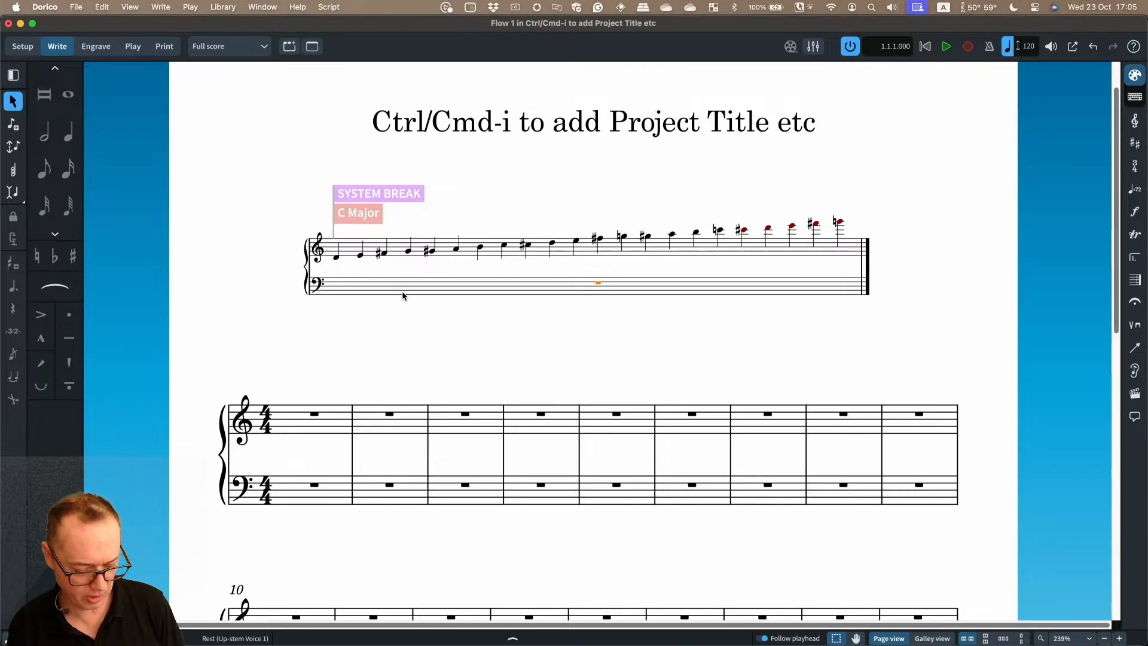
double_click(337, 293)
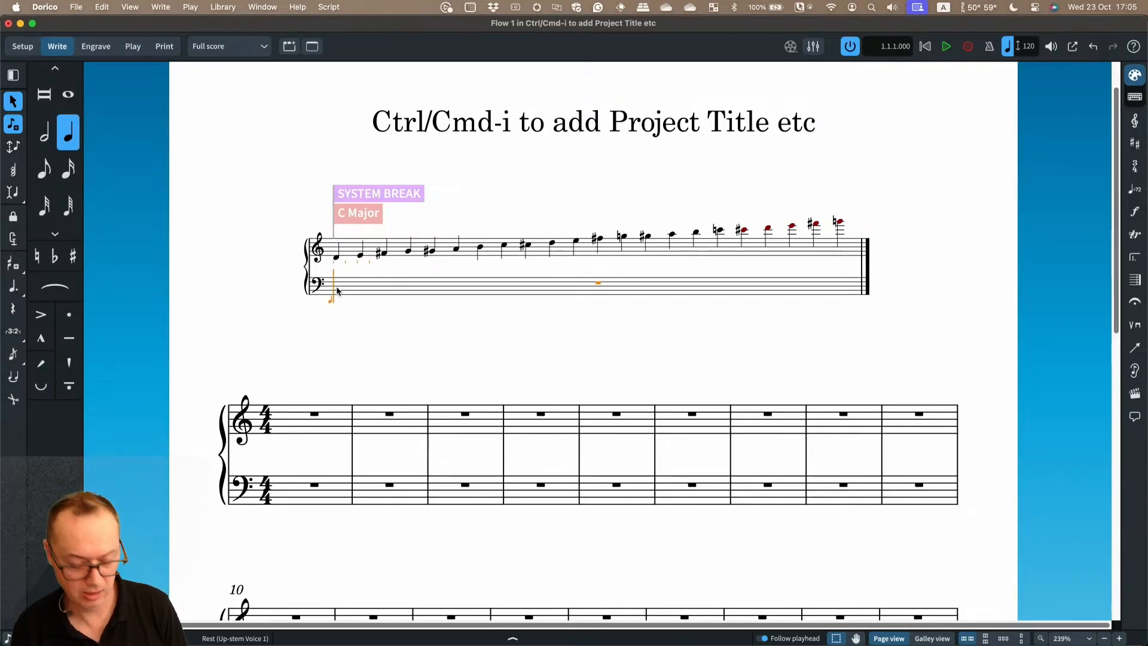
key("semicolon")
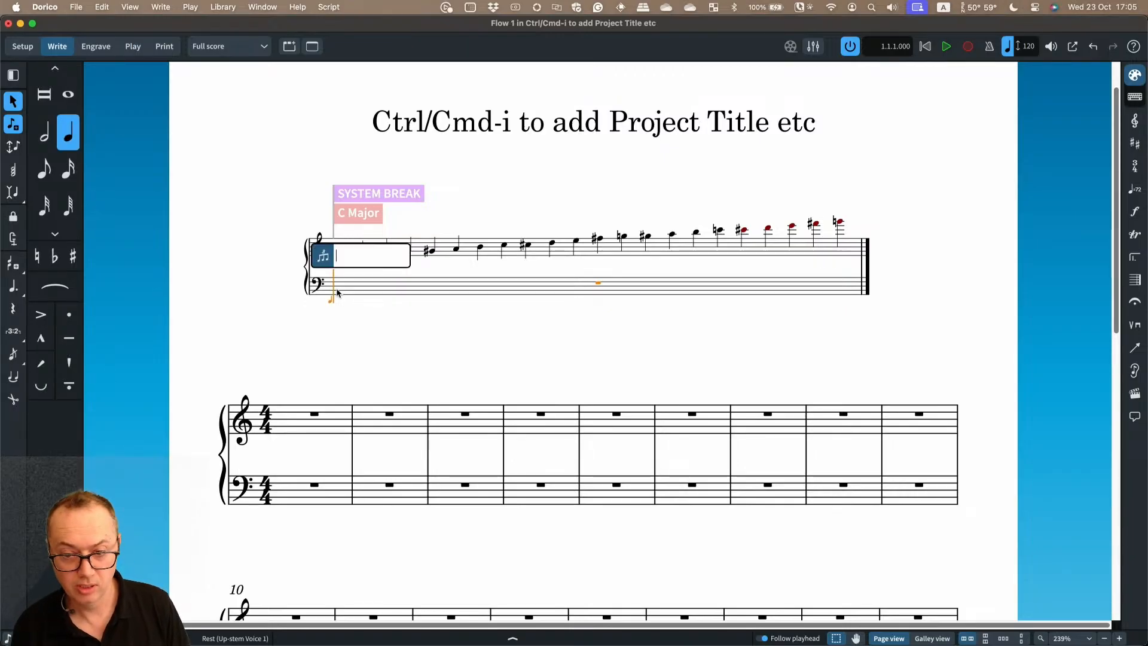
type("12:22")
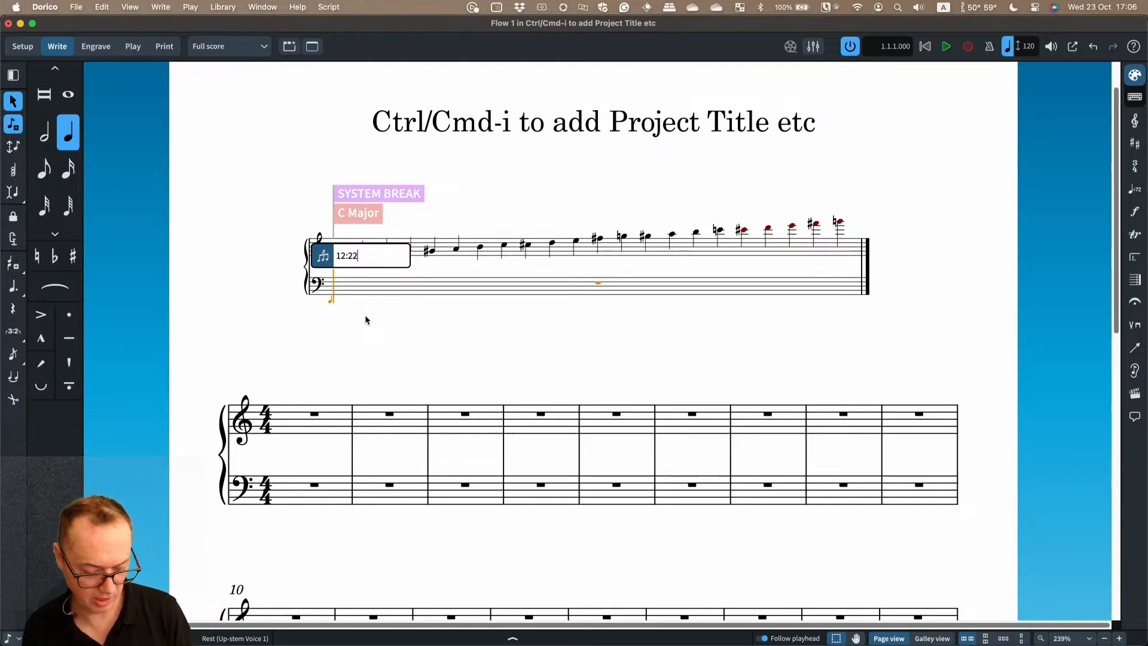
key("Return")
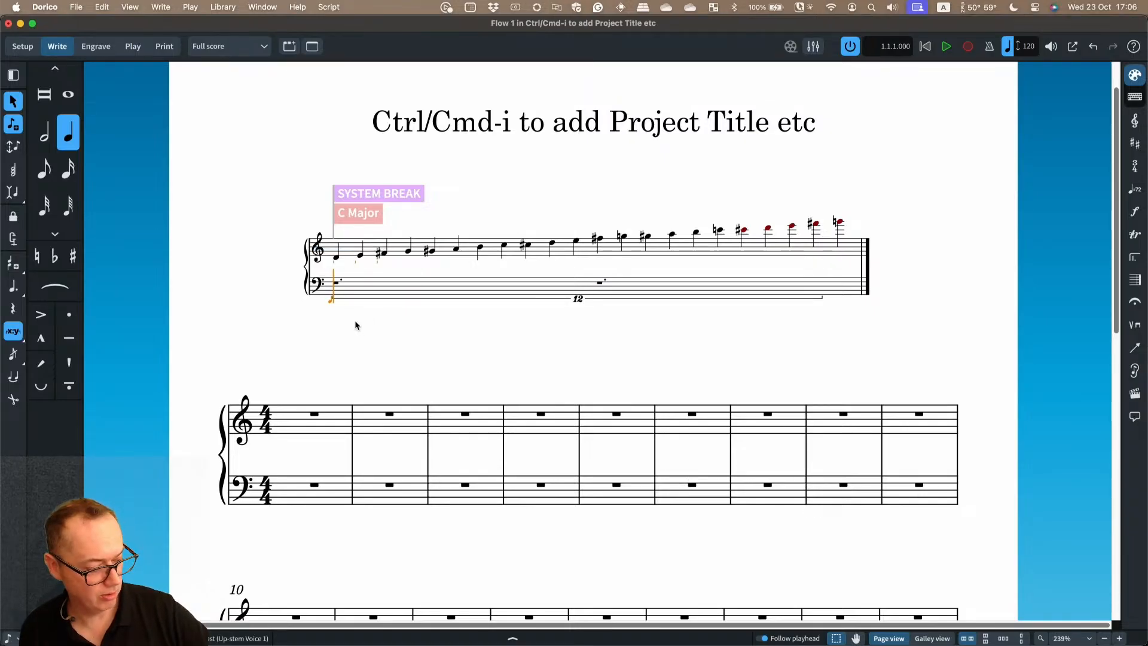
Enter quarter notes G2, A2, B2, C3, D3, E3, F#3 and G3 in the lower staff's tuplet
key("g")
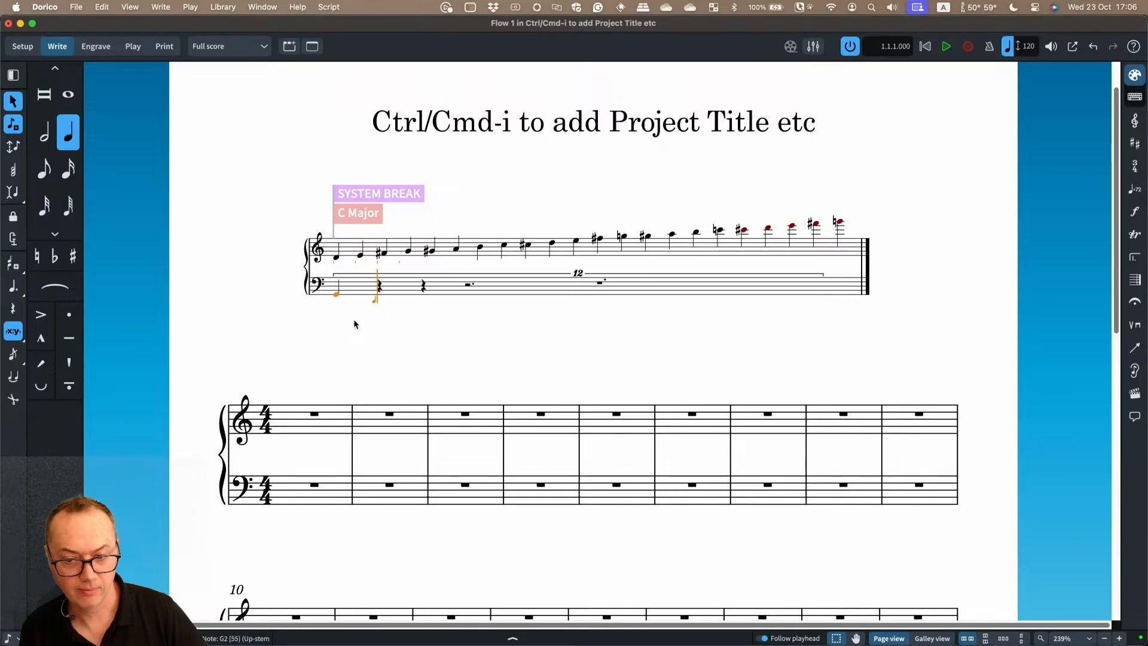
key("a")
key("b")
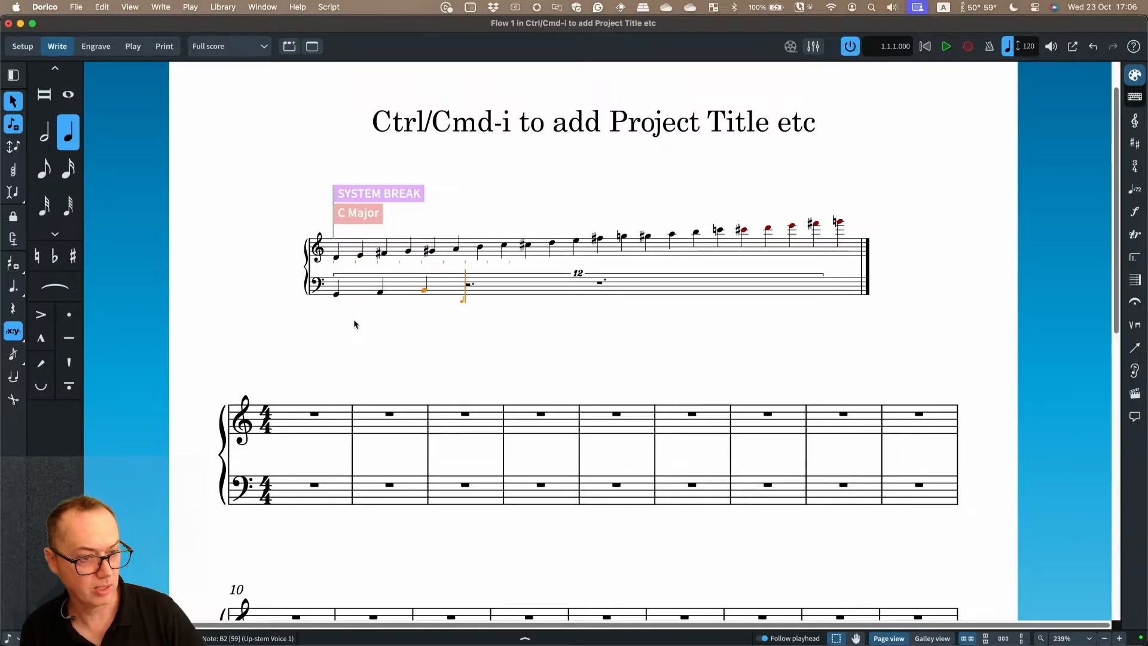
key("c")
key("d")
key("e")
key("equal")
key("f")
key("g")
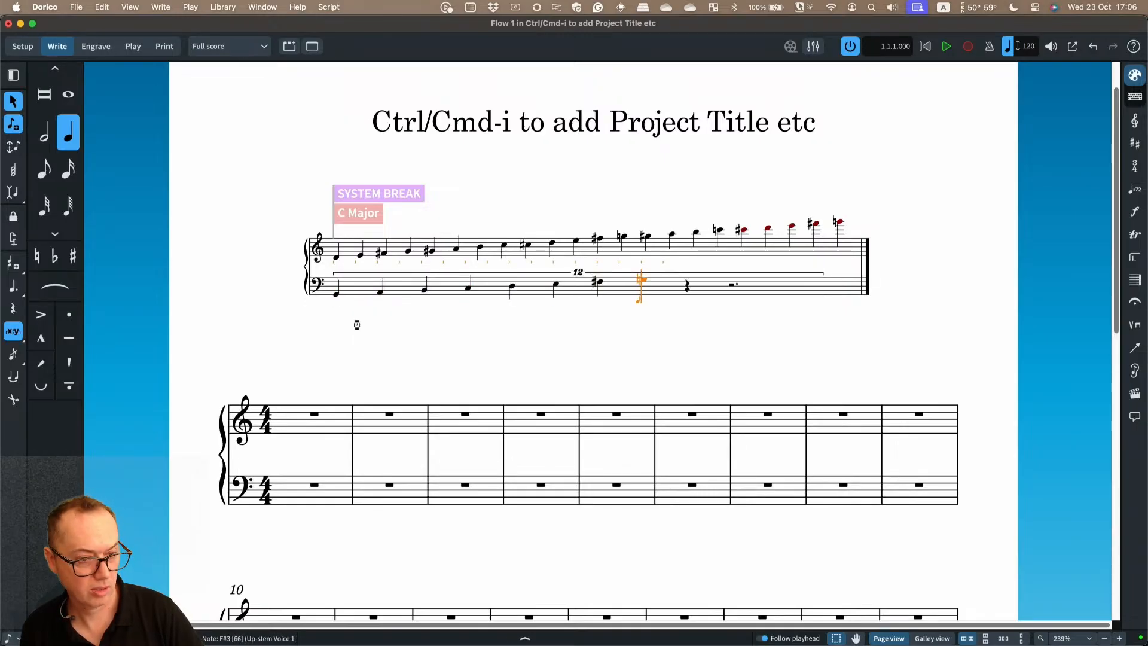
Complete the lower staff's tuplet with quarter notes G#3, A3, B3 and C4, and end note input
key("equal")
key("g")
key("a")
key("b")
key("c")
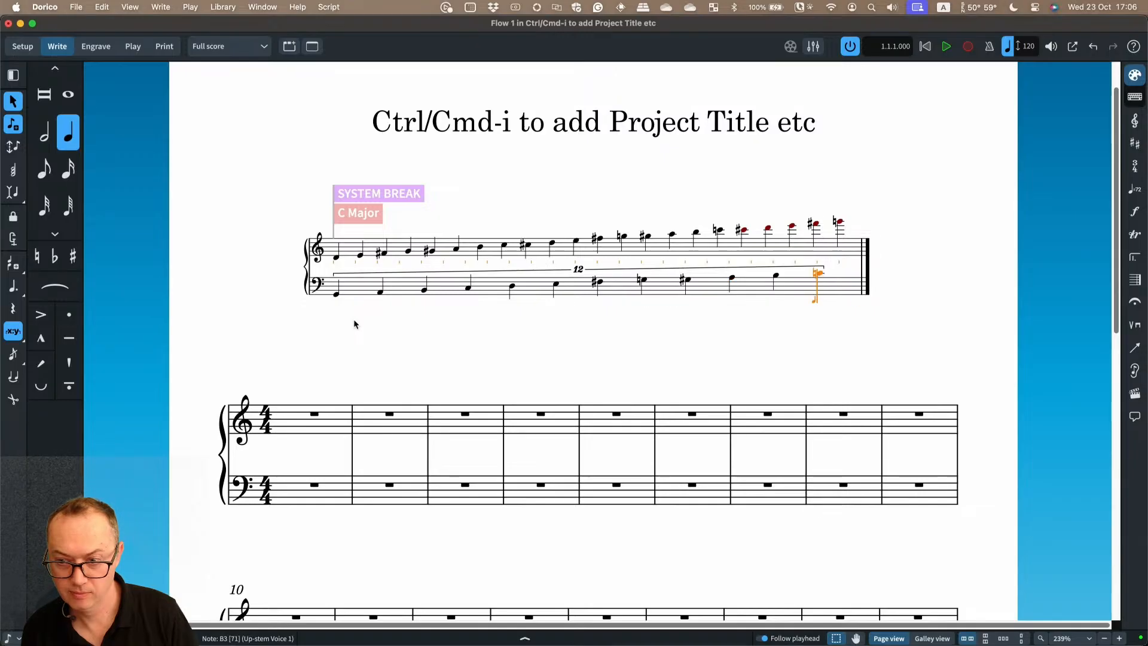
key("Escape")
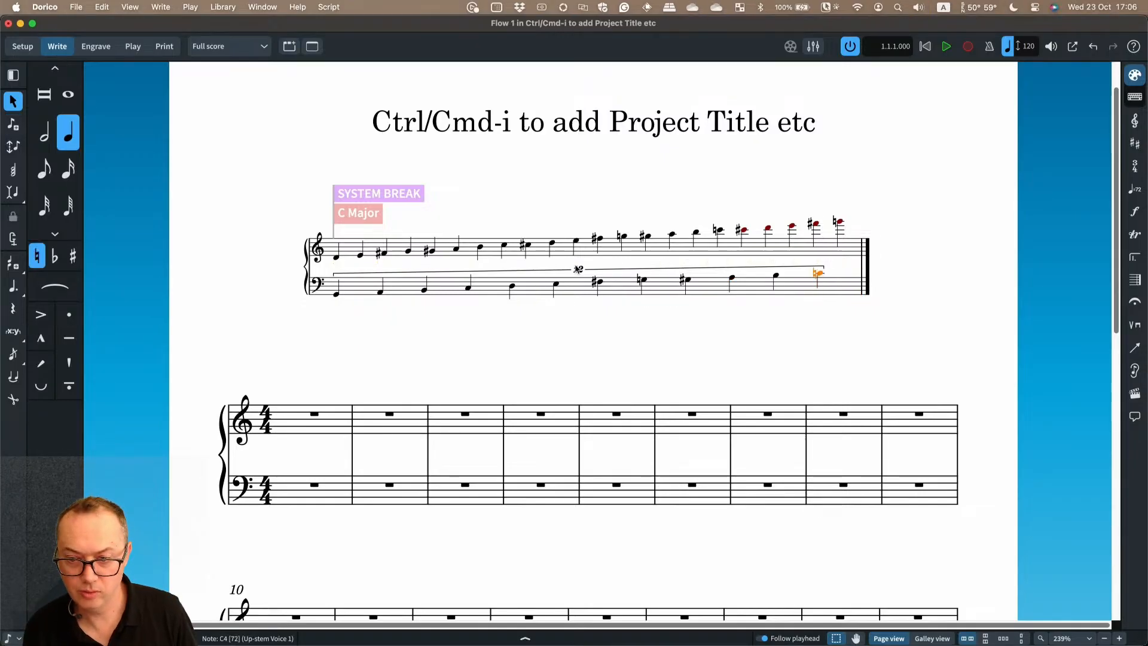
Hide the number and bracket of the 12:22 tuplet on the lower reference staff
left_click(579, 270)
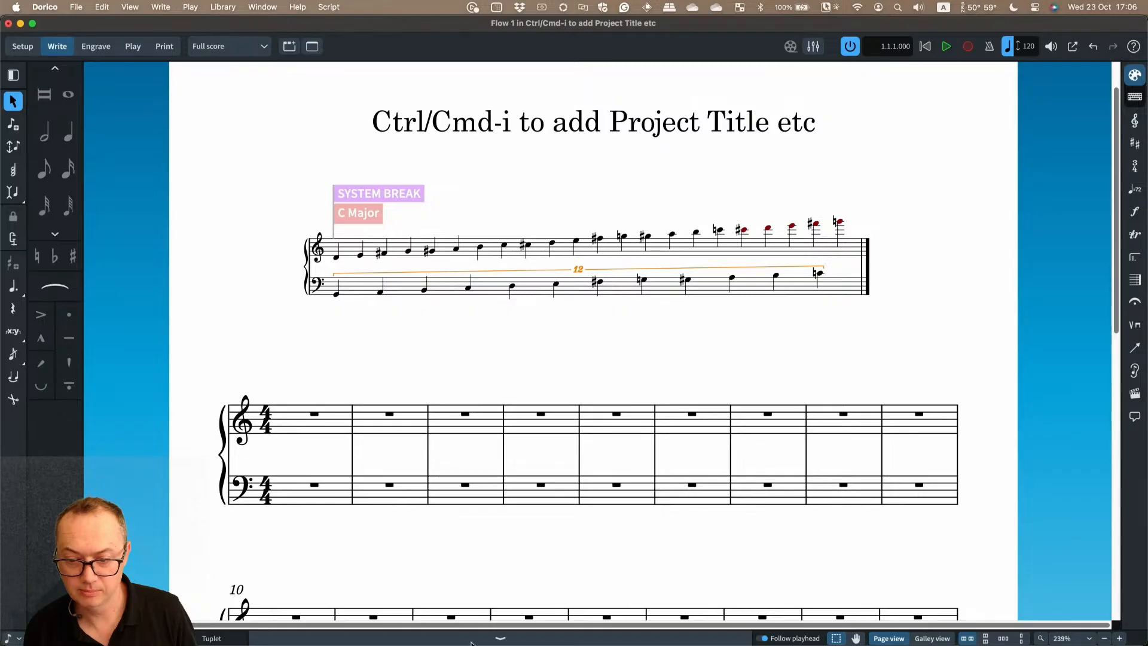
left_click(501, 639)
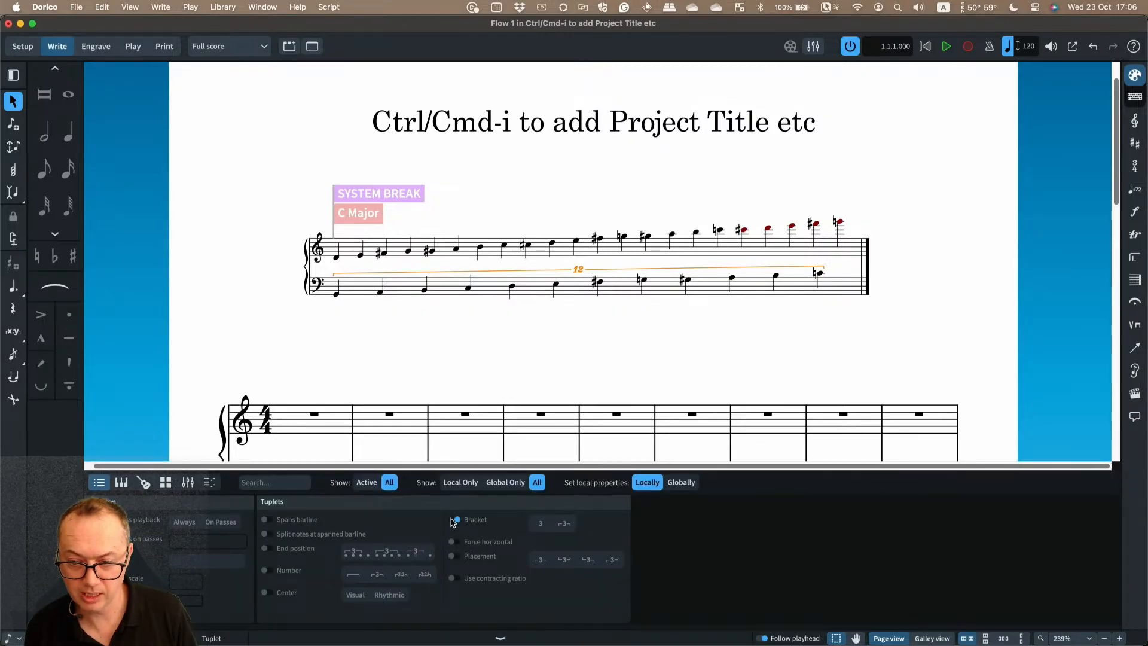
left_click(269, 572)
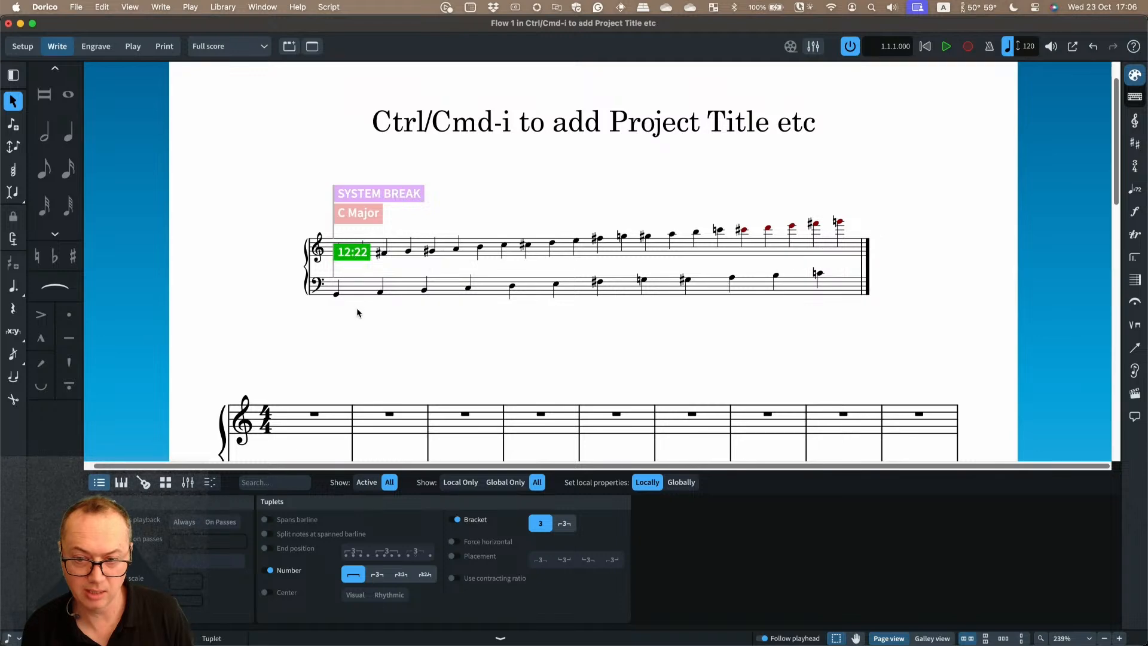
Select the reference pitches on both staves, hide their stems in Engrave mode, and return to Write mode
left_click(415, 273)
key("z")
key("z")
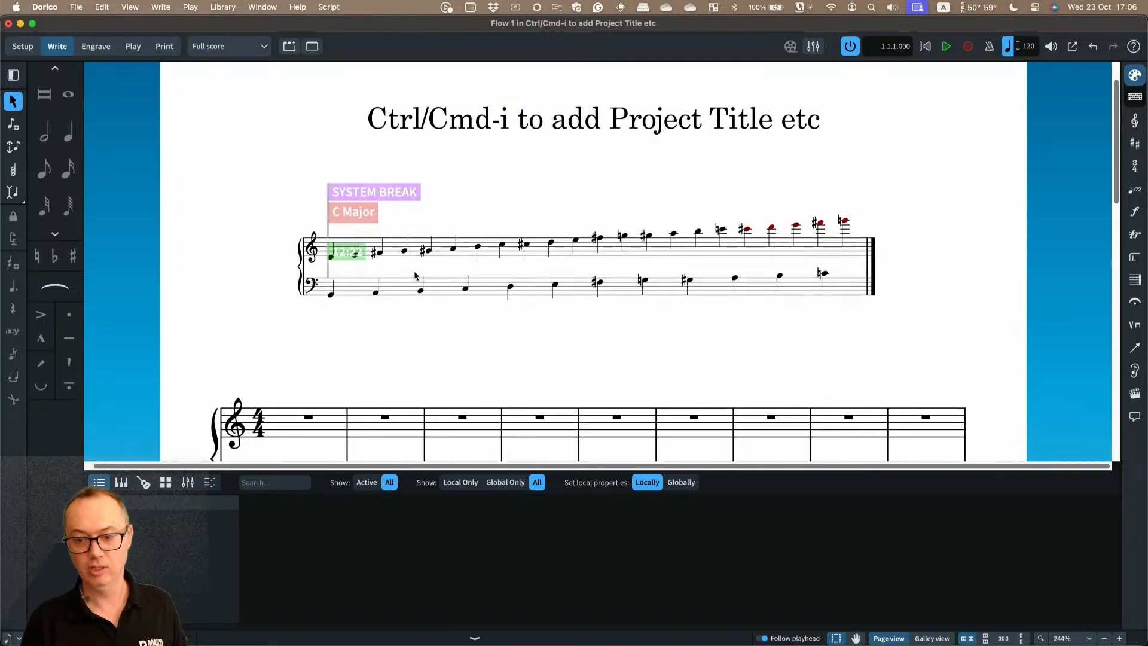
left_click(482, 286)
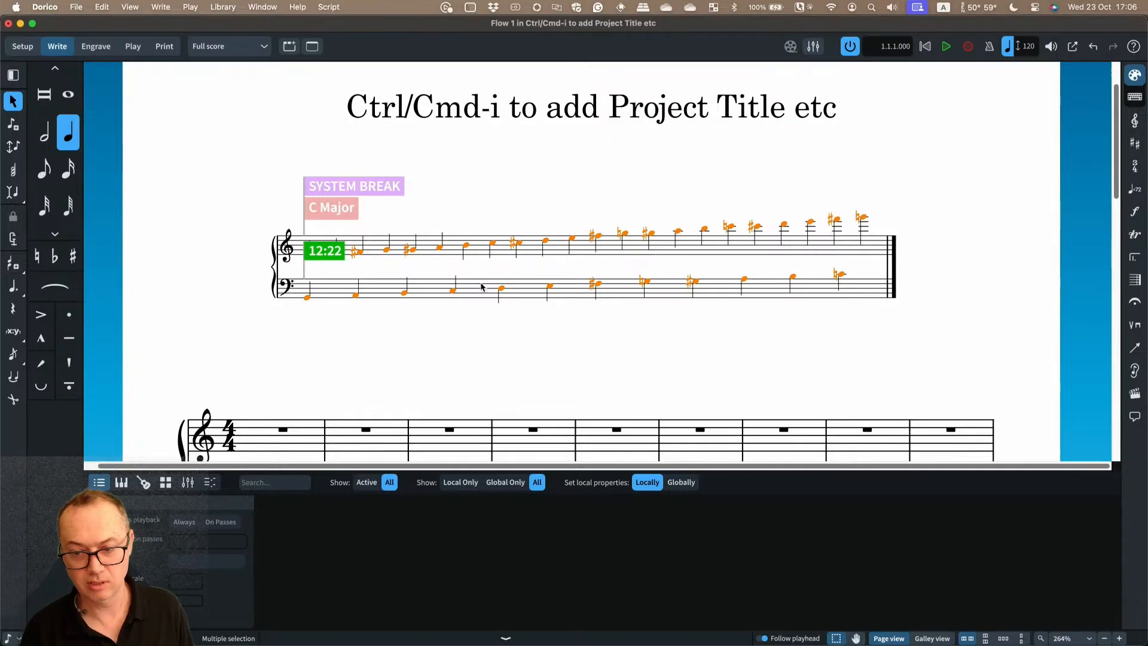
left_click(330, 255, "super")
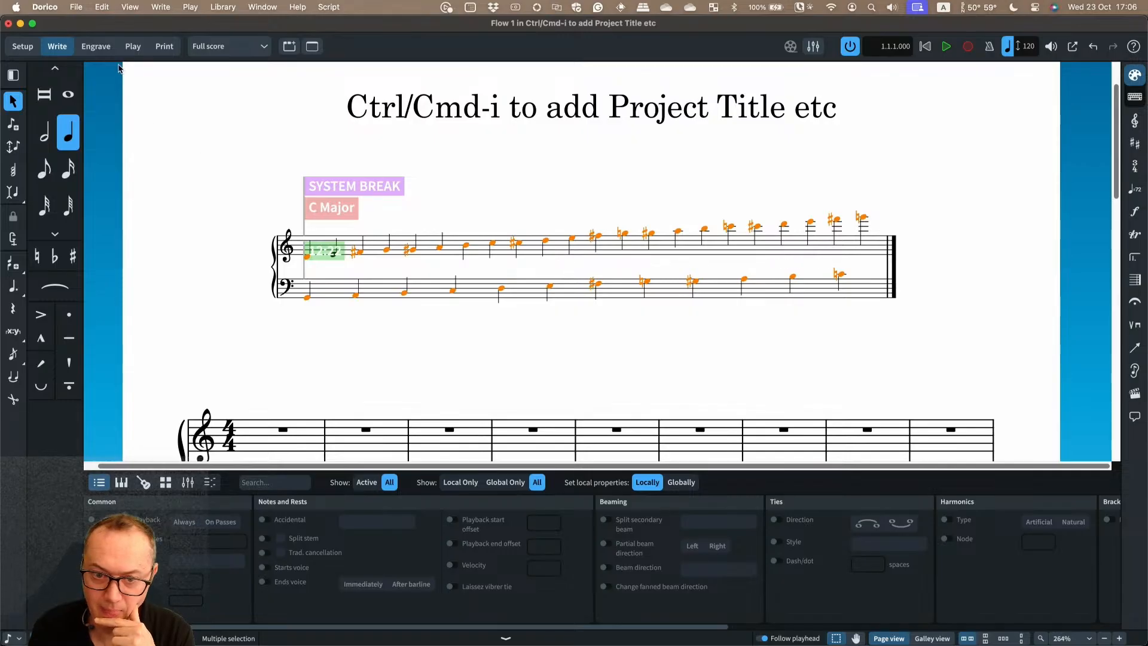
left_click(98, 47)
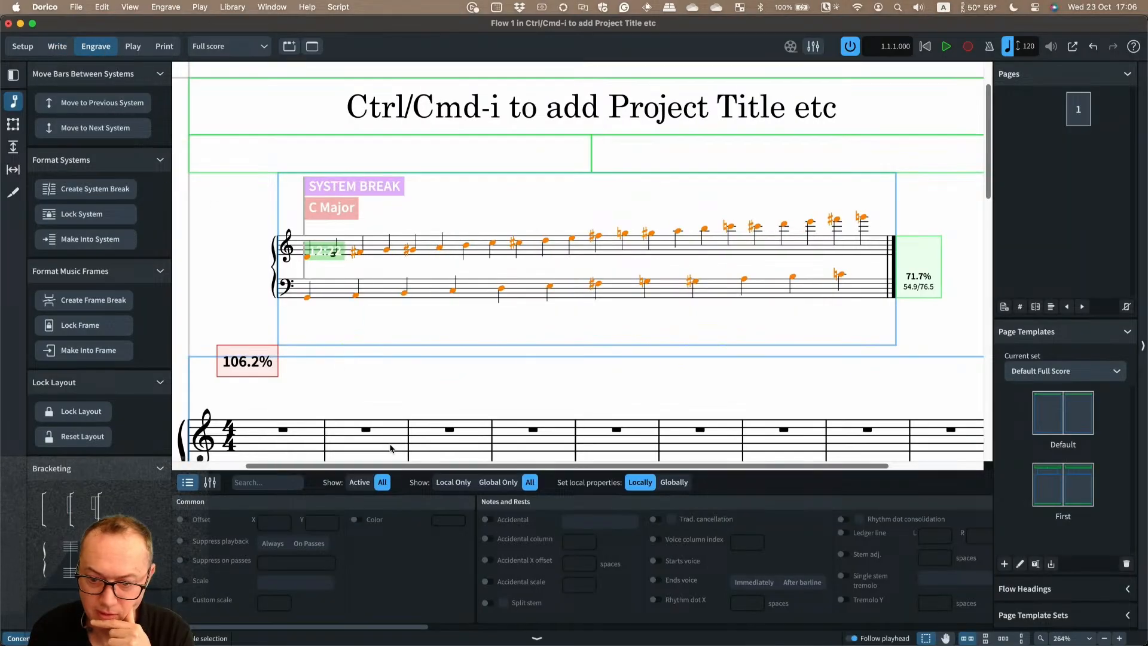
scroll(618, 543, "right", 10)
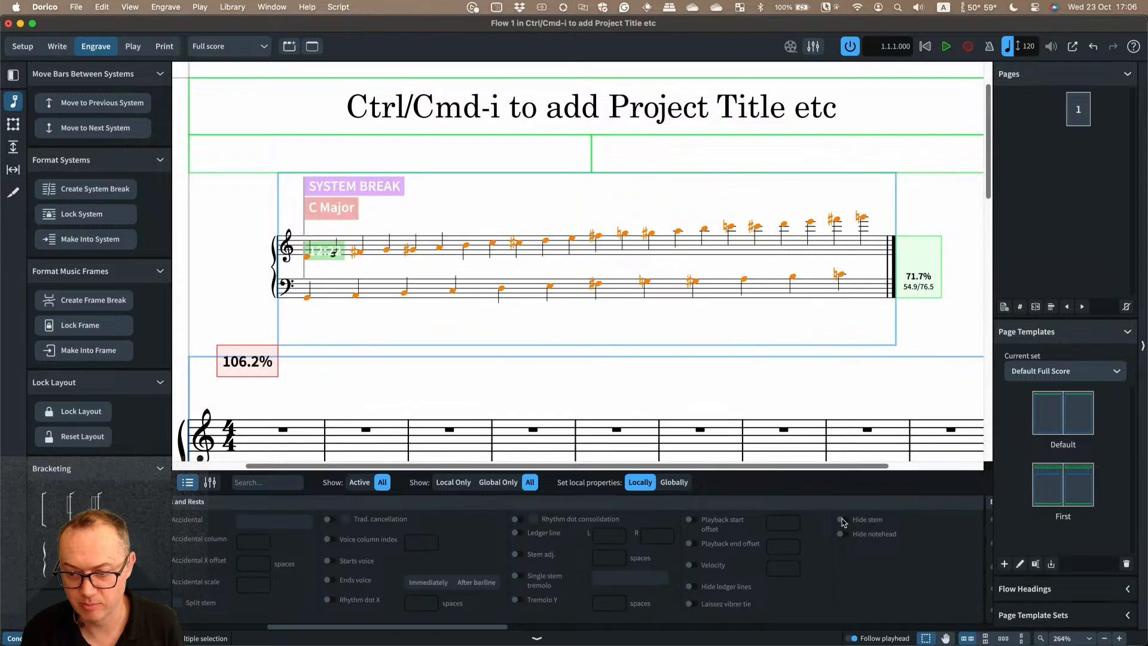
left_click(845, 520)
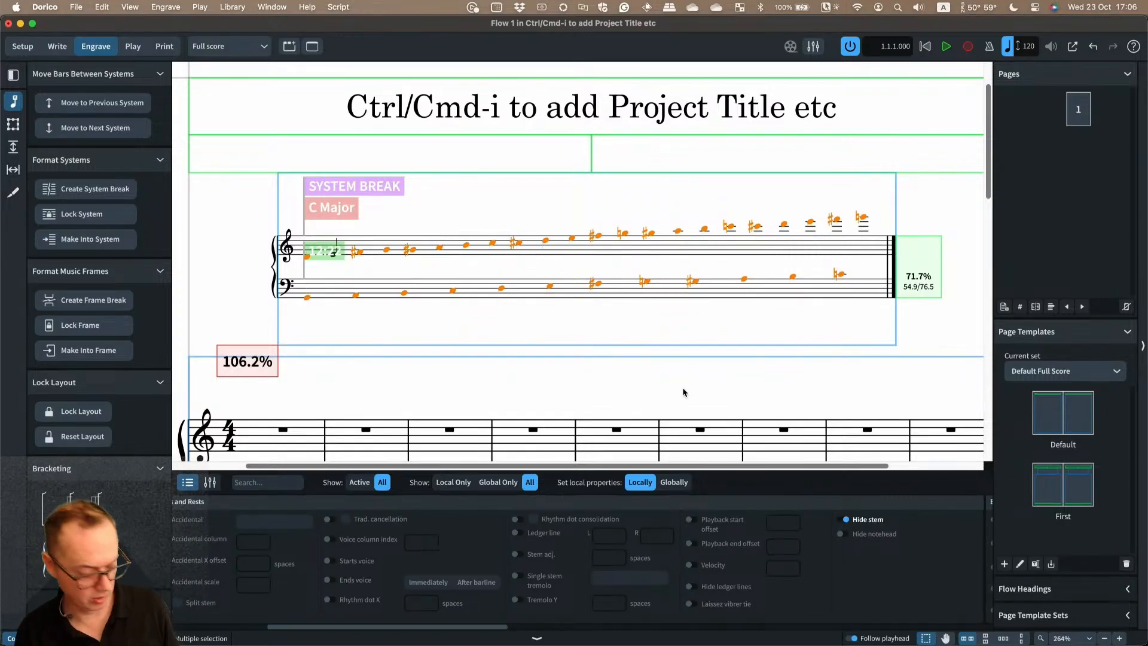
key("super+8")
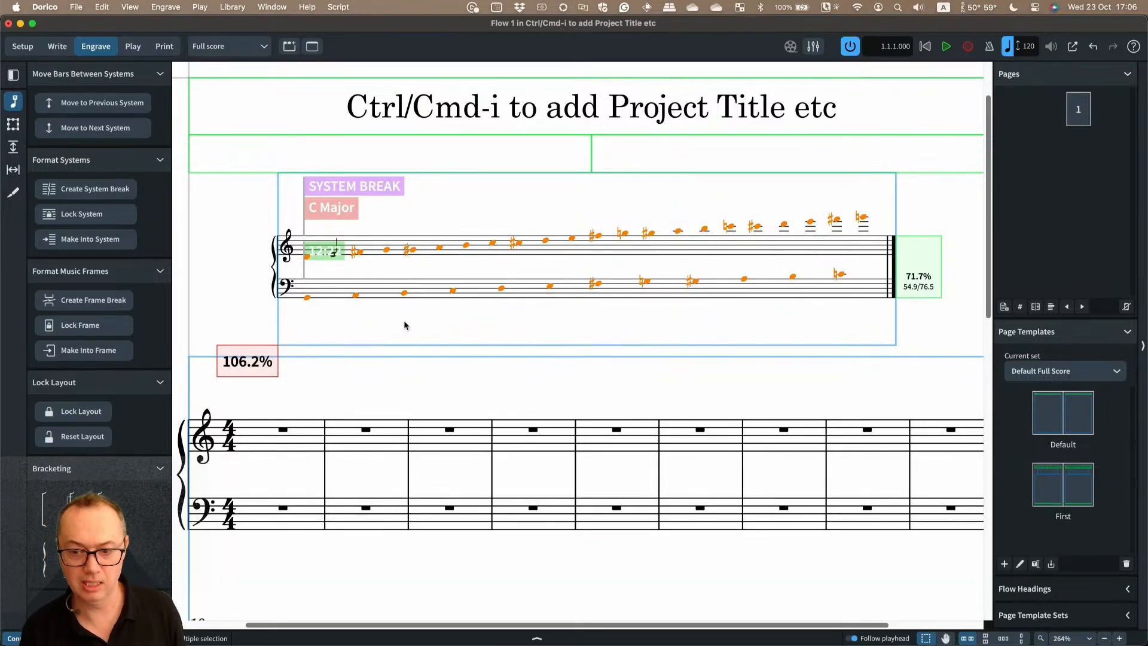
key("super+2")
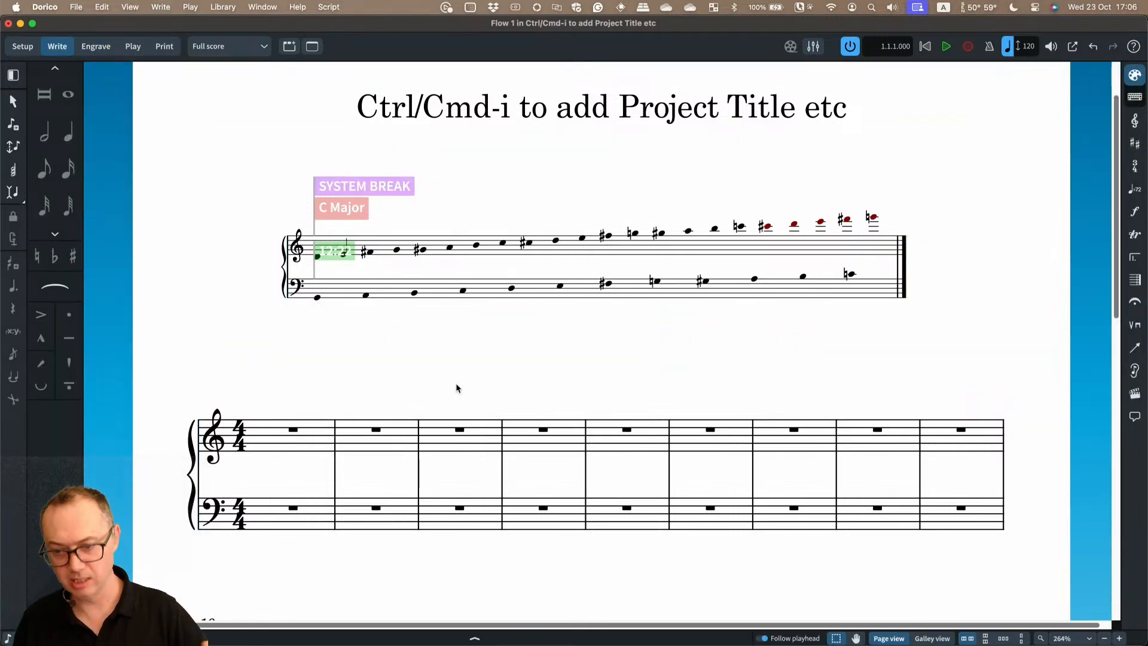
Select the upper-staff notes from C#6 to G6 and display the available horizontal lines
left_click(463, 292)
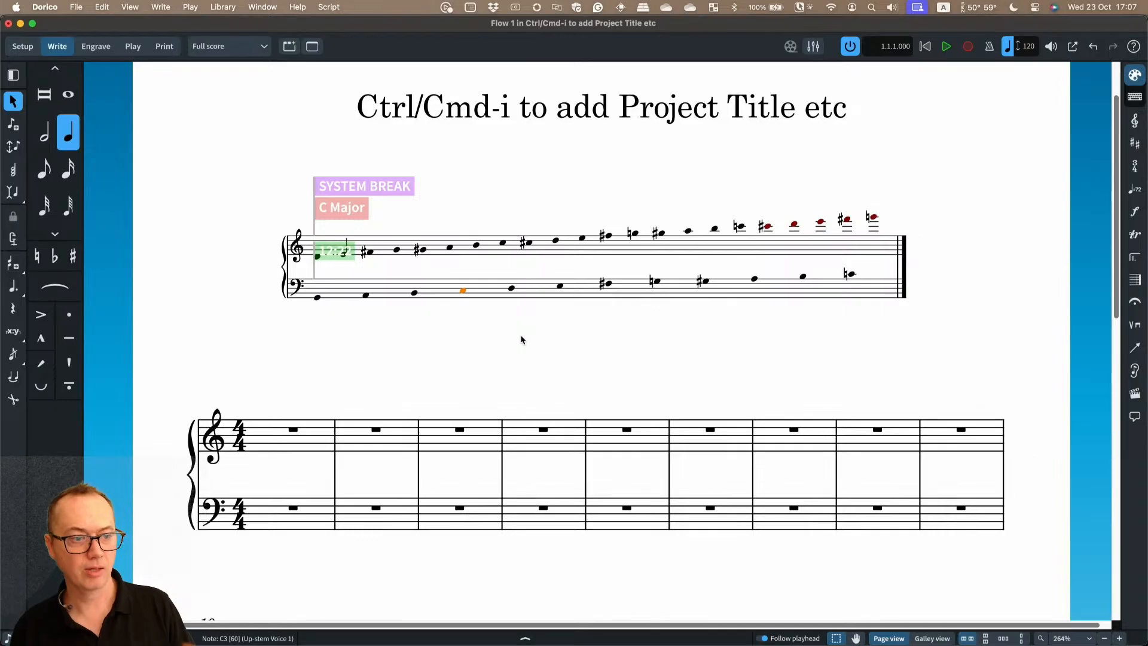
left_click(767, 227)
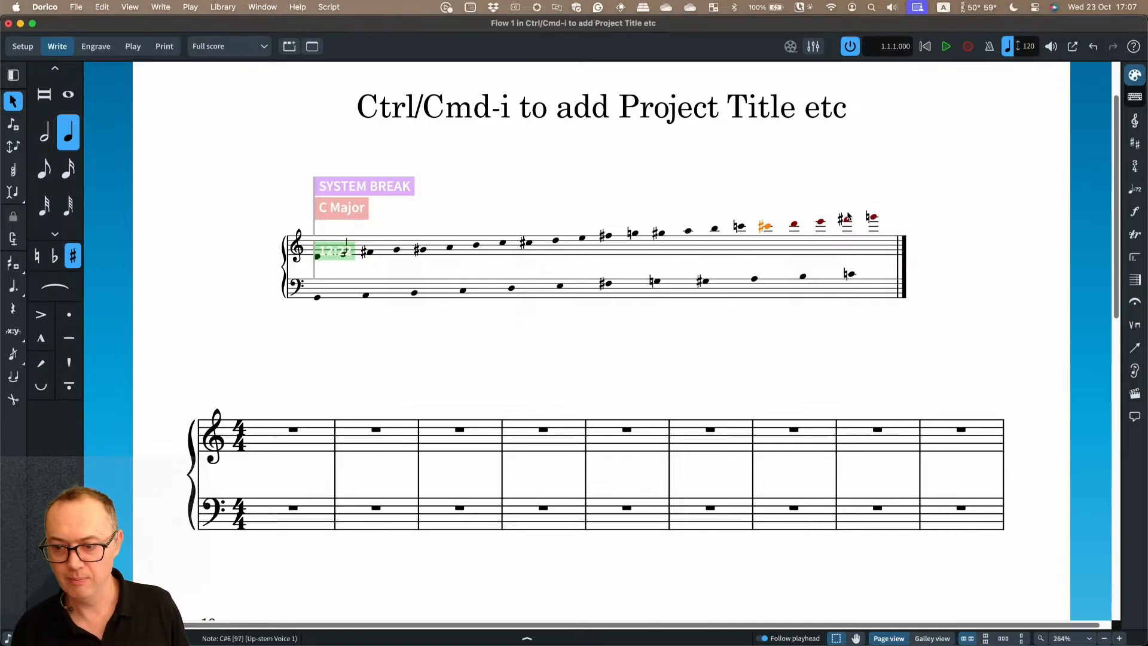
left_click(884, 220, "shift")
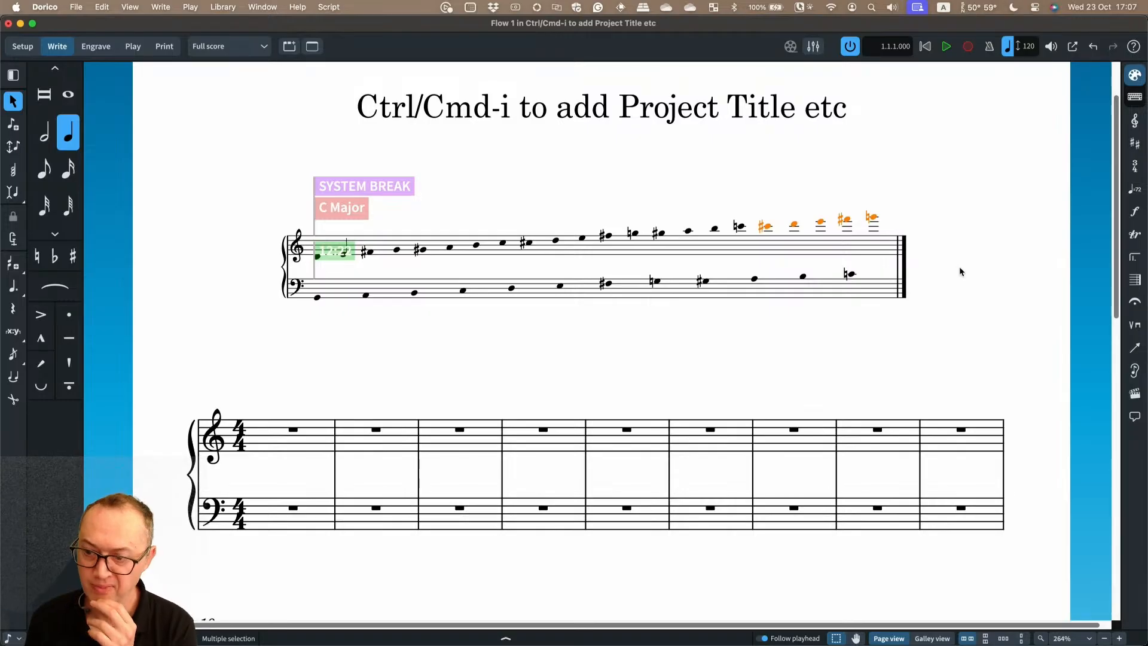
left_click(1136, 349)
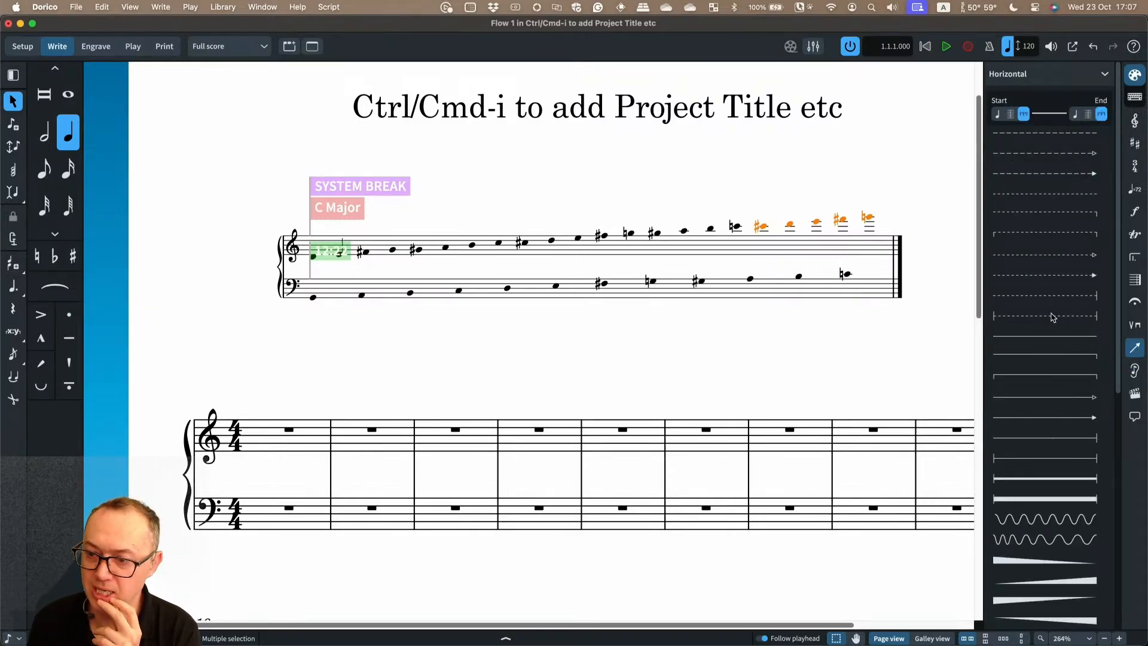
Try adding a solid horizontal line attached to rhythmic positions above the selected notes, and undo it
left_click(1053, 376)
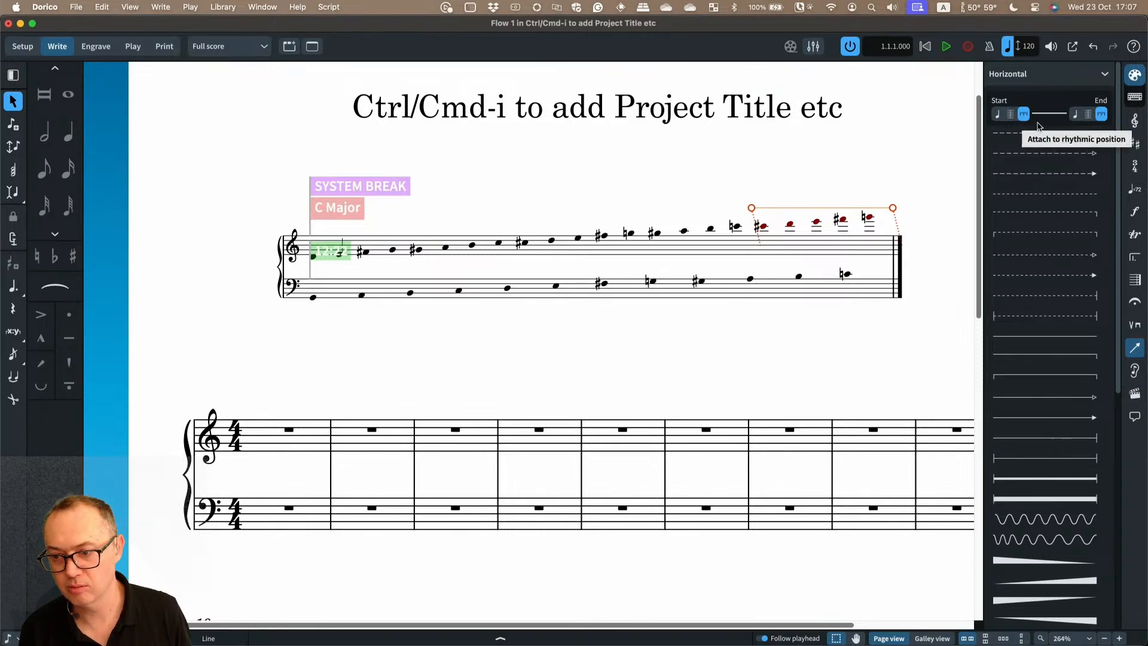
key("super+z")
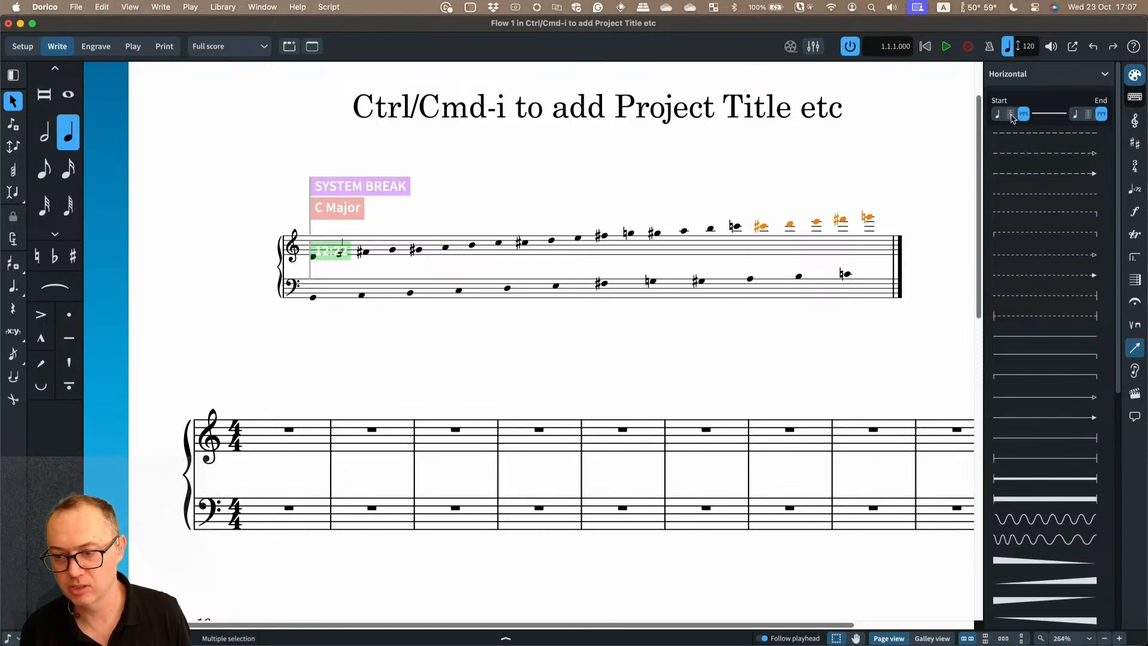
Try adding a solid line with hooked ends attached to noteheads across the selected upper-staff notes, and undo it
left_click(998, 114)
left_click(1075, 114)
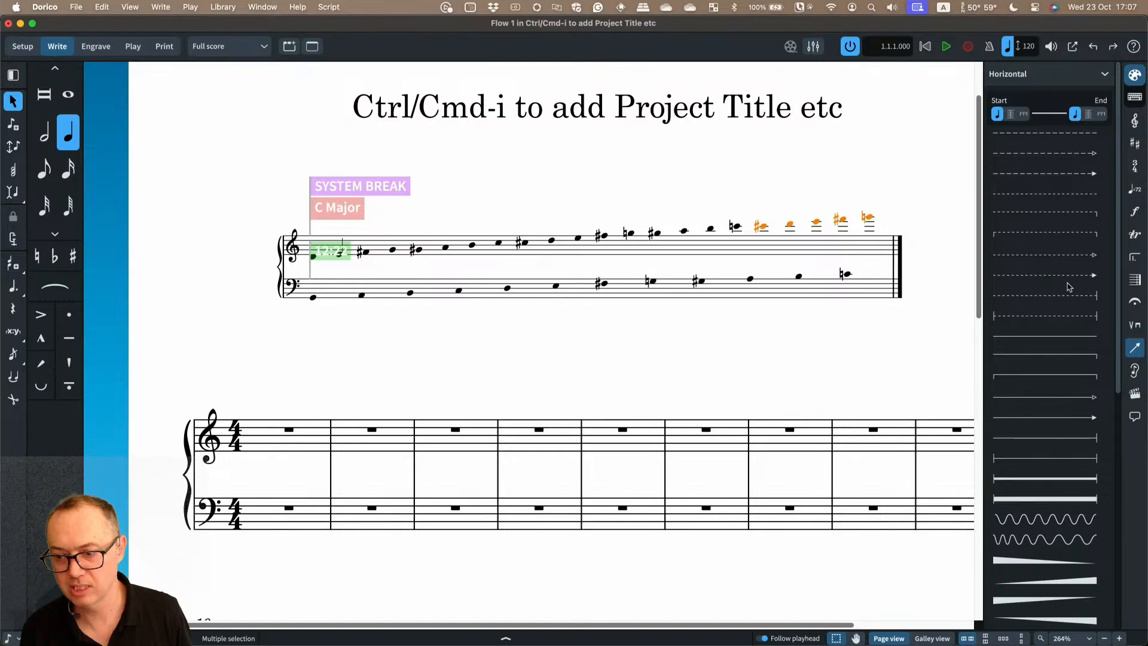
left_click(1076, 379)
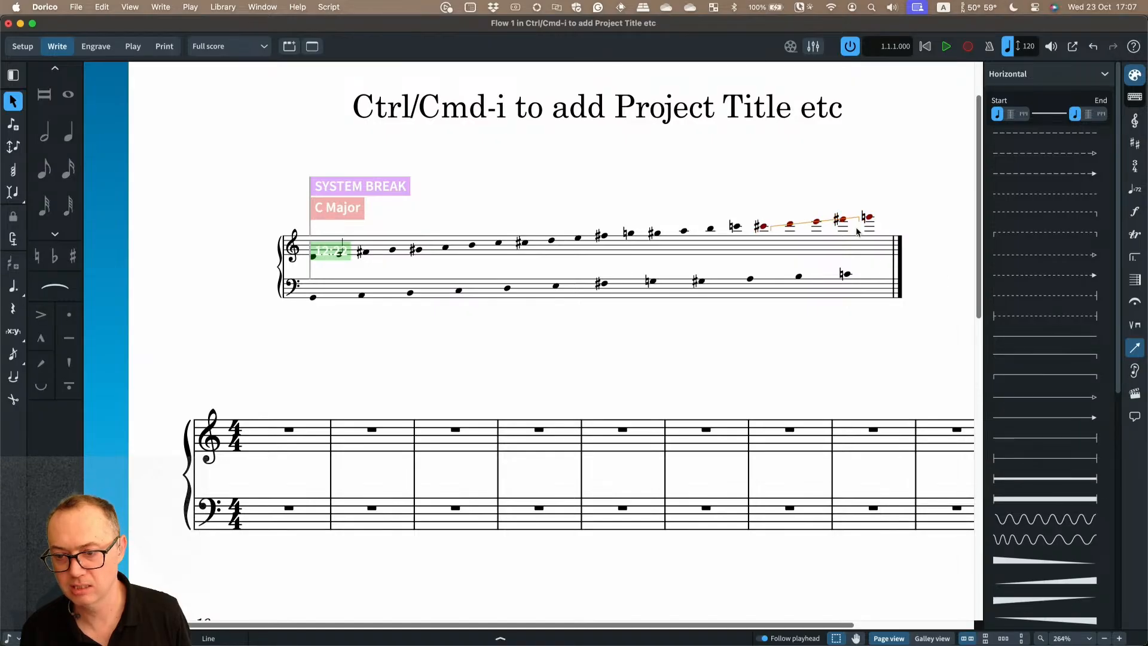
key("super+z")
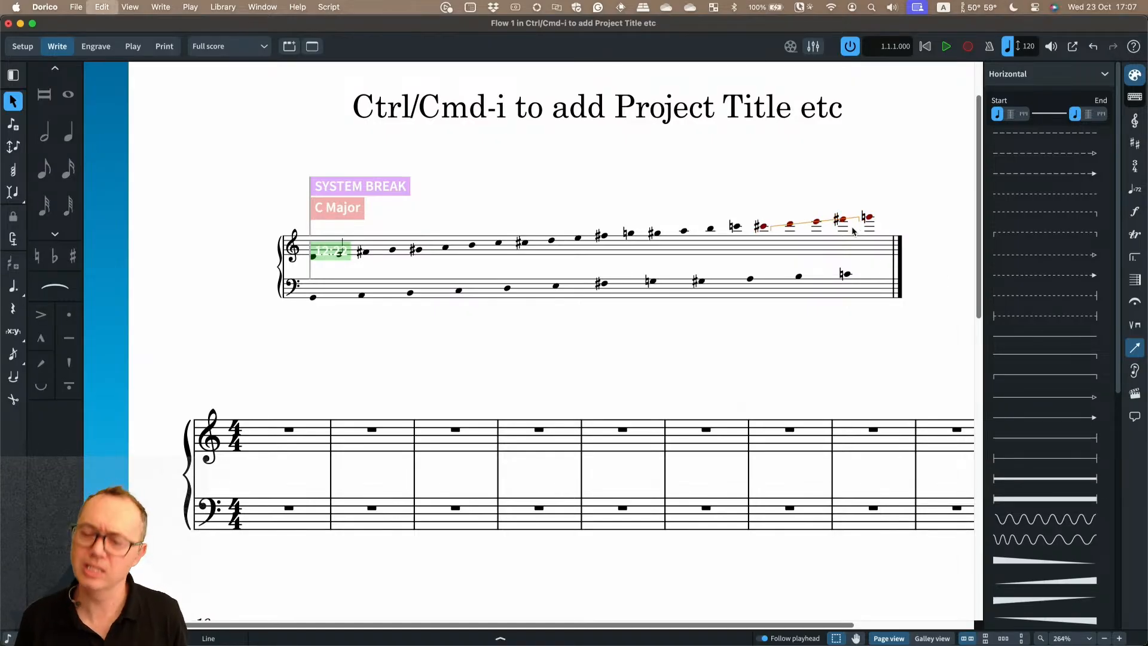
Add a solid bracket line with hooks at both ends, attached to rhythmic positions, above the selected C#6 to G6 notes
left_click(1023, 114)
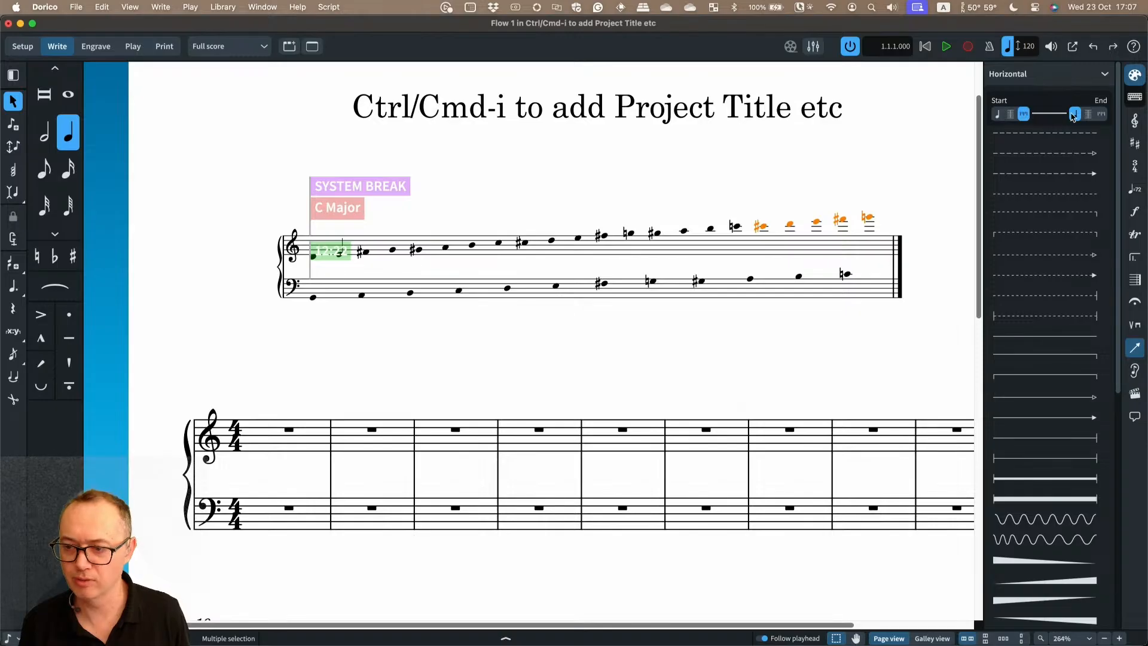
left_click(1101, 114)
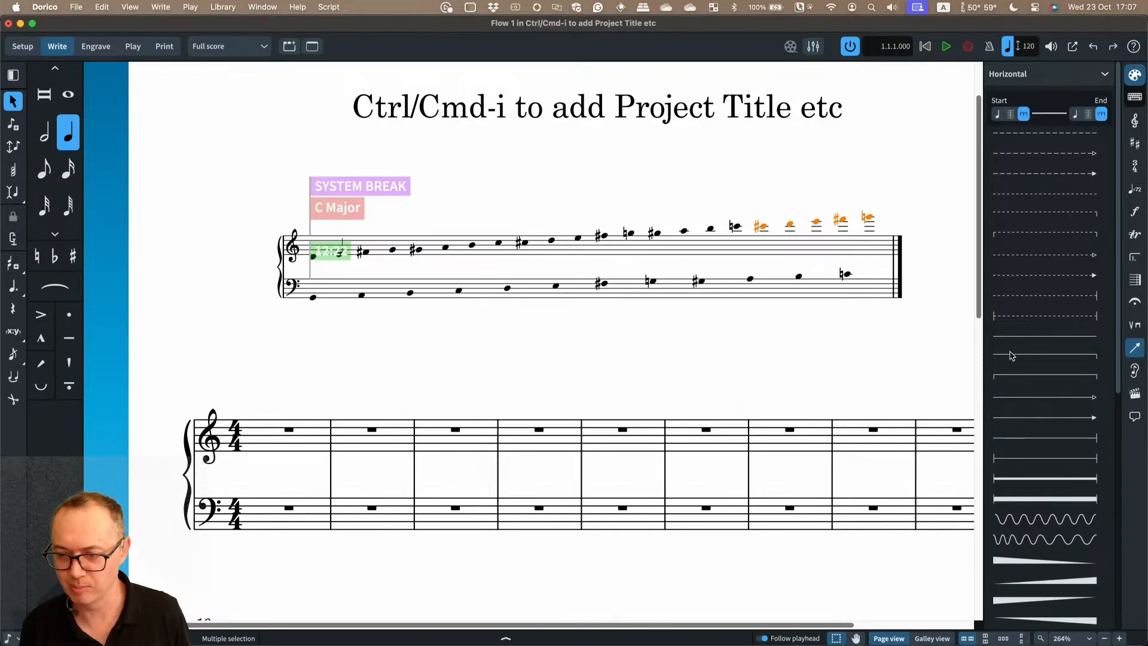
left_click(1029, 377)
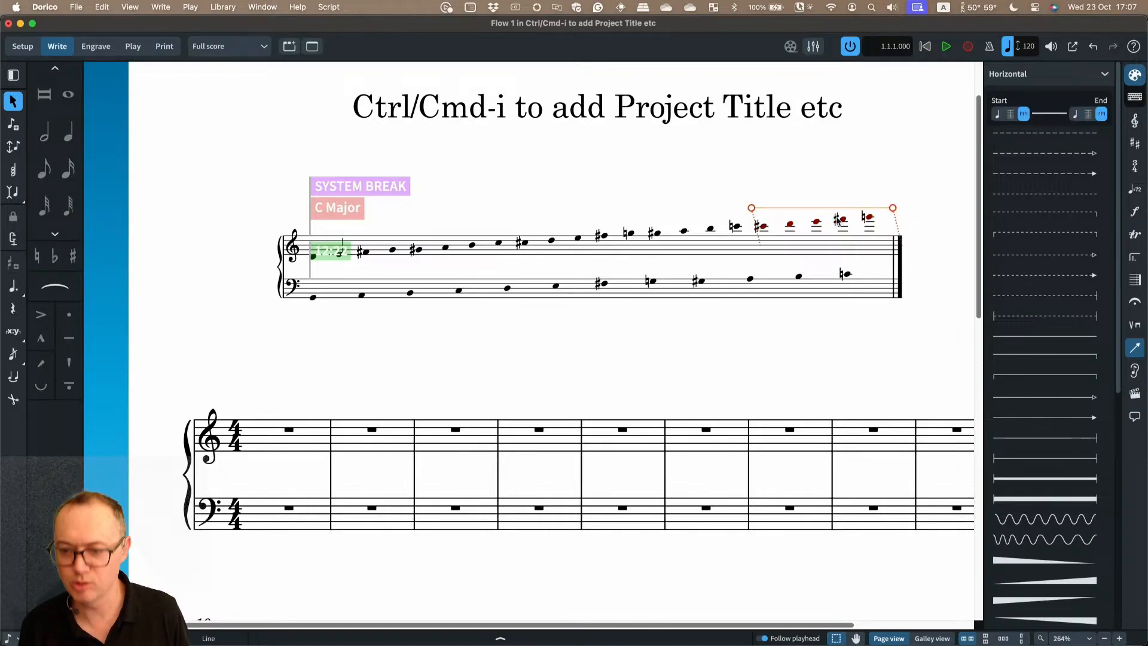
left_click(771, 195)
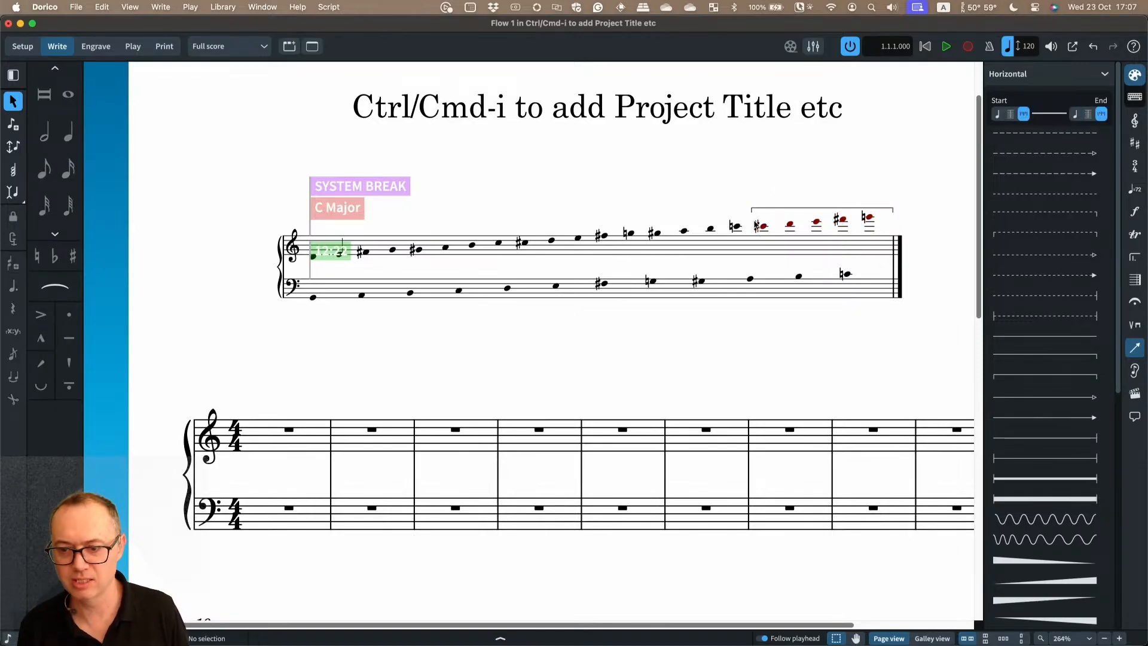
Shorten the end of the upper bracket line so it finishes just after the last note
left_click(822, 209)
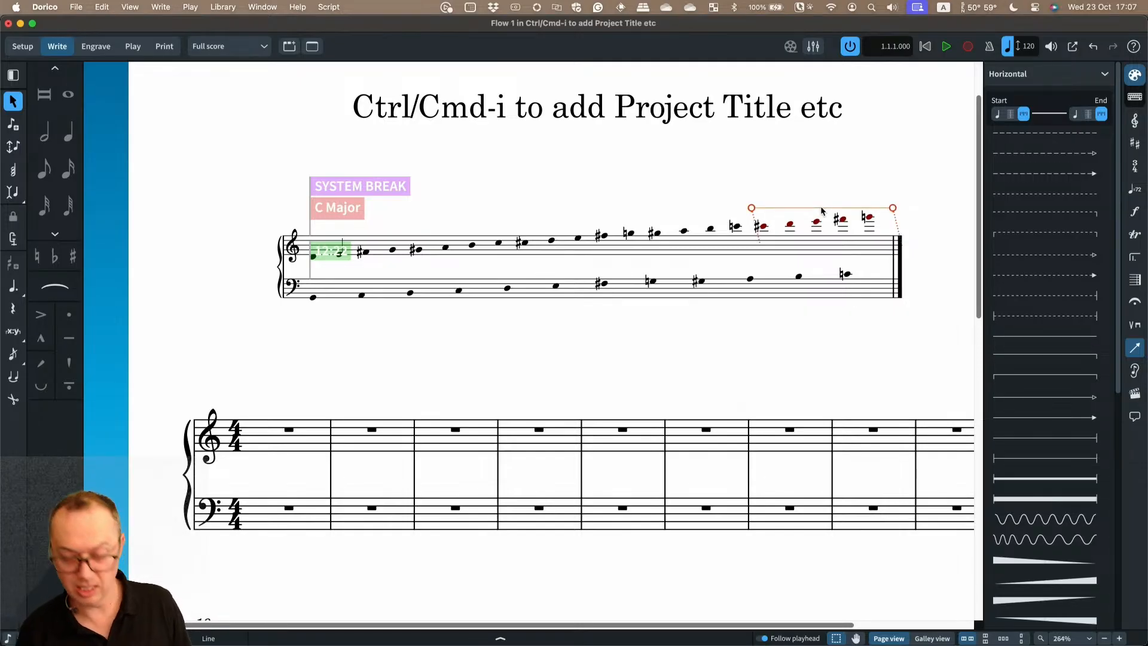
key("alt+shift+Left")
key("alt+shift+Left")
key("alt+shift+Right")
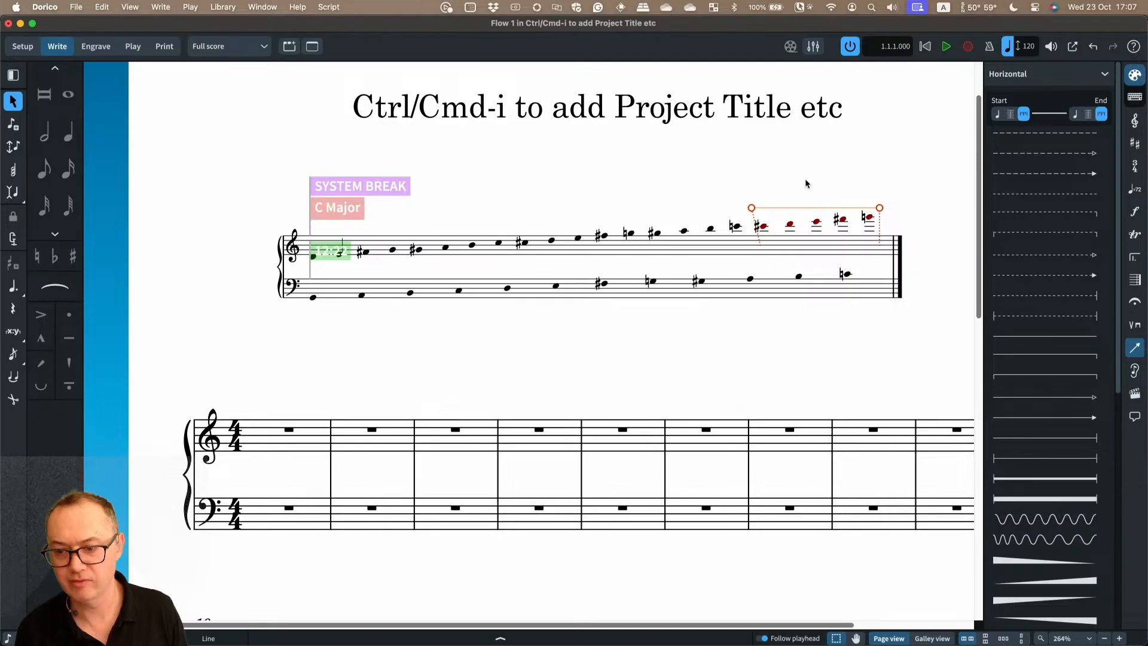
Add the text "optional" to the upper bracket line
left_click(805, 198)
key("z")
key("z")
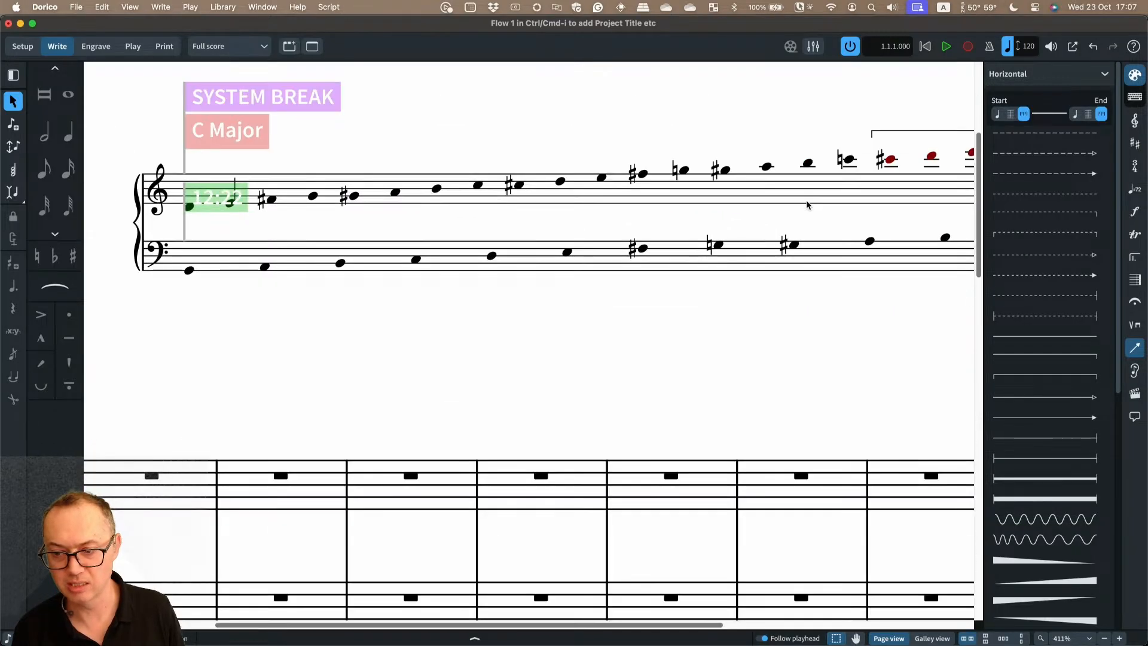
scroll(807, 203, "right", 5)
scroll(807, 205, "up", 2)
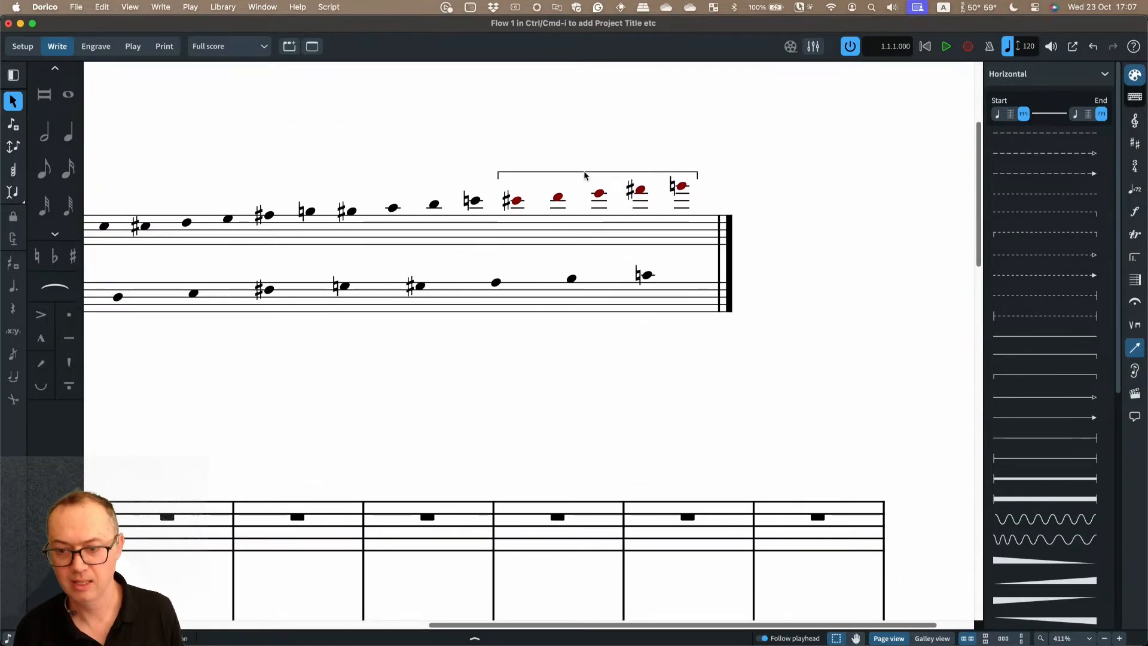
left_click(629, 132)
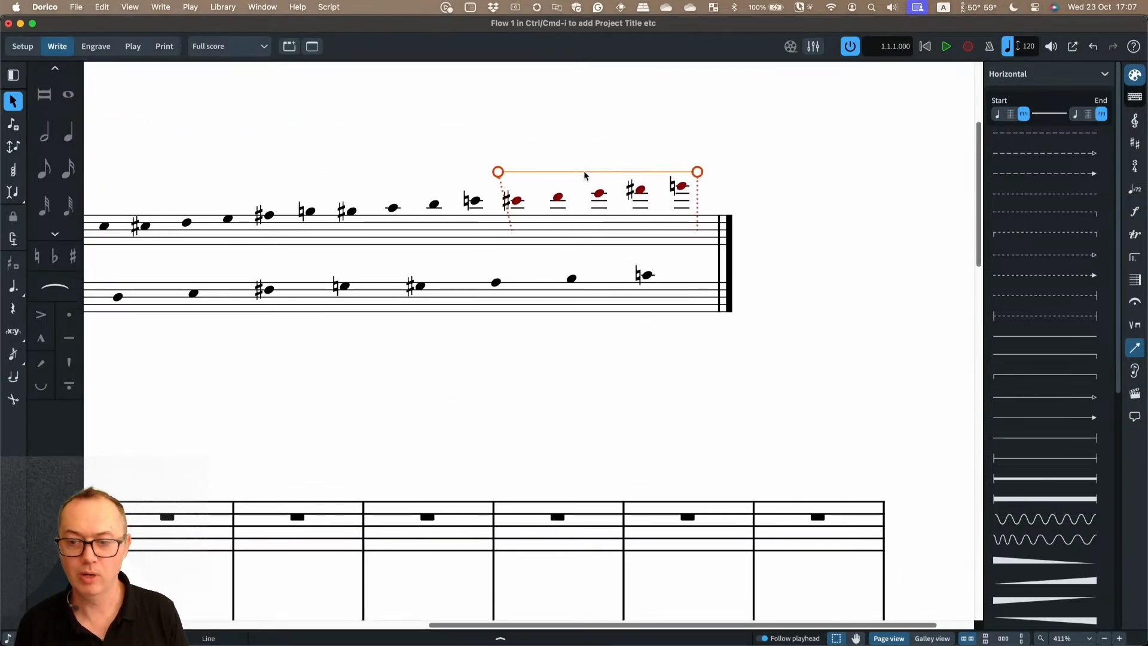
left_click(522, 635)
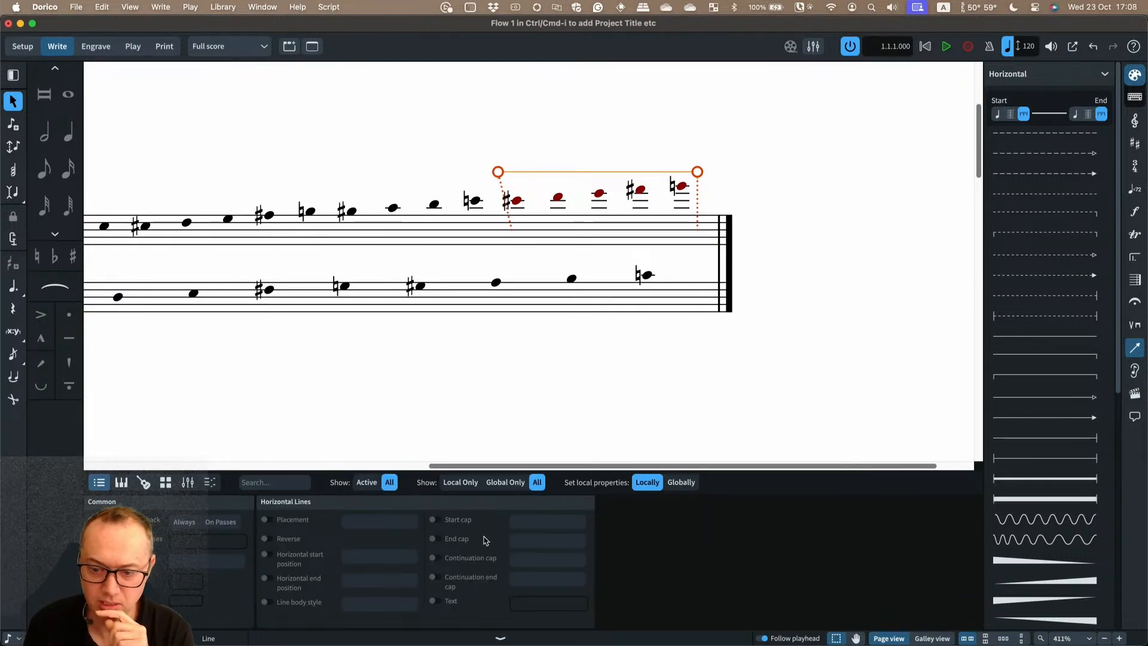
left_click(433, 602)
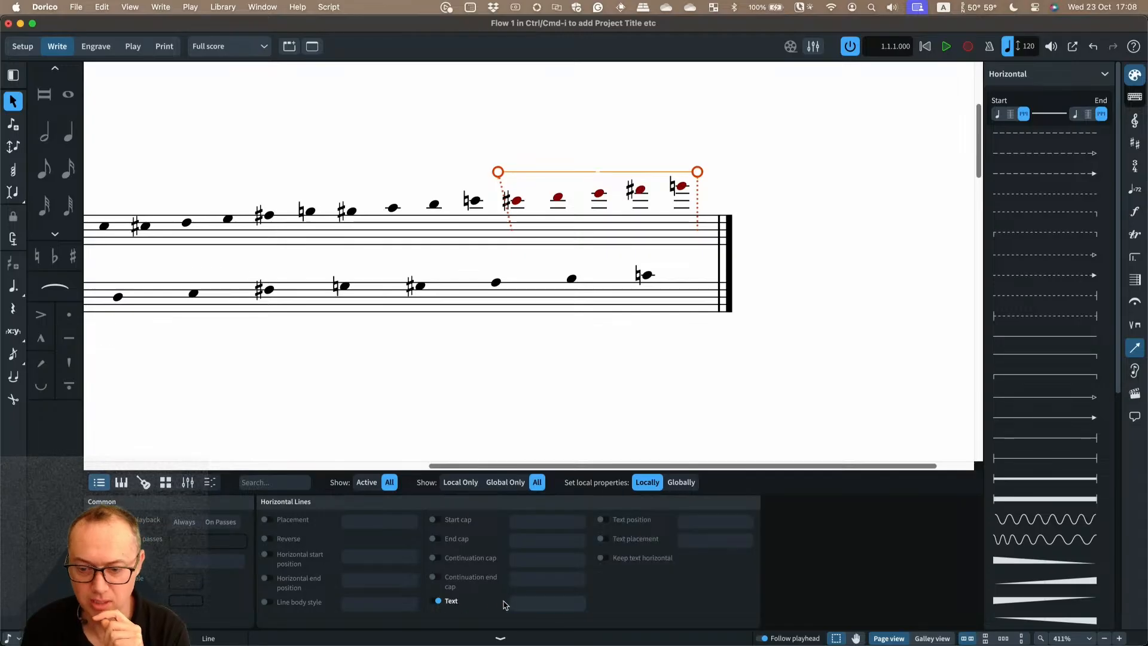
left_click(518, 603)
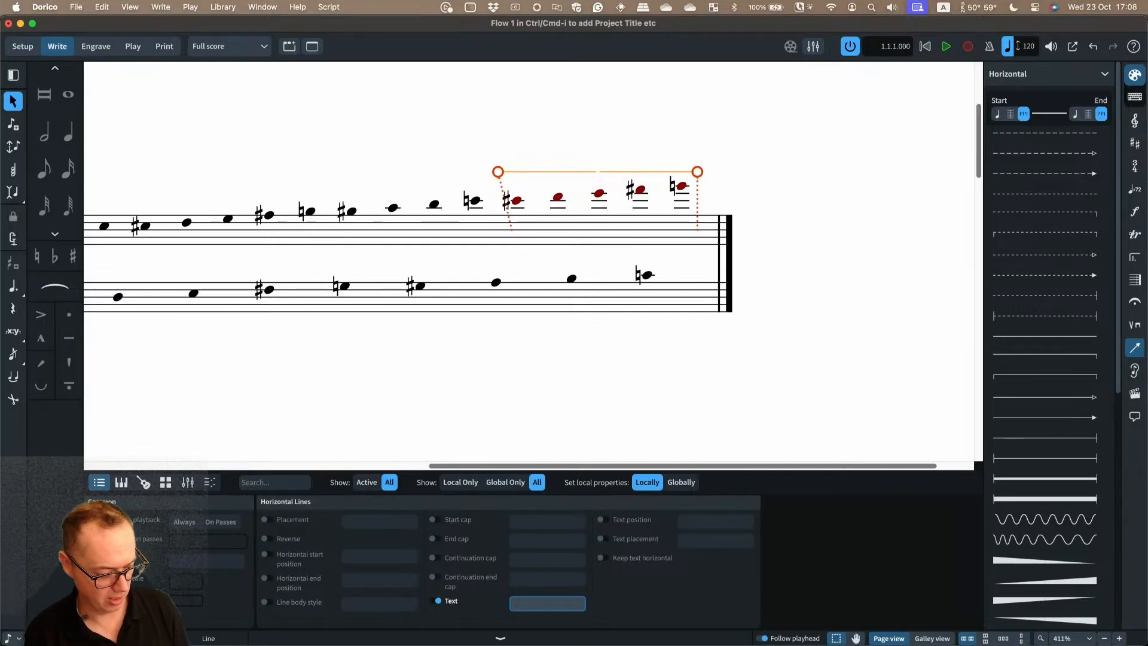
key("Return")
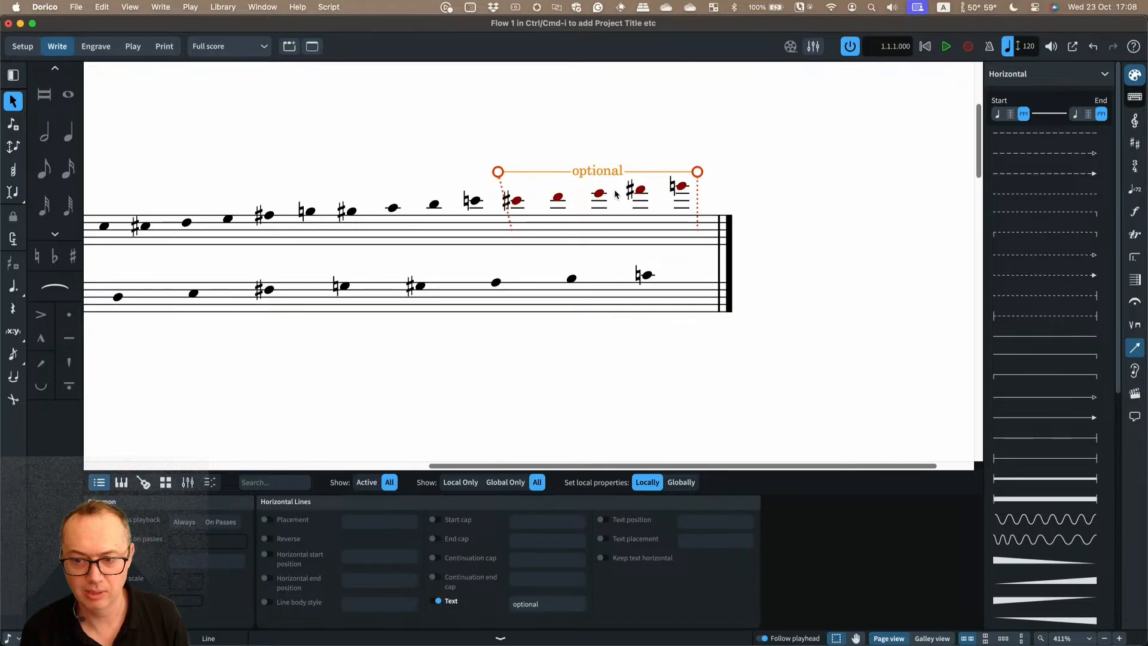
Set the text position of the upper "optional" bracket line to Above
left_click(638, 133)
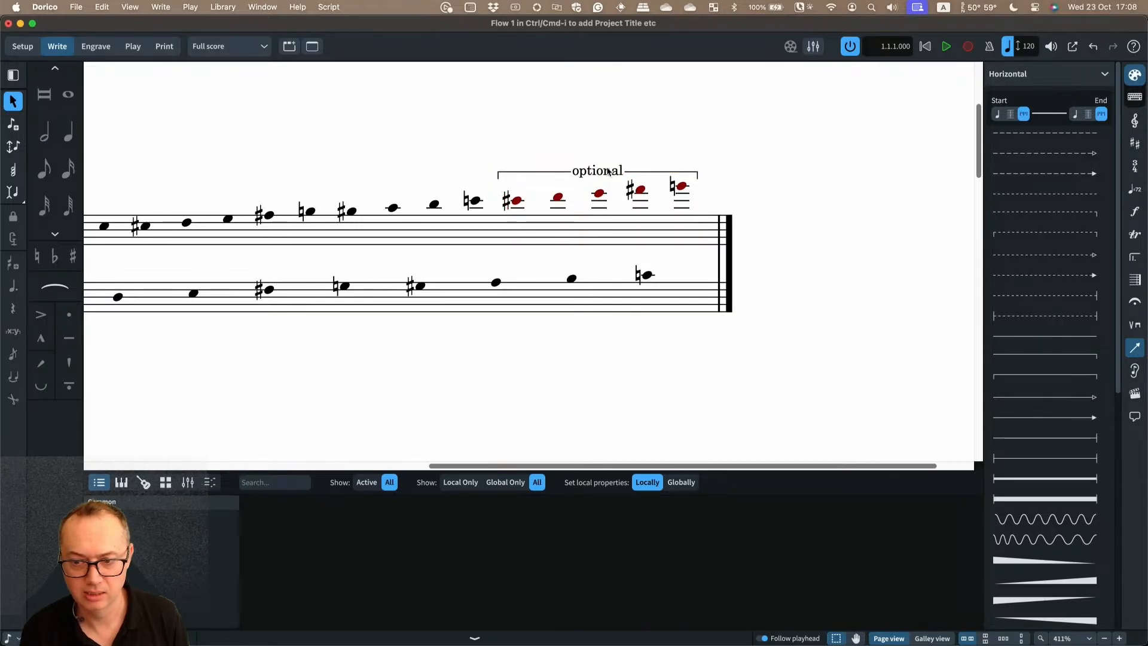
left_click(609, 172)
left_click(602, 519)
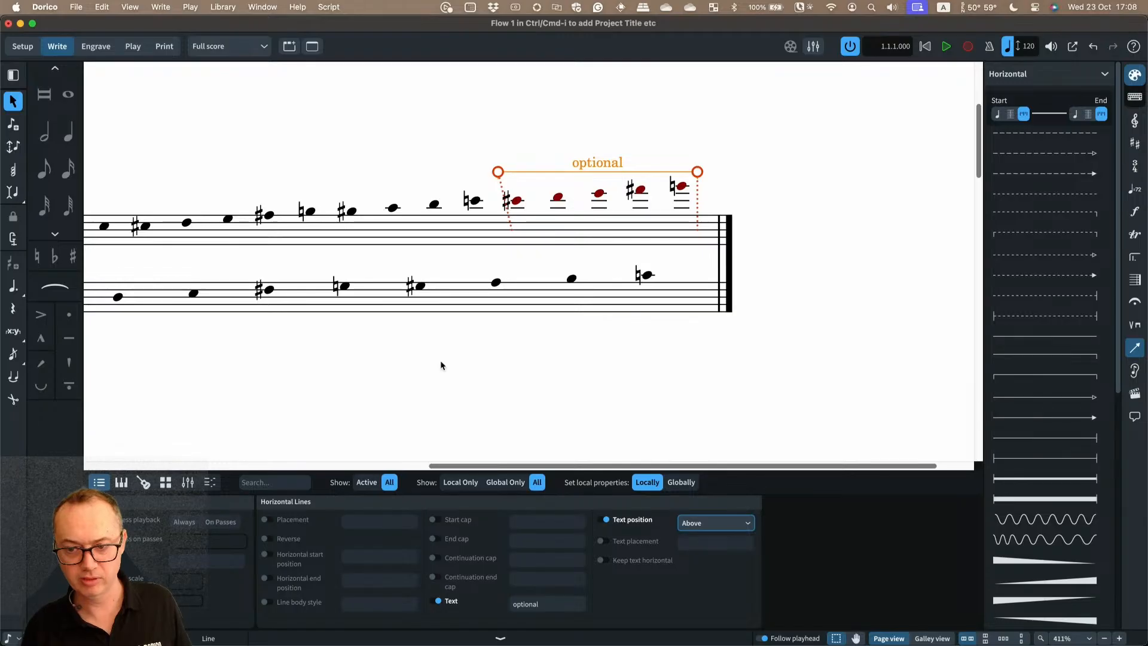
Copy the "optional" bracket line to the first note of the bass staff and flip it below the staff
scroll(440, 366, "left", 5)
scroll(440, 366, "left", 3)
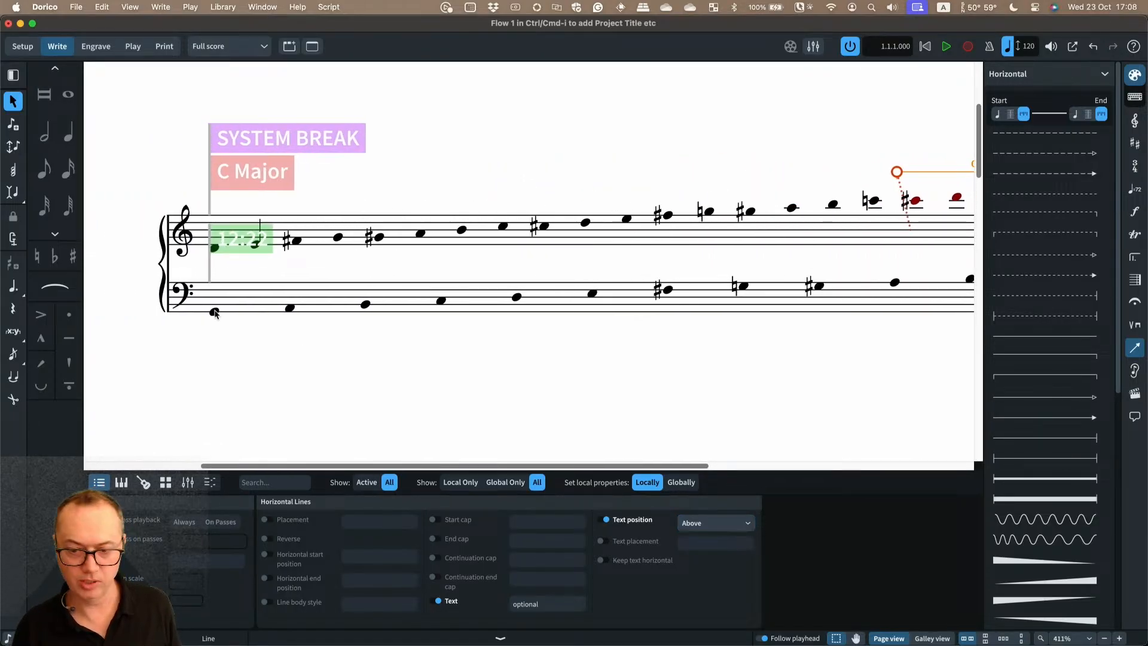
left_click(214, 312, "alt")
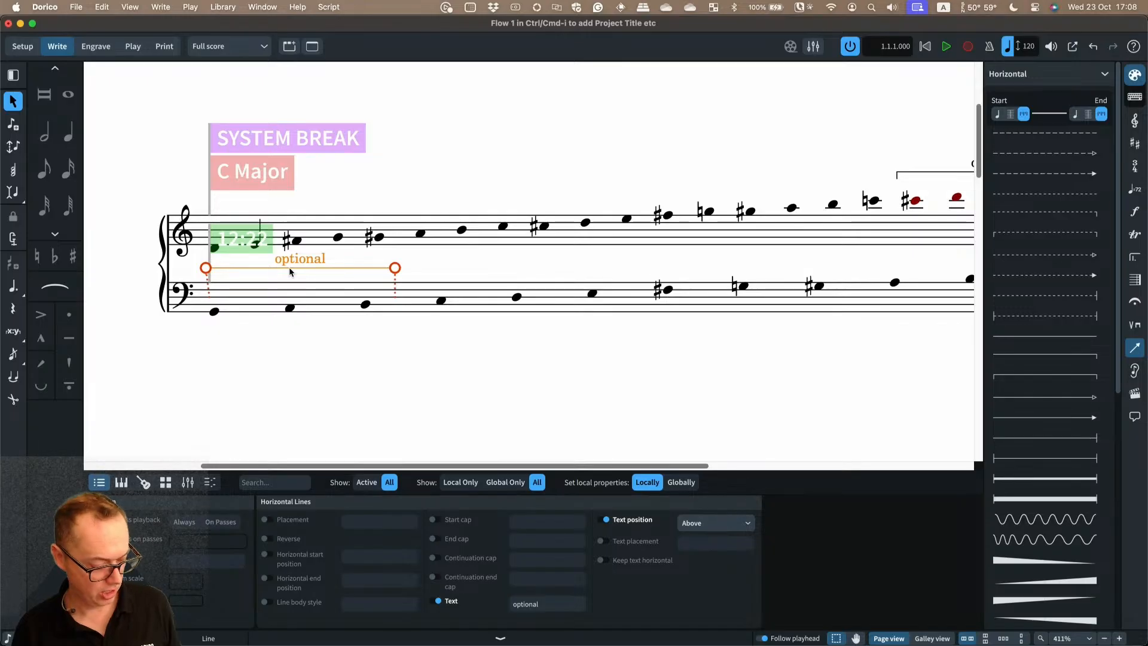
key("f")
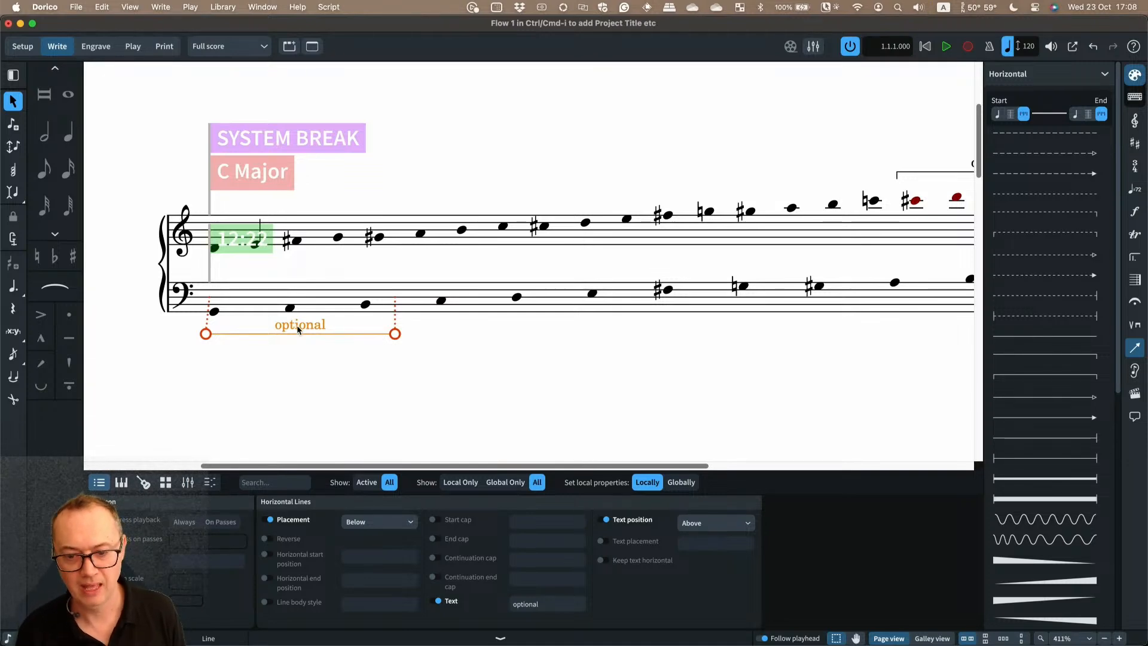
Set the text position of the bass-staff bracket line to Below
left_click(724, 522)
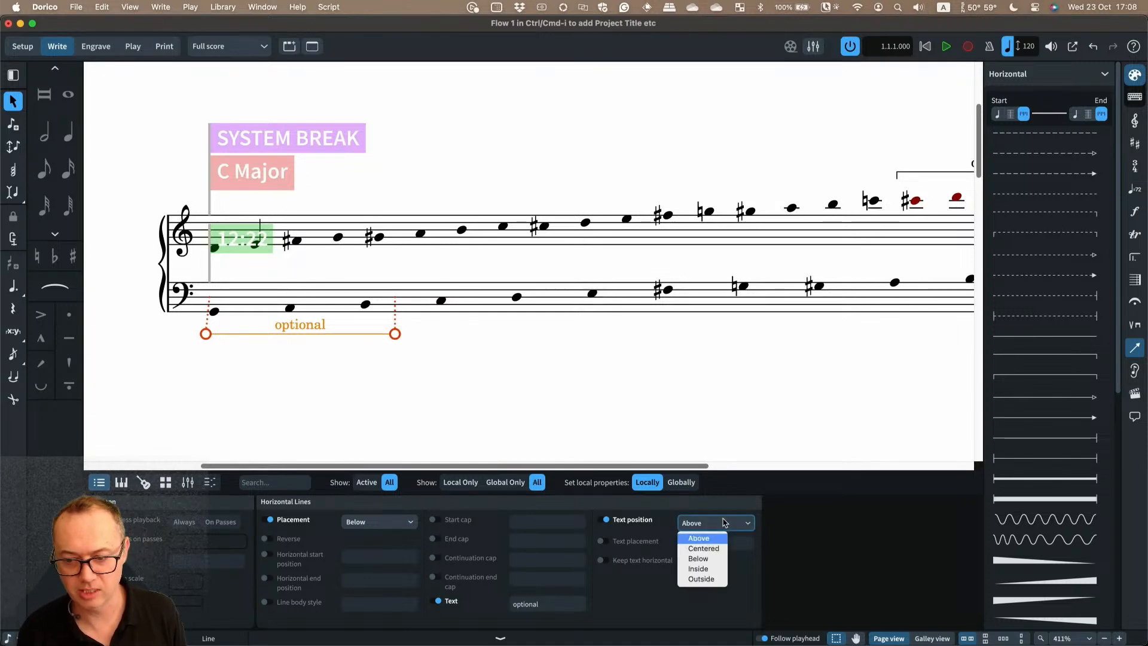
left_click(711, 558)
left_click(663, 336)
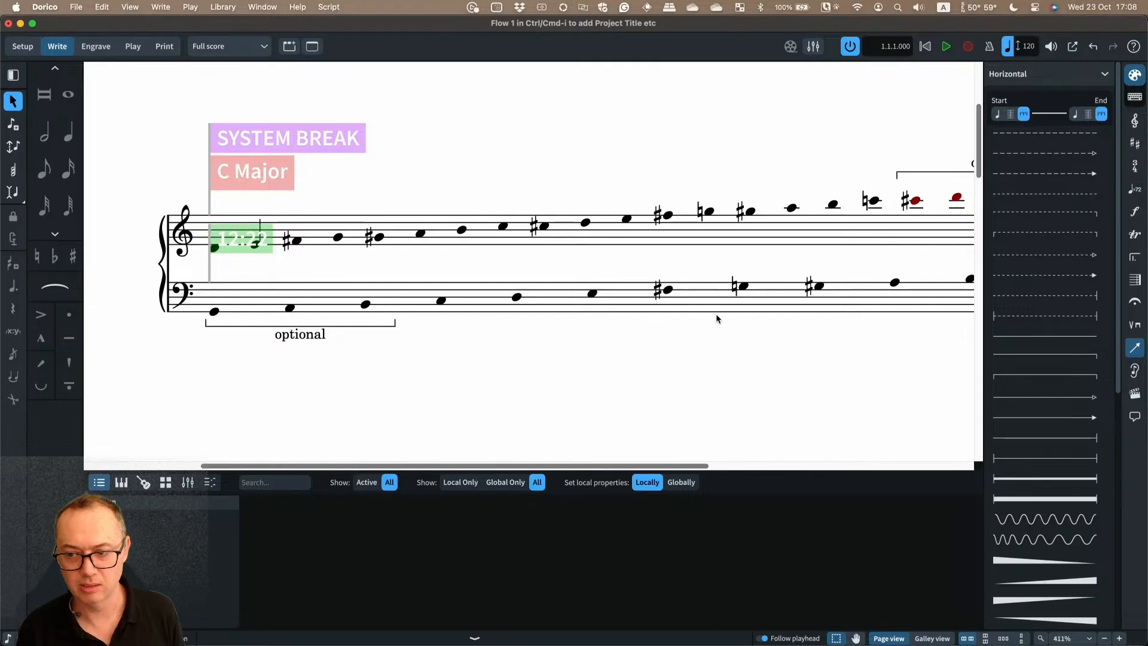
Shorten the bass-staff bracket line so it ends just after the third note
scroll(716, 316, "right", 3)
scroll(415, 291, "left", 3)
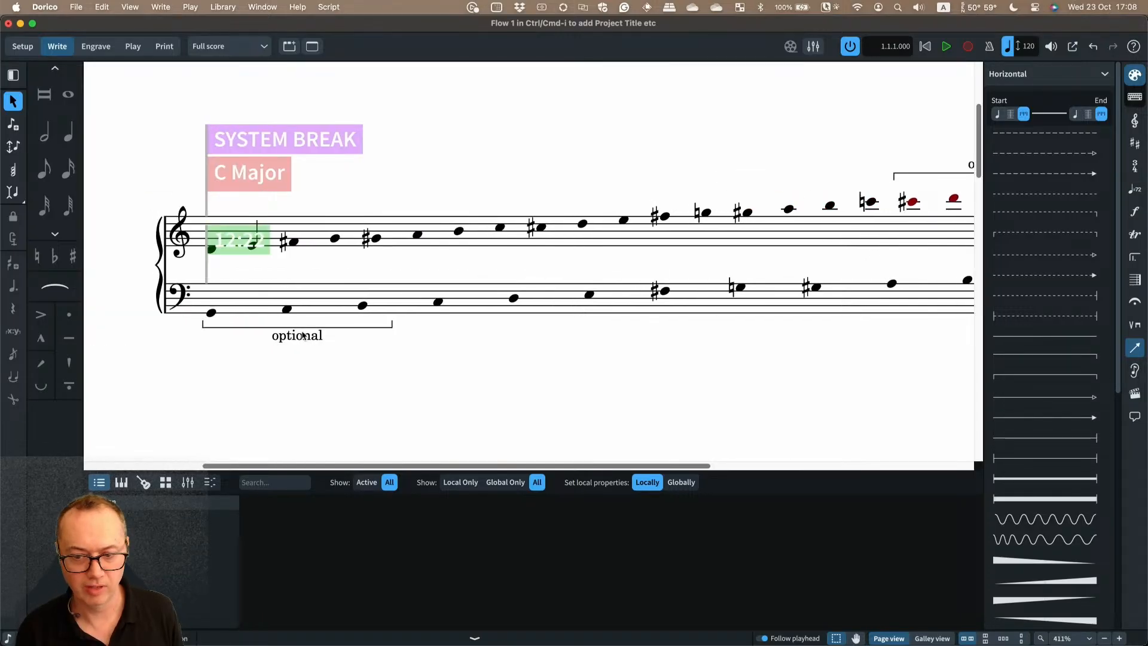
left_click(383, 327)
key("alt+shift+Left")
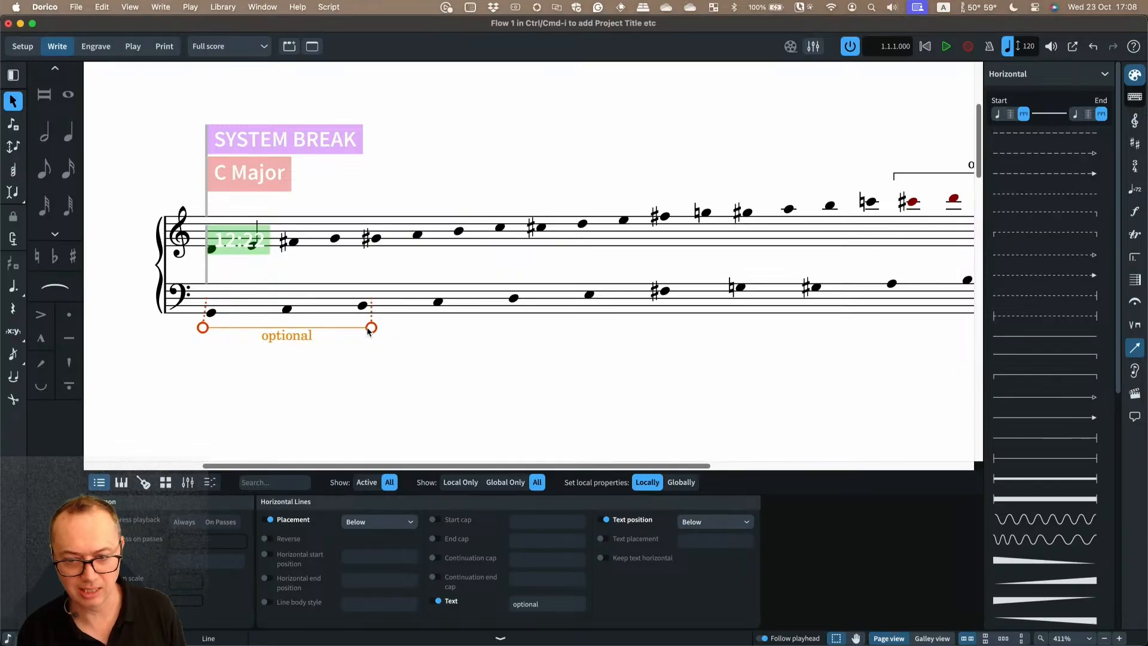
key("Escape")
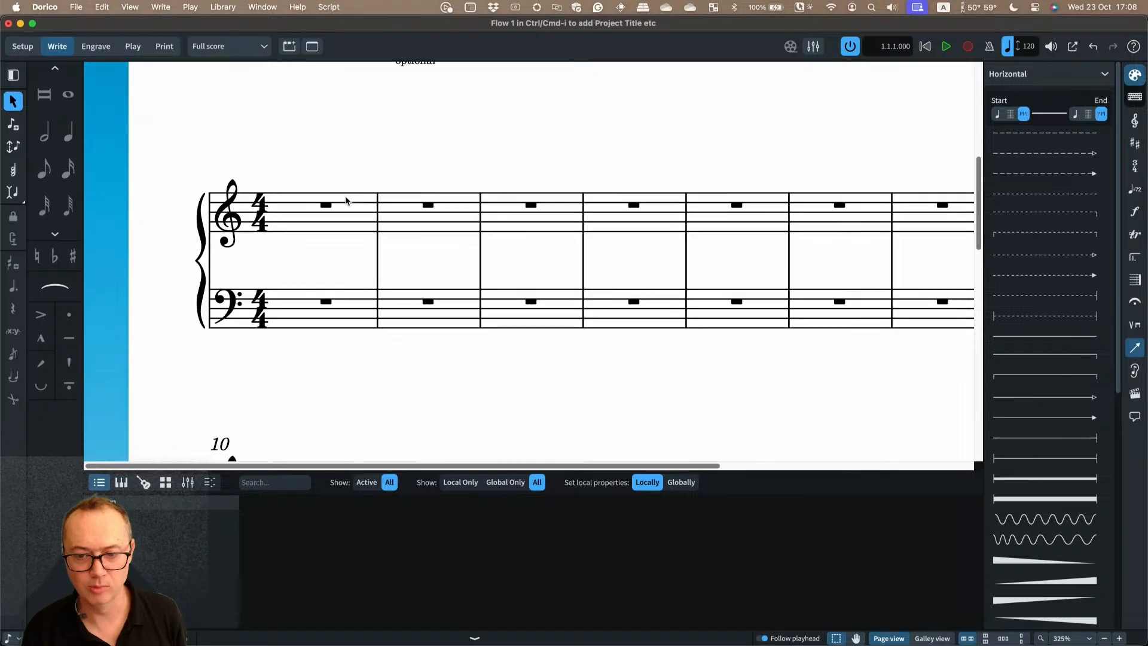
Enter quarter notes D, E and A in the first treble-staff bar of the main 4/4 music
left_click(327, 207)
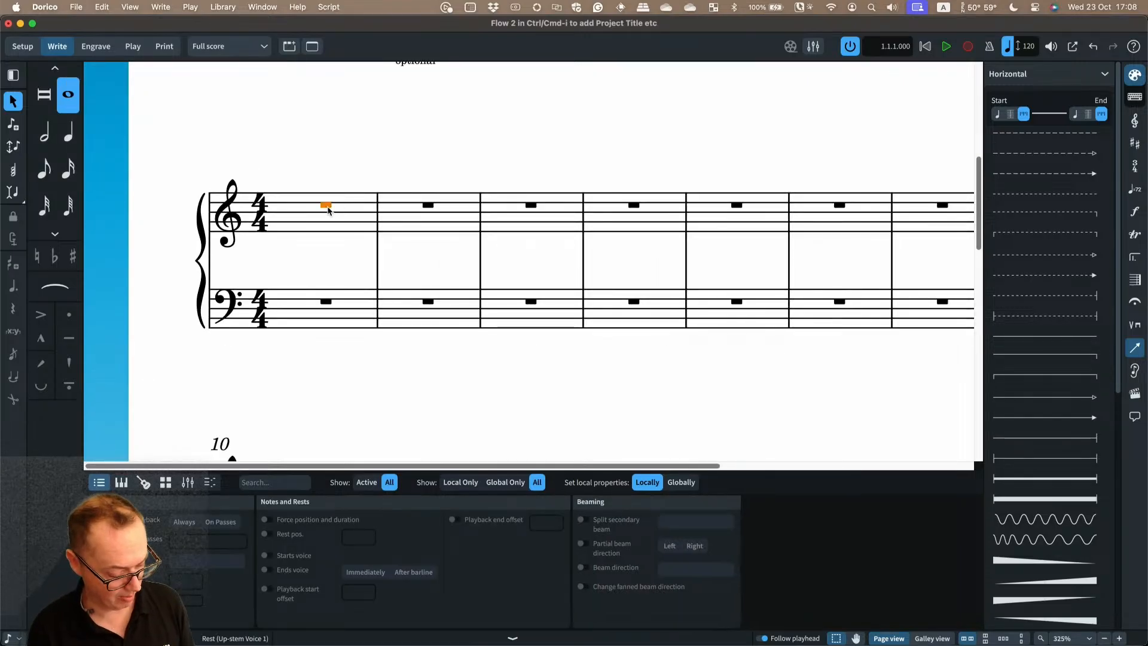
key("Return")
key("6")
key("d")
key("e")
key("a")
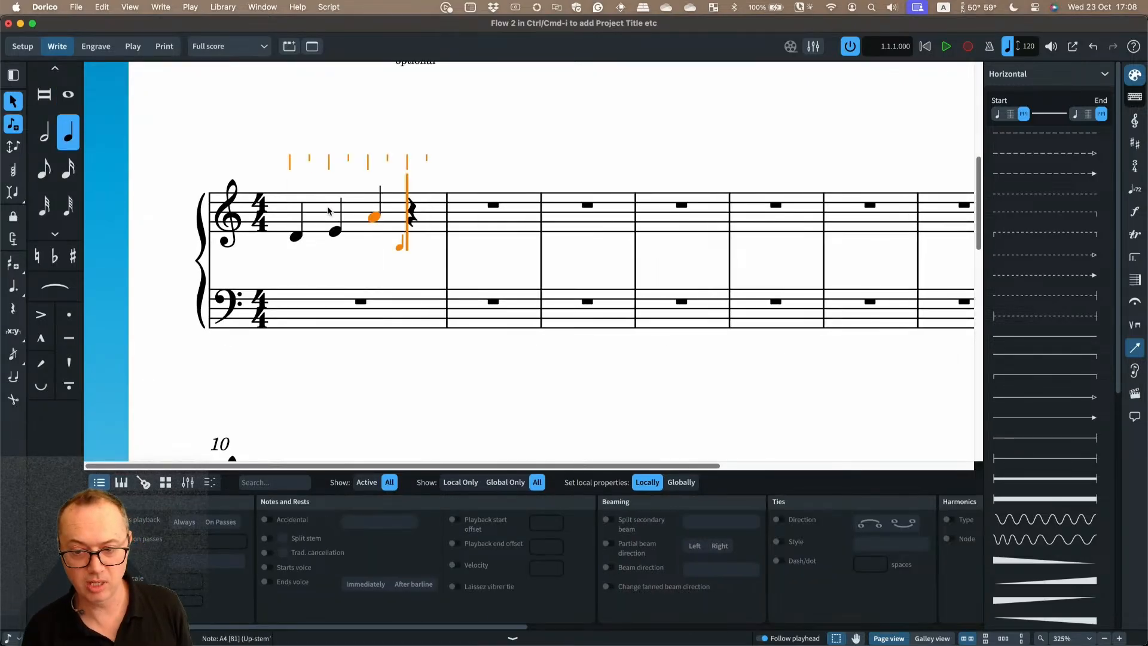
Continue on the bass staff with quarter notes F and G, starting on beat four of the first bar
key("Down")
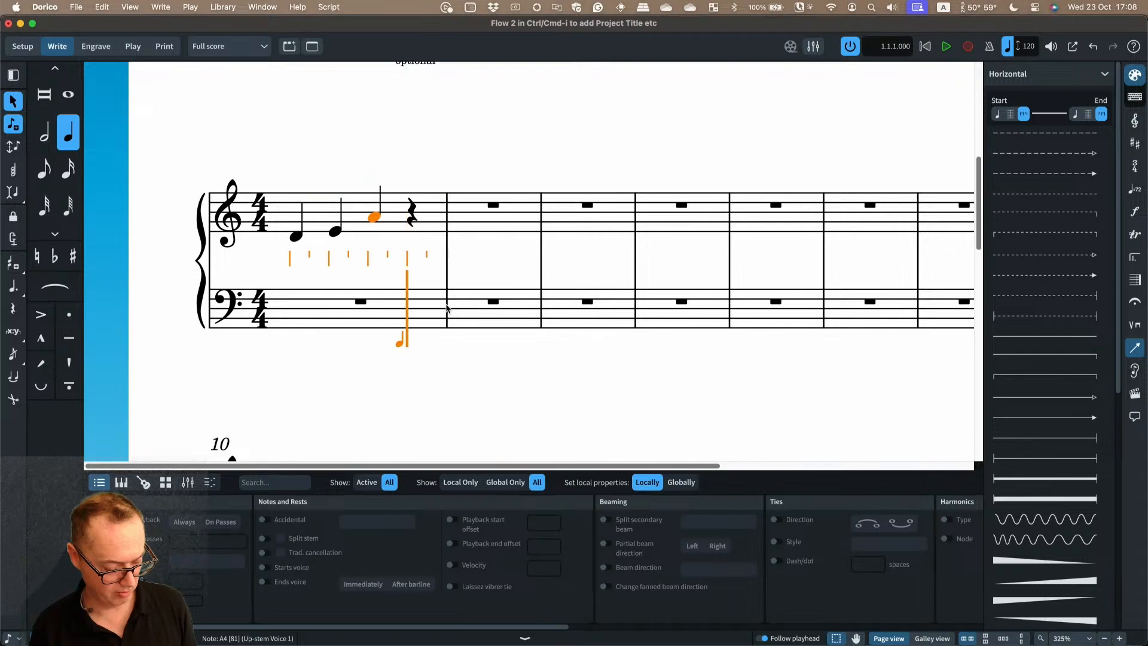
key("f")
key("g")
key("Escape")
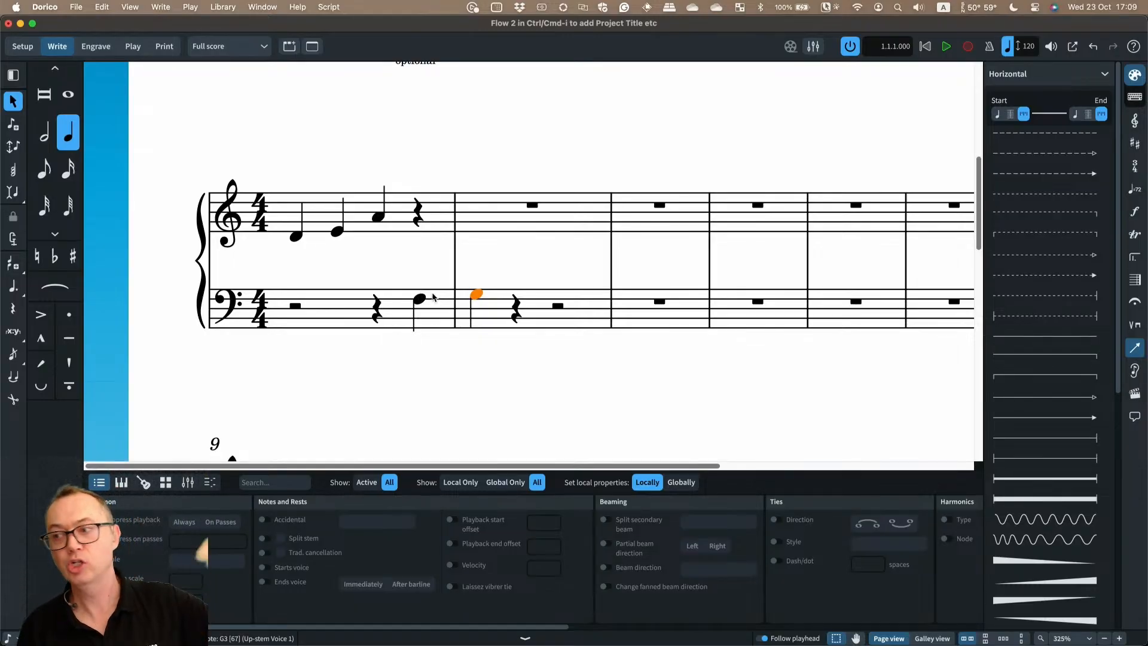
Connect the treble A to the bass F with a solid line attached to both noteheads, undoing a trial dashed line first
left_click(379, 217)
left_click(420, 299, "super")
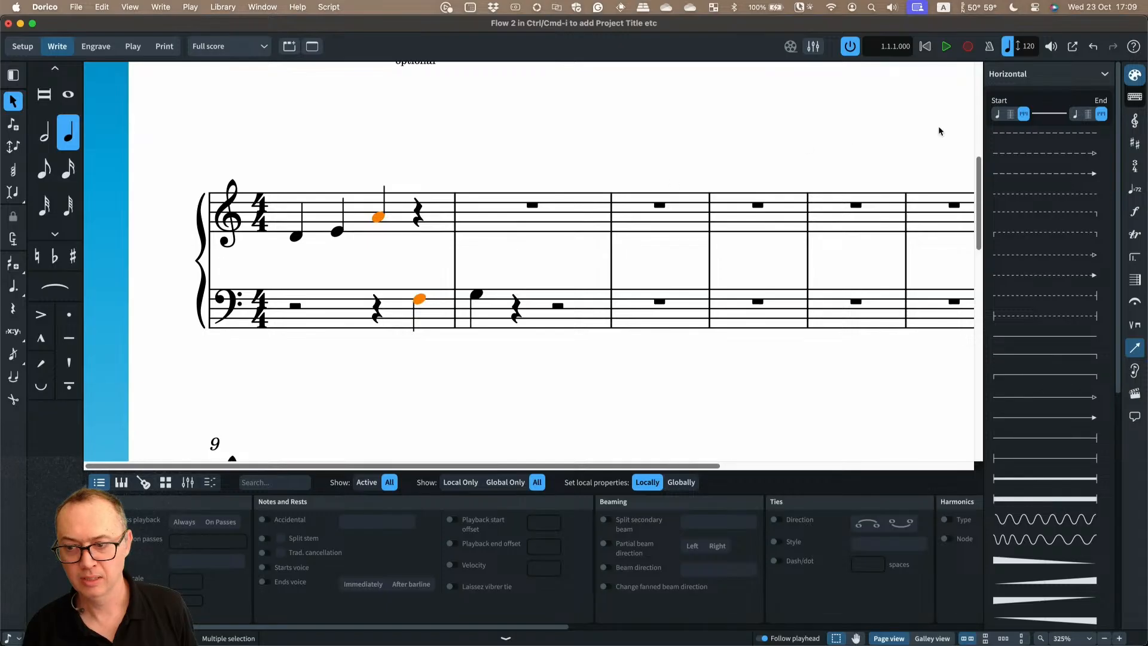
left_click(997, 114)
left_click(1076, 115)
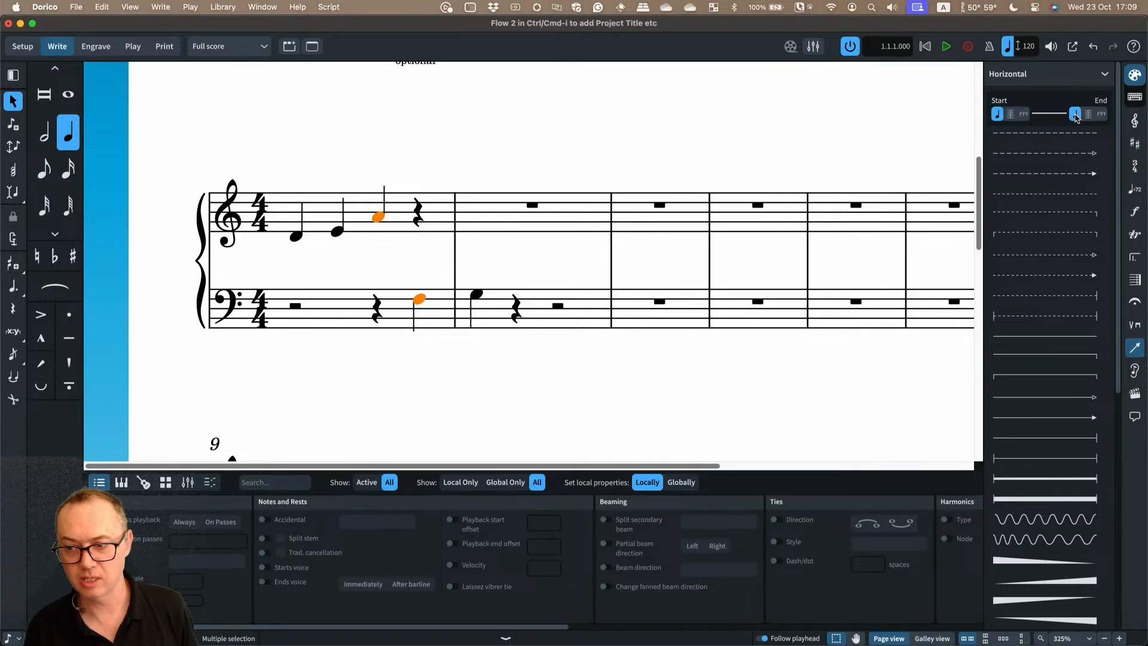
left_click(1055, 132)
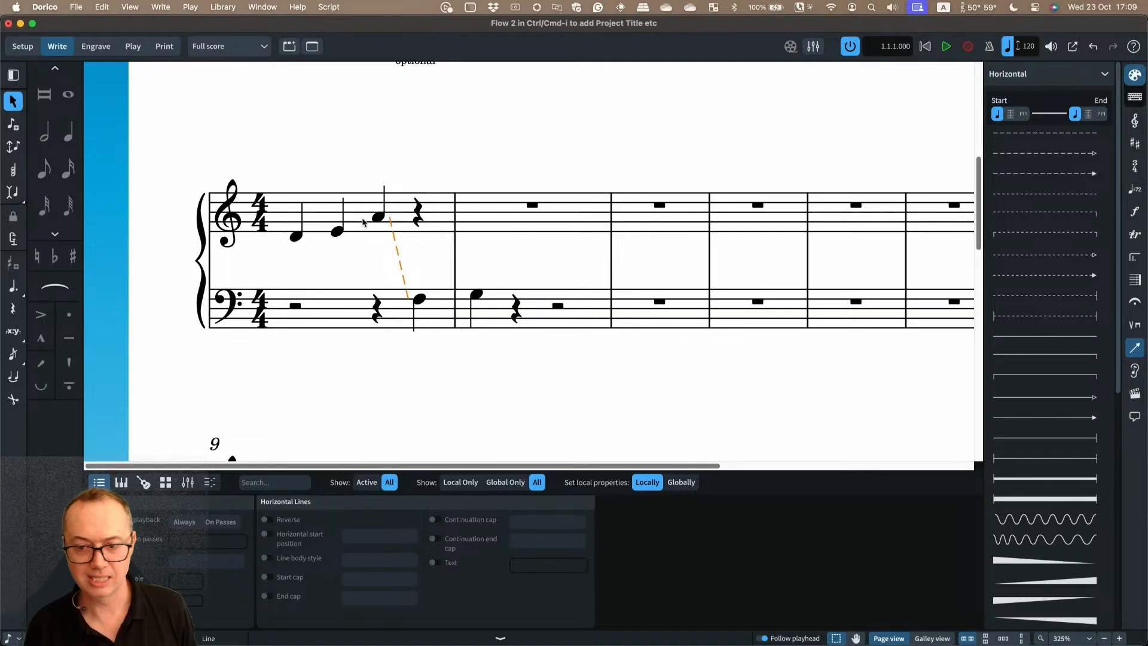
key("super+z")
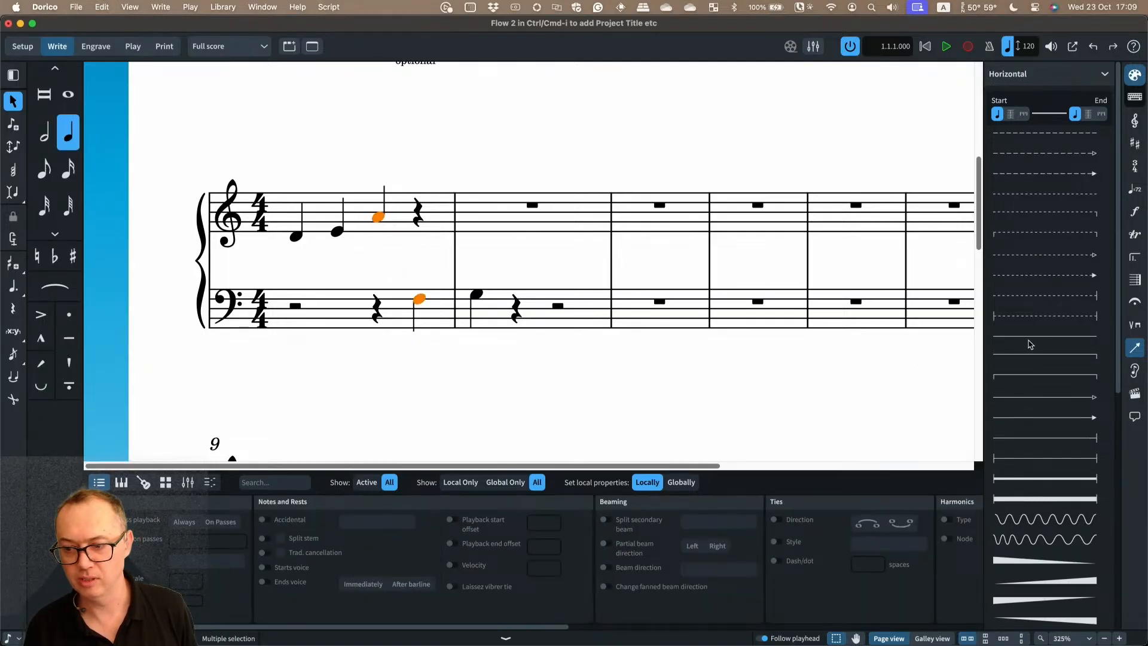
left_click(1030, 341)
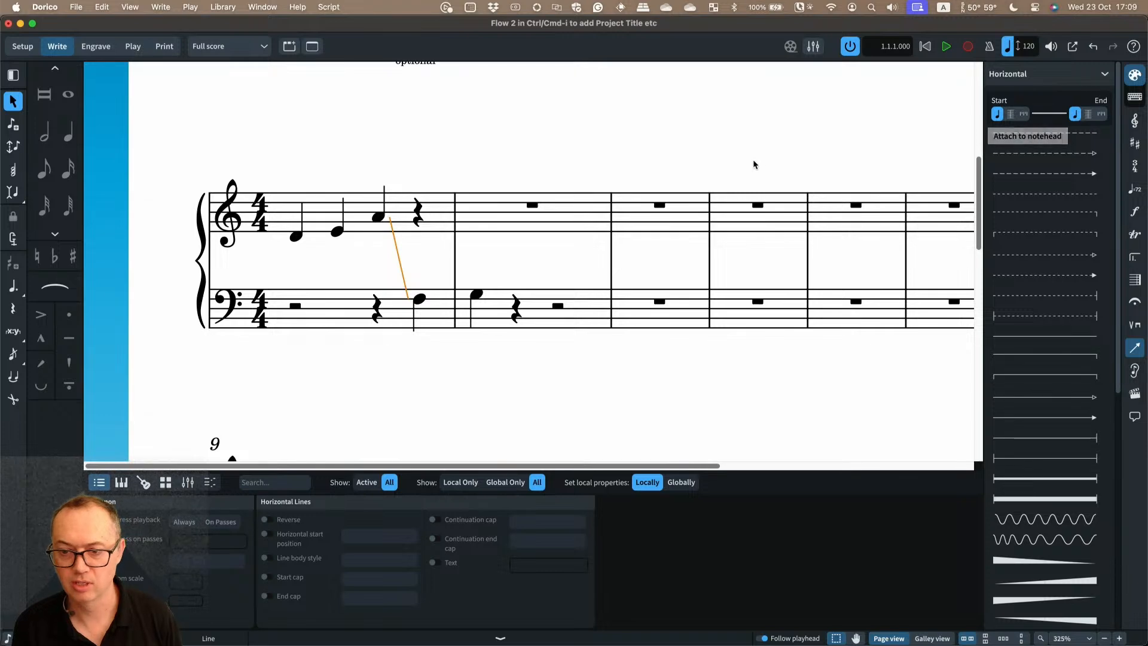
Switch to Safari and review the Scoring Notes article on adding reference pitches, through the bottom-staff notes and the 22:12 tuplet
scroll(755, 164, "up", 5)
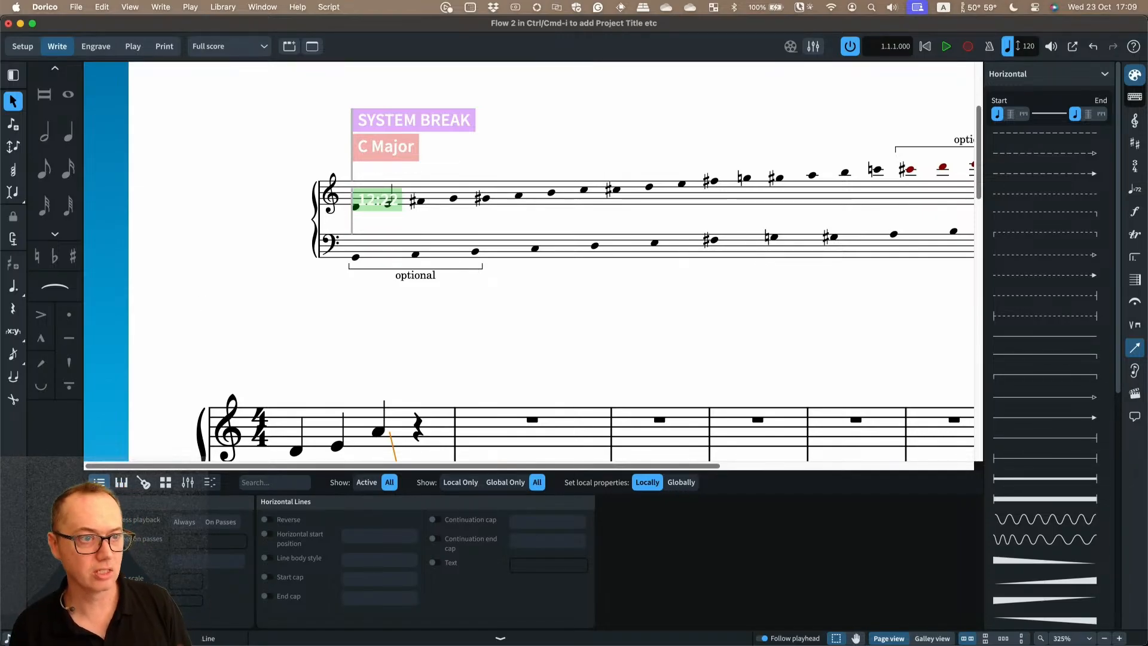
left_click_drag(0, 12, 724, 47)
scroll(484, 310, "up", 5)
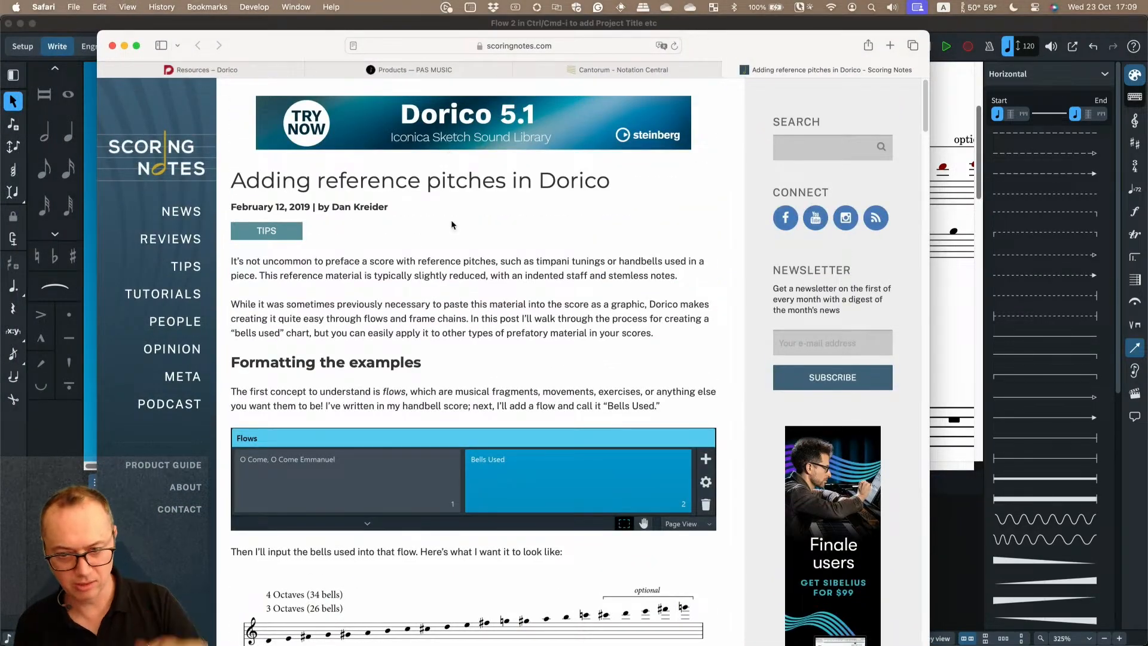
scroll(443, 261, "down", 5)
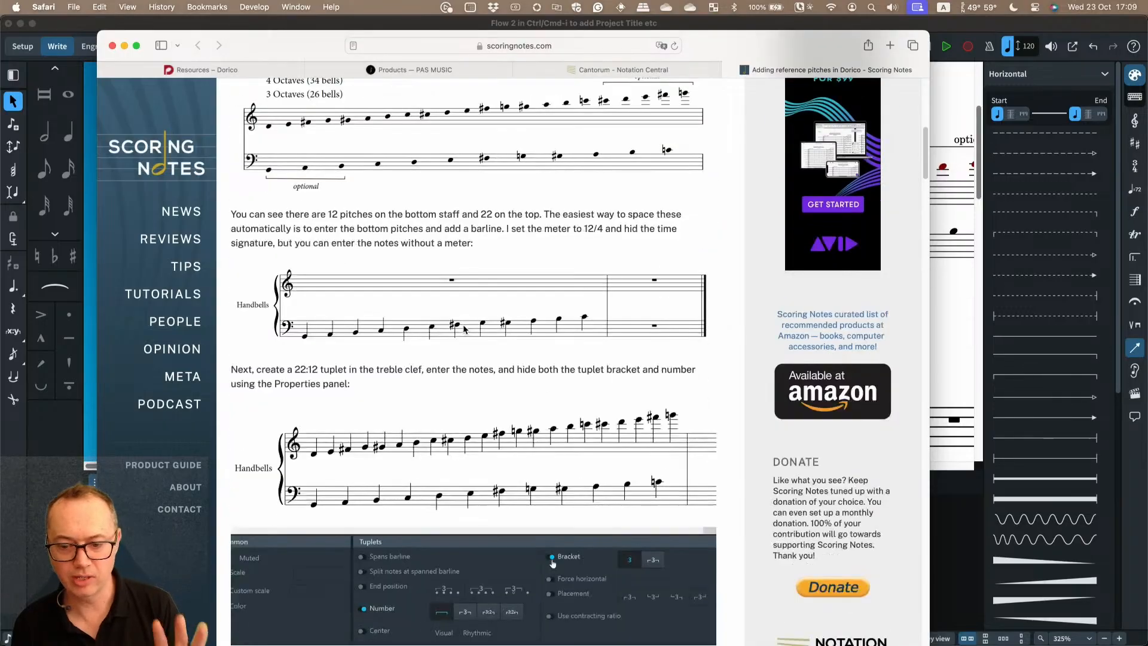
scroll(446, 308, "down", 6)
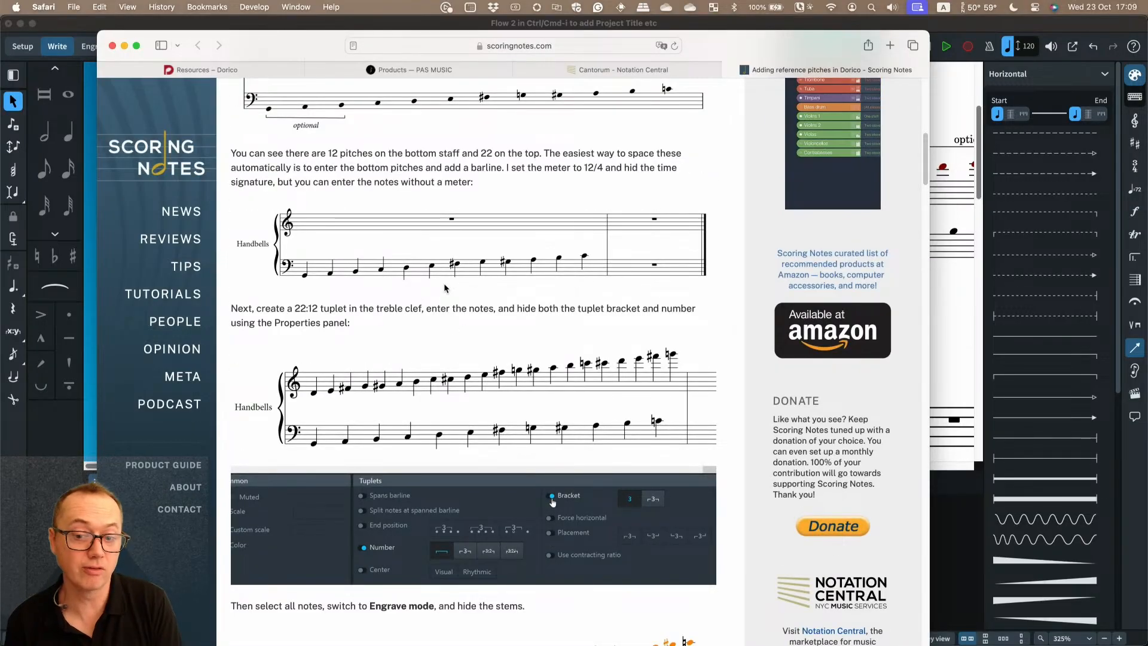
left_click_drag(745, 38, 0, 53)
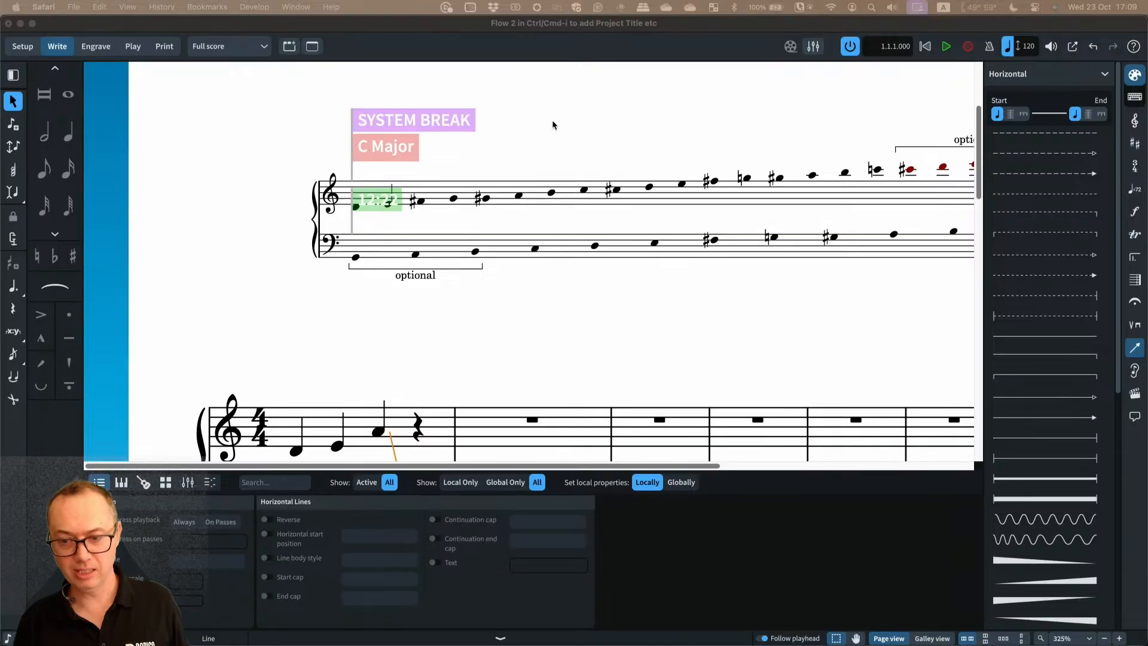
Return to the Dorico score, hide the properties area and zoom out until the full page width shows
left_click(570, 145)
scroll(569, 145, "right", 2)
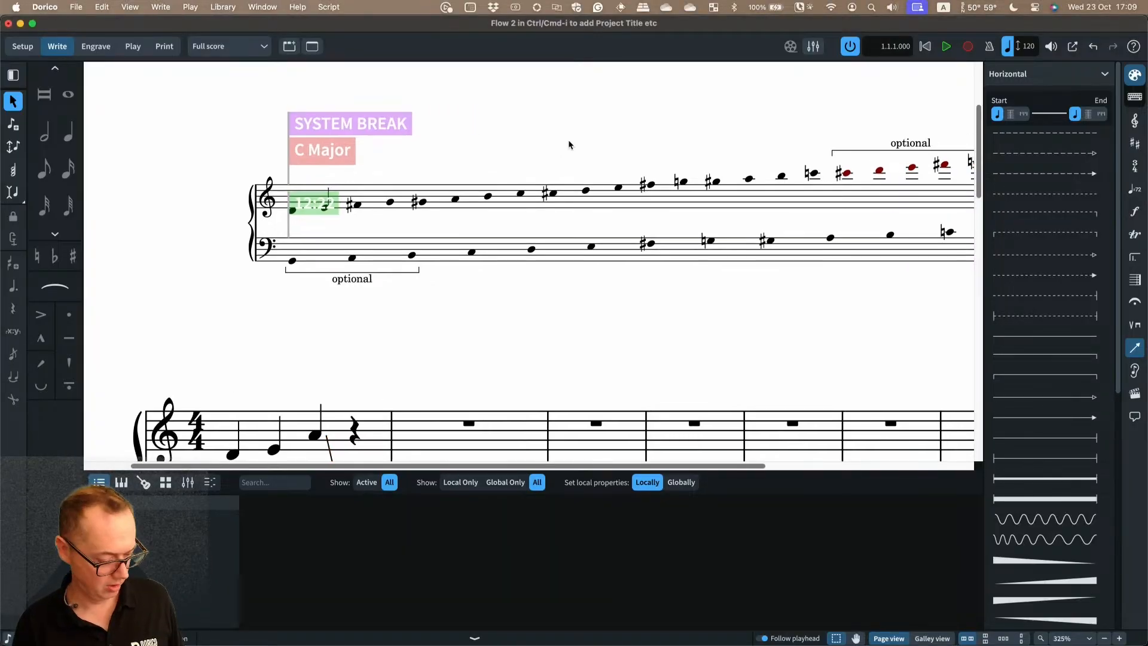
key("super+8")
scroll(569, 144, "up", 2)
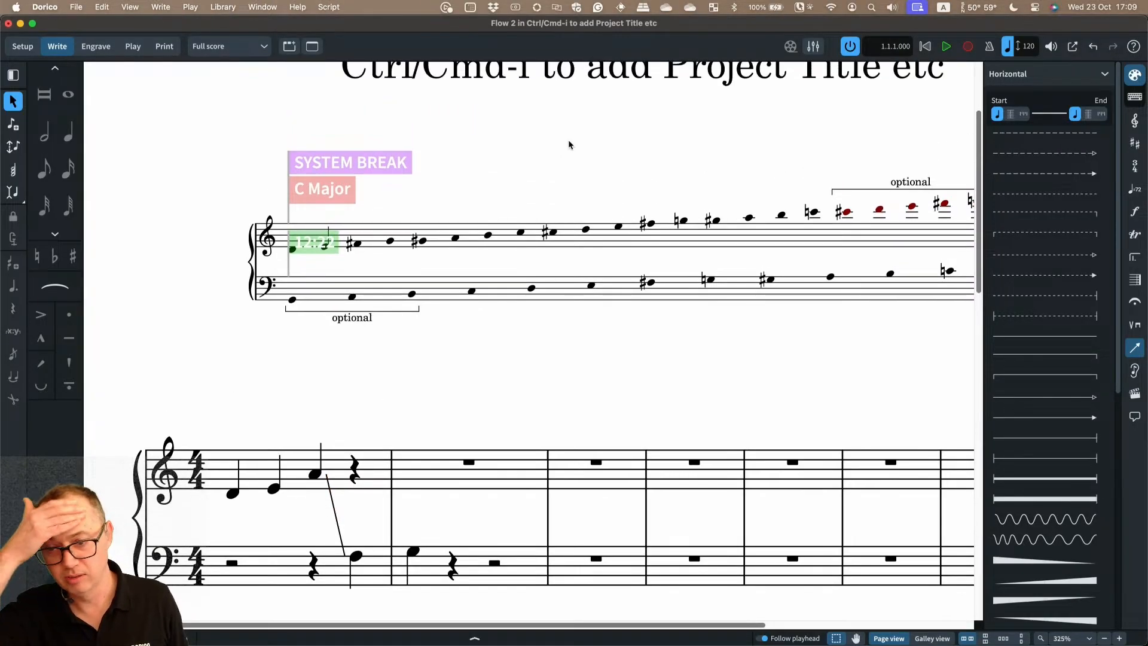
key("super+minus")
key("super+minus")
key("super+minus")
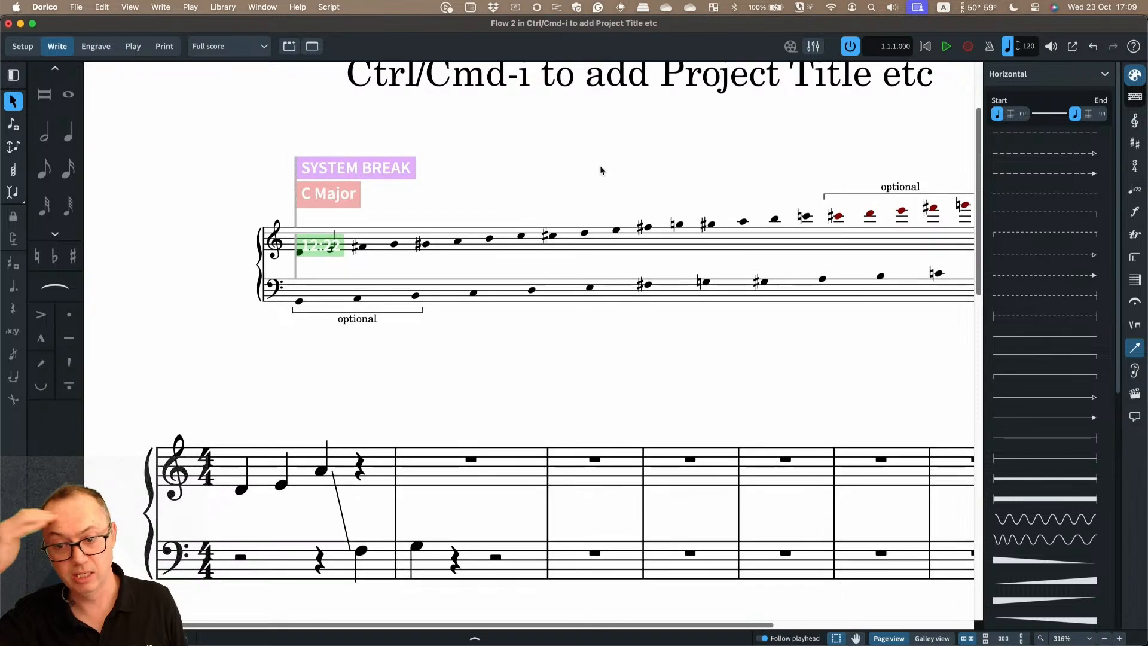
key("super+minus")
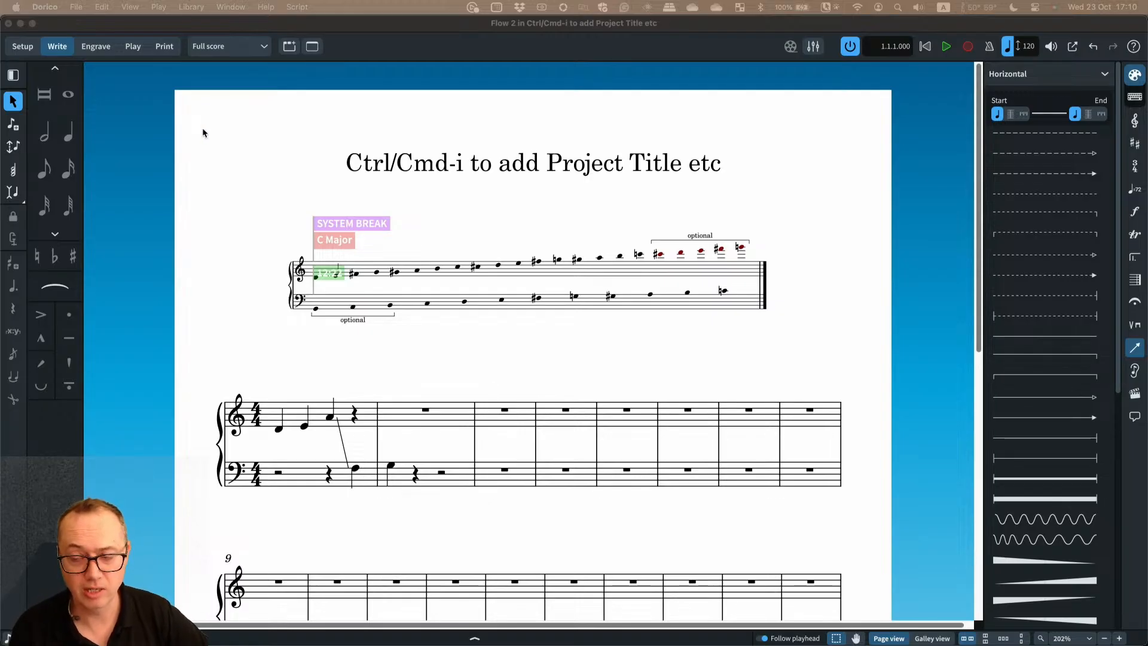
left_click(236, 124)
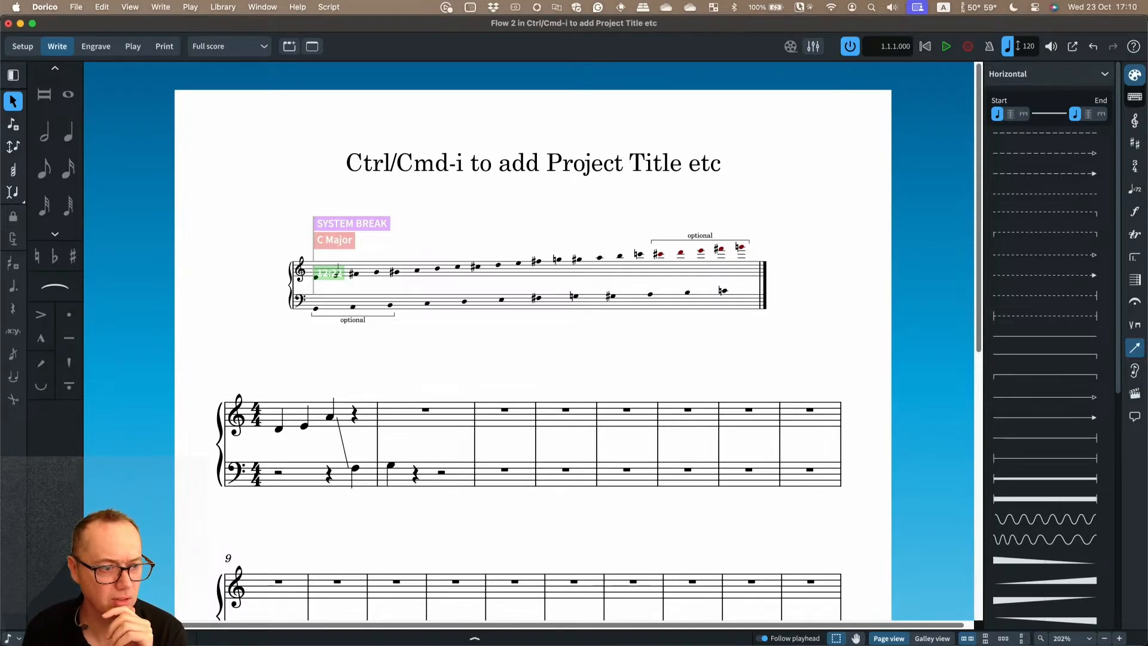
scroll(562, 357, "down", 2)
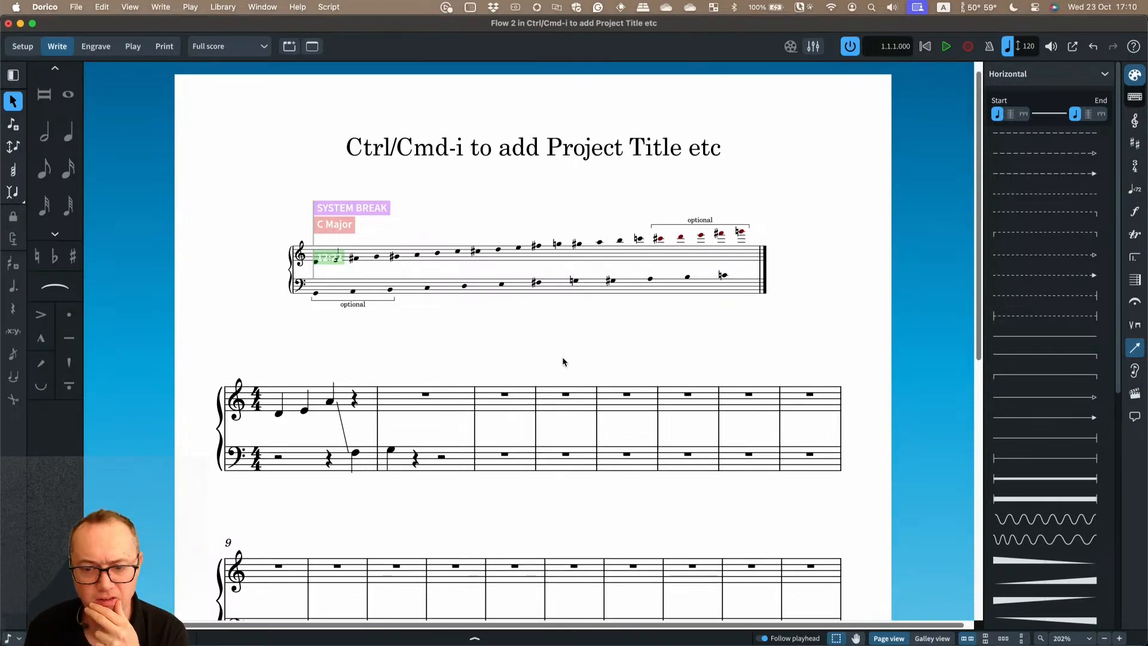
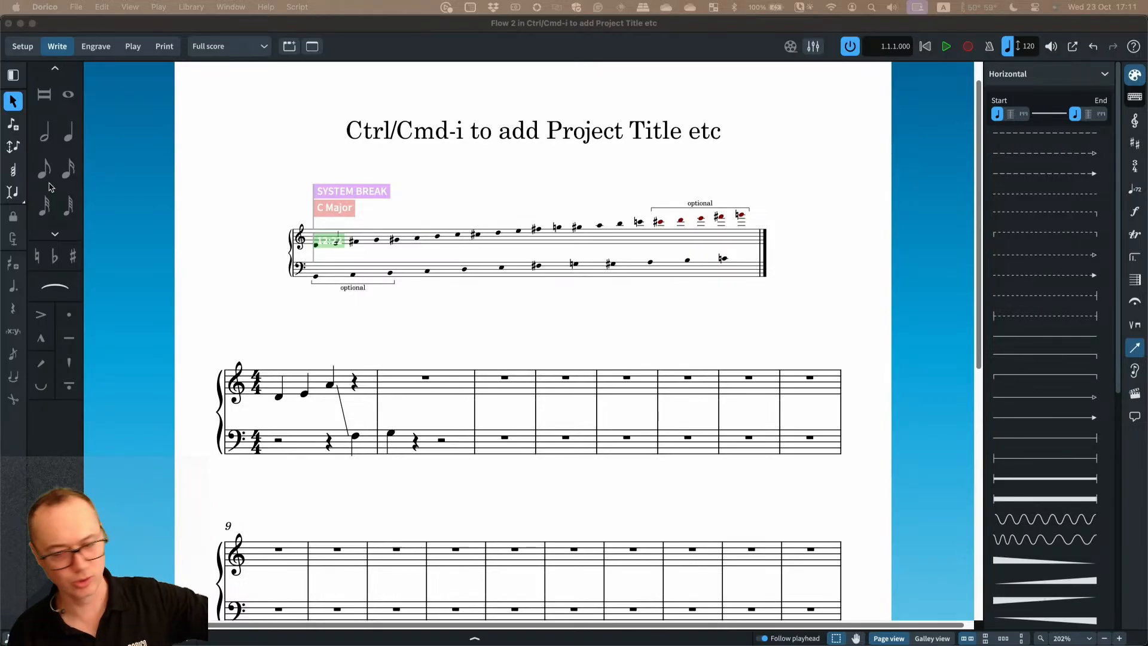
Show the playing techniques and expand the Choral category to reveal the handbell symbols
left_click(423, 317)
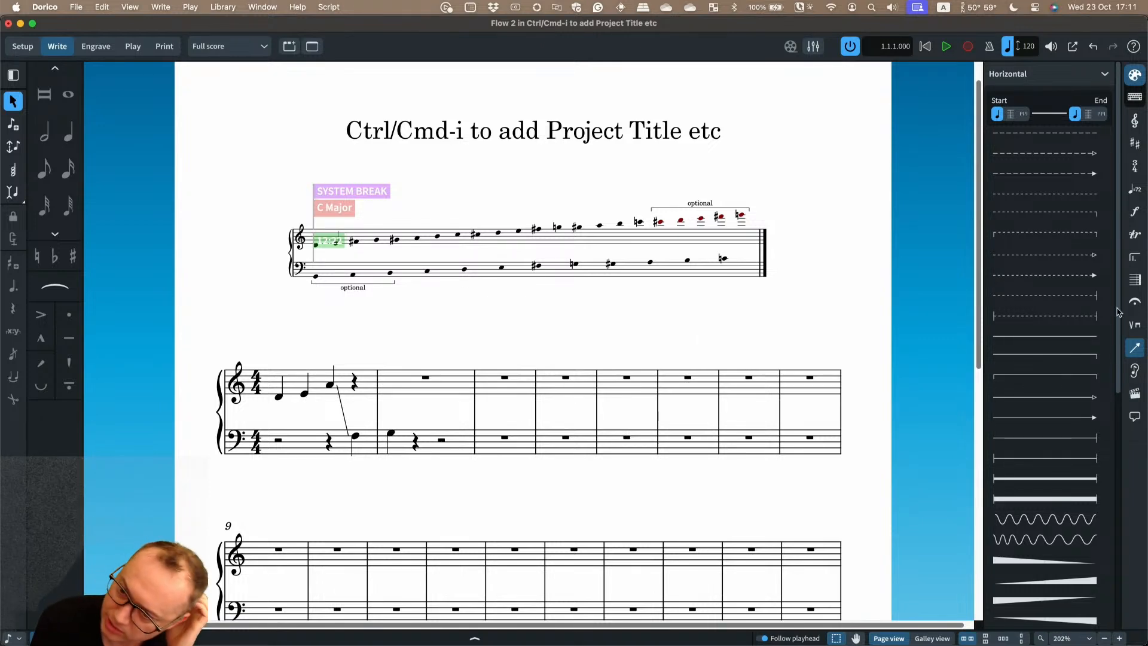
left_click(1134, 325)
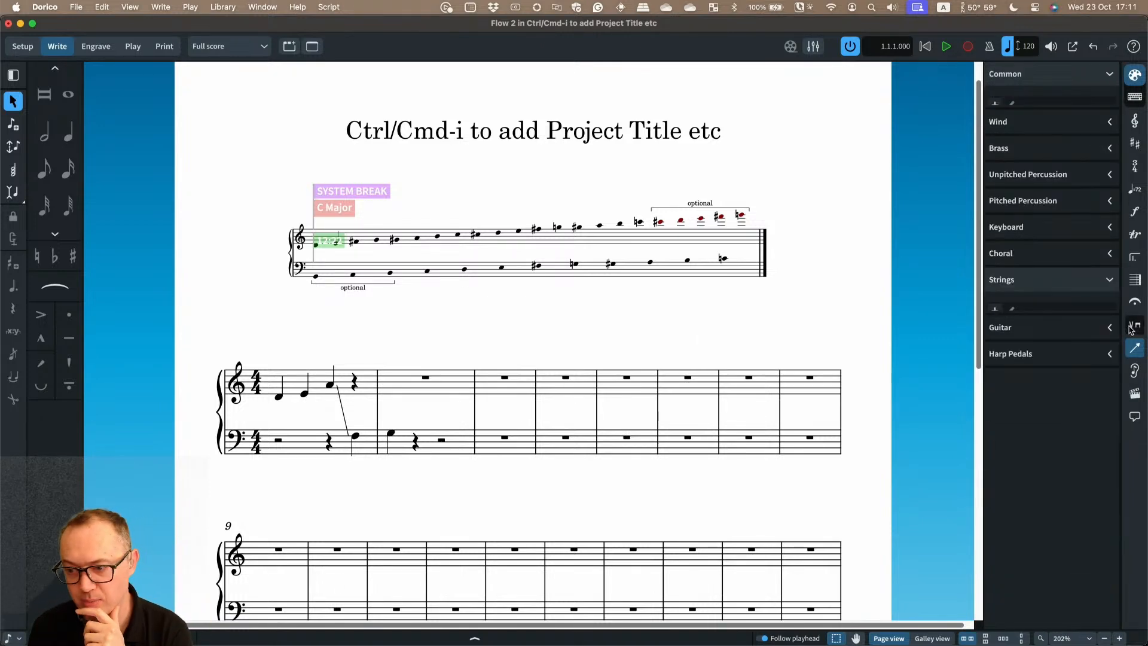
scroll(1025, 456, "down", 2)
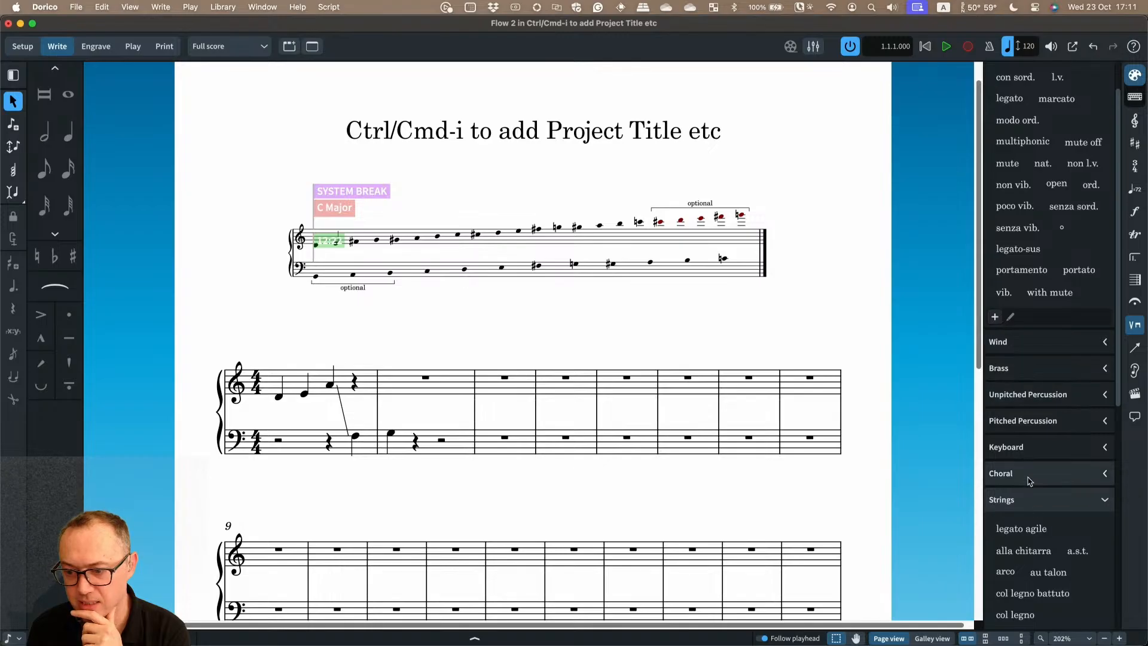
left_click(1031, 467)
scroll(1039, 440, "down", 5)
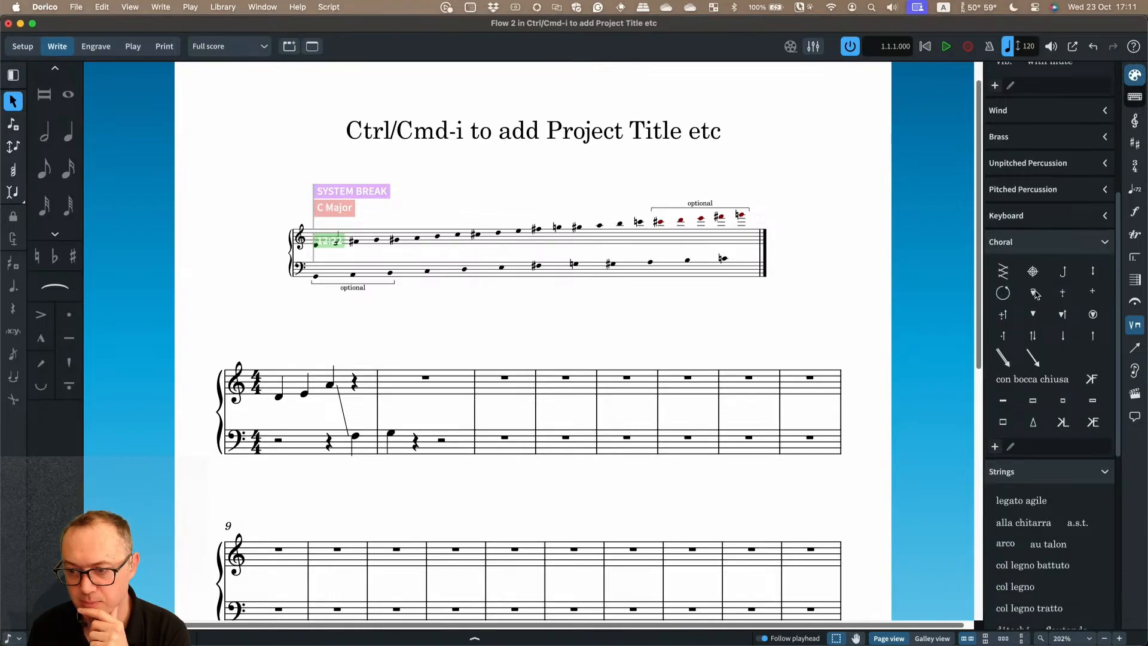
Try handbell technique symbols on the treble E, settling on Mallet lift, and add Mallet lift to the treble A as well
left_click(304, 393)
left_click(1063, 271)
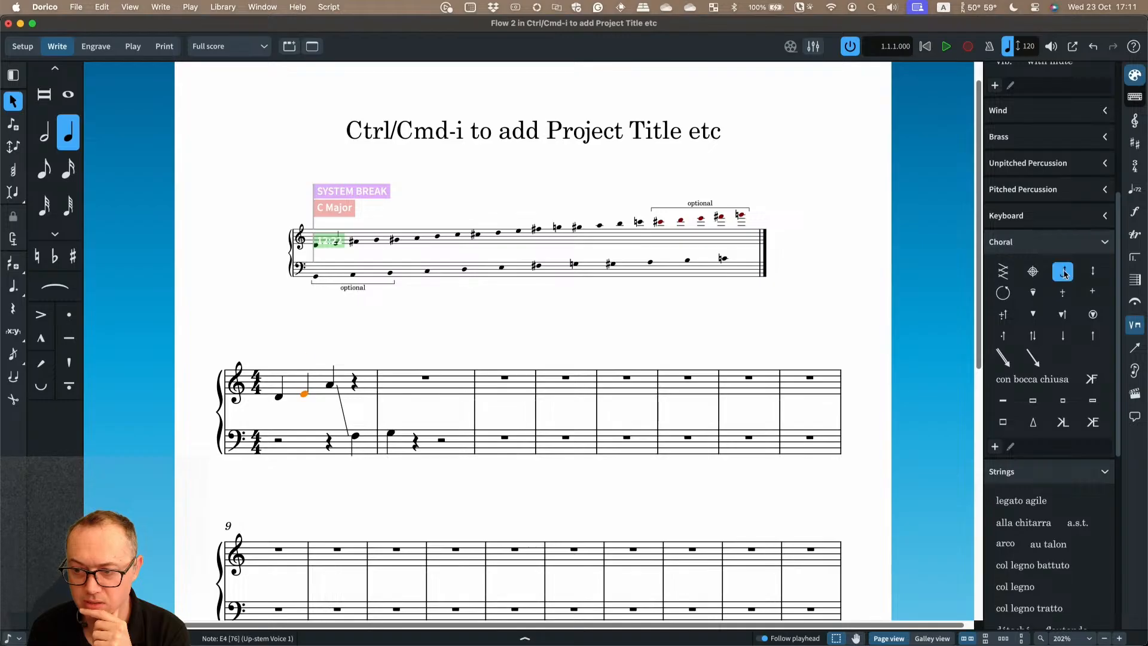
left_click(1064, 315)
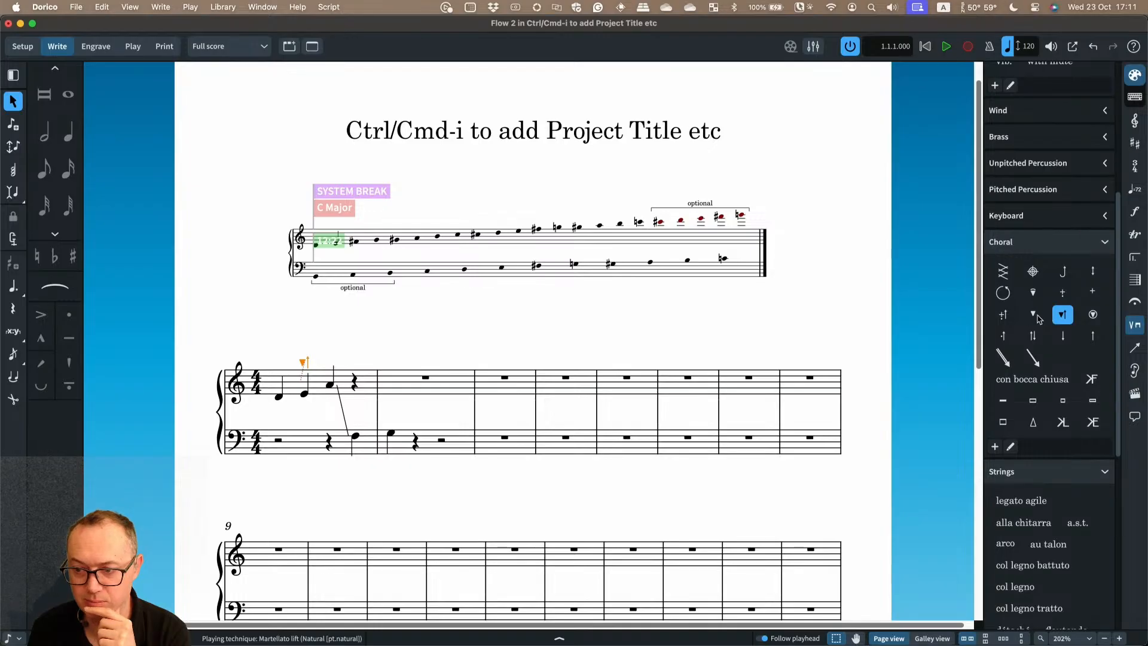
left_click(1005, 317)
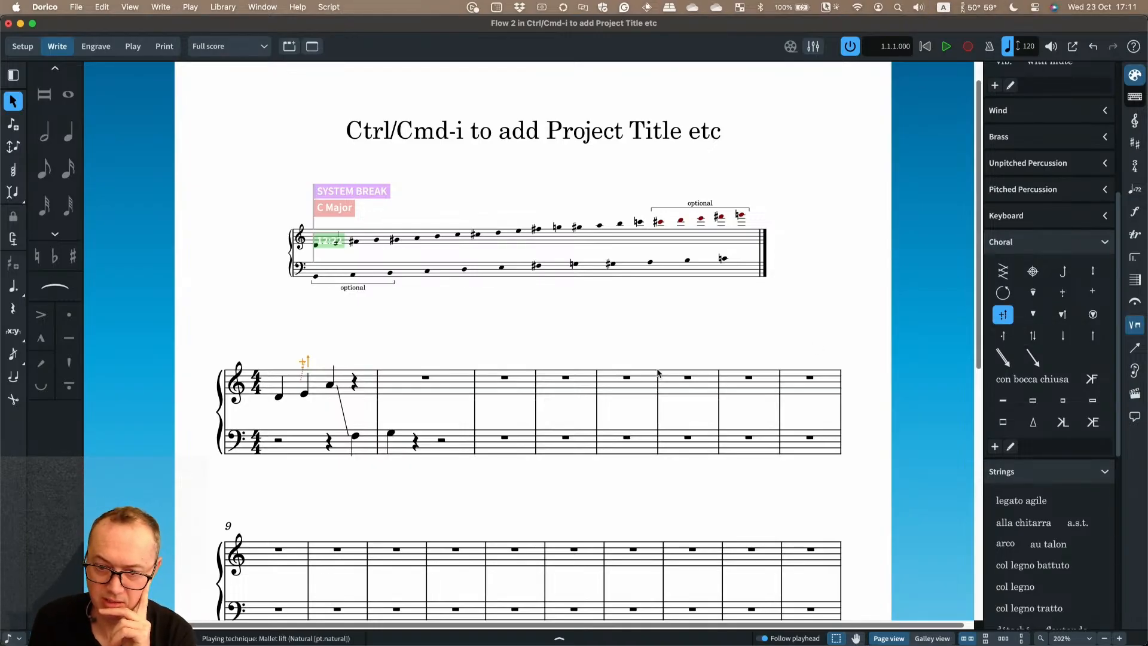
left_click(331, 385)
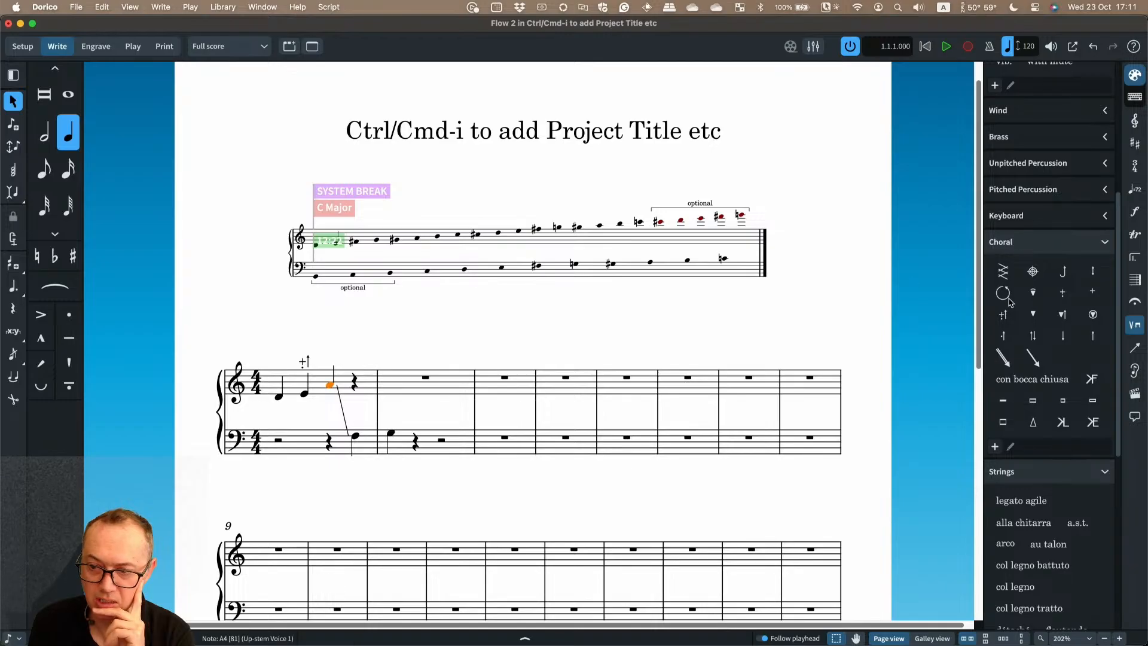
left_click(1003, 316)
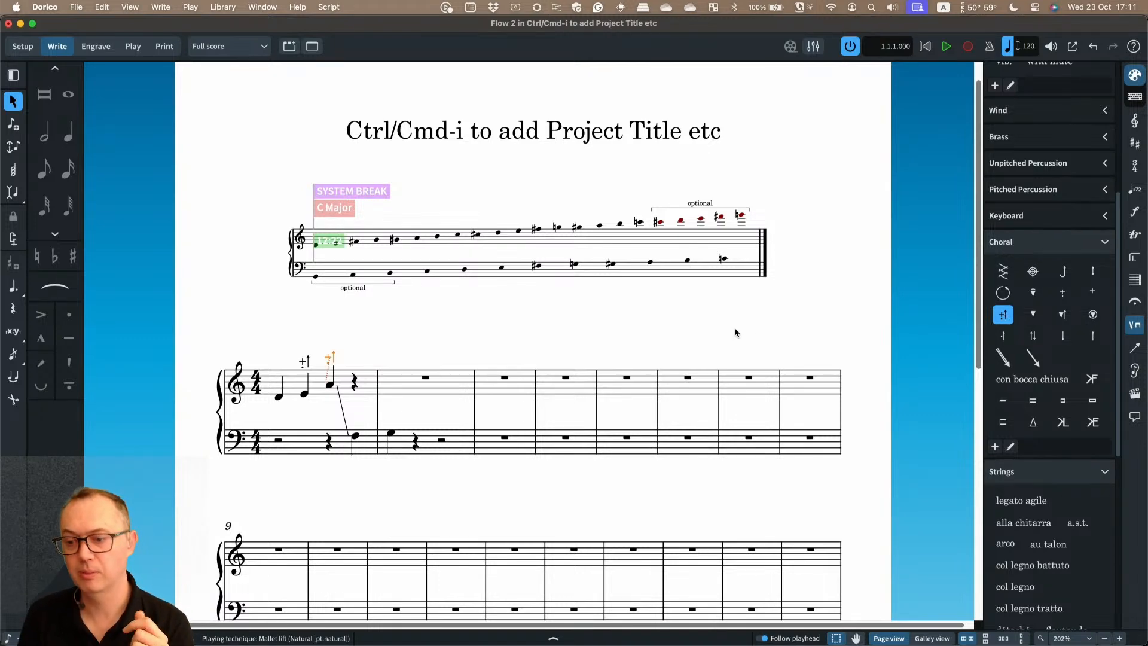
Try the martellato playing technique on the first treble note D
left_click(279, 398)
key("shift+p")
type("mar")
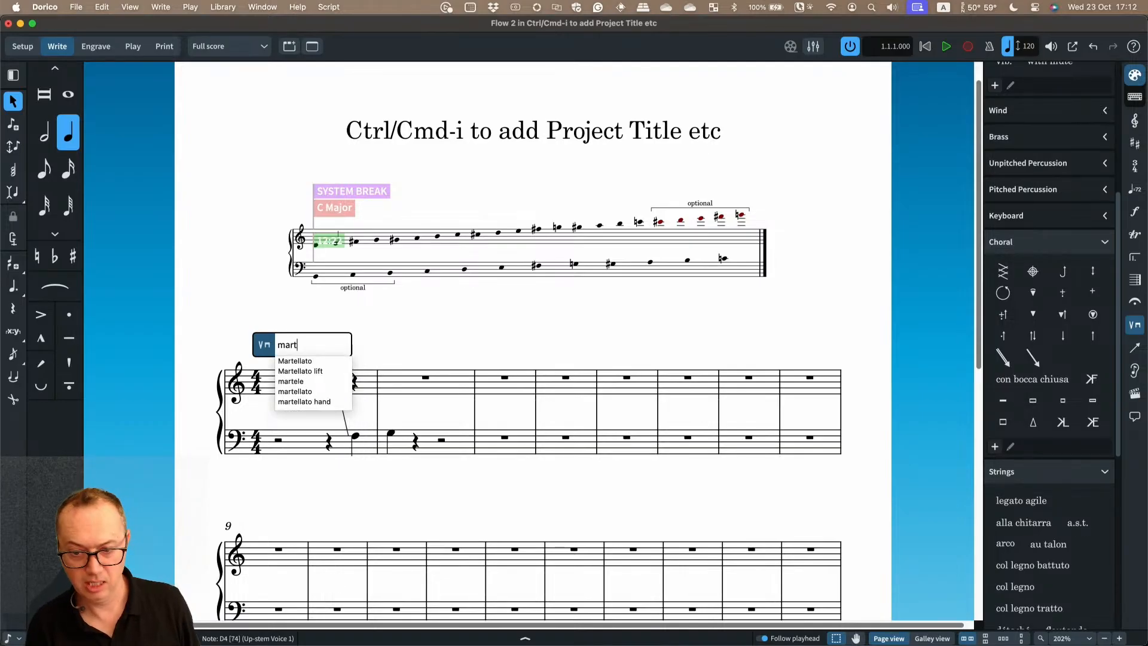
type("to")
key("Return")
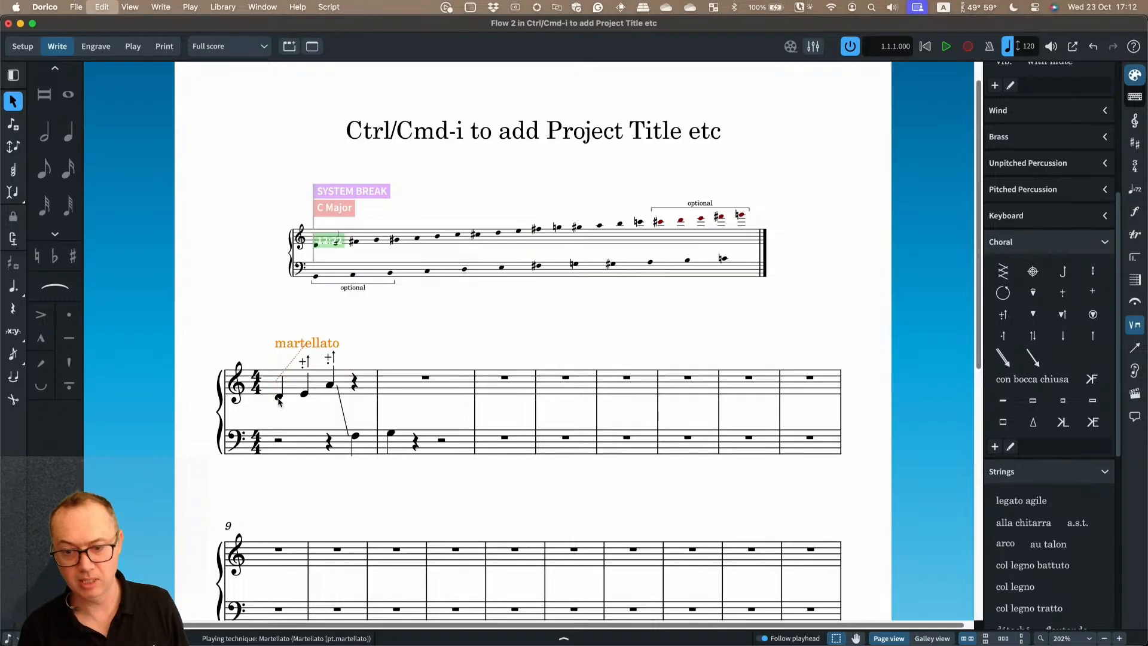
key("super+z")
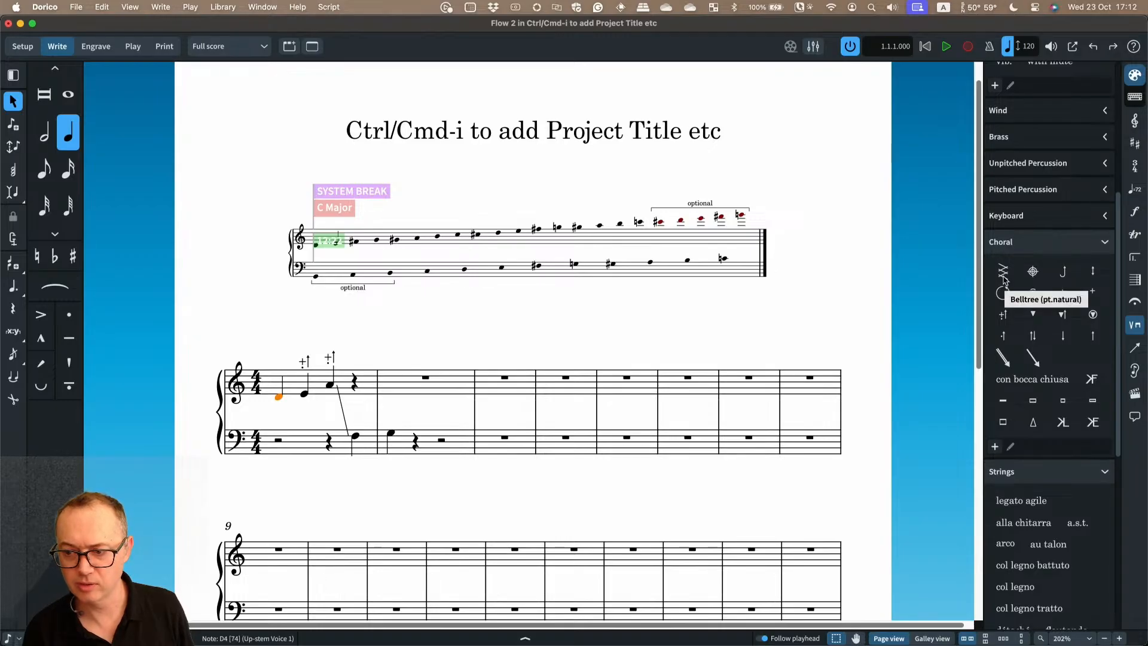
Add the belltree playing technique to the first treble note D
key("shift+p")
type("be")
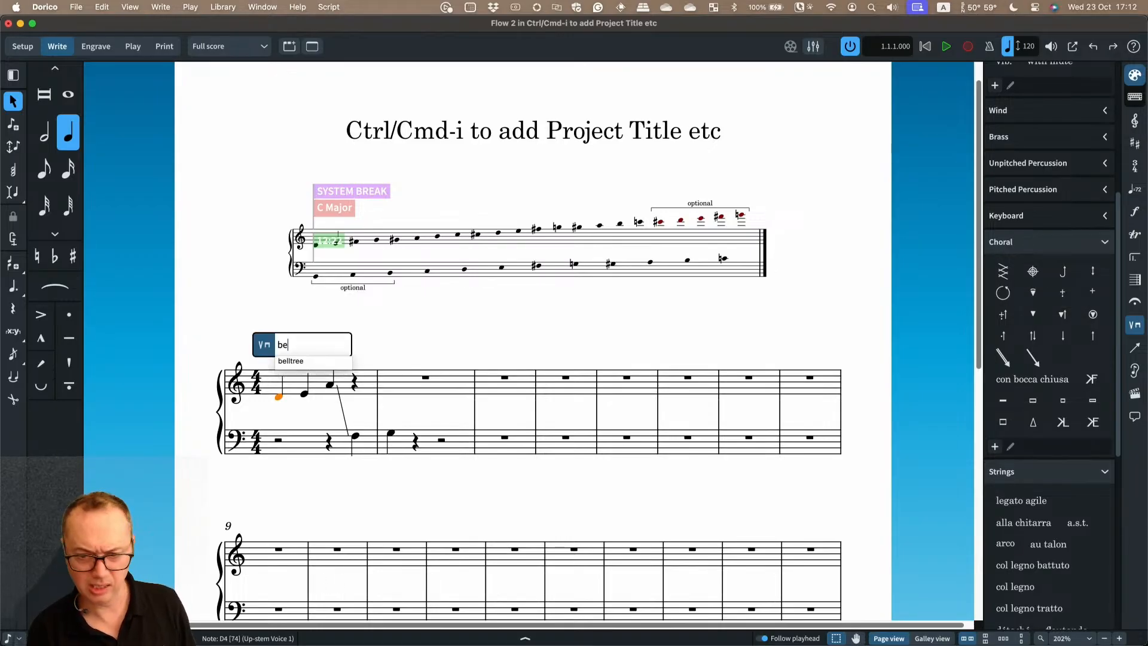
type("lltree")
key("Return")
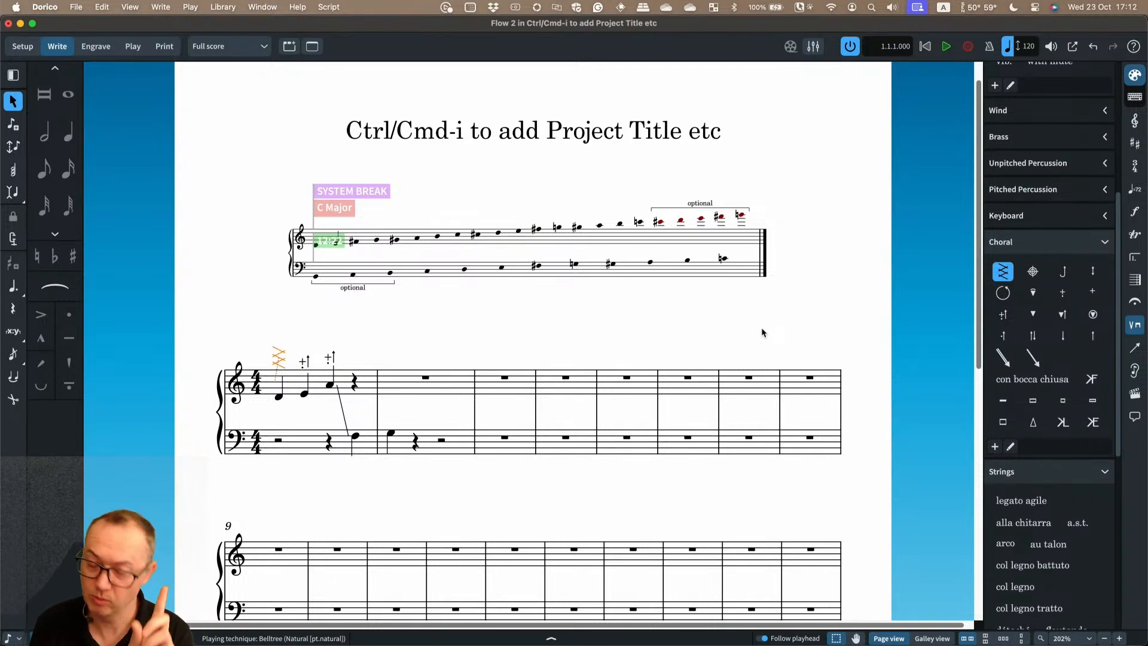
Examine the Playback Techniques differences between this project and the user library in the Library Manager, and close it
left_click(222, 7)
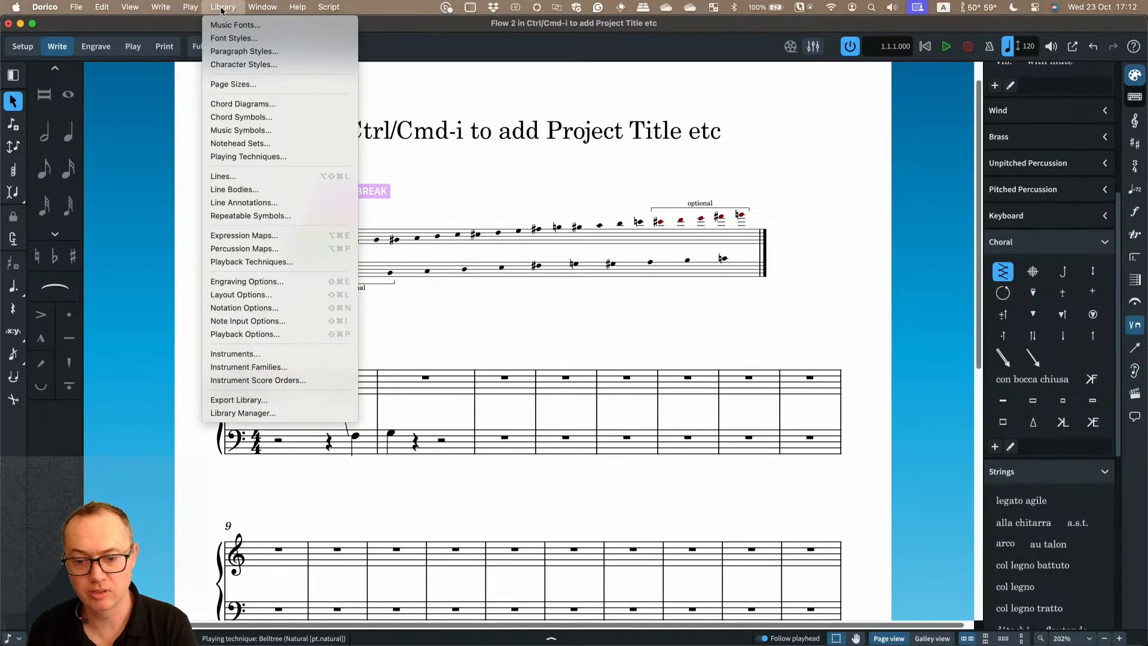
left_click(275, 412)
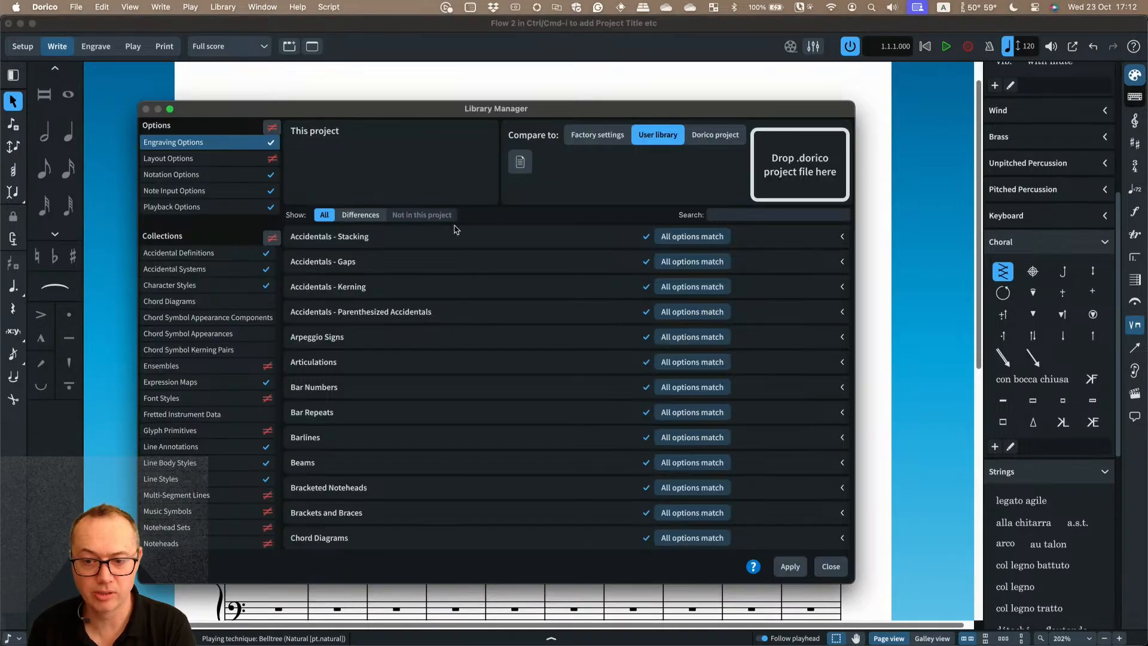
left_click(360, 217)
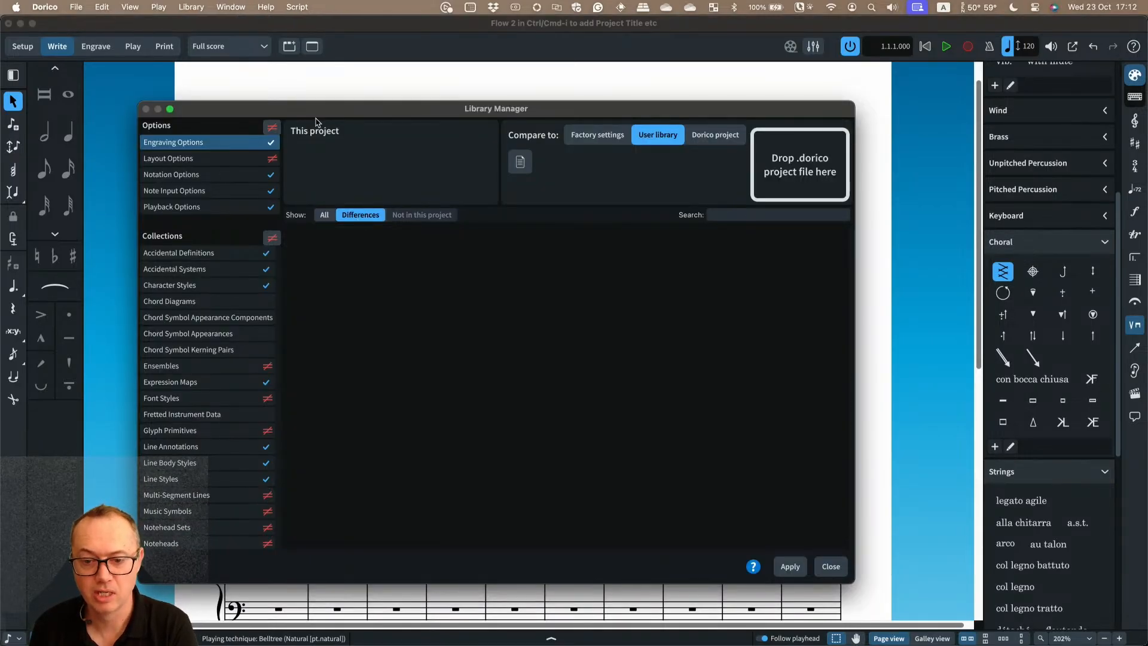
scroll(213, 442, "down", 1)
scroll(213, 441, "down", 10)
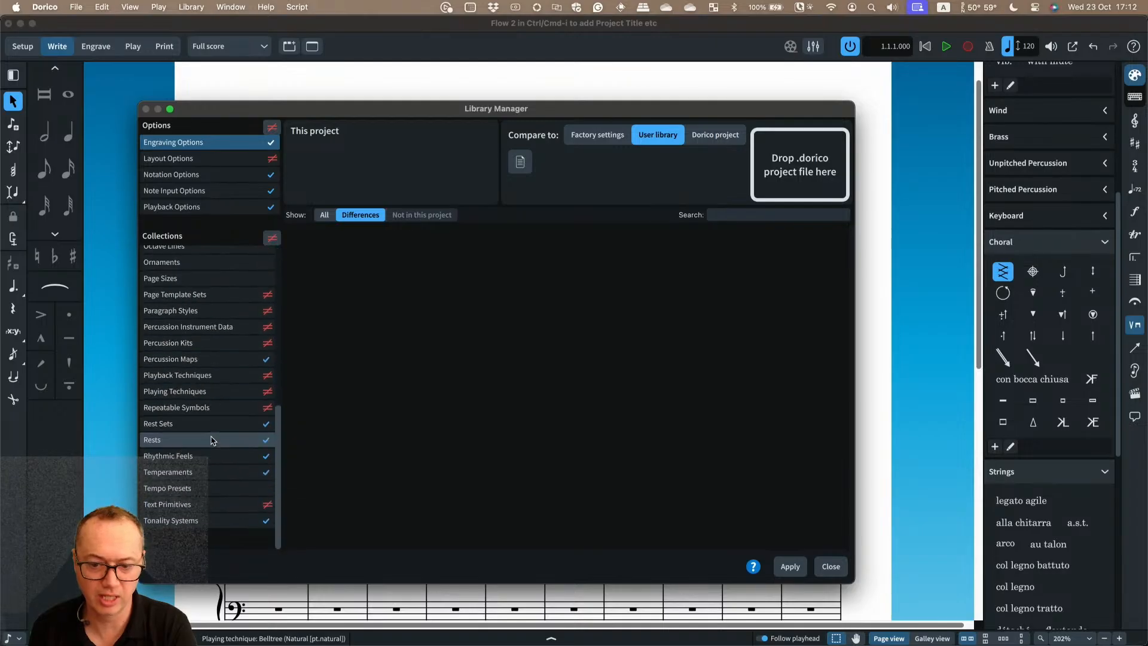
left_click(205, 401)
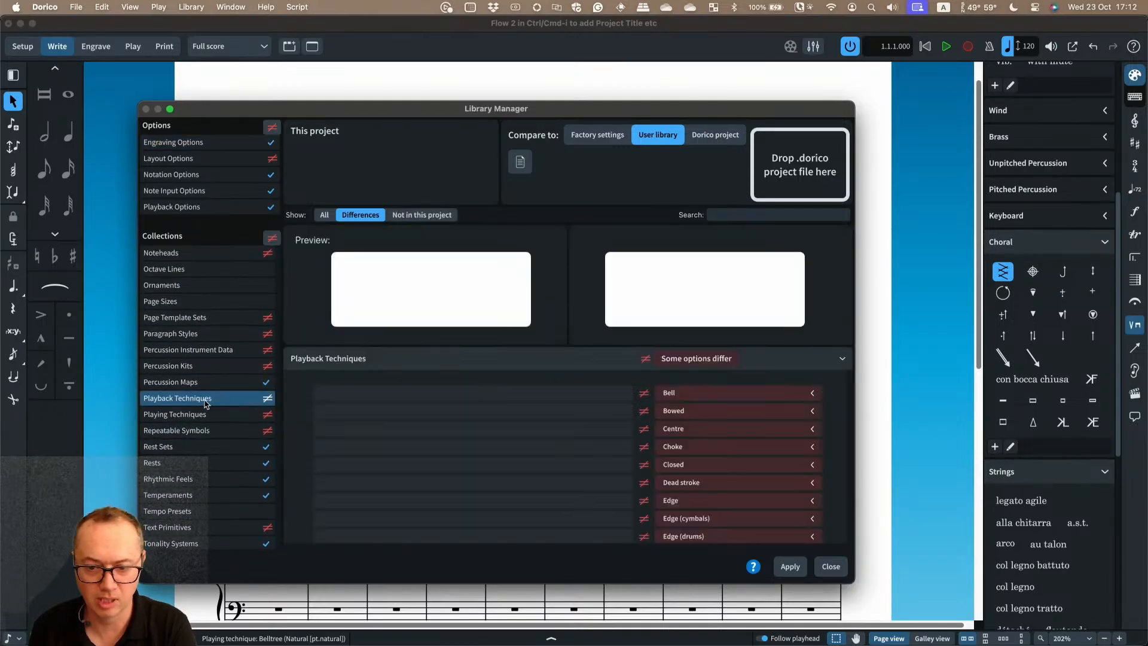
scroll(587, 469, "down", 5)
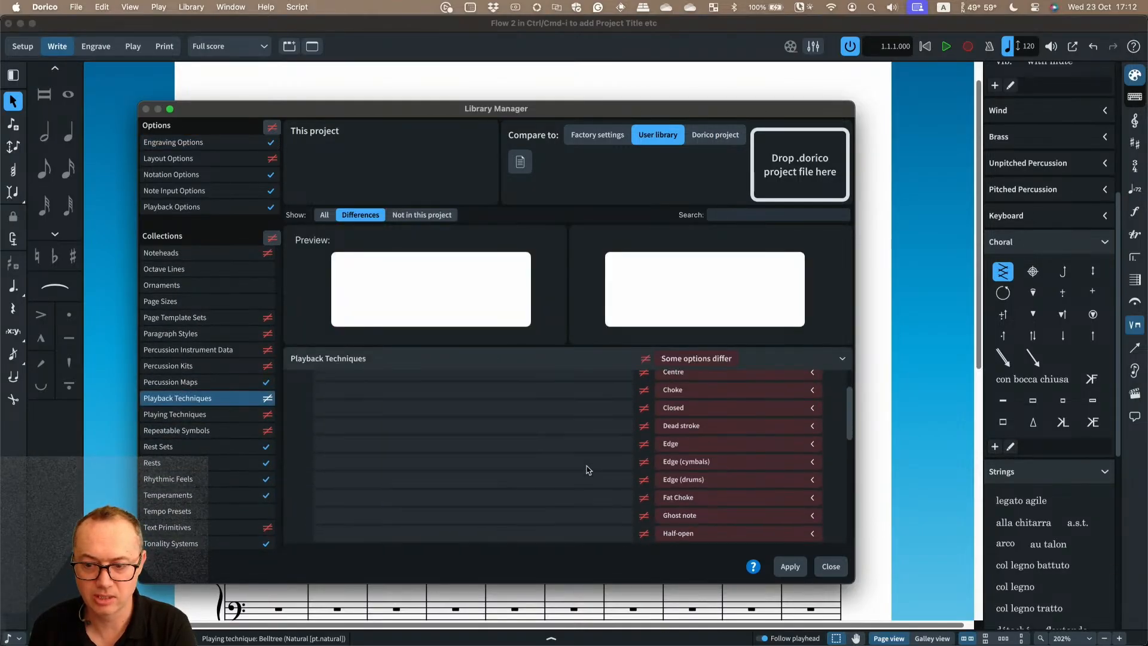
scroll(751, 477, "up", 5)
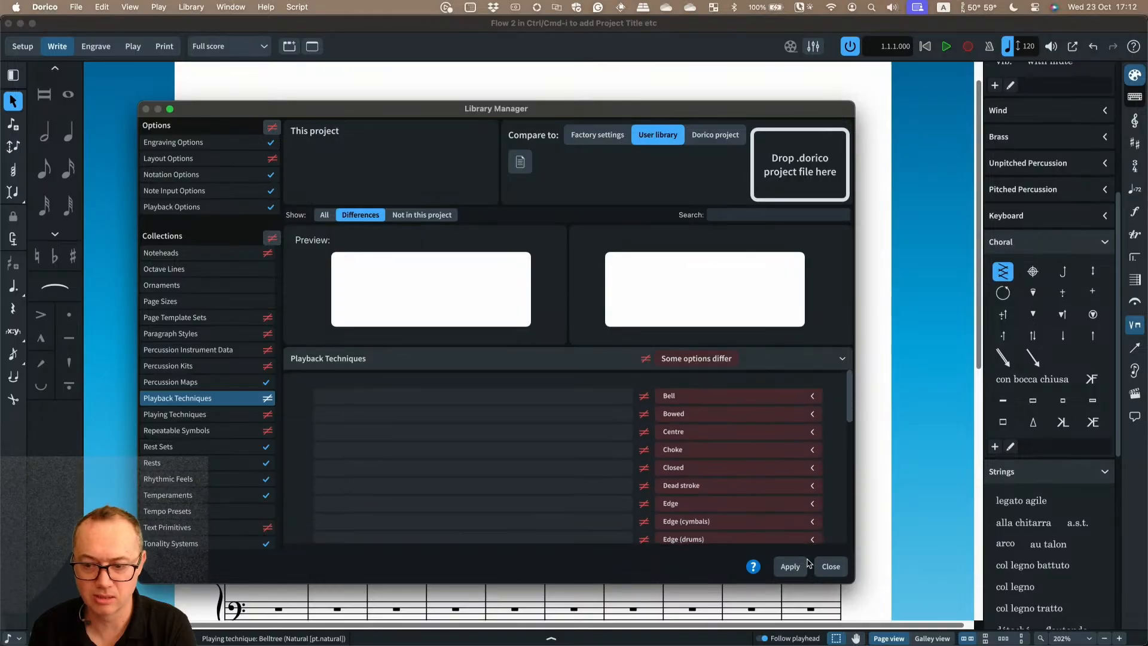
left_click(830, 567)
left_click(523, 181)
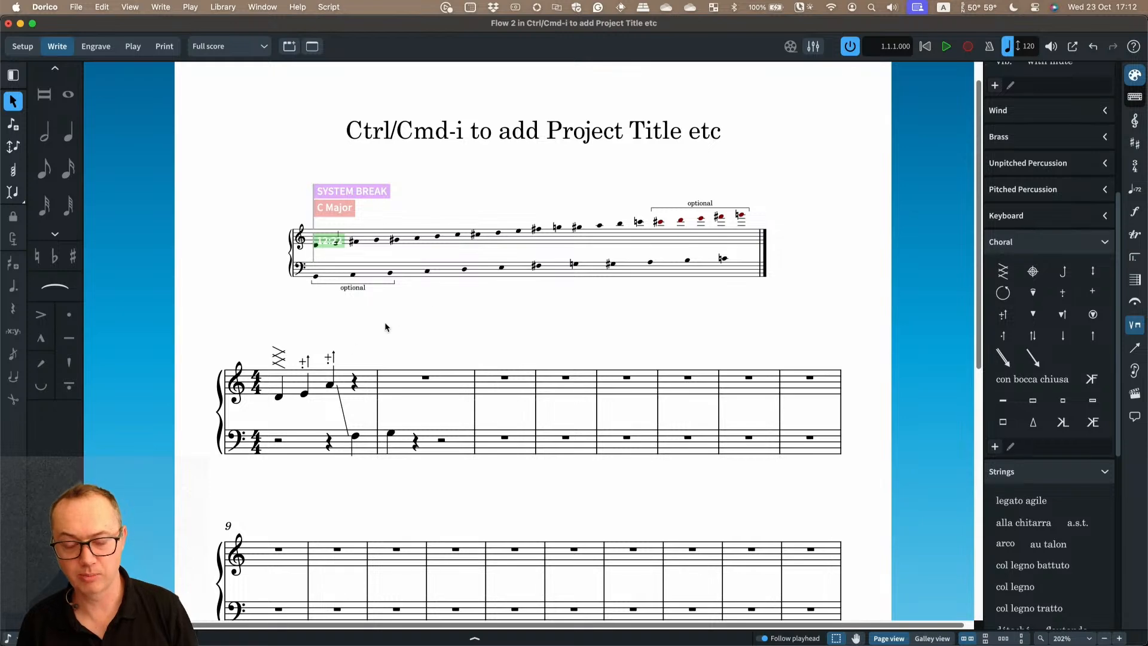
Start a new Choral playing technique named Belltree and set its type to Glyph
left_click(333, 361)
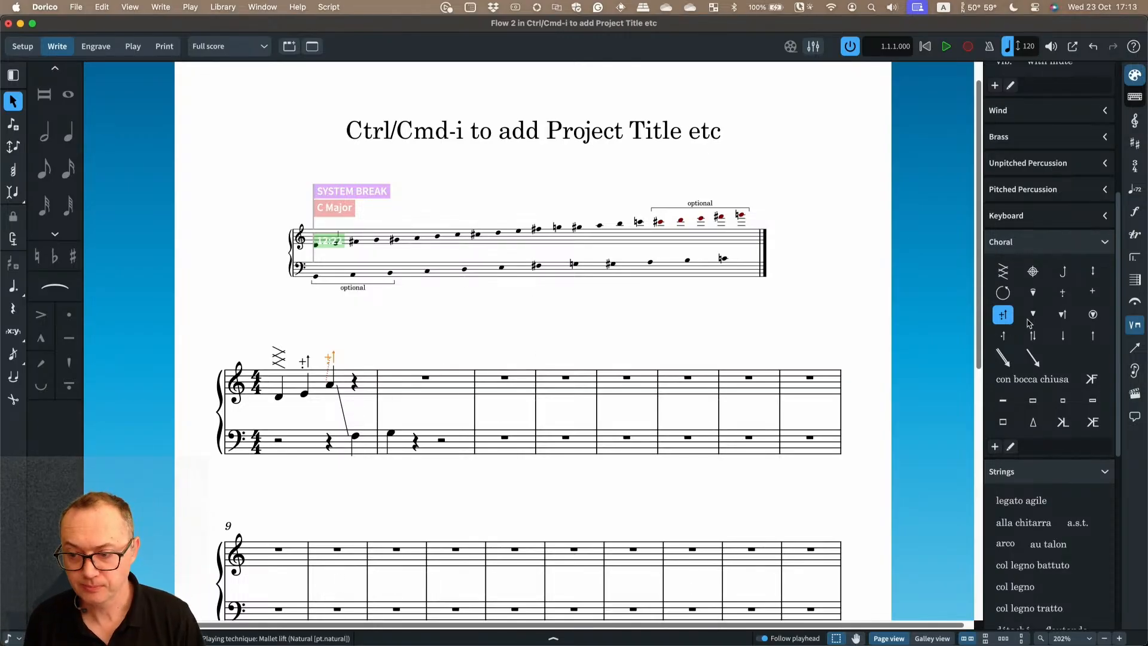
left_click(996, 448)
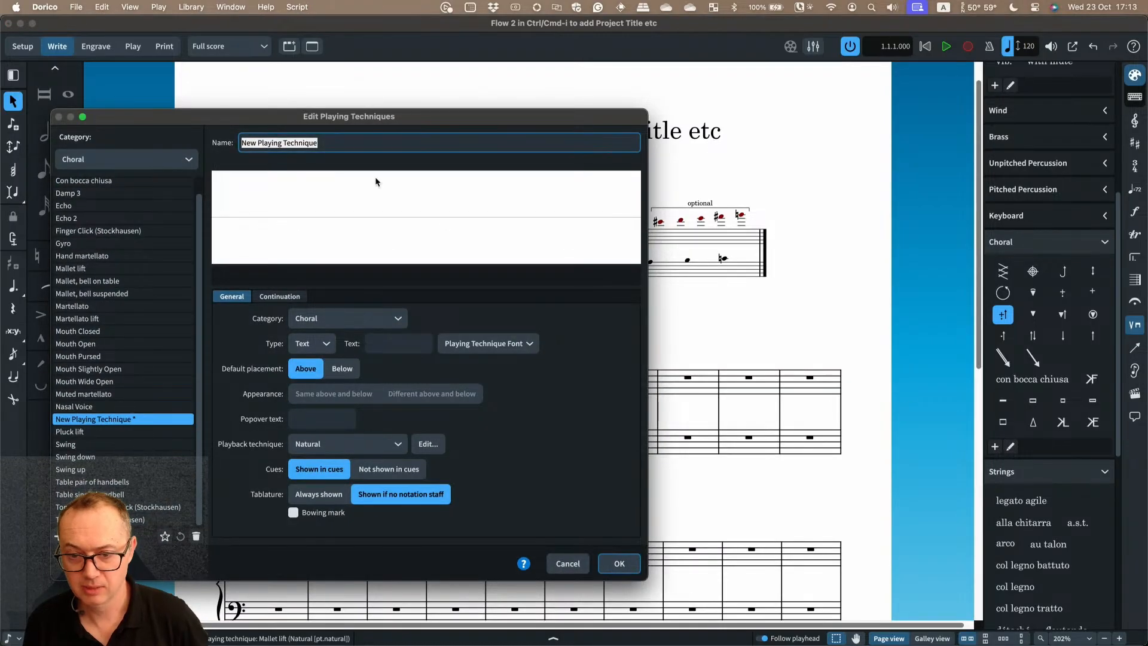
left_click_drag(288, 123, 448, 113)
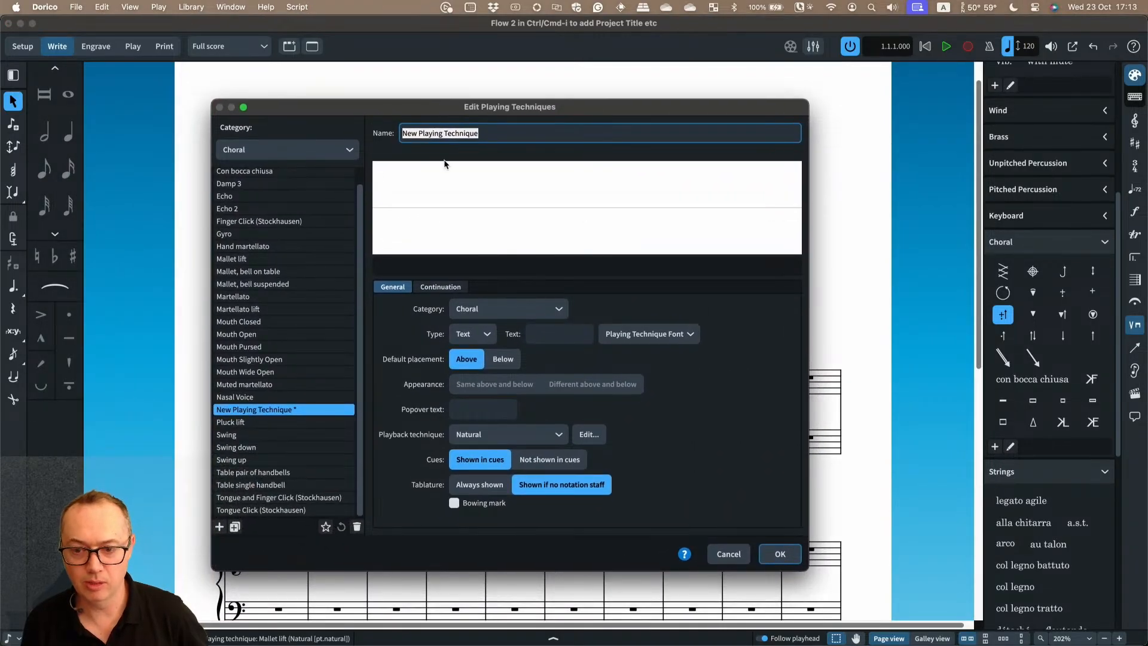
type("Belltree")
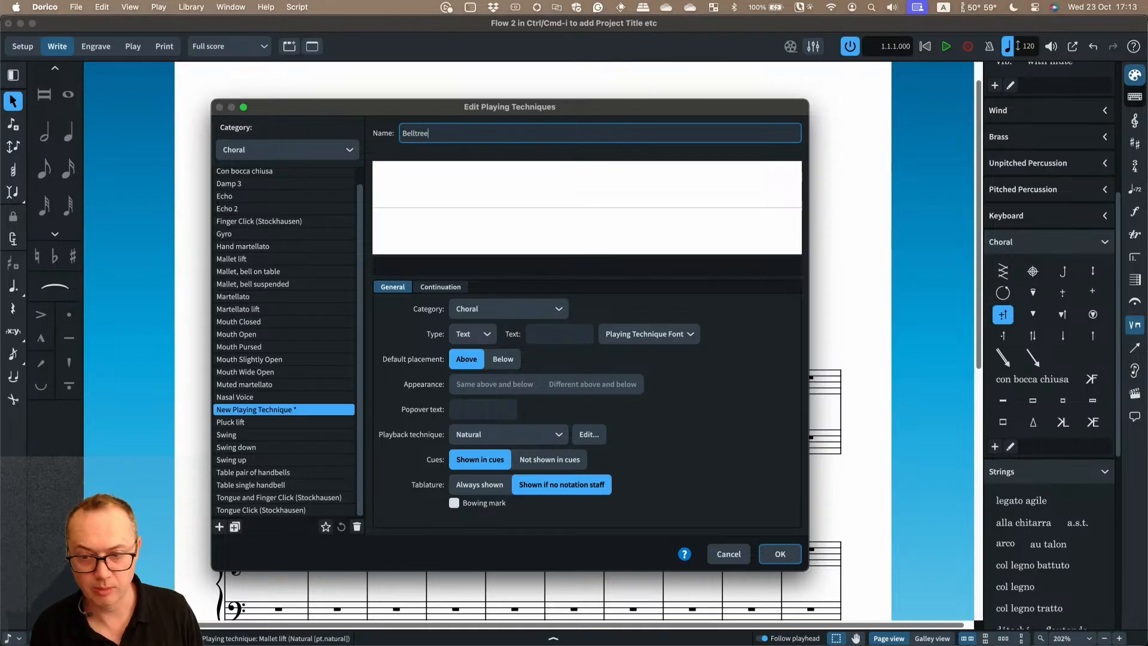
key("Tab")
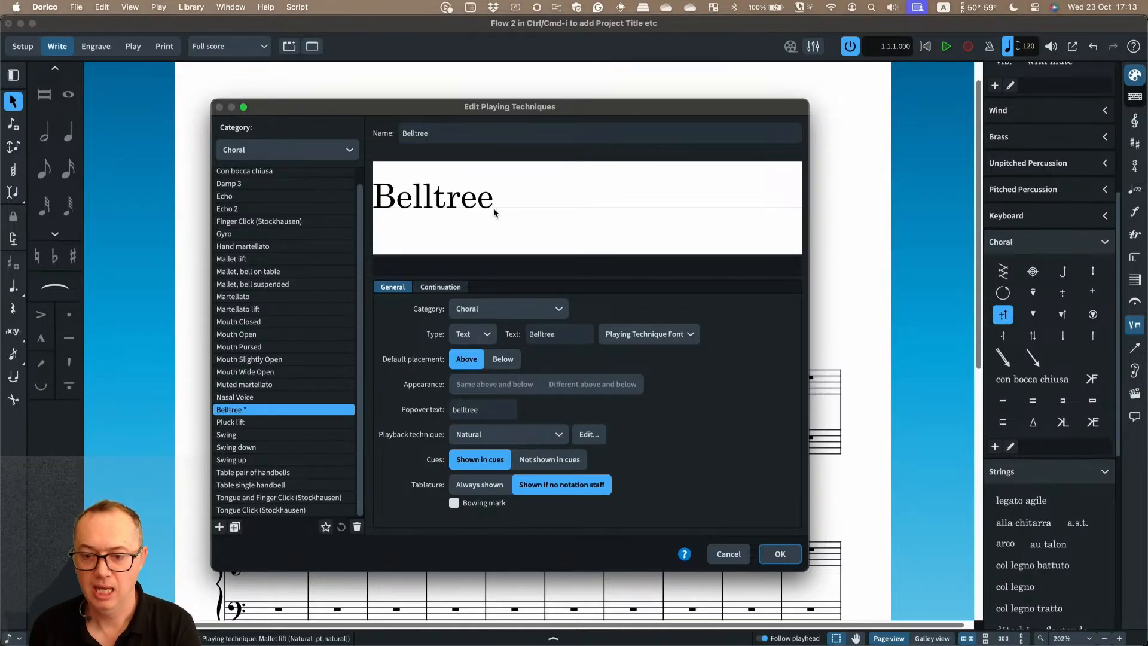
left_click(479, 336)
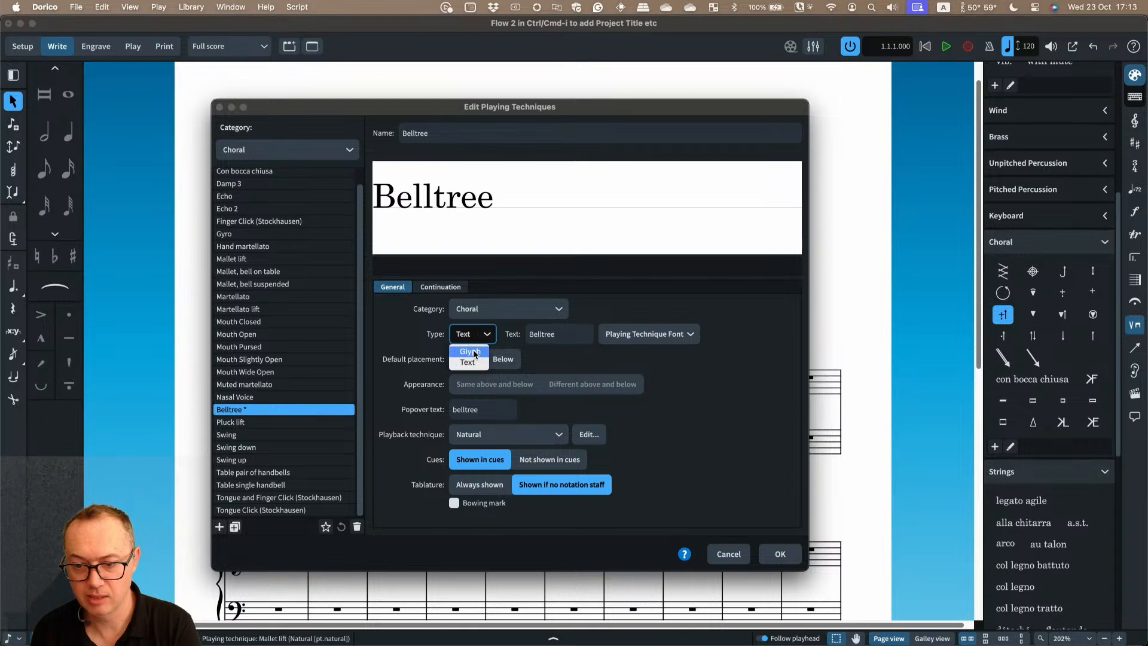
left_click(470, 352)
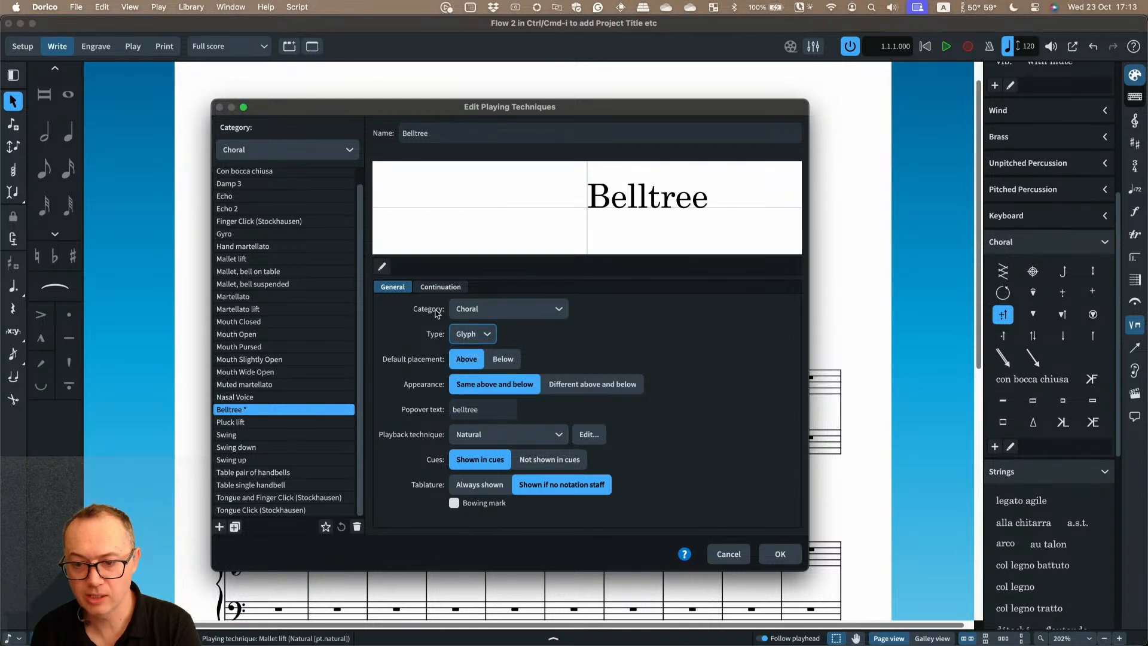
Clear the default text from the Belltree symbol and switch the available glyphs to the Handbells (U+E810–U+E82F) range
left_click(383, 268)
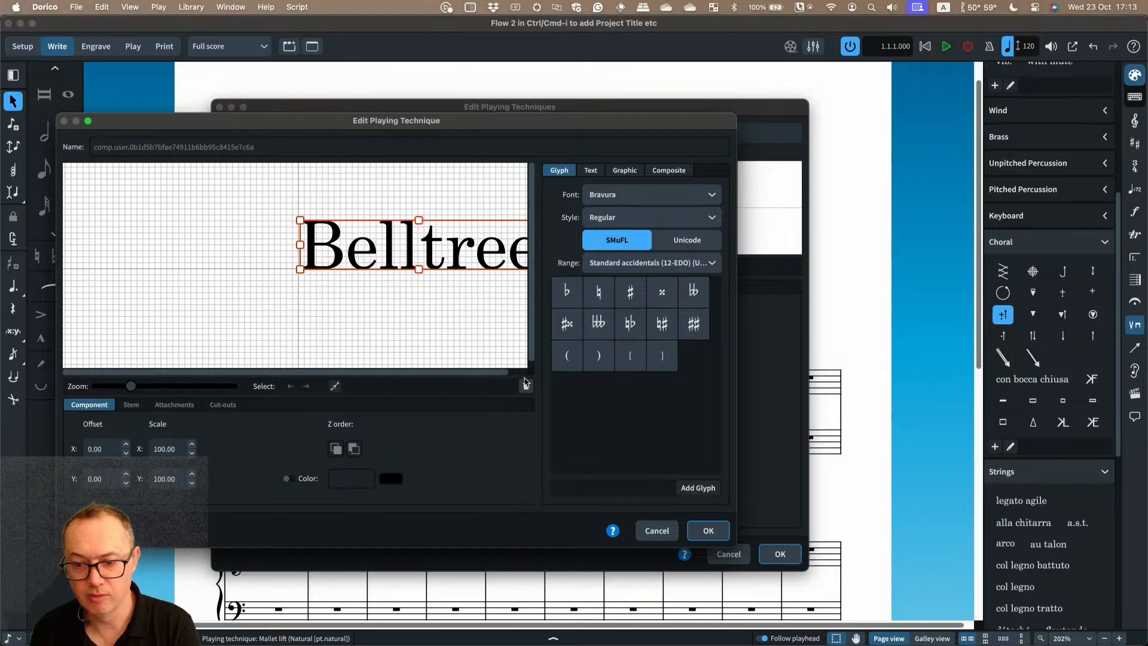
left_click(525, 387)
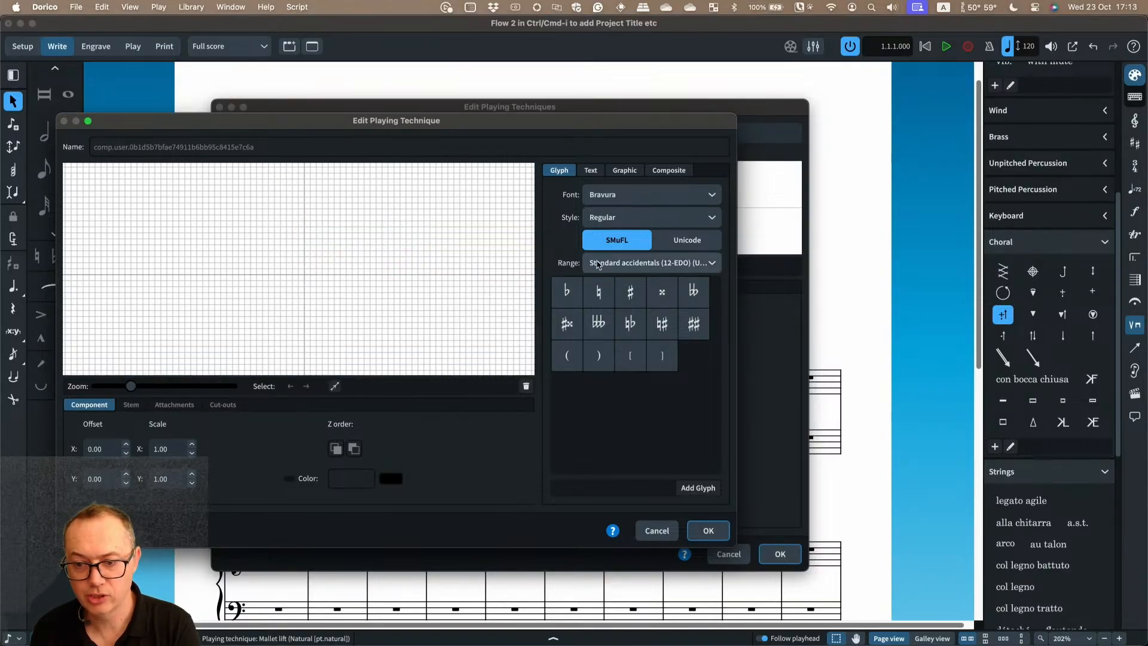
left_click(603, 264)
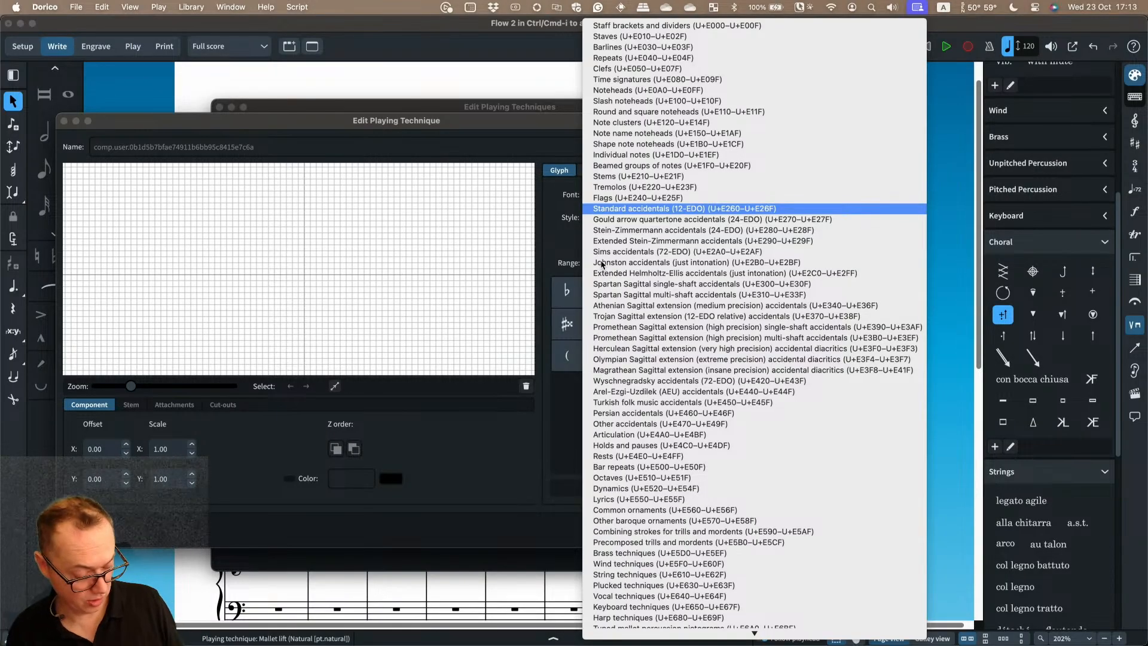
key("h")
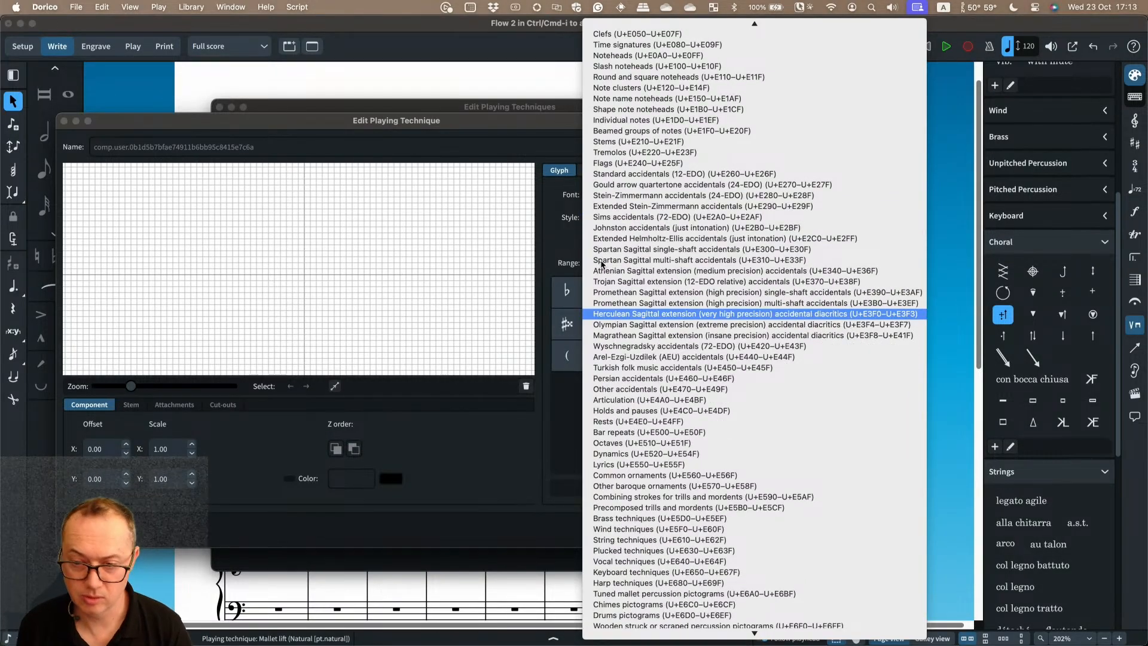
key("s")
key("h")
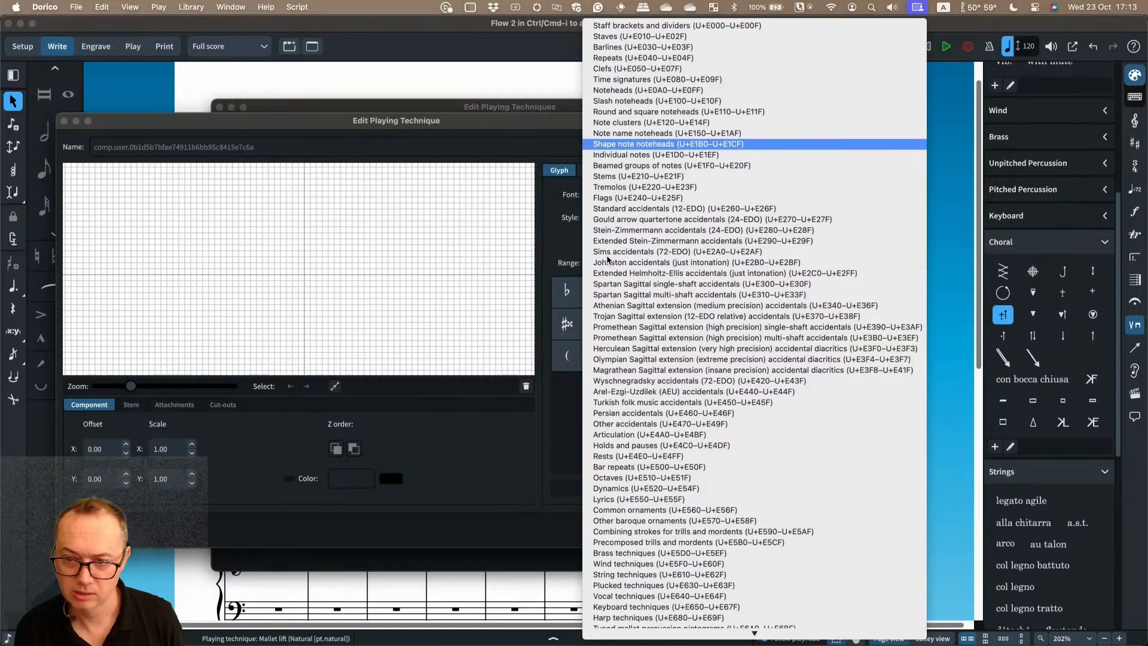
key("n")
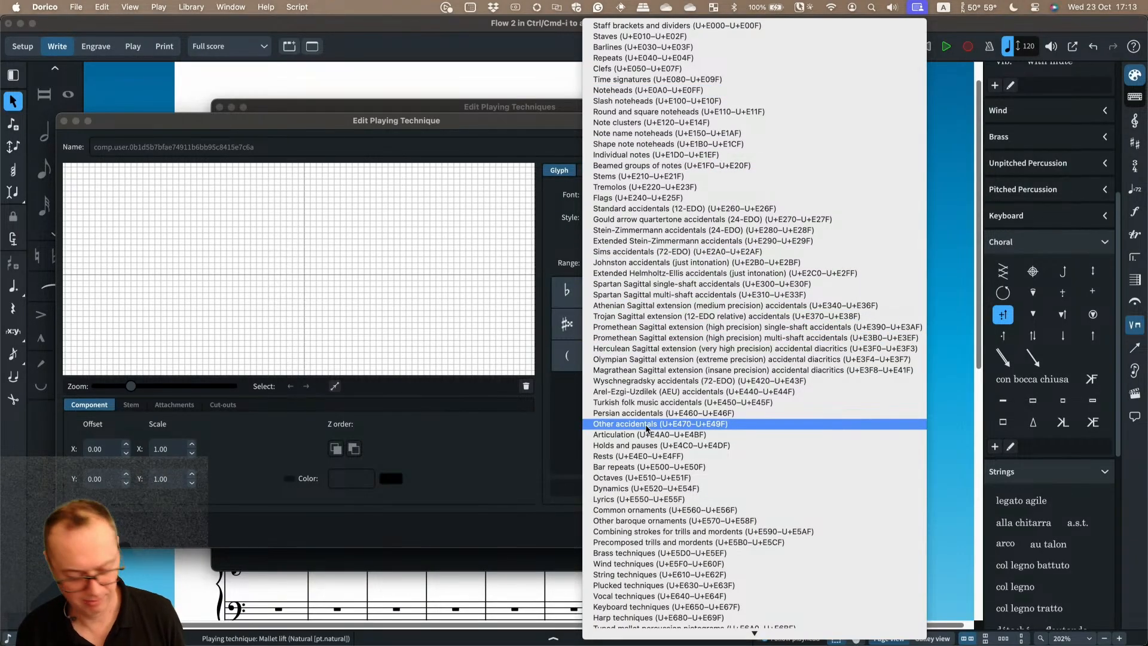
key("h")
key("a")
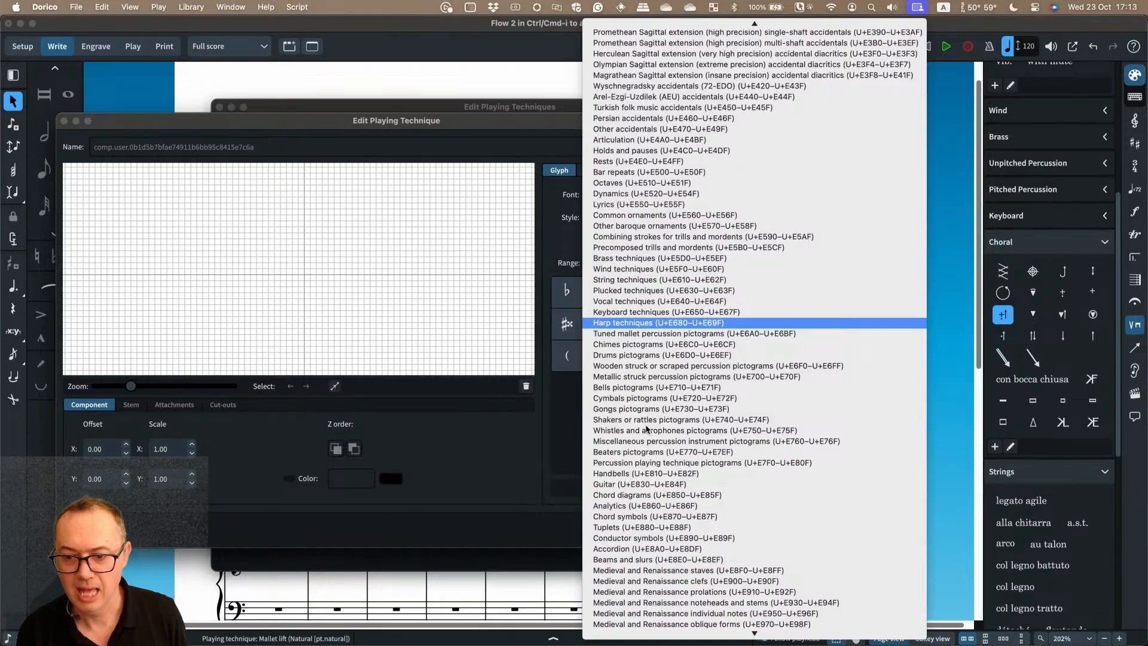
key("h")
key("a")
key("n")
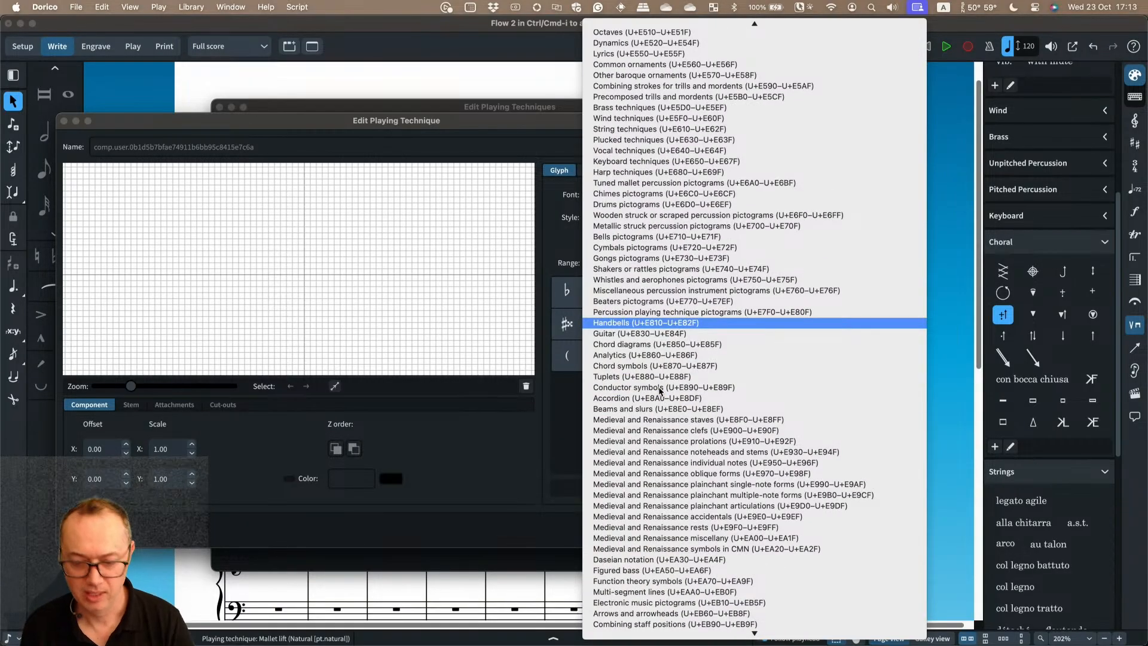
key("Return")
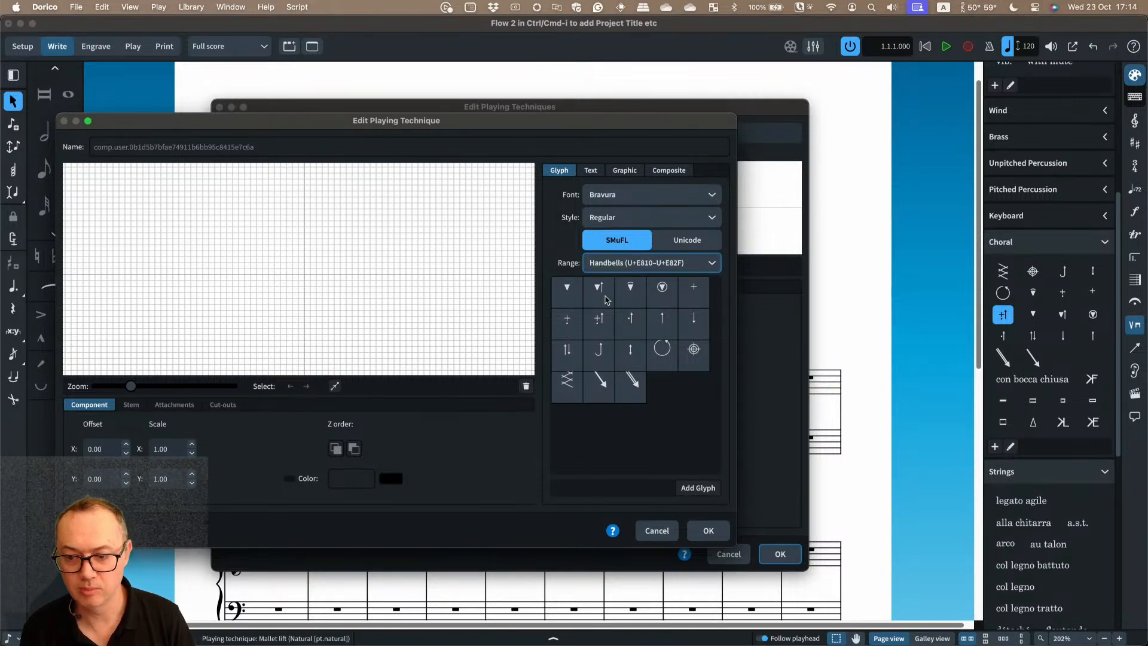
Add the zigzag belltree glyph to the symbol, and discard the new Belltree technique
left_click(565, 396)
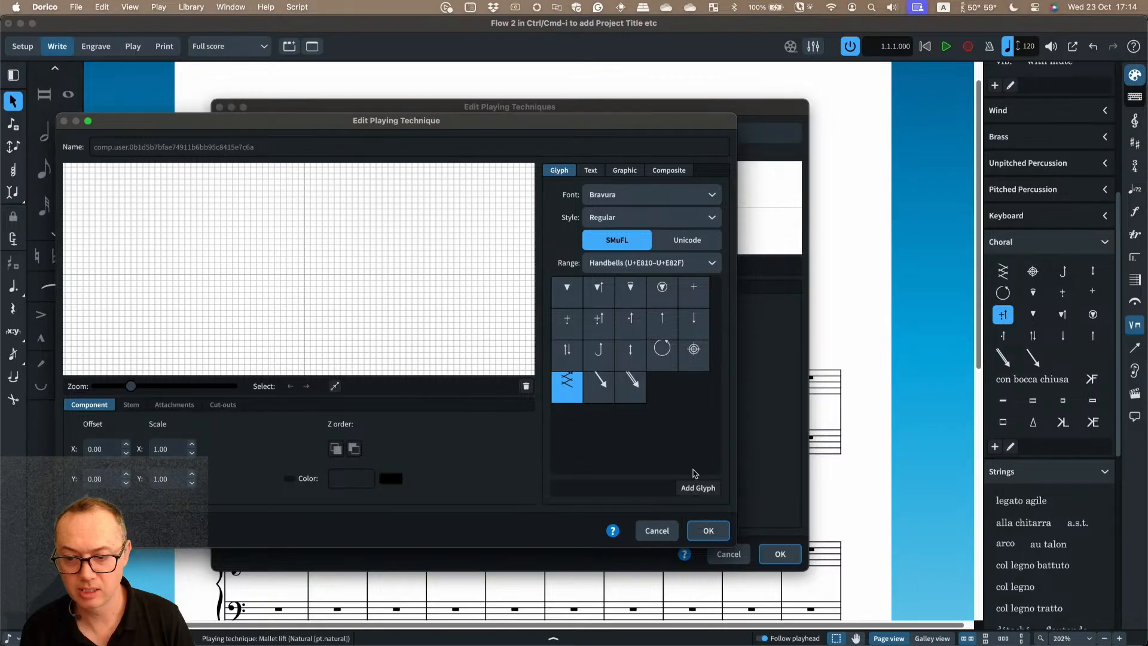
left_click(704, 487)
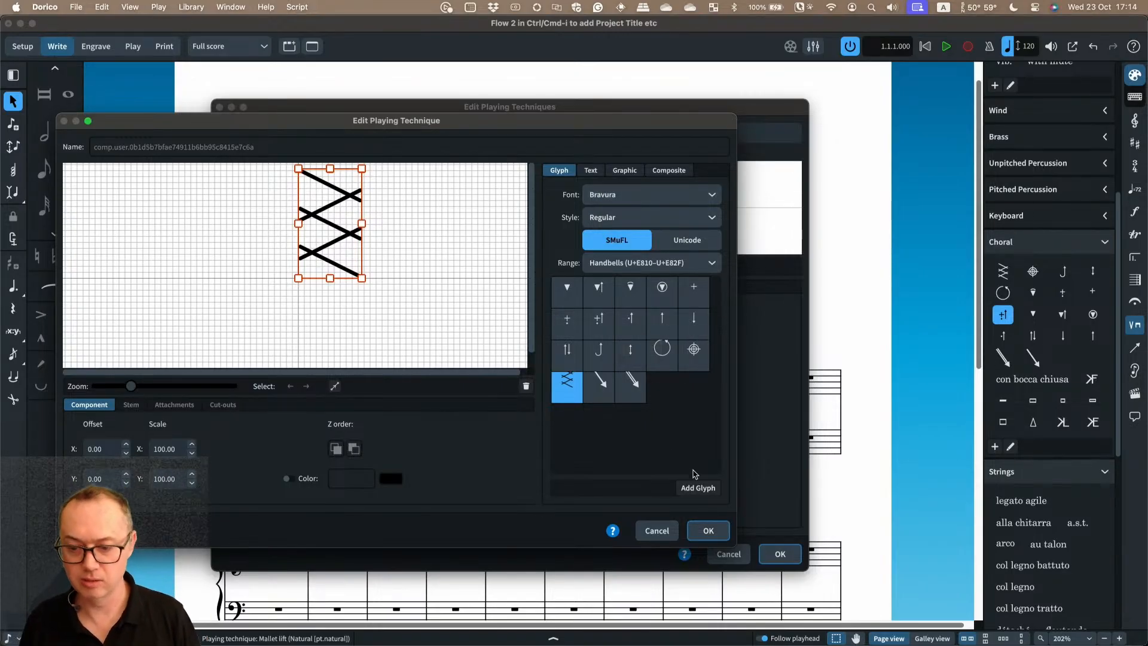
left_click(708, 531)
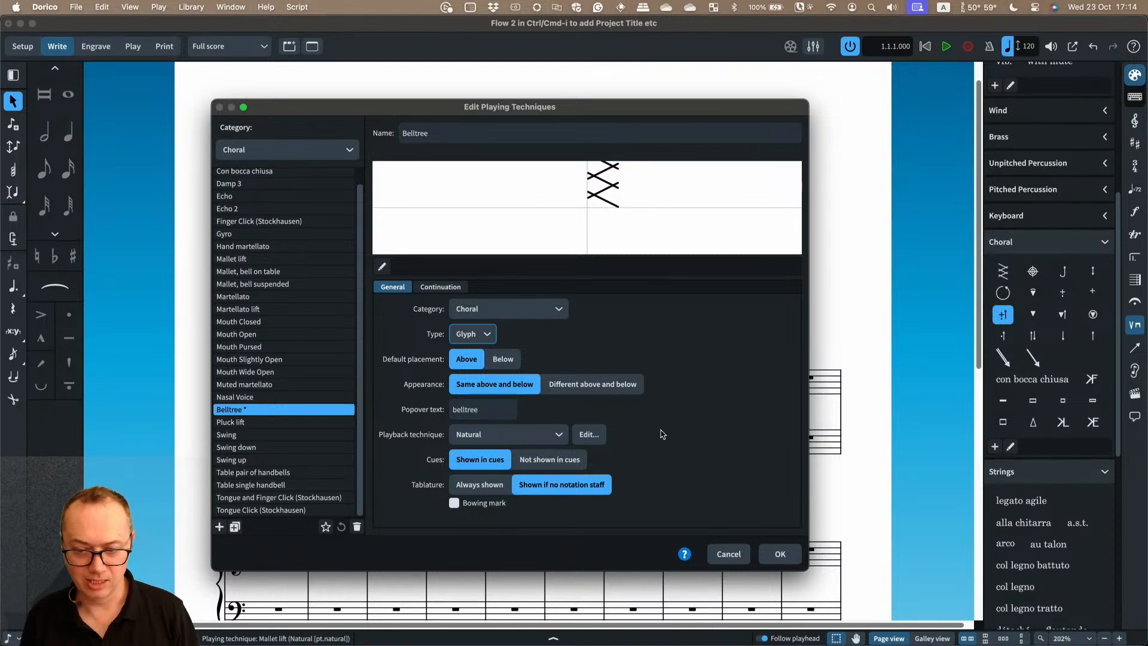
left_click(728, 553)
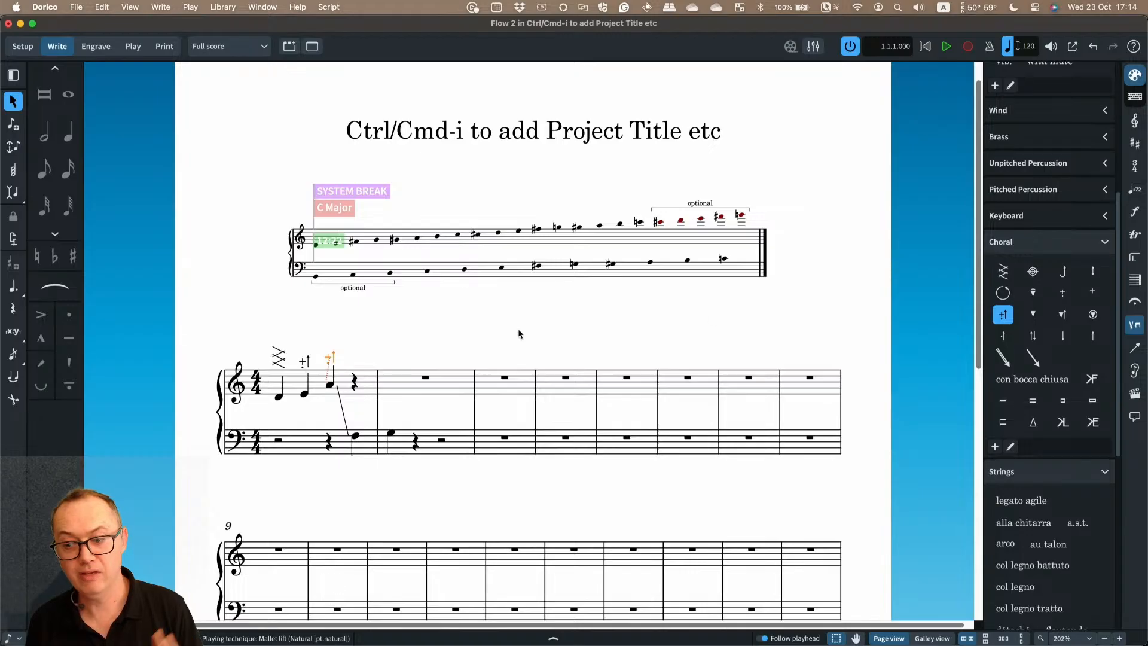
Examine the definition of the Mallet lift playing technique, and close it without changes
left_click(1011, 446)
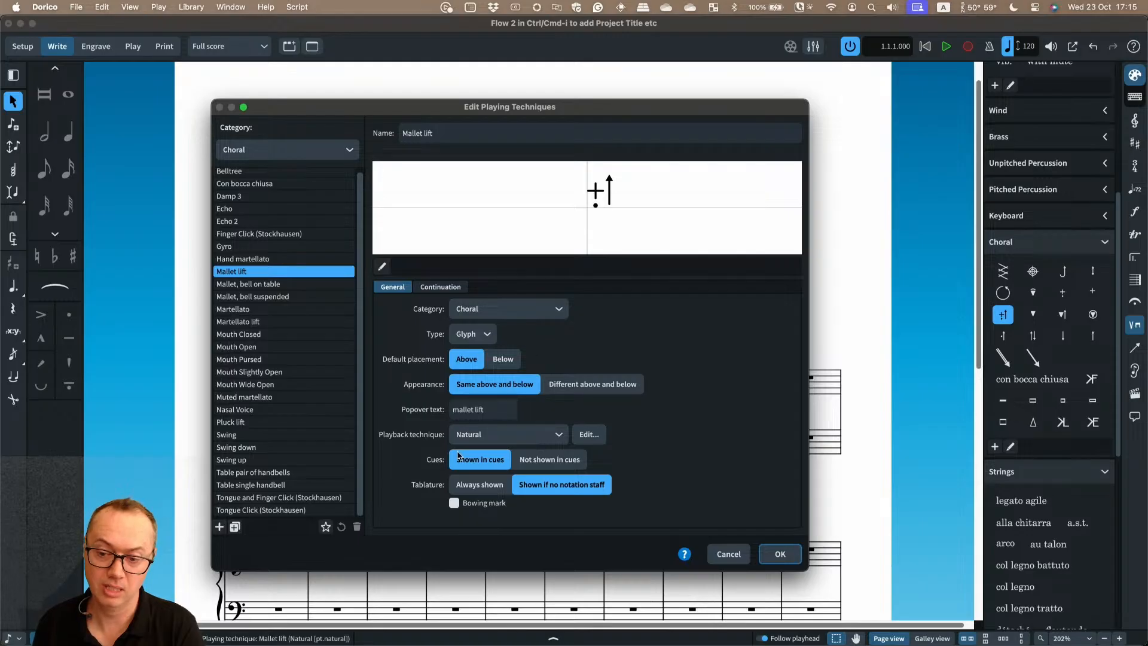
left_click(726, 556)
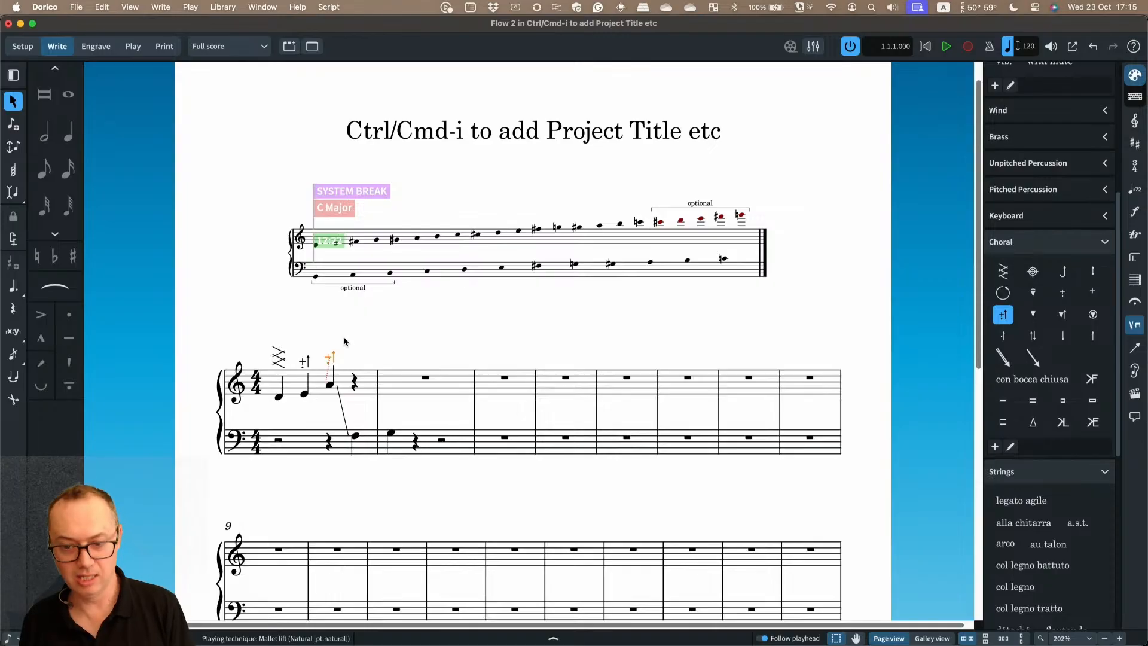
key("Escape")
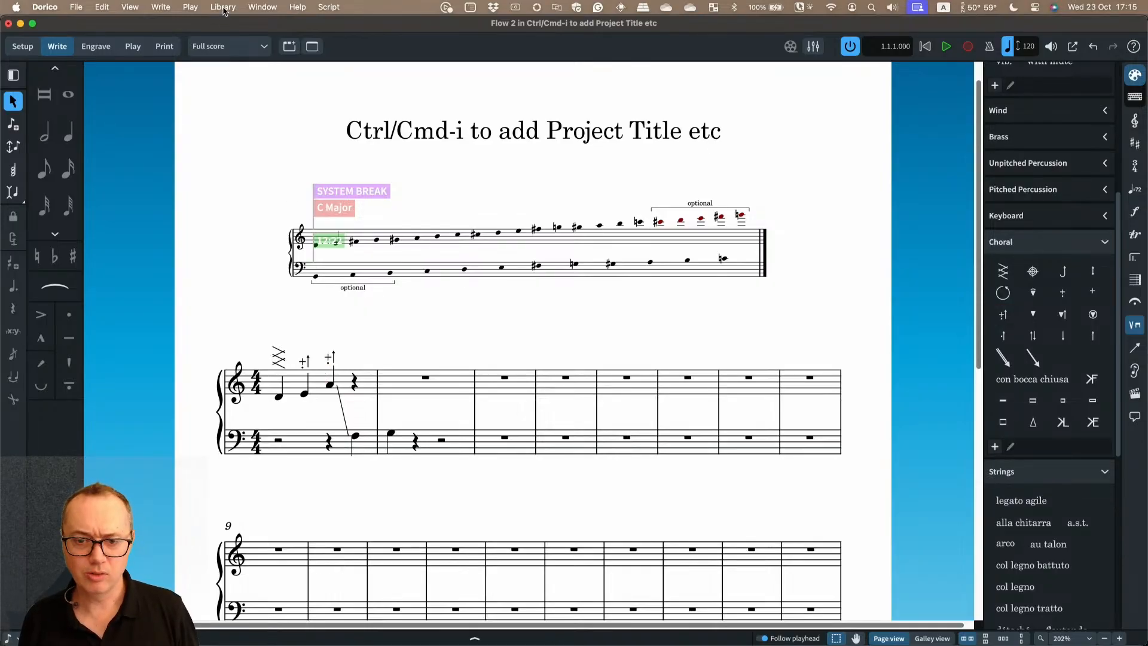
Look through the SMuFL fonts offered as the project's music font
left_click(223, 8)
left_click(228, 22)
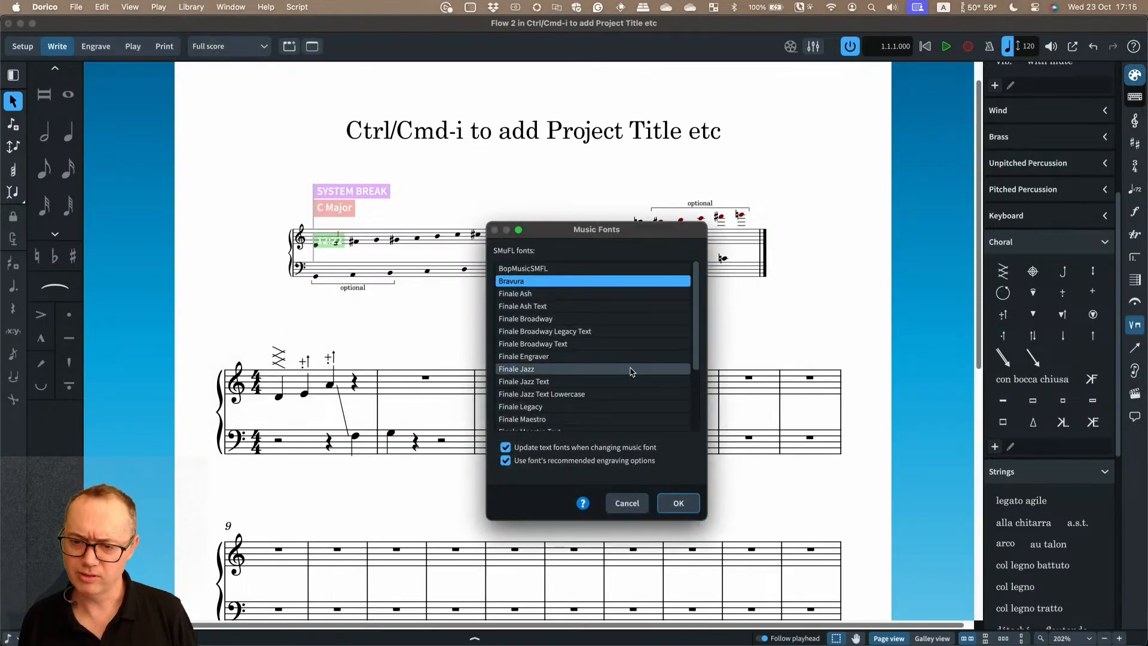
left_click(578, 416)
left_click(678, 503)
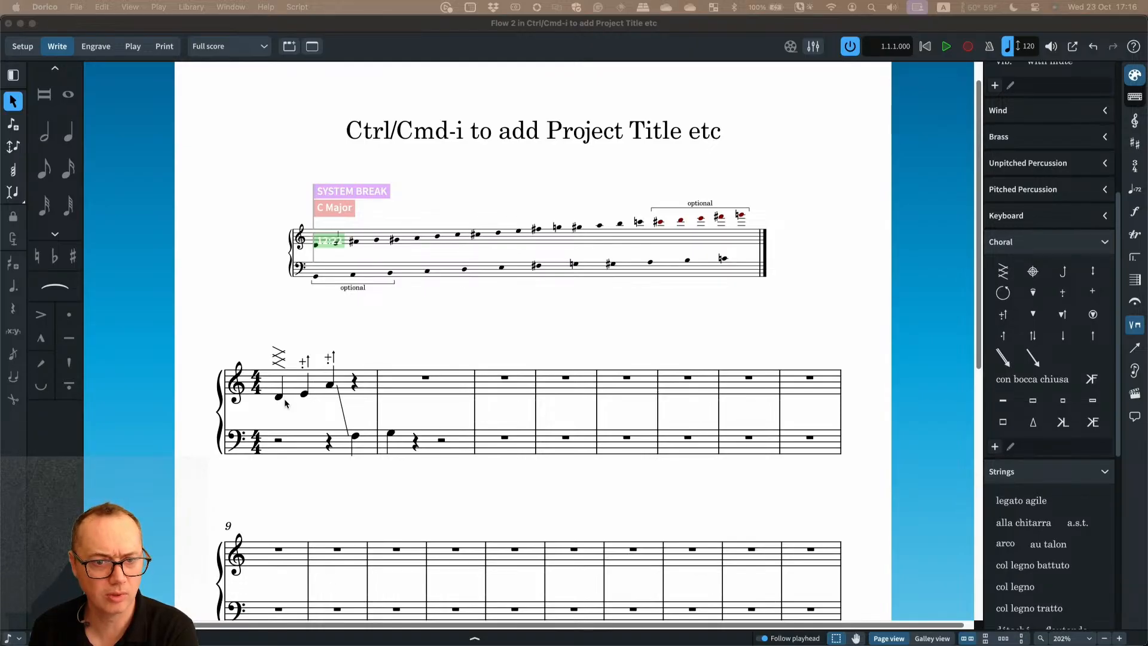
Add the Damp 3 playing technique to the bass G at the start of bar 2
left_click(392, 437)
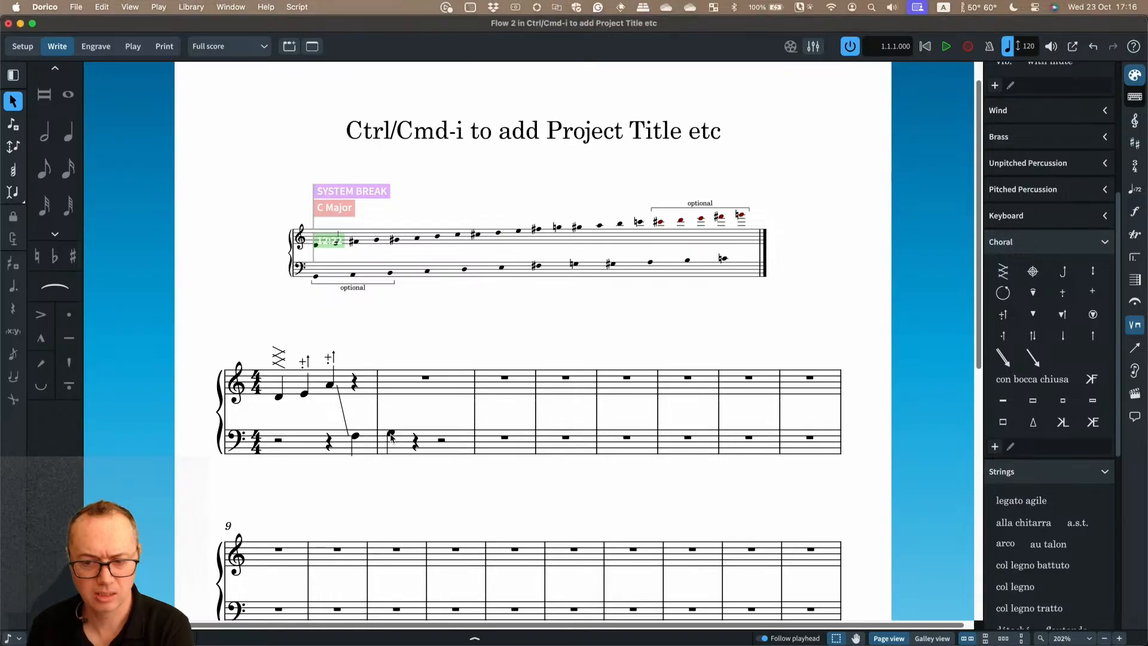
left_click(391, 437)
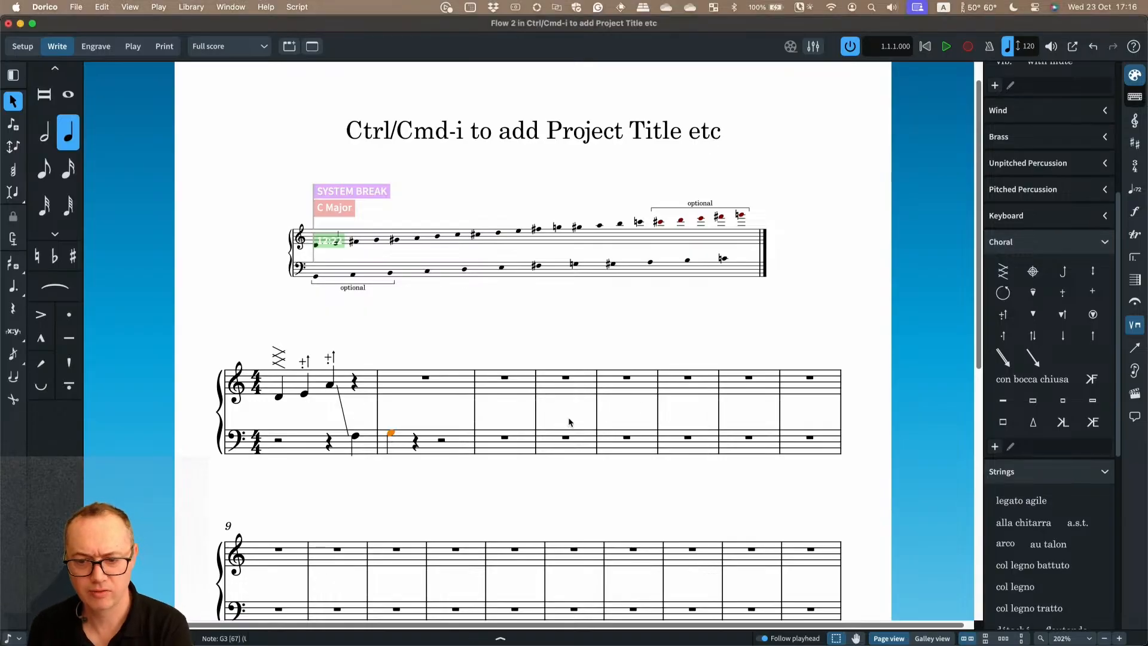
left_click(1034, 274)
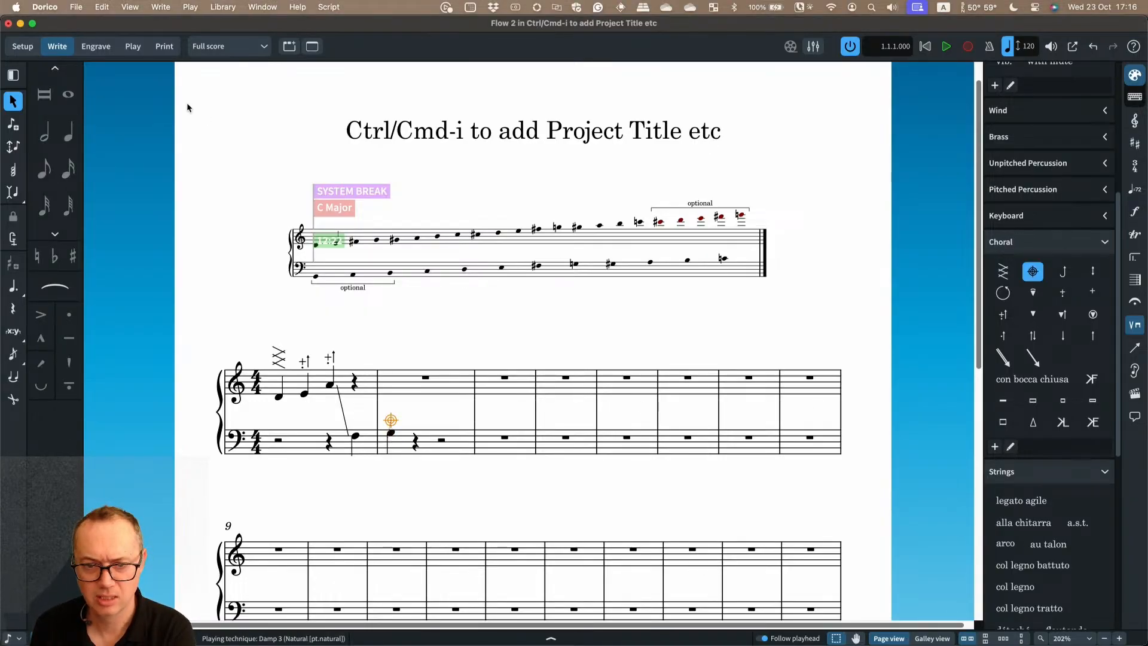
In Engrave mode, move the Damp 3 symbol down onto the stem of the bass G and nudge it to centre on the stem
left_click(101, 48)
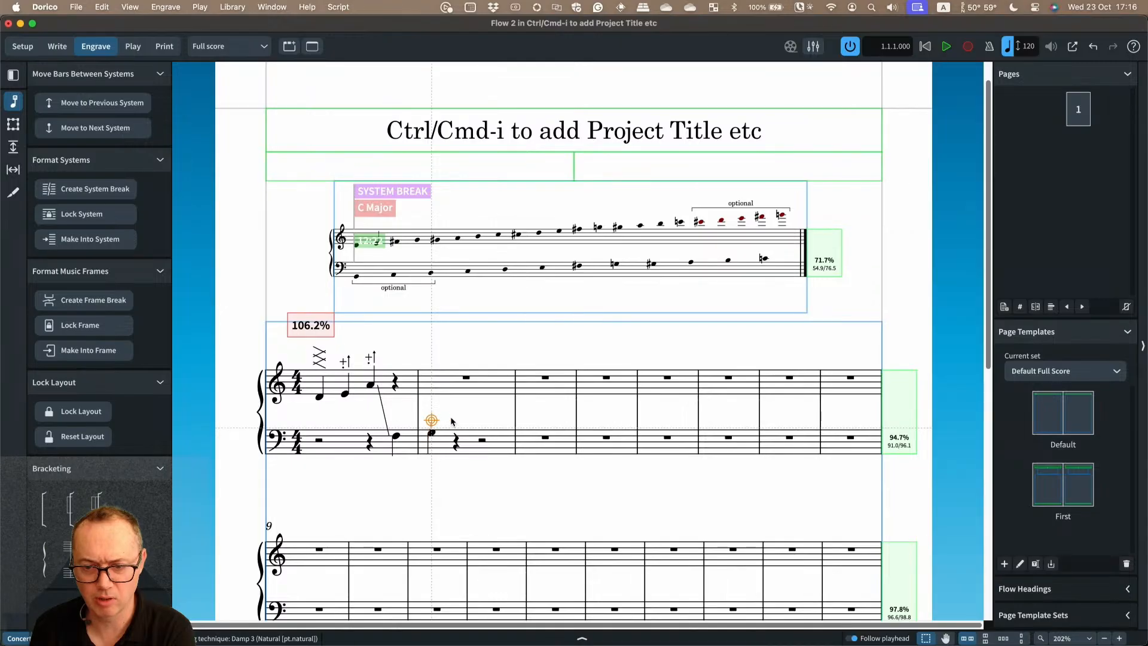
left_click_drag(431, 420, 427, 445)
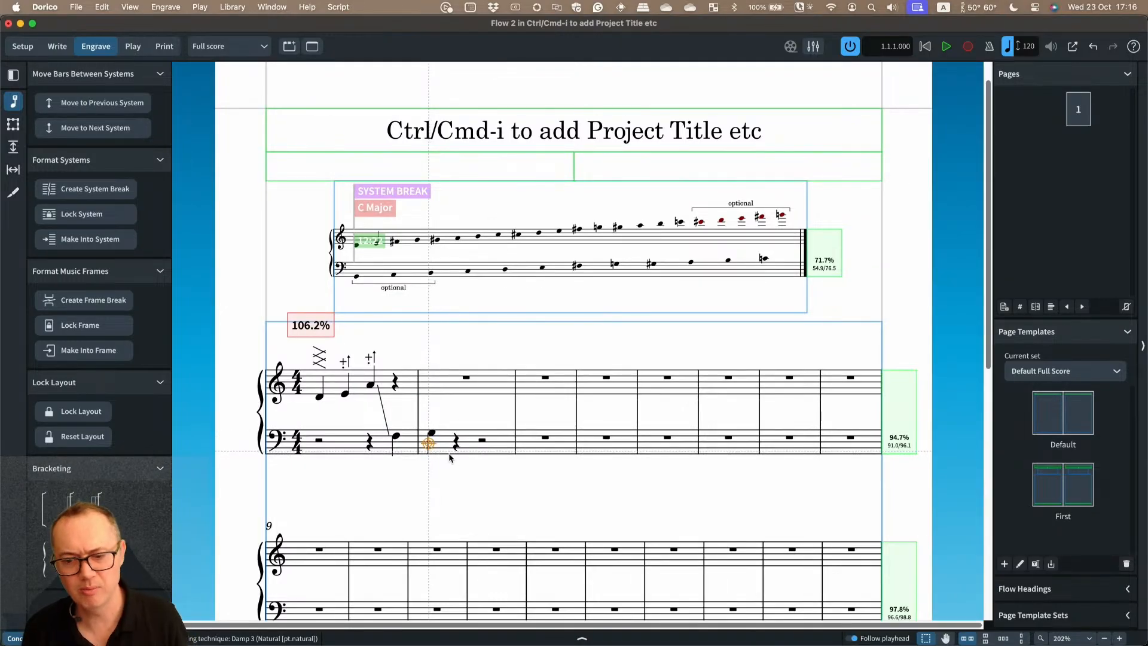
scroll(441, 447, "up", 1)
scroll(441, 447, "up", 5)
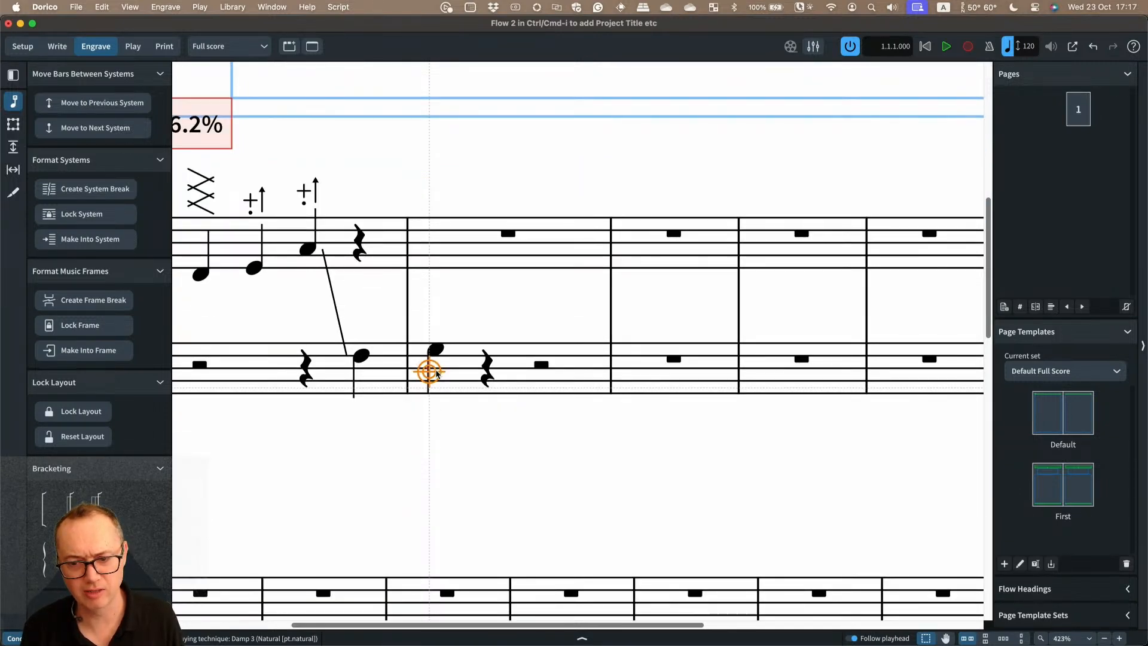
key("alt+Left")
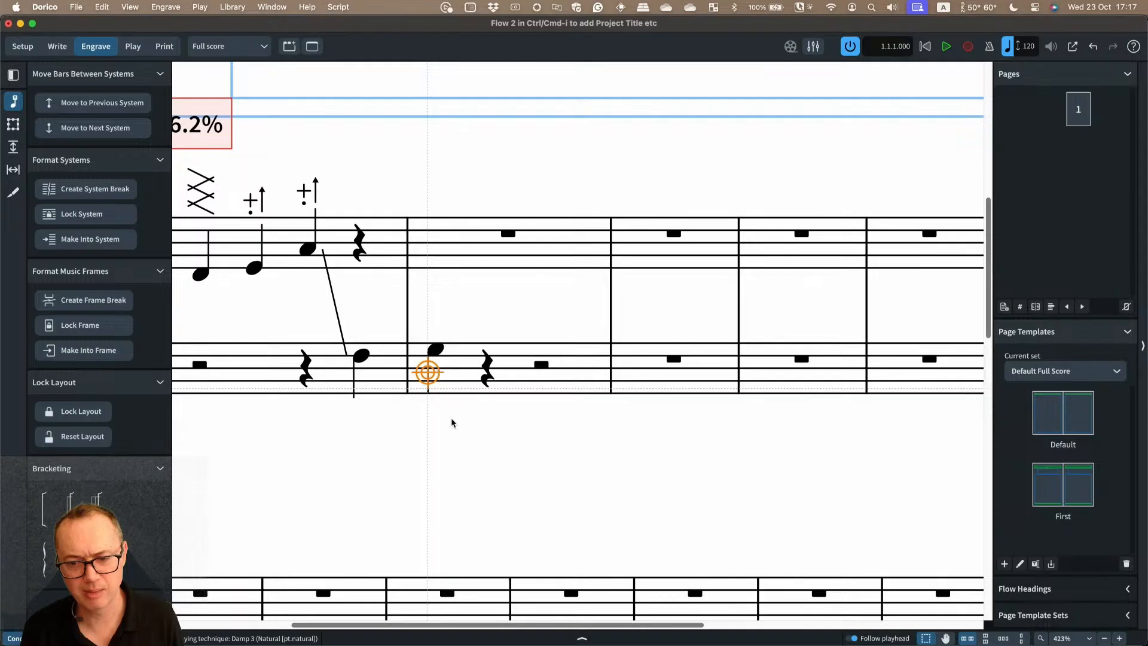
left_click(436, 420)
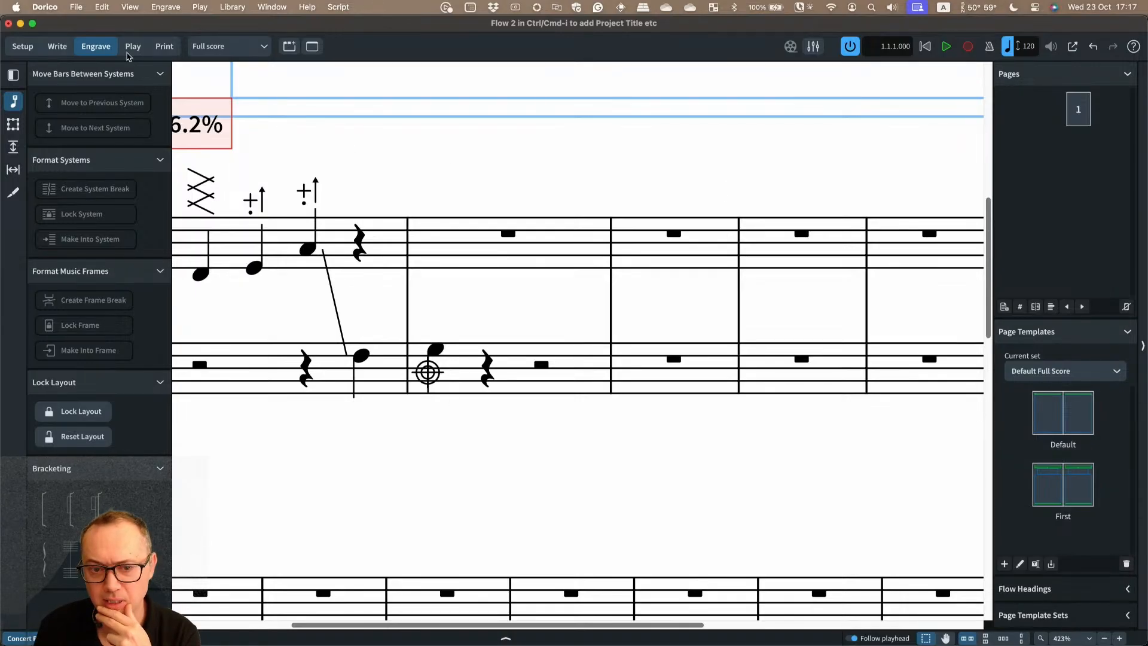
In Write mode, add a buzz roll to the bass F in bar 1 by entering z in the repeats popover
key("super+2")
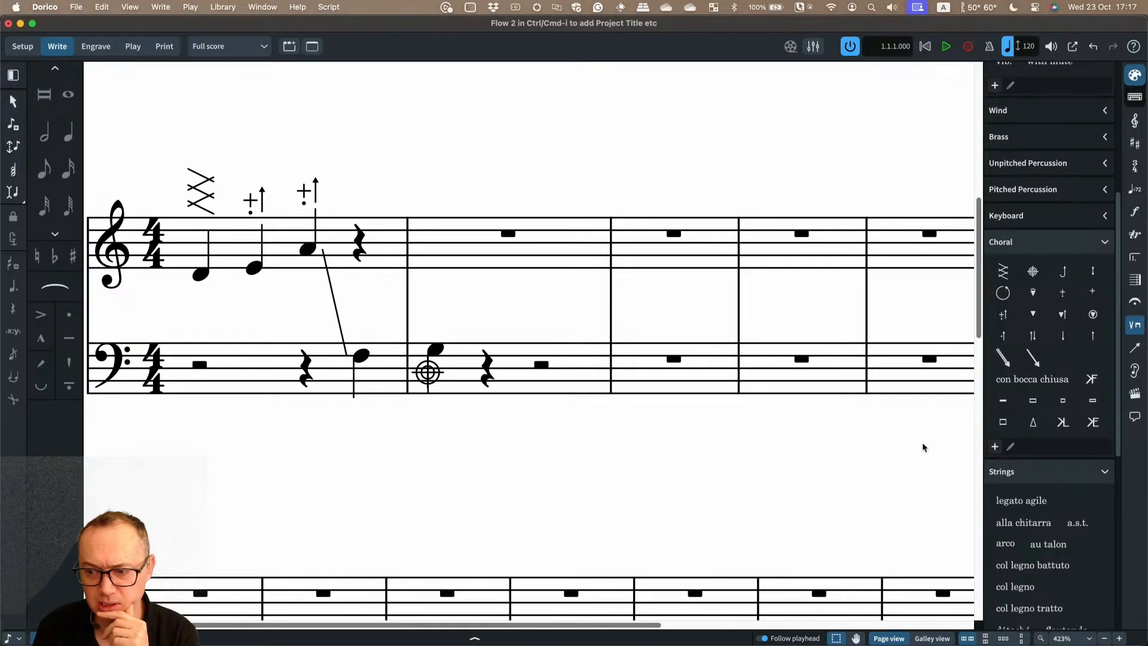
left_click(363, 357)
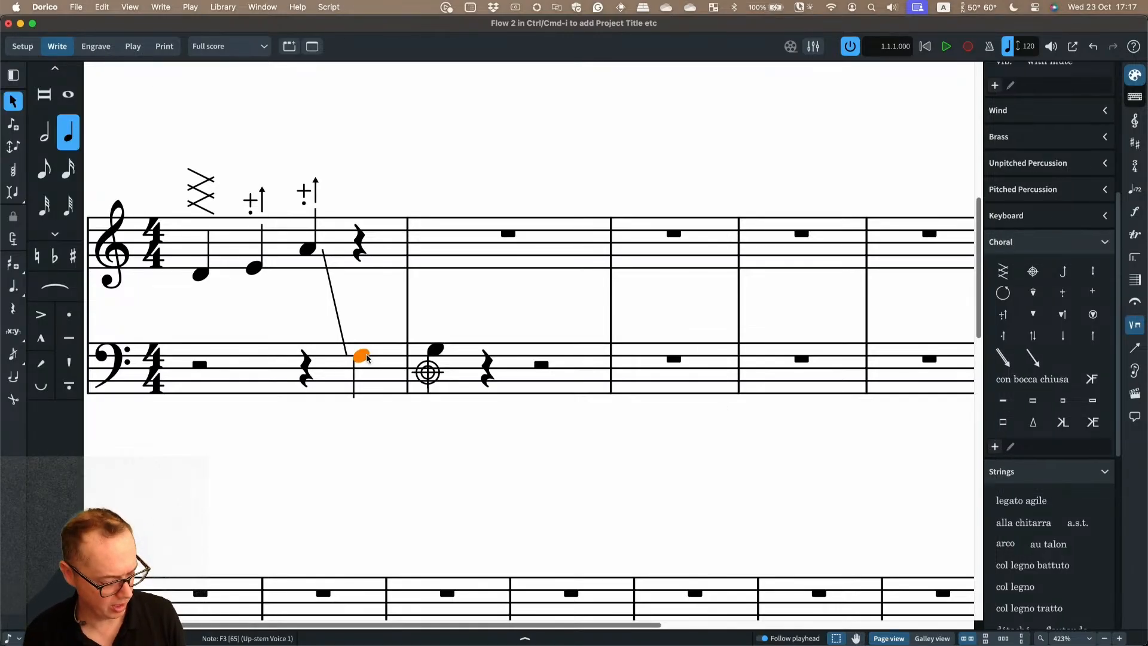
key("shift+p")
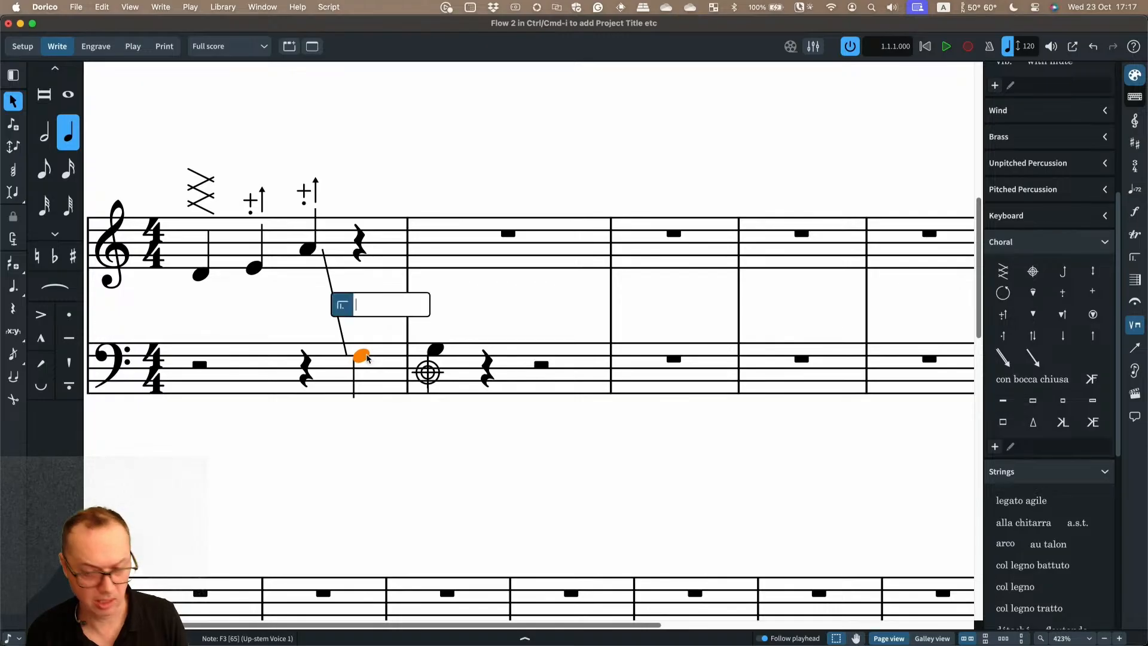
type("z")
key("Return")
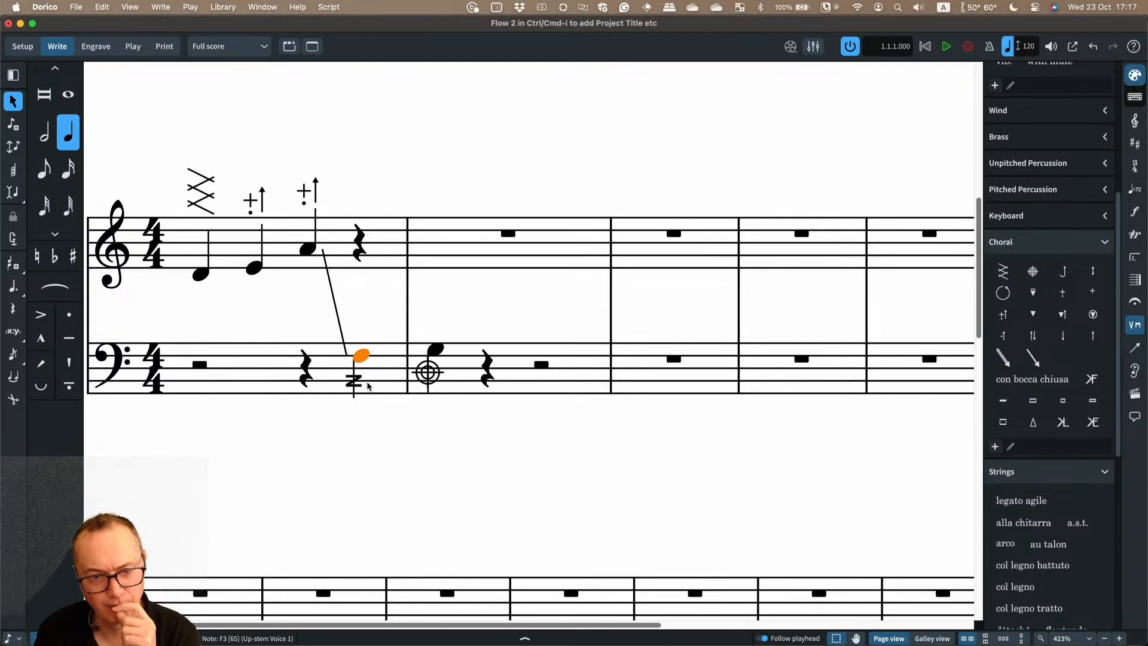
Look up the Buzz roll symbol in the Music Symbols editor by searching for "buzz", and close it without changes
left_click(219, 7)
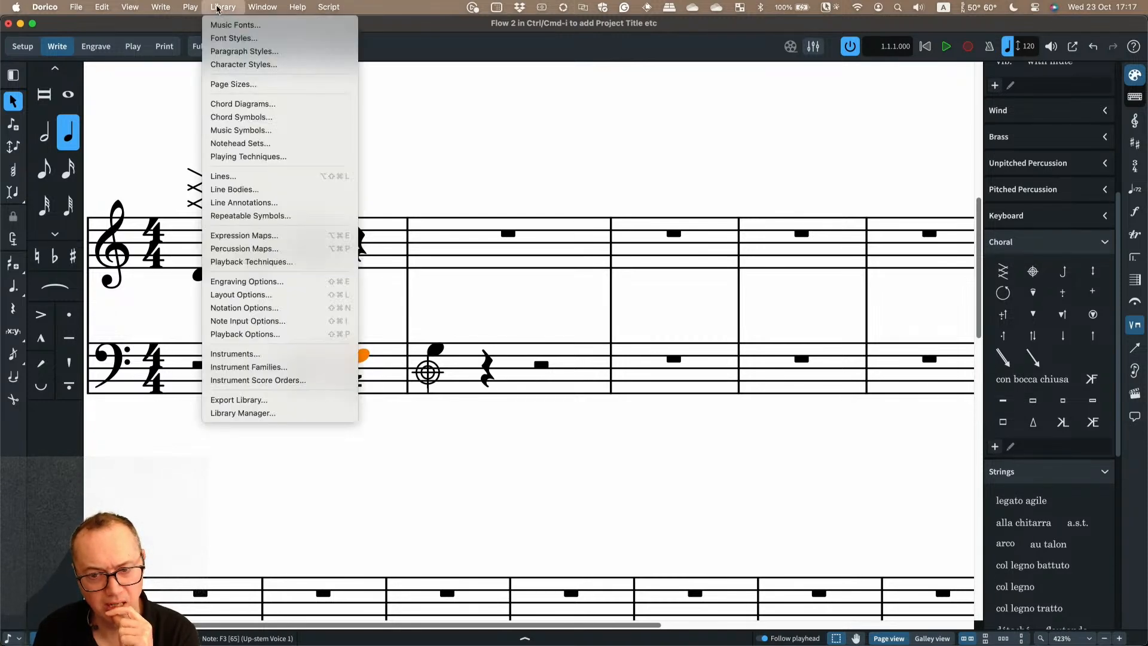
left_click(233, 130)
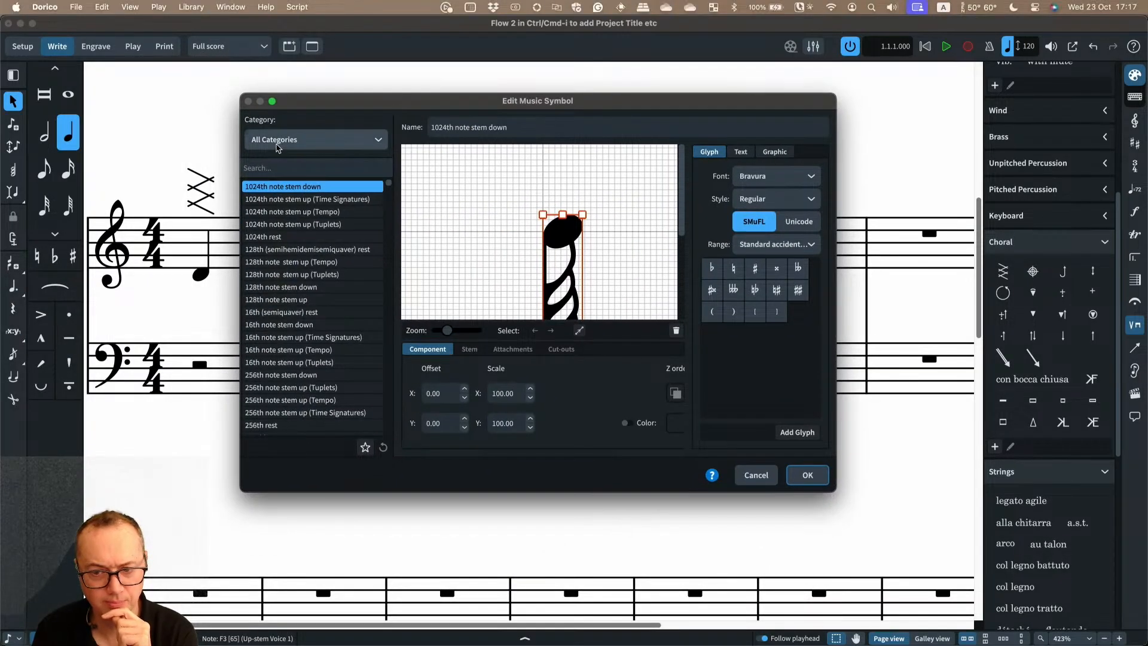
left_click(278, 162)
type("buzz")
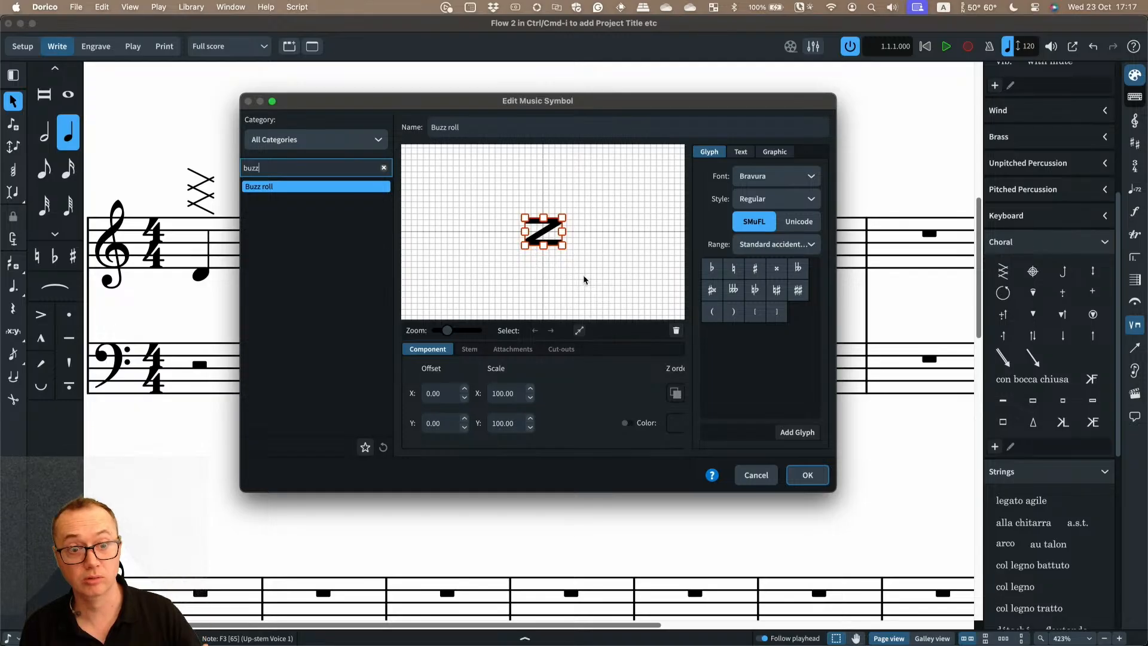
left_click(757, 475)
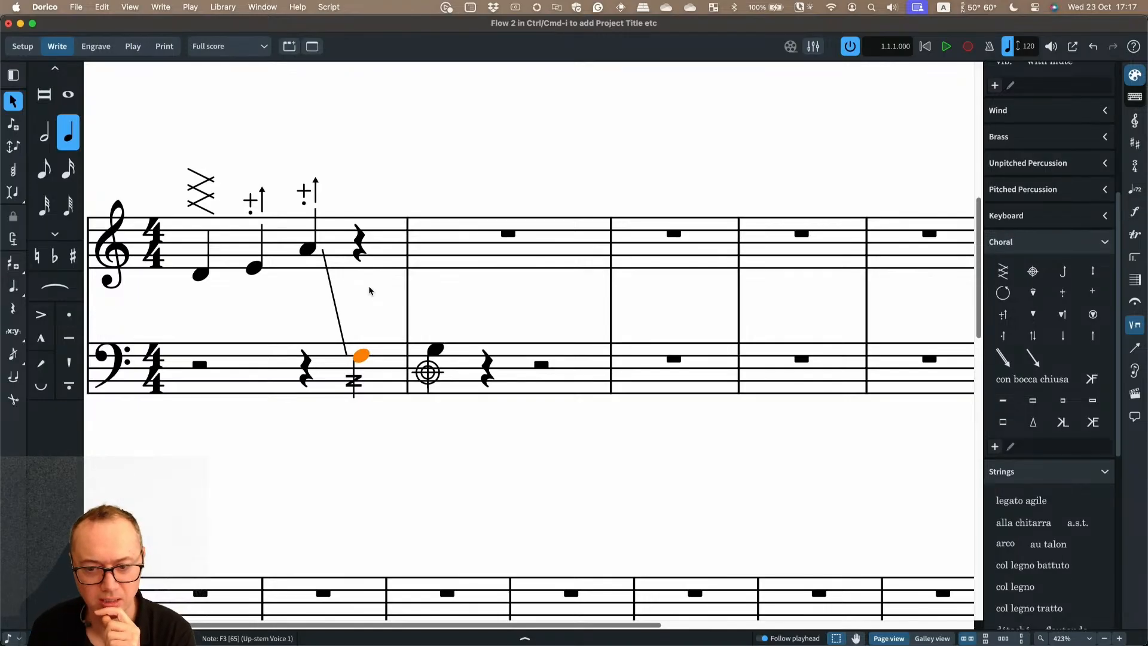
Look through the notehead types available for the treble E in bar 1 without changing it
scroll(355, 284, "right", 1)
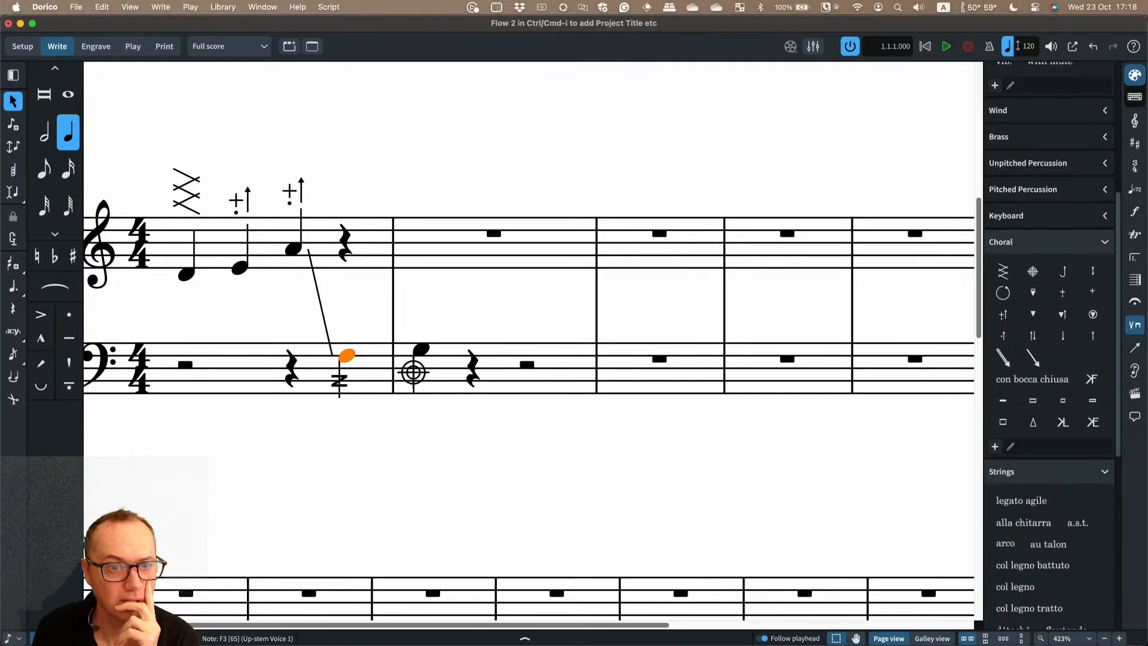
left_click(240, 270)
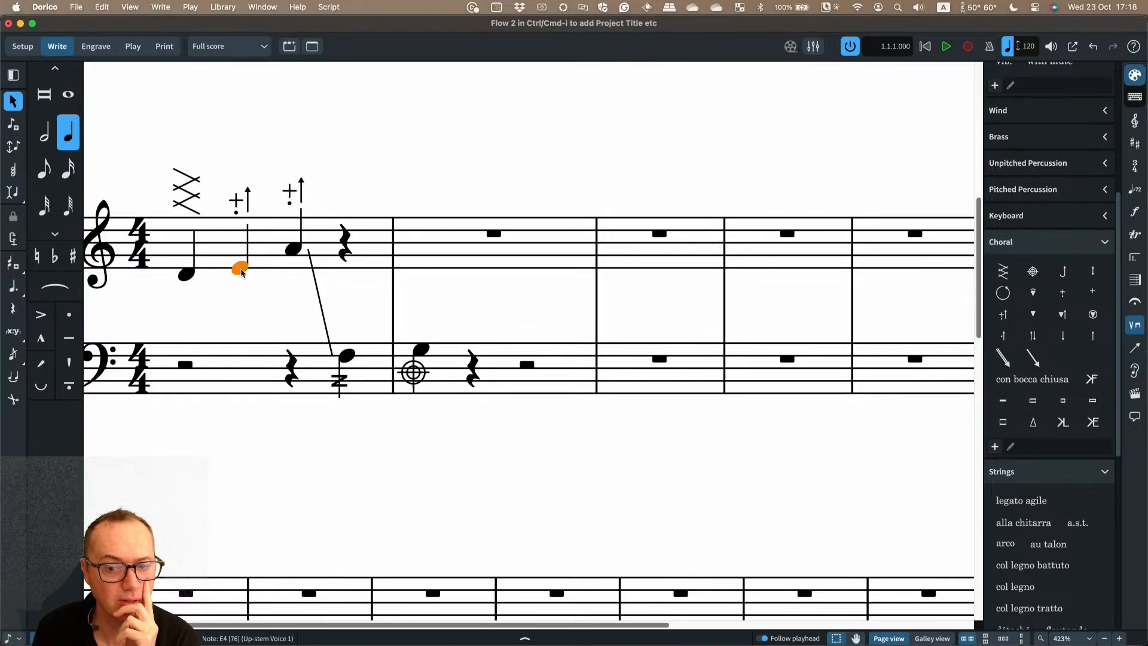
right_click(241, 272)
mouse_move(276, 389)
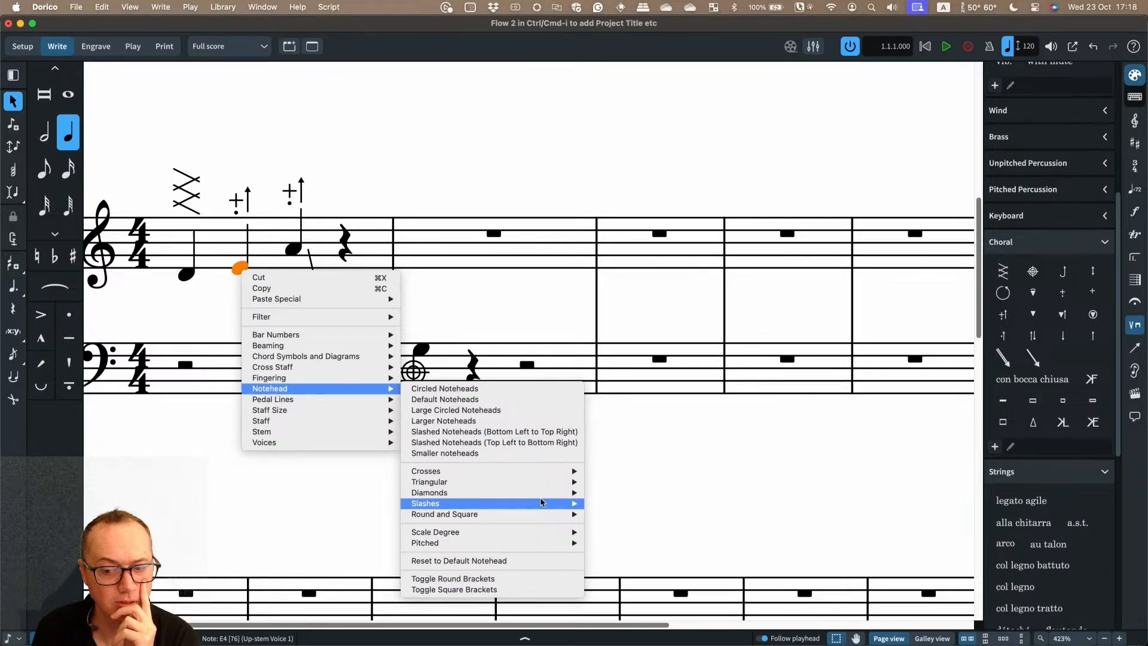
mouse_move(541, 495)
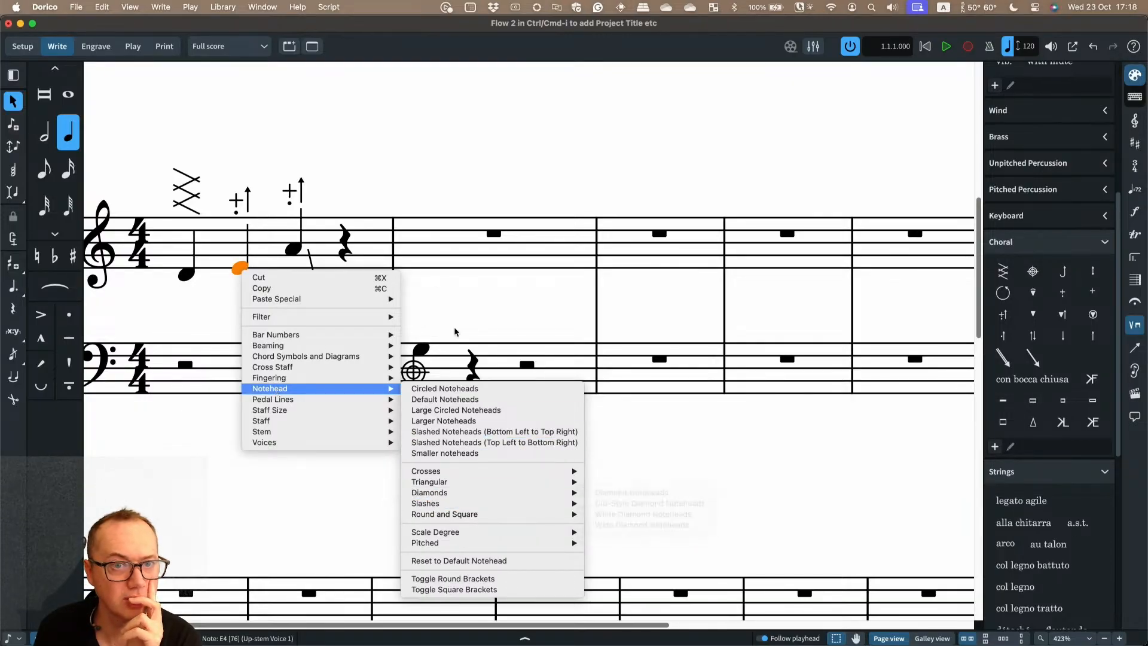
left_click(303, 153)
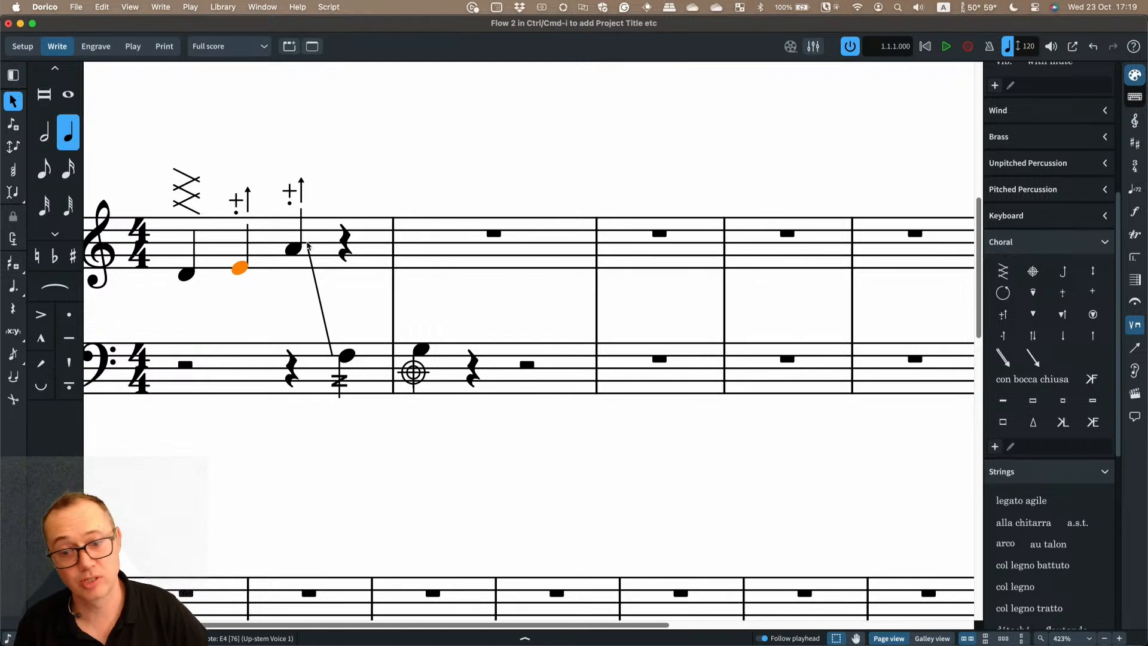
left_click(293, 250)
left_click(240, 268)
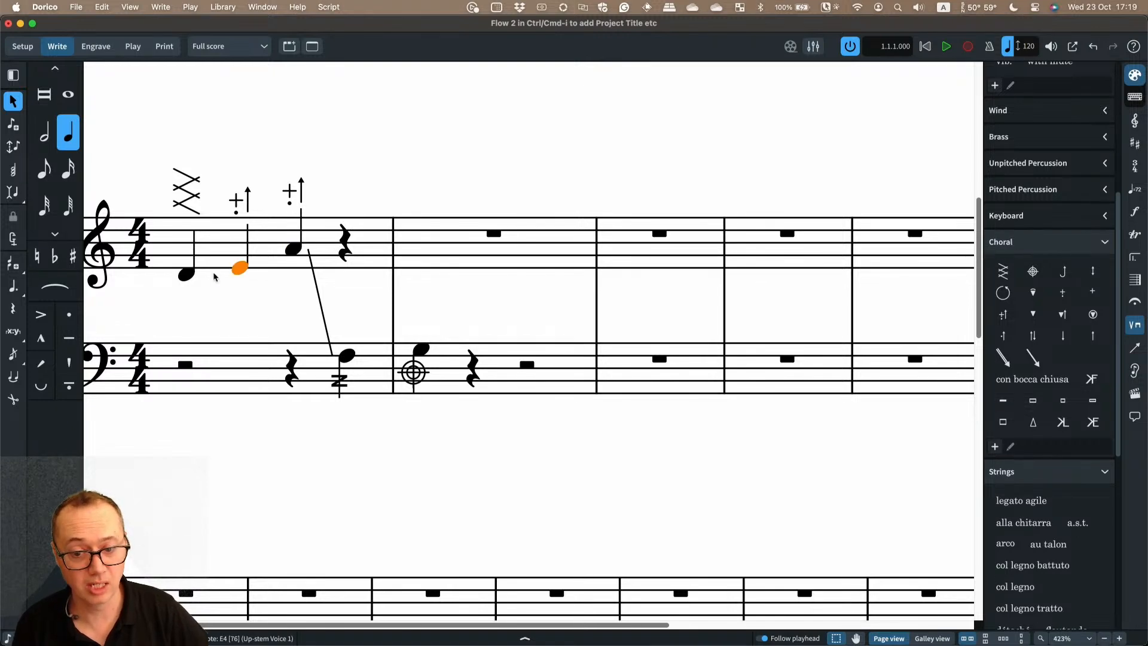
left_click(187, 274)
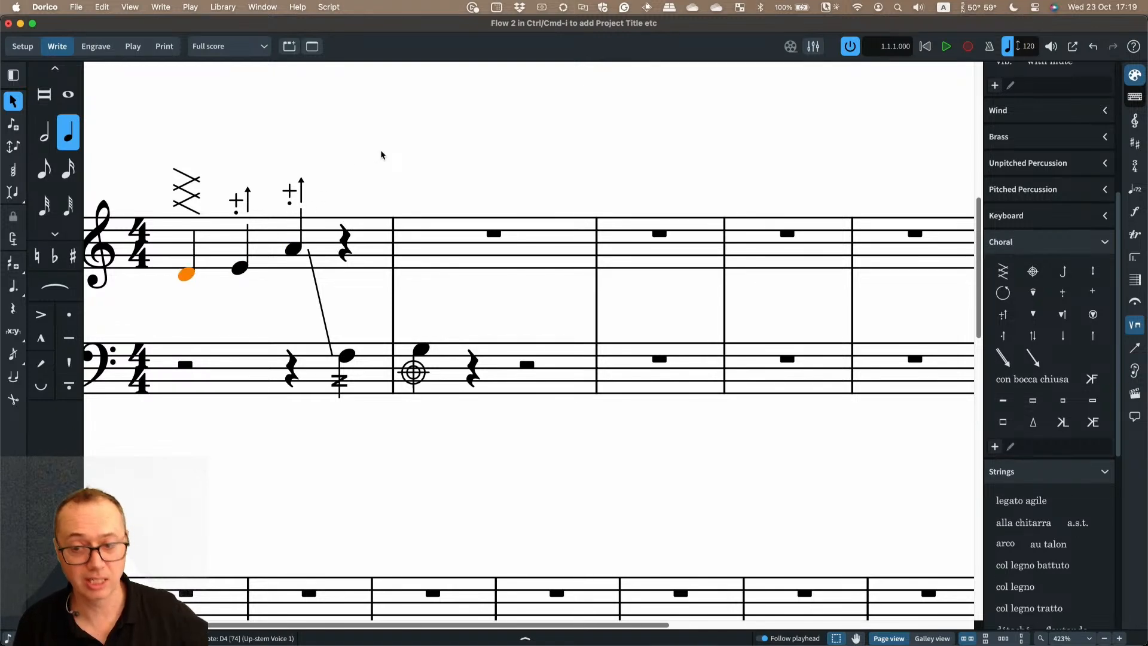
scroll(382, 151, "down", 5)
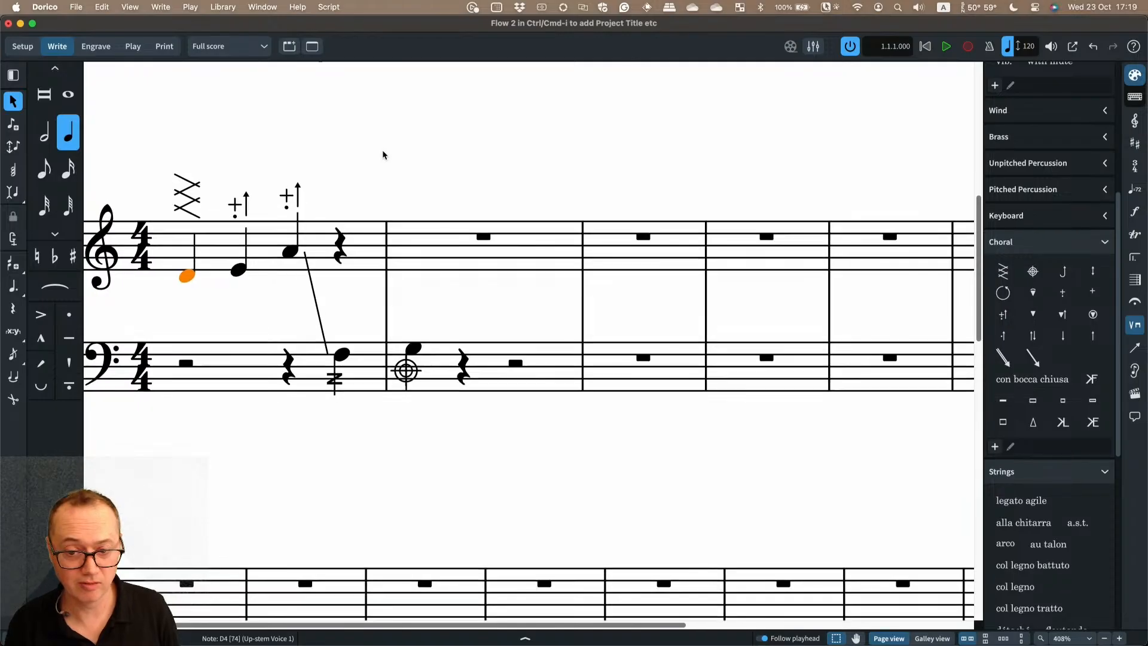
scroll(402, 167, "up", 2)
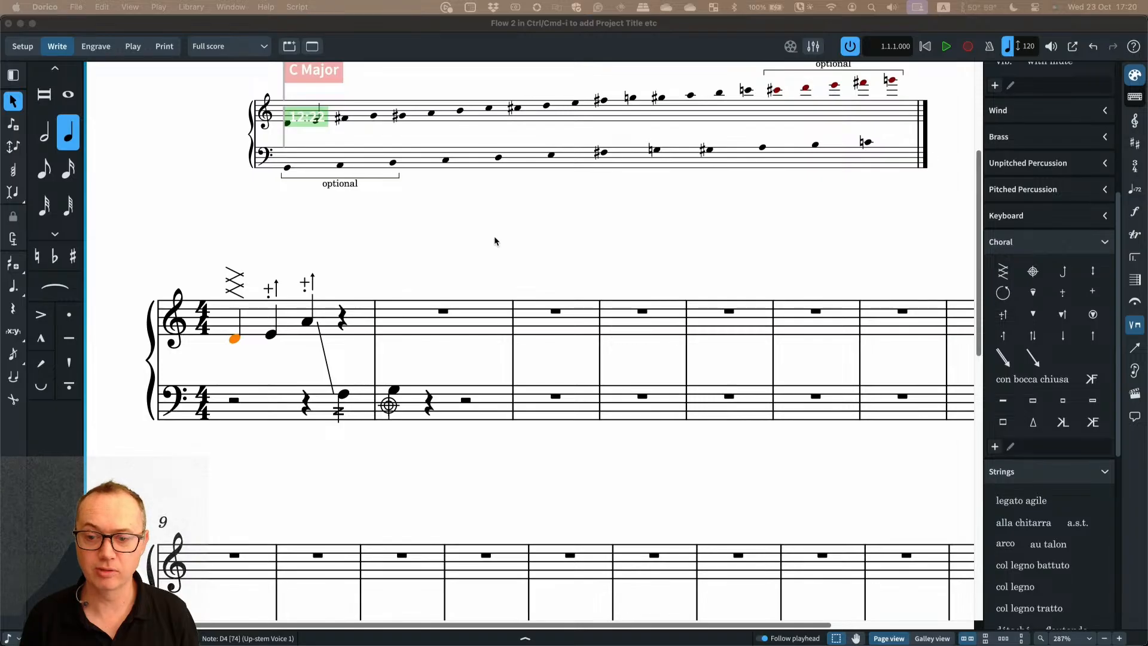
scroll(494, 241, "up", 2)
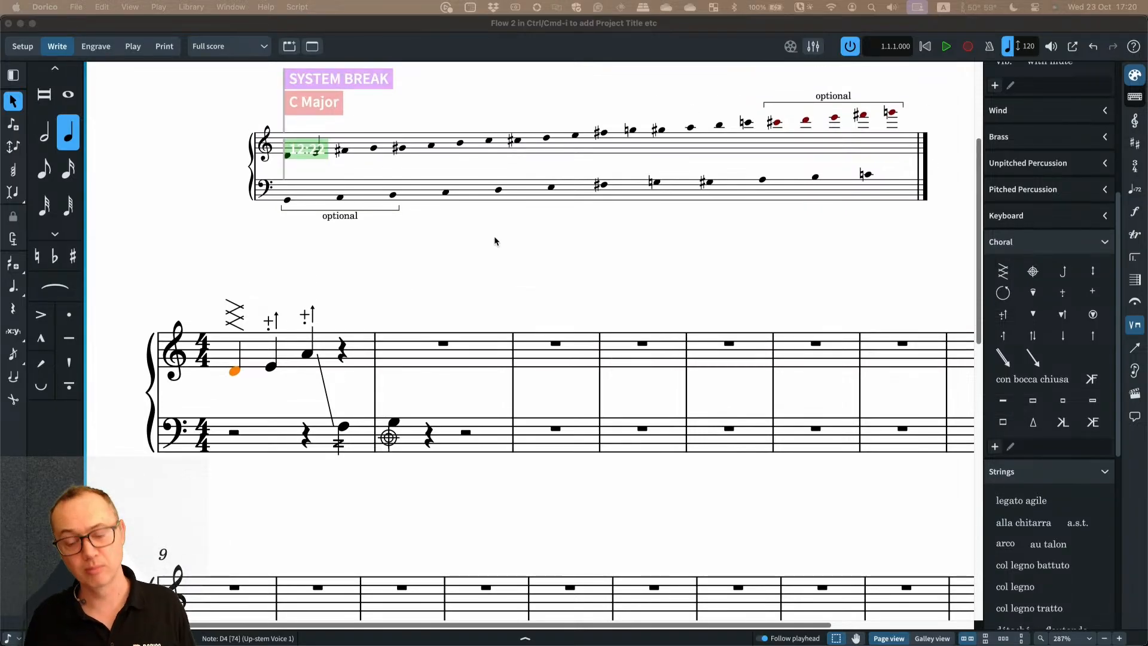